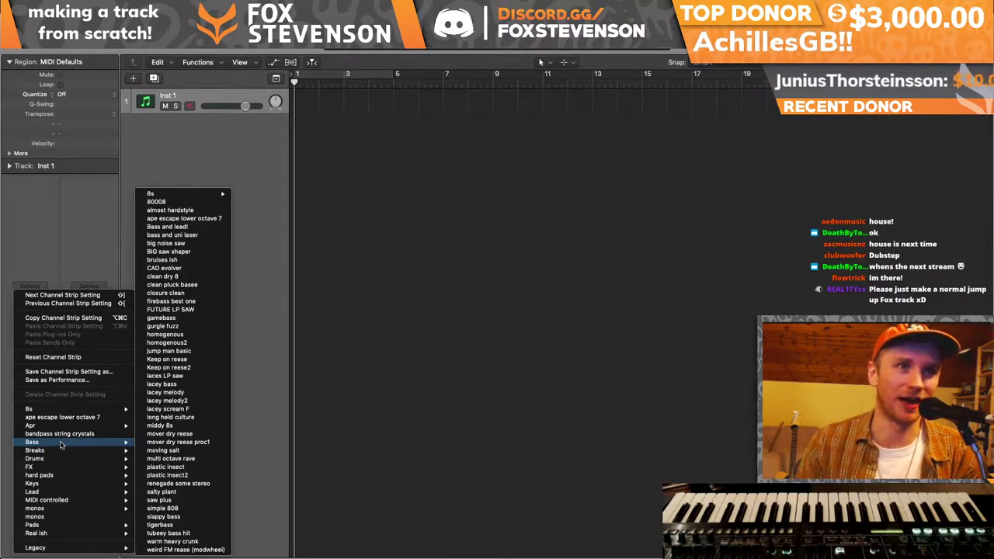
- Load the plastic insect2 bass setting on the instrument track, then create a one-bar region at bar 9 and open it for note editing
left_click(180, 475)
key("t")
key("p")
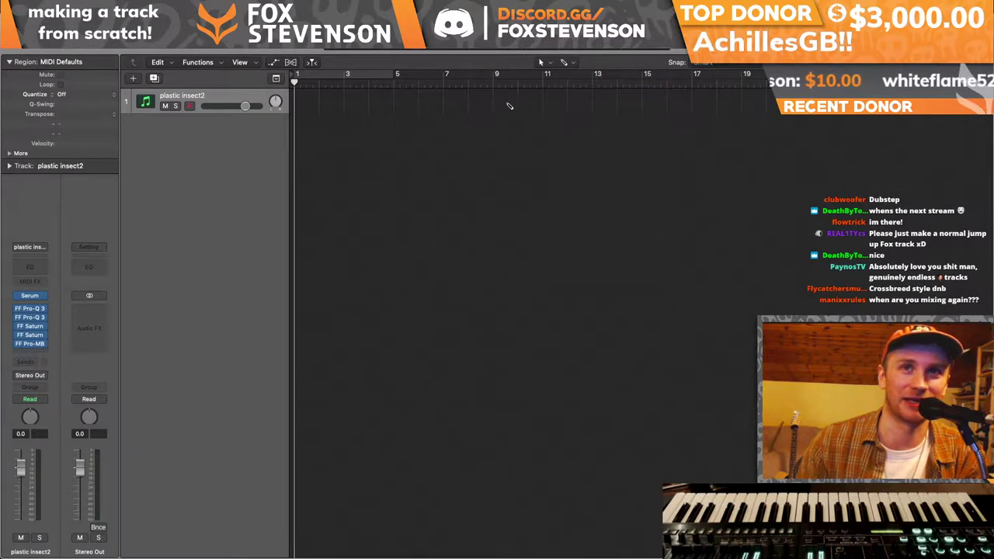
left_click(501, 102, "super")
double_click(505, 101)
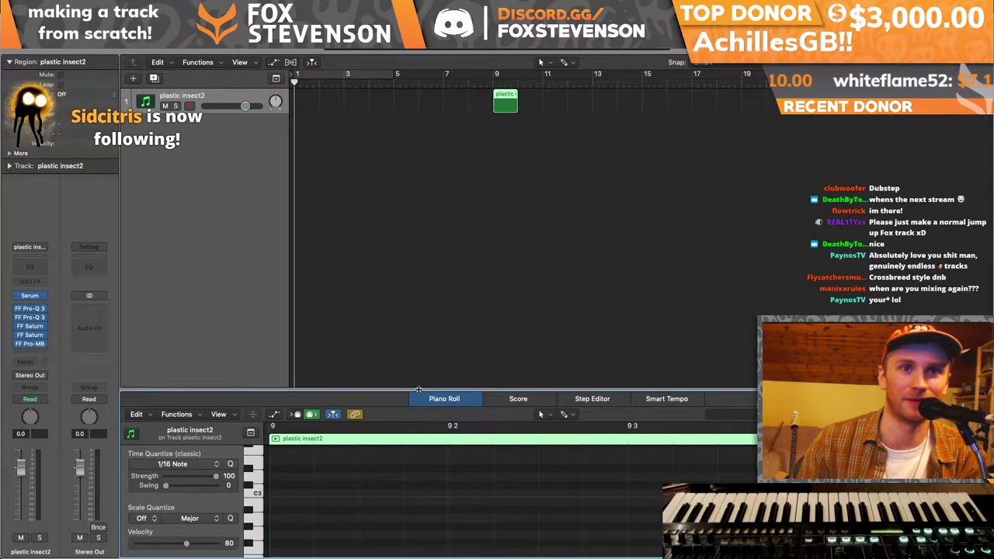
- Enlarge the Piano Roll and draw three consecutive three-sixteenth notes from bar 9: one E0 followed by two D1
left_click_drag(419, 389, 429, 251)
scroll(450, 470, "down", 3)
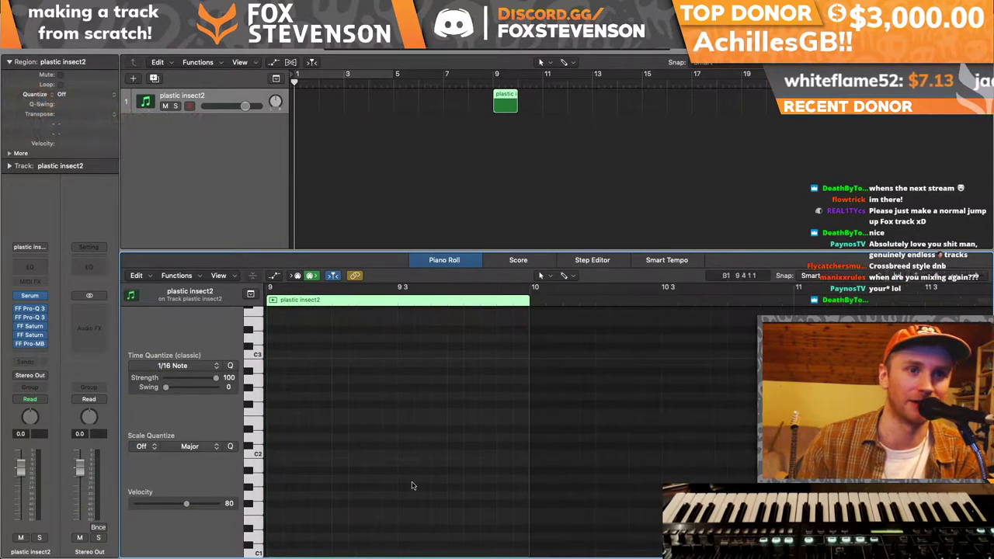
scroll(371, 494, "down", 3)
left_click(257, 433)
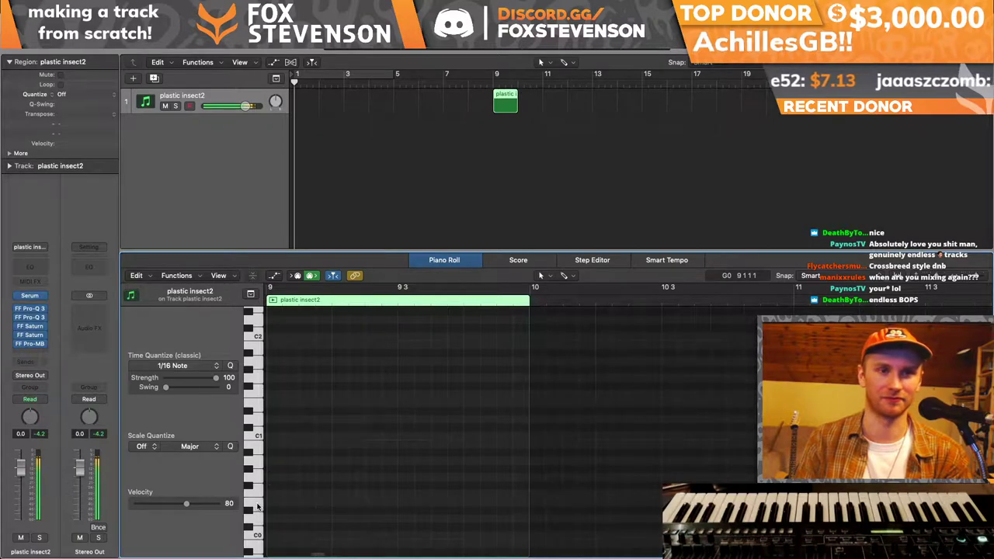
left_click(311, 506)
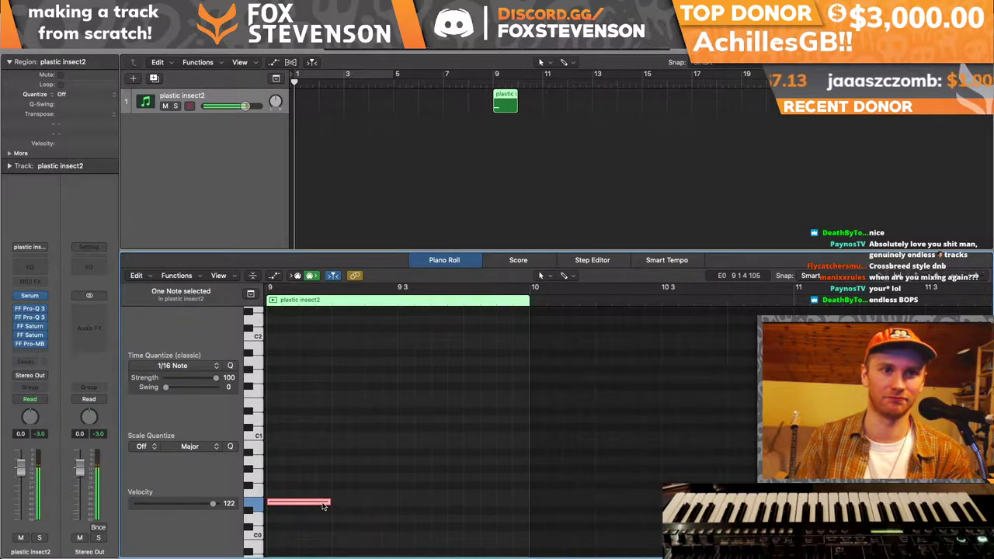
left_click(320, 505)
left_click_drag(320, 505, 319, 498)
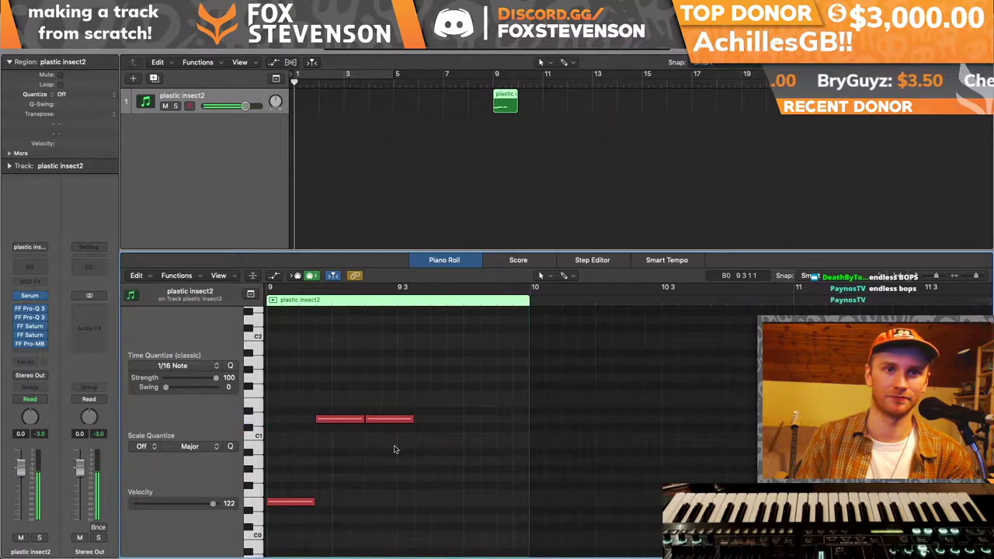
- Lengthen the second D1 note to one beat and add a half-beat E0 note directly after it
mouse_move(414, 418)
left_mouse_down()
mouse_move(396, 419)
mouse_move(429, 420)
left_mouse_up()
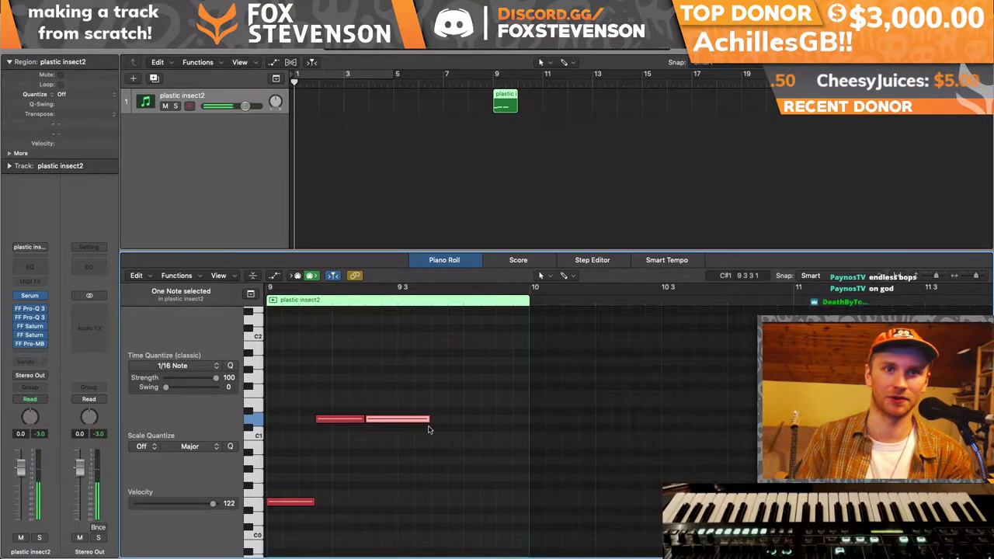
left_click(433, 502)
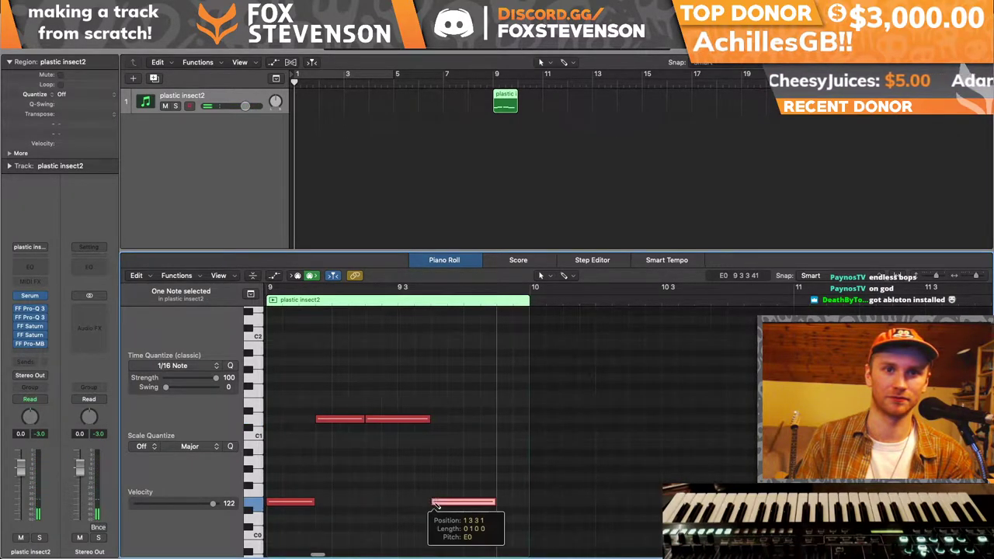
mouse_move(497, 501)
left_mouse_down()
mouse_move(522, 502)
mouse_move(458, 498)
left_mouse_up()
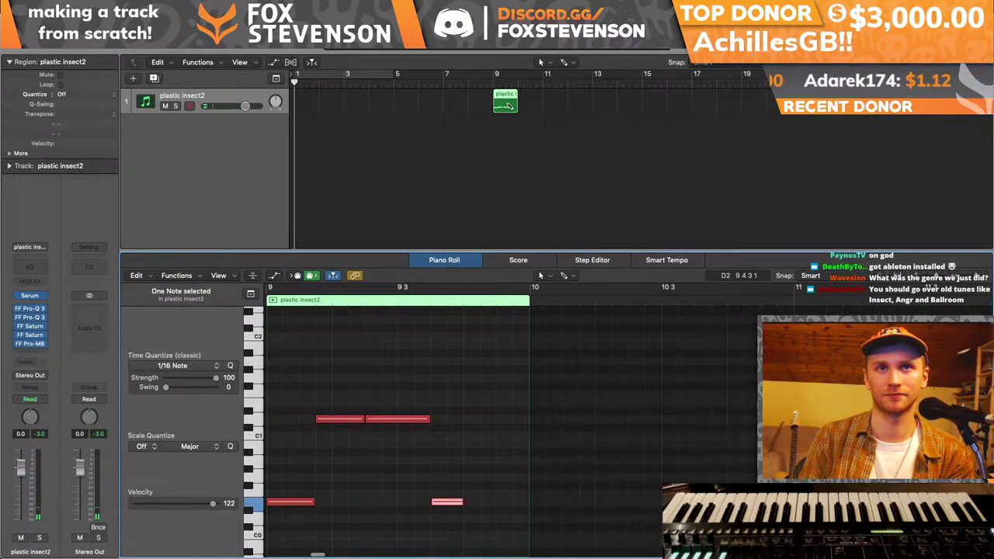
- Duplicate the plastic insect2 track without its notes and select the original region at bar 9
key("super+d")
key("super+z")
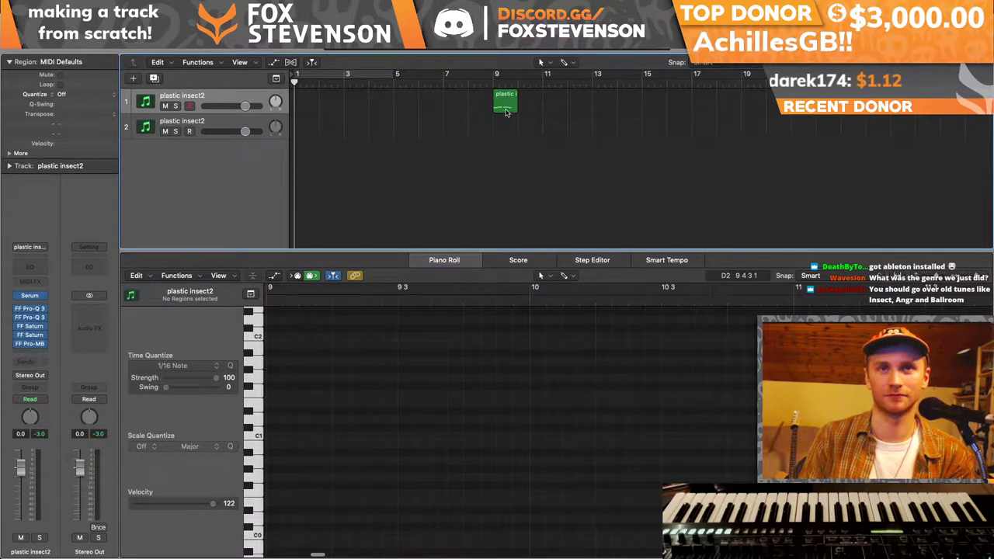
key("super+shift+z")
left_click(506, 113)
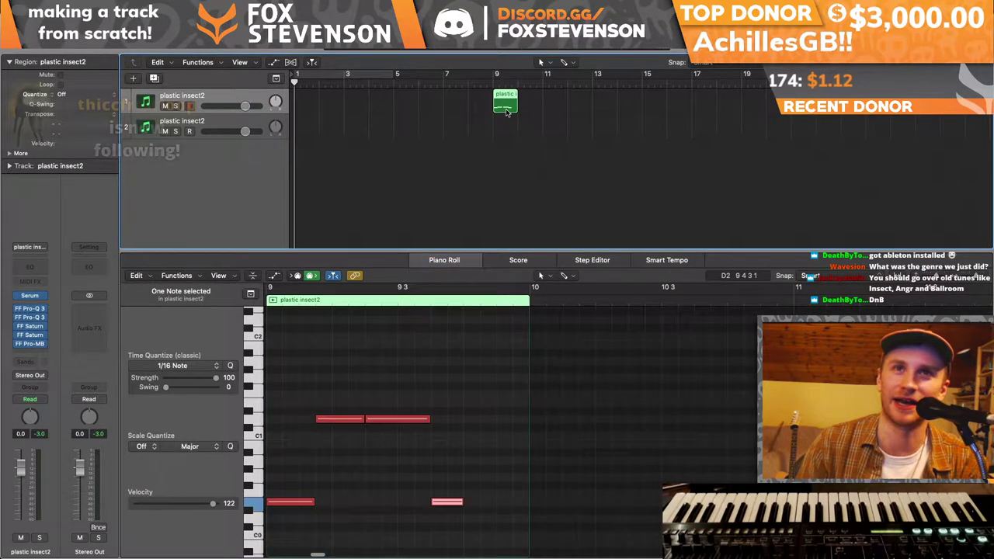
- Import the mainline crush mix2 audio file onto a new track at bar 3 and set the cycle range to bars 7 to 15
left_click_drag(498, 77, 696, 85)
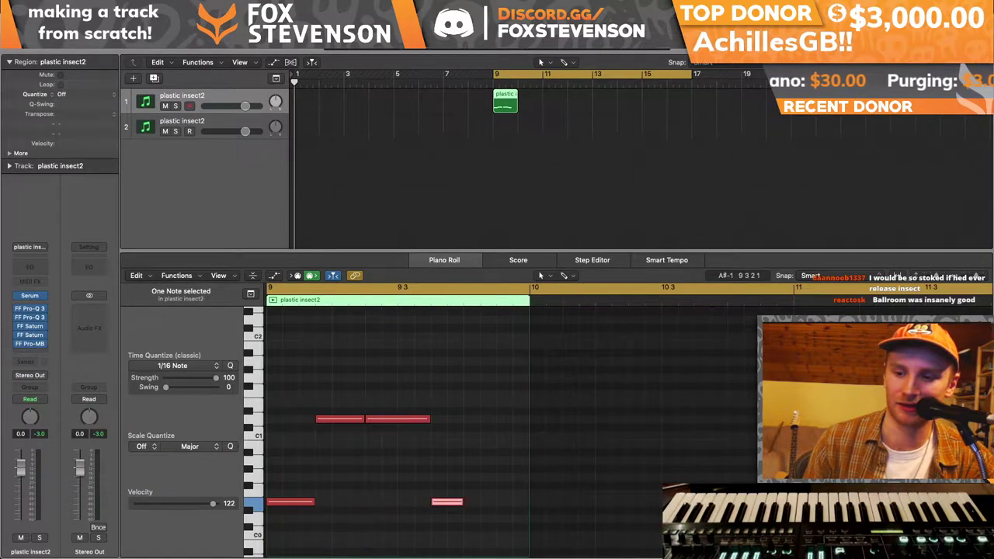
left_click_drag(537, 538, 346, 151)
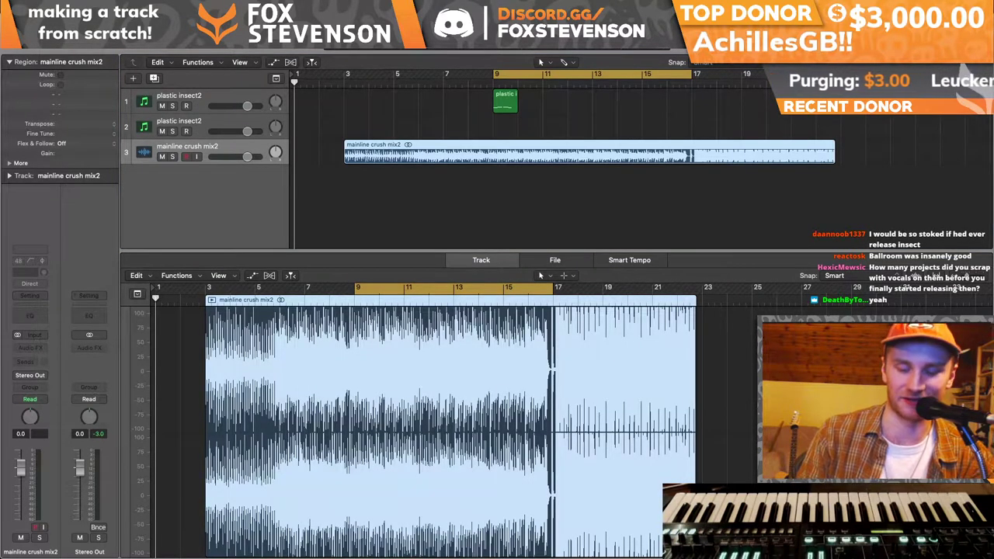
left_click_drag(446, 75, 666, 76)
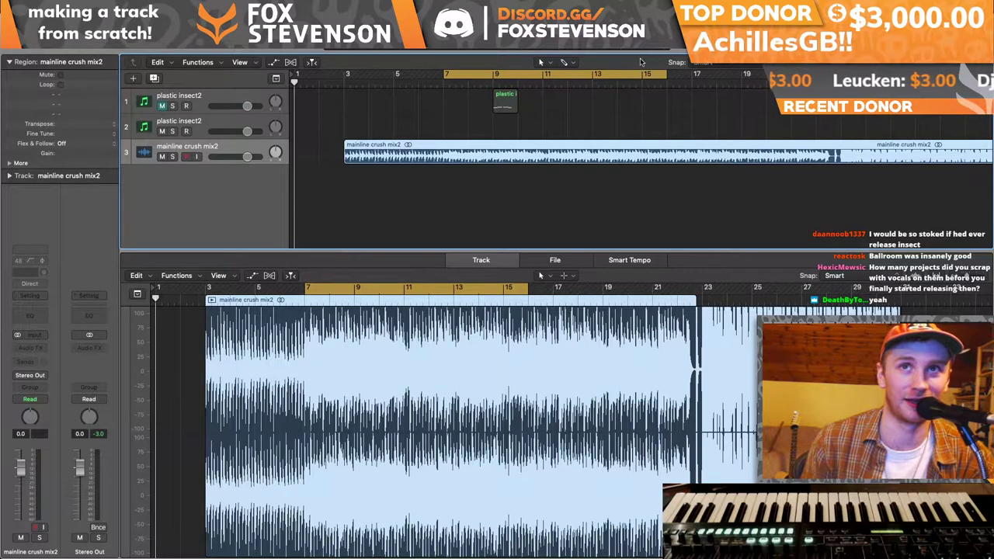
left_click_drag(666, 75, 638, 85)
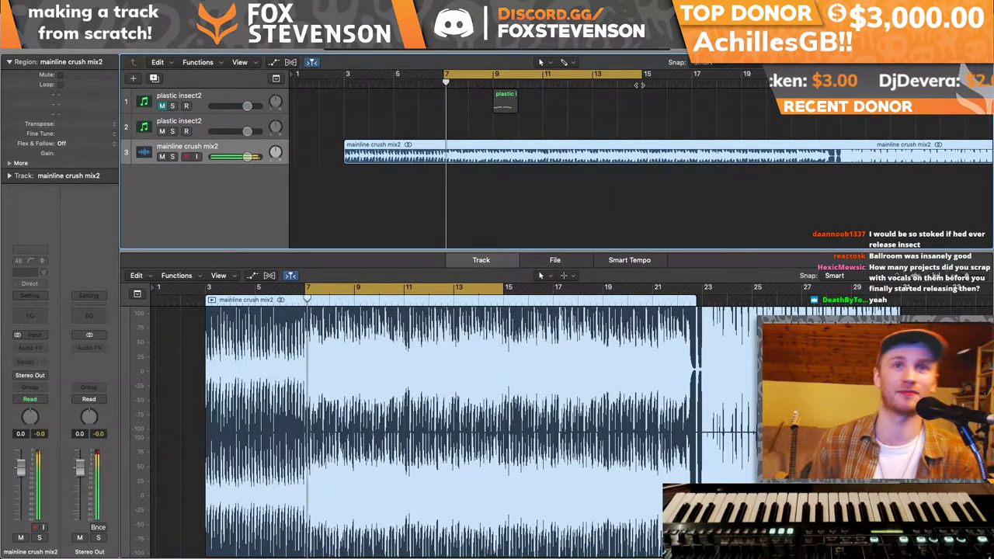
- Listen to mainline crush mix2, turning the cycle off and lowering its track volume to -2.8 dB
key("space")
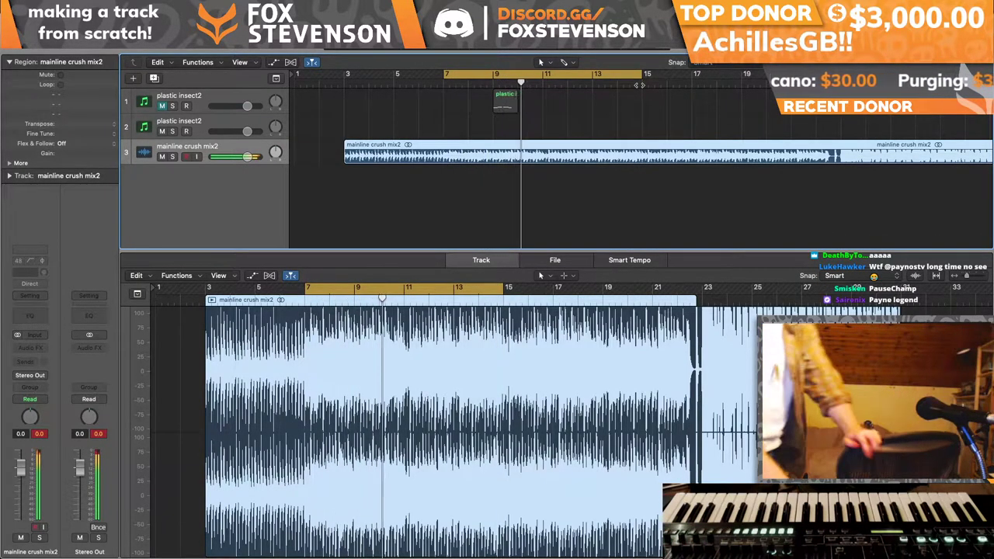
key("space")
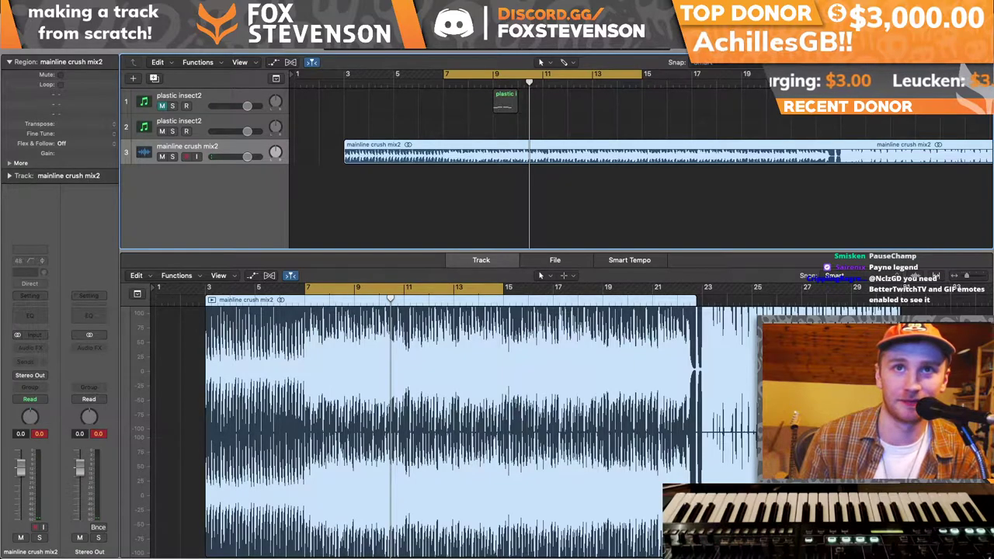
left_click(496, 168)
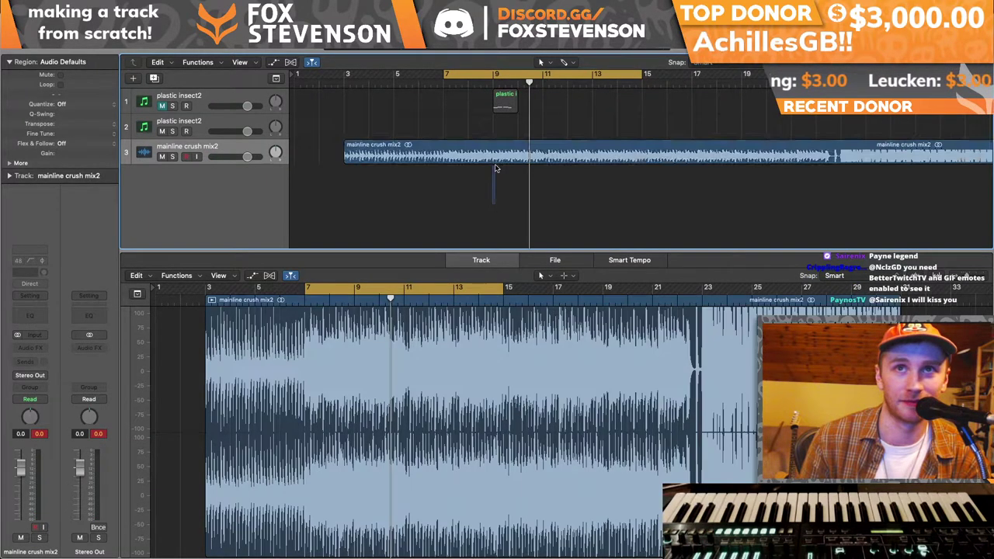
left_click(612, 72)
left_click_drag(247, 156, 241, 157)
- Delete the mainline crush mix2 region together with its audio track
left_click(408, 146)
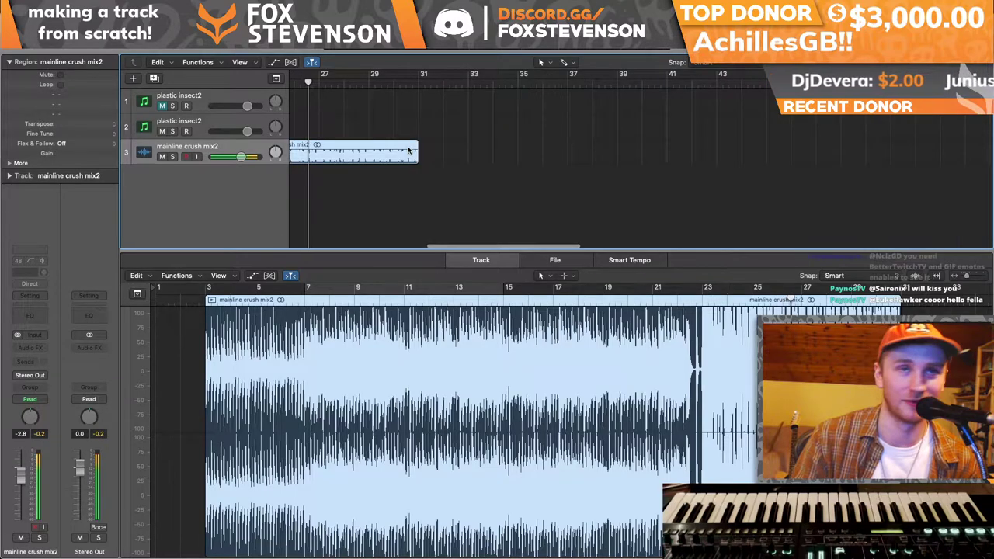
key("Delete")
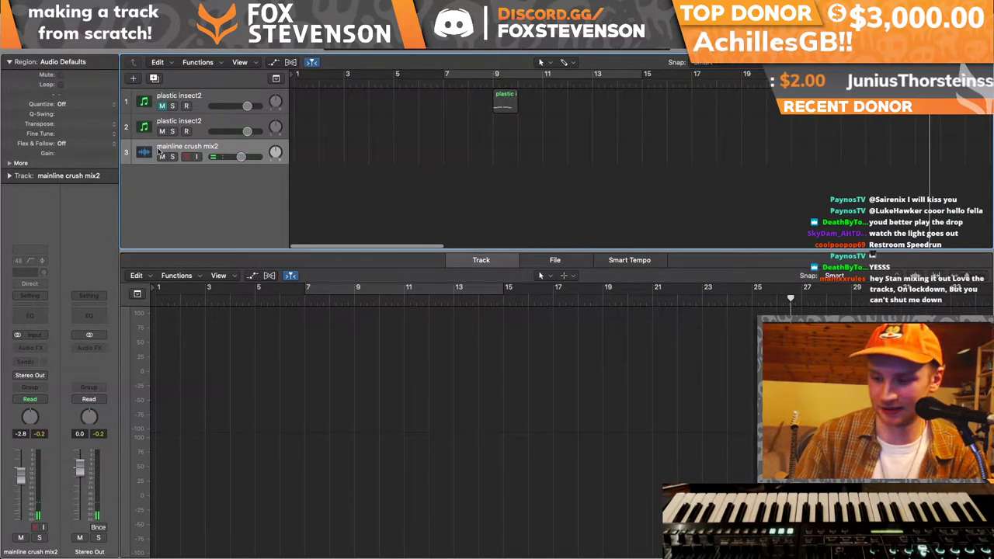
key("super+BackSpace")
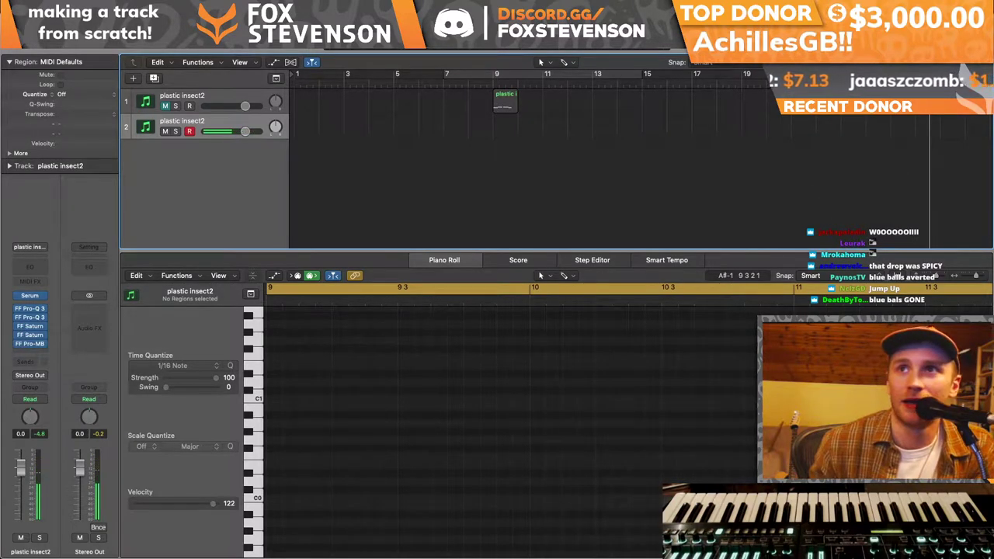
- Open the !ALL HITS folder in the file browser and sort its contents by date
key("f")
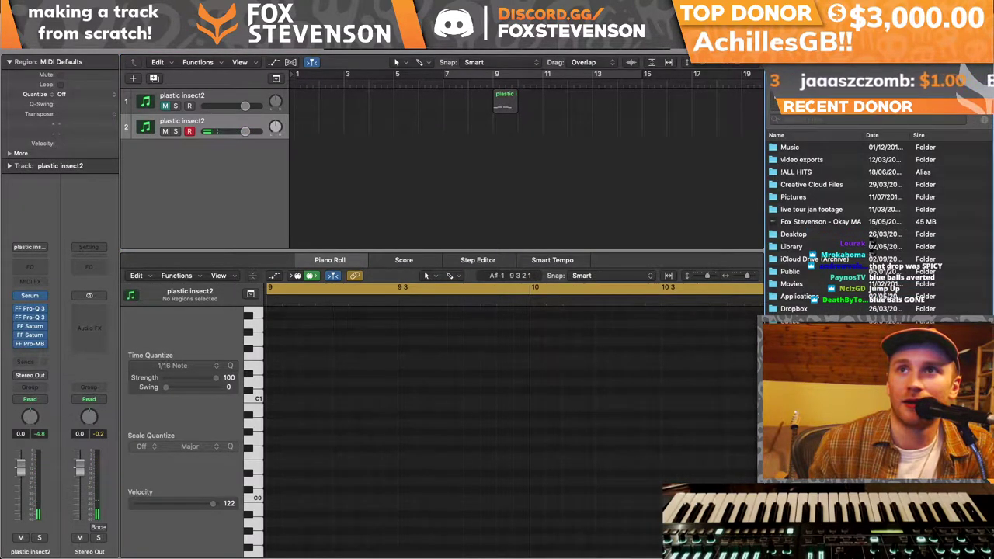
double_click(811, 174)
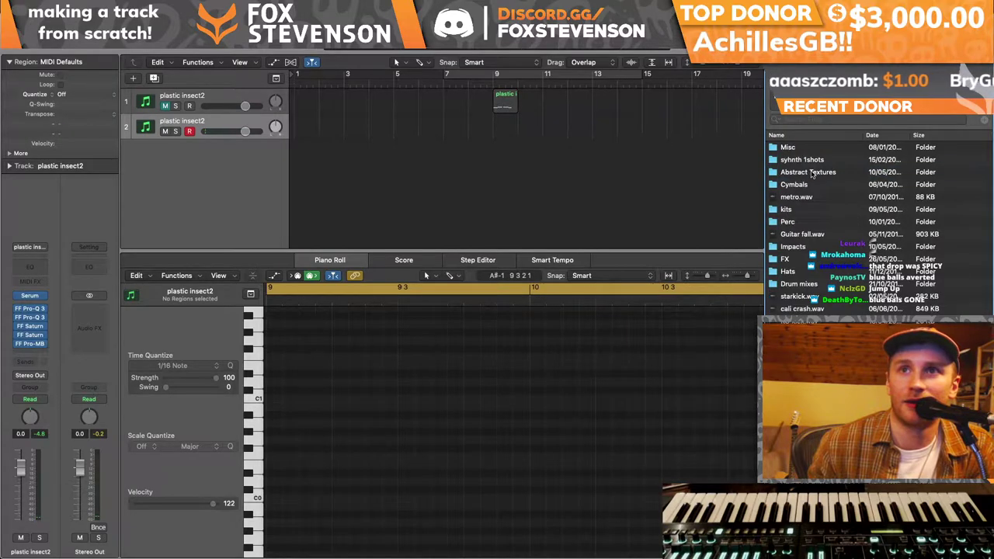
left_click(881, 137)
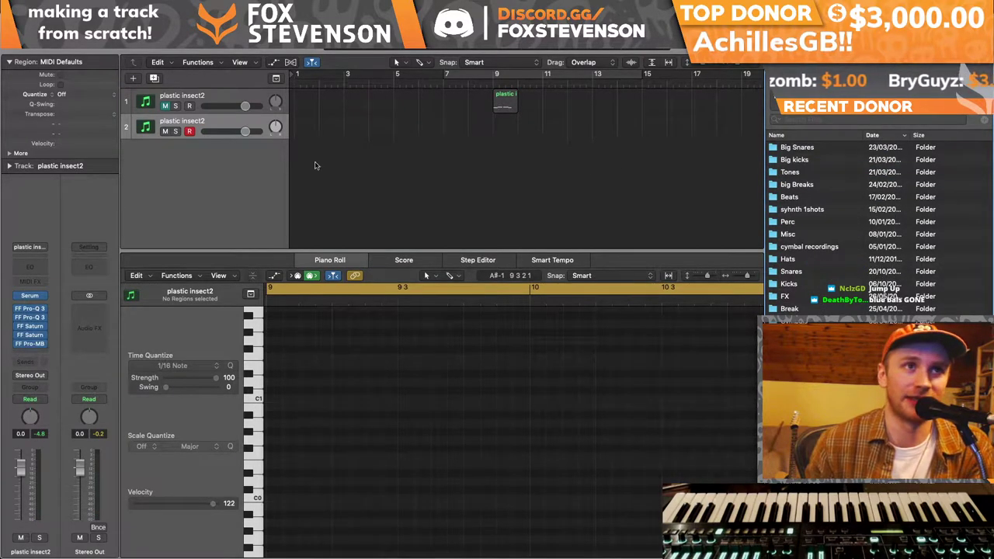
- Add a third software instrument track and load the Hotpants breaks channel strip setting on it
double_click(146, 183)
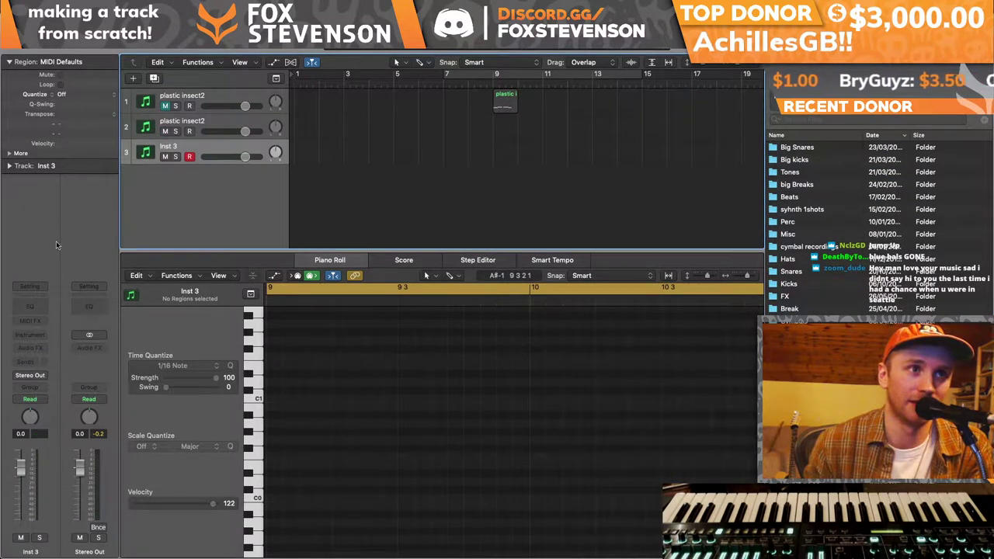
left_click(28, 287)
mouse_move(75, 454)
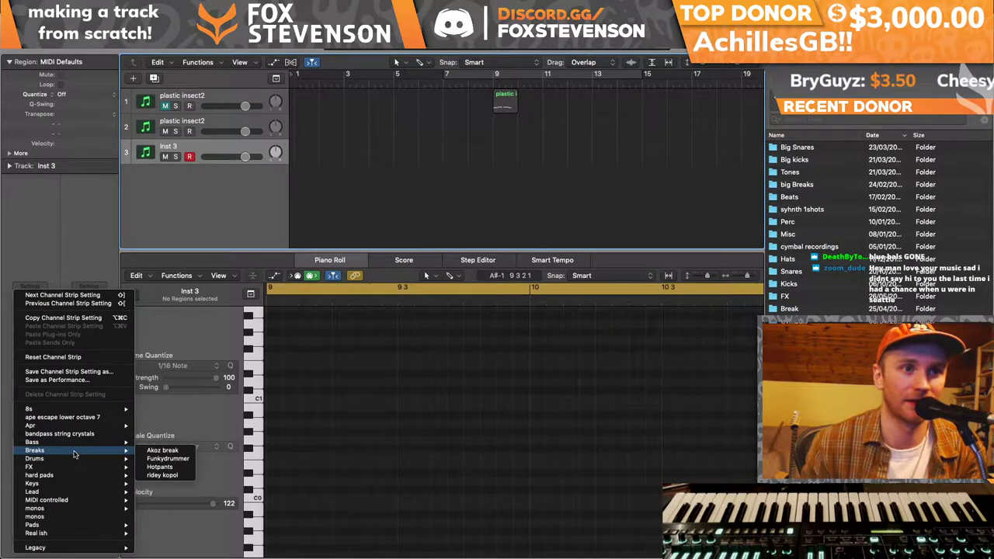
left_click(161, 467)
- Create a one-bar region at bar 5 on the Hotpants track and open it in the Piano Roll around C1
left_click(420, 62)
left_click(429, 94)
left_click(386, 152, "super")
left_click_drag(386, 152, 411, 152)
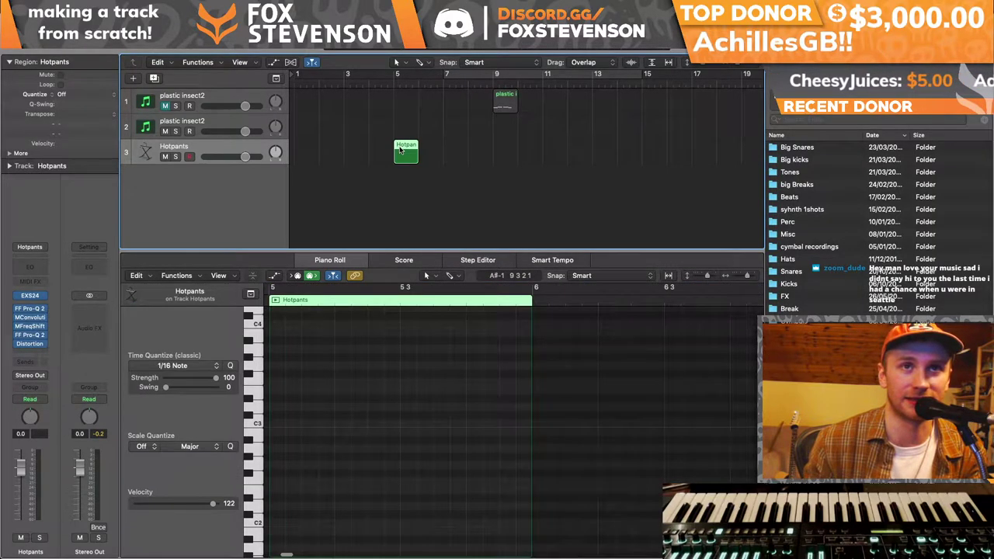
key("p")
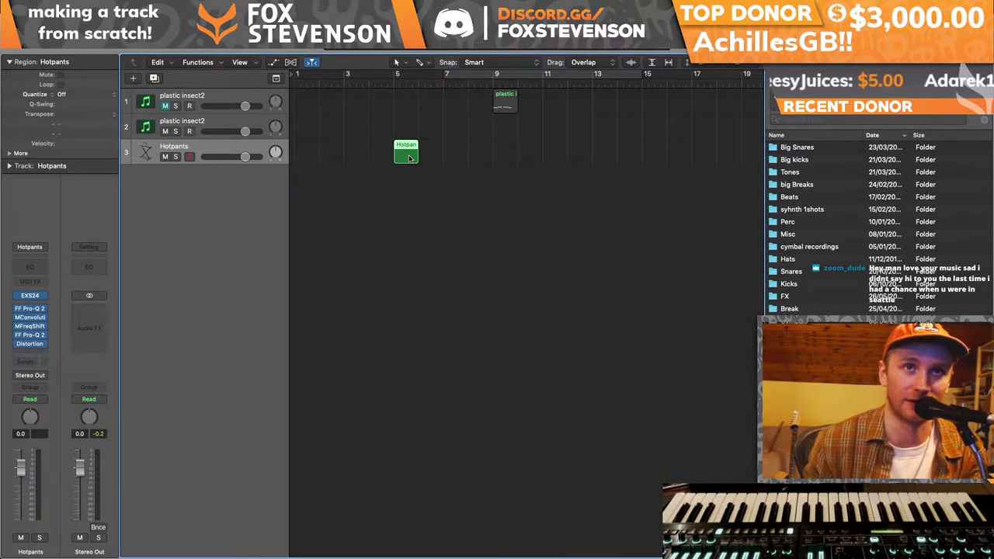
double_click(410, 158)
scroll(319, 419, "down", 5)
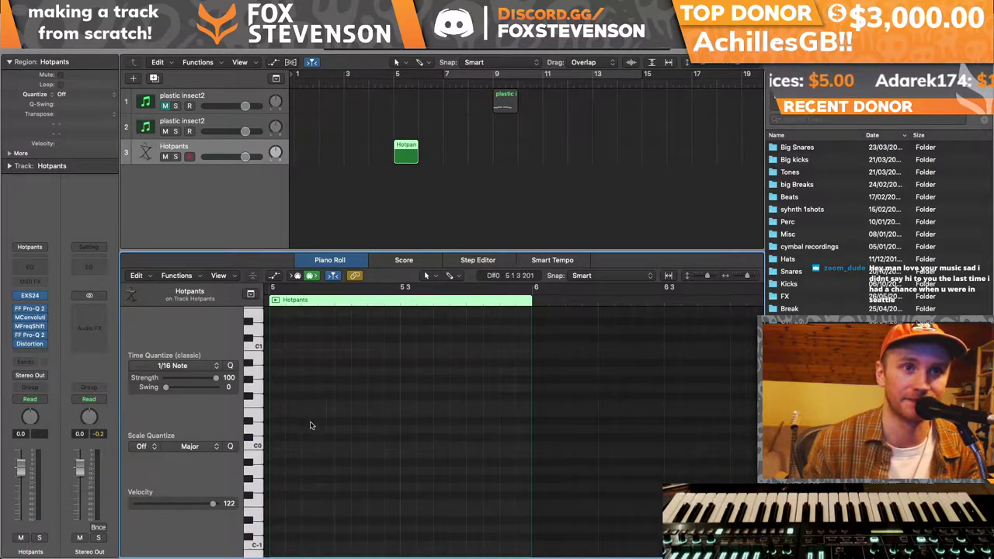
scroll(272, 366, "up", 2)
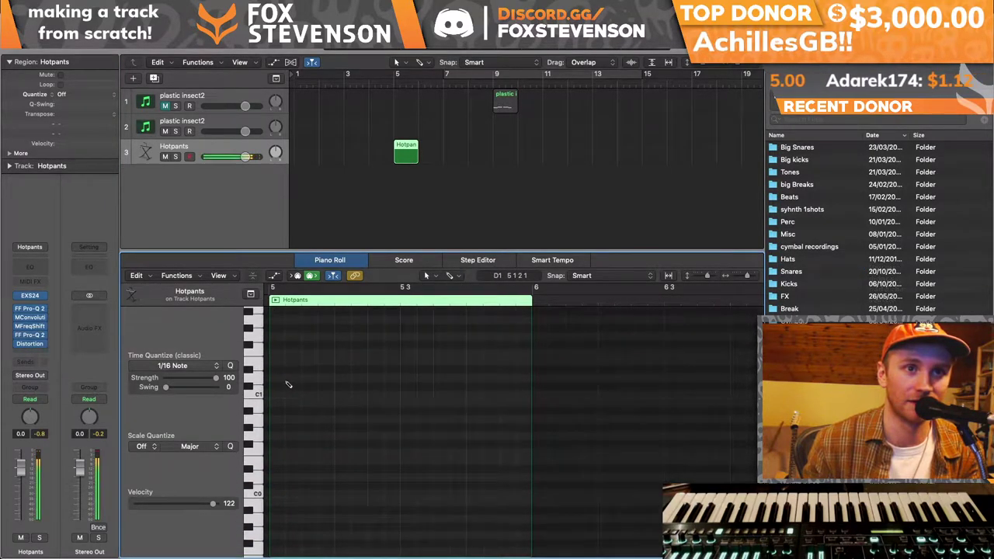
- Draw half-beat notes climbing chromatically from C1 at sixteenth intervals in the Hotpants region, and lower the track volume to -5.6 dB
left_click(284, 394)
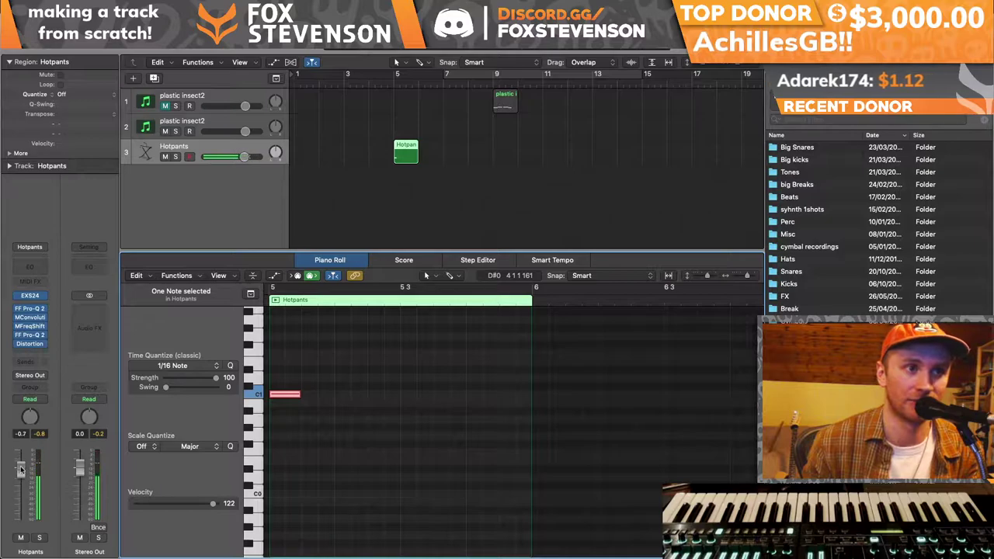
left_click(305, 386)
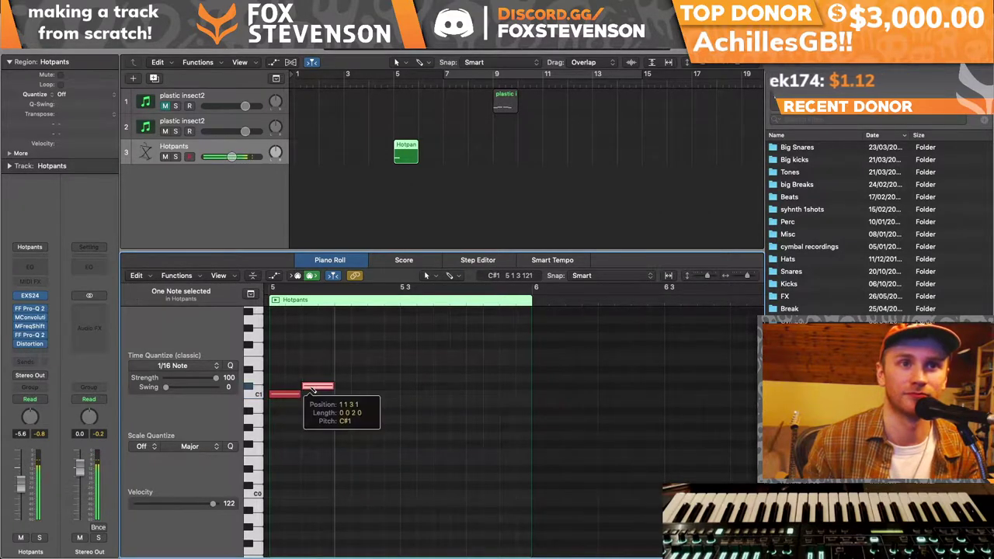
left_click(319, 377)
left_click(335, 369)
left_click(351, 360)
left_click(369, 352)
left_click(386, 343)
left_click(403, 335)
left_click(419, 326)
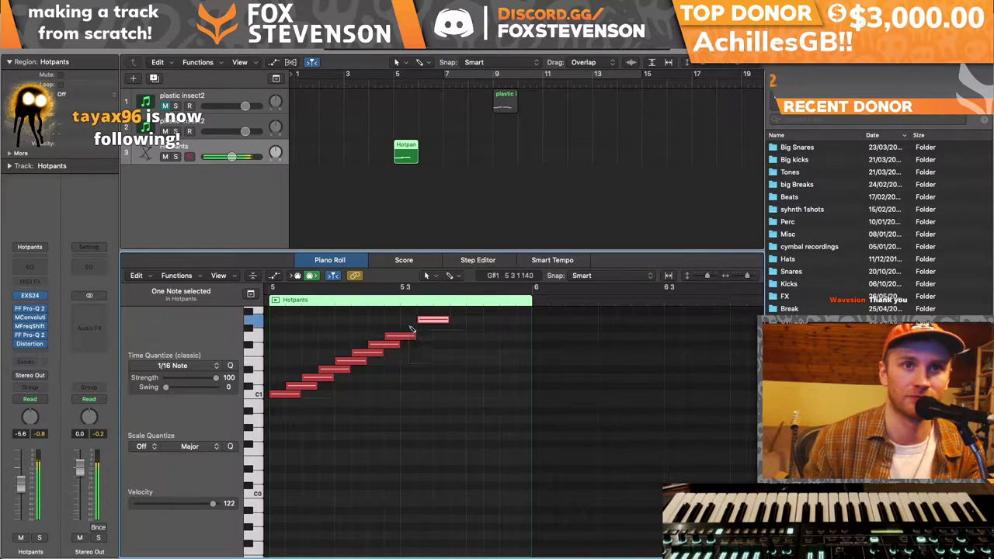
- Continue the rising staircase of half-beat notes up to C#2 and add a G#1 note ending at the region's end
scroll(423, 342, "up", 3)
left_click(425, 348)
left_click(440, 346)
left_click(457, 338)
left_click(473, 329)
left_click(490, 321)
scroll(491, 326, "up", 1)
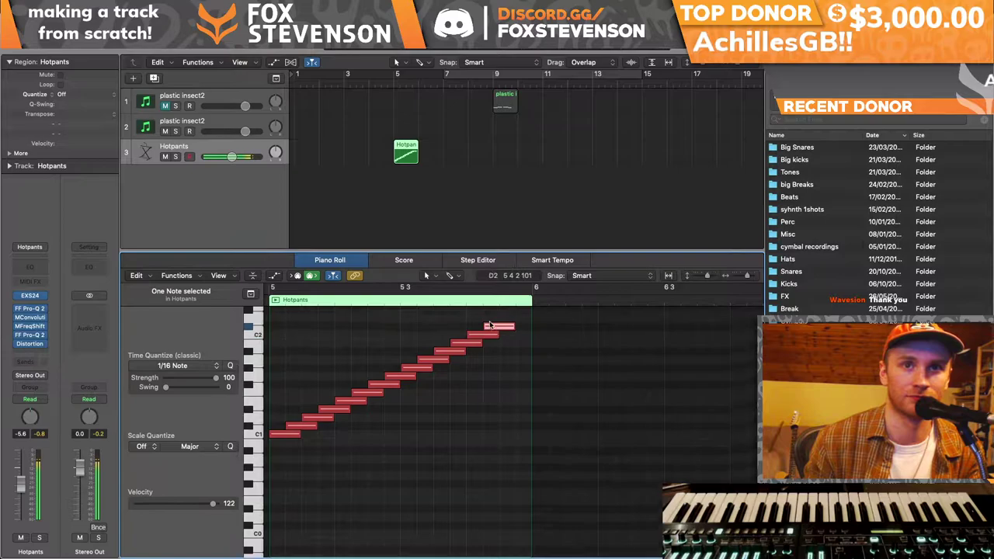
scroll(491, 325, "up", 2)
left_click(503, 353)
left_click(516, 344)
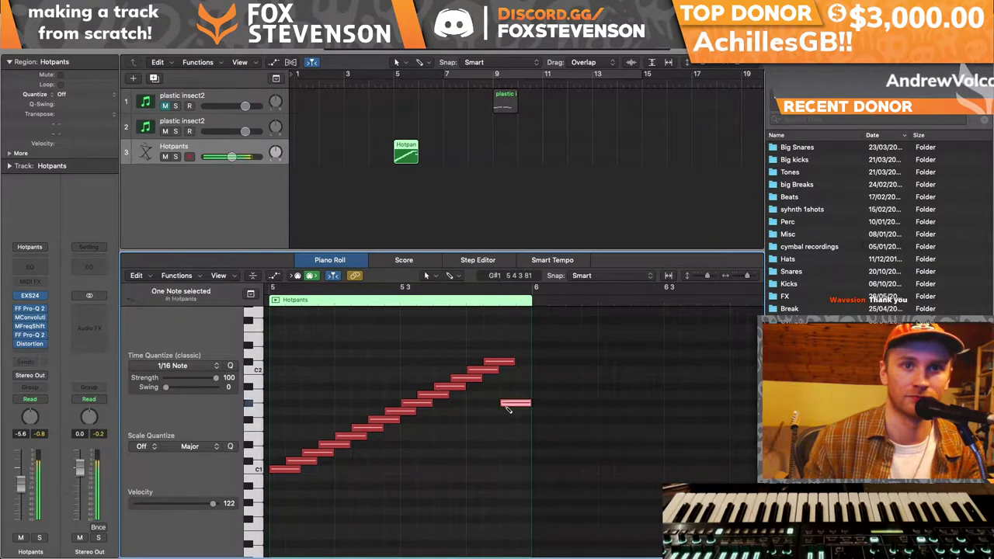
- Add an A1 note on the last sixteenth of the Hotpants region and play it with bar 5 cycling
left_click(518, 395)
left_click(404, 152)
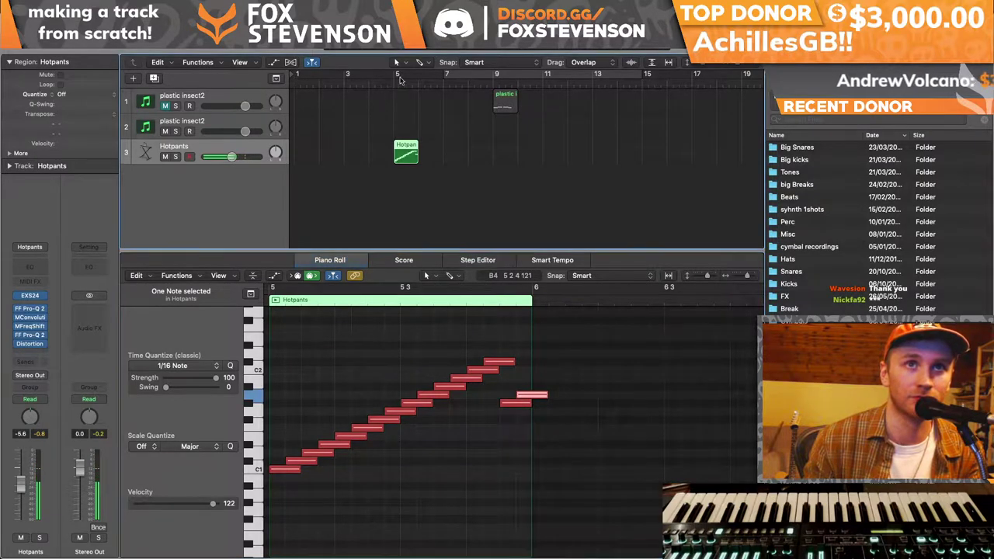
key("space")
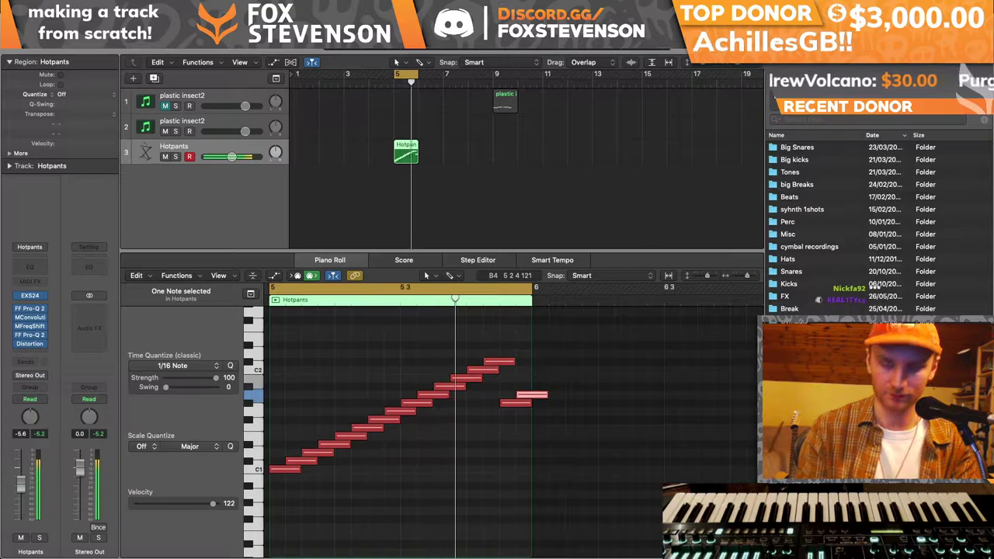
- Check the MConvolutionMB effect, nudge the EXS24 tuning on the Hotpants track, and lower the track volume to -10.4 dB
left_click(32, 319)
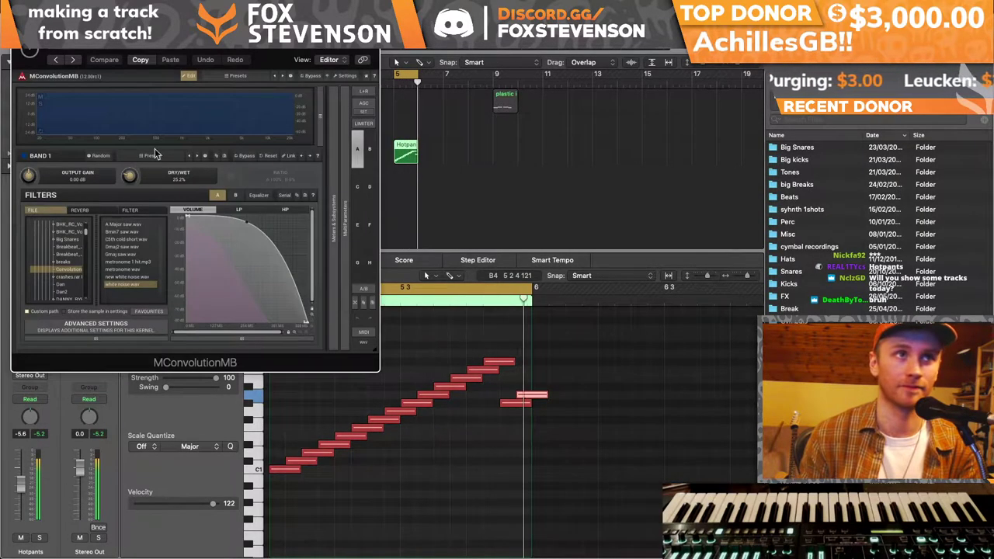
key("super+w")
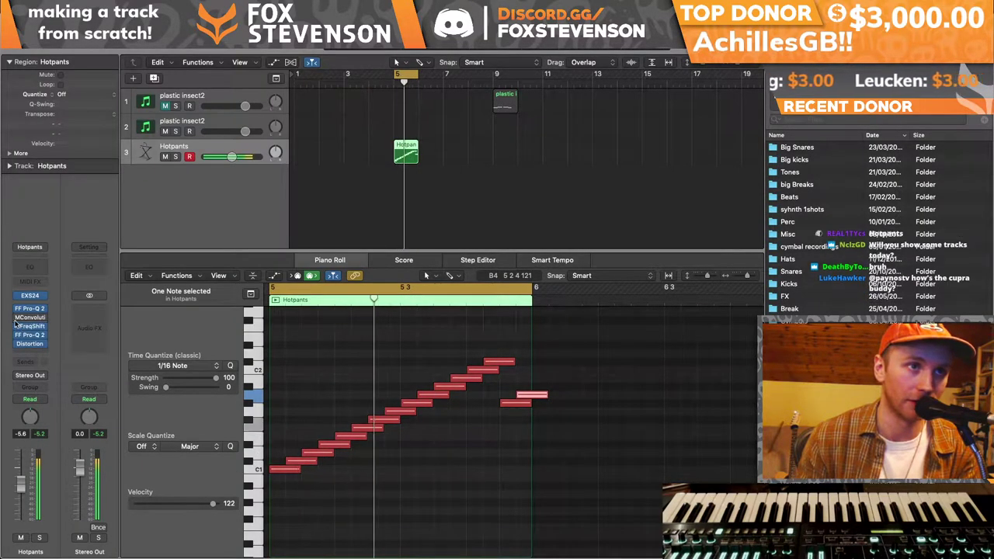
left_click(29, 297)
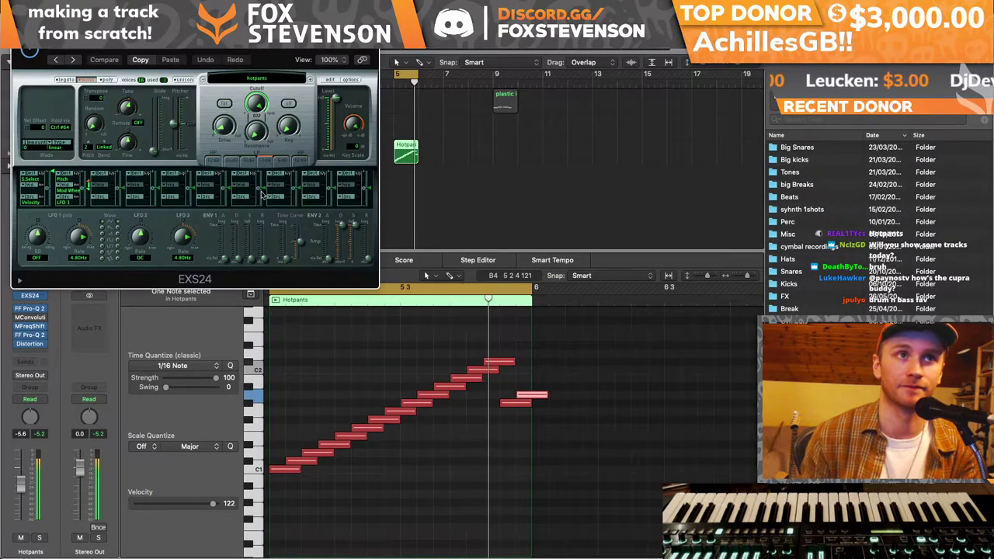
left_click_drag(127, 109, 127, 106)
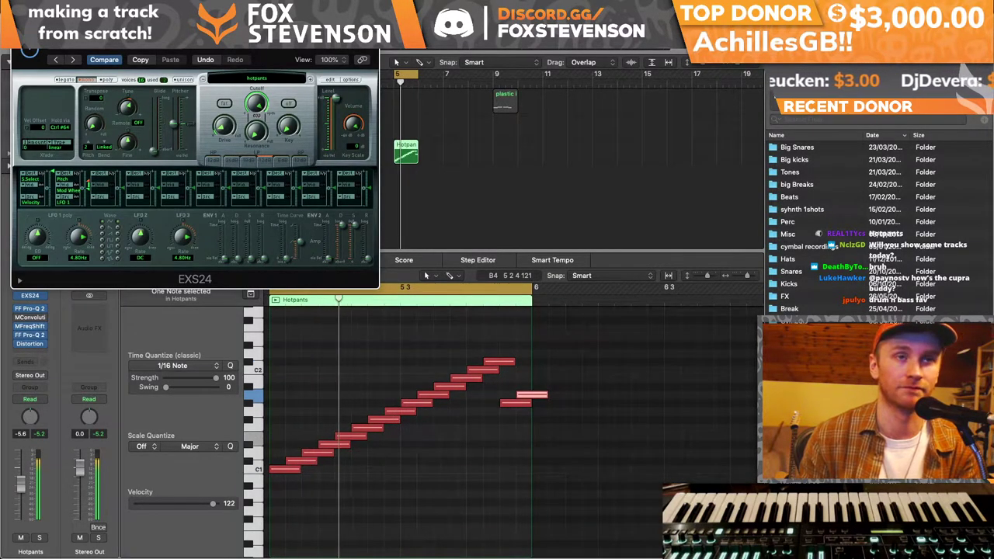
key("super+w")
- Loop the Hotpants region up to bar 9 and extend the cycle range to bars 5 through 8
left_click(481, 205)
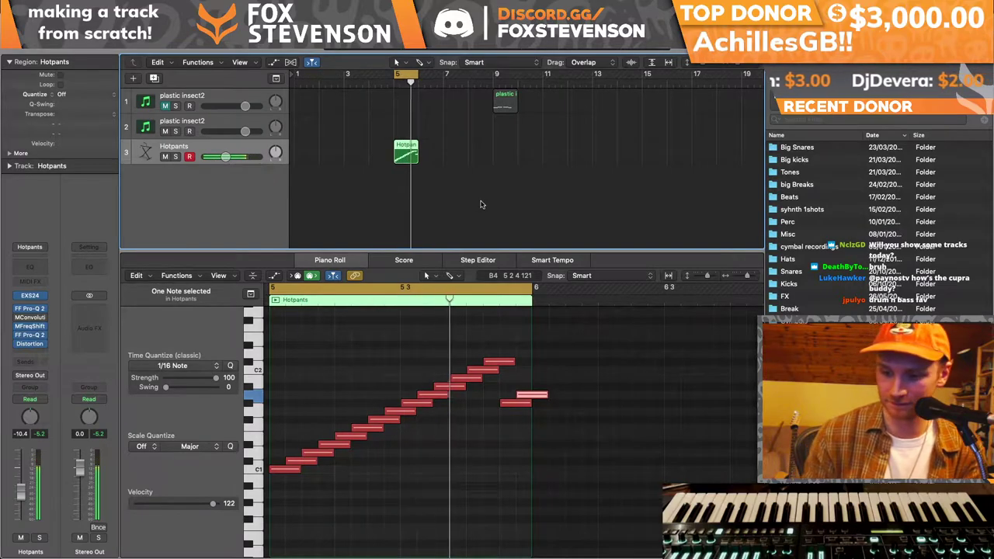
left_click_drag(417, 145, 492, 148)
left_click_drag(421, 74, 497, 77)
- Mute the C1, E1, A#1 and C2 notes of the rising Hotpants staircase and play the loop
left_click(351, 437)
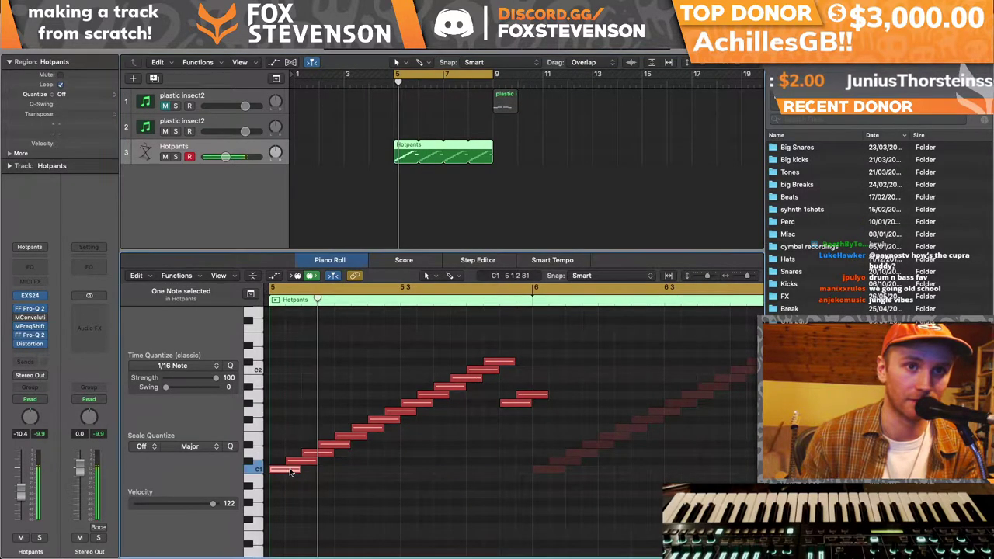
left_click(463, 380, "shift")
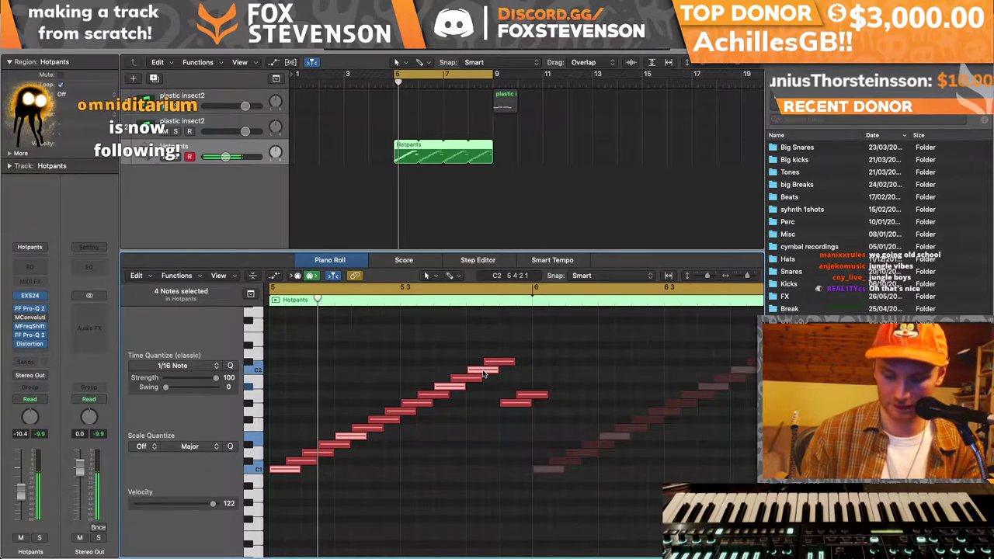
key("ctrl+m")
key("space")
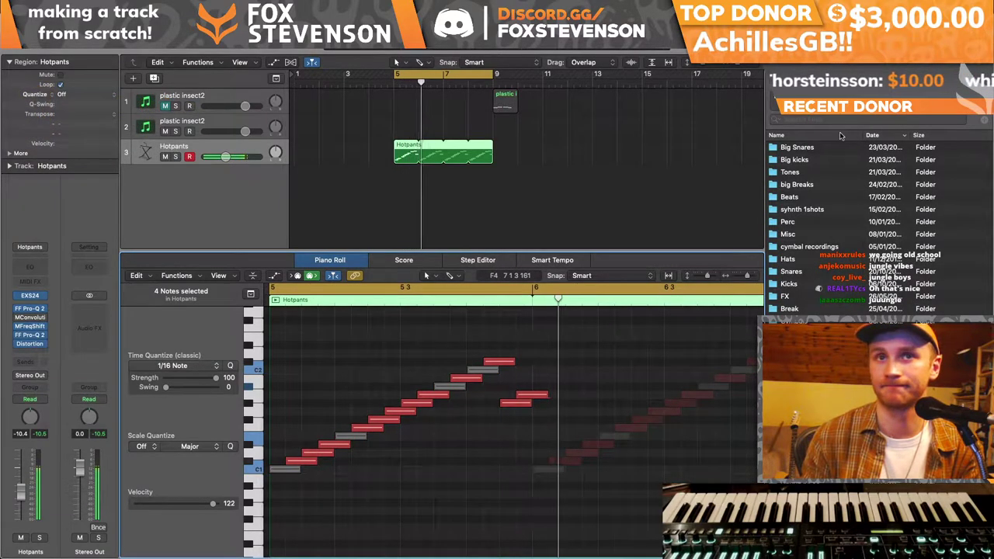
- Sort the Big kicks folder by newest date and place fundamental only.aif on a new audio track at bar 5
left_click(808, 160)
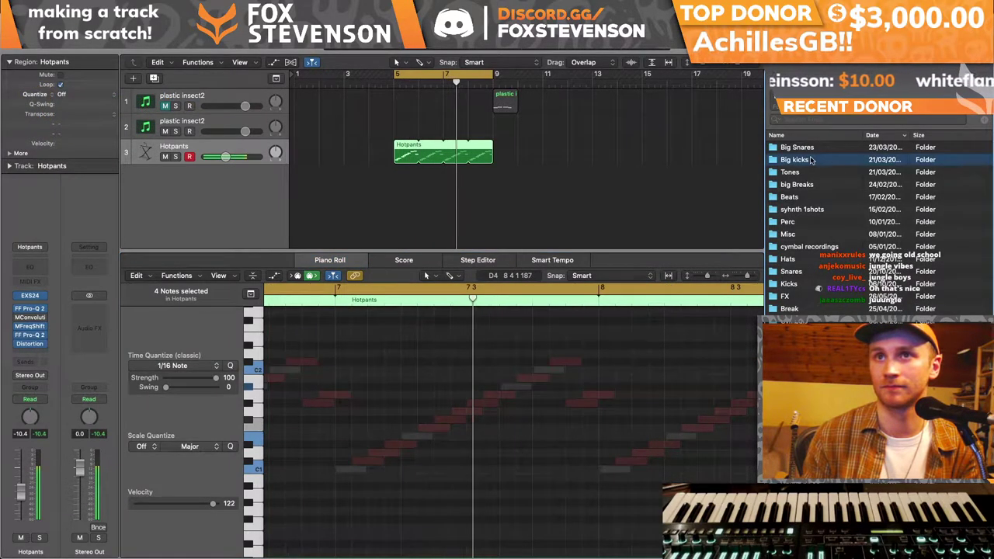
double_click(809, 159)
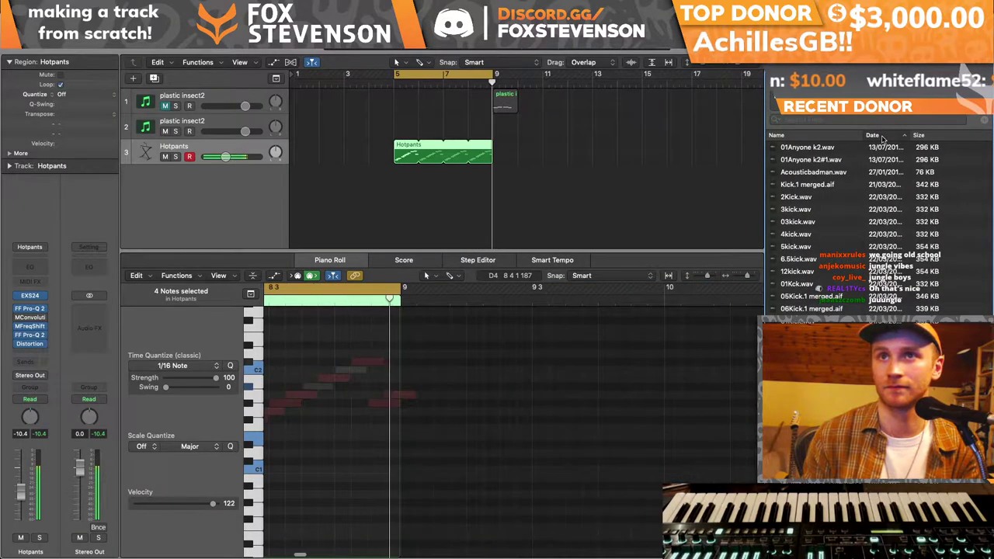
left_click(882, 137)
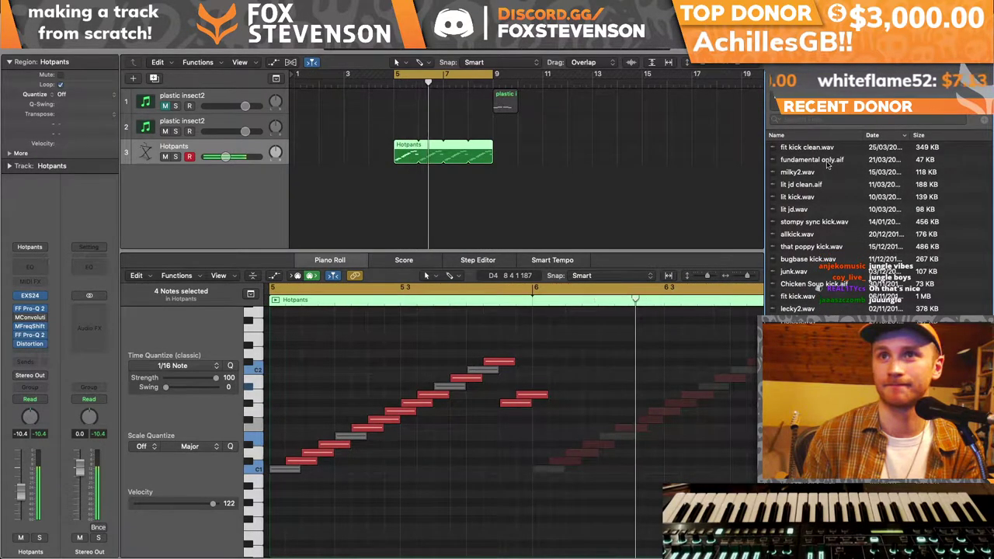
left_click_drag(828, 164, 395, 178)
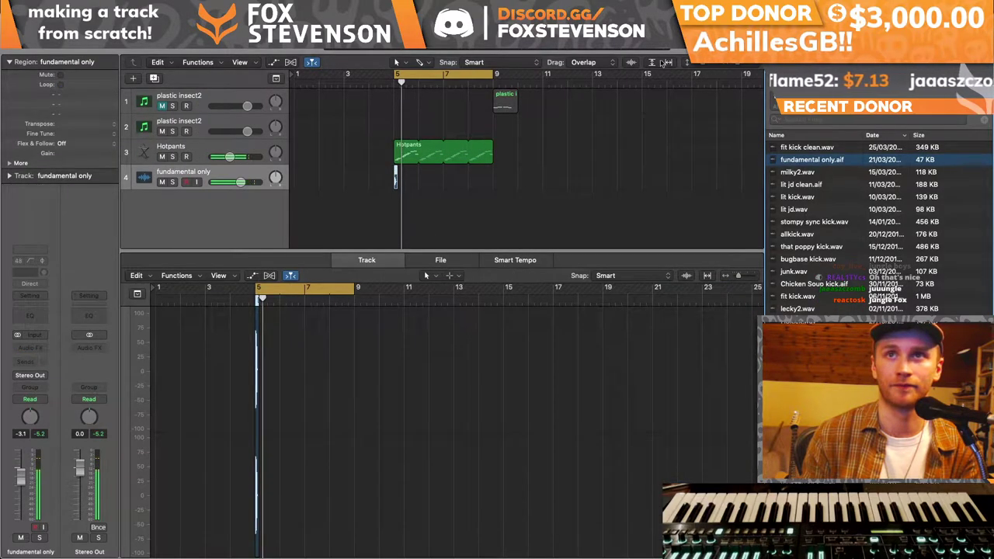
key("super+Right")
- Add a D1 note at the start of the Hotpants region and a G#1 note on beat 2
left_click(466, 152)
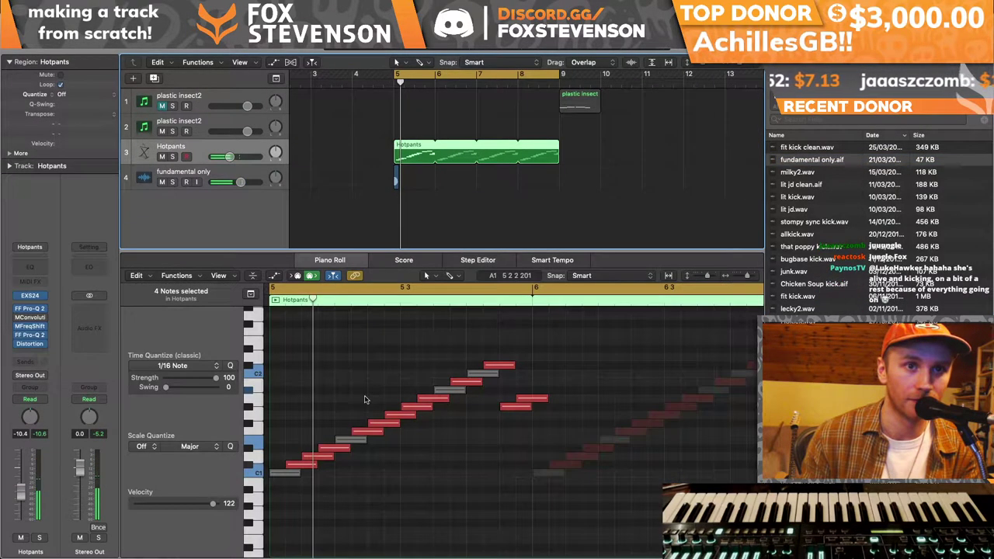
left_click(275, 457, "super")
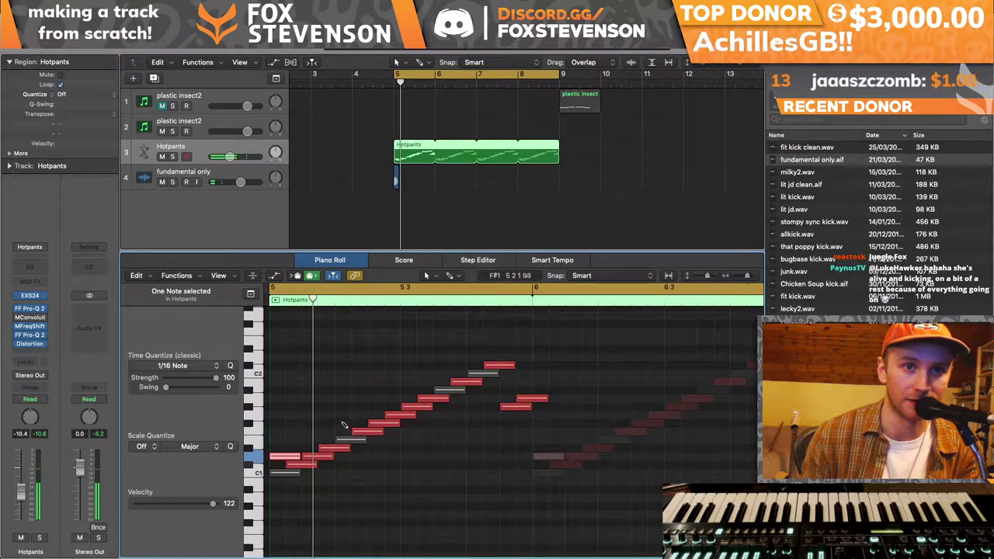
left_click(342, 398)
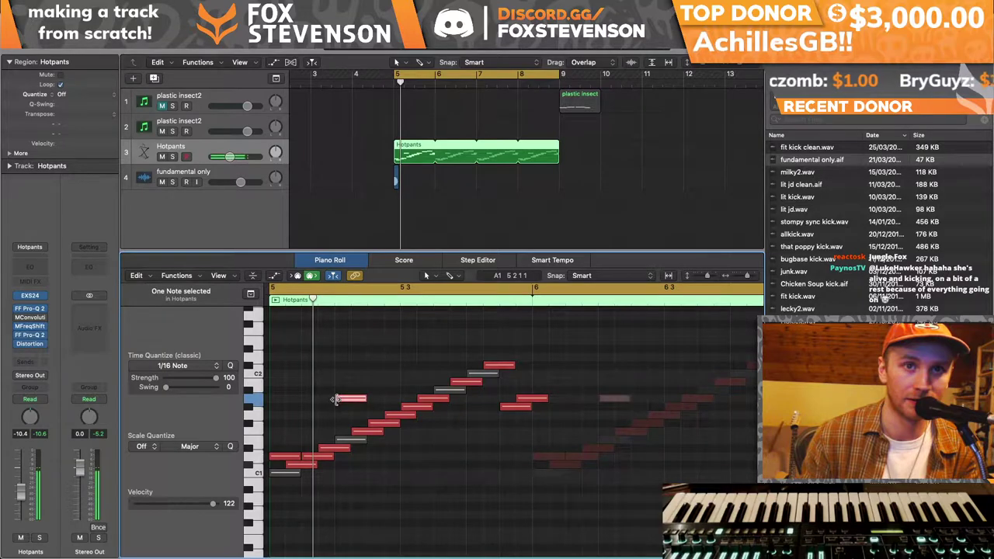
key("space")
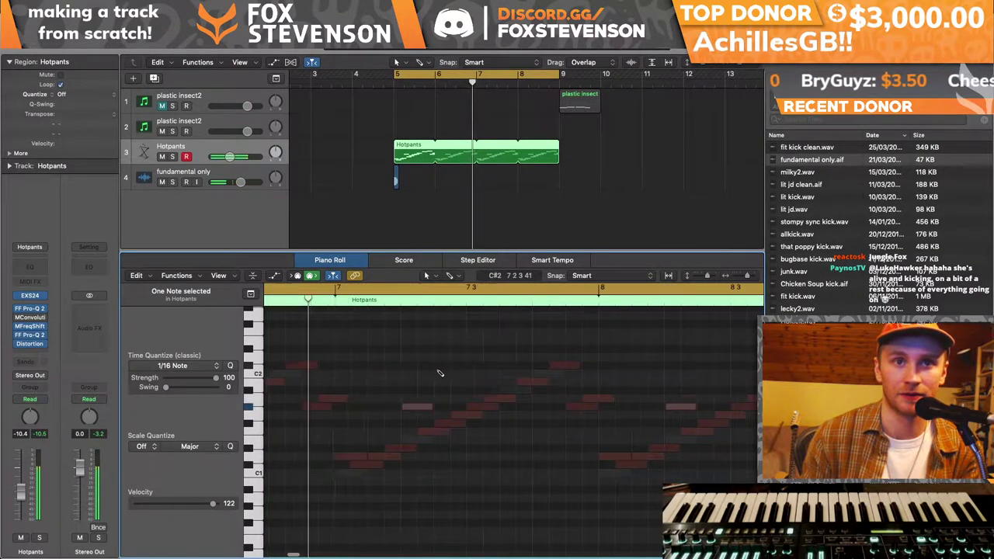
- Add a D#1 note at 5 3 3 and an A#1 note on beat 4 of the Hotpants region, and play it
scroll(456, 409, "left", 4)
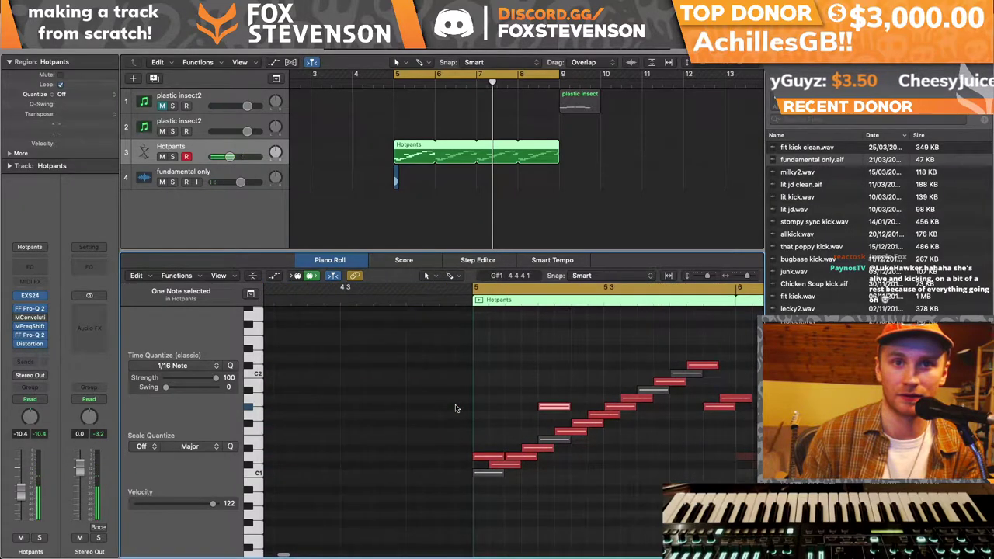
scroll(458, 409, "right", 2)
left_click(551, 449)
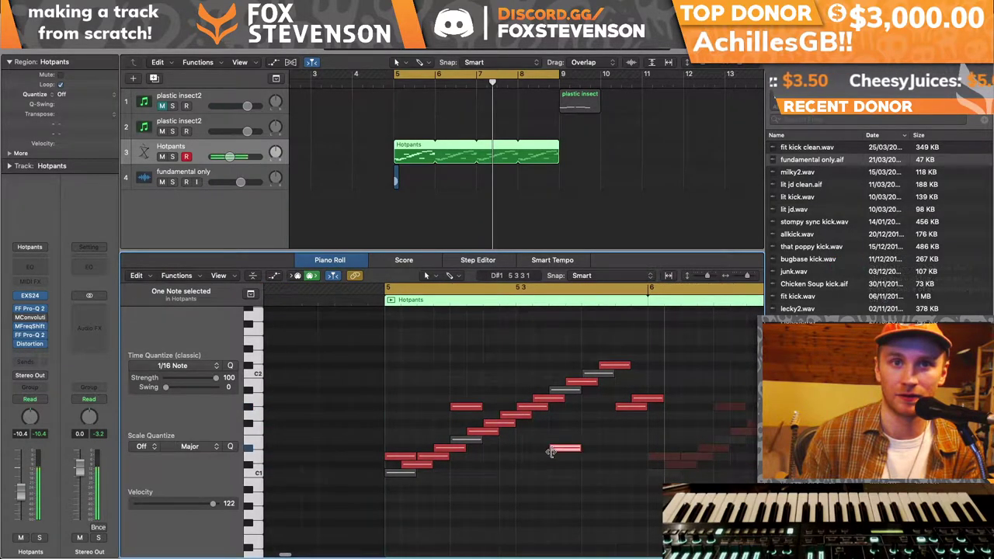
left_click_drag(589, 417, 587, 397)
key("space")
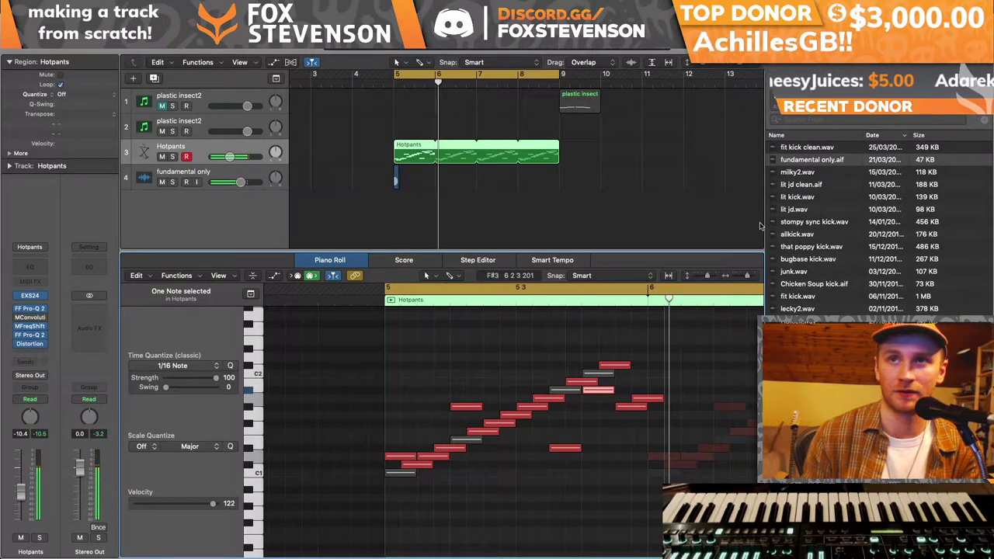
- Copy the kick to the middle of bar 5 and lower the Hotpants note on beat 4 from A#1 to G#1
left_click_drag(396, 180, 415, 178)
left_click(423, 152)
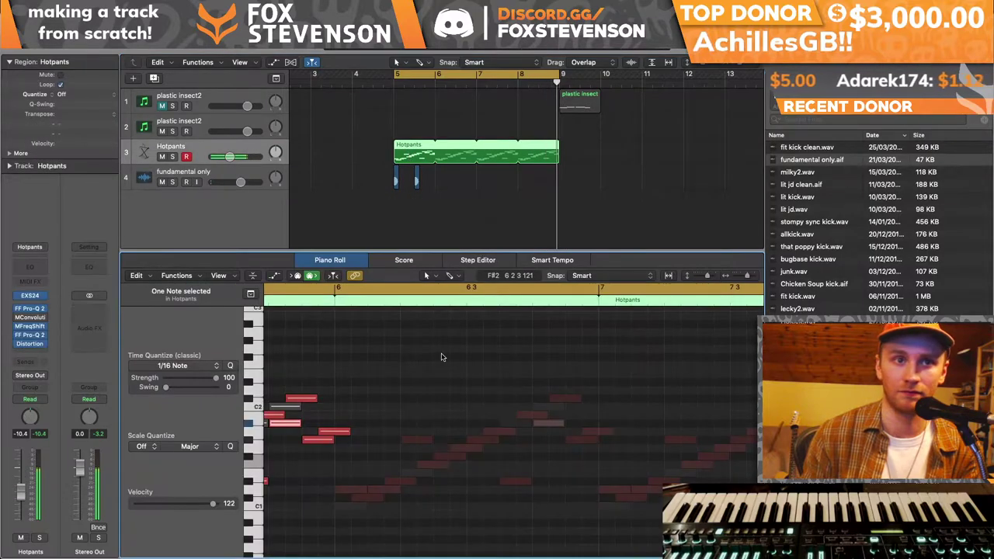
left_click_drag(576, 424, 576, 442)
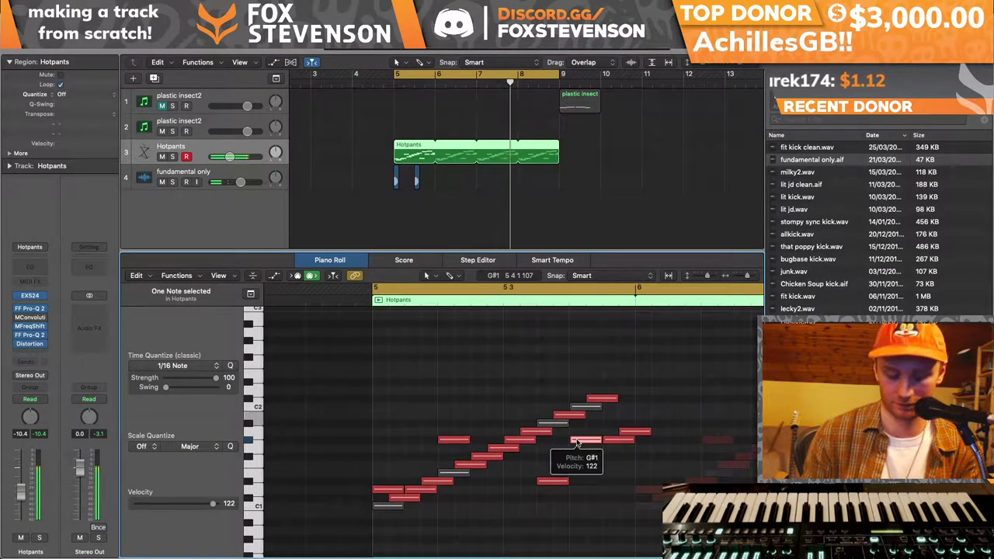
key("p")
- Shift the second kick to 5 3 3 and copy the two-kick pattern across bars 6 to 8
left_click_drag(415, 180, 442, 181)
left_click(397, 180, "shift")
left_click_drag(360, 175, 509, 181)
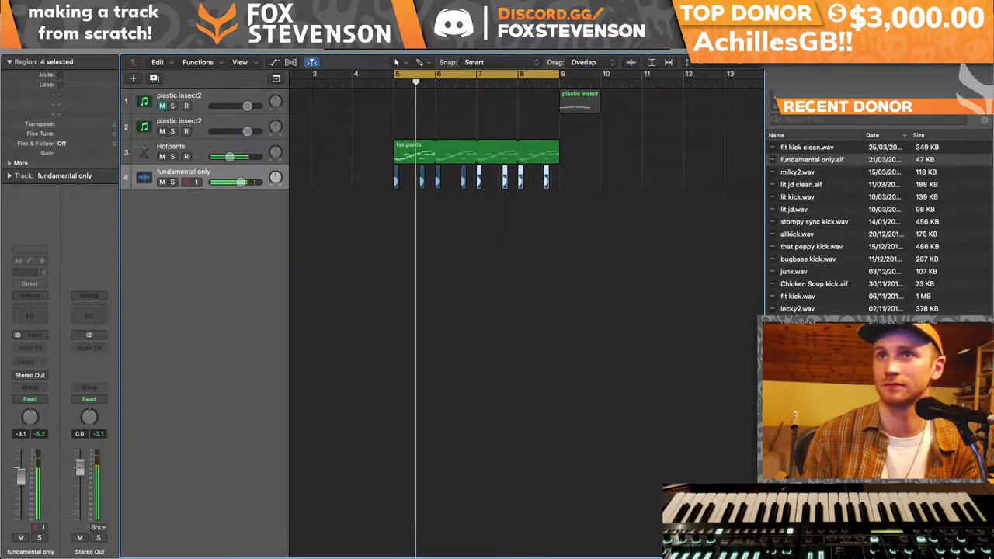
- Place kirk hype.wav from Big Snares on a new track on beats 2 and 4 of bars 5 to 8, at -0.7 dB
key("super+Up")
key("super+Down")
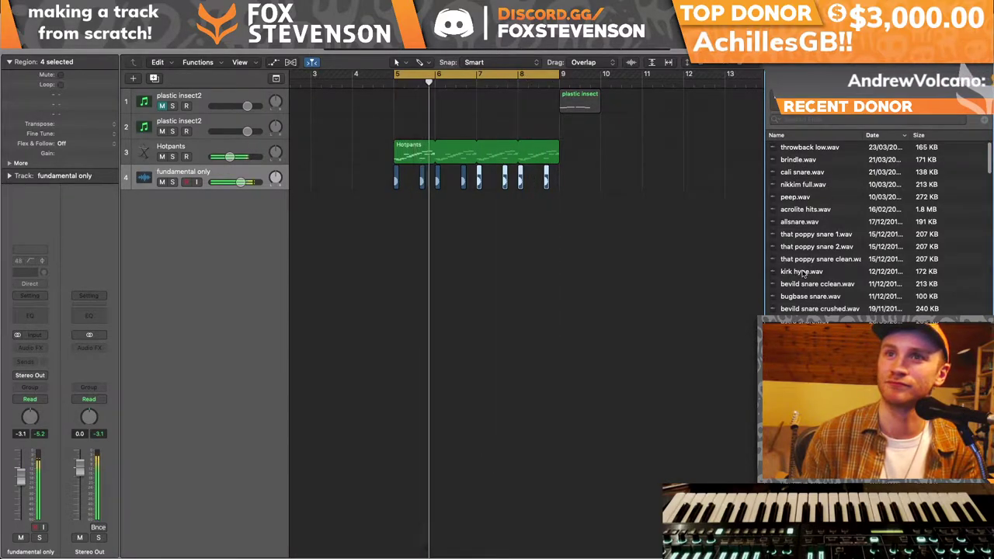
left_click_drag(804, 274, 529, 204)
left_click_drag(240, 208, 245, 208)
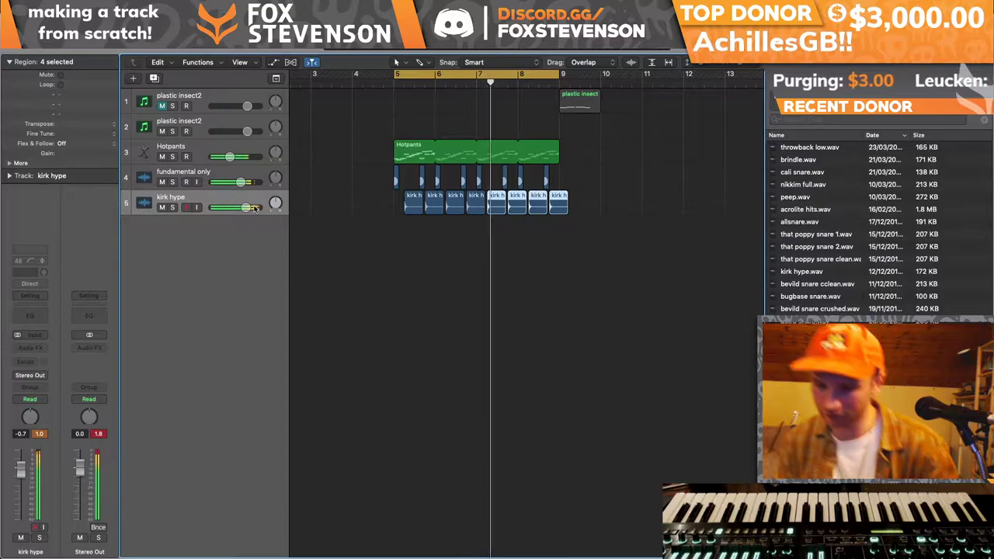
- Raise the low-cut frequency slightly in the first FabFilter Pro-Q 2 on the Hotpants track
left_click(250, 164)
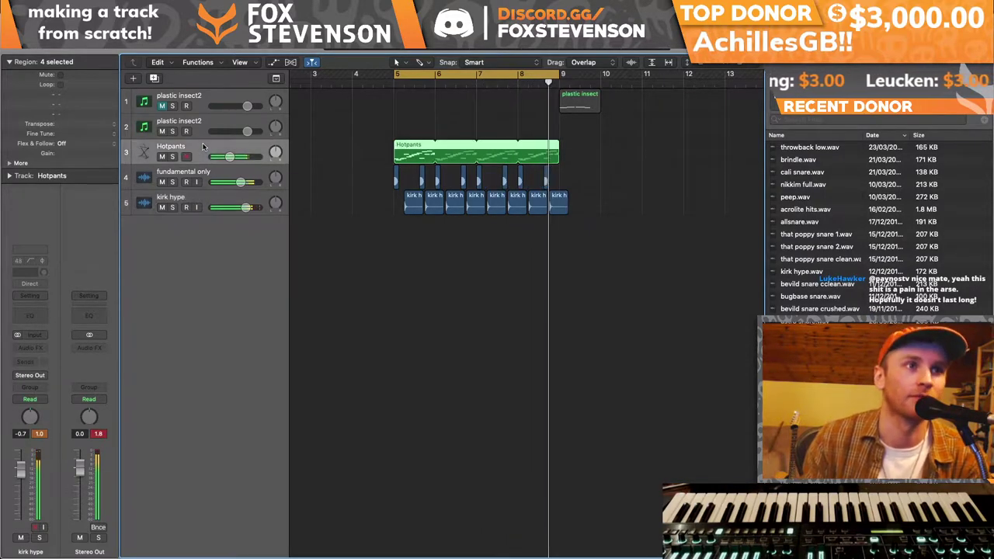
left_click(29, 308)
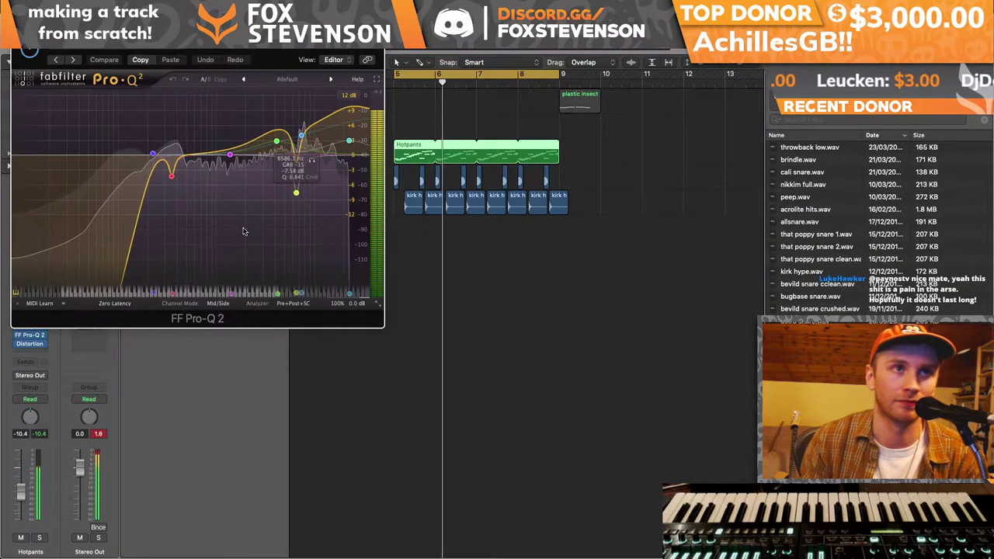
left_click_drag(154, 154, 164, 153)
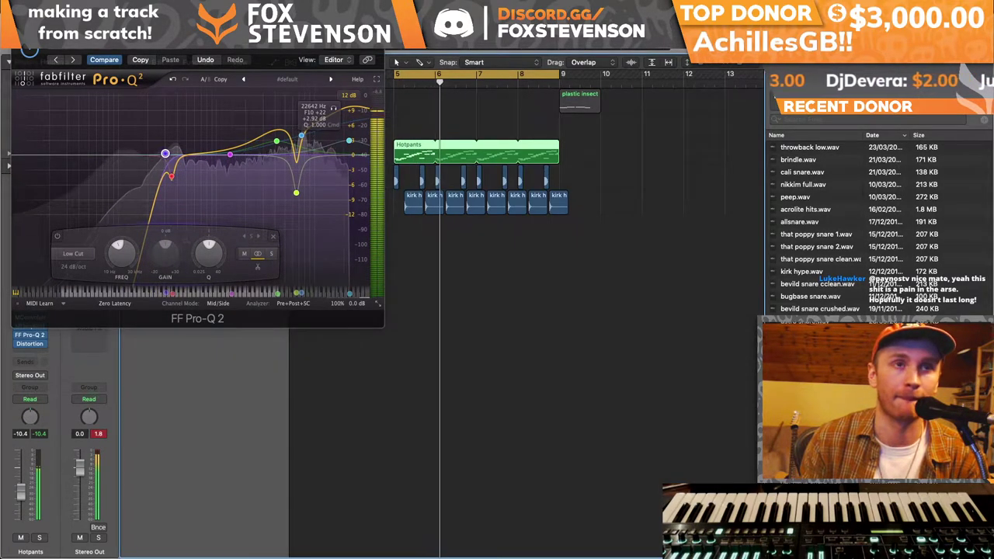
left_click(29, 49)
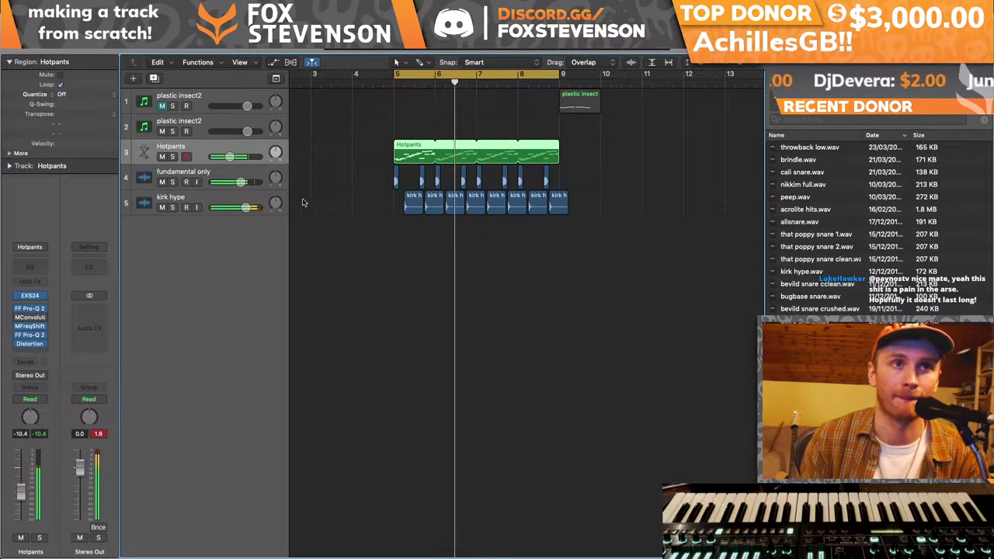
- Copy the eight kirk hype snares onto a new audio track, three sixteenths after each original, and set its volume to -11.4 dB
left_click(208, 198)
mouse_move(412, 211)
left_mouse_down()
mouse_move(365, 219)
mouse_move(588, 240)
mouse_move(412, 212)
left_mouse_up()
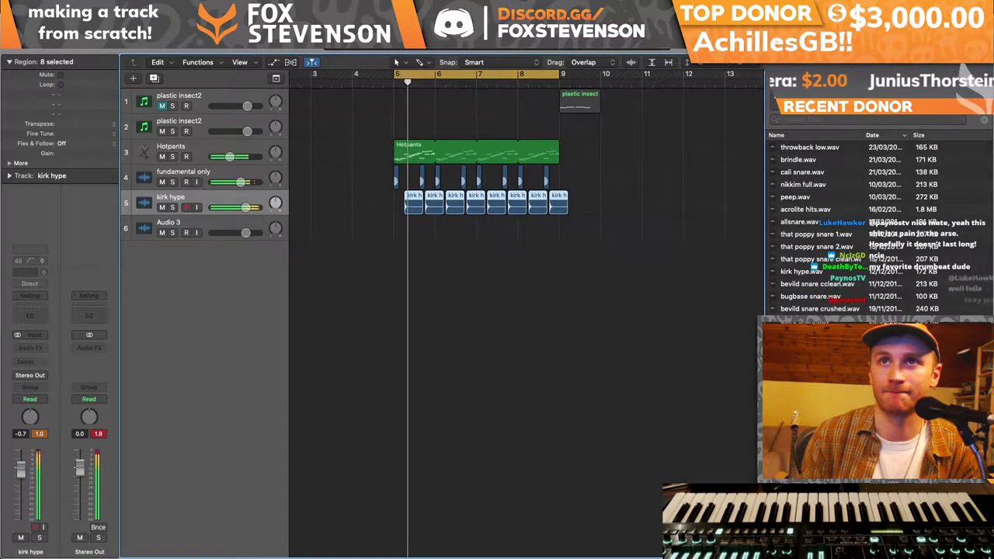
left_click_drag(410, 207, 418, 223)
key("super+Right")
key("super+Right")
key("super+Right")
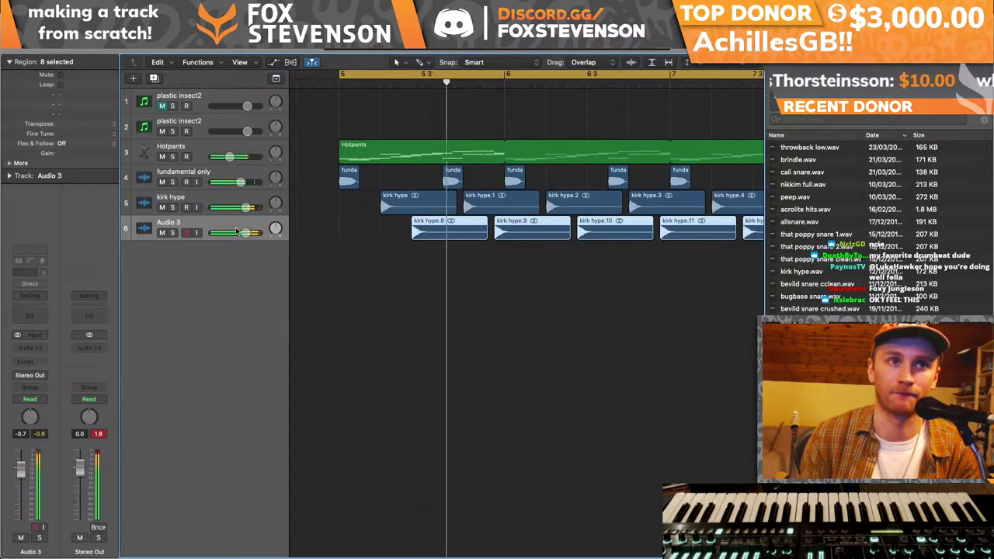
left_click_drag(237, 232, 242, 235)
- Trim the copied snares on Audio 3 to short hits and set their fade-in curve to 60 and fade-out to 154
left_click_drag(520, 236, 457, 236)
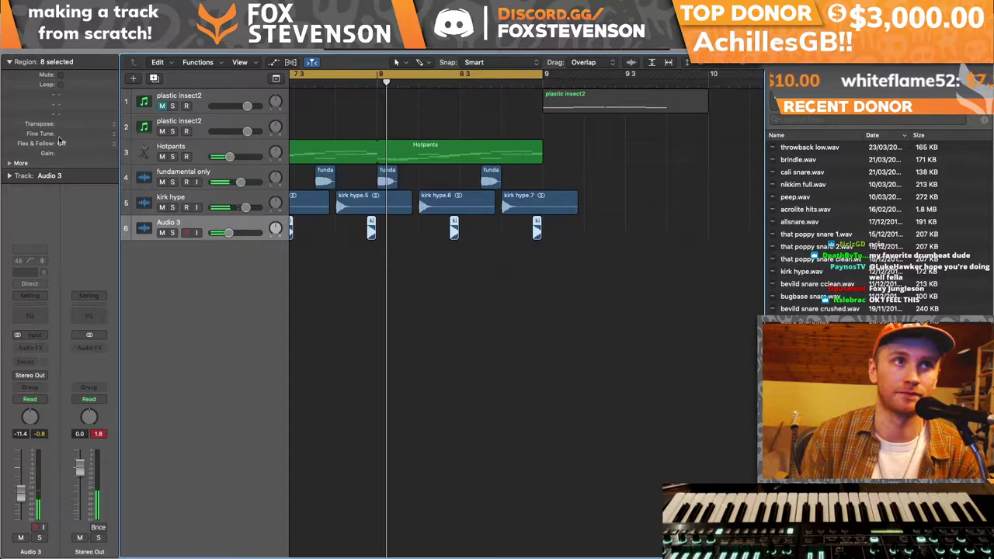
left_click(11, 164)
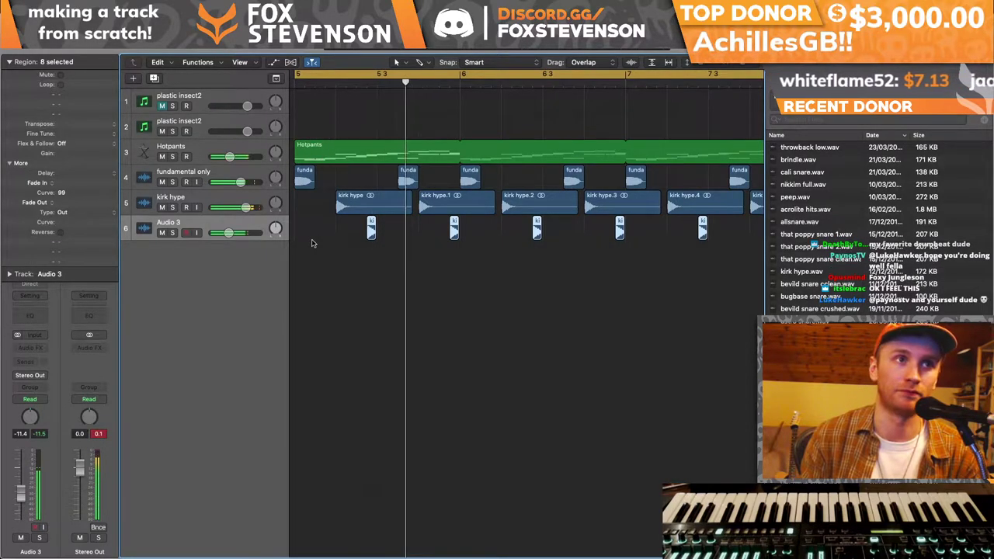
left_click_drag(64, 202, 63, 246)
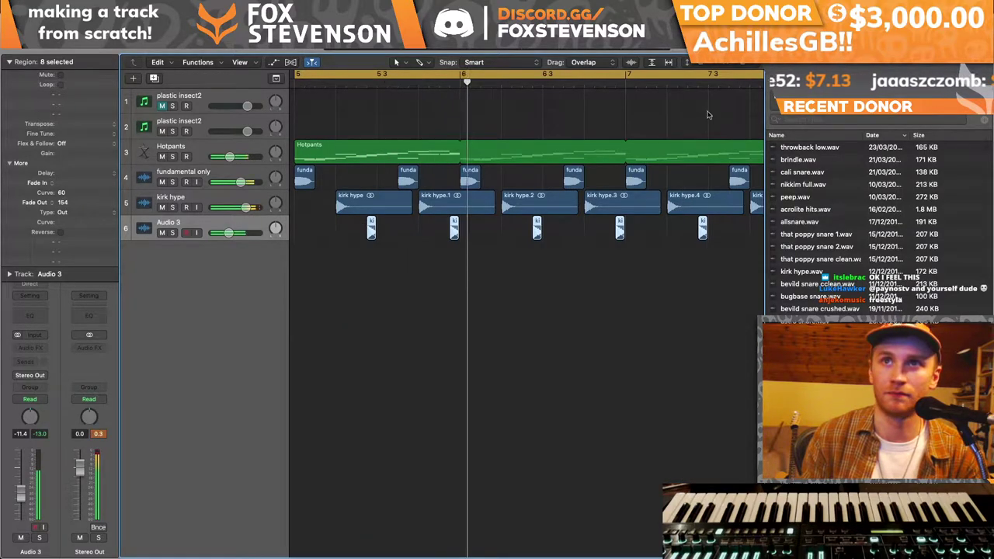
- Delete the plastic insect region at bar 9 on the first plastic insect2 track
scroll(497, 233, "up", 3)
left_click_drag(474, 224, 477, 226)
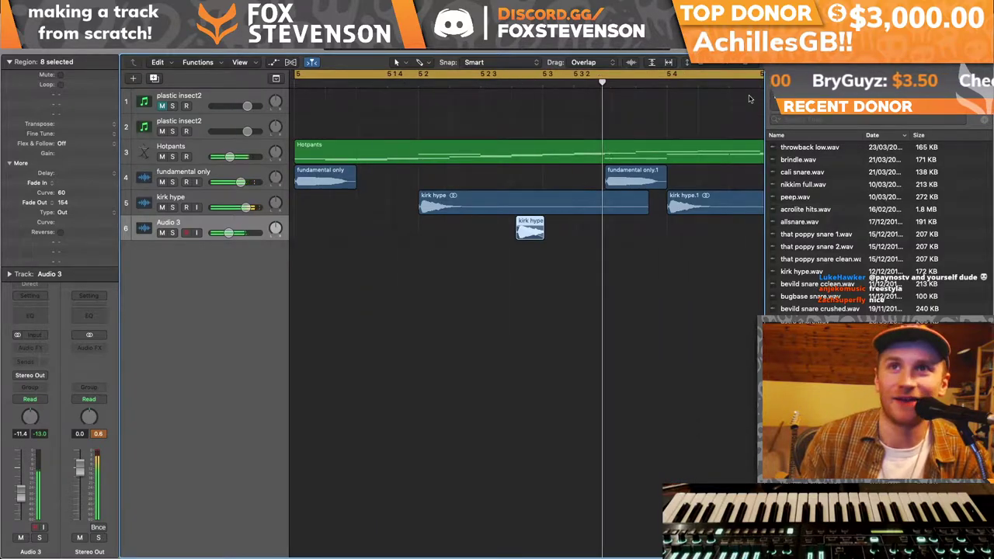
scroll(472, 159, "down", 5)
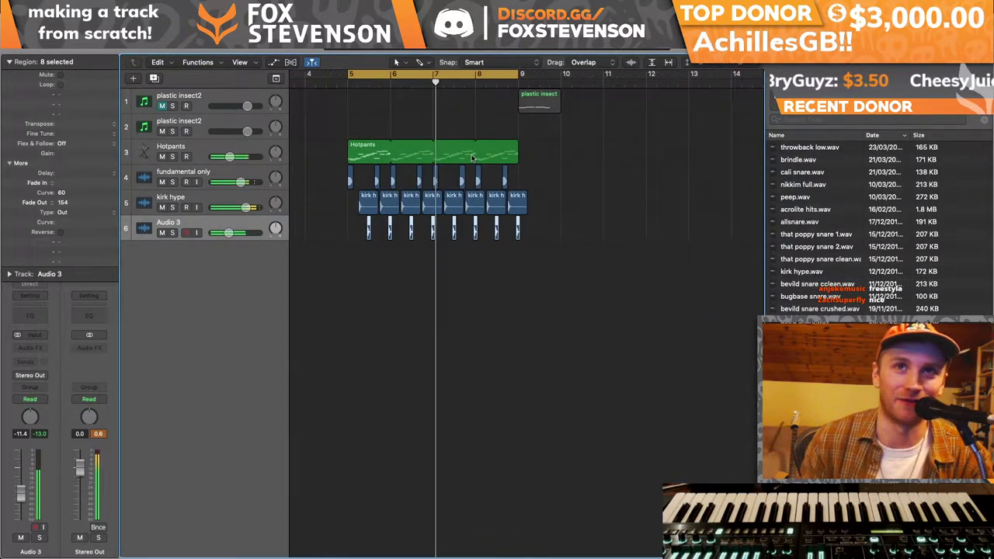
left_click(529, 108)
key("Delete")
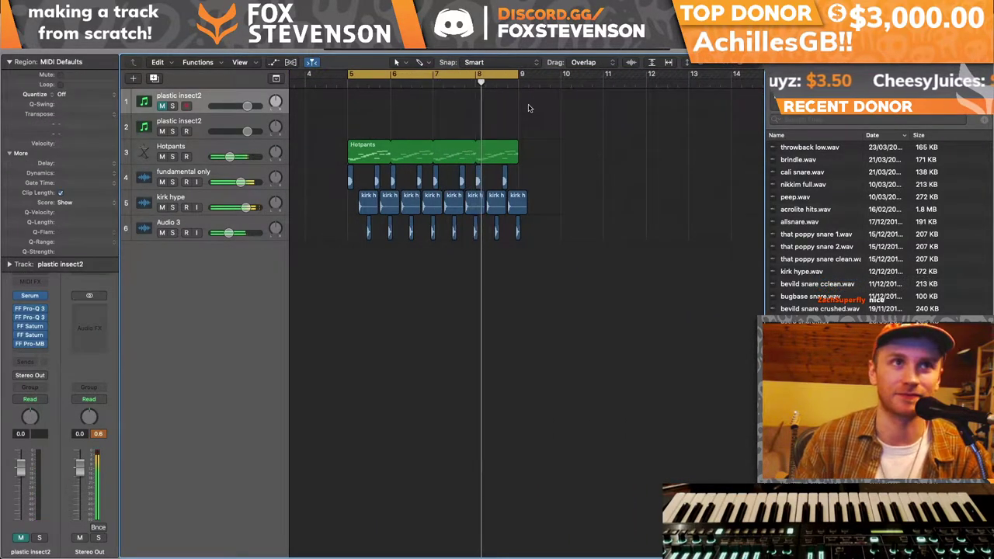
- Create a new software instrument track below Audio 3 and collapse the region parameters
left_click(166, 122)
double_click(160, 402)
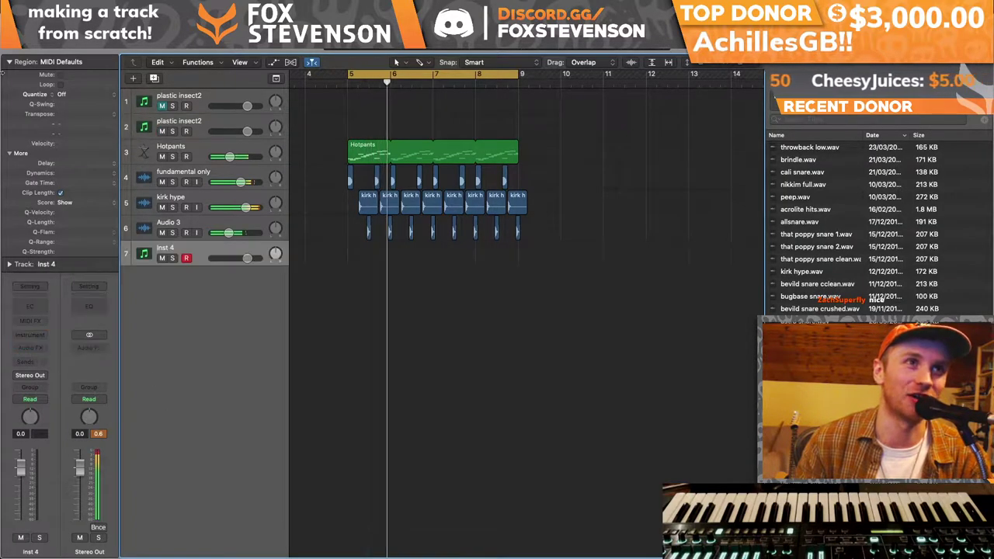
left_click(10, 62)
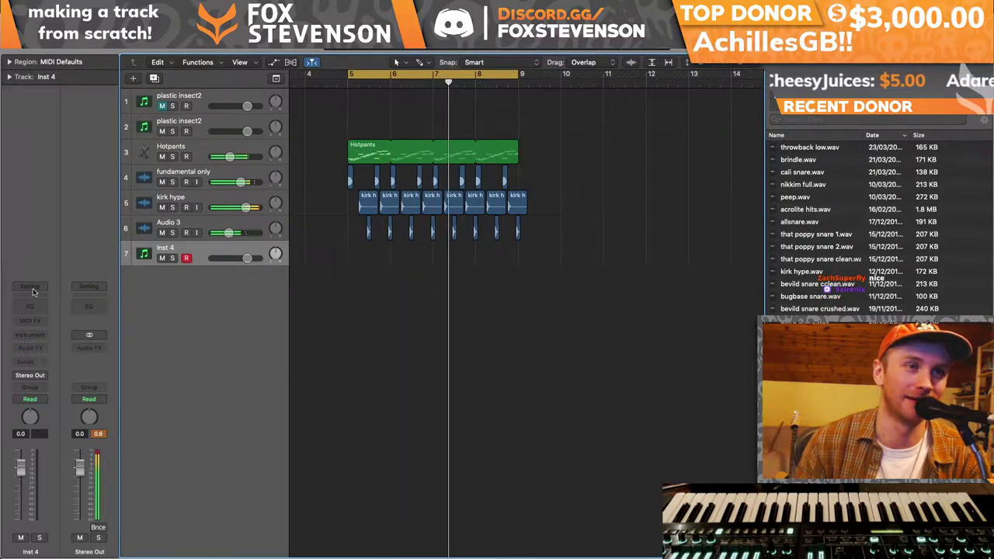
left_click(33, 289)
left_click(21, 266)
left_click(30, 286)
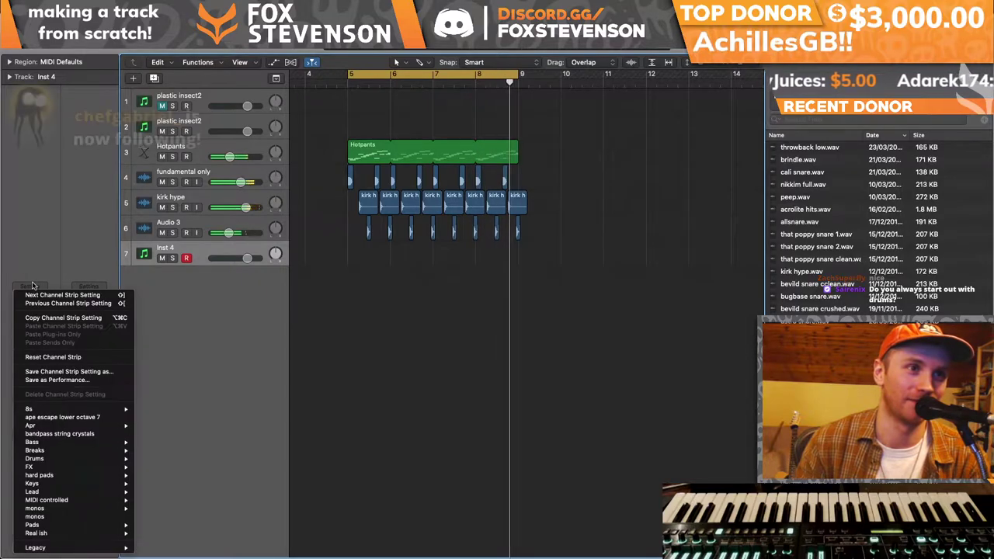
mouse_move(57, 450)
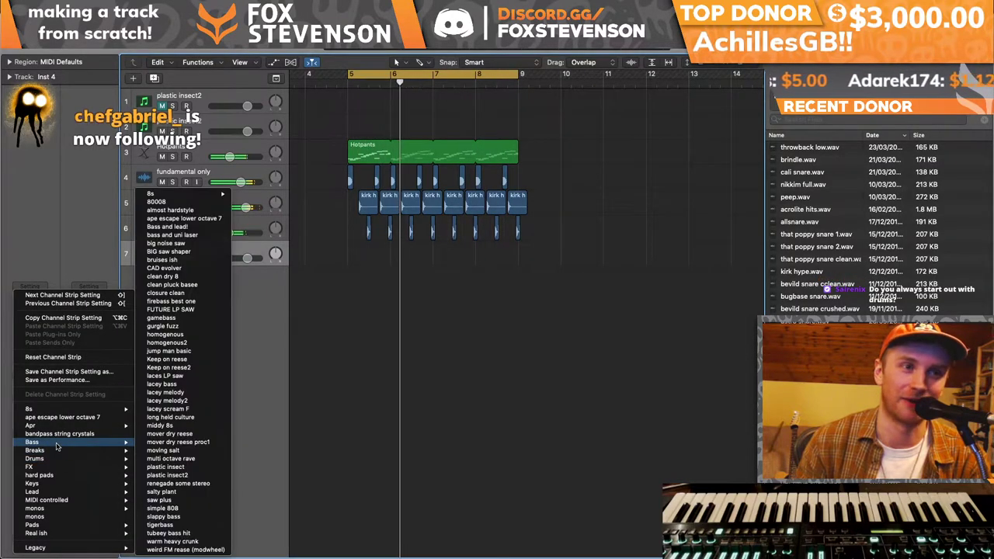
key("Escape")
- Load Xfer Records Serum as the instrument on the Inst 4 track
left_click(31, 336)
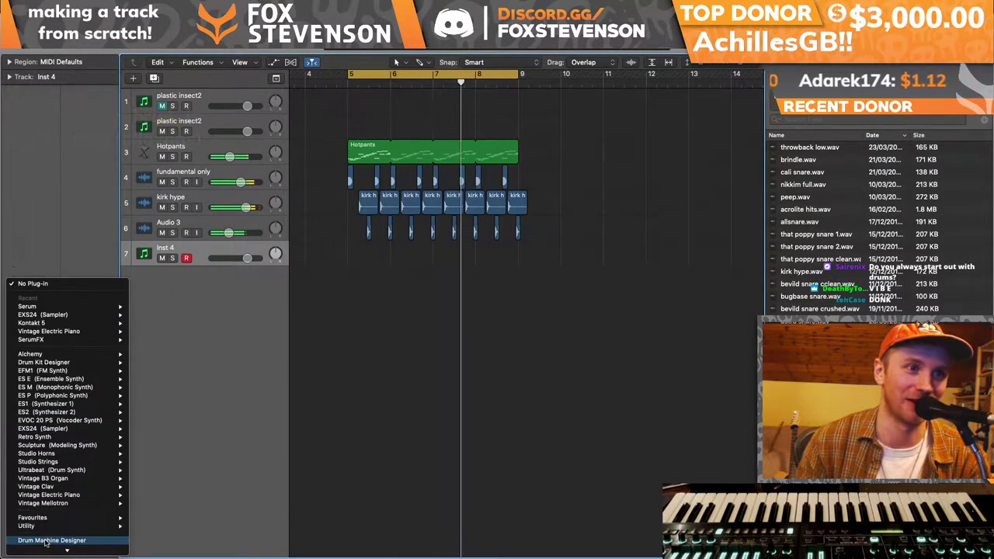
mouse_move(66, 534)
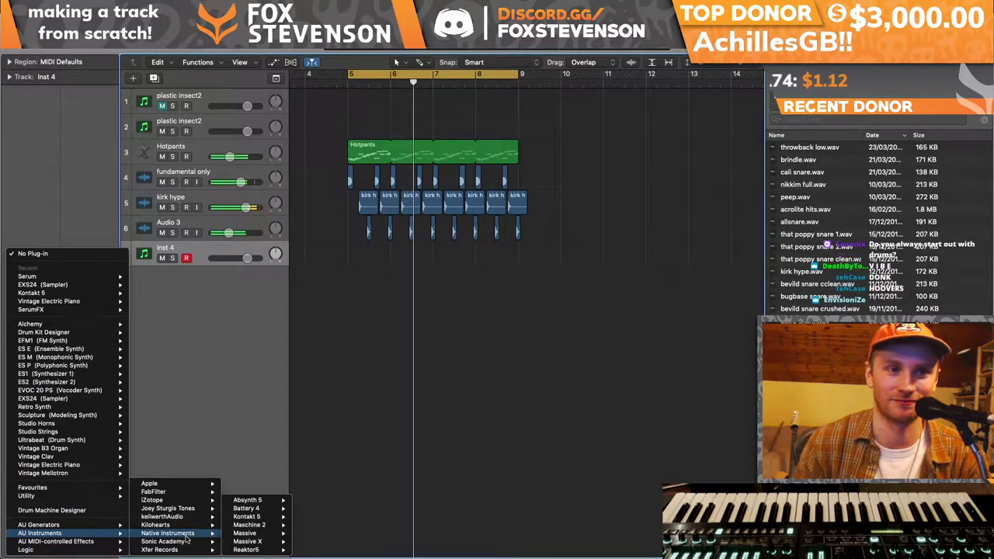
mouse_move(187, 543)
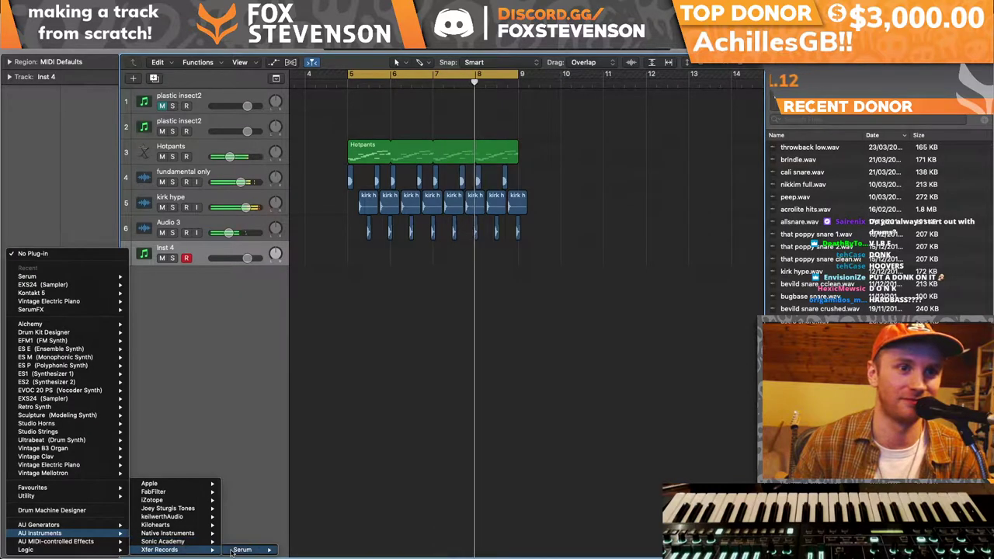
left_click(237, 553)
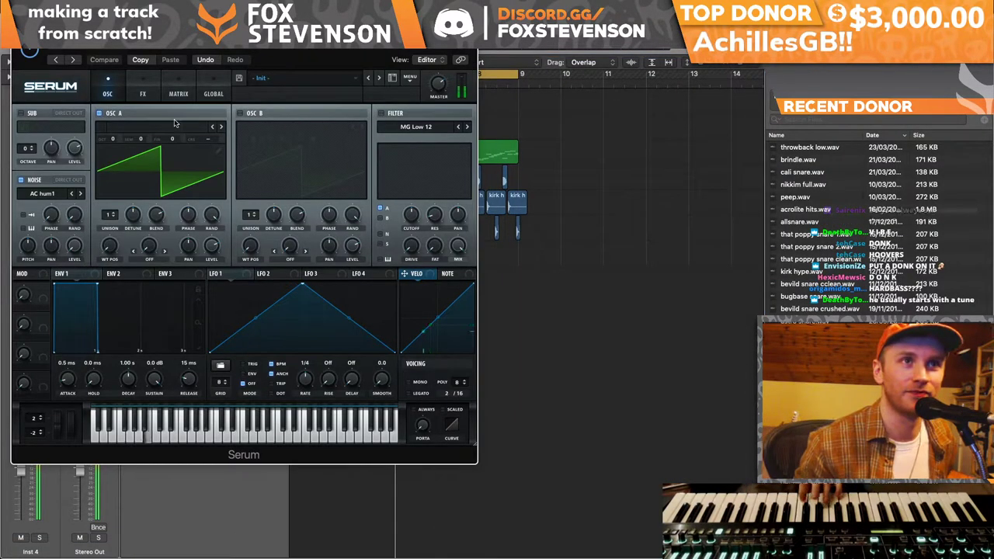
- Enable Serum's OSC B and set the wavetables of both OSC A and OSC B to Basic Shapes
left_click(156, 129)
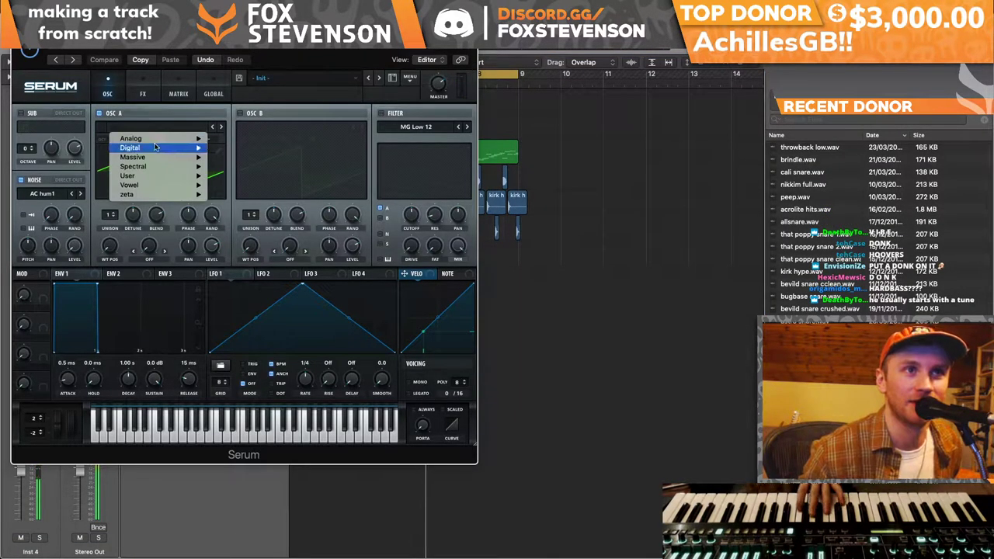
mouse_move(131, 139)
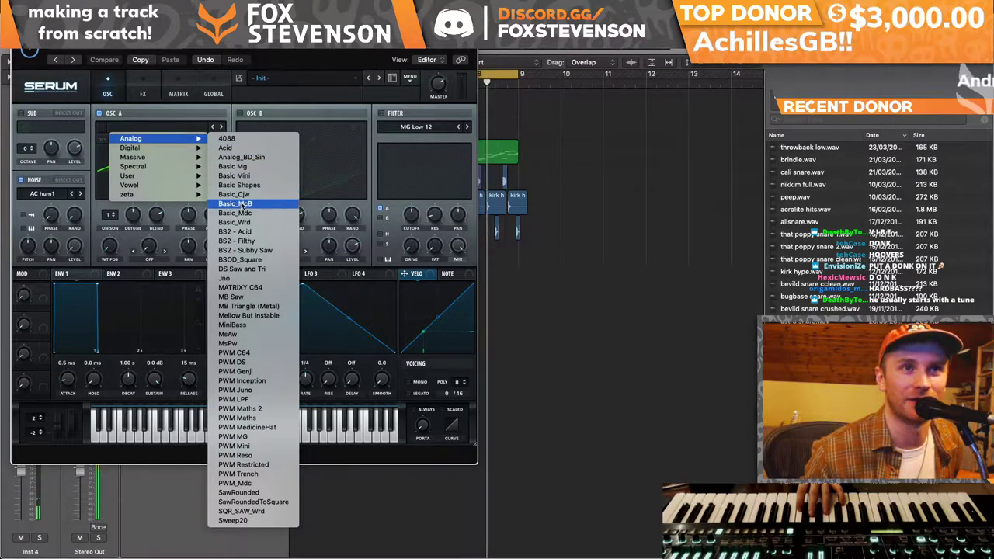
left_click(241, 185)
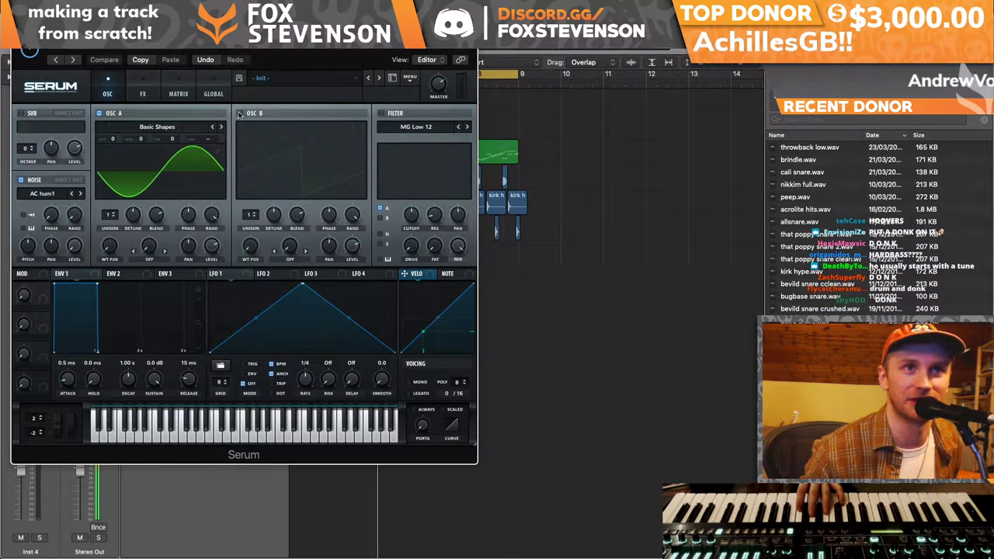
left_click(268, 126)
mouse_move(278, 138)
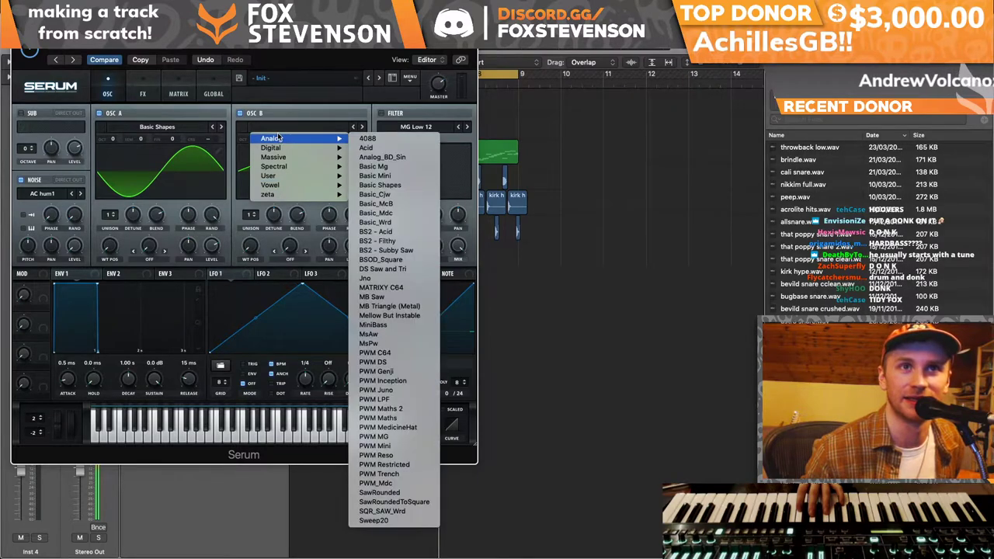
left_click(384, 185)
- Set OSC B's warp mode to FM (from A) and modulate it with a falling LFO 1 ramp in envelope mode
left_click(289, 250)
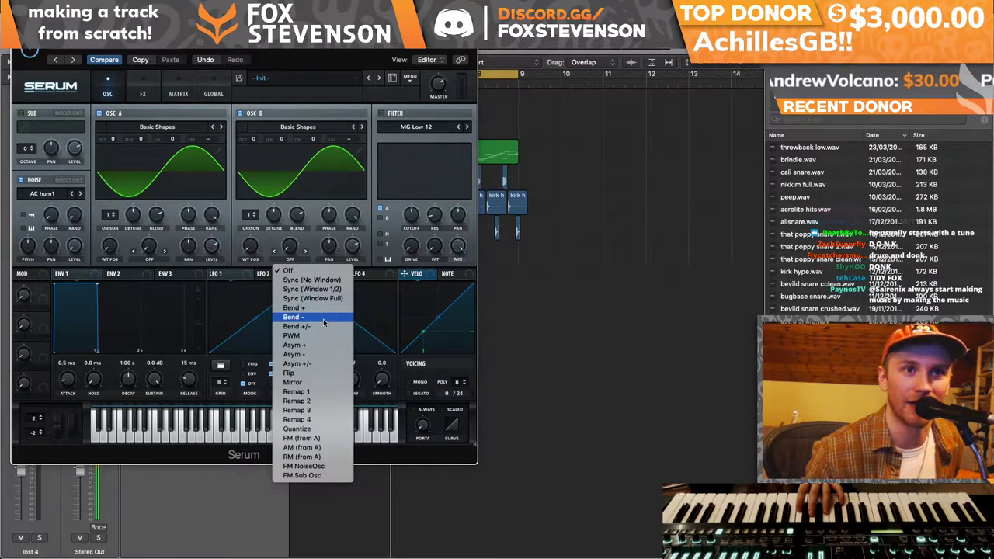
left_click(303, 438)
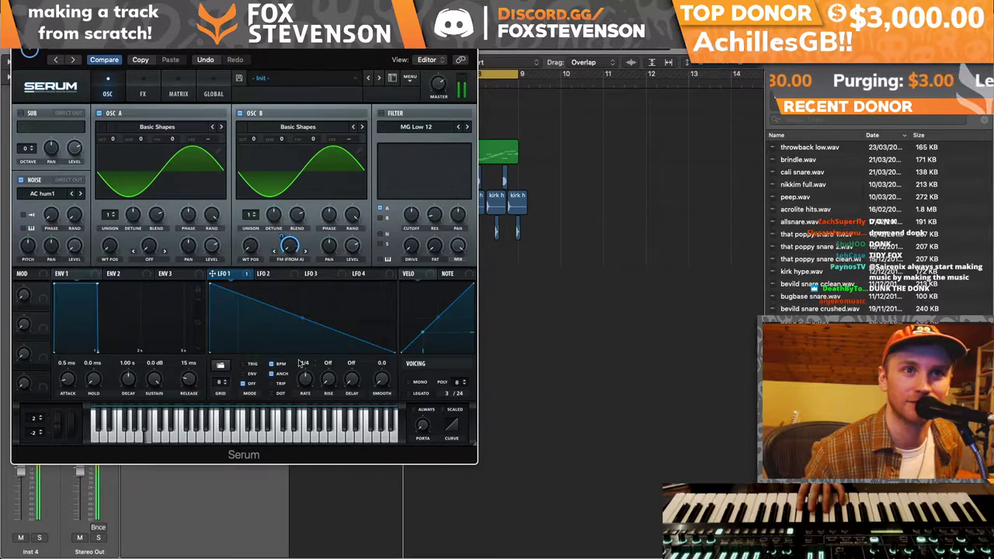
left_click_drag(284, 247, 283, 258)
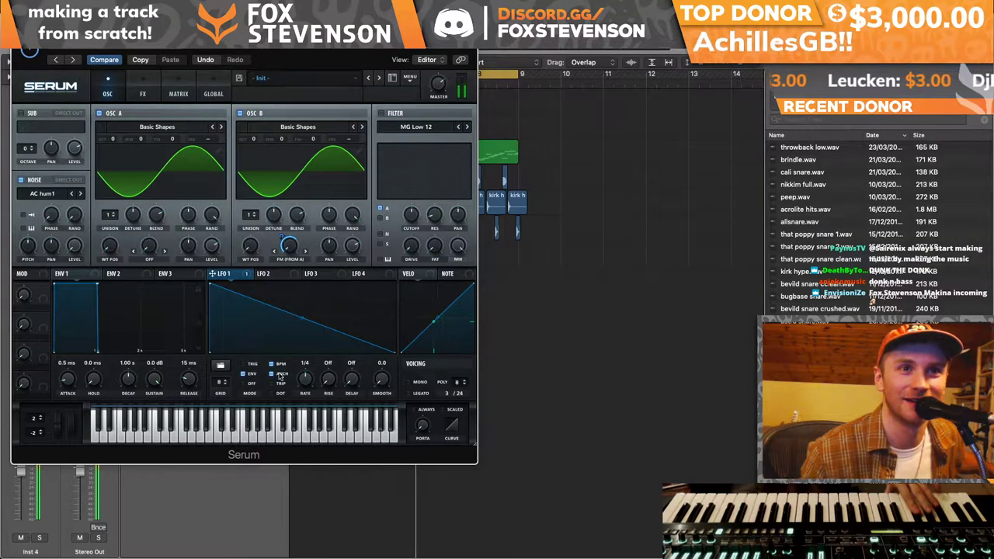
- Set OSC B's octave to +1 and its warp amount to 0%, auditioning it briefly without OSC A
left_click_drag(254, 142, 254, 137)
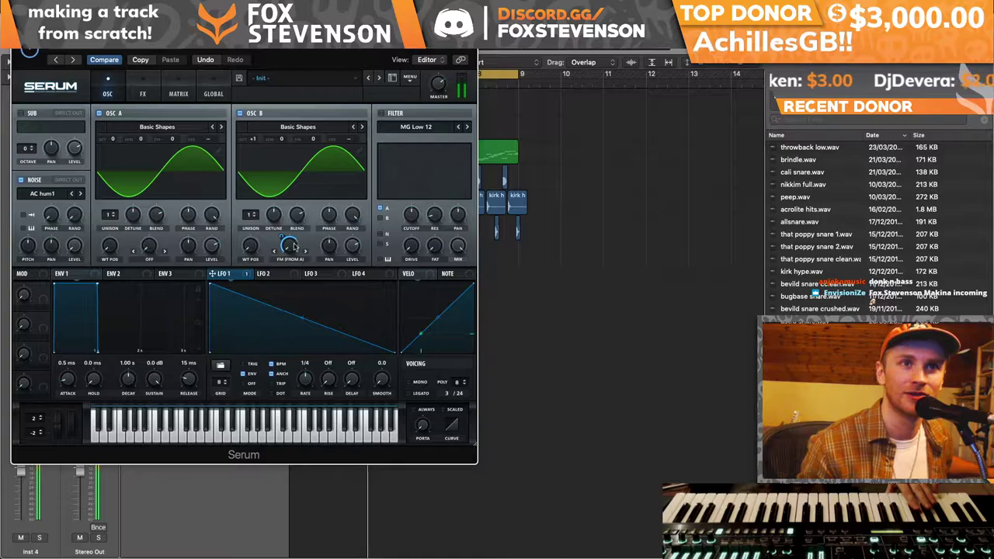
left_click_drag(293, 246, 292, 258)
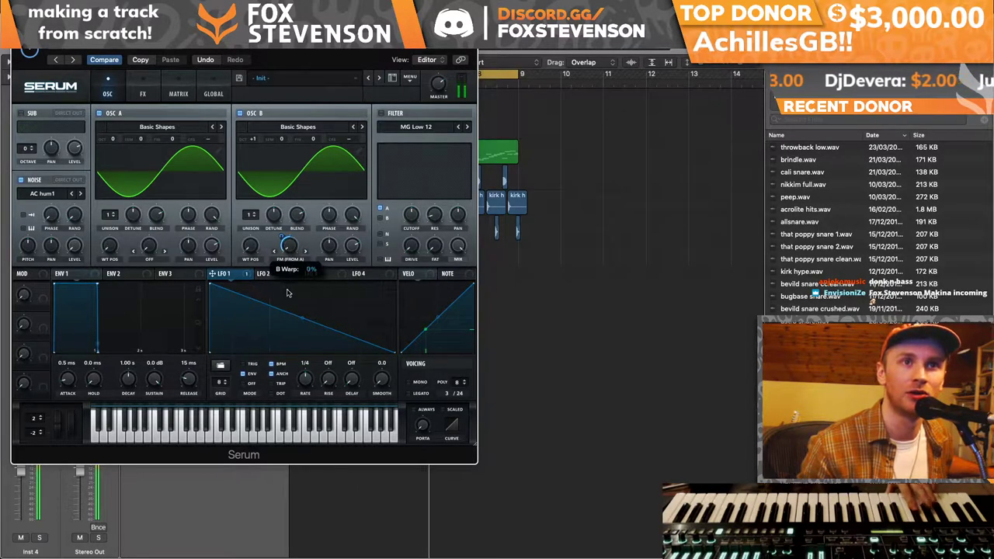
left_click(99, 113)
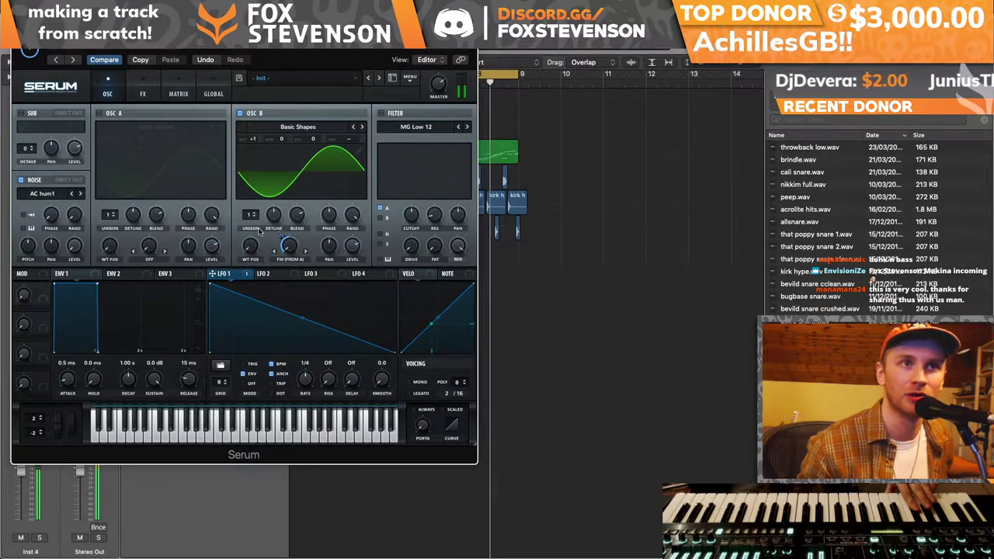
left_click(99, 114)
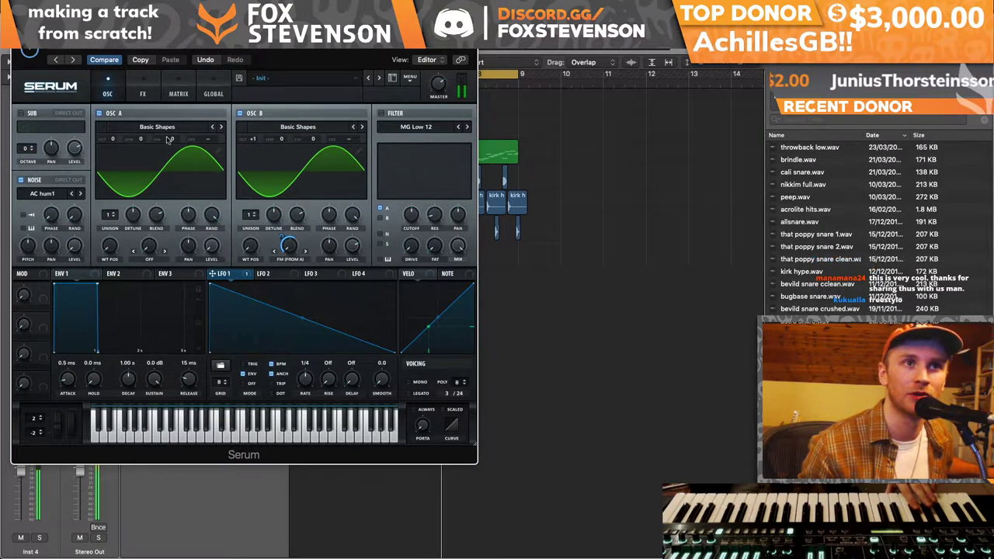
- Set OSC A's octave to +2 and bend LFO 1's ramp into a steep decay curve
left_click_drag(111, 139, 118, 111)
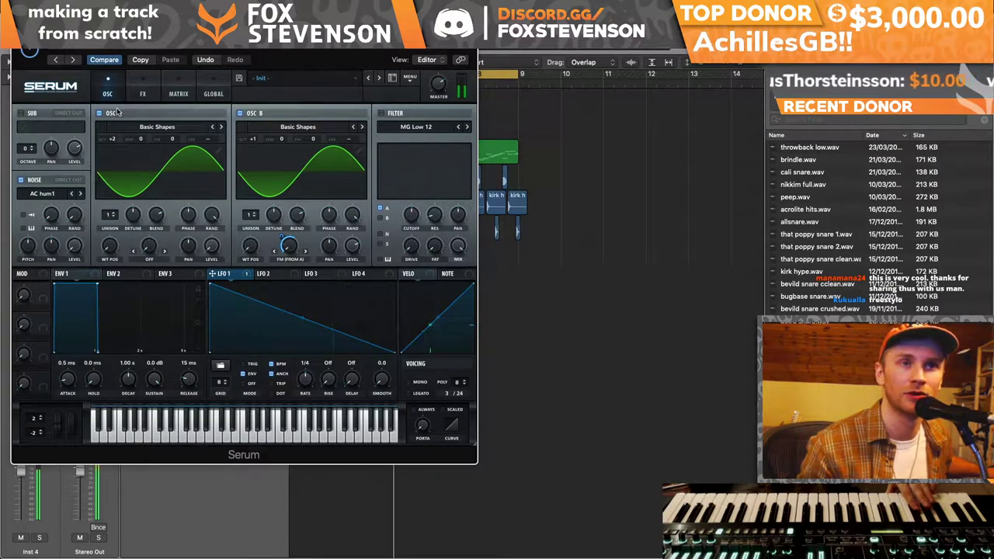
left_click_drag(302, 328, 301, 339)
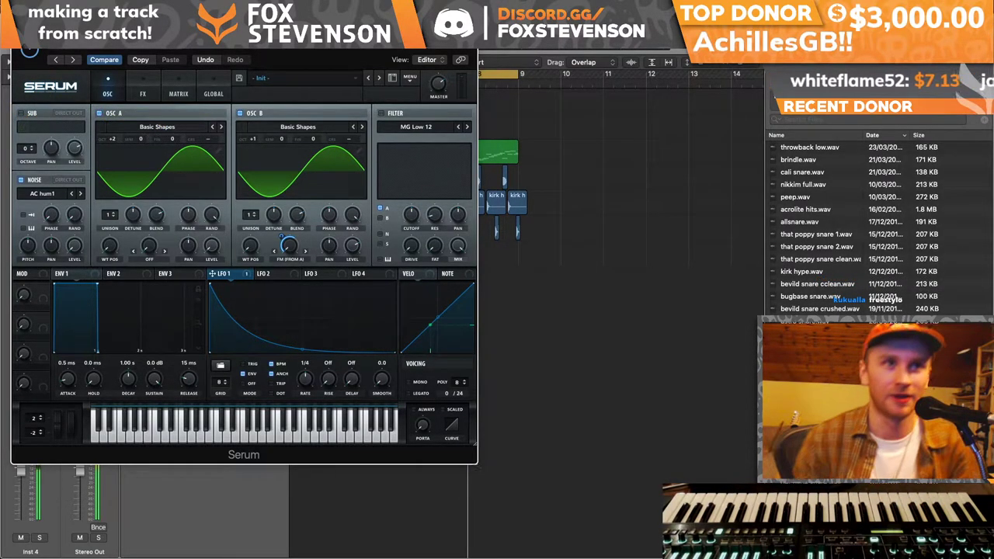
key("v")
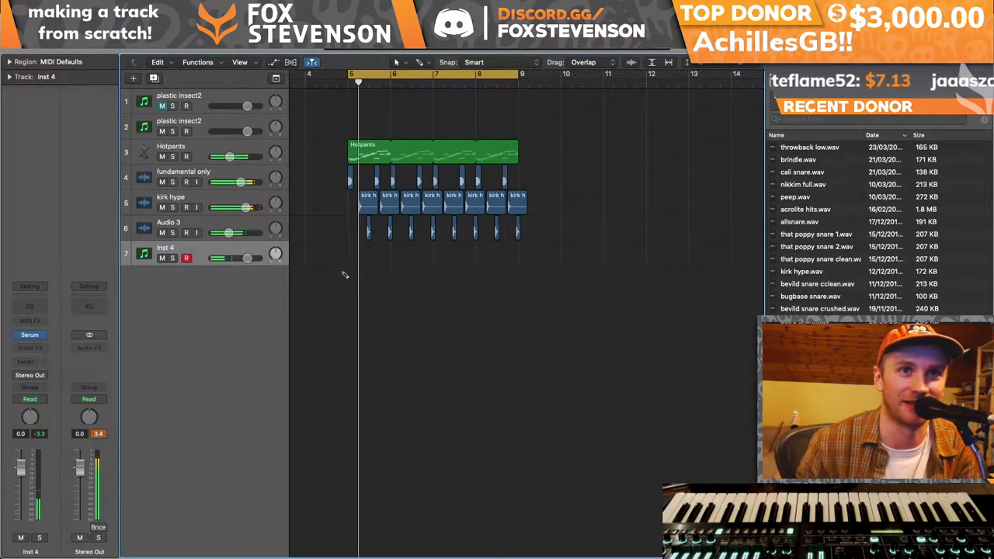
- Create a one-bar MIDI region at bar 5 on the Inst 4 track and open it in the Piano Roll's low octaves
left_click(311, 255)
left_click_drag(311, 254, 353, 255)
double_click(354, 255)
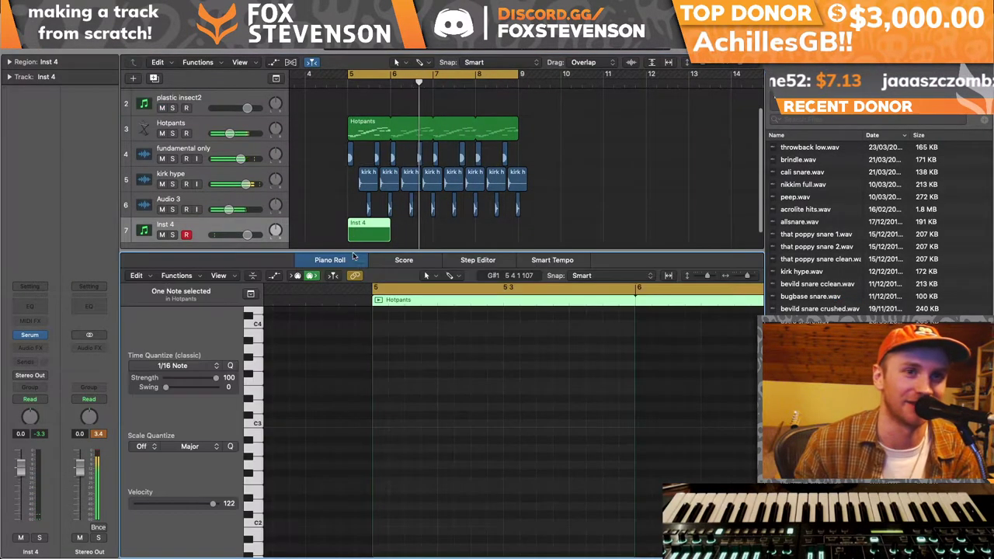
scroll(256, 418, "down", 5)
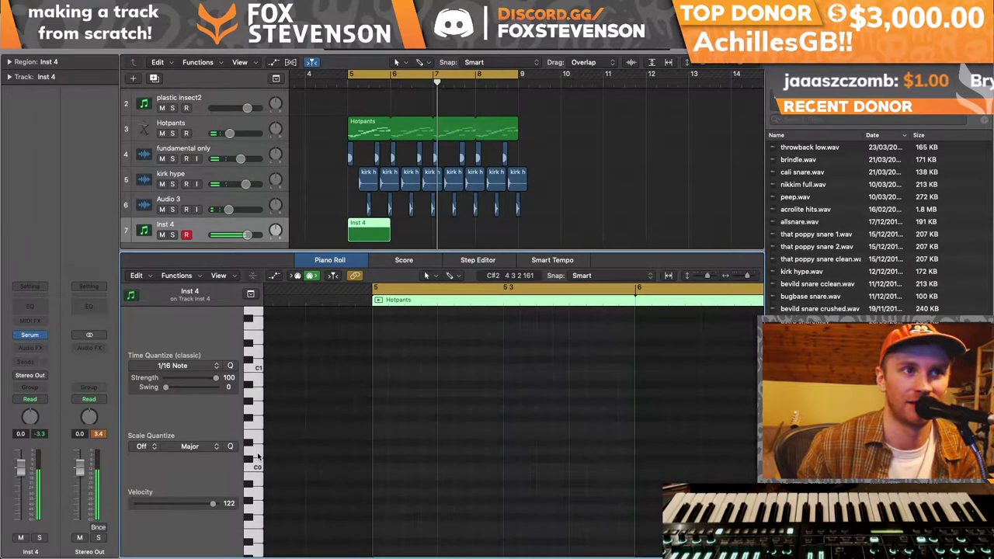
- Set Serum's OSC A octave to +1 and OSC B octave to 0, and make LFO 1's decay curve slightly gentler
left_click(31, 335)
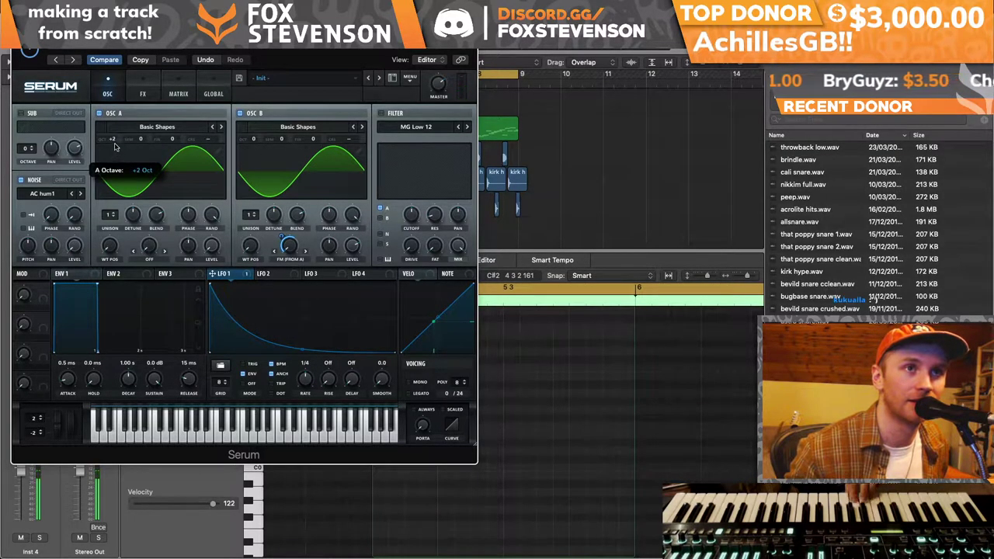
left_click_drag(303, 345, 300, 333)
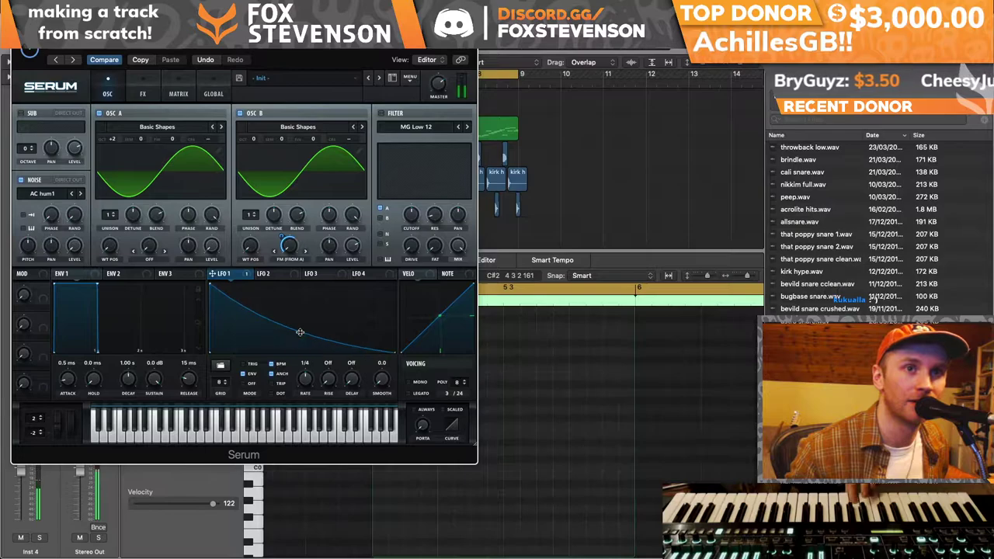
left_click_drag(115, 142, 117, 153)
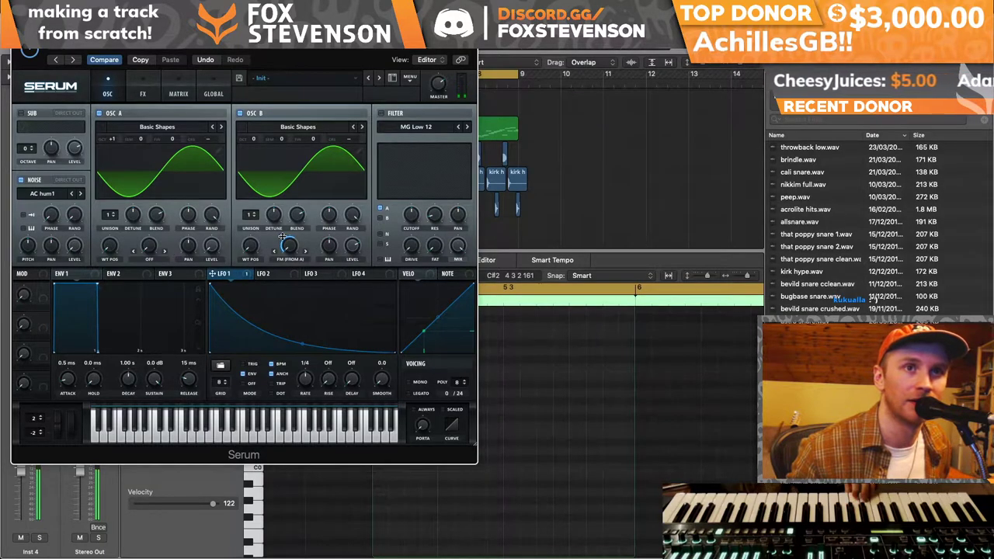
- Adjust LFO 1's modulation depth on OSC B's FM warp by ear, leaving the noise oscillator on
left_click_drag(286, 233, 281, 250)
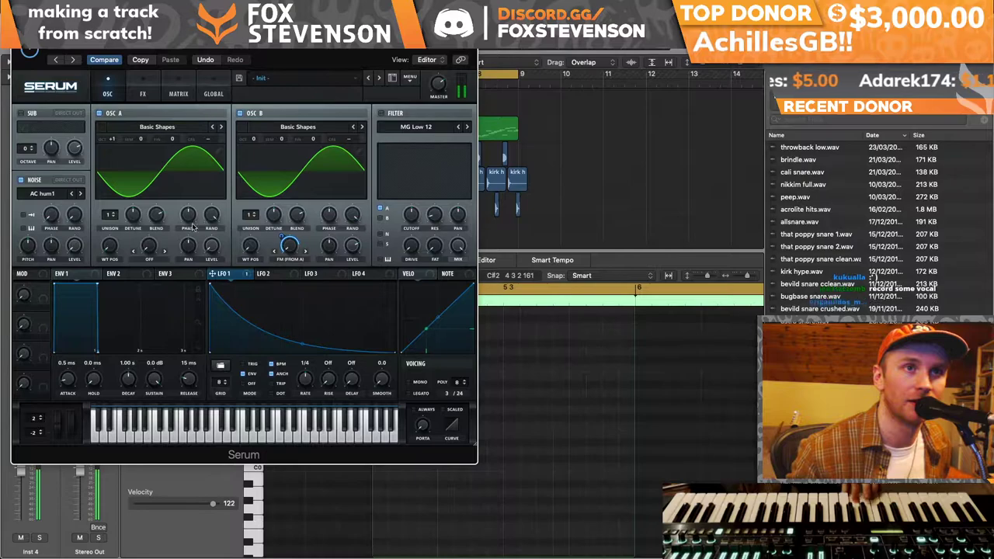
left_click_drag(282, 236, 282, 250)
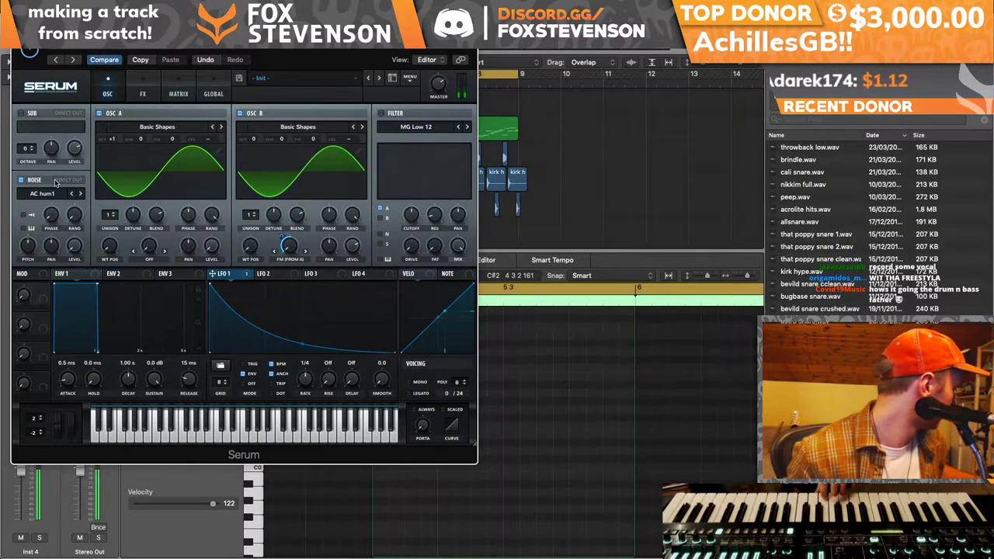
left_click(21, 179)
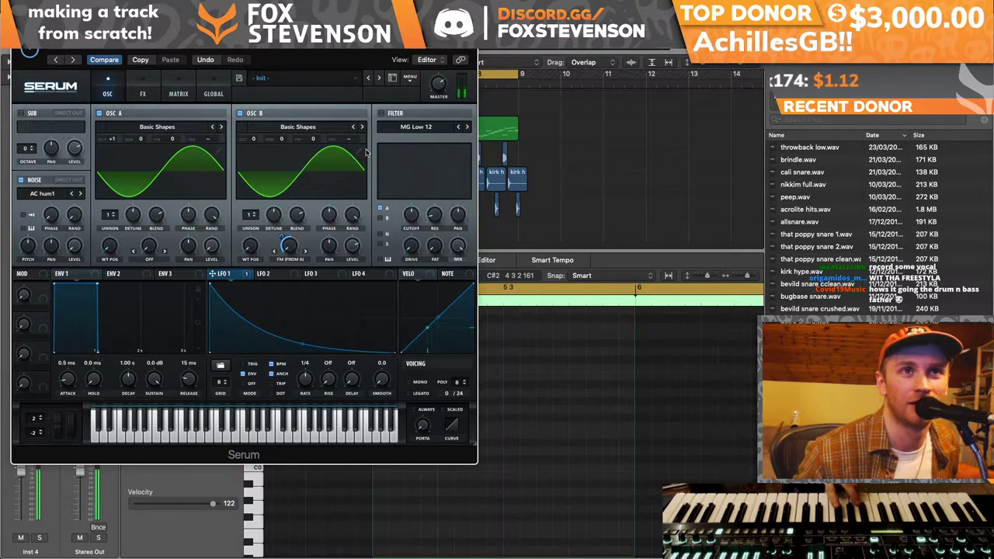
- Try adding harmonics in OSC B's wavetable editor, leave its first-frame sine with inverted phase, and close the editor and Serum
left_click(360, 151)
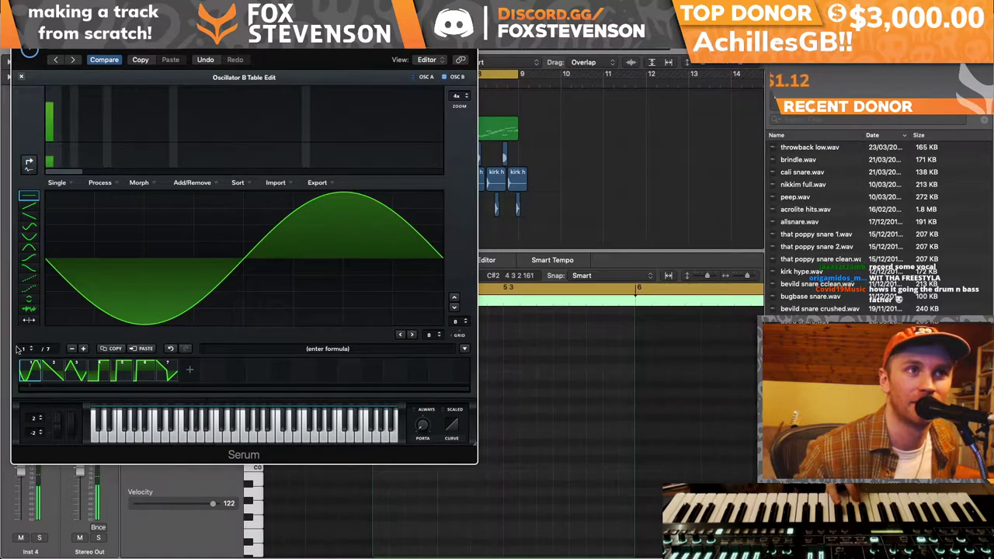
left_click(82, 136)
mouse_move(83, 136)
left_mouse_down()
mouse_move(86, 160)
mouse_move(90, 109)
mouse_move(84, 162)
left_mouse_up()
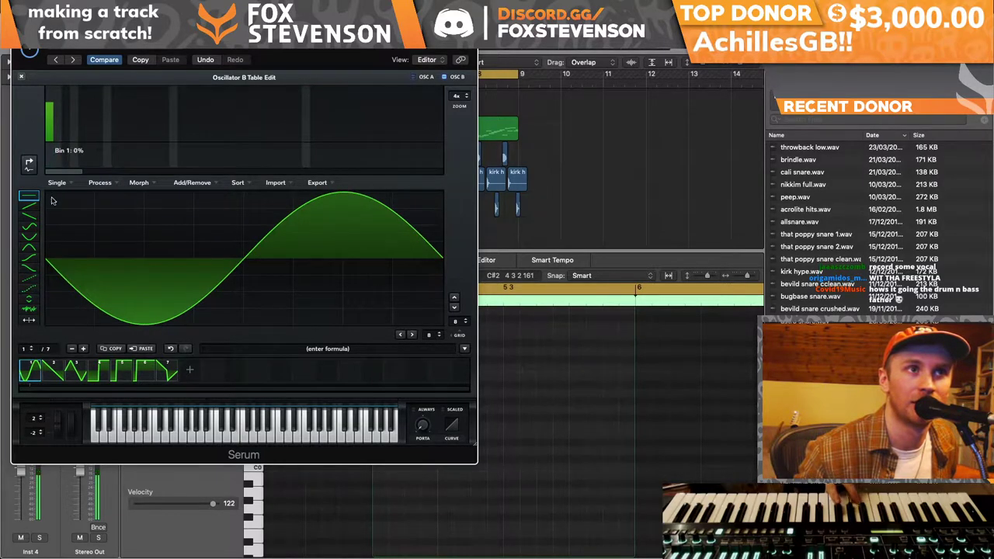
mouse_move(67, 121)
left_mouse_down()
mouse_move(70, 144)
mouse_move(67, 129)
mouse_move(68, 143)
mouse_move(90, 137)
mouse_move(91, 125)
left_mouse_up()
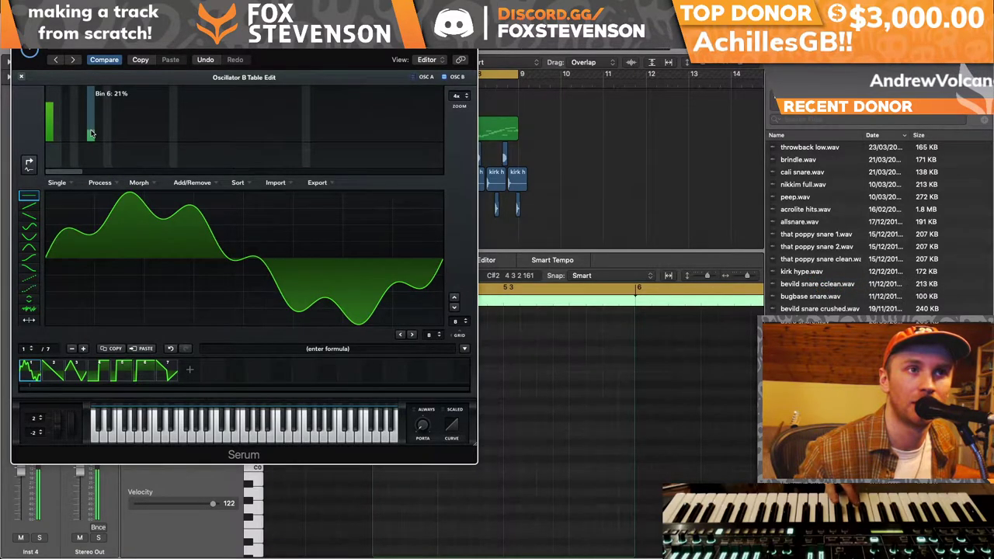
left_click(86, 164)
left_click(21, 76)
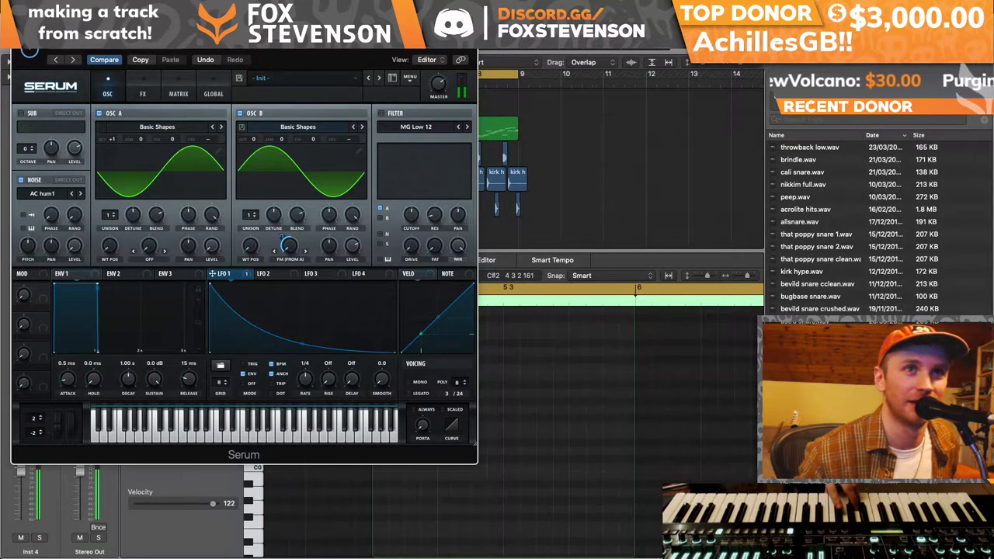
left_click(29, 48)
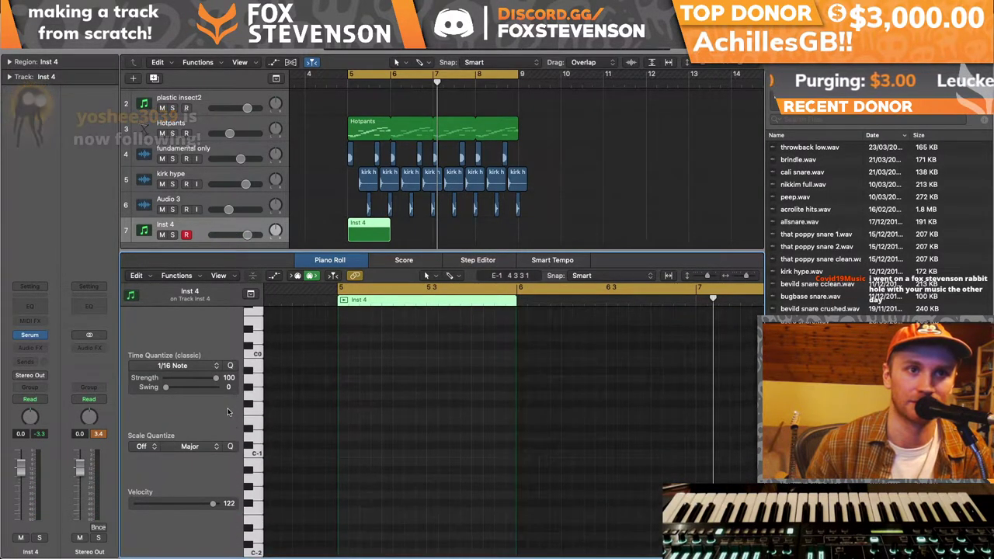
- Draw two B0 notes followed by three A0 notes across bar 5 of the Inst 4 region, making the first note longer
scroll(264, 409, "up", 3)
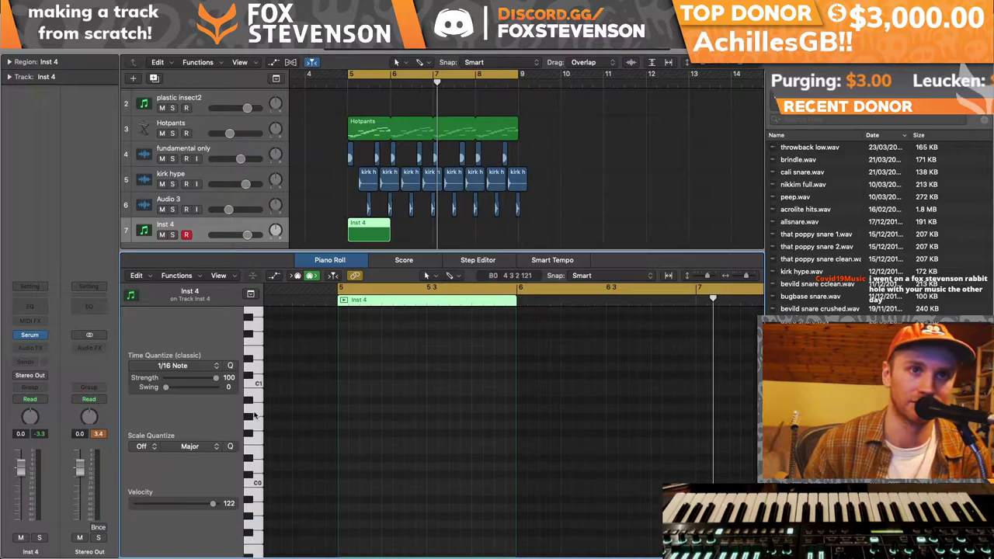
left_click(372, 401)
left_click_drag(357, 393, 381, 395)
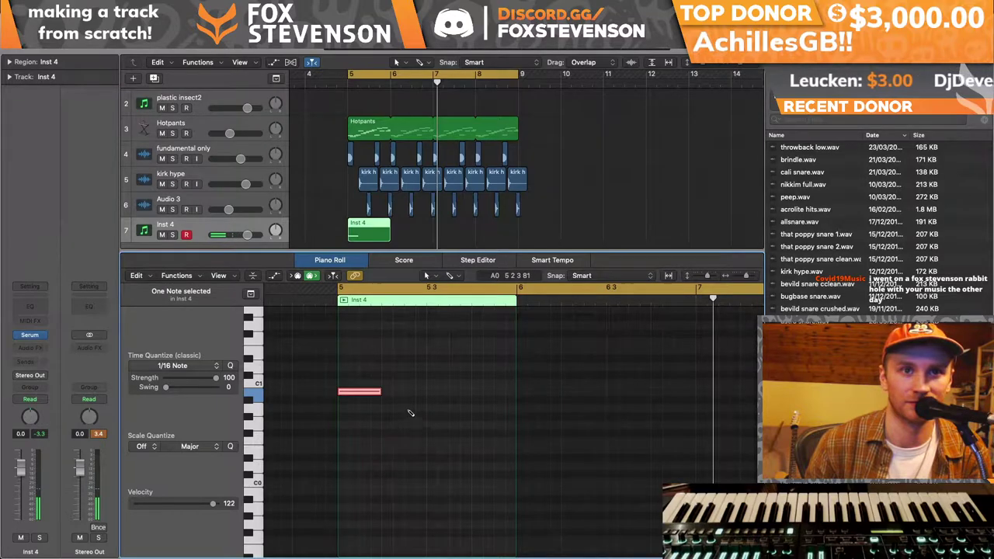
left_click(410, 410)
left_click_drag(442, 409, 418, 392)
left_click(432, 409)
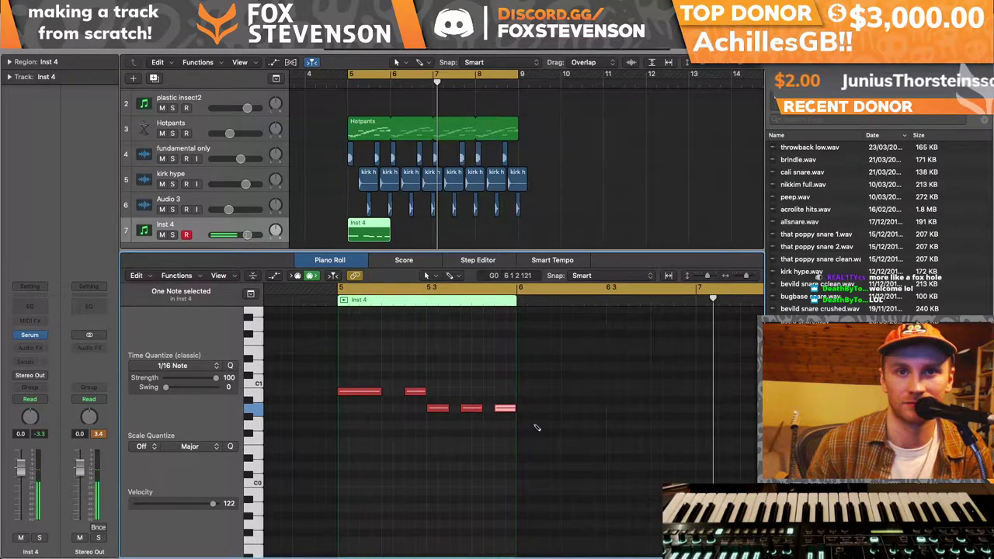
- Fill bar 6 with the notes F#0, F#0, G0, G0 and F#0, and lengthen the first G0
left_click(524, 435)
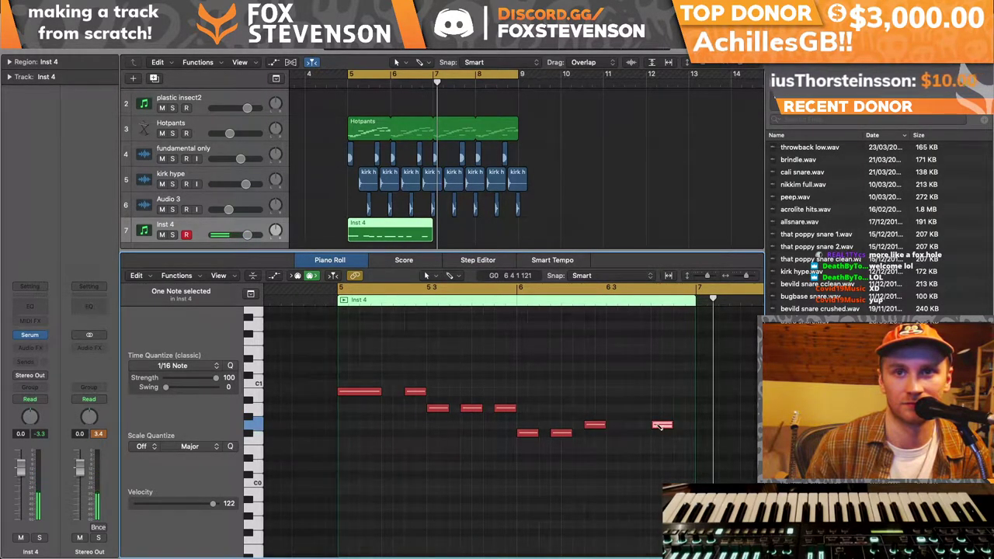
left_click(681, 434)
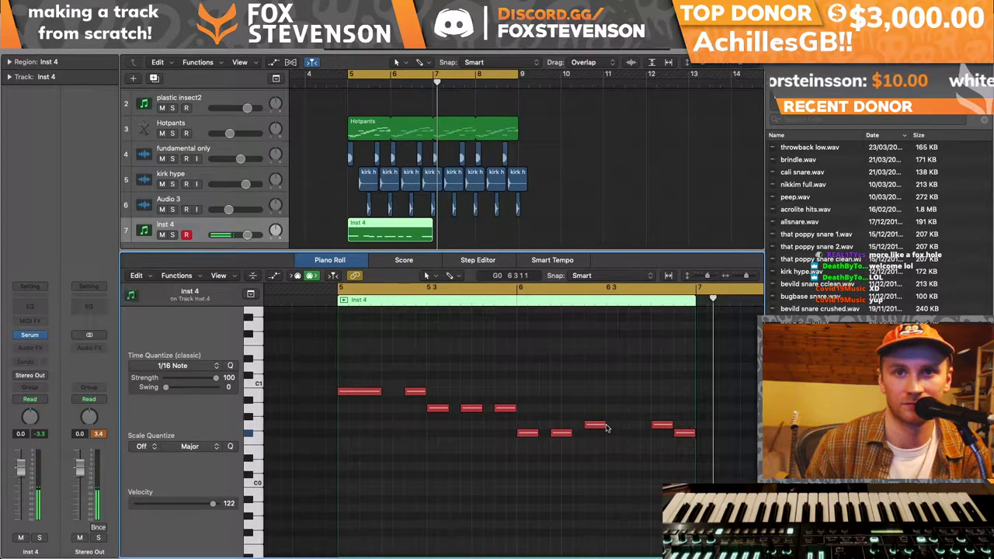
left_click_drag(605, 425, 628, 425)
- Play the beat, loop the Inst 4 region up to bar 9 and raise the track's volume to 1.7 dB
key("space")
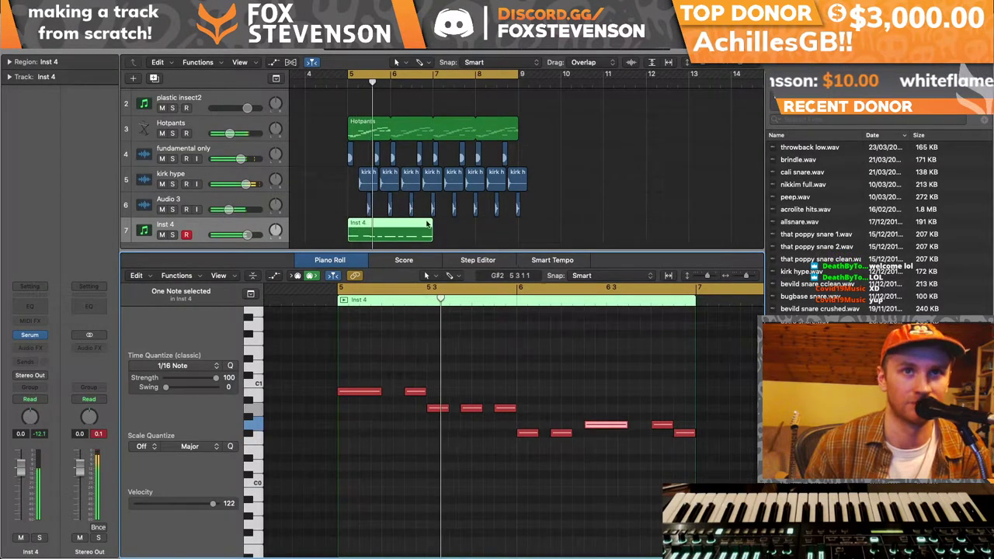
left_click_drag(491, 223, 516, 226)
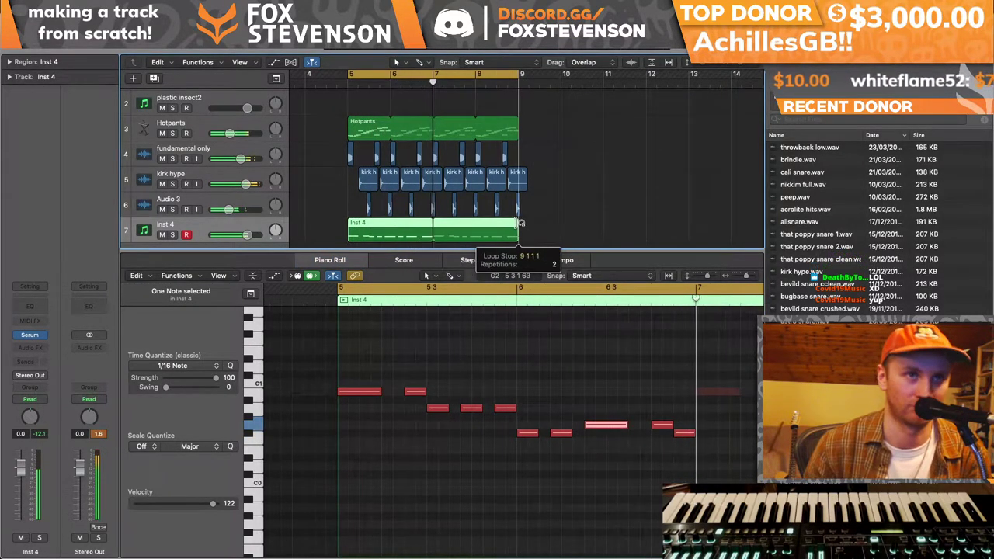
left_click_drag(251, 231, 255, 230)
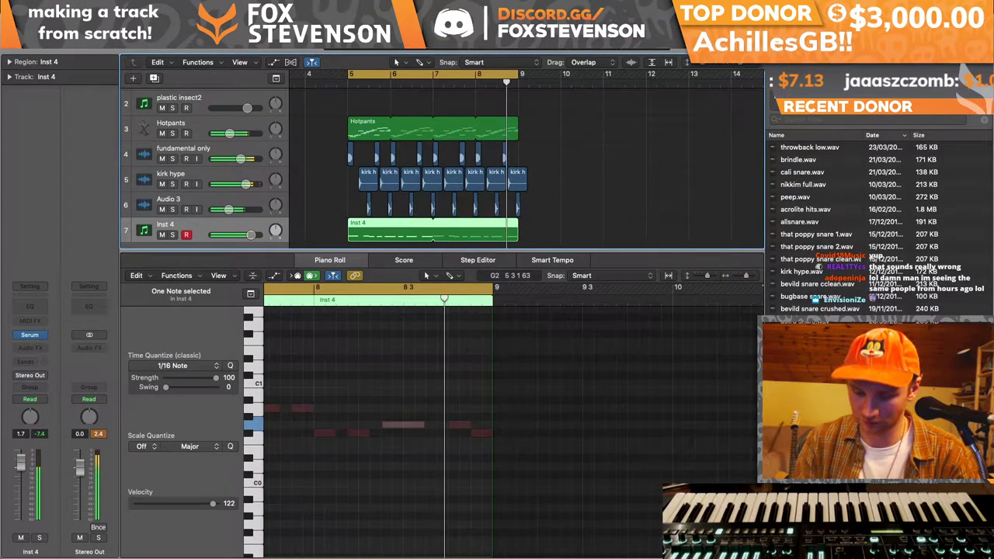
- Solo the Inst 4 track and audition OSC A wavetable positions in Serum, ending back on the sine at position 1
key("s")
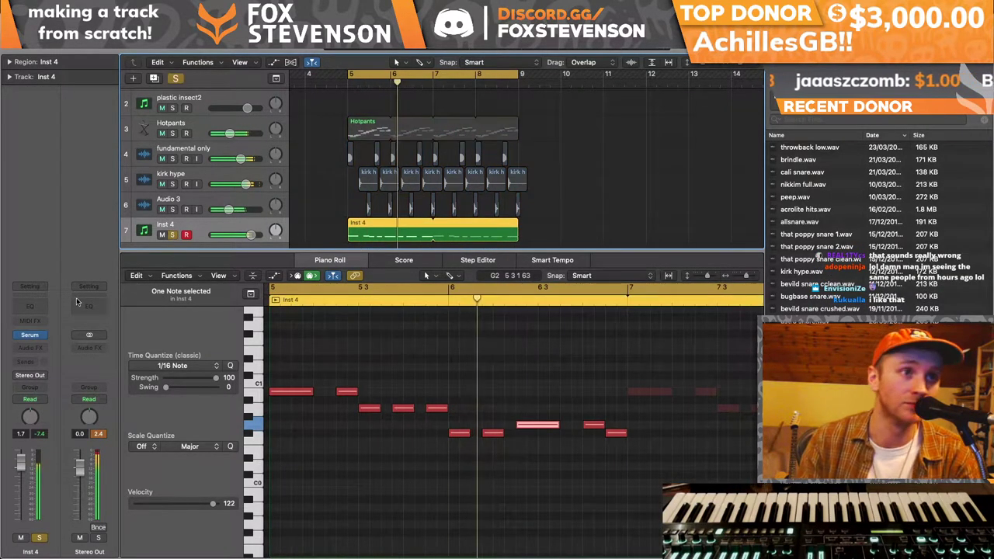
left_click(30, 336)
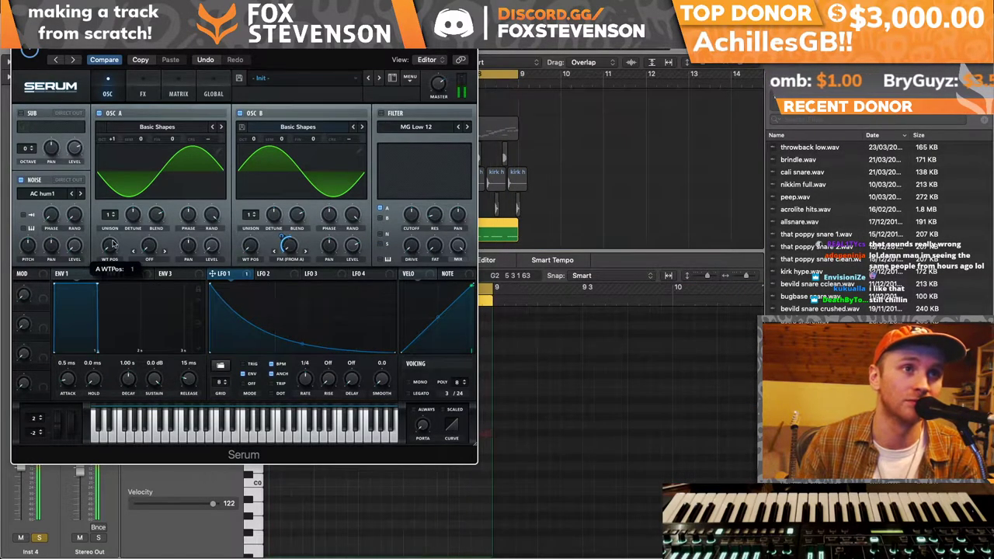
left_click_drag(109, 245, 113, 195)
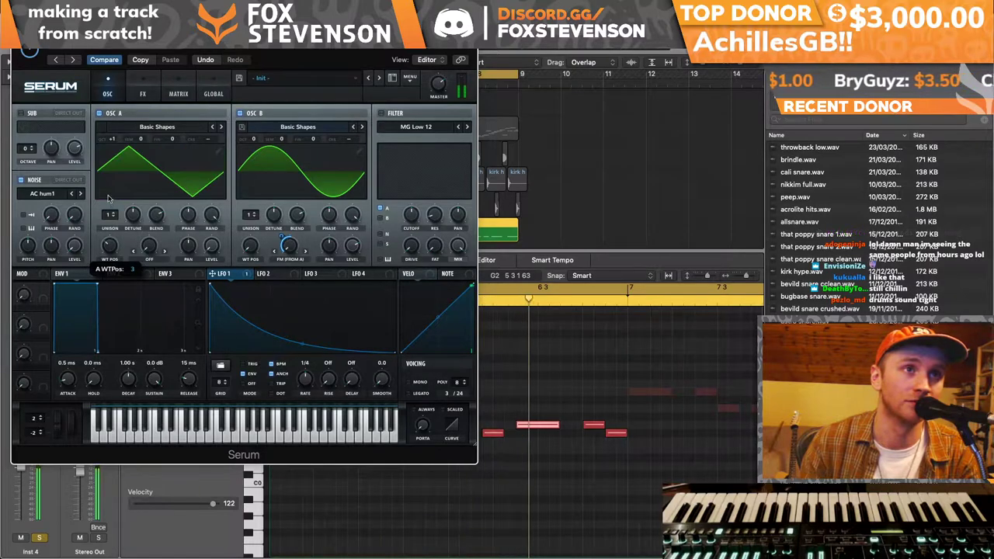
left_click_drag(110, 246, 110, 264)
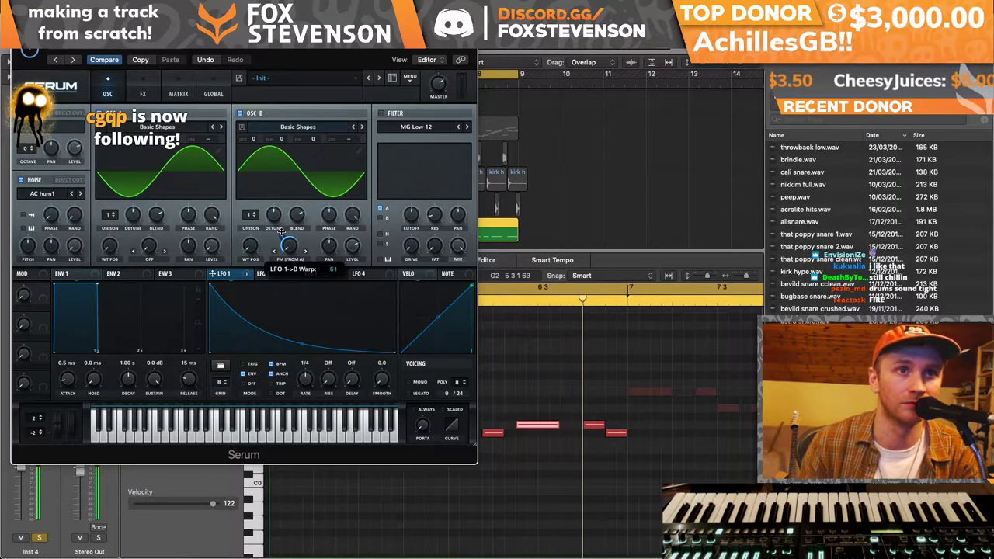
- Try OSC B's wavetable position, and give LFO 1 a steeper decay curve with a slightly raised end point
mouse_move(247, 246)
left_mouse_down()
mouse_move(245, 203)
mouse_move(242, 228)
left_mouse_up()
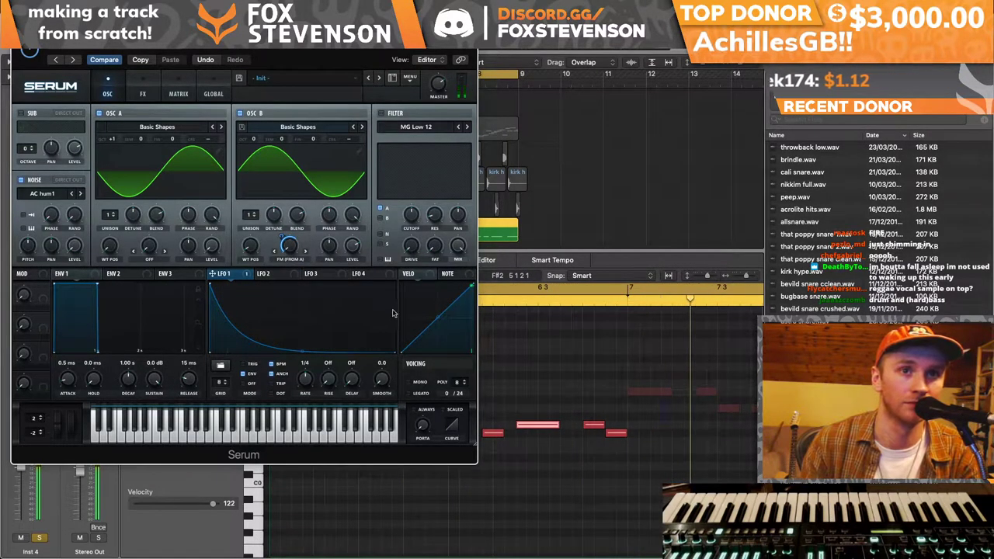
left_click_drag(394, 354, 395, 336)
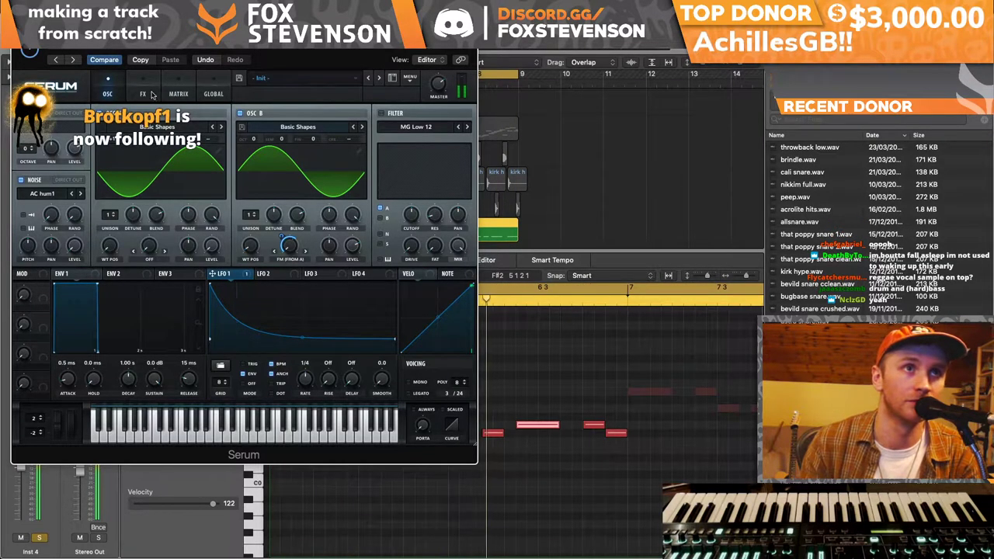
- Enable Serum's Distortion effect, audition X-Shaper and set the distortion type to Sine Shaper
left_click(143, 94)
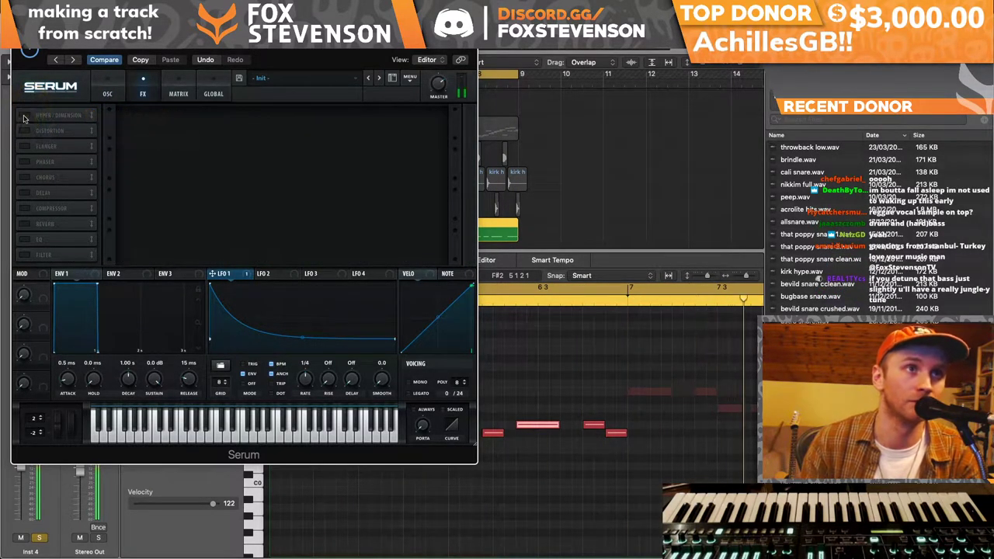
left_click(24, 132)
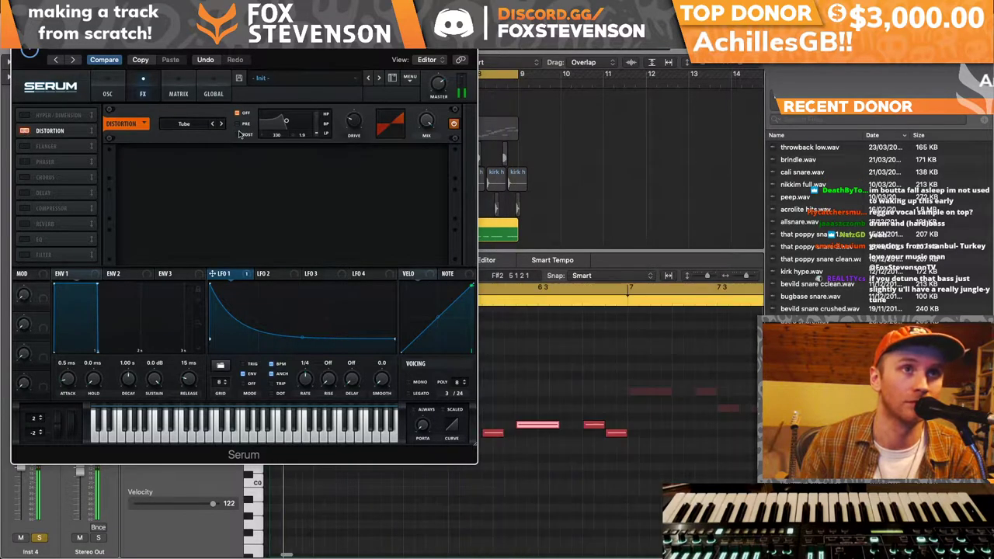
left_click(184, 124)
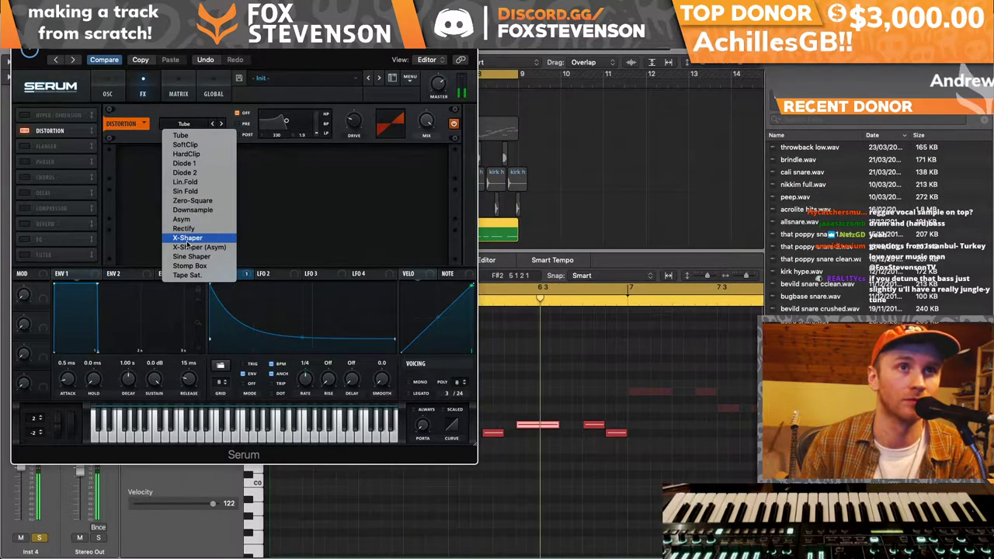
left_click(187, 240)
left_click(184, 124)
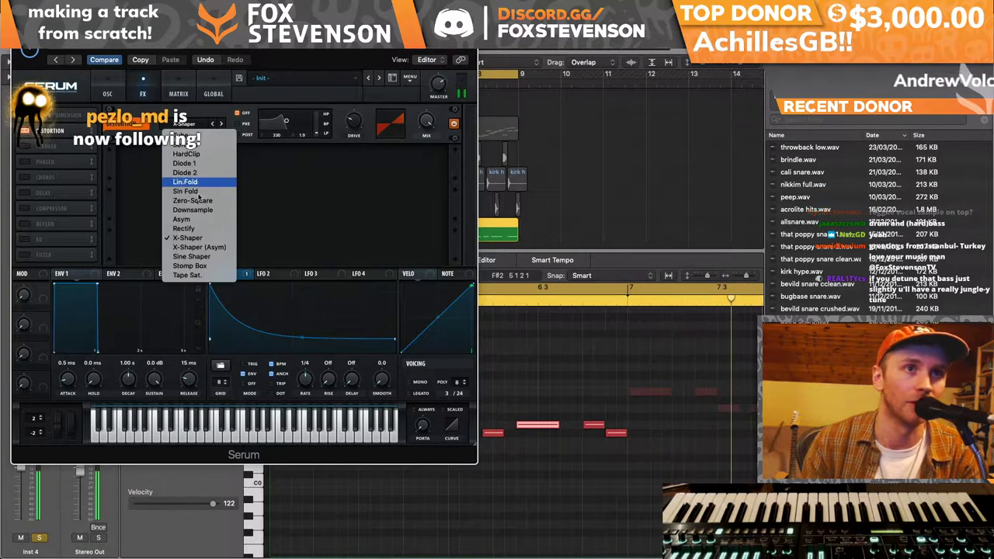
left_click(190, 256)
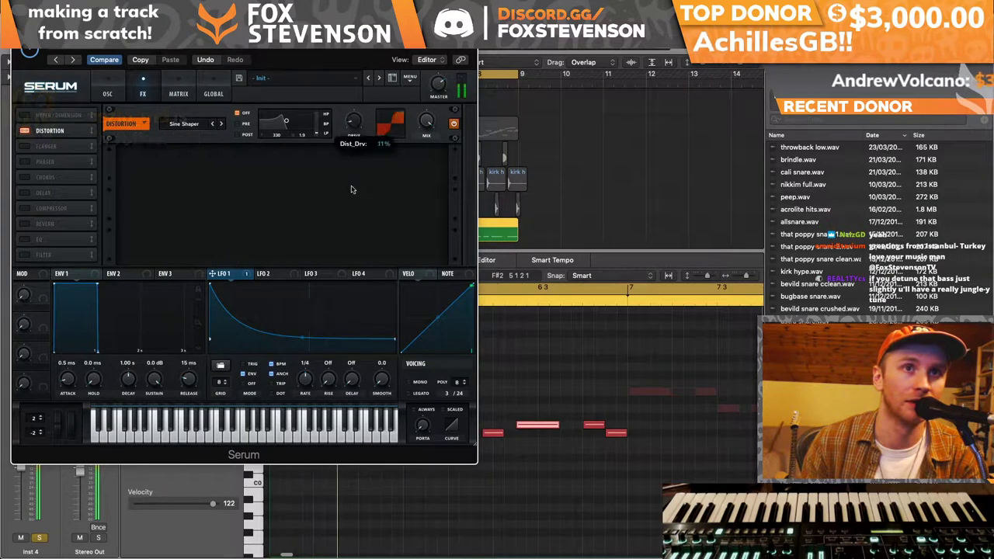
- Assign LFO 2 to the distortion drive as a steep decay in envelope mode, with BPM sync off and rate at 23.3 Hz
left_click(271, 275)
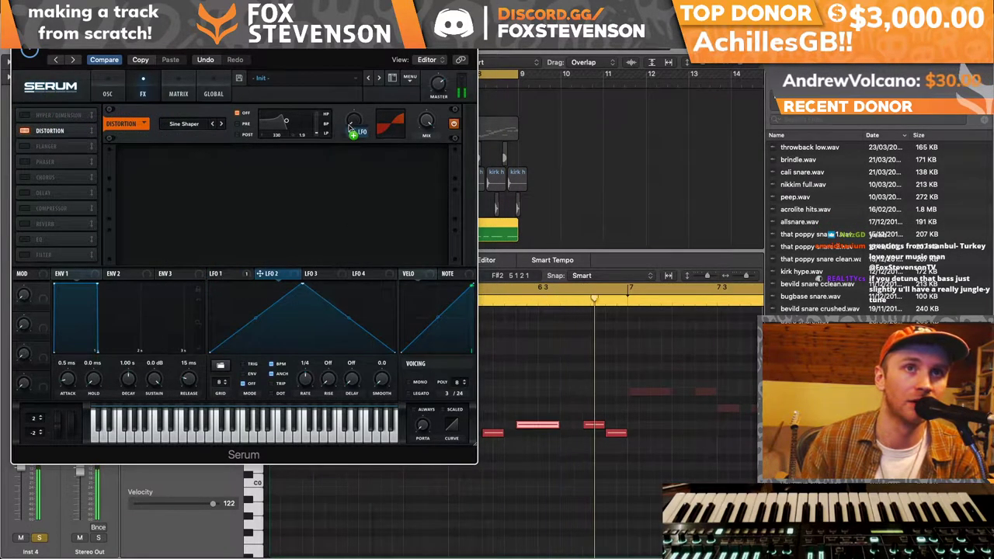
left_click_drag(303, 286, 209, 286)
left_click_drag(302, 319, 302, 347)
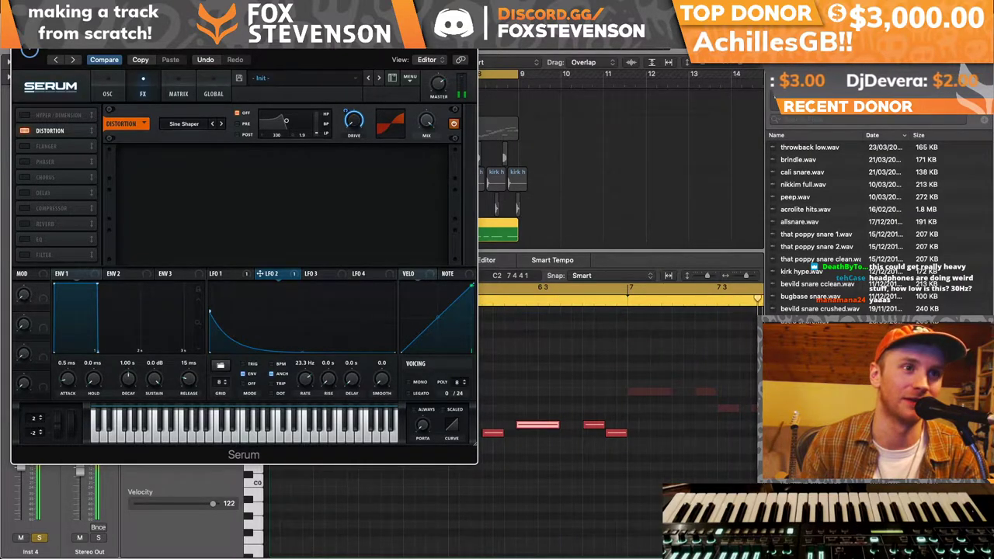
- Close Serum, unsolo the Inst 4 track and raise its volume to 2.9 dB
left_click(29, 49)
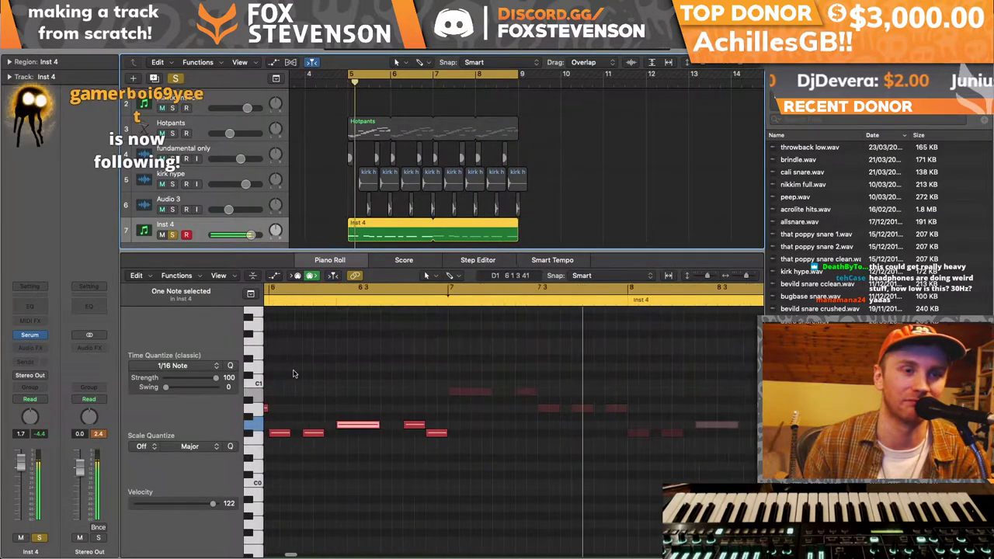
left_click(173, 236)
left_click_drag(247, 235, 245, 237)
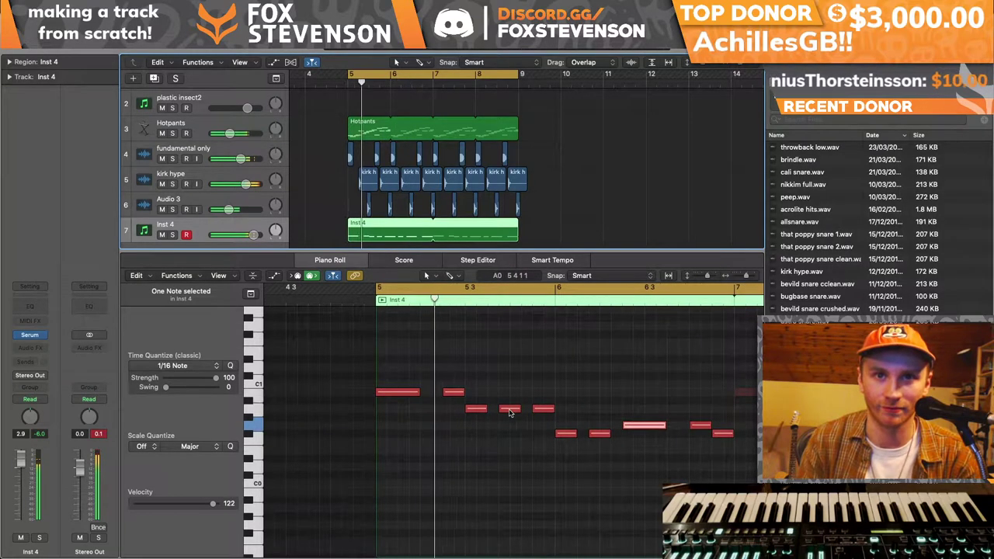
- Shorten the middle A0 note in bar 5 and the second F#0 note in bar 6
left_click_drag(519, 409, 506, 409)
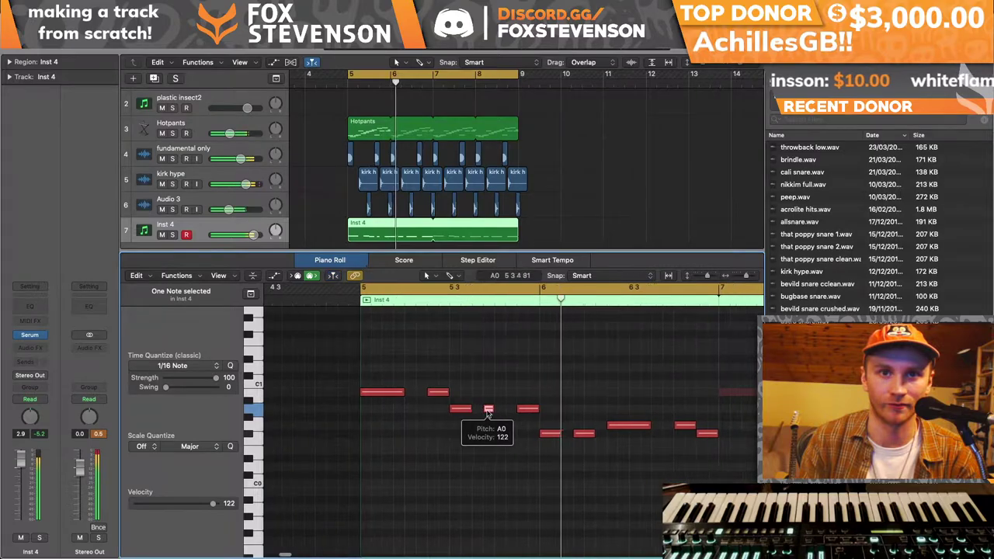
left_click_drag(426, 435, 417, 435)
- Repitch the bar 6 bass notes: the two F#0 notes to D0, the two G0 notes to E0, and the last note to A0
left_click_drag(644, 356, 399, 412)
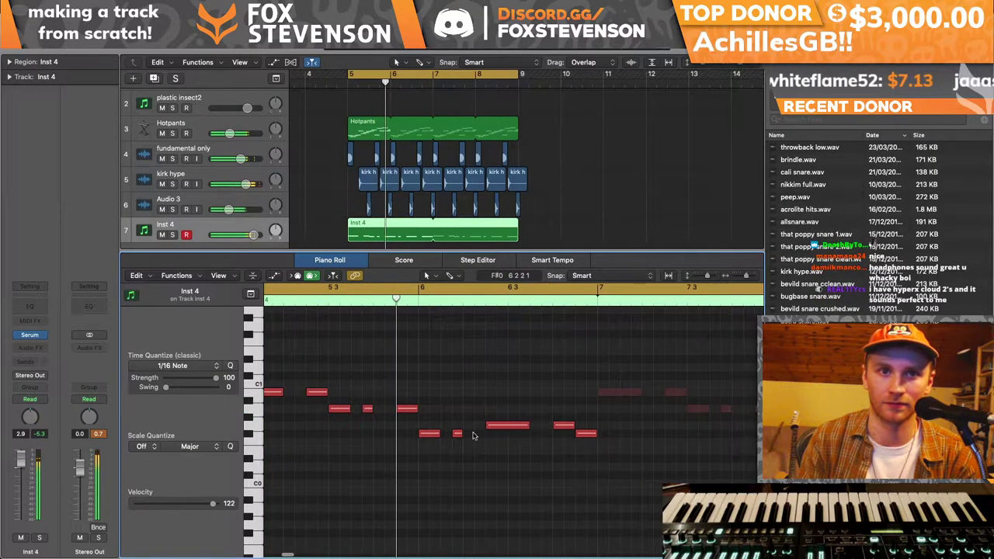
left_click_drag(427, 435, 426, 469)
left_click(519, 447)
left_click_drag(490, 449, 599, 429)
left_click_drag(501, 426, 501, 451)
left_click(565, 473)
scroll(587, 445, "left", 2)
left_click_drag(586, 459, 585, 412)
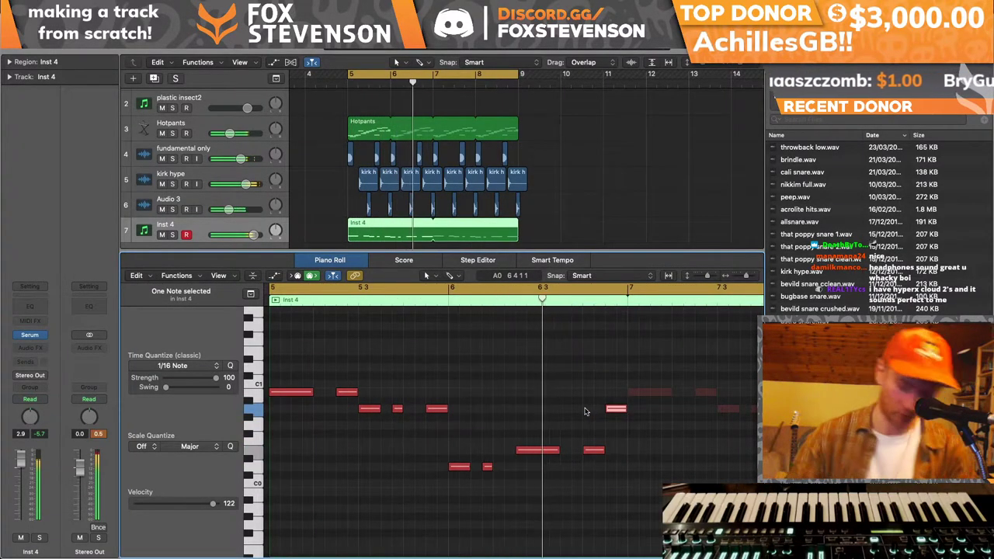
- Transpose all ten bass notes up two semitones, and lower the last note of bar 6
left_click_drag(691, 505, 293, 337)
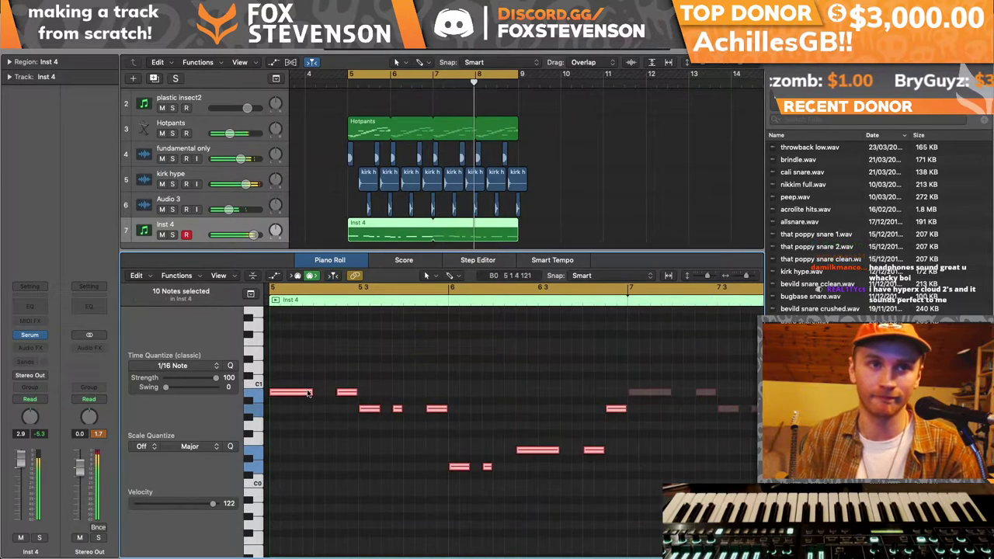
left_click_drag(297, 390, 298, 376)
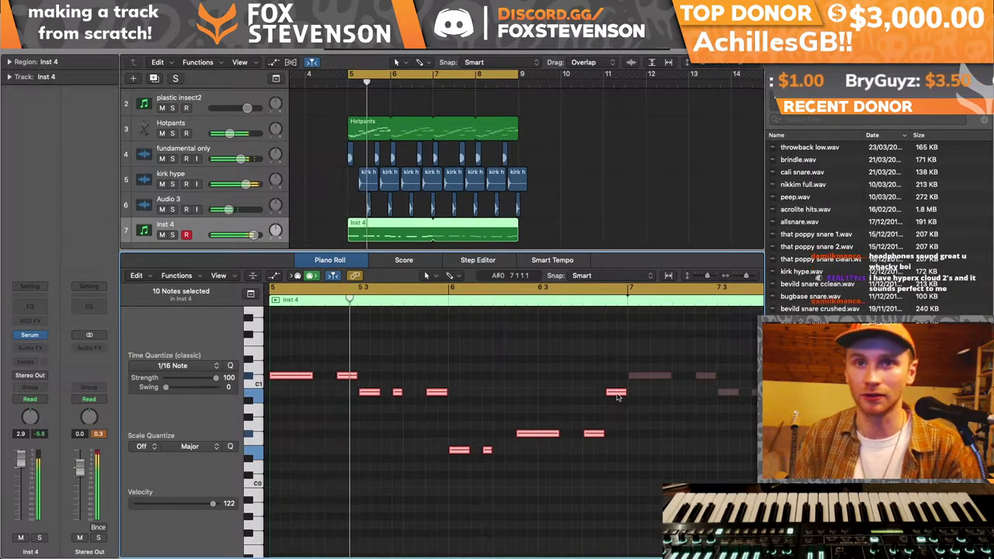
left_click_drag(614, 392, 616, 436)
- Check the channel levels in the mixer, and add a new software instrument track below Inst 4
key("x")
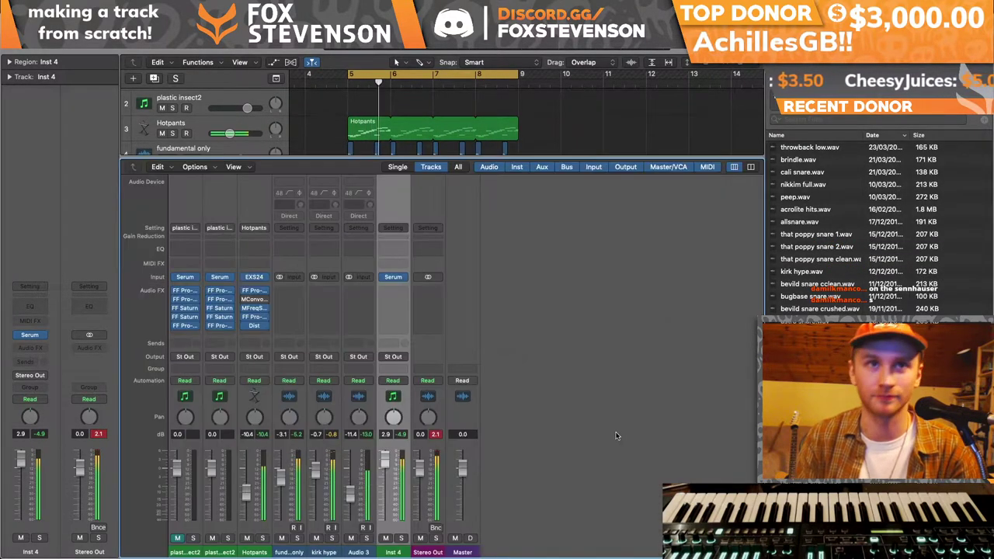
key("x")
double_click(162, 319)
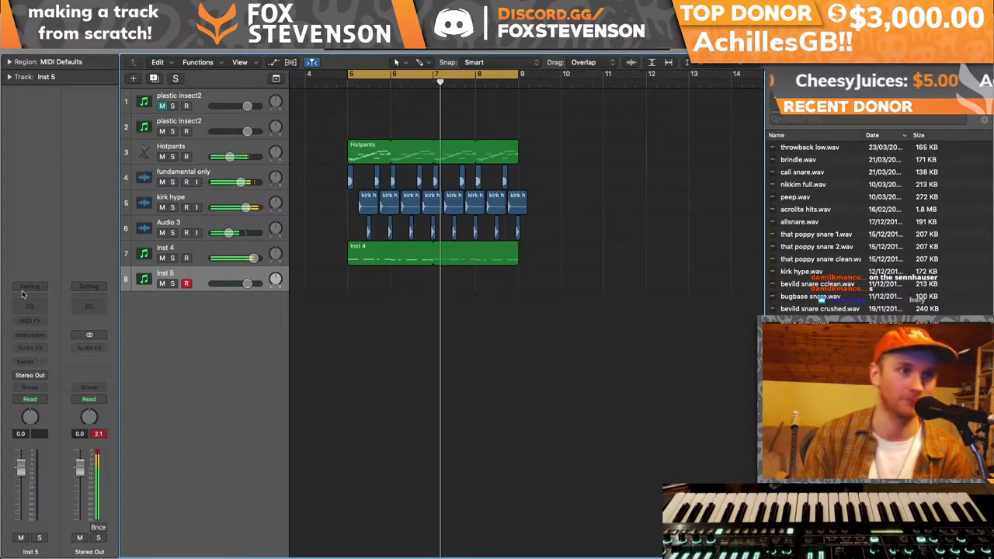
- Select and solo the Inst 4 bass track
left_click(23, 289)
key("Escape")
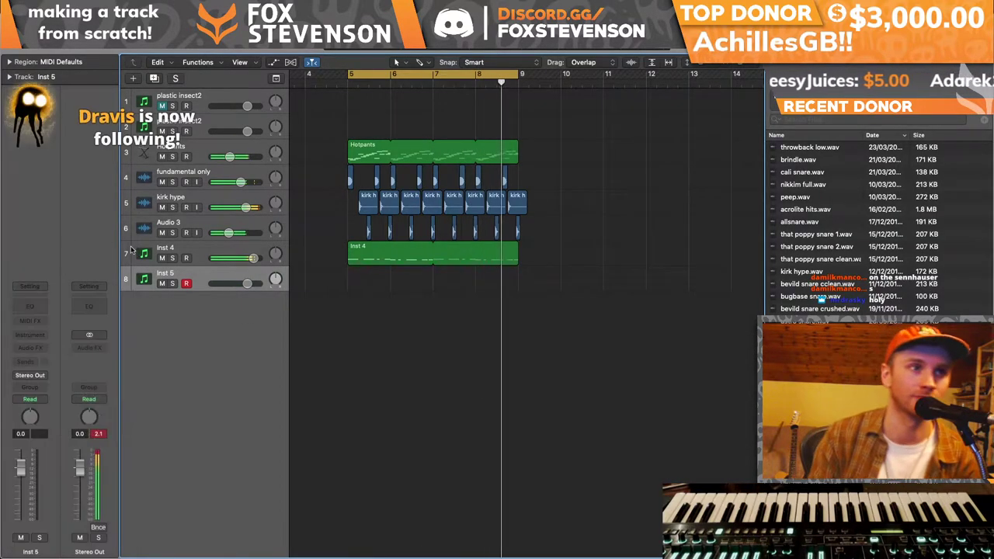
key("Up")
key("s")
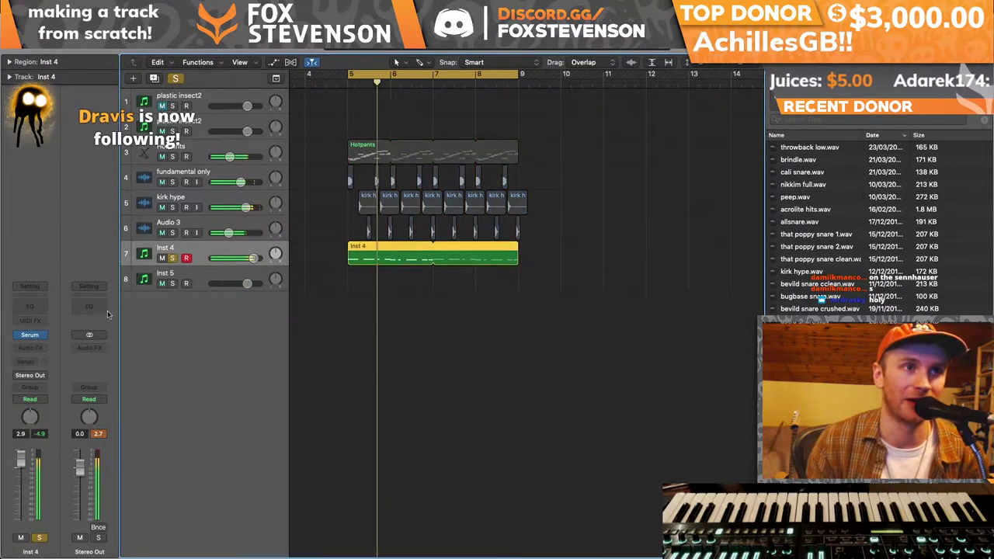
- Insert the Kilohearts Faturator effect after Serum on the Inst 4 bass and turn down its mix
left_click(30, 348)
mouse_move(62, 541)
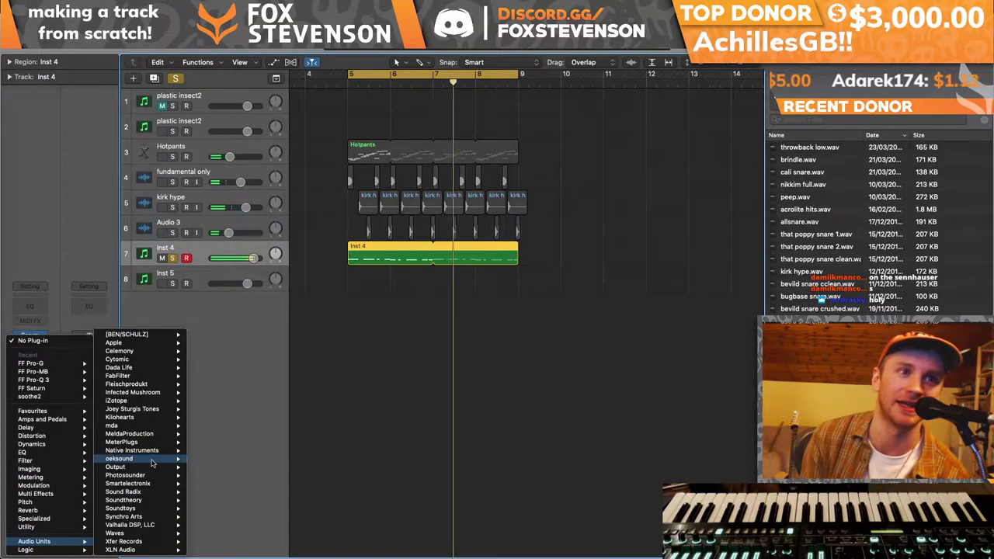
mouse_move(130, 542)
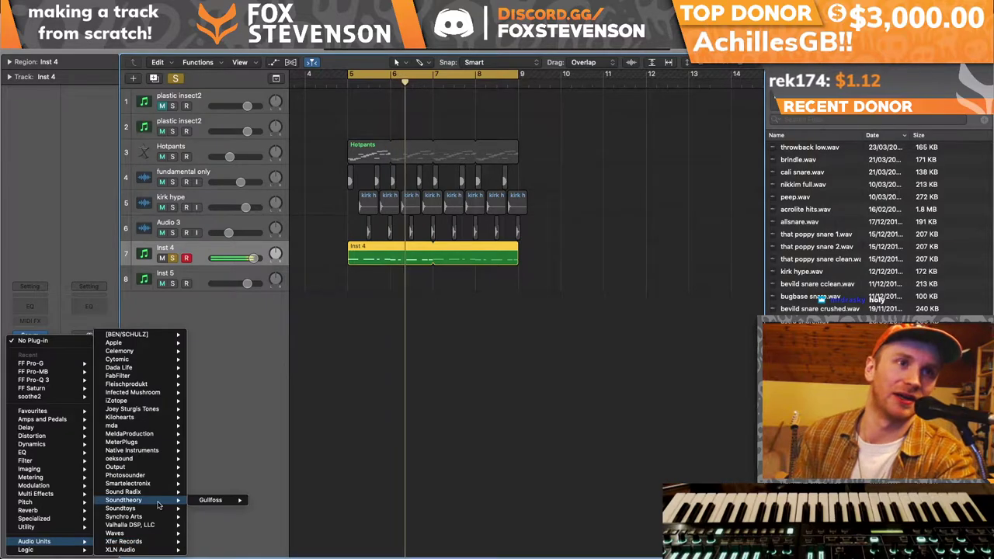
mouse_move(162, 460)
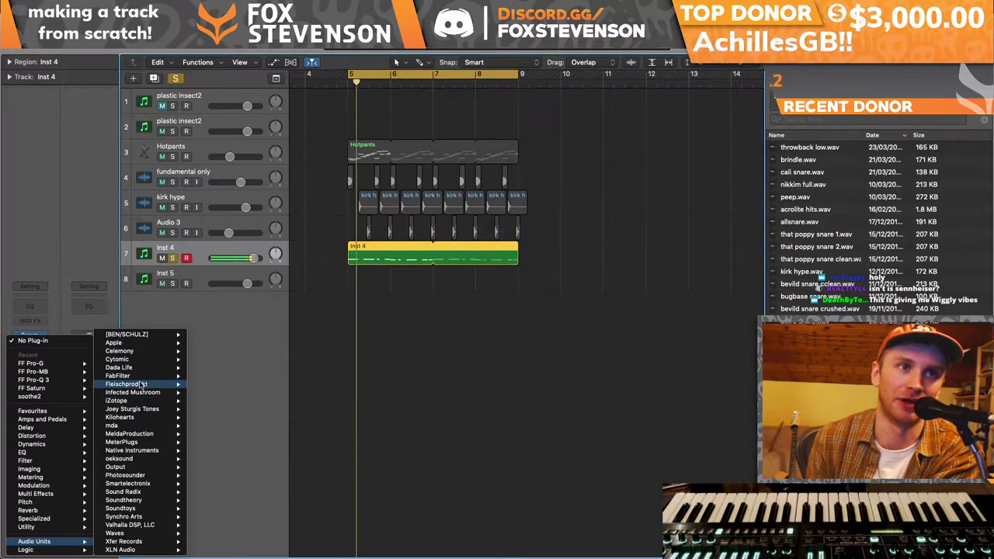
mouse_move(132, 502)
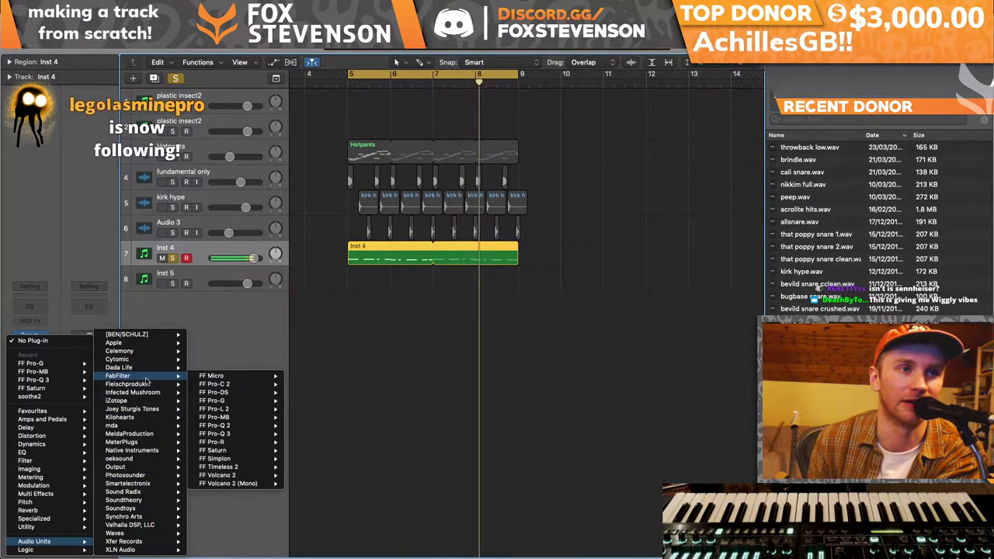
mouse_move(134, 419)
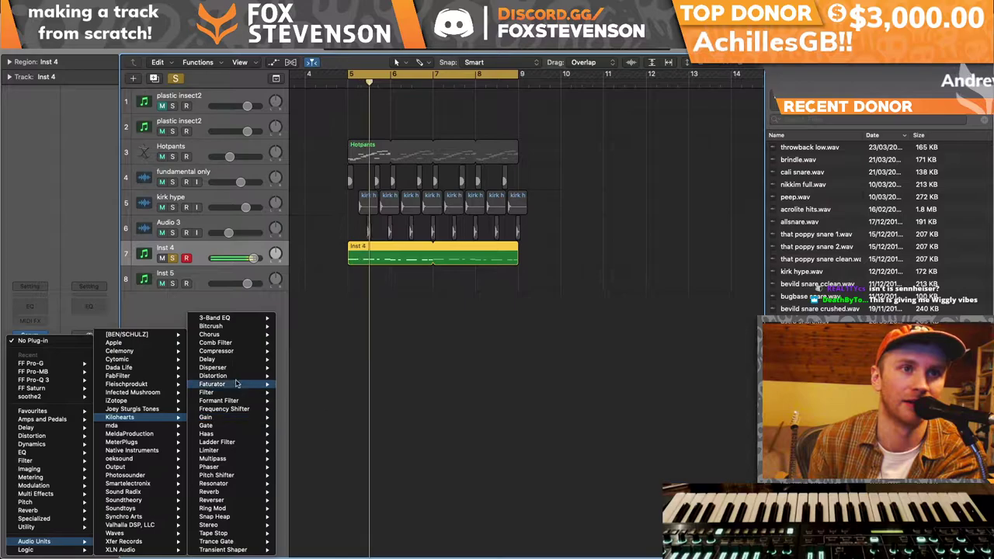
left_click(224, 387)
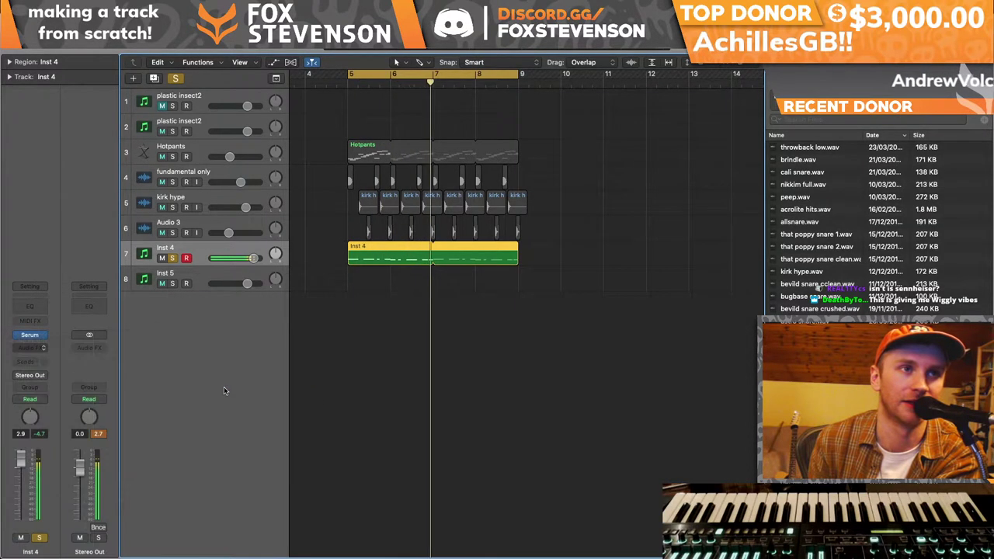
left_click_drag(177, 142, 148, 144)
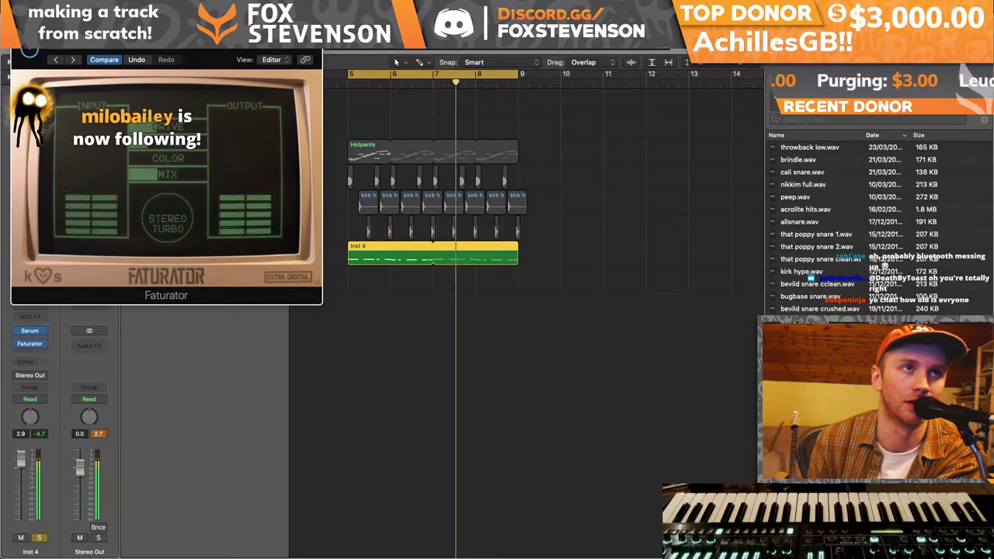
left_click(31, 344)
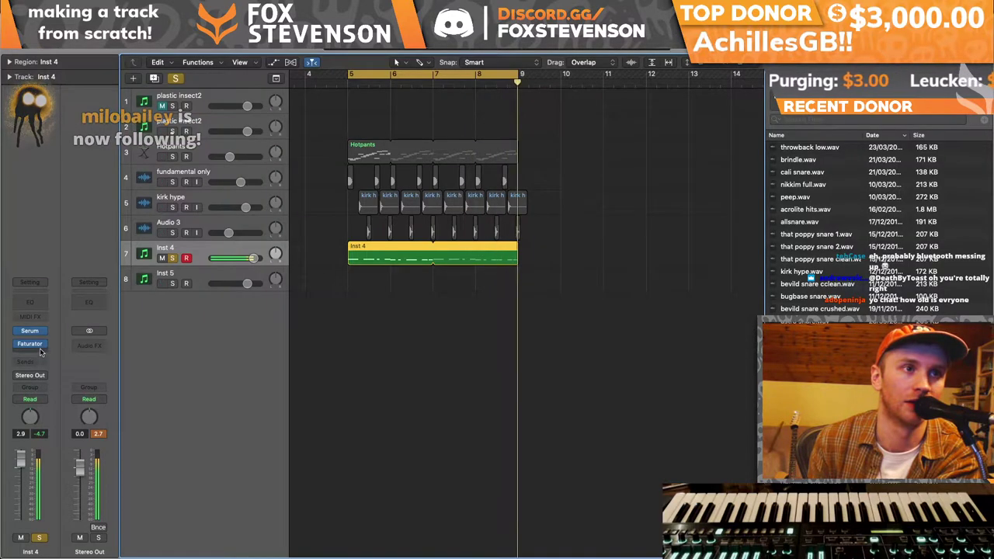
- Add Gain Reduction at 24 % mix to the Inst 4 bass with its fader at -2.7 dB, and unsolo the track
left_click(35, 355)
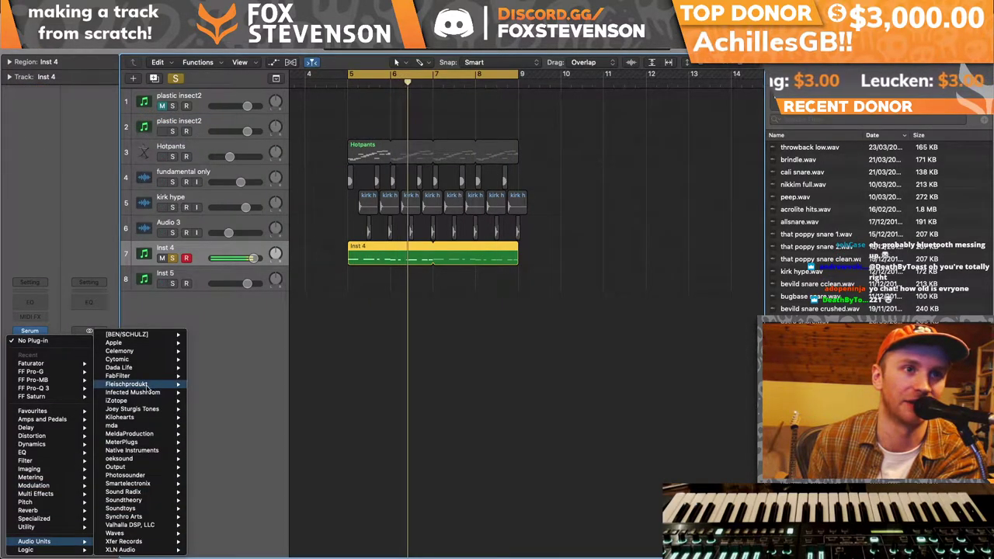
left_click(3, 505)
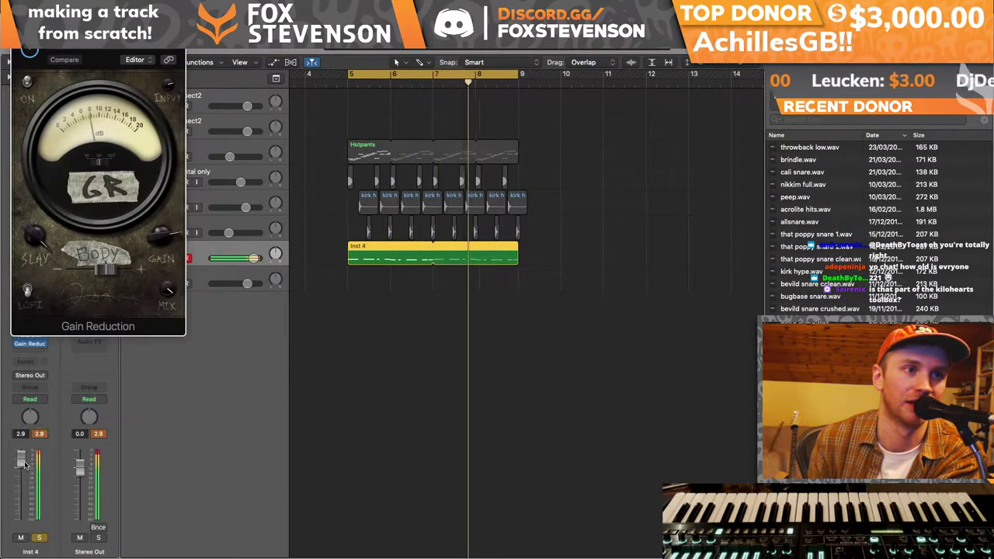
left_click_drag(169, 310, 165, 400)
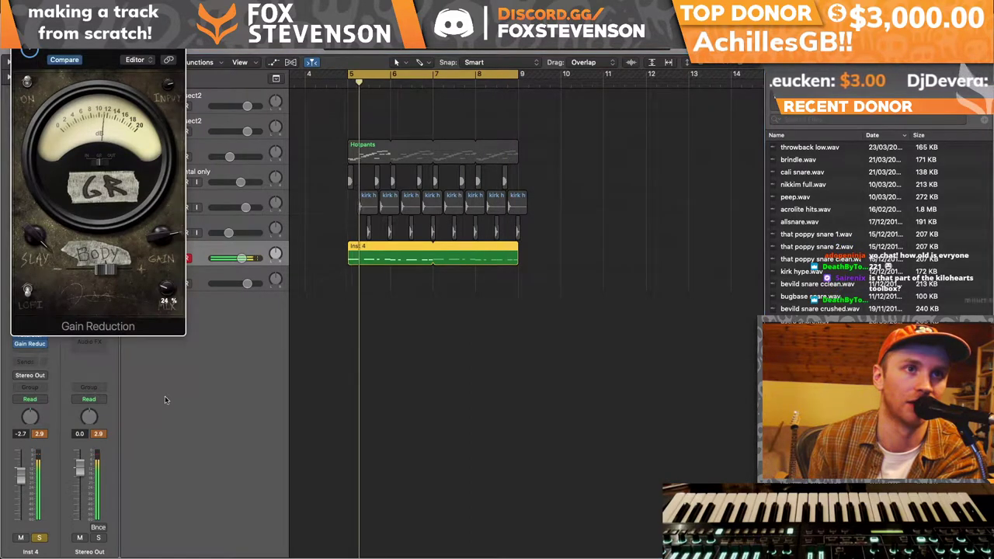
left_click(29, 50)
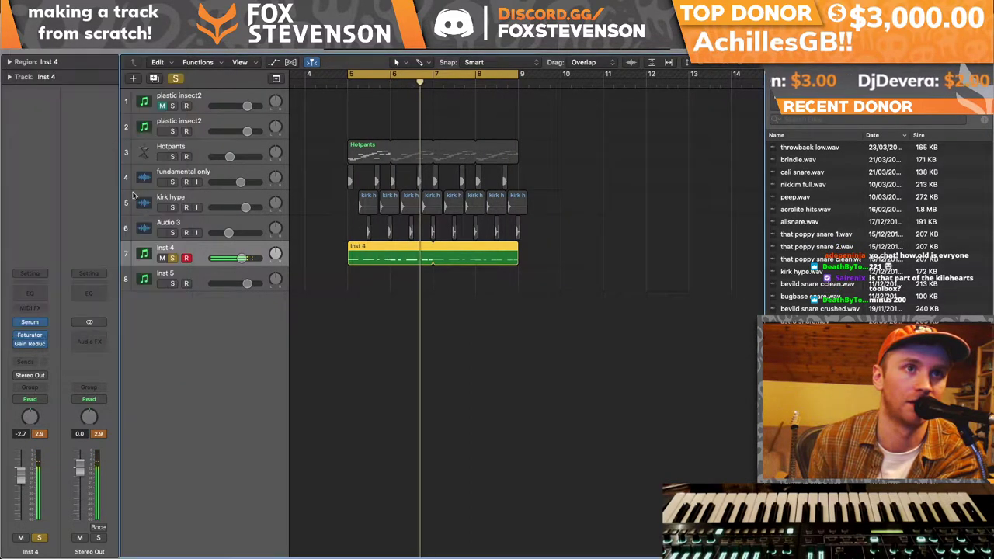
left_click(172, 258)
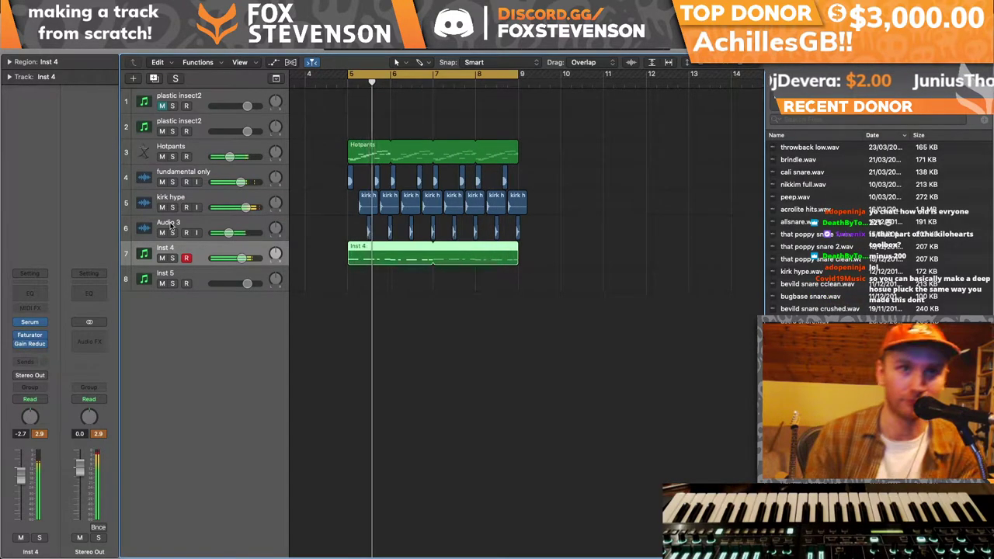
- Browse the saved bass channel strip settings for Inst 5, and check the Gain Reduction effect on Inst 4
key("Down")
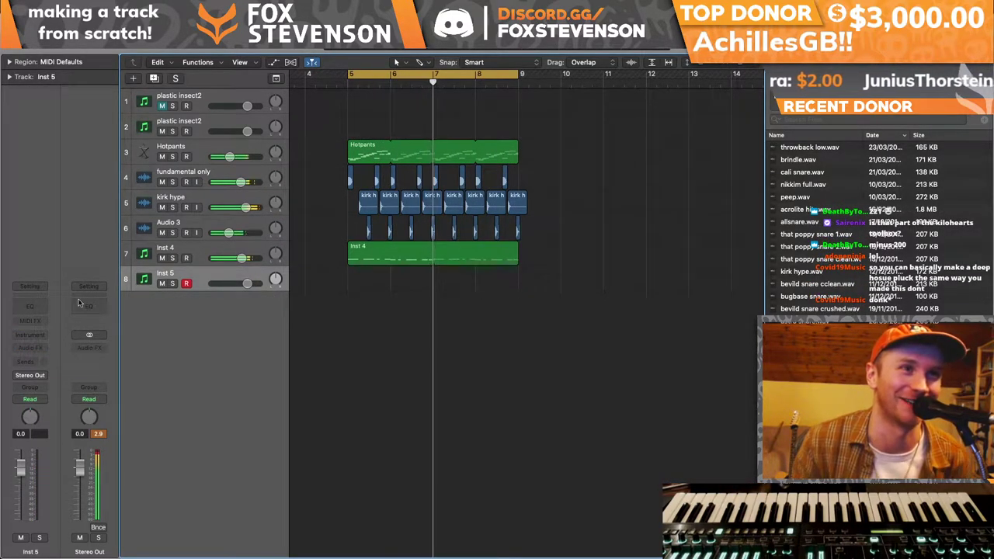
left_click(29, 287)
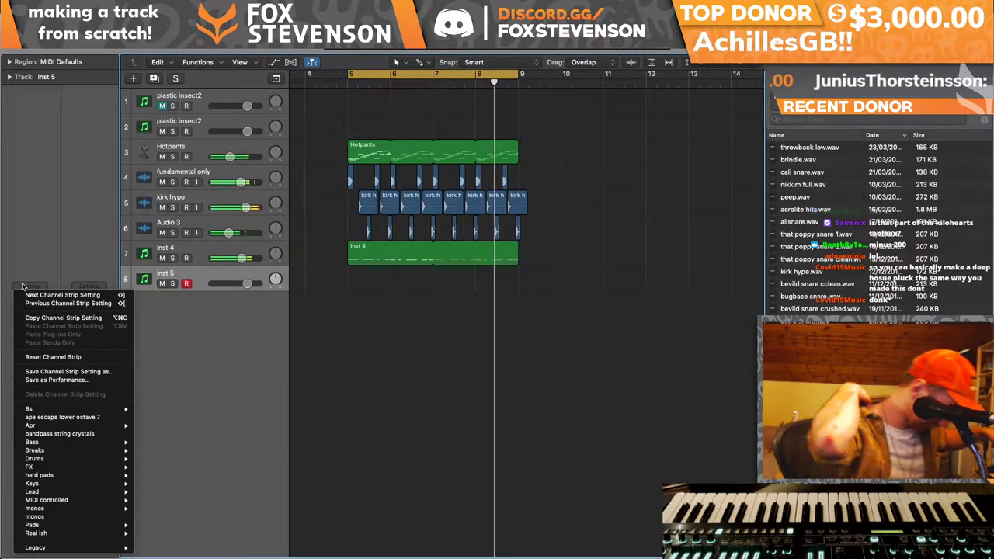
left_click(82, 267)
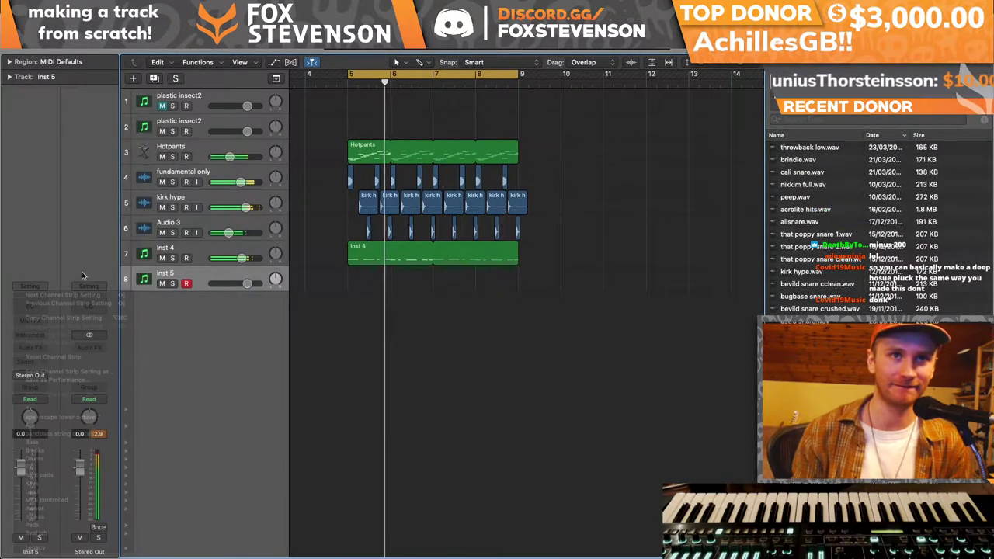
left_click(30, 287)
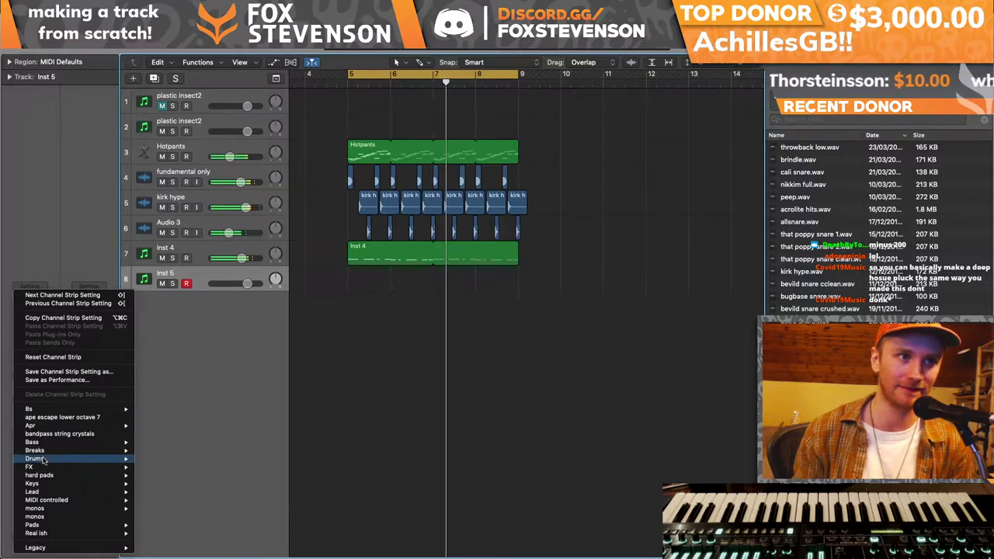
mouse_move(46, 442)
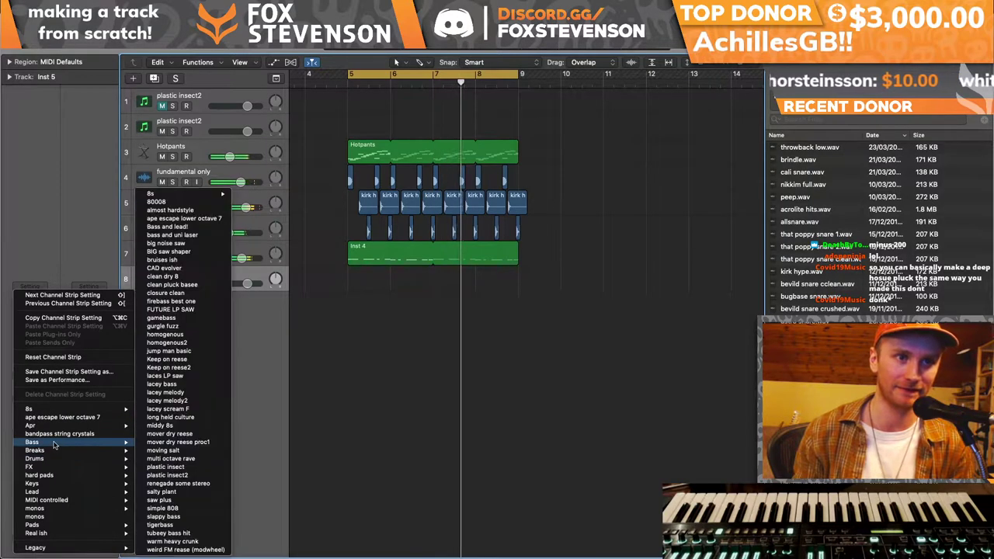
left_click(189, 453)
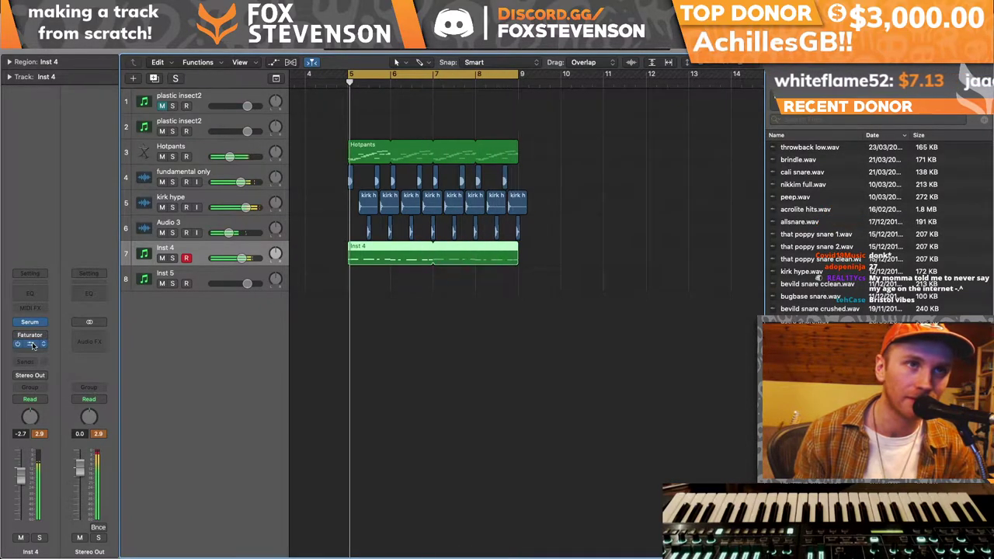
left_click(32, 345)
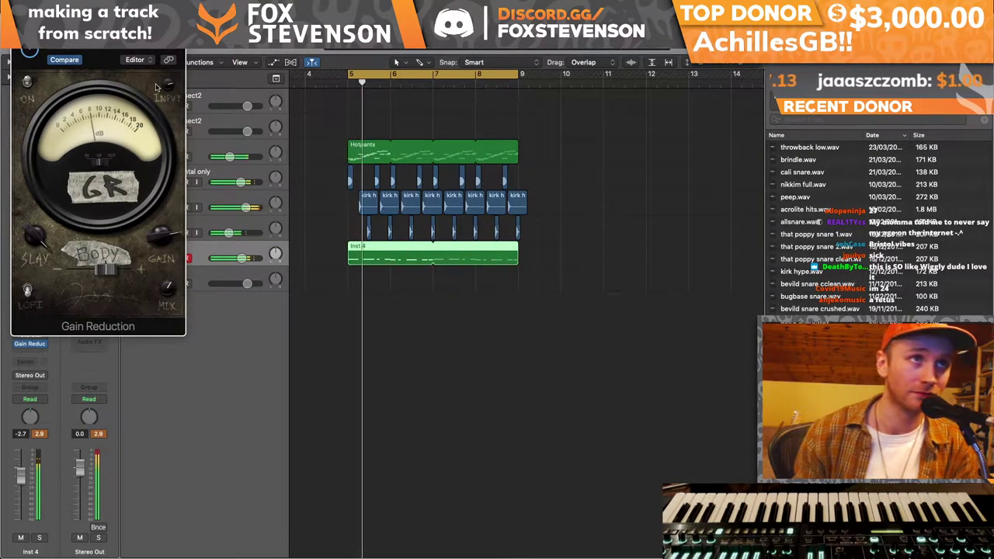
left_click(30, 50)
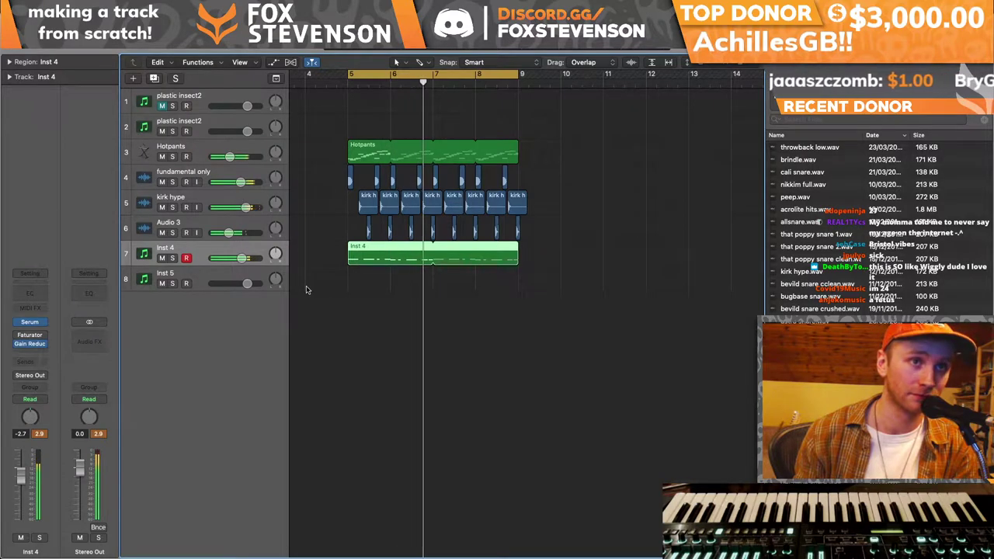
- Load the "freestyler squares" channel strip setting from the Keys category onto the Inst 5 track
left_click(209, 280)
left_click(30, 286)
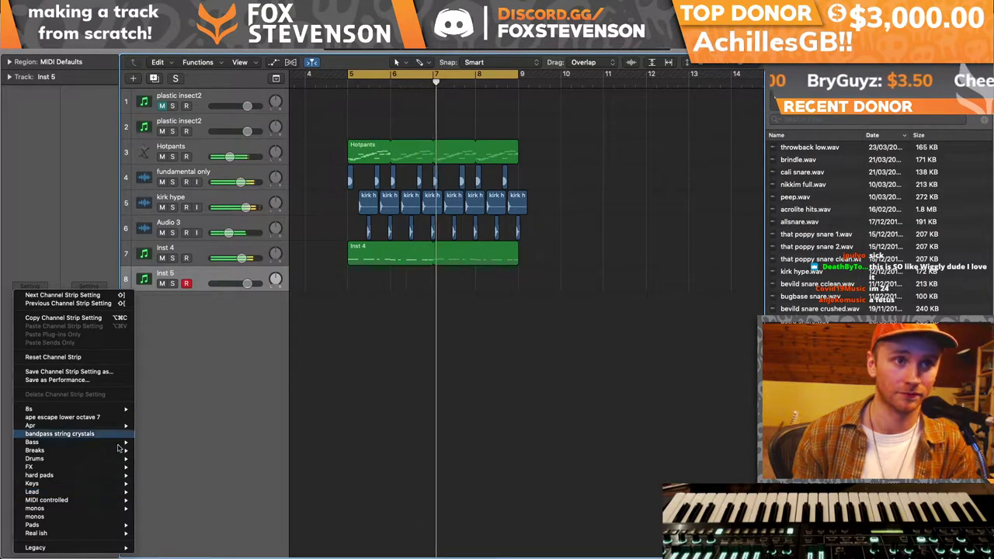
mouse_move(60, 485)
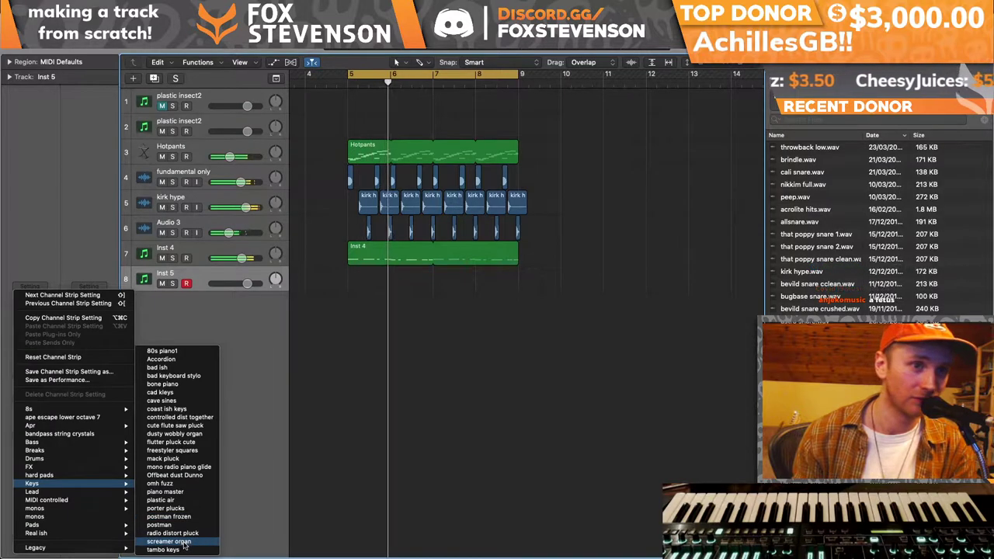
left_click(179, 450)
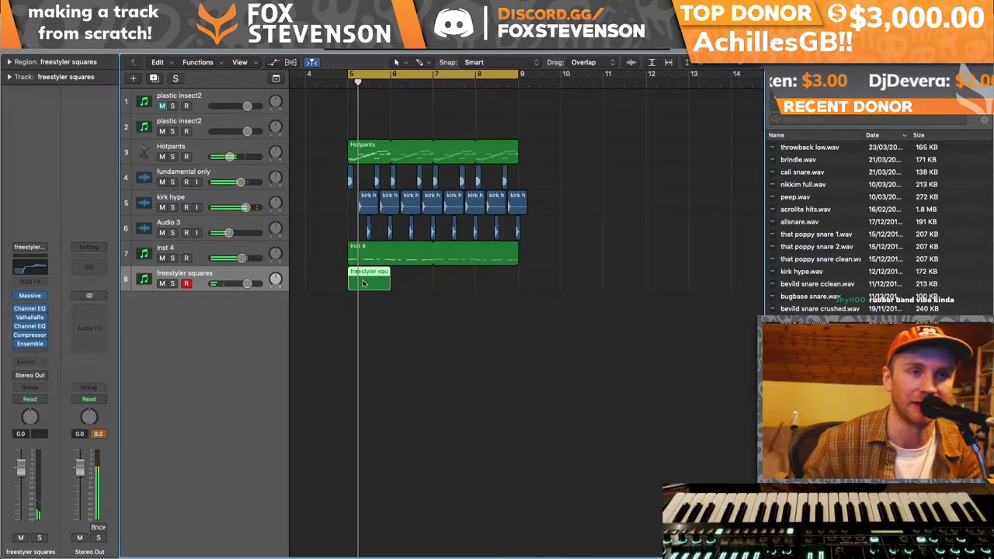
- Write 1/16-note C#3 stabs on beats 2 and 4 of bars 5 and 6 in the freestyler squares region, looped to bar 9
double_click(365, 282)
left_click_drag(305, 259, 307, 196)
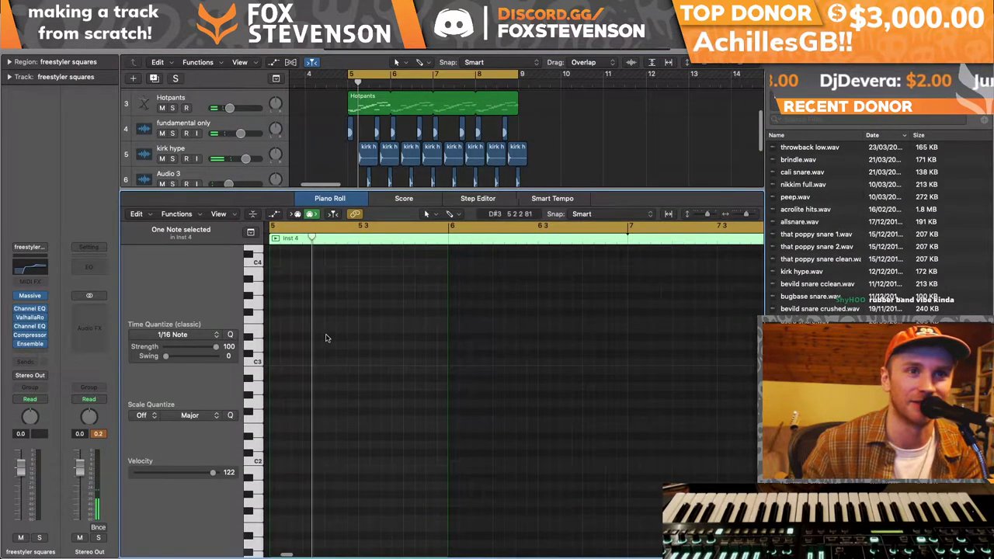
key("space")
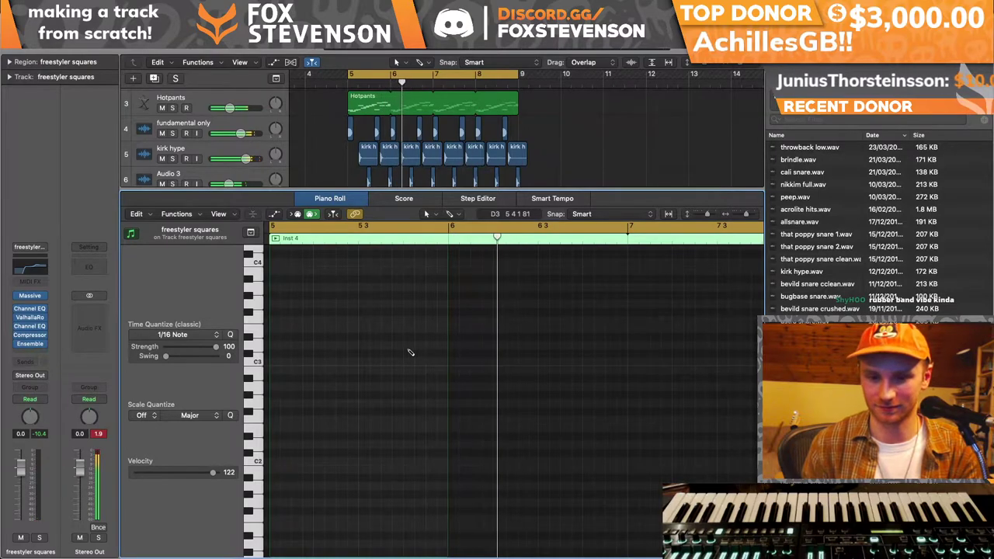
left_click(287, 358)
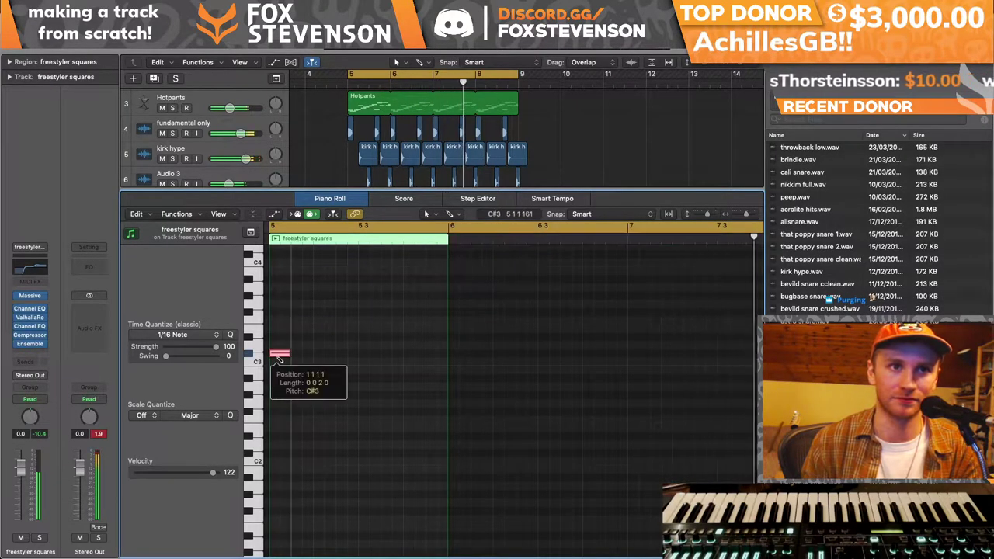
left_click_drag(287, 355, 325, 354)
left_click(404, 354)
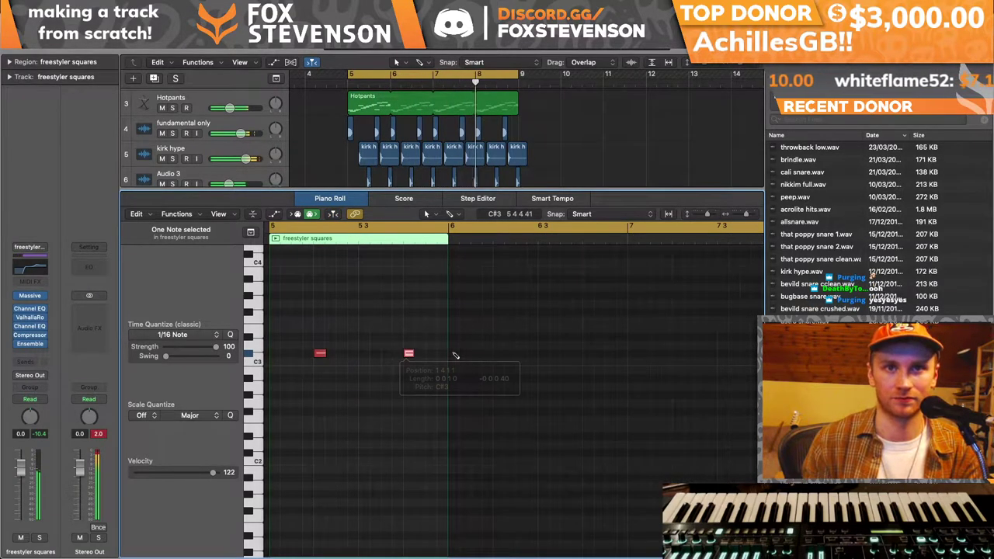
left_click(493, 354)
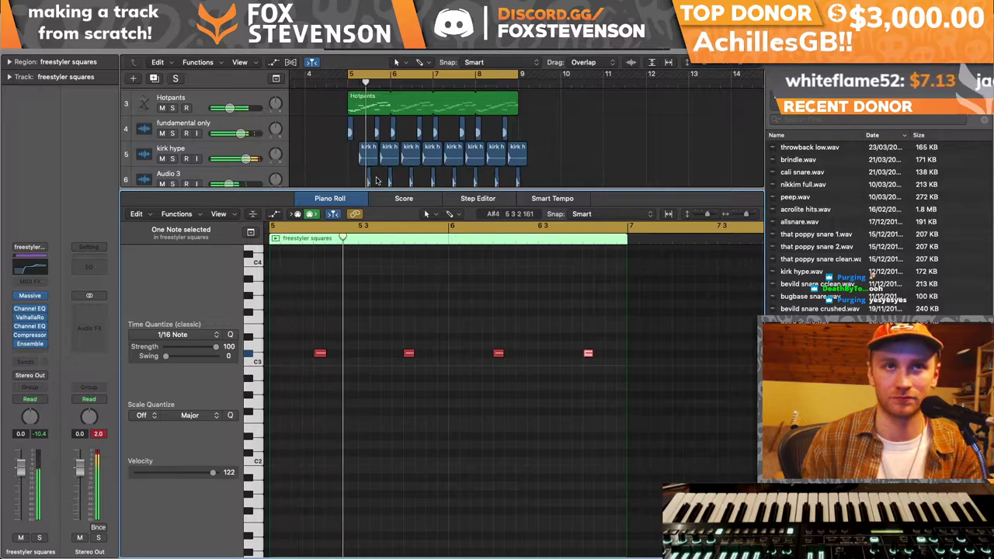
left_click(587, 355)
scroll(434, 155, "down", 3)
left_click_drag(433, 167, 519, 169)
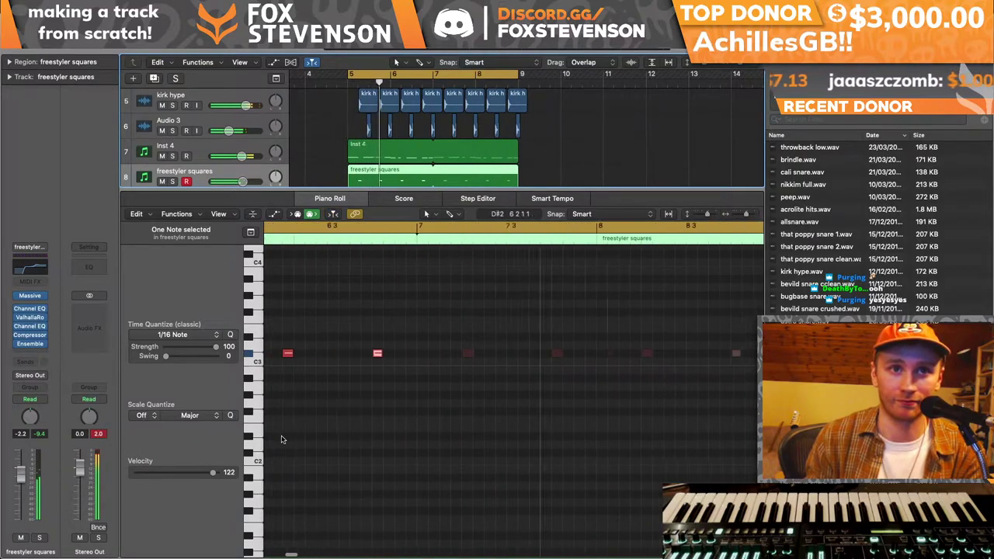
- Copy the four C#3 stabs an octave down to C#2, and raise the second lower note to D#2
left_click_drag(645, 397, 351, 360)
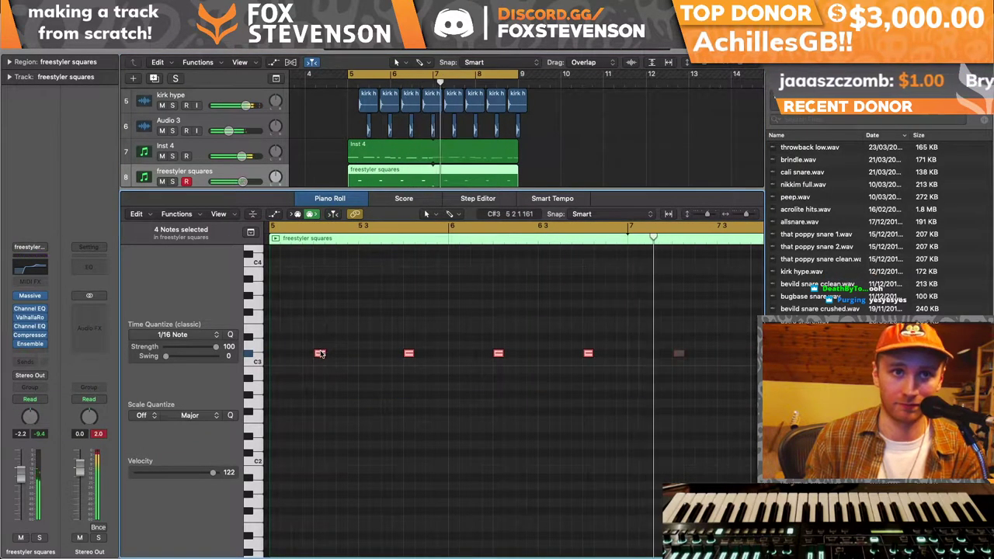
left_click_drag(320, 353, 319, 453)
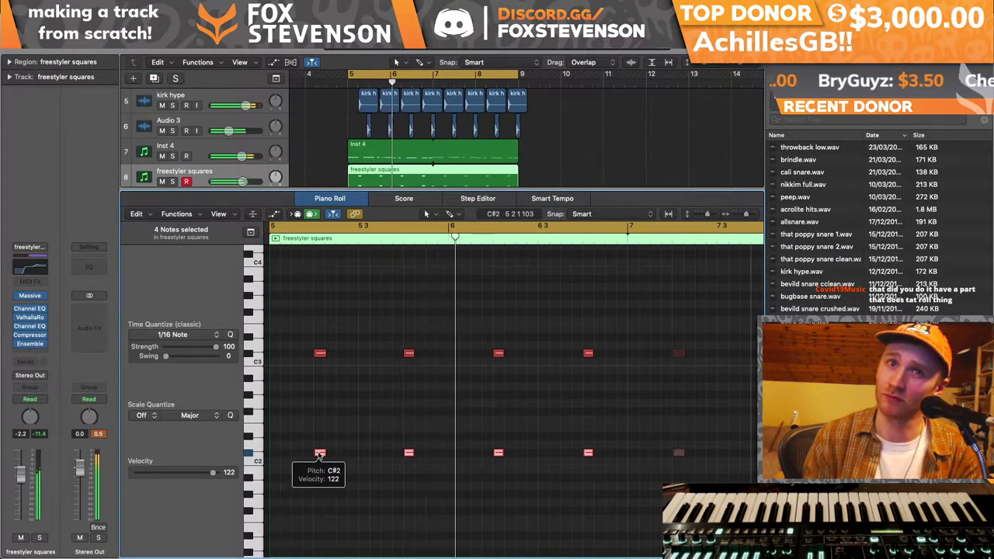
left_click_drag(305, 466, 409, 436)
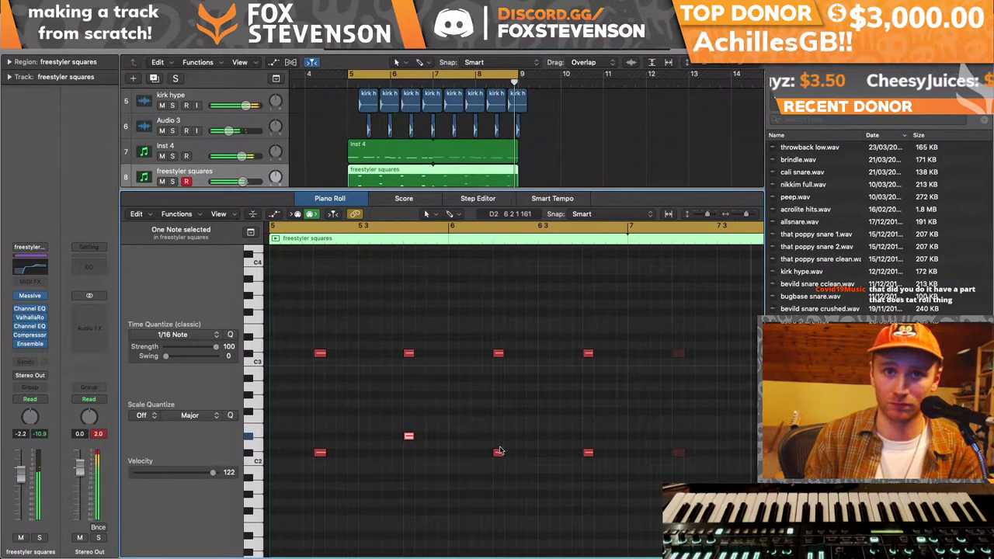
- Raise the third and fourth lower stab notes to E2 and F#2, and add a G#2 note to each of the four stabs
left_click_drag(500, 452, 499, 428)
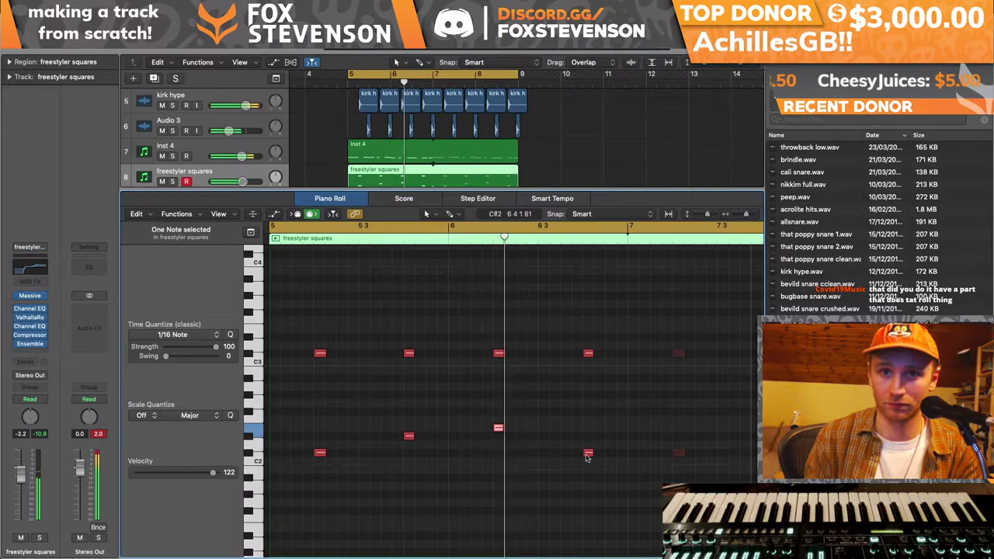
left_click_drag(588, 452, 320, 395)
left_click(409, 395)
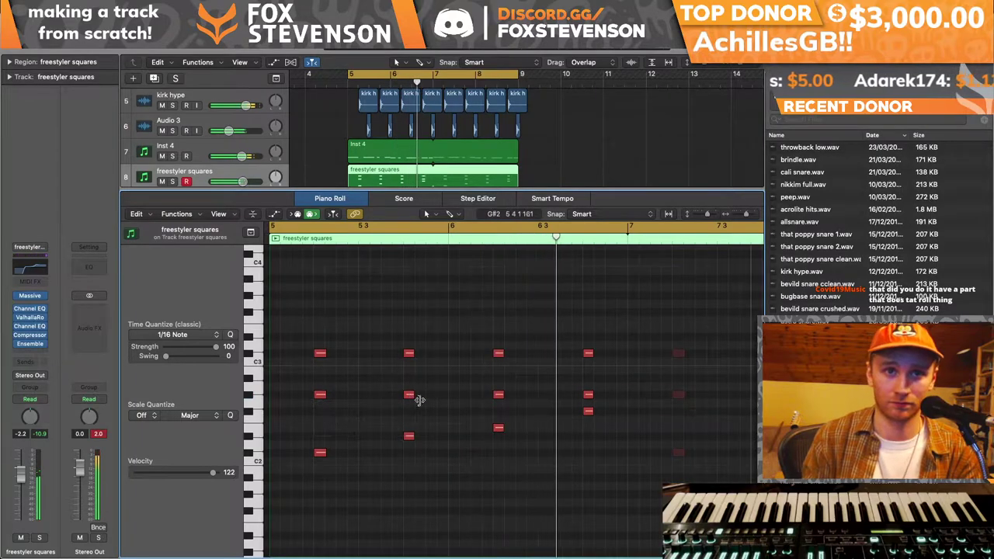
- Move the second chord's G#2 to F#2 and the fourth's to A#2, and add a B2 note to the first three chords
left_click_drag(409, 396, 410, 412)
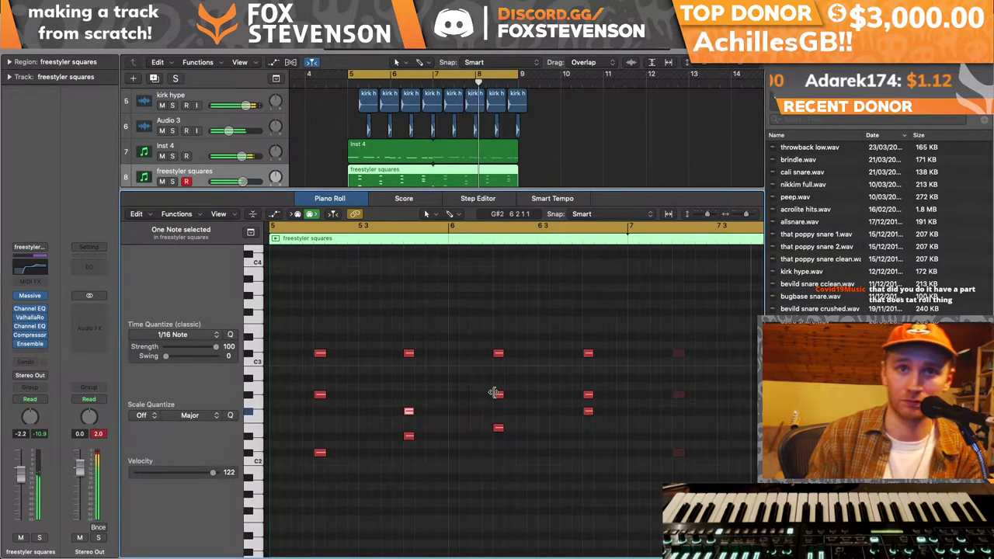
left_click_drag(589, 395, 588, 379)
left_click_drag(409, 412, 318, 371)
left_click_drag(410, 413, 409, 371)
left_click_drag(497, 395, 499, 371)
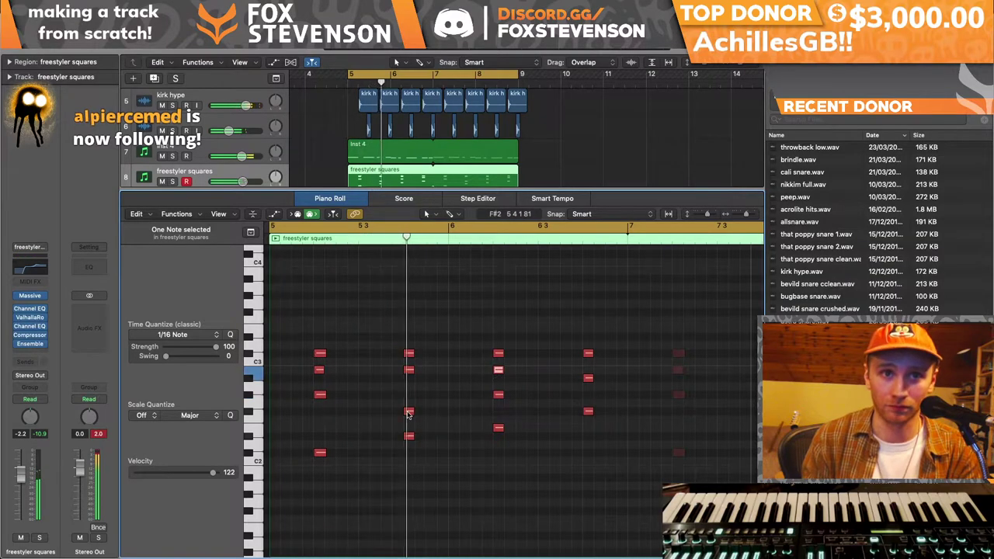
mouse_move(409, 412)
left_mouse_down()
mouse_move(409, 397)
mouse_move(409, 414)
left_mouse_up()
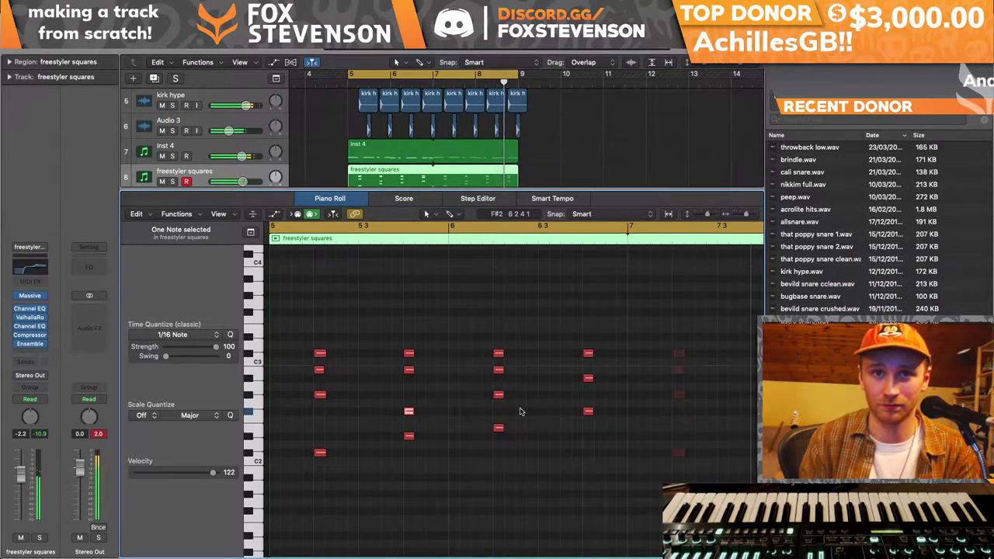
- Add short F#2, G2 and G#2 passing notes around the third chord and a C#2 note under the fourth chord
left_click_drag(499, 395, 453, 411)
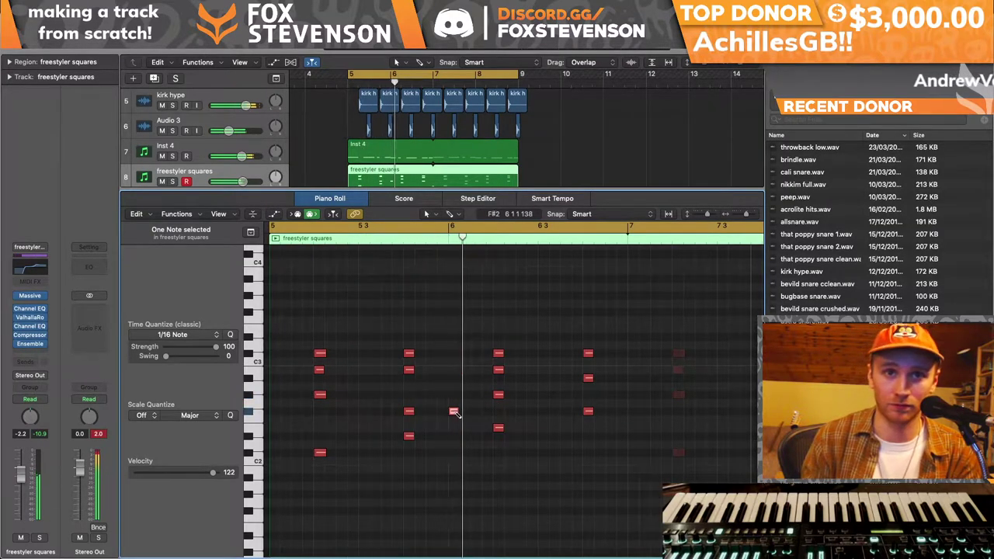
left_click(484, 405)
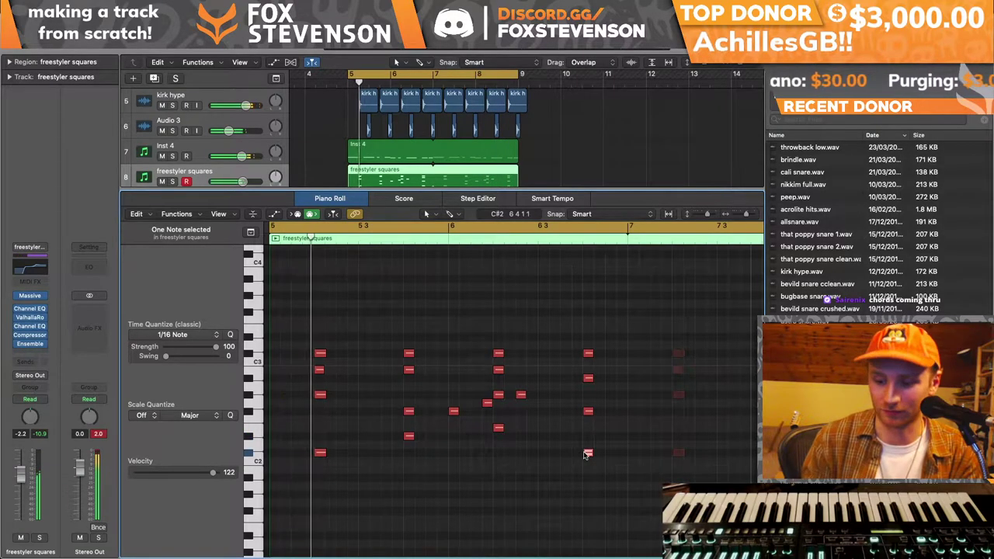
left_click(587, 454)
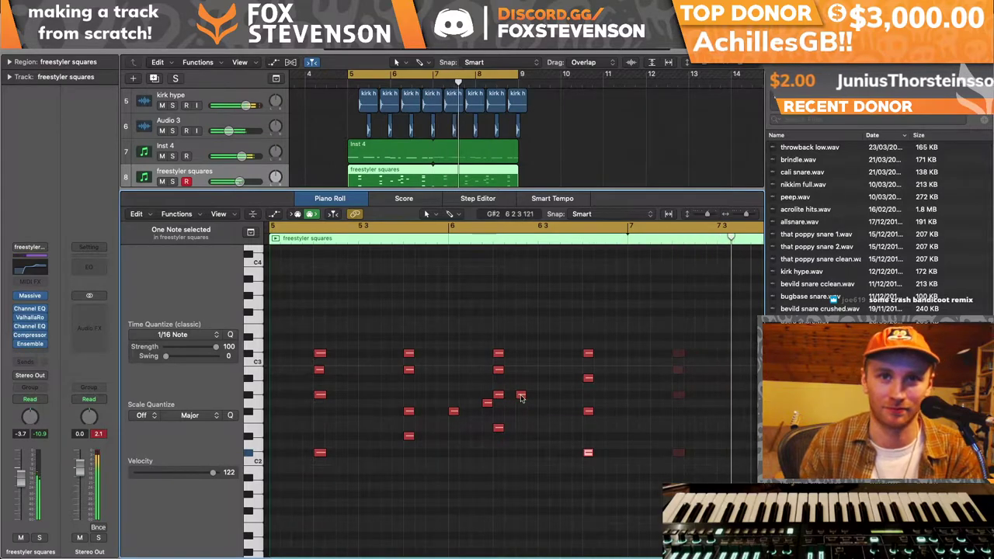
left_click(459, 423)
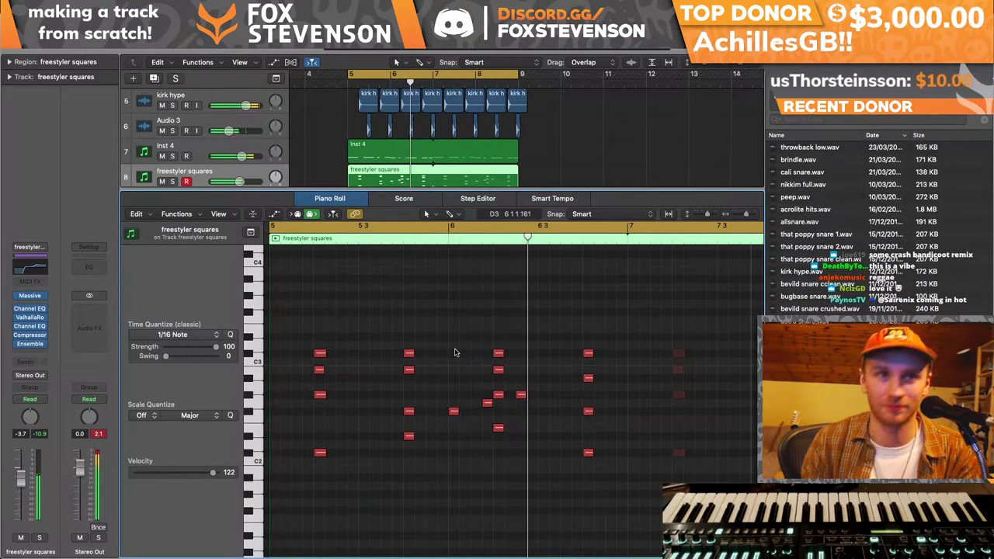
- Shorten the ENV 2 decay in the EXS24 sampler on the Hotpants track
key("x")
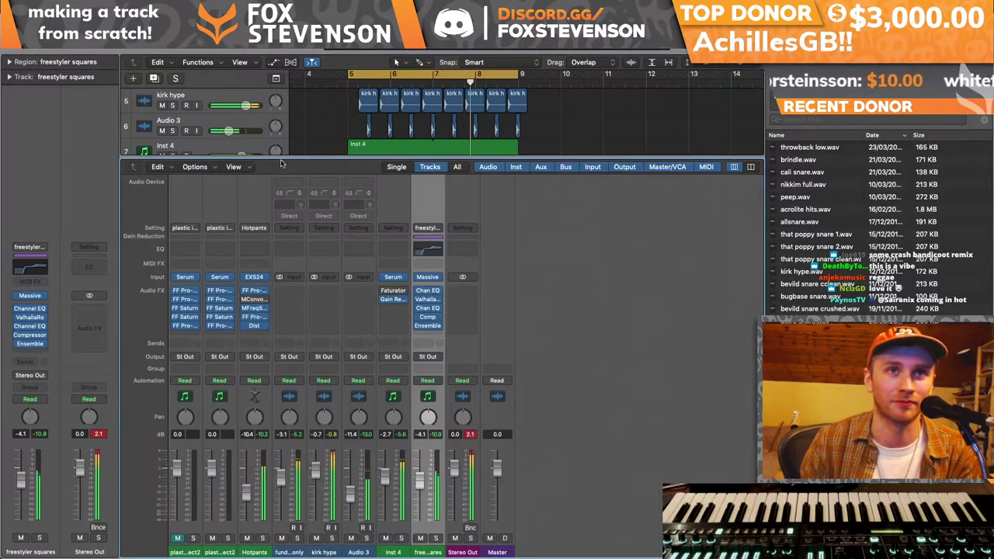
key("x")
left_click(194, 152)
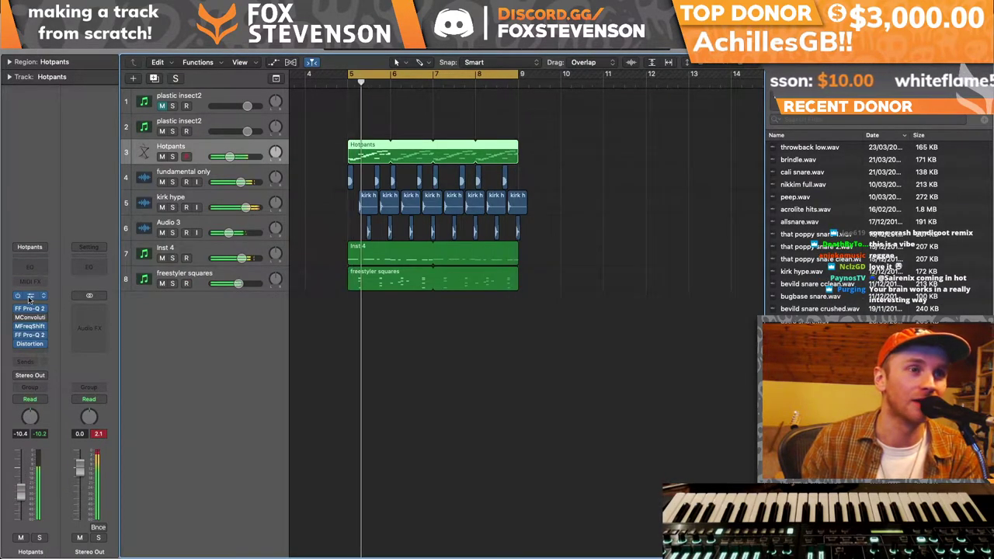
left_click(30, 297)
mouse_move(345, 240)
left_mouse_down()
mouse_move(342, 258)
mouse_move(344, 247)
left_mouse_up()
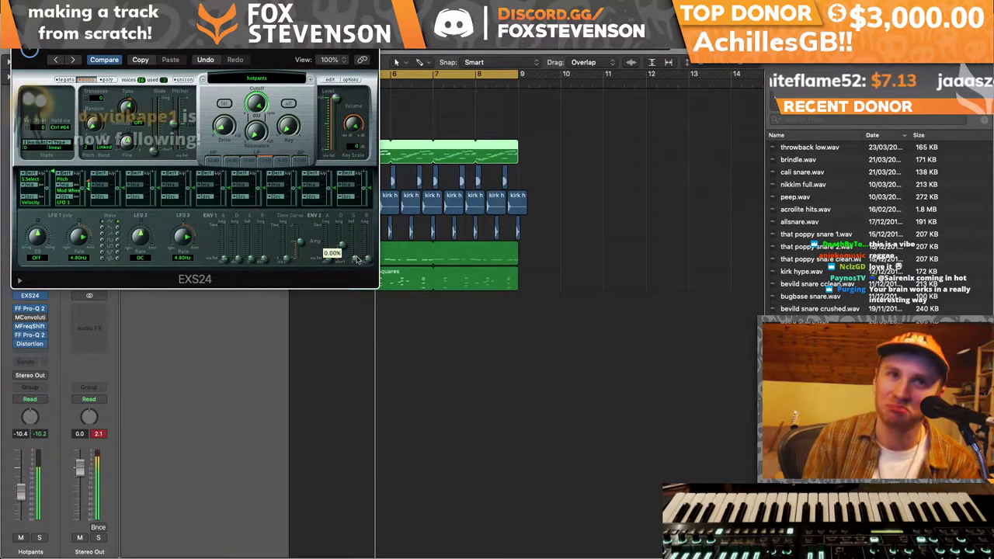
key("super+w")
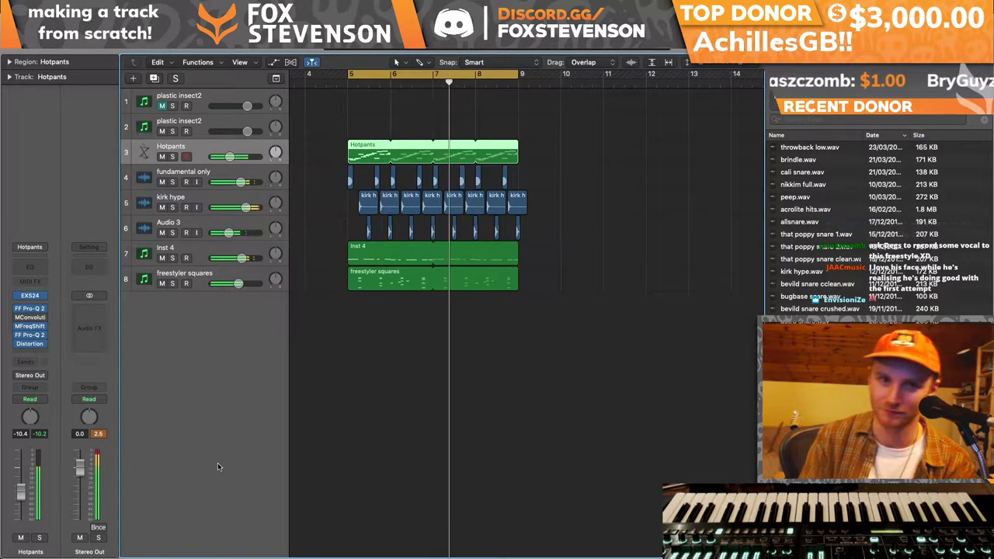
- Add an empty instrument track below the freestyler squares track
left_click(144, 289)
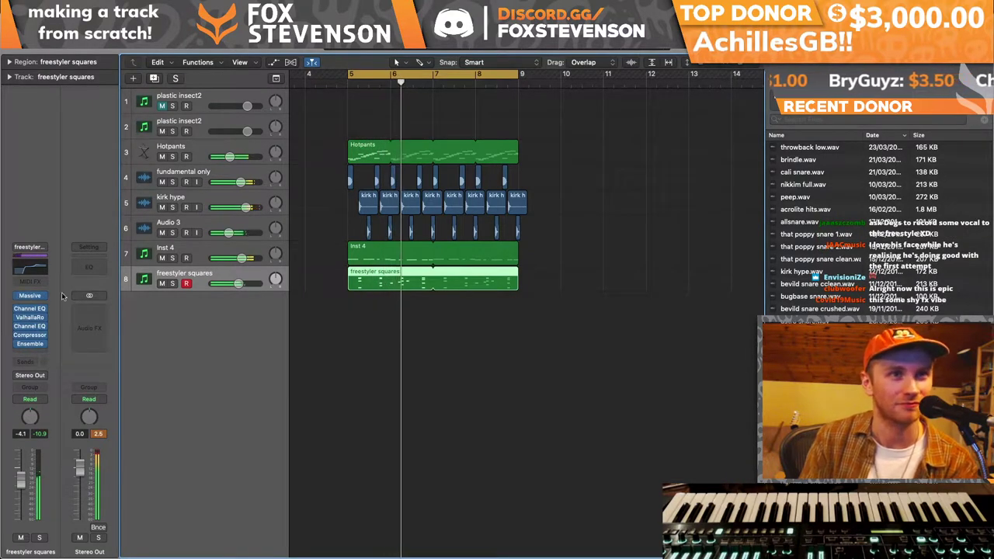
double_click(151, 304)
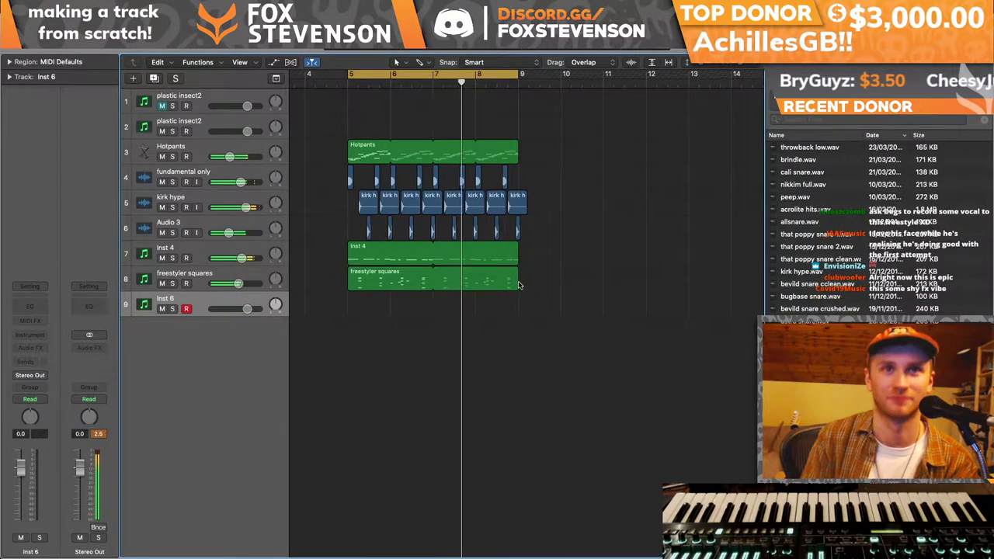
left_click(634, 170)
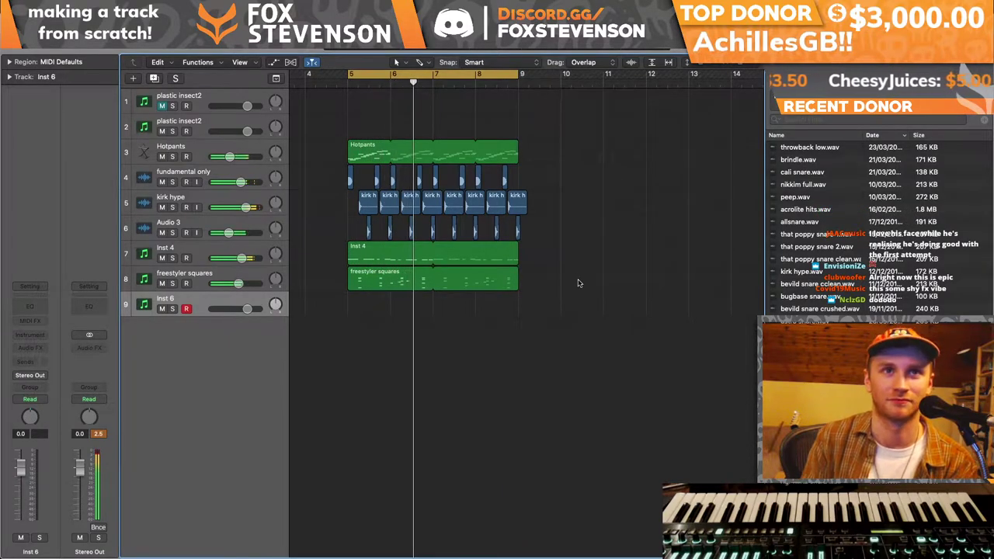
- Try to start the second C#1 note of the Inst 4 bassline earlier, and undo the change
key("super+a")
left_click(351, 150)
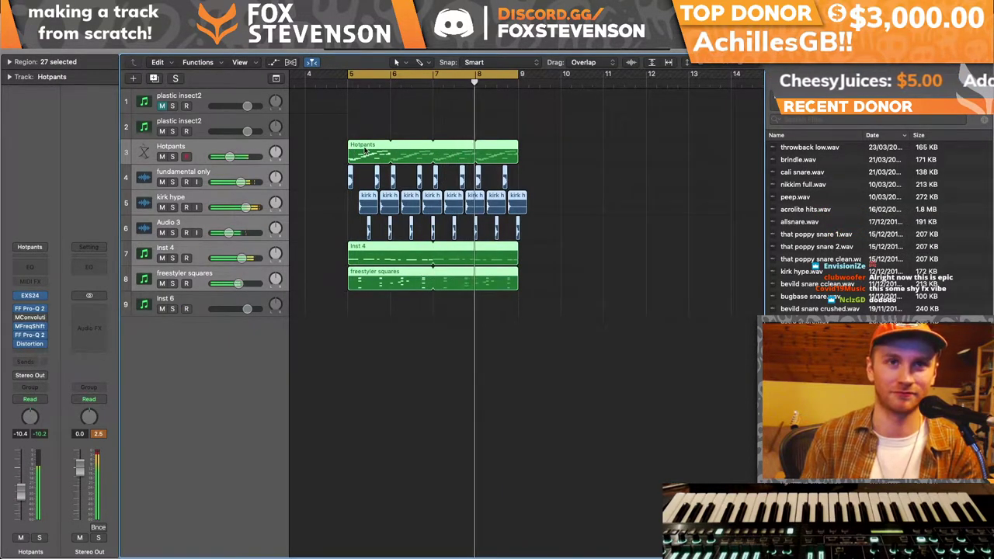
double_click(365, 257)
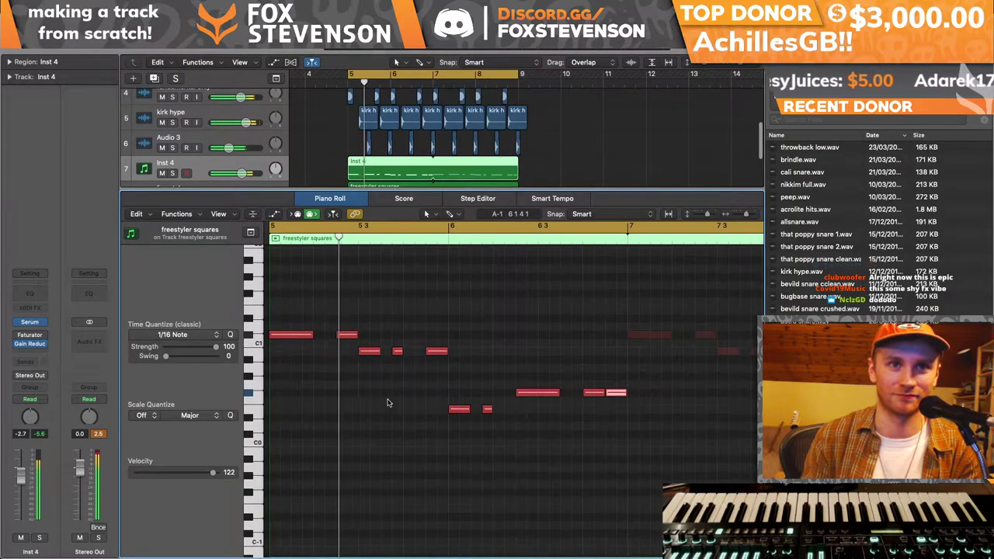
mouse_move(339, 338)
left_mouse_down()
mouse_move(352, 335)
mouse_move(325, 334)
left_mouse_up()
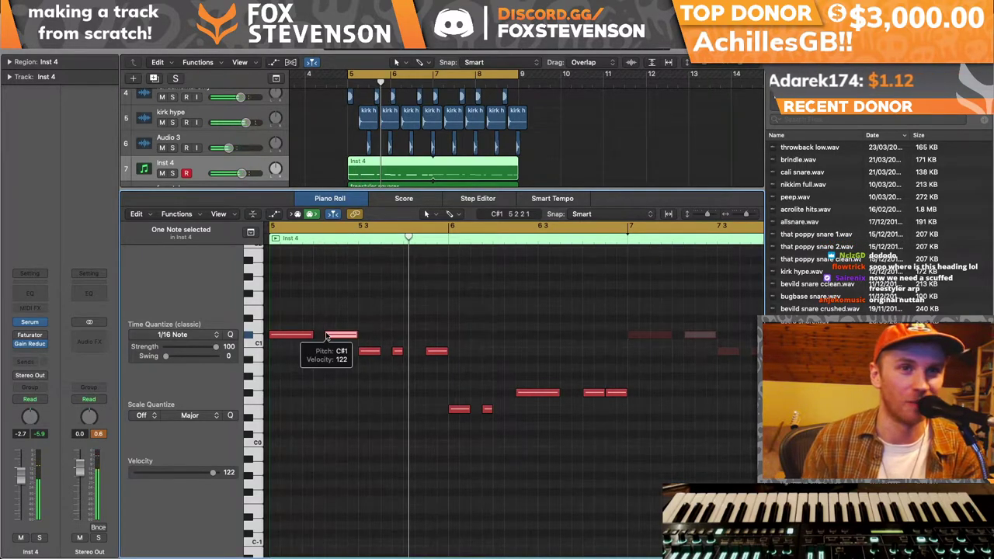
key("super+z")
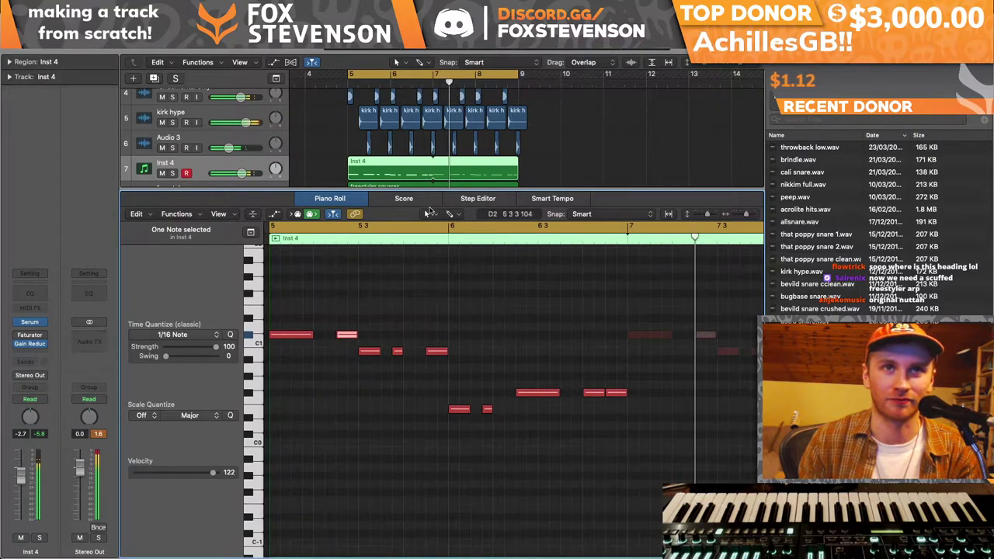
- Move all the arranged regions four bars later so that they start at bar 9
key("x")
key("x")
left_click_drag(595, 289, 536, 160)
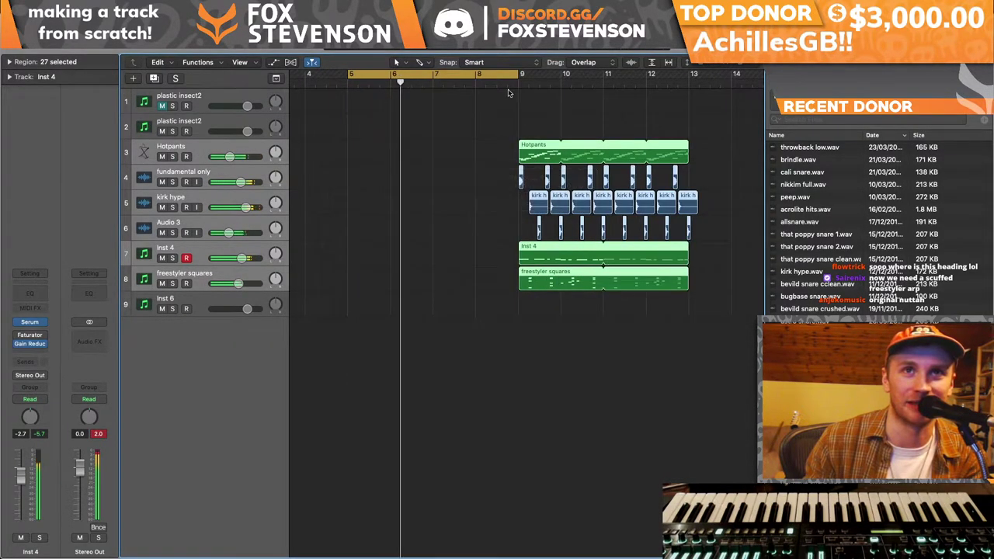
- Duplicate the Inst 4 track twice and copy its bass region to bar 1 of the first duplicate
left_click(241, 244)
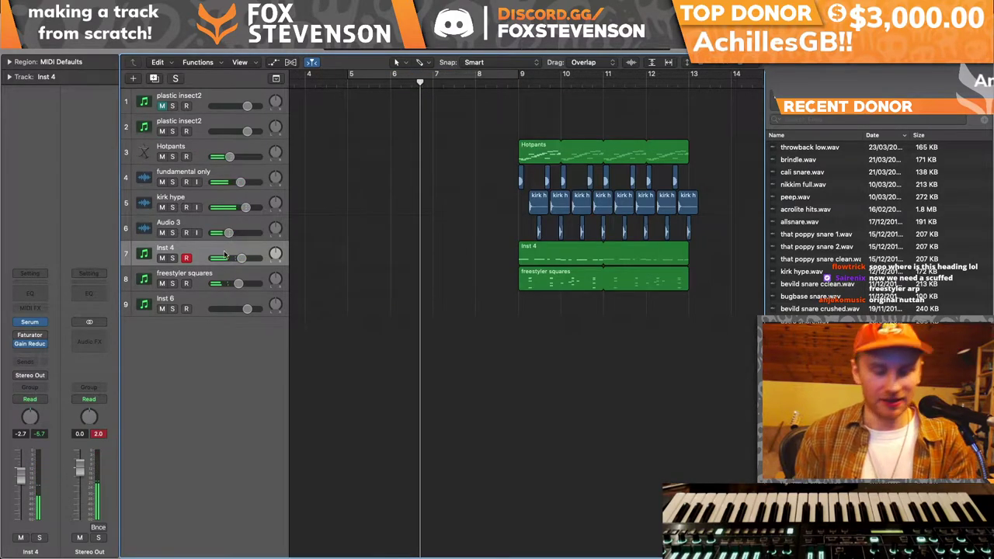
key("super+d")
left_click_drag(544, 257, 301, 281)
key("super+d")
left_click(336, 281)
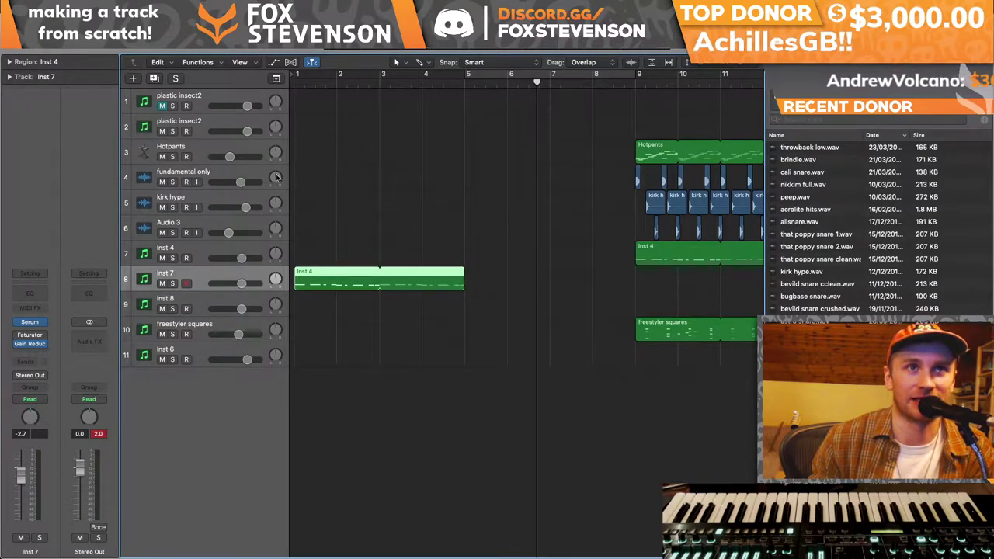
- Set the cycle range to bars 1 to 5 and play the copied bass region on Inst 7
left_click_drag(302, 81, 467, 77)
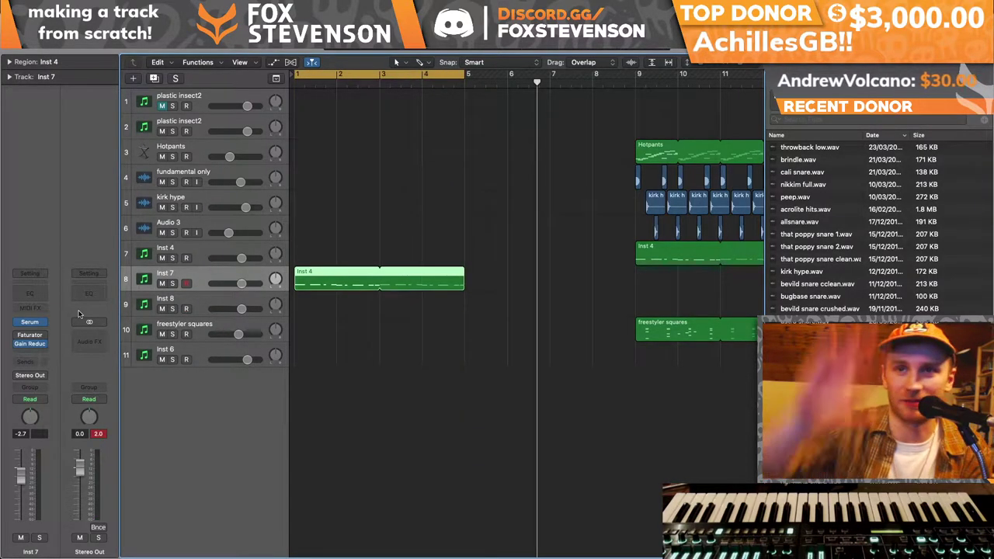
key("space")
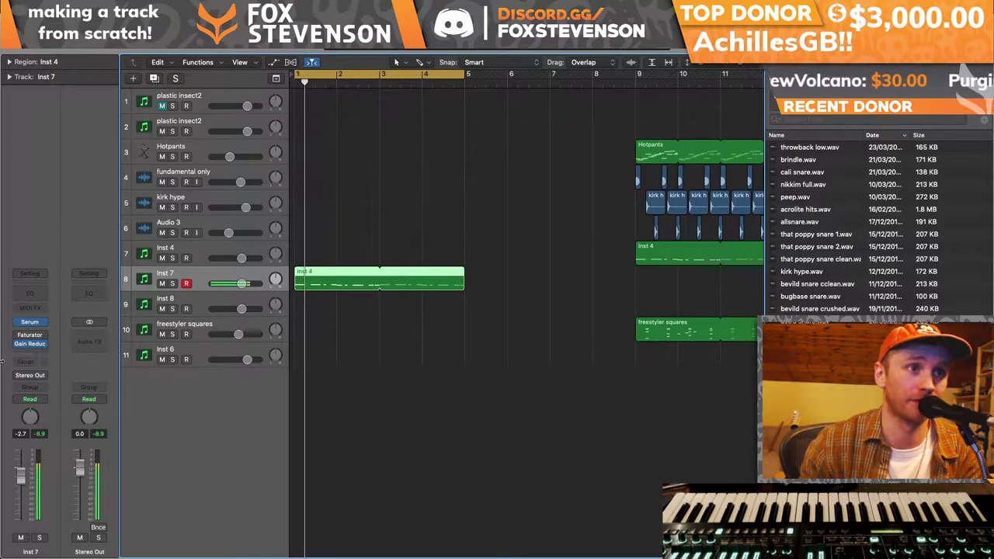
left_click(143, 281)
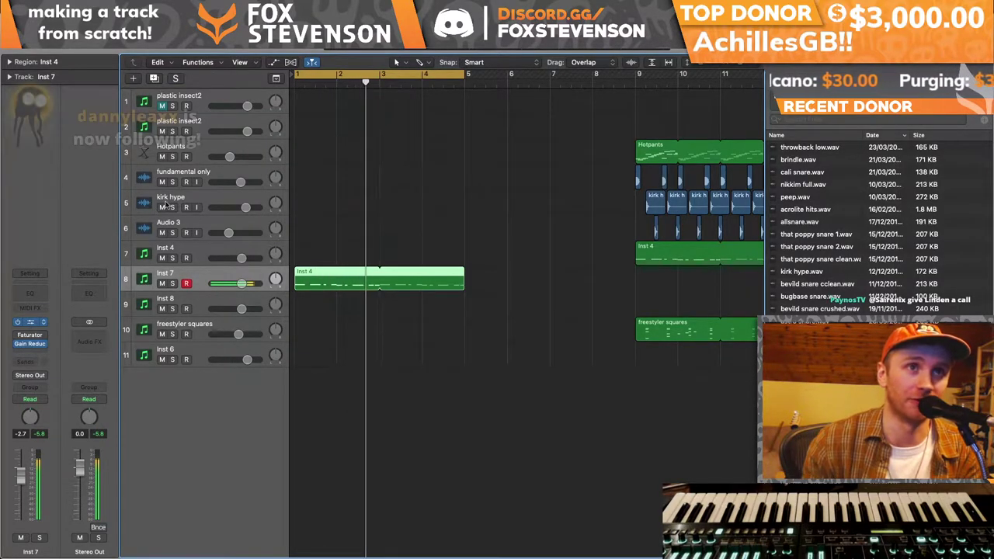
- In the Serum on Inst 7, turn off Osc A, set Osc B's warp mode to Sync Window and lower the start of the LFO 1 curve
left_click(240, 113)
left_click(240, 113)
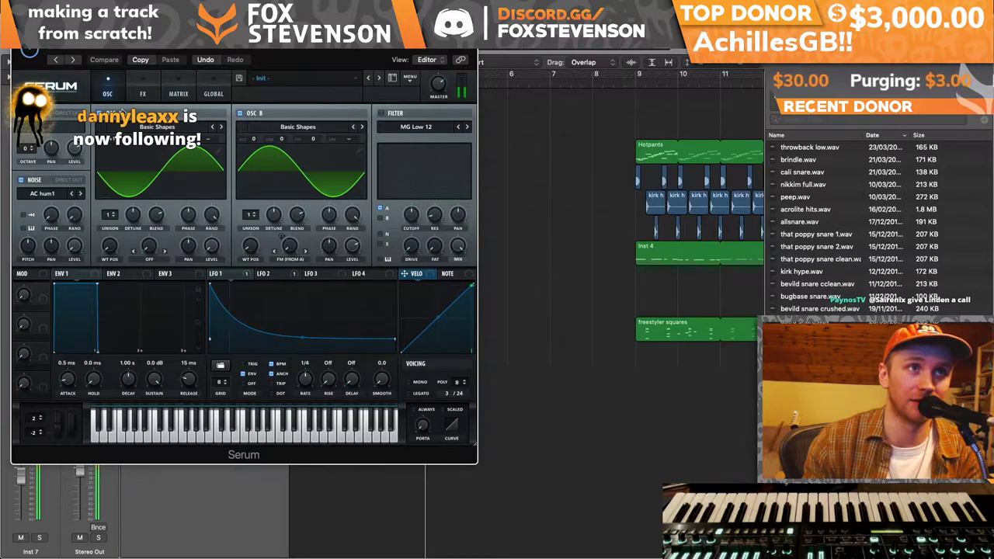
left_click(289, 257)
left_click(288, 271)
left_click(290, 258)
left_click(308, 298)
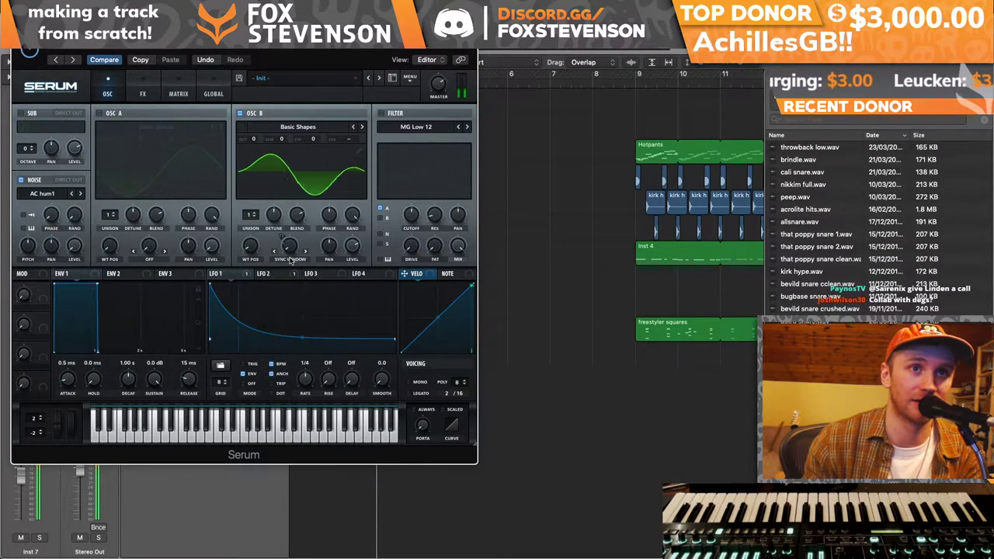
left_click(289, 257)
left_click(269, 321)
scroll(199, 306, "down", 2)
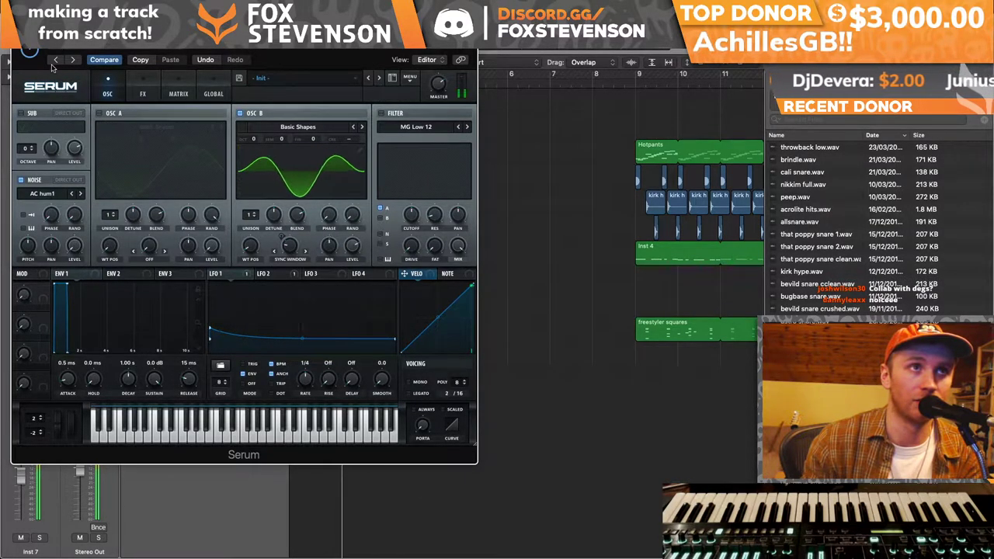
left_click(29, 51)
- Loop the Inst 7 bass region up to beat 4 of bar 8
left_click_drag(454, 273, 637, 280)
scroll(619, 219, "right", 5)
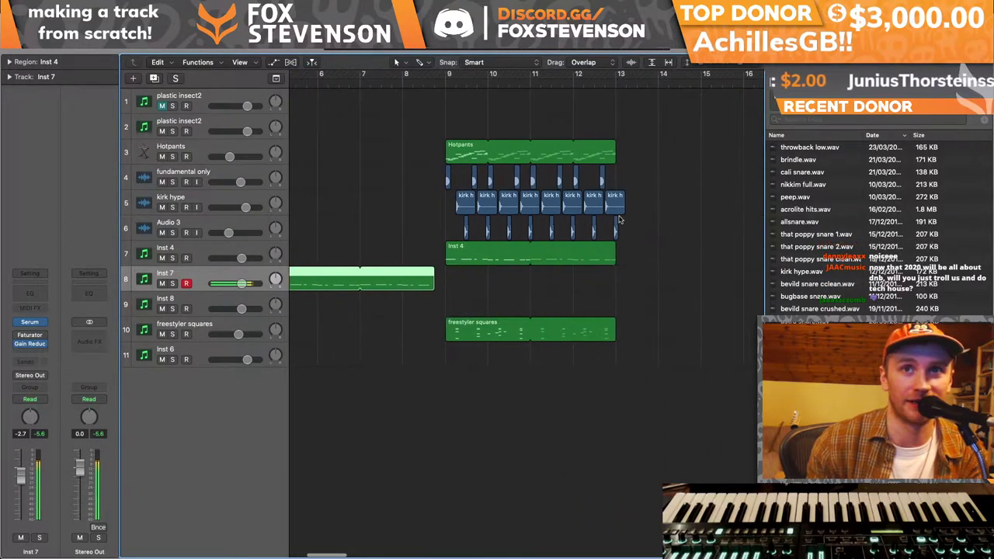
- Copy the last kirk hype hit and the split-off final beat of Hotpants to beat 4 of bar 8, and extend the cycle range to bar 9
left_click(618, 206)
left_click(618, 225)
left_click(615, 201)
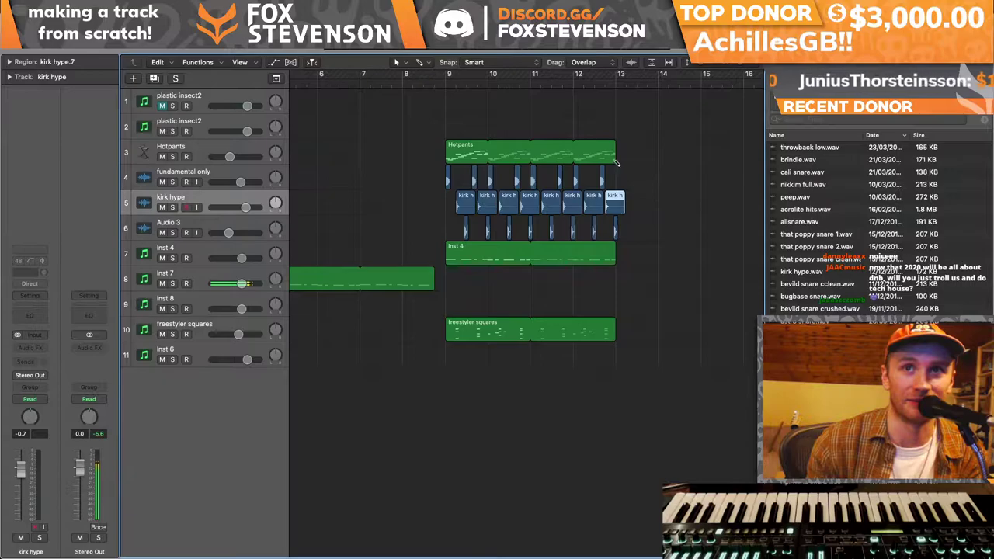
left_click(432, 64)
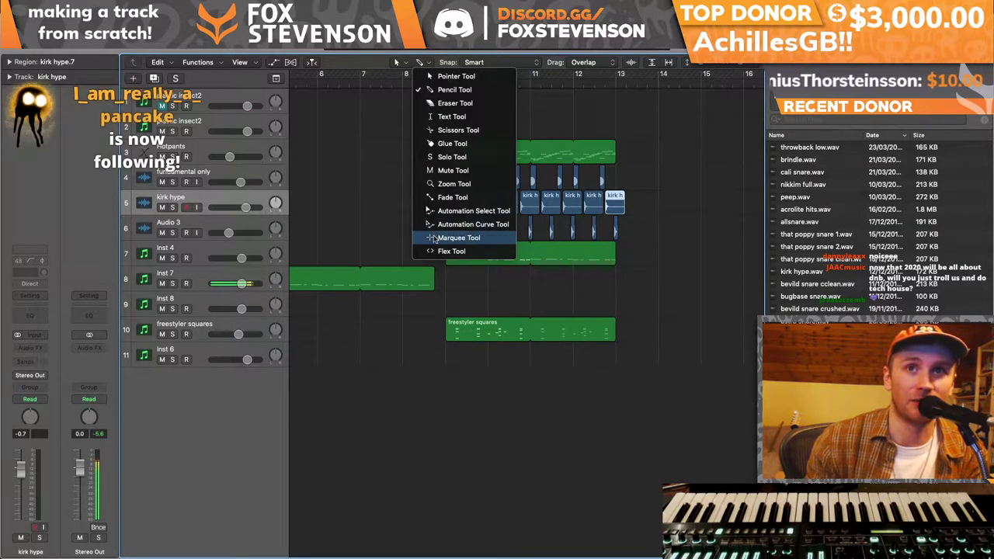
left_click(442, 236)
left_click(608, 147, "shift")
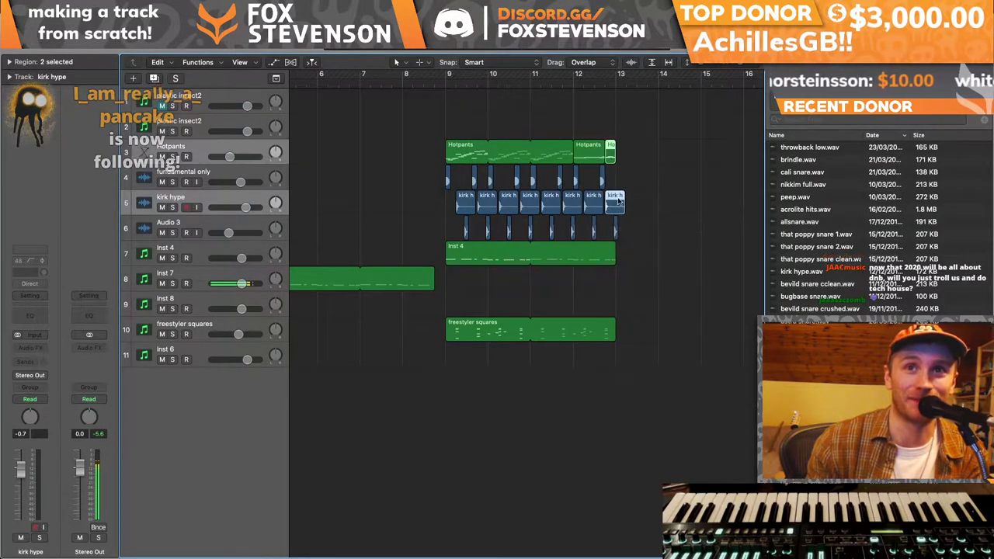
left_click_drag(618, 208, 453, 214)
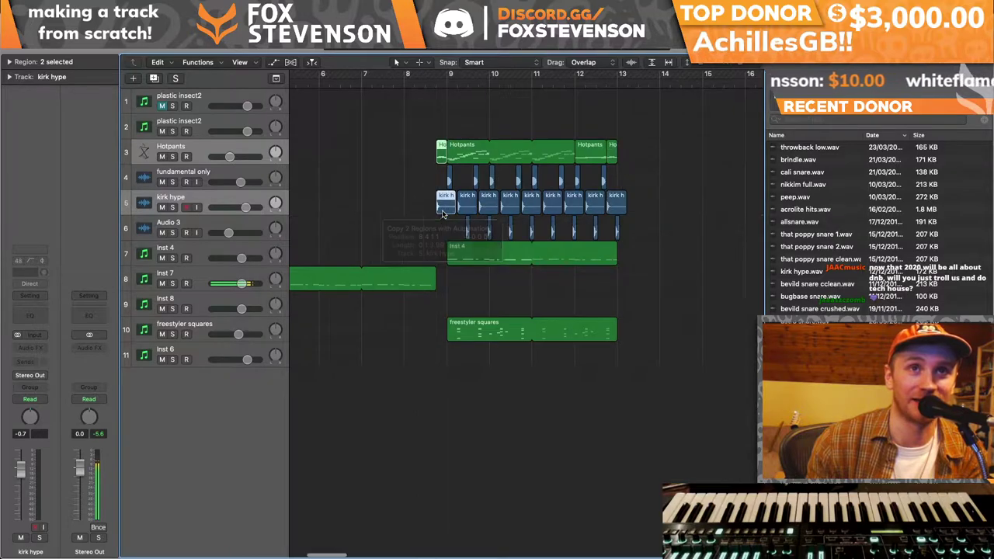
scroll(619, 122, "left", 5)
left_click_drag(437, 75, 605, 77)
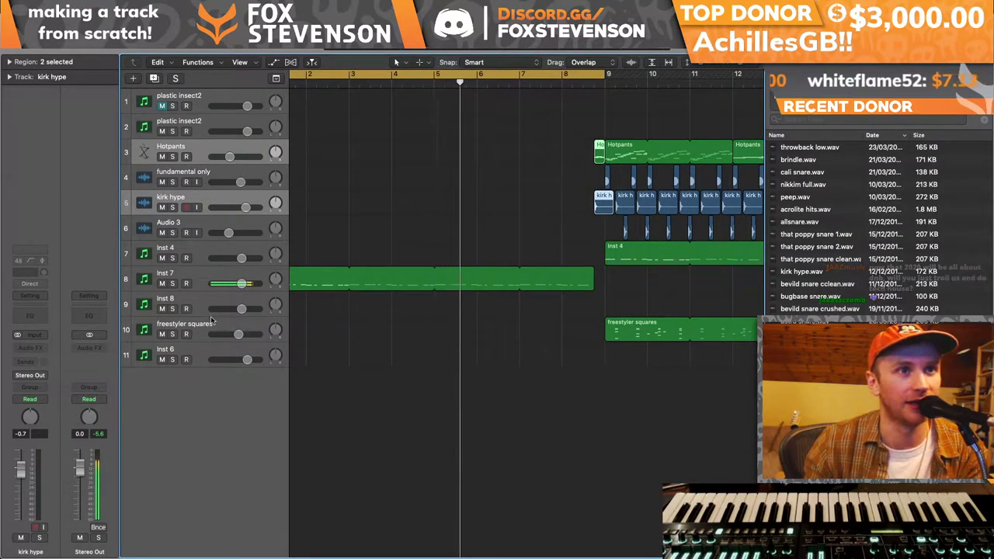
- Add an instrument track below Inst 6, load the Keys setting coast ish keys and raise its volume to 6.0 dB
left_click(159, 278)
double_click(155, 391)
left_click(29, 286)
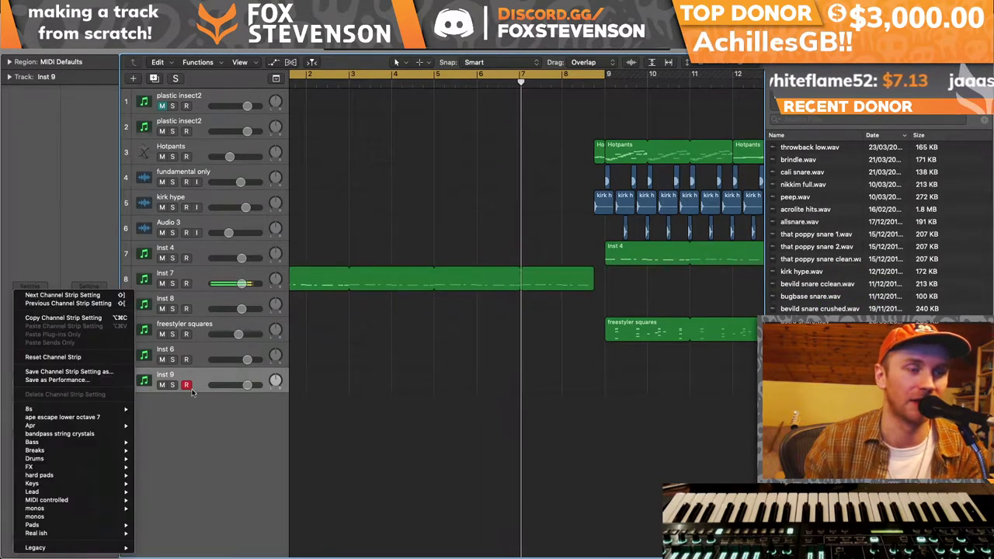
left_click(517, 122)
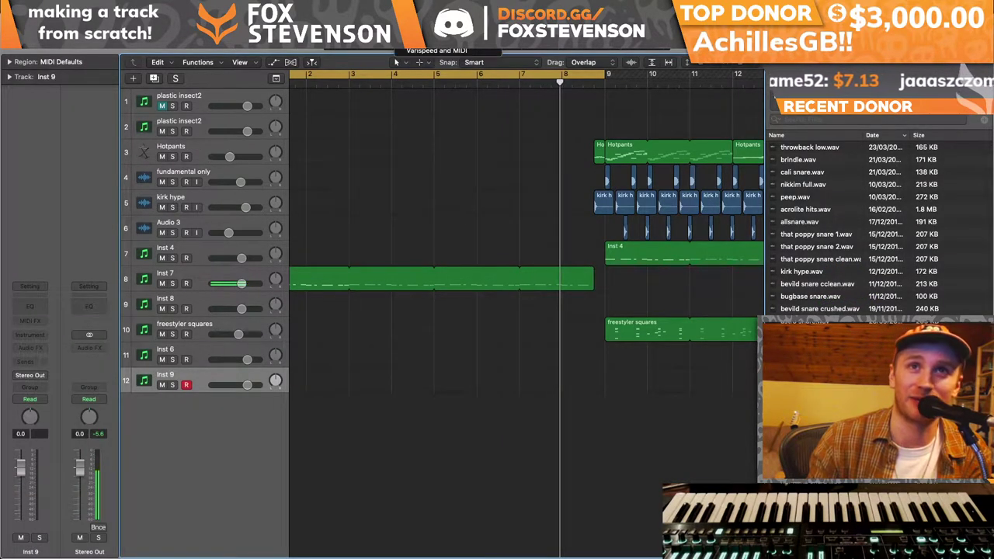
key("Return")
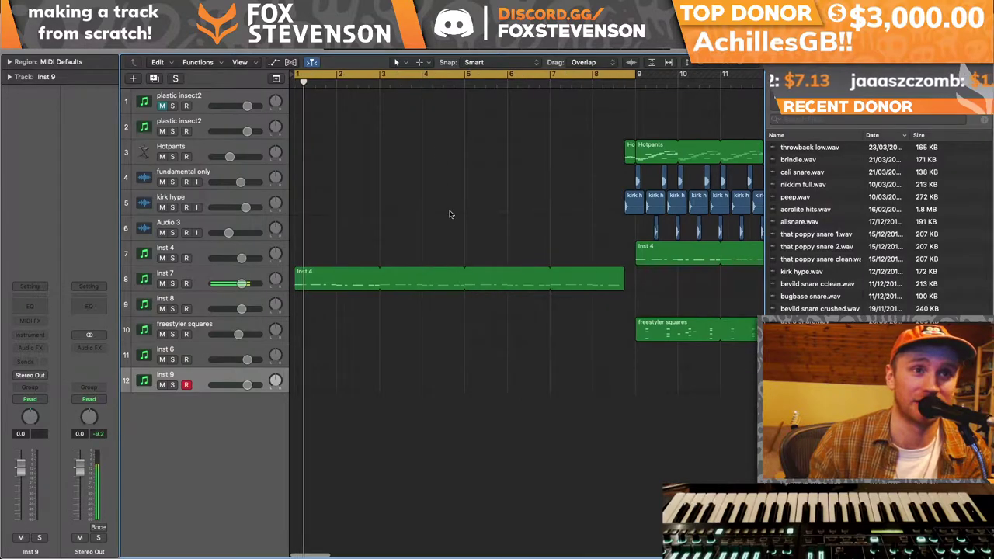
left_click(42, 288)
mouse_move(70, 488)
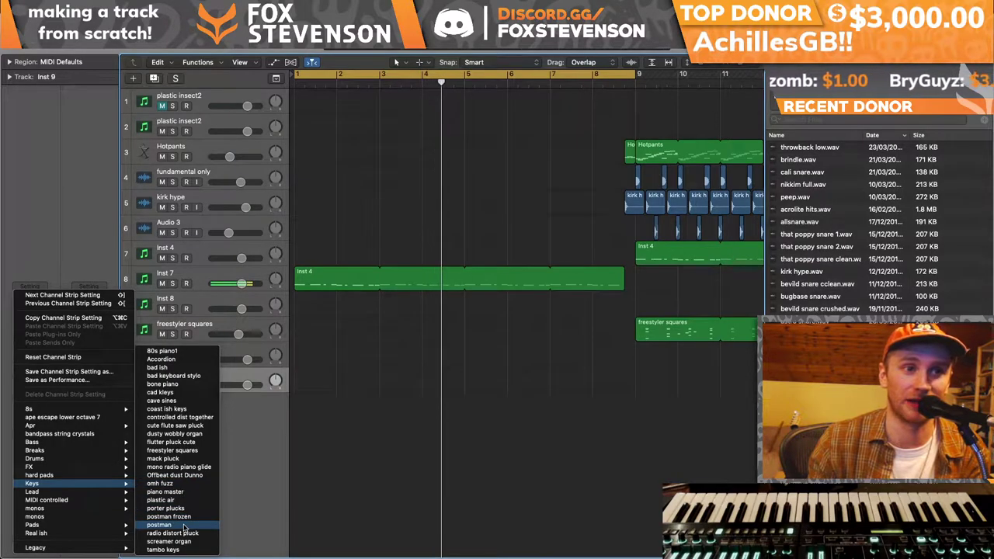
left_click(182, 417)
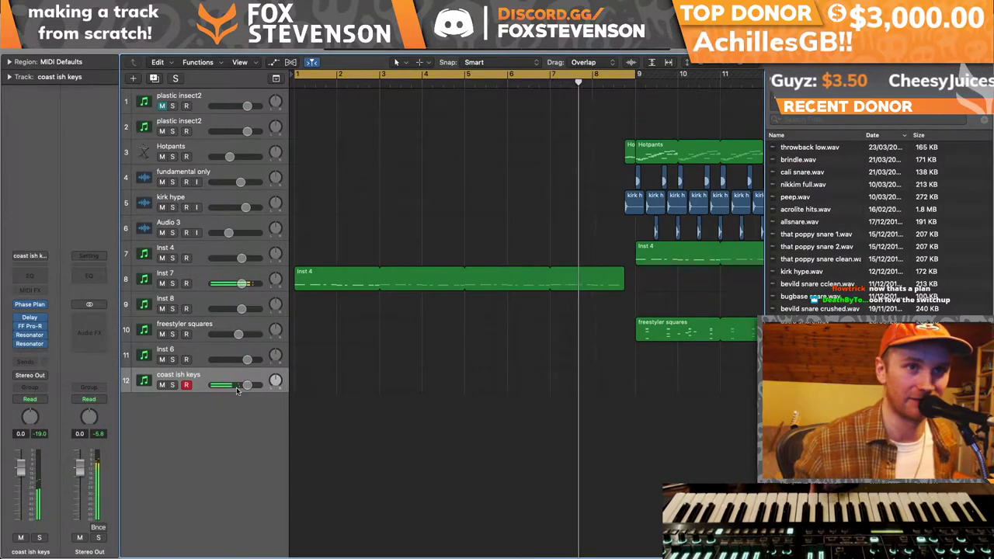
left_click_drag(247, 379, 317, 380)
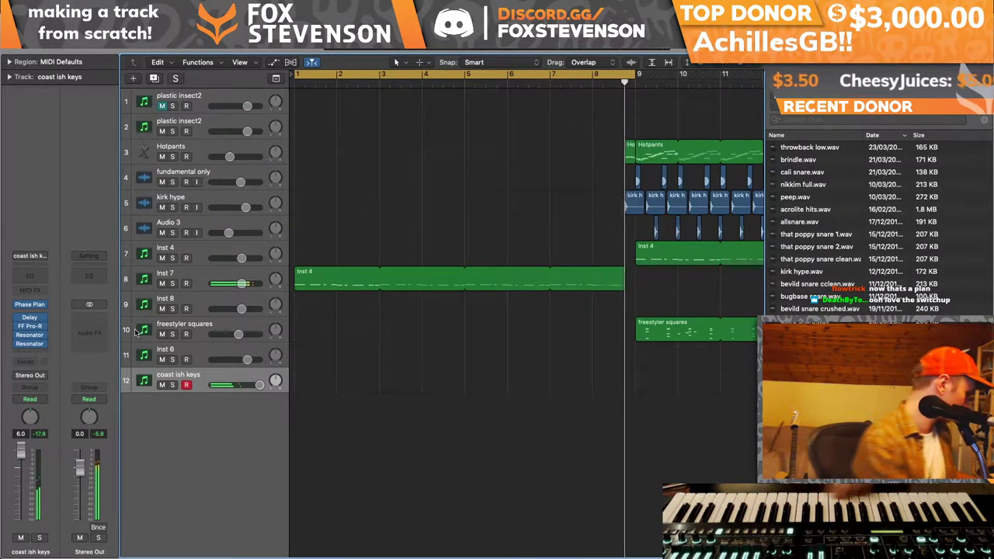
- Set the cycle range to bars 1 to 5 and play the intro bass to try out the keys over it
key("Return")
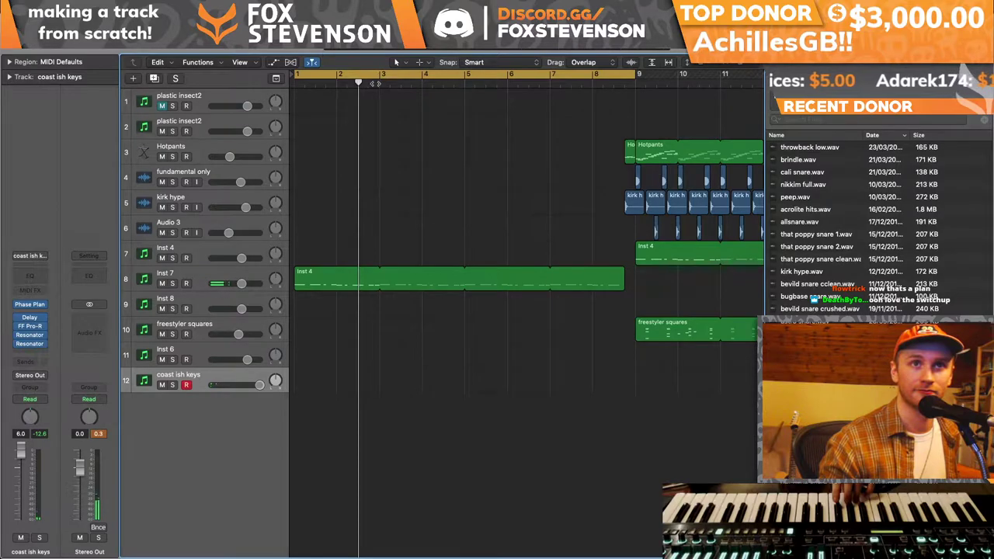
left_click(375, 77)
left_click(425, 81)
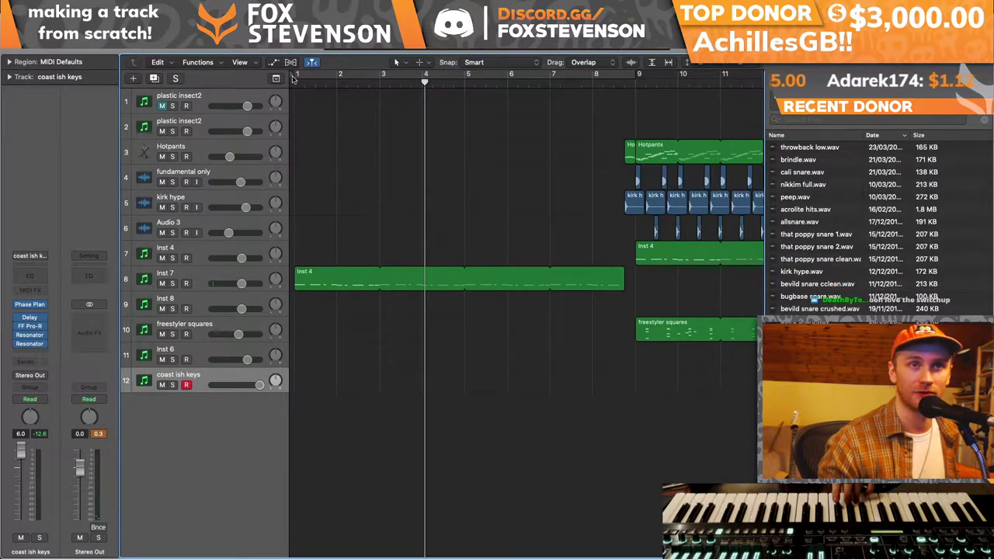
left_click_drag(305, 78, 417, 74)
key("space")
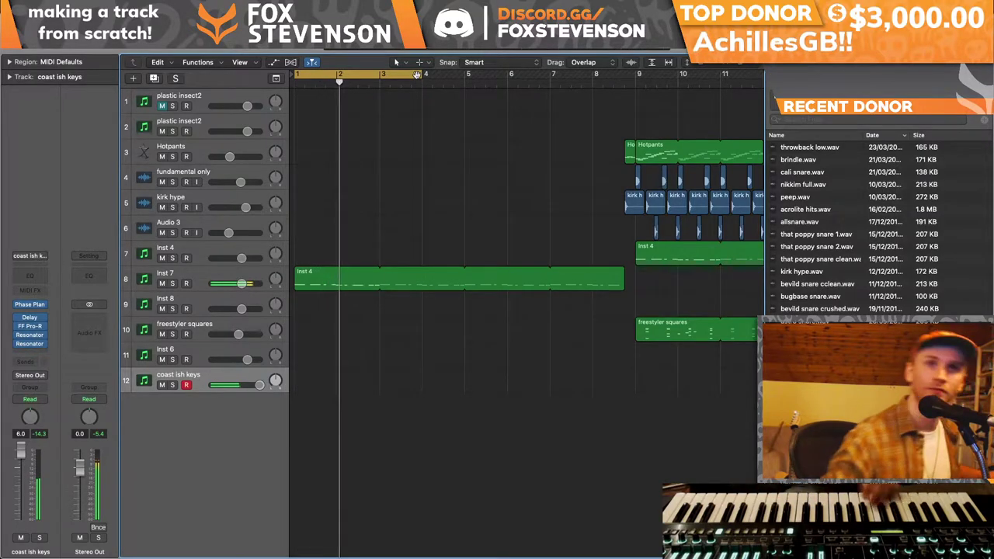
left_click_drag(454, 74, 466, 74)
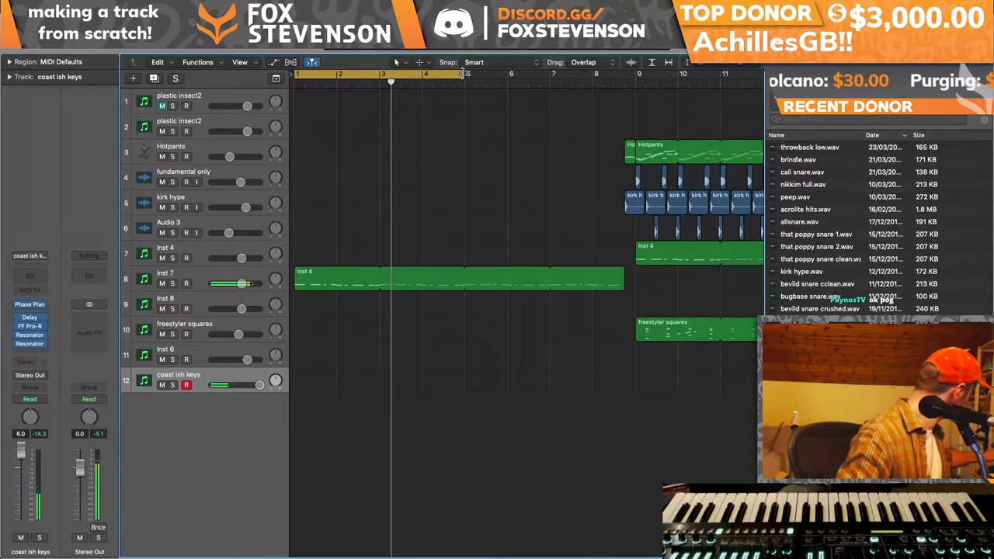
- Record a two-bar melody on the coast ish keys track and loop the region to bar 5
key("space")
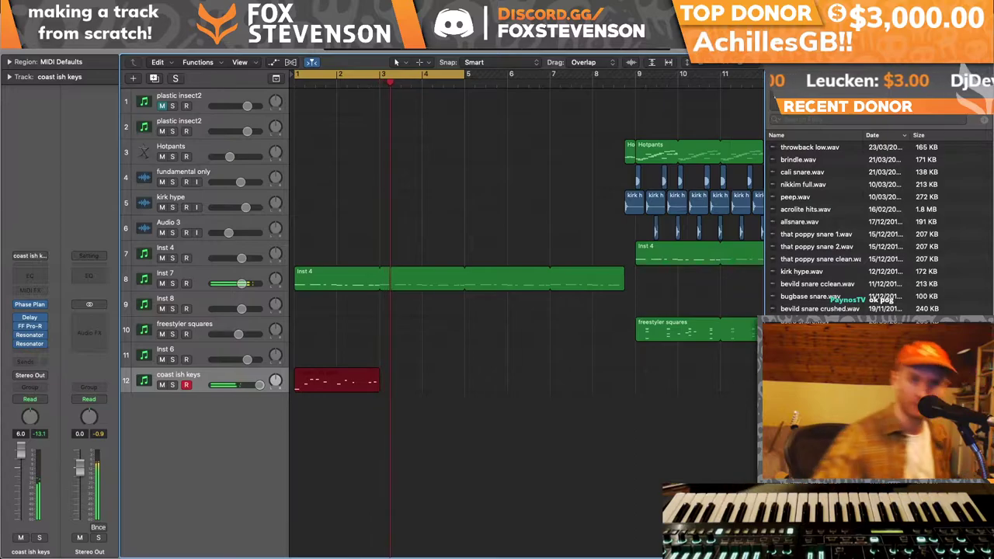
key("space")
key("Return")
key("space")
left_click_drag(380, 373, 464, 374)
- Select all notes of the coast ish keys region in the Piano Roll and look over the mixer
key("e")
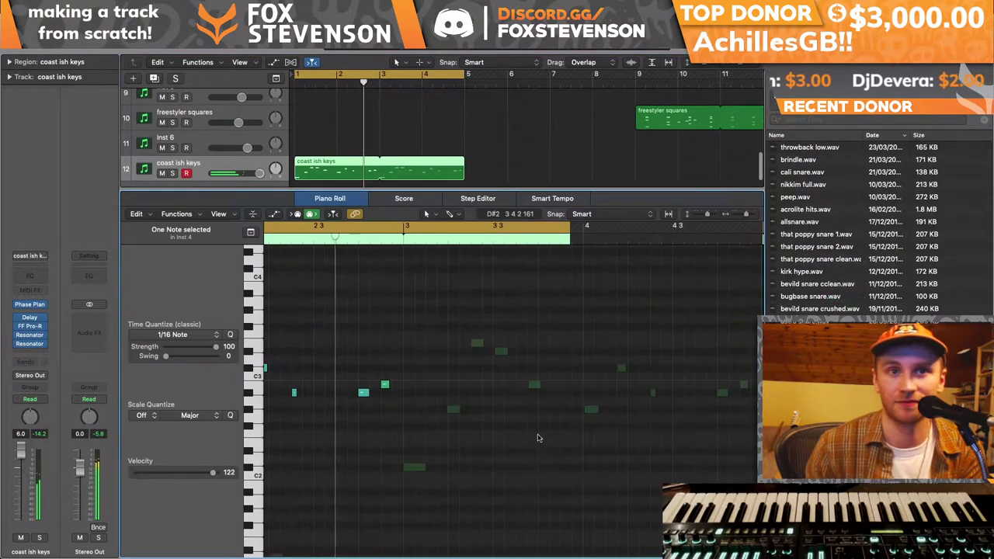
key("super+a")
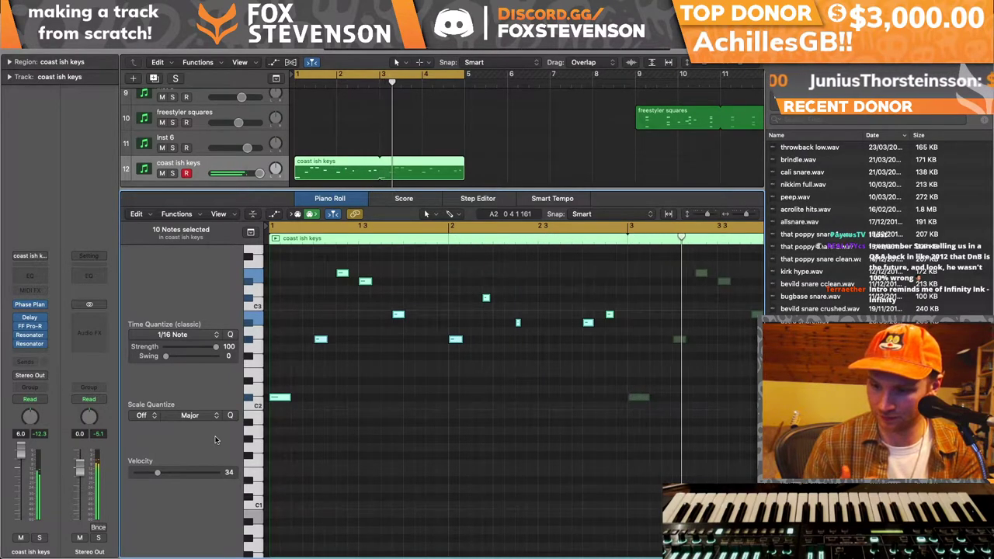
scroll(447, 461, "left", 5)
key("x")
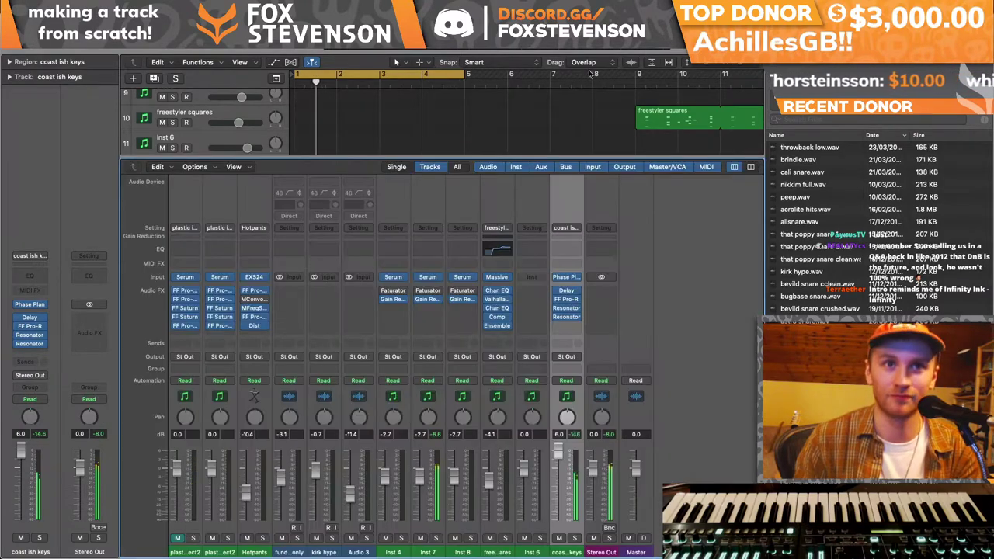
key("x")
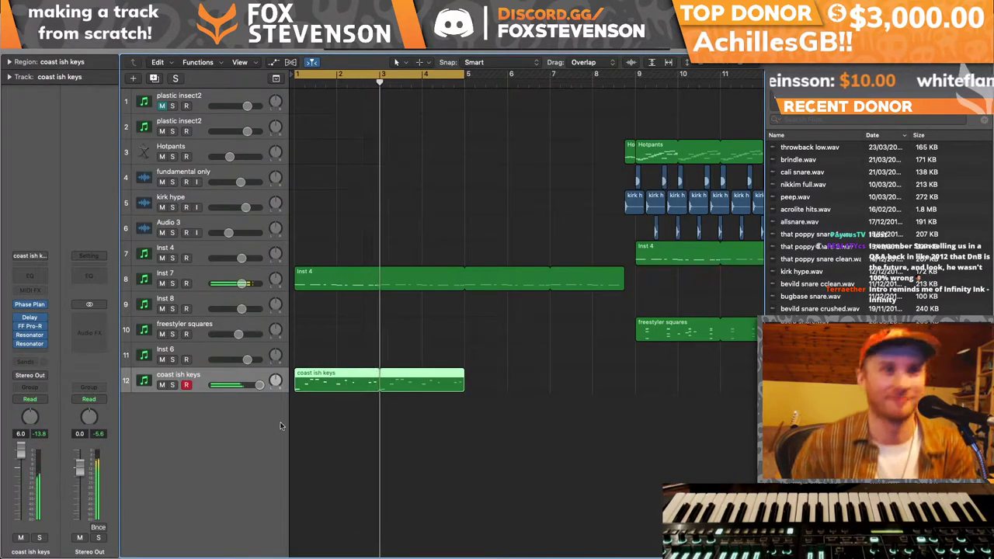
- Add an instrument track below coast ish keys and load the Lead setting something lead
double_click(216, 425)
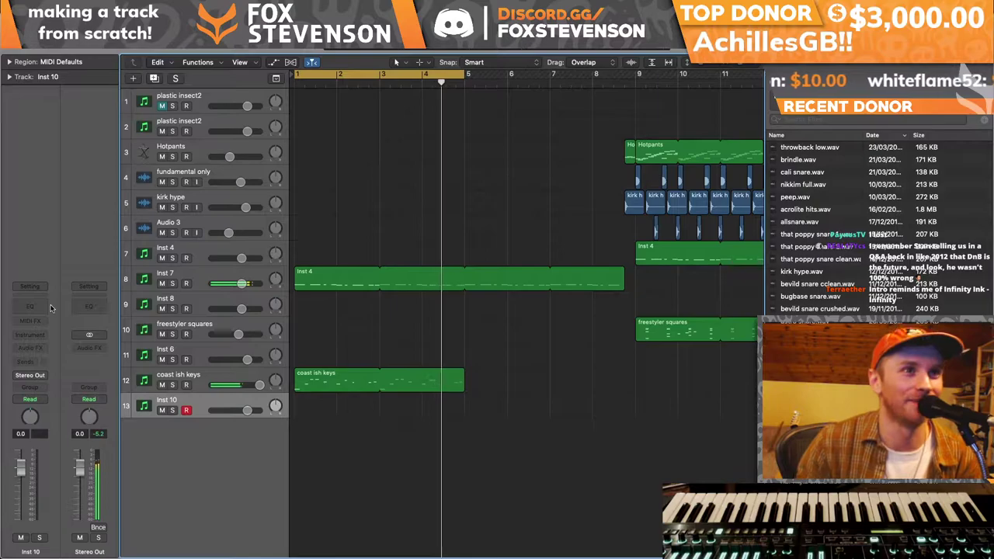
left_click(30, 287)
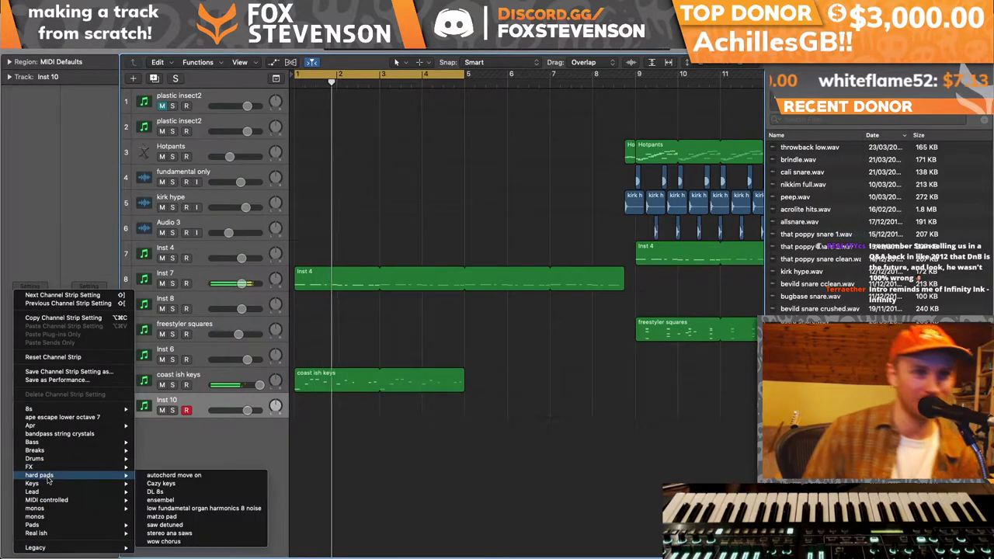
mouse_move(106, 462)
mouse_move(73, 444)
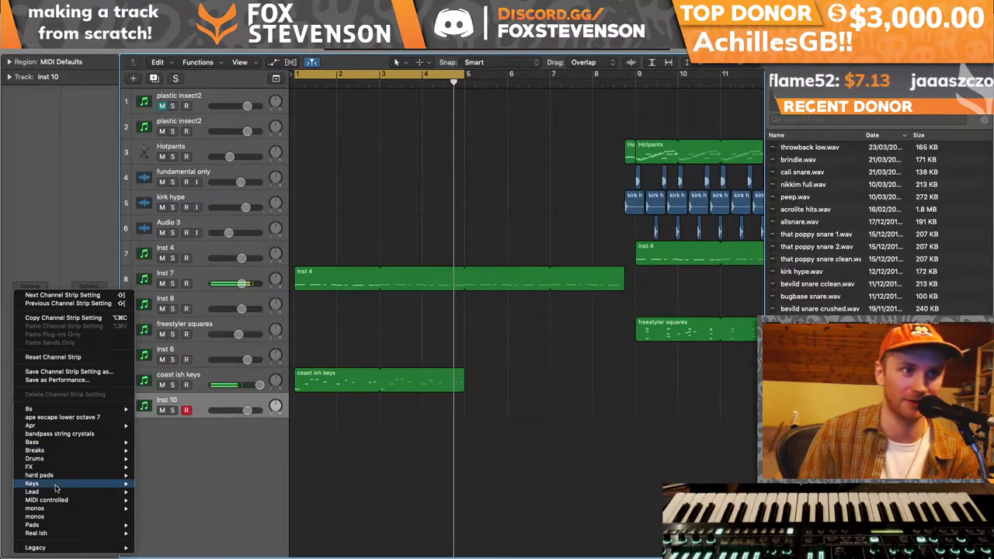
mouse_move(57, 492)
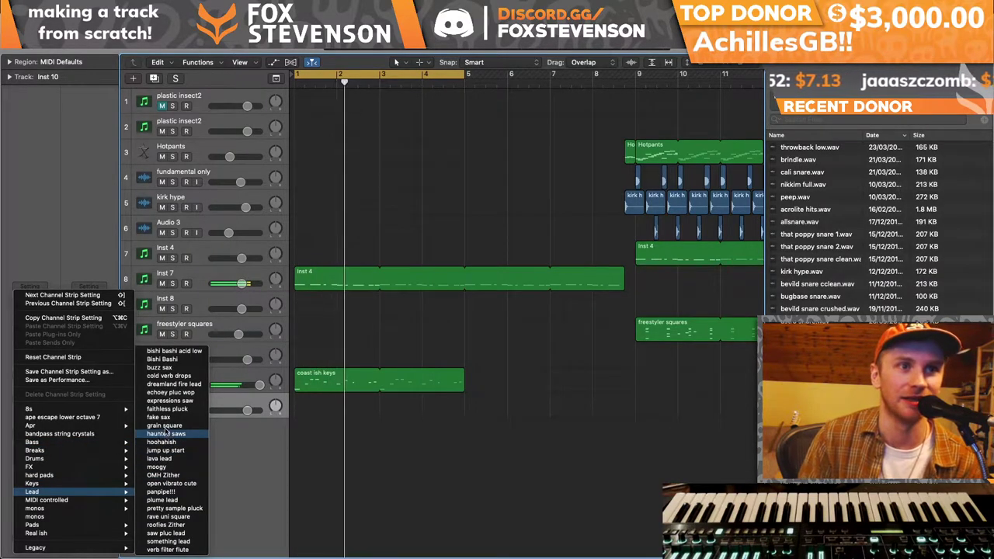
left_click(194, 542)
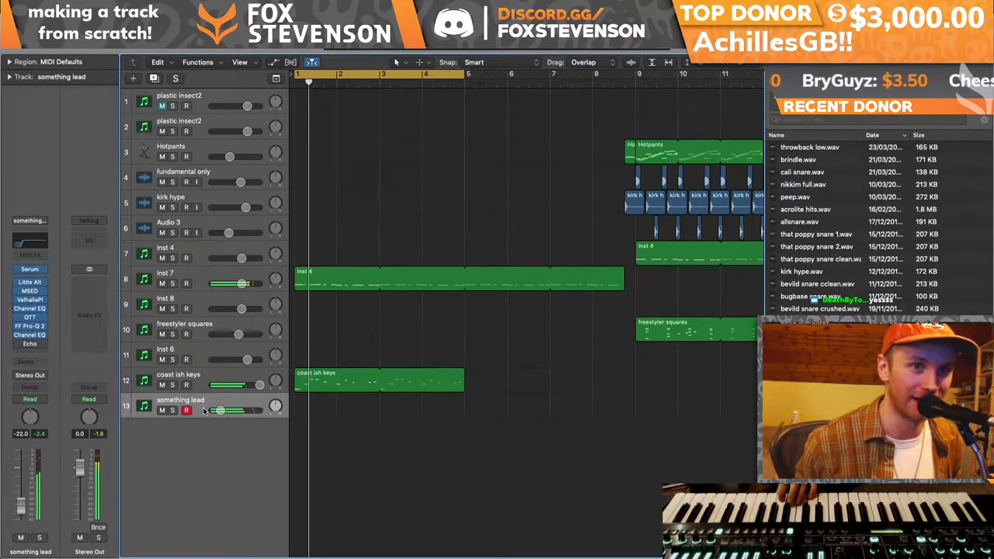
- Lower the out gain of the OTT on the something lead track to about 0 dB
left_click(30, 317)
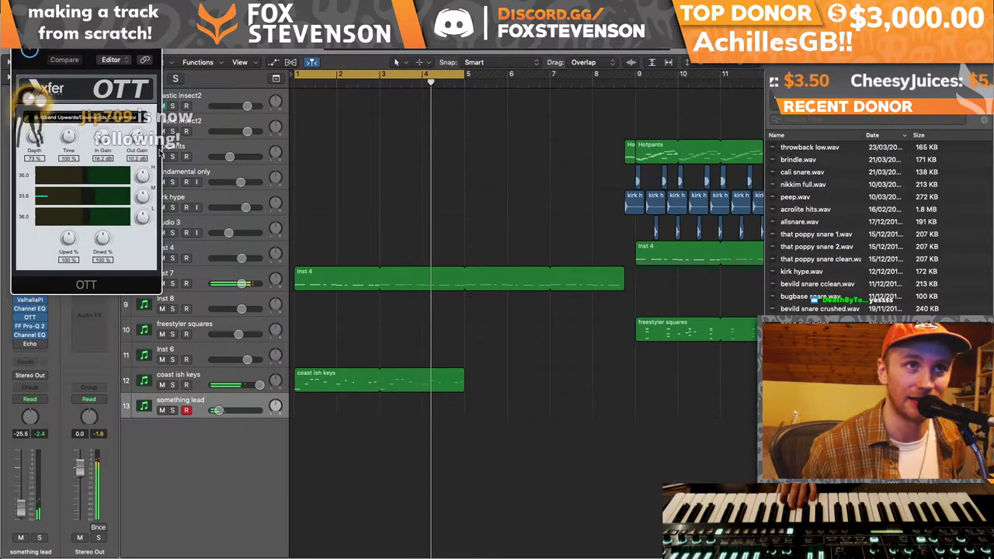
left_click_drag(137, 155, 138, 160)
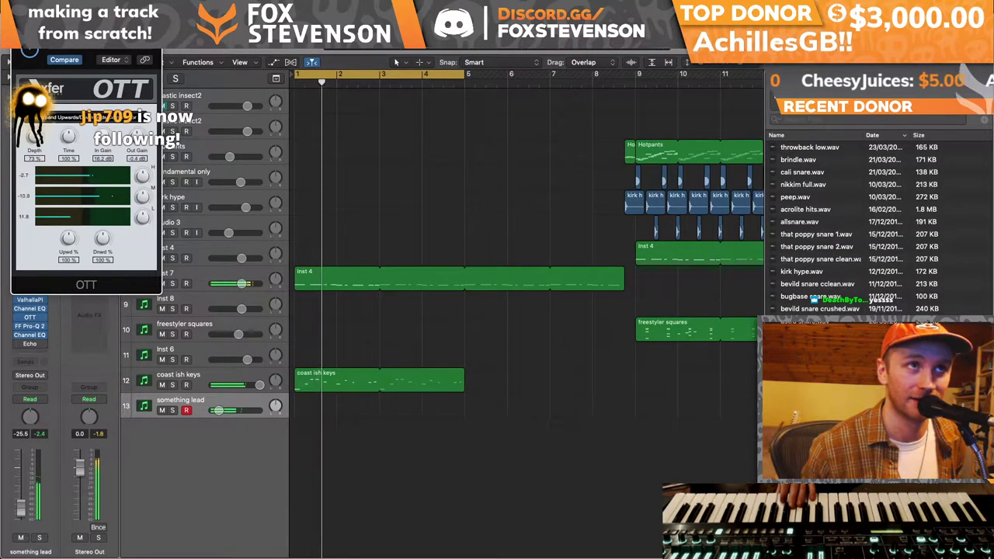
key("super+w")
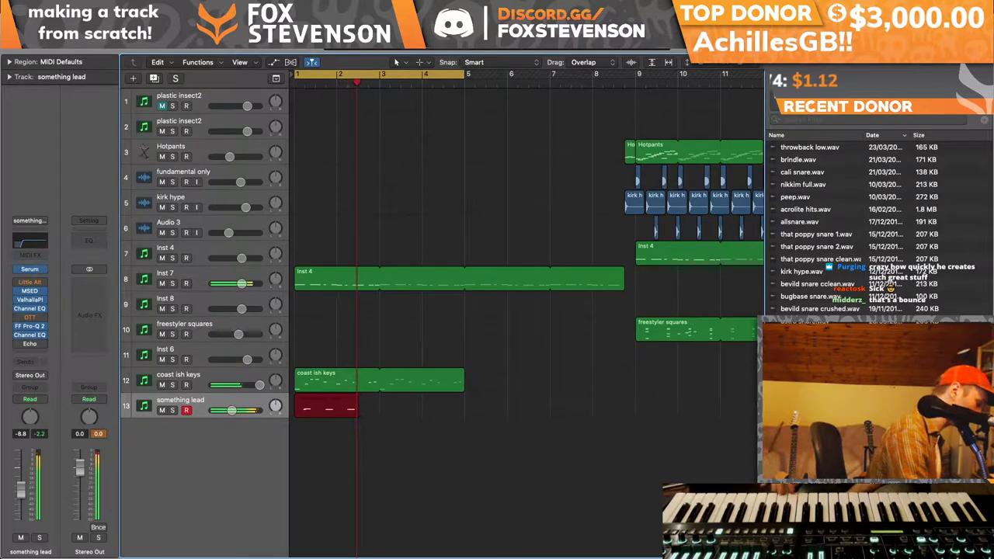
- Record a two-bar lead phrase on the something lead track and check its Serum settings
key("space")
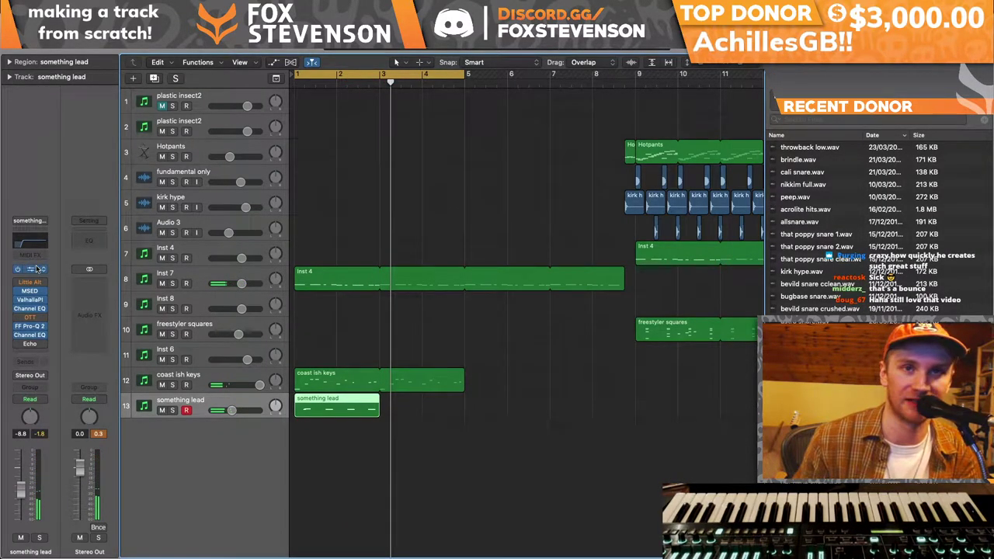
key("v")
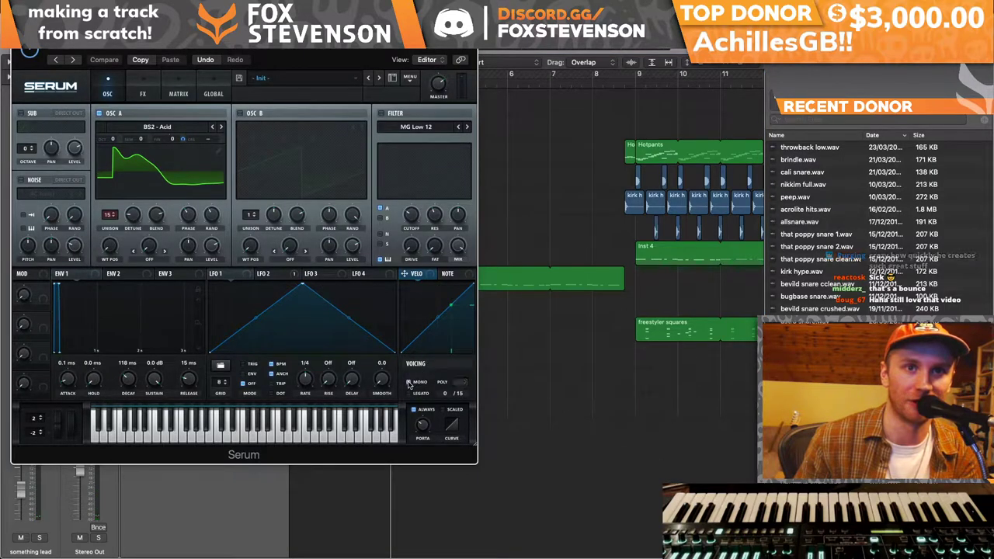
key("v")
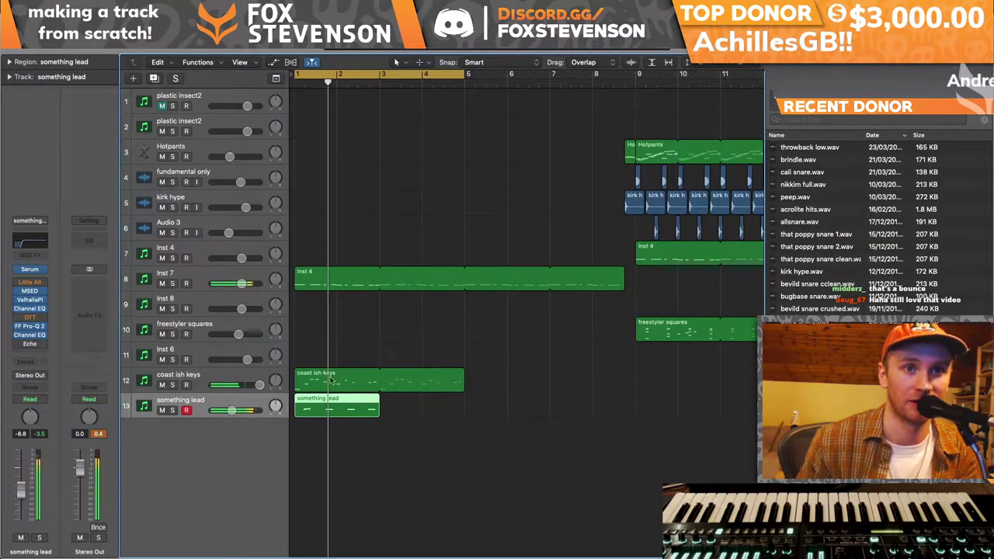
- In the something lead region, move each note pair so its short lower note starts exactly on beats 2 and 4 of both bars
double_click(333, 412)
left_click_drag(667, 463, 318, 341)
left_click_drag(315, 385, 320, 385)
left_click(422, 396)
left_click_drag(414, 401, 410, 402)
left_click(504, 400)
left_click_drag(503, 404, 498, 404)
left_click(601, 386)
left_click_drag(591, 403, 586, 402)
scroll(412, 396, "up", 5)
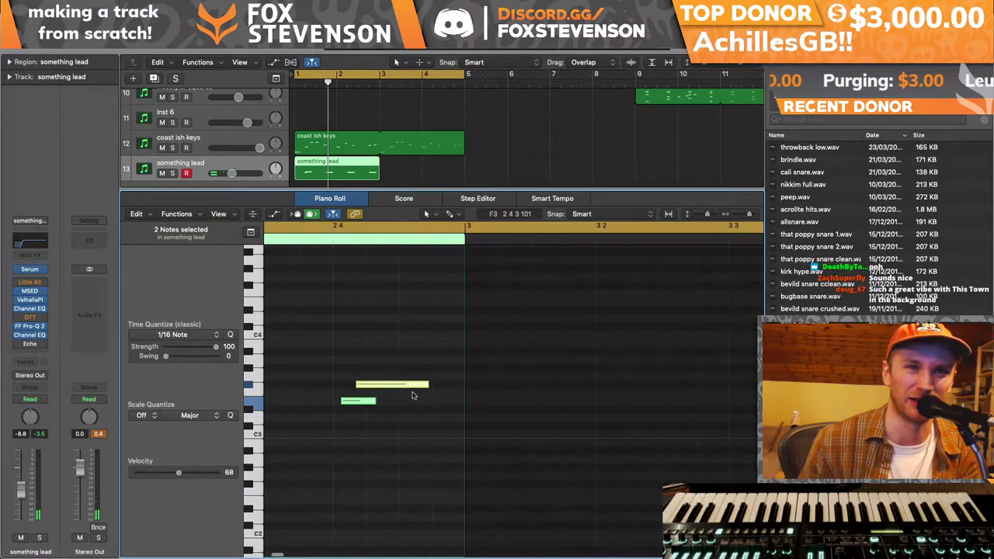
left_click_drag(362, 408, 345, 406)
- Play the something lead region and shorten the long upper notes of its note pairs
key("space")
left_click(261, 238)
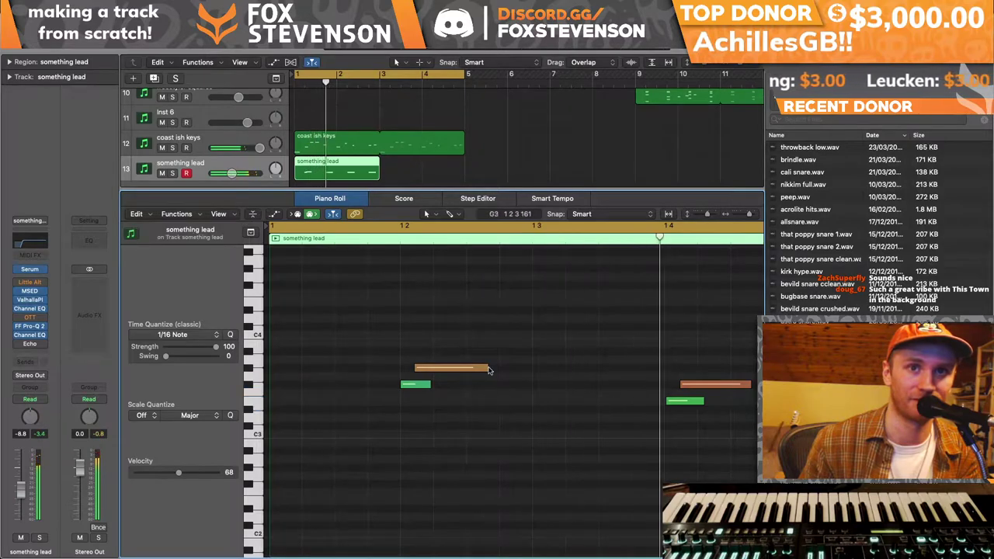
left_click_drag(483, 368, 463, 370)
scroll(361, 382, "right", 5)
left_click_drag(314, 386, 296, 387)
left_click_drag(578, 386, 557, 386)
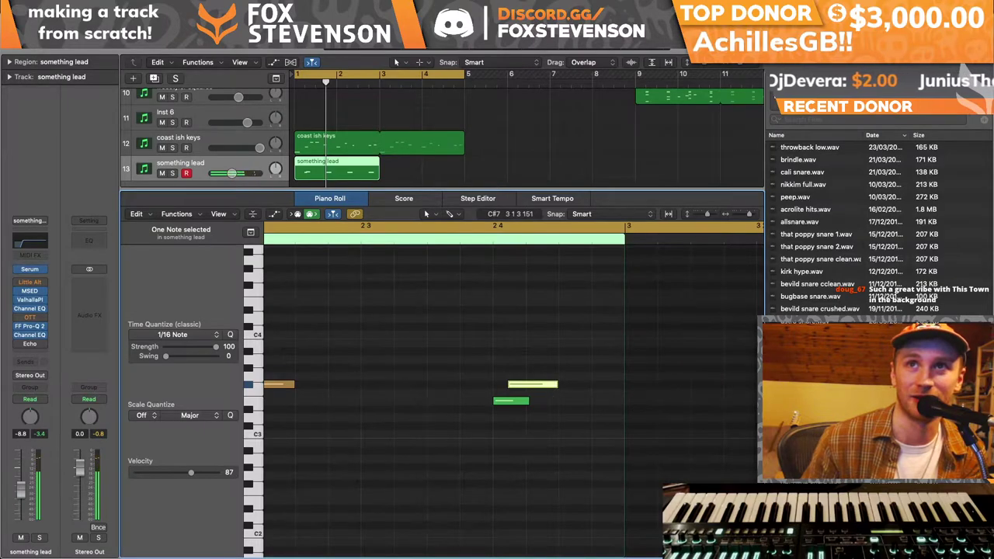
- Lower the something lead track's volume to -18.0 dB and loop its region to bar 5
key("x")
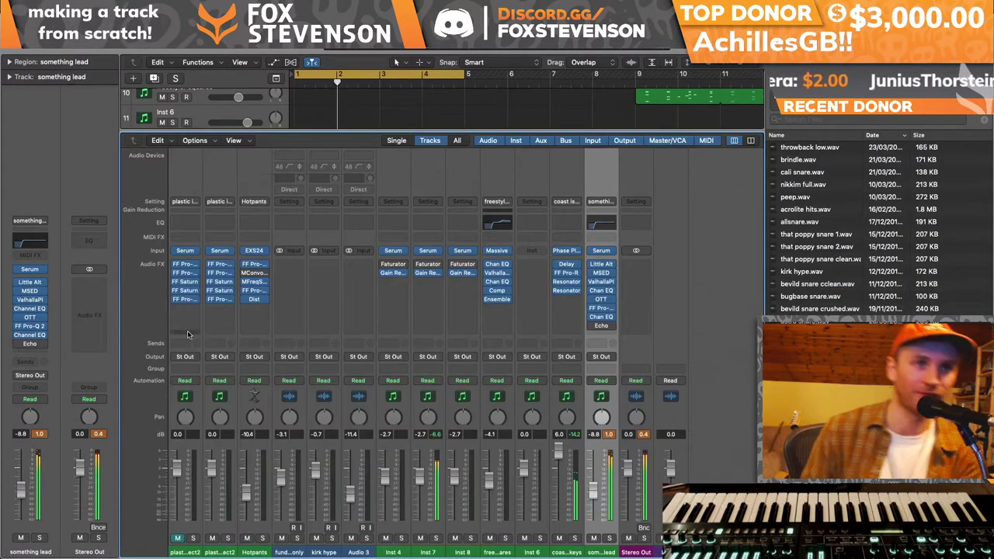
key("x")
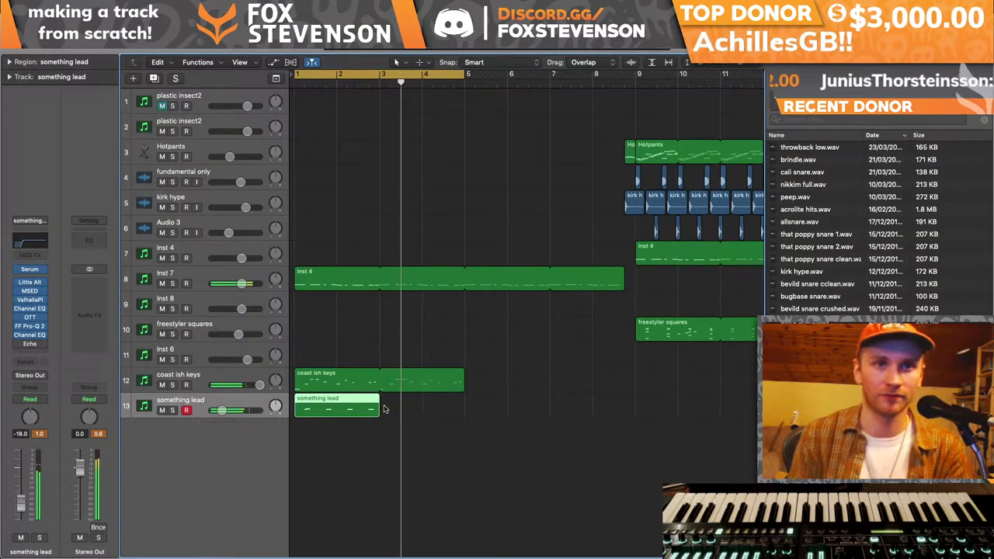
left_click_drag(384, 410, 465, 410)
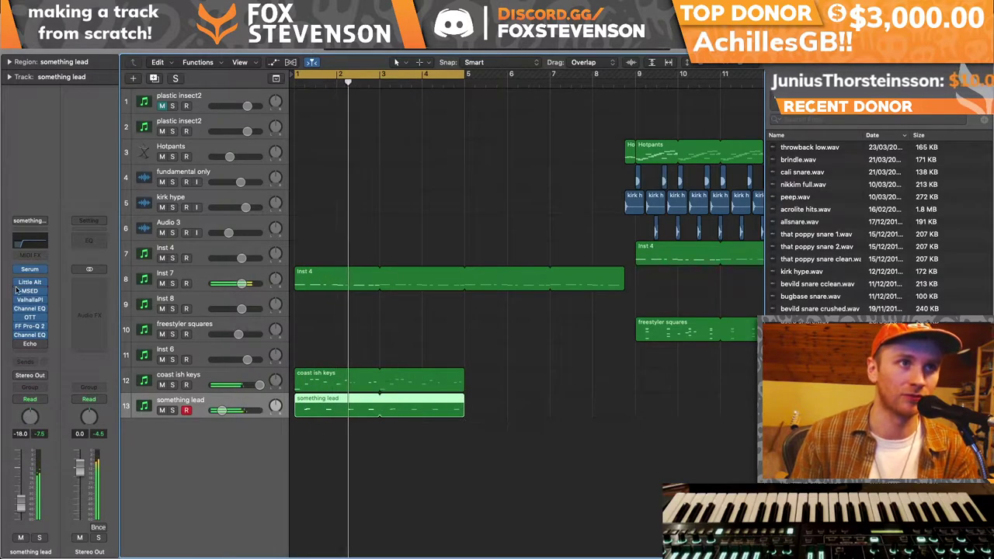
- Set the ValhallaPlate reverb on something lead to a 38.4% mix with a 0.8 s decay
left_click(29, 299)
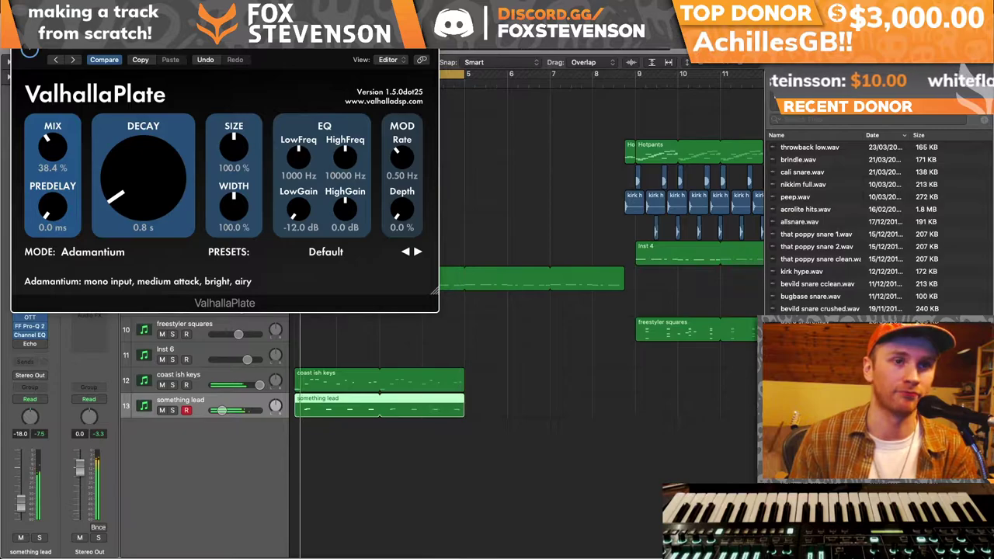
left_click(29, 49)
- Add a software instrument track below something lead and load the bone piano channel strip setting from the Keys presets
double_click(204, 443)
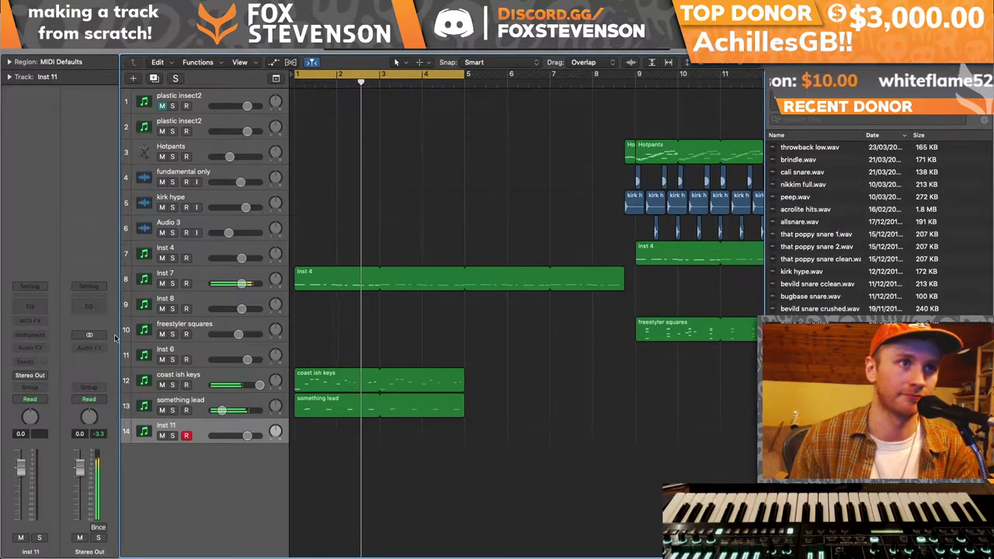
left_click(29, 286)
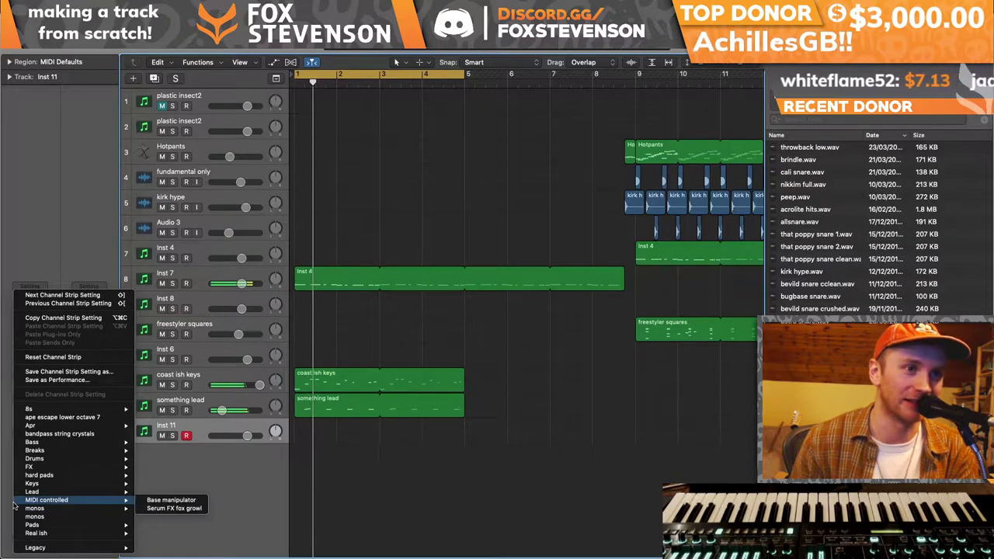
mouse_move(32, 485)
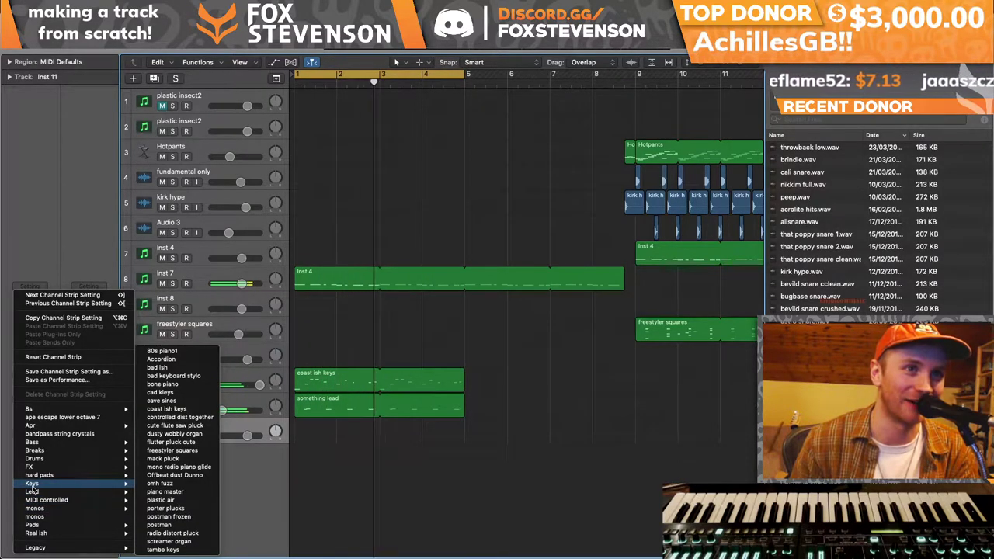
mouse_move(71, 490)
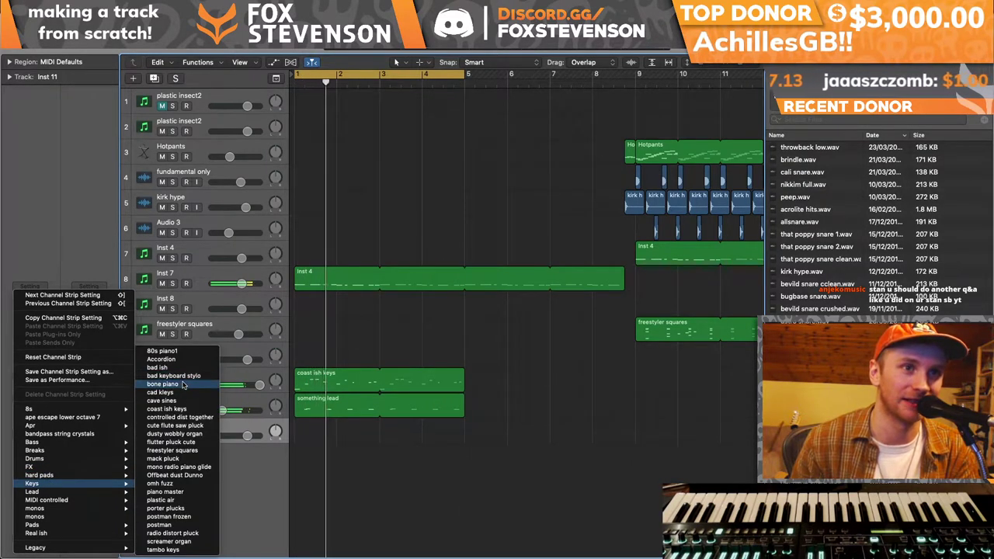
left_click(181, 385)
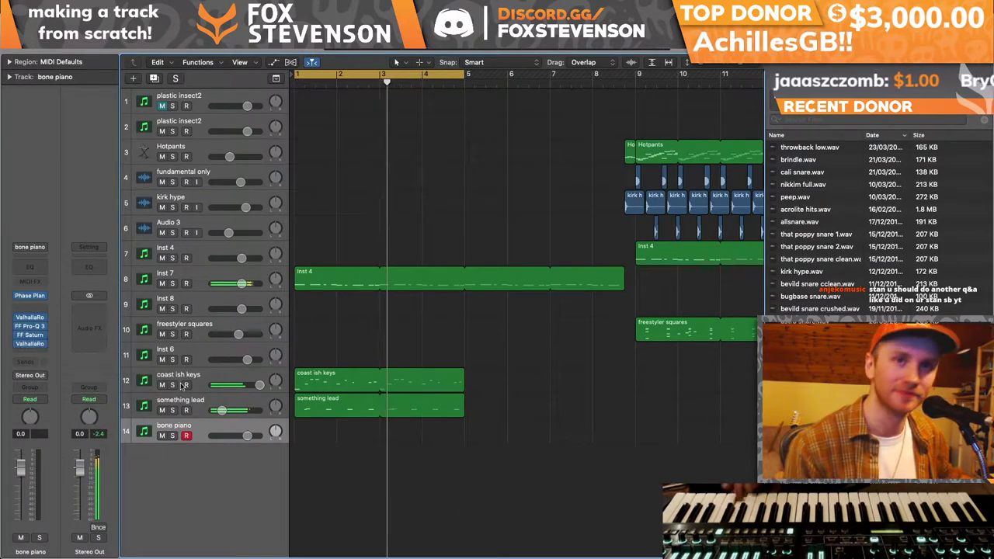
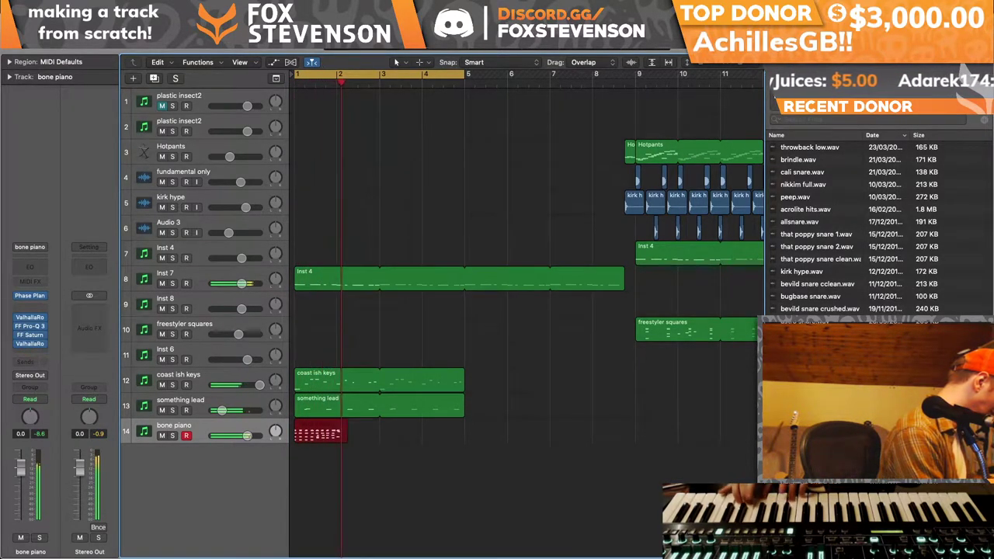
- Discard the first bone piano take, re-record the two-bar chord part from bar 1, and loop its region to bar 5
key("space")
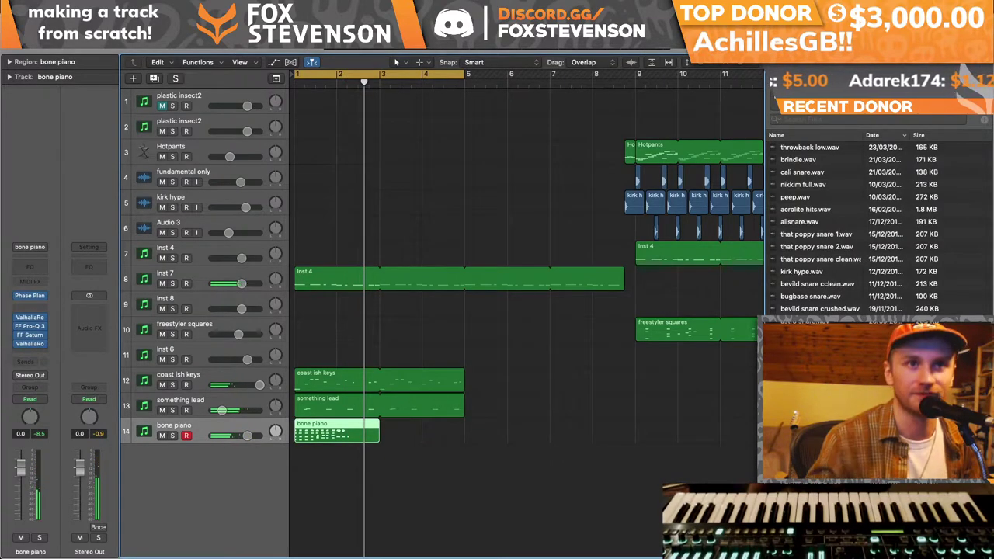
key("super+z")
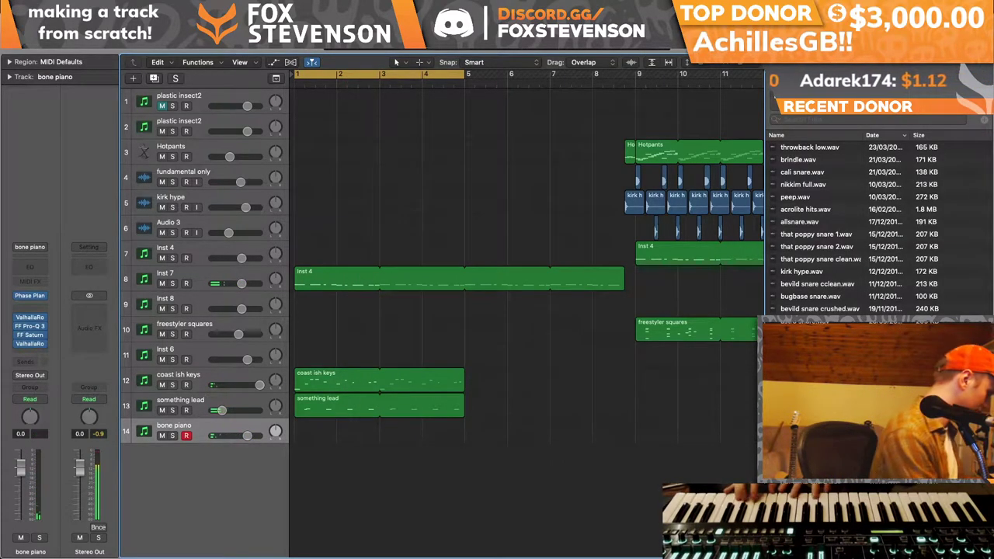
key("r")
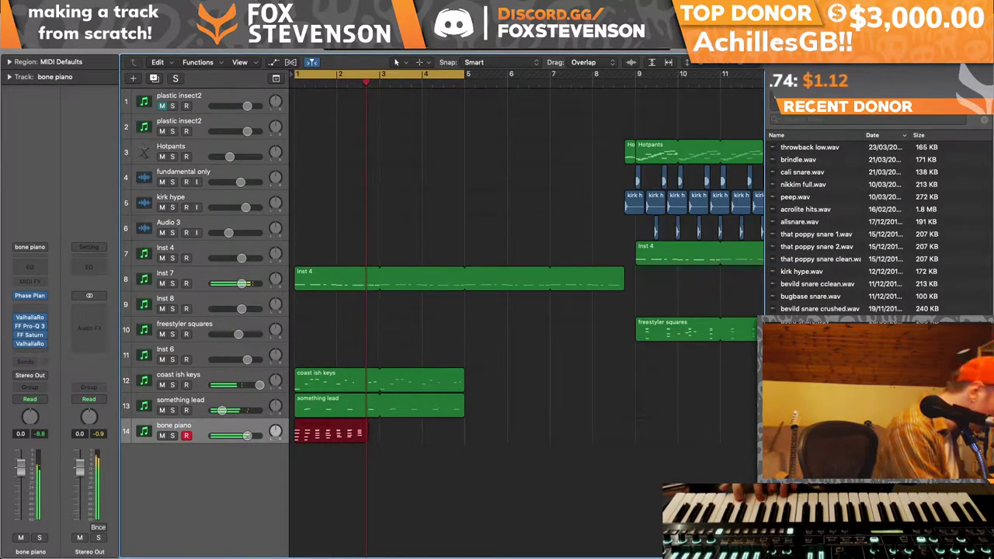
key("space")
key("space")
left_click_drag(380, 427, 464, 429)
key("space")
key("space")
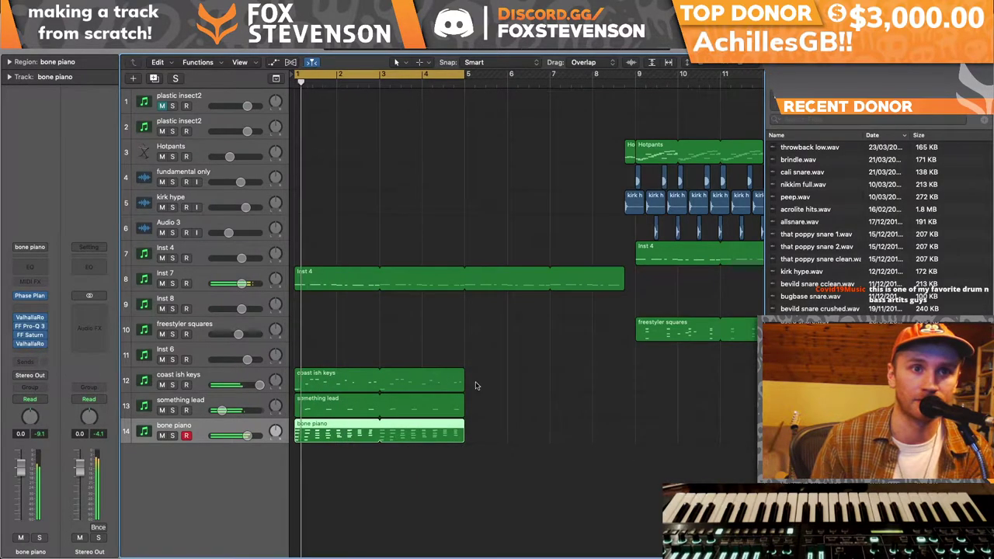
- Quantize all notes of the bone piano region to 1/16 and trim them to equal stabs about a sixteenth long
double_click(323, 430)
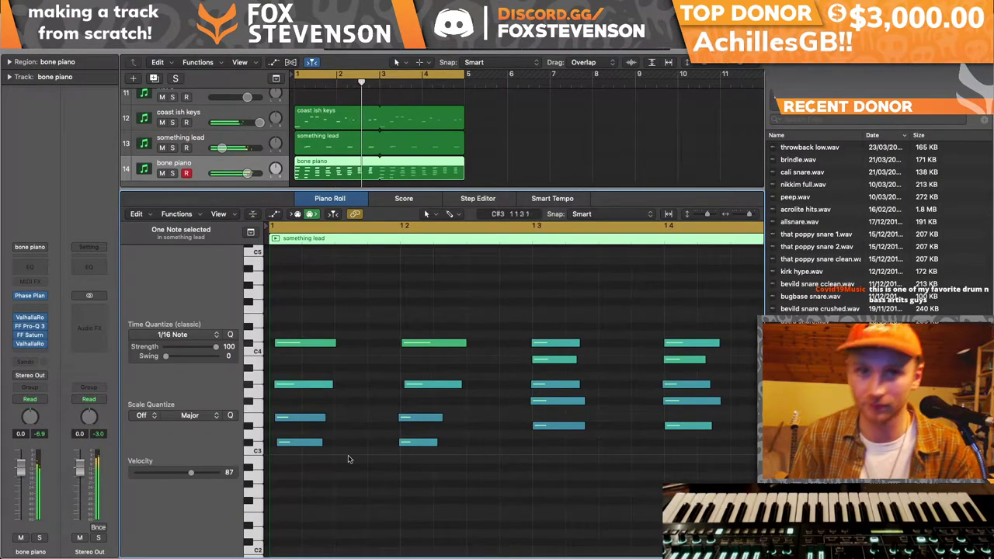
left_click_drag(749, 214, 740, 217)
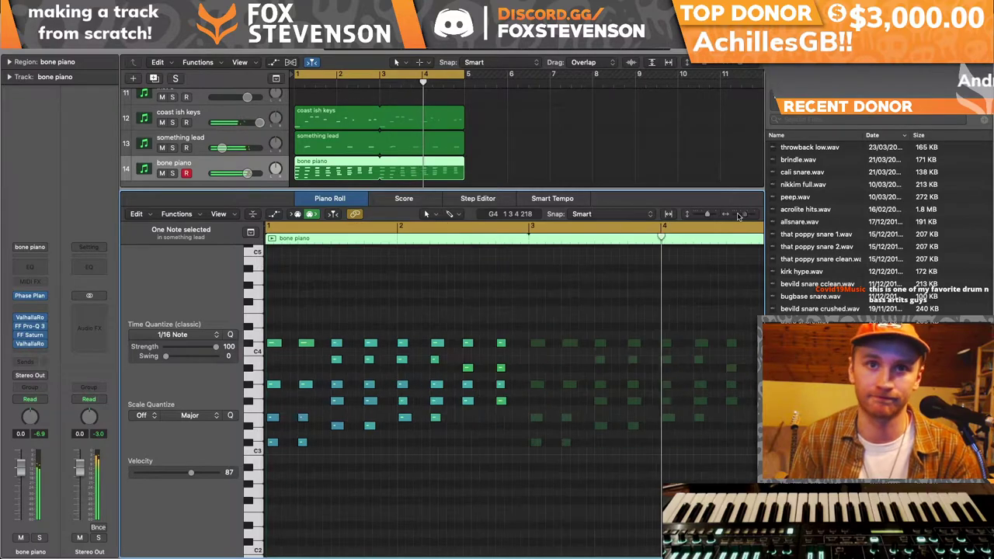
key("super+a")
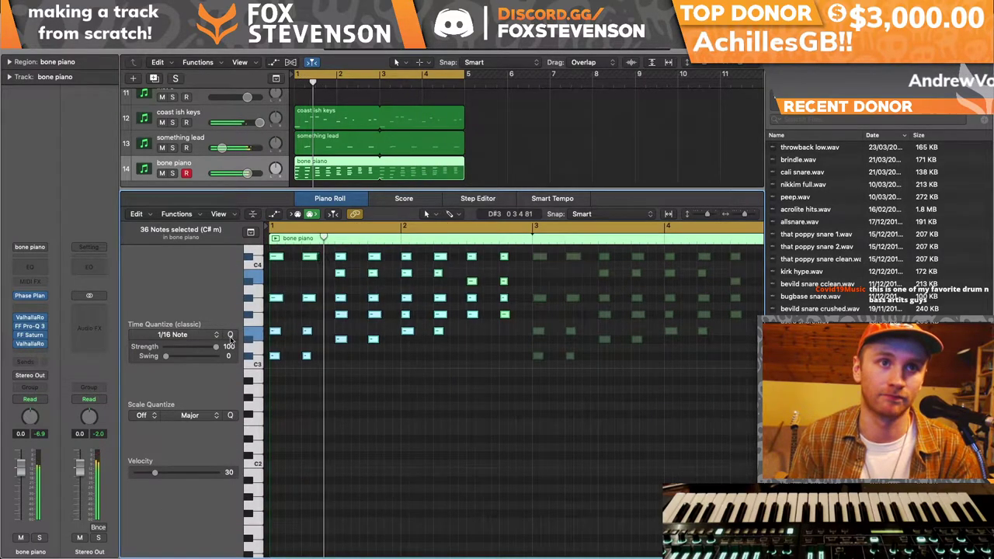
left_click_drag(312, 356, 403, 347)
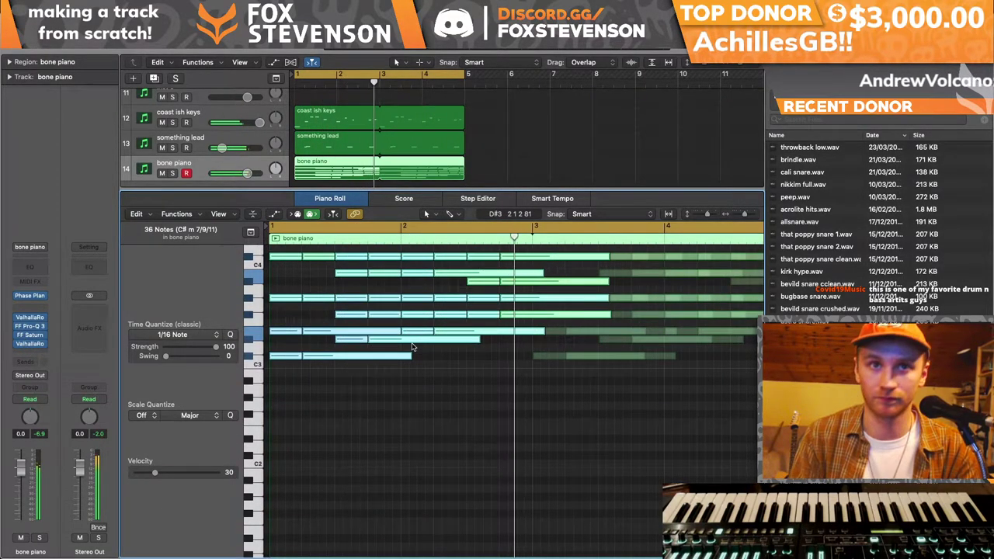
key("super+z")
key("space")
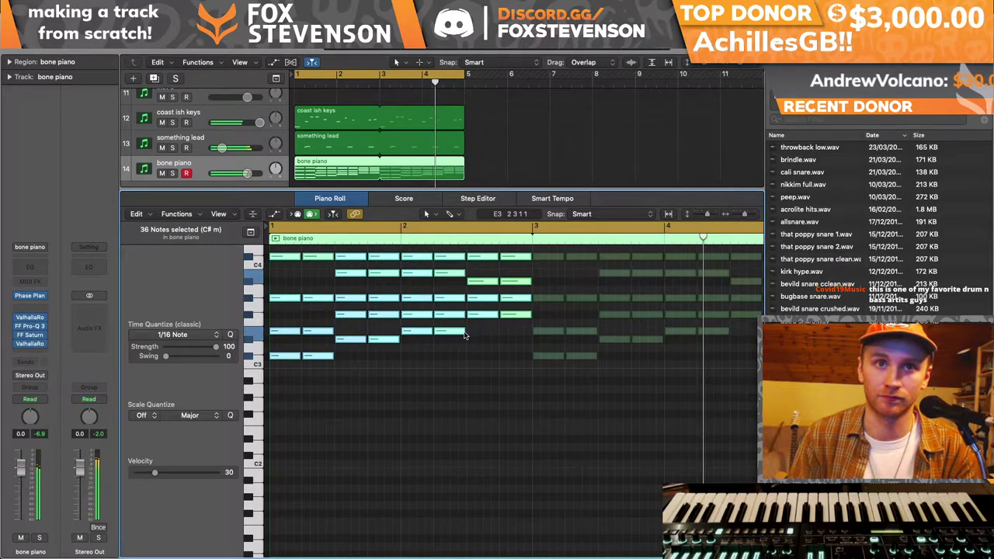
left_click_drag(464, 331, 438, 341)
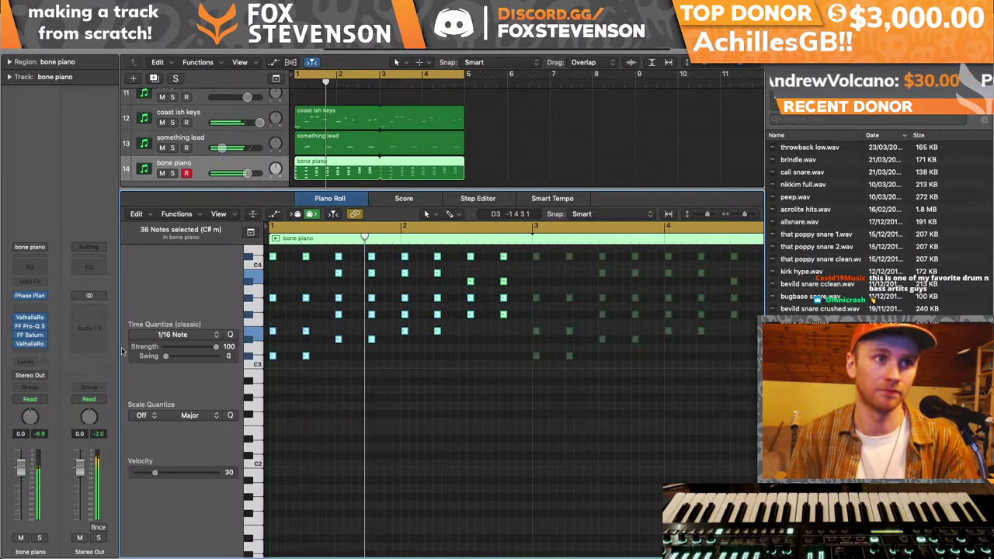
- Set the decay of the last ValhallaRoom reverb on bone piano to 0.12 s
left_click(30, 344)
left_click_drag(107, 211, 107, 235)
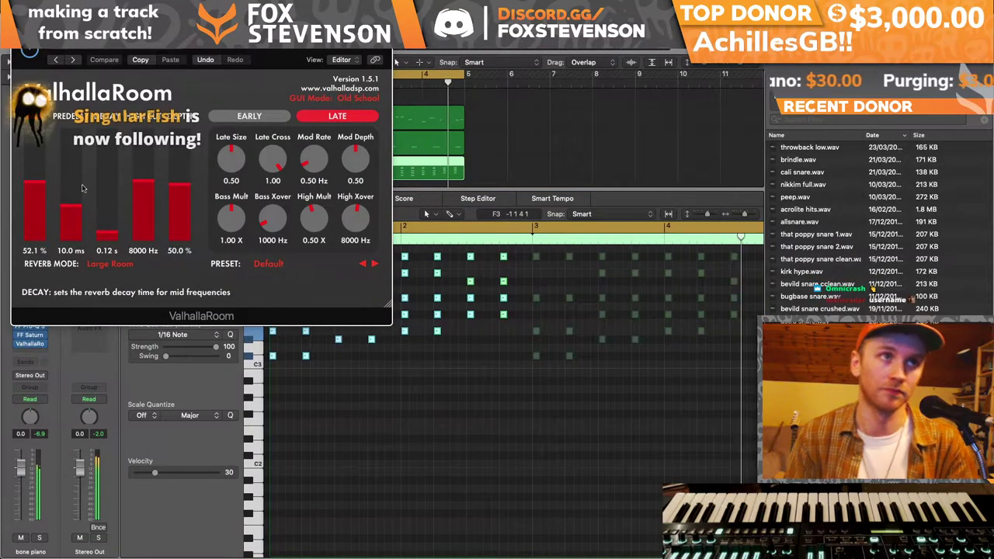
left_click(30, 49)
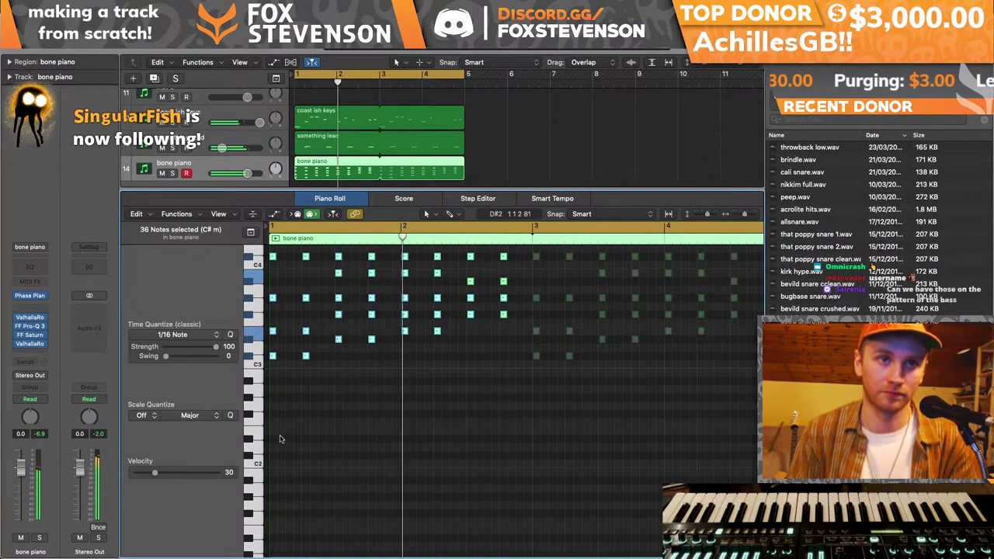
- Add a short B3 note between the first two bone piano chords and lower the track's volume to -3.5 dB
scroll(282, 421, "up", 3)
scroll(281, 422, "up", 2)
left_click(289, 378)
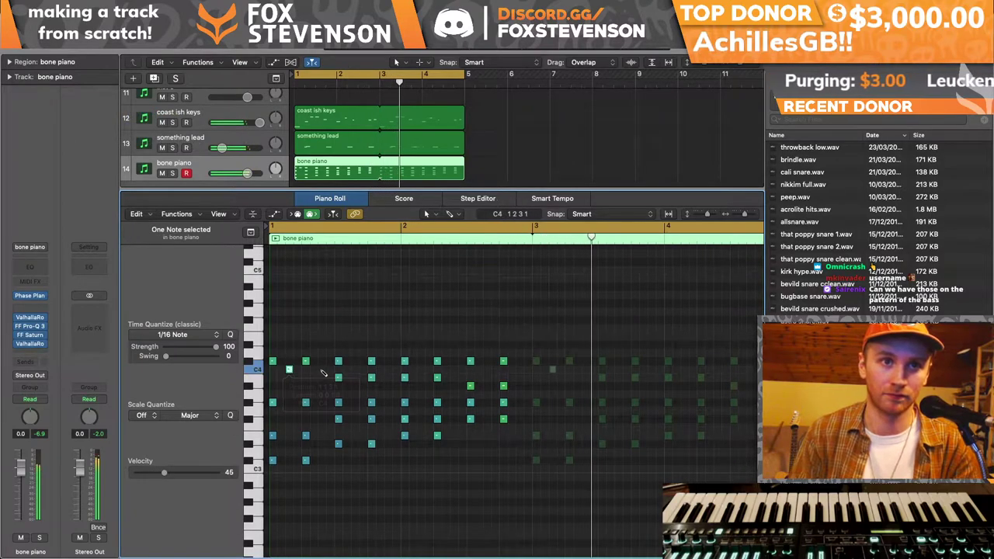
left_click(355, 377)
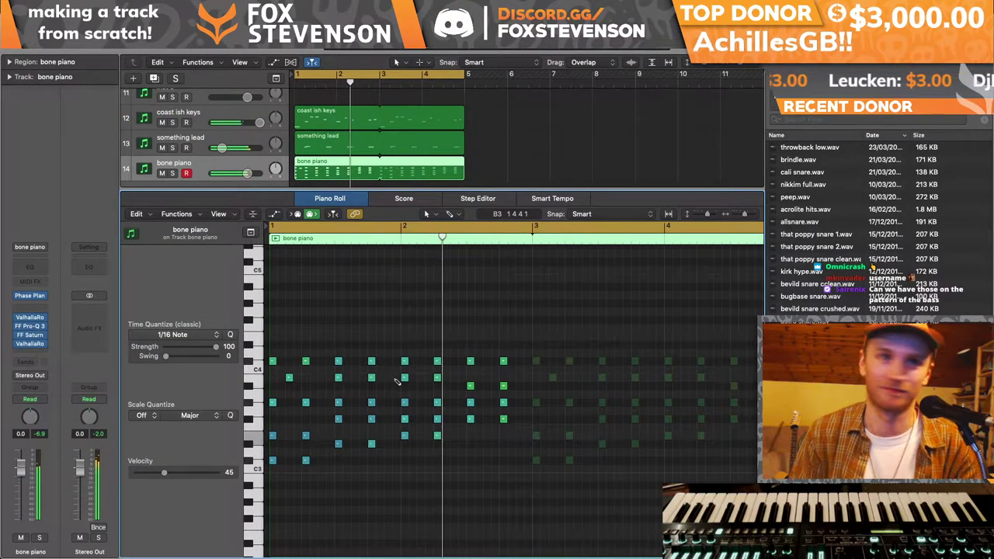
key("p")
left_click_drag(247, 435, 239, 436)
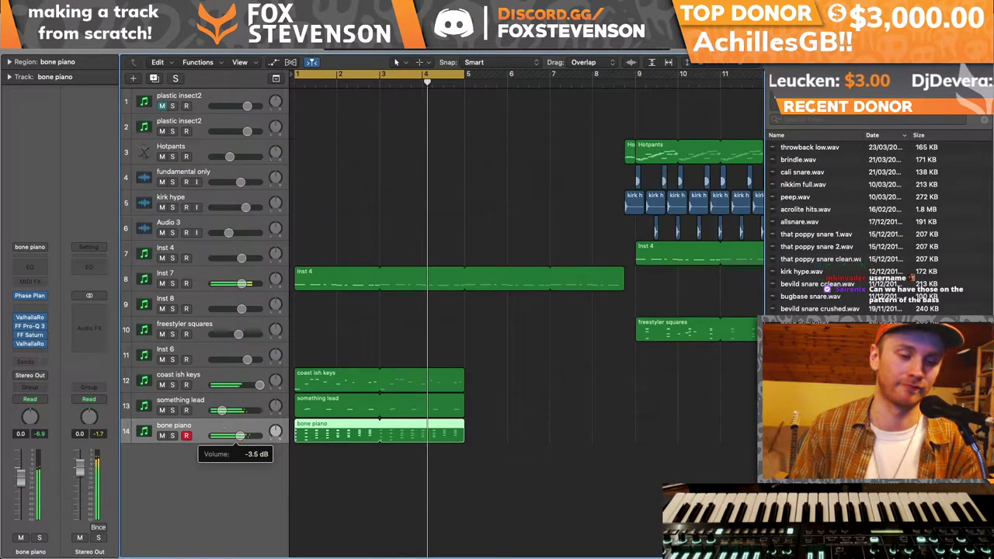
- Set the unison of oscillator A to 1 in the something lead track's Serum
left_click(203, 403)
key("v")
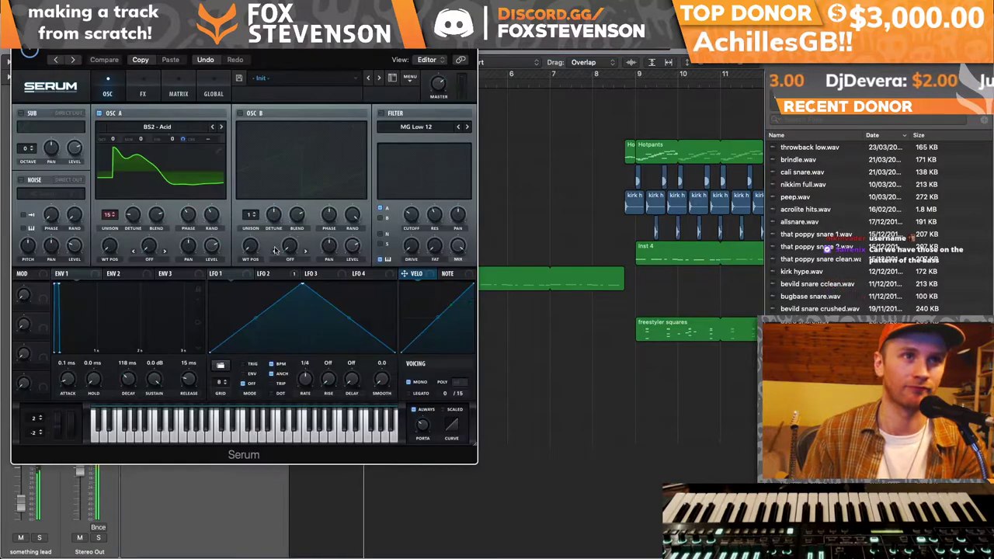
double_click(110, 214)
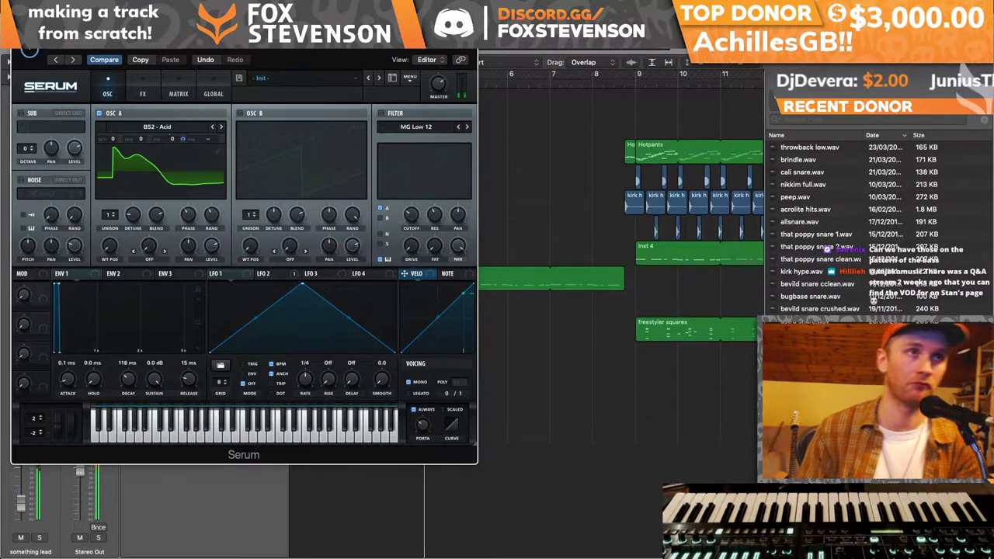
key("v")
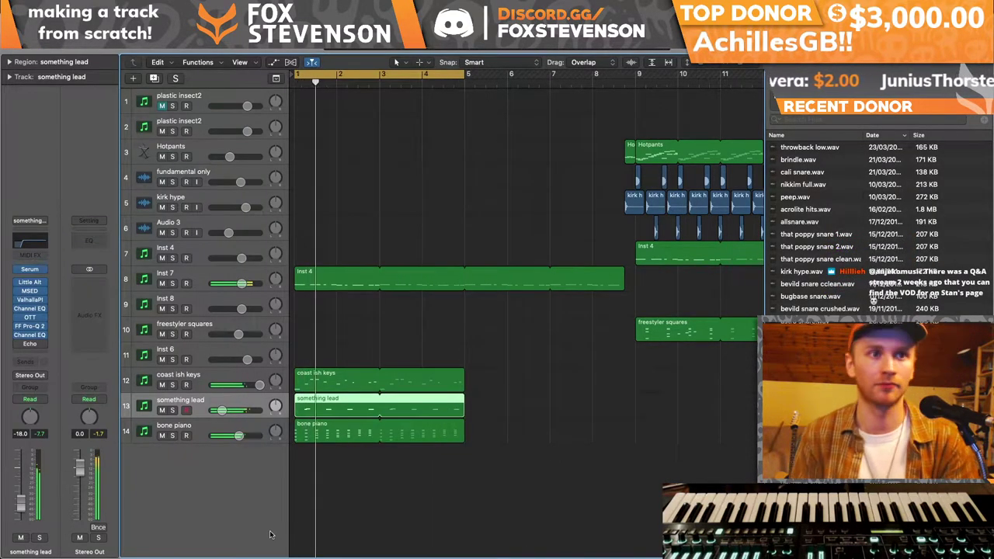
- Add another software instrument track below bone piano
double_click(157, 449)
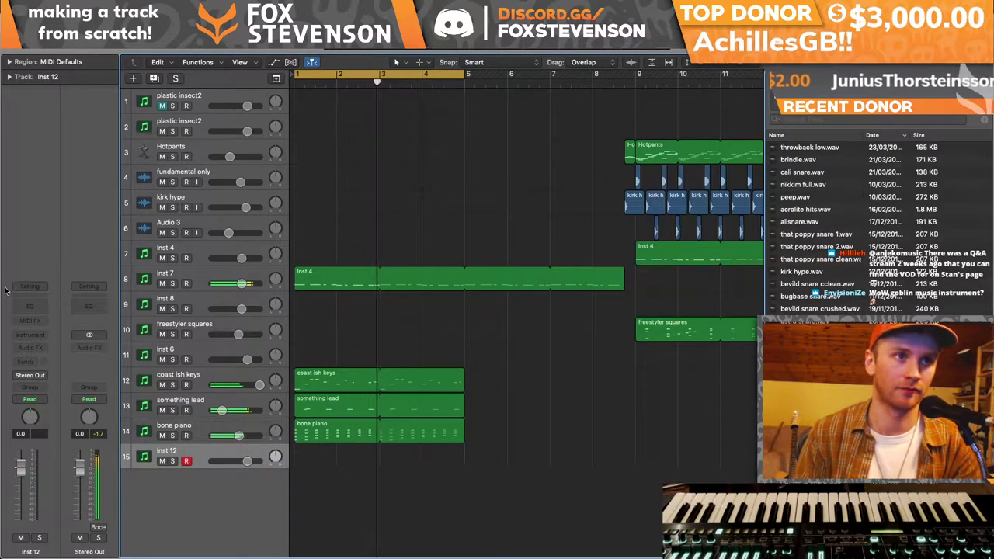
left_click(29, 287)
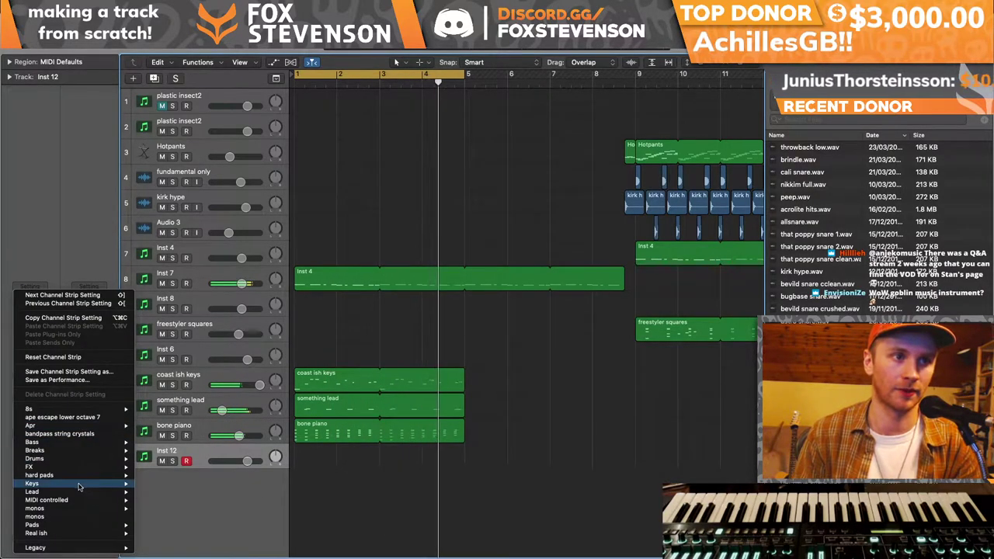
left_click(344, 483)
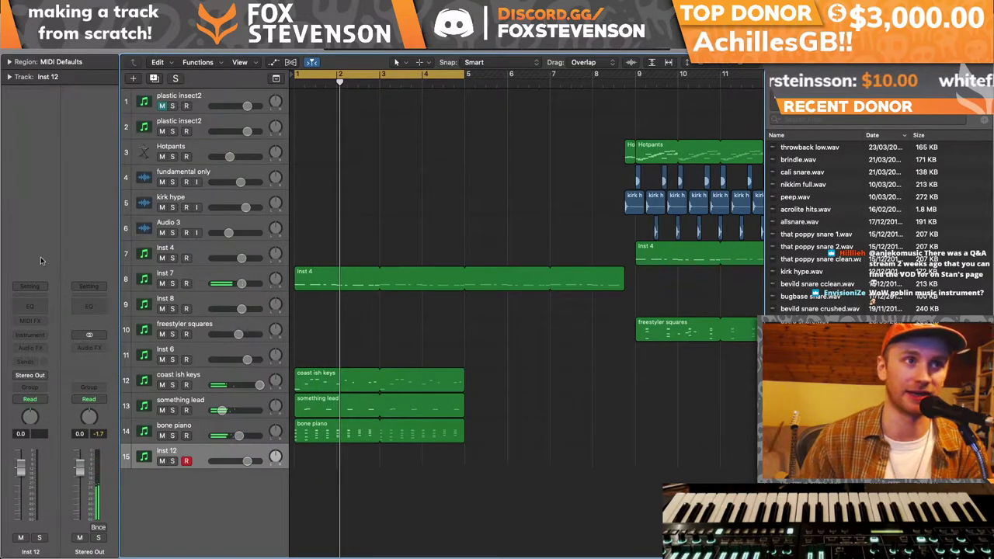
left_click(32, 287)
left_click(32, 322)
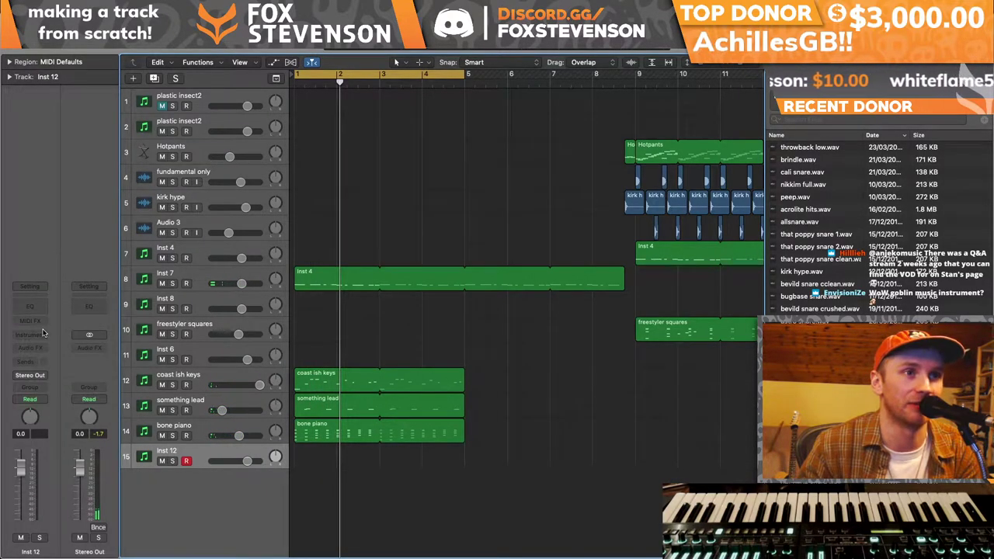
- Load the EXS24 sampler as the instrument of the new empty track
left_click(44, 336)
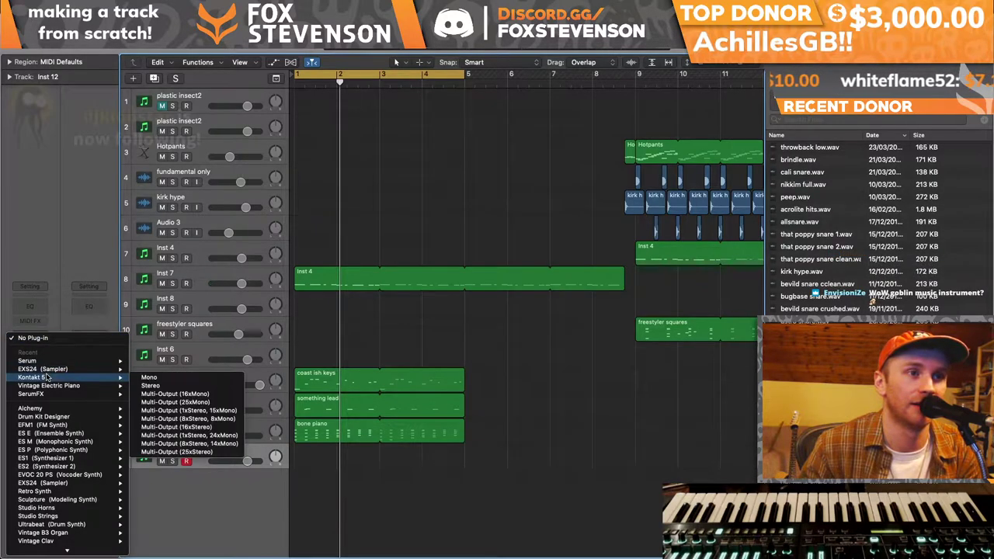
mouse_move(47, 372)
left_click(154, 378)
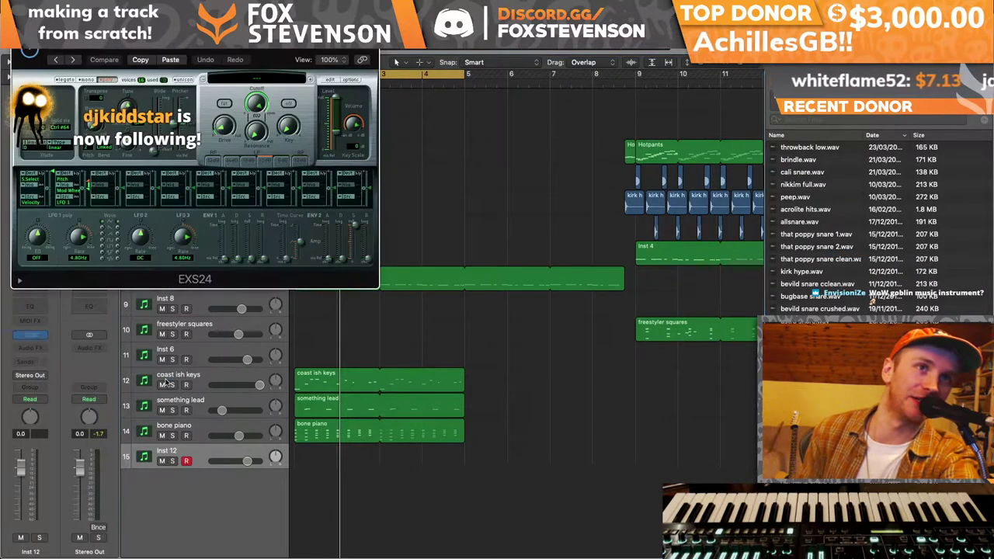
- Load the factory Afro-Cuban Piano from the World Caribbean instruments into the new track's EXS24
left_click(256, 79)
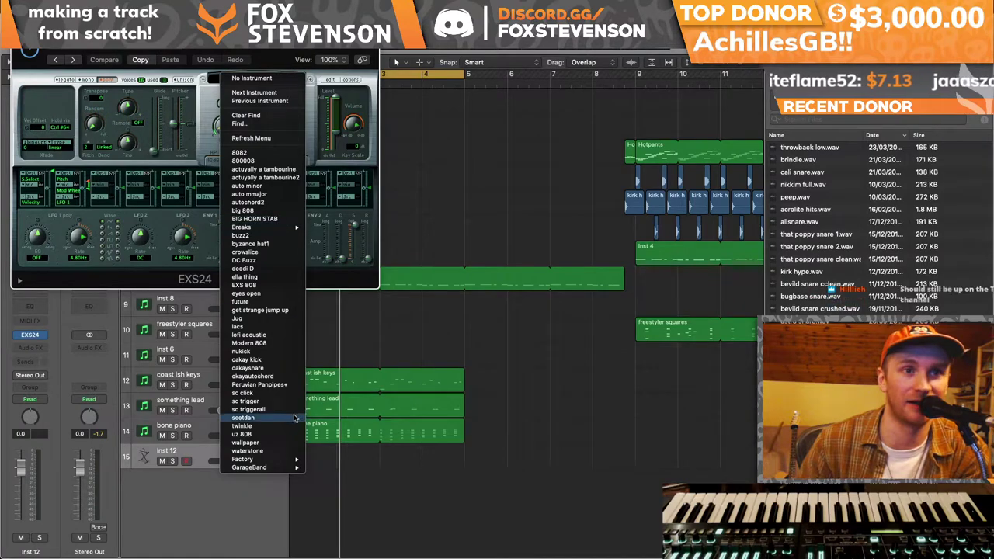
mouse_move(278, 463)
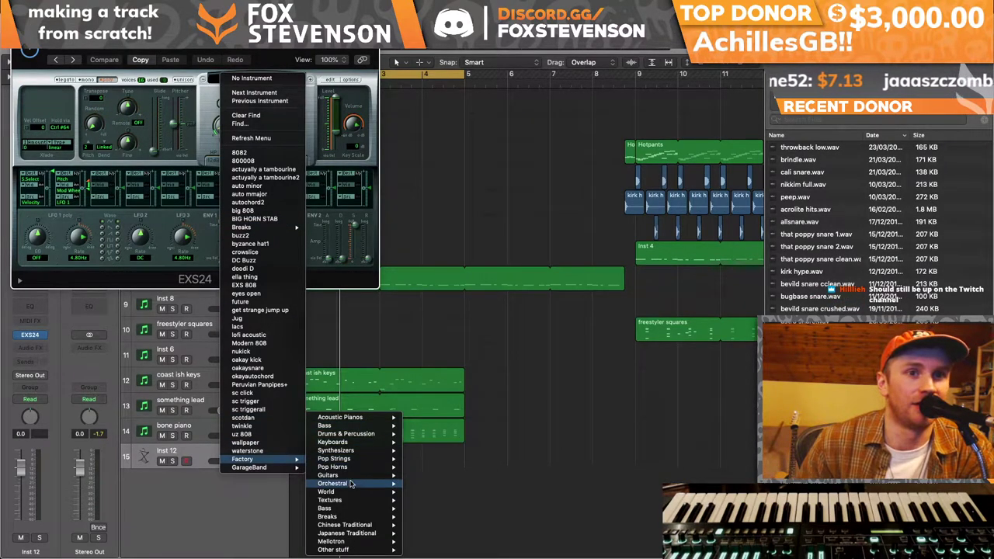
mouse_move(350, 485)
mouse_move(449, 501)
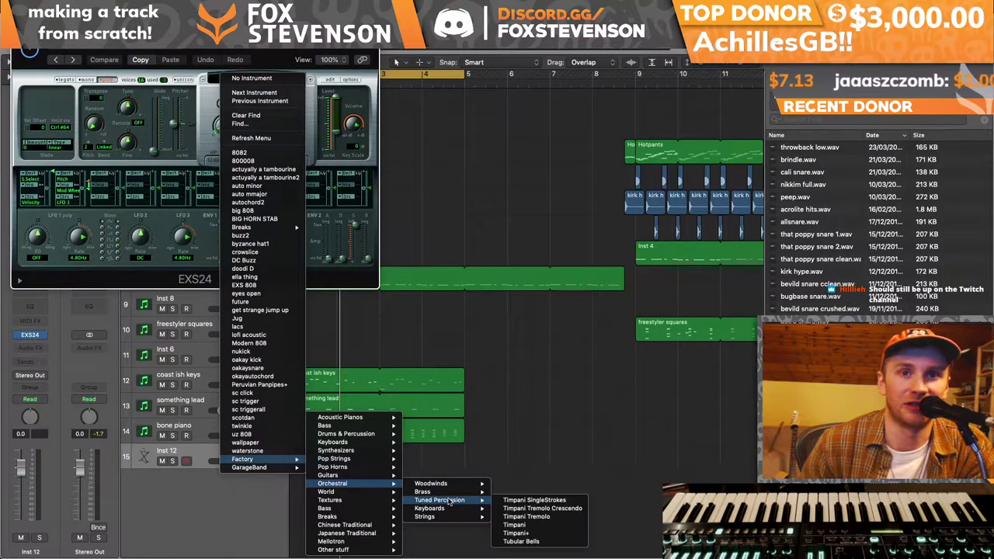
mouse_move(444, 484)
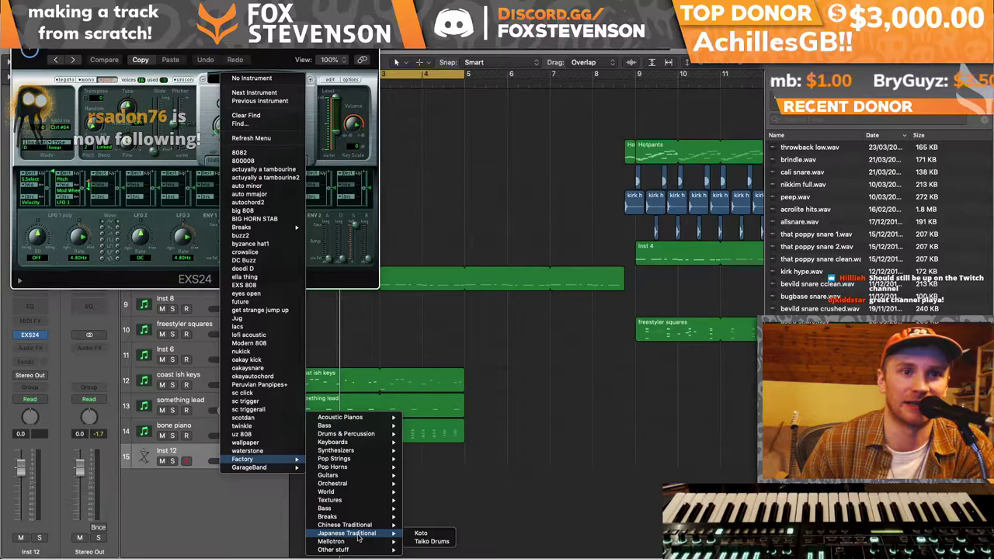
mouse_move(372, 421)
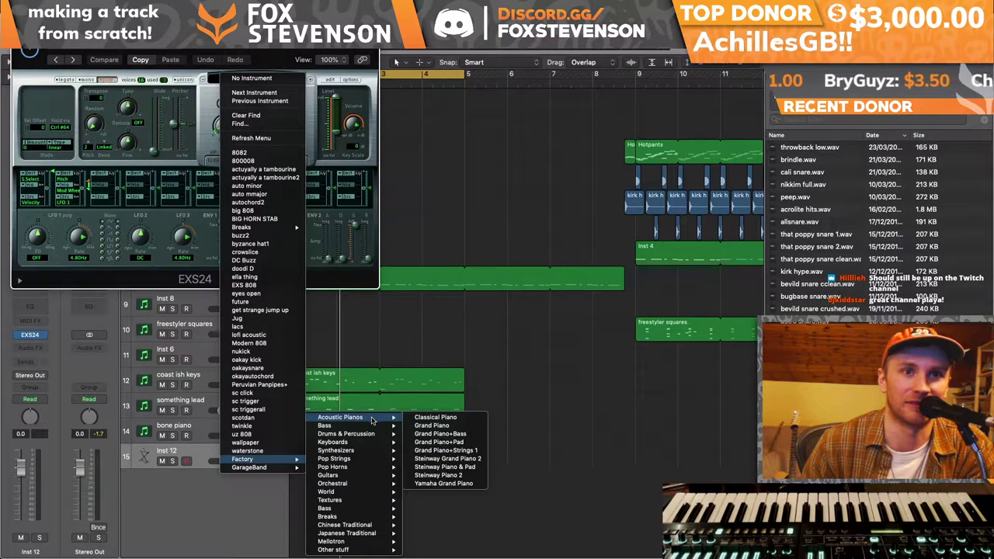
mouse_move(351, 450)
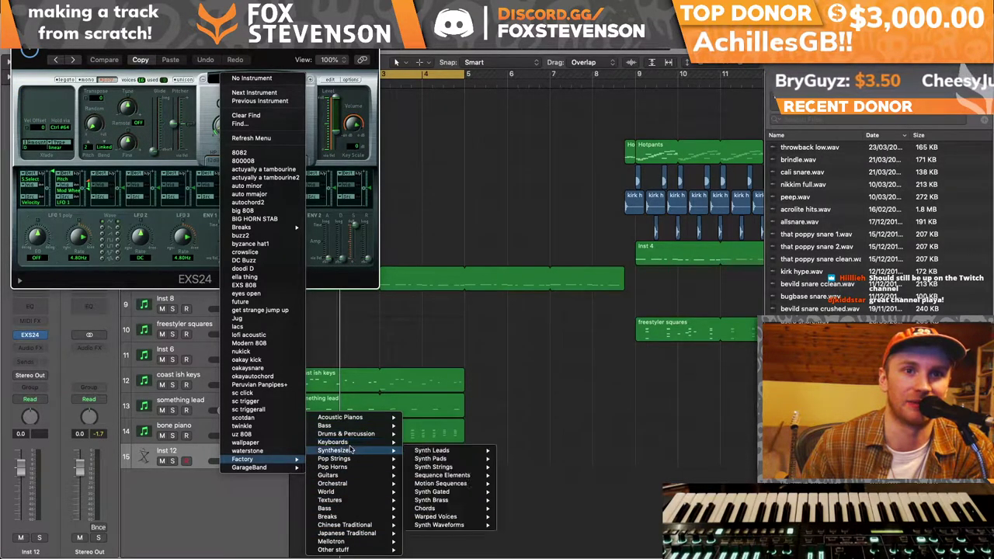
mouse_move(425, 452)
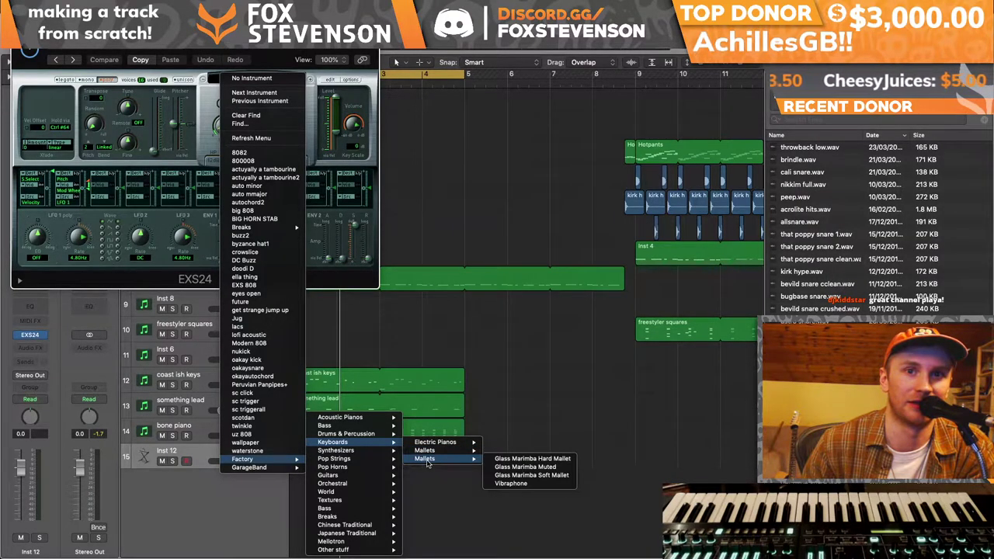
mouse_move(351, 543)
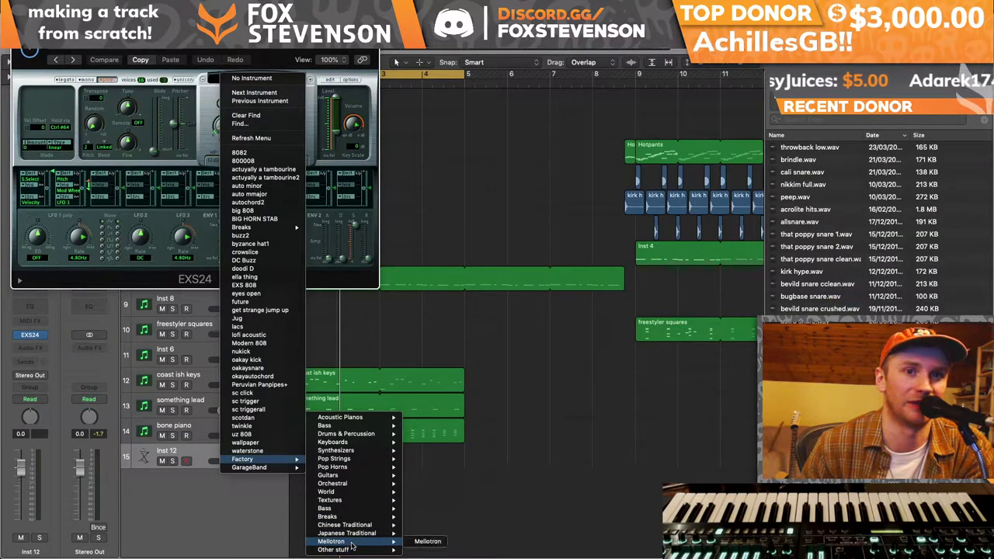
mouse_move(353, 518)
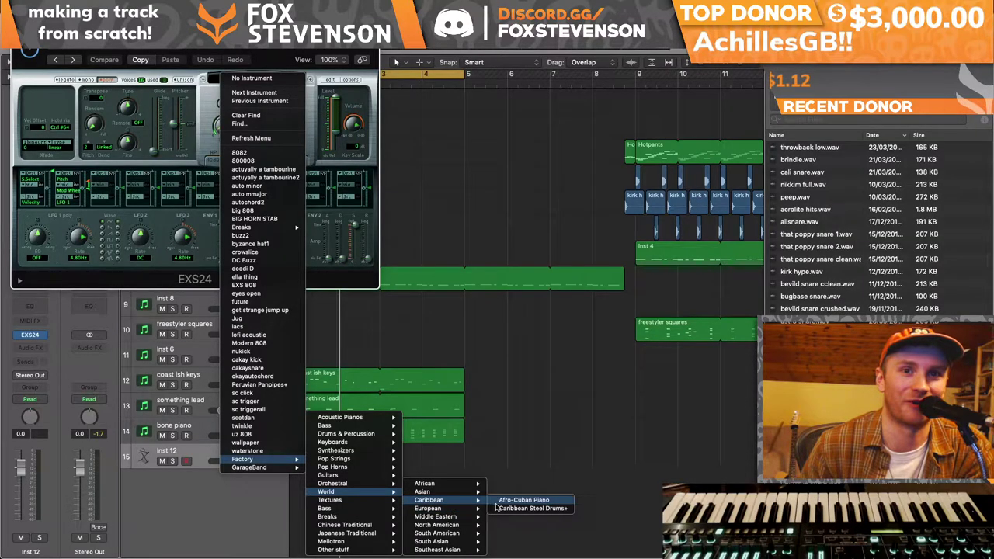
left_click(525, 500)
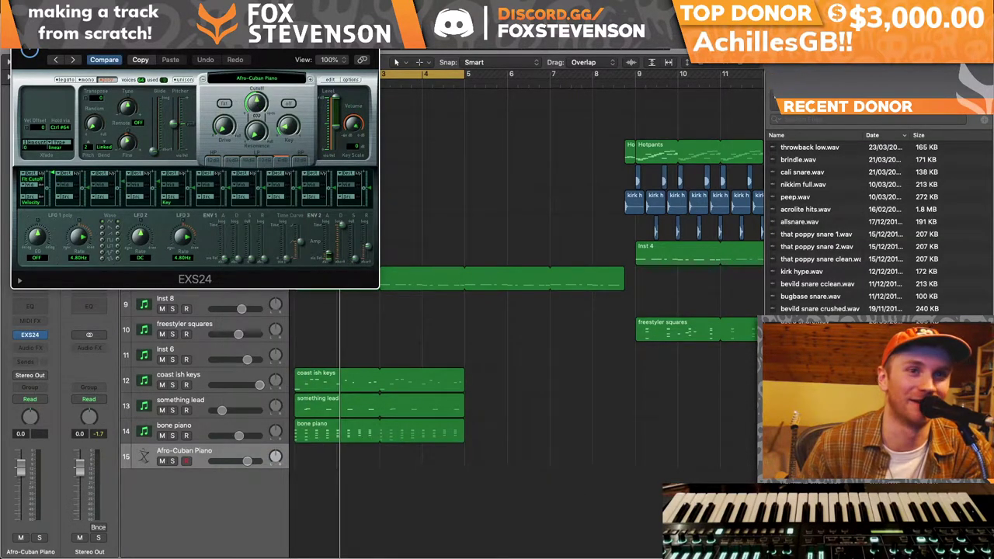
- Create an empty one-bar region at bar 1 of the Afro-Cuban Piano track using the Pencil tool
left_click(424, 63)
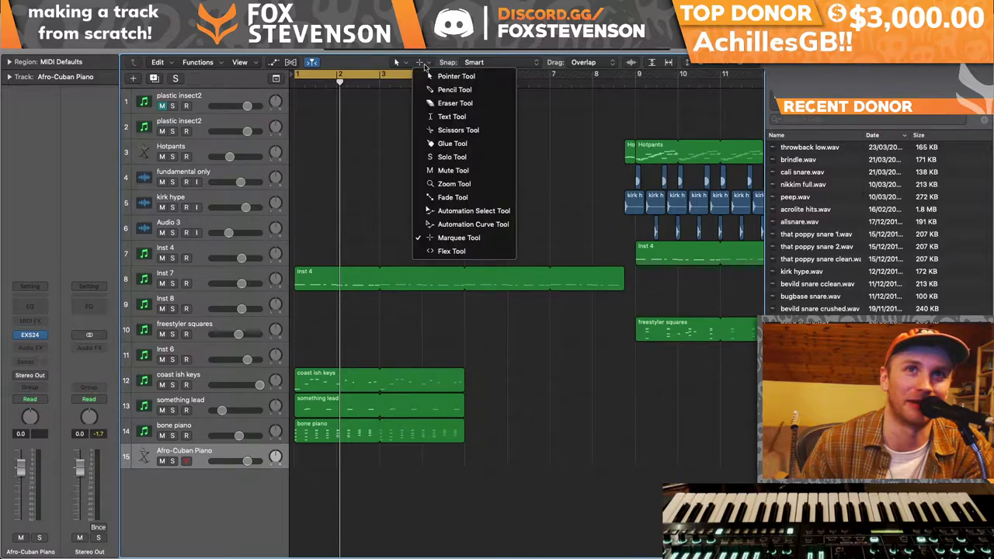
left_click(435, 90)
double_click(309, 459)
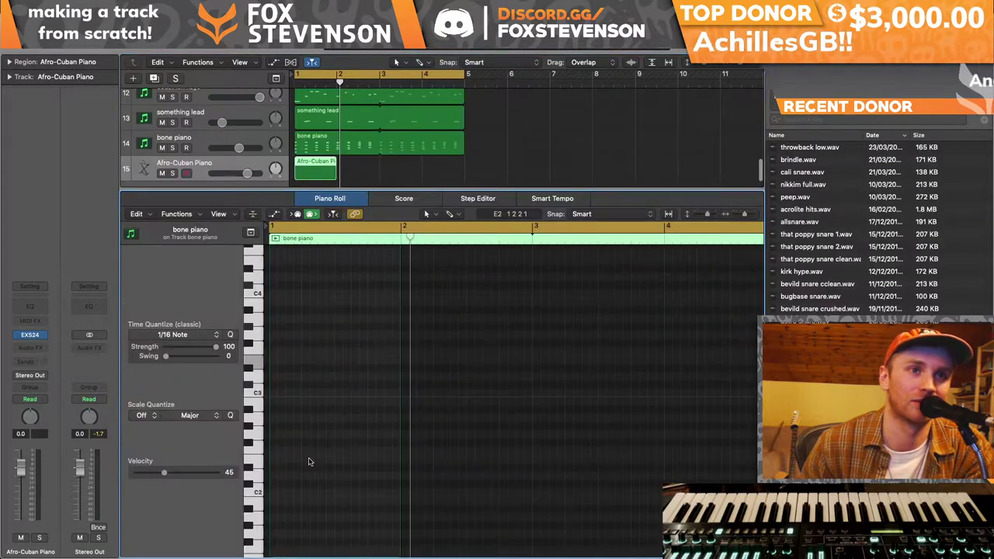
key("r")
scroll(255, 303, "up", 2)
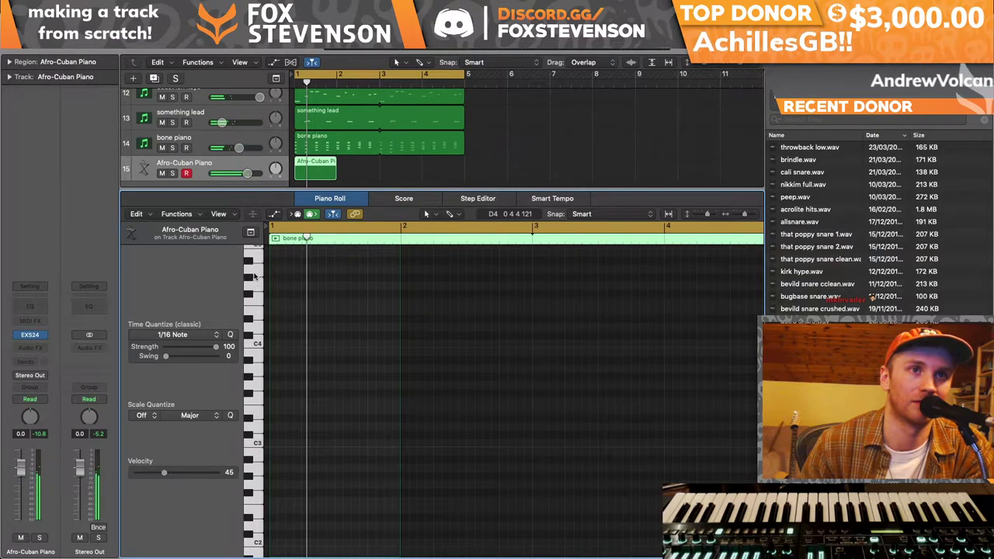
- Draw the eighth notes G#4, C#4, E4, G#4, F#4, D#4 and E4 in sequence from the start of bar 1
left_click(273, 277)
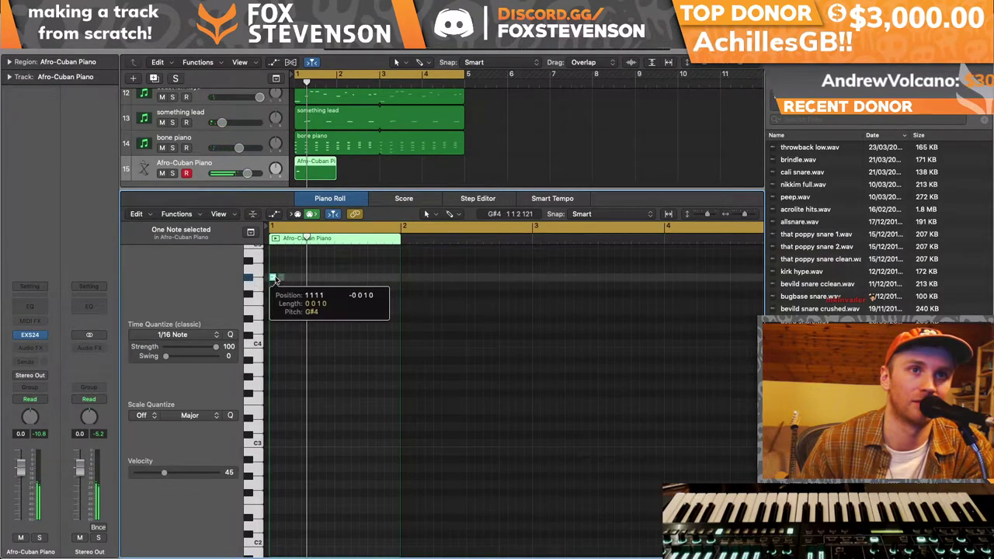
left_click(288, 334)
left_click(305, 311)
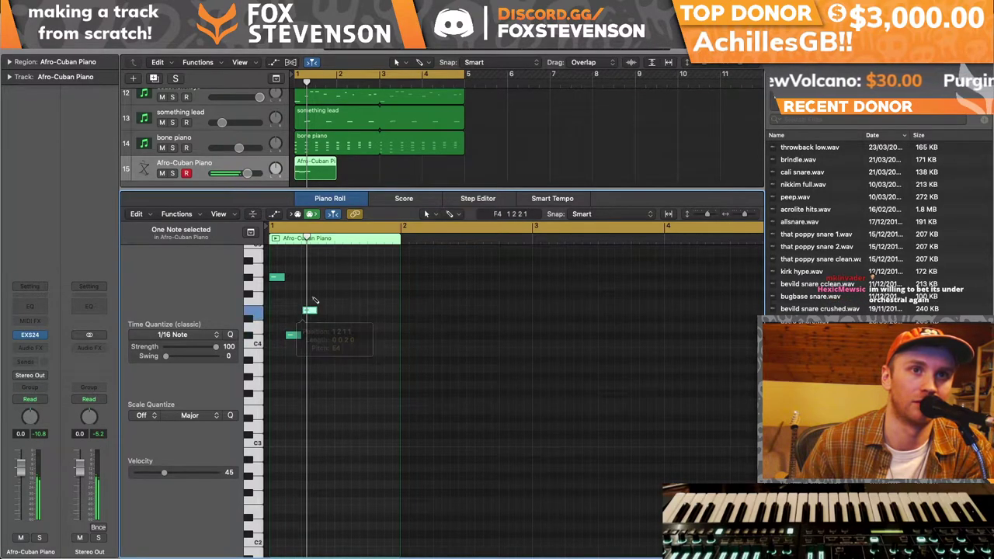
left_click(321, 286)
left_click_drag(320, 285, 343, 294)
left_click(355, 318)
left_click(371, 310)
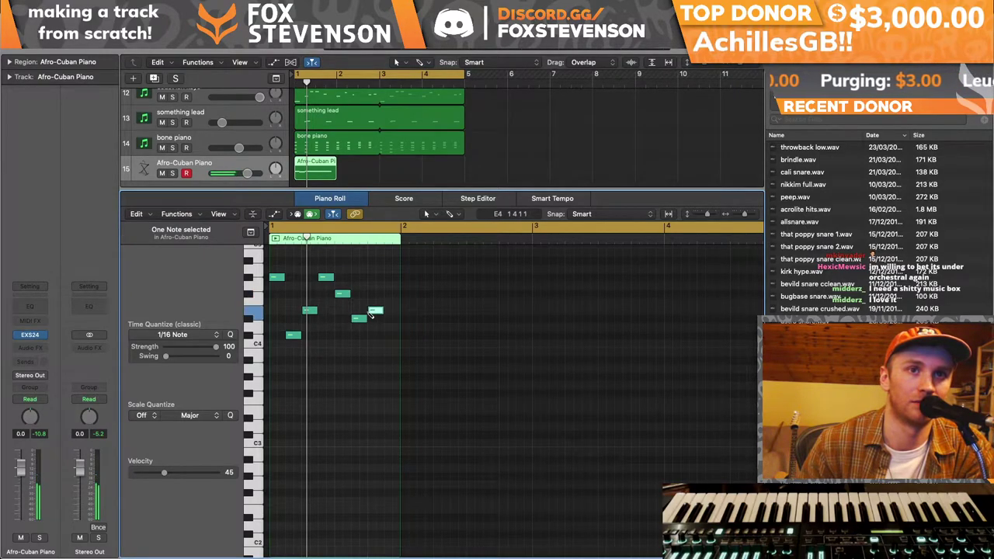
- Continue the melody with eighth notes B3, G#3, B3, C#4 and C4, running from the end of bar 1 into bar 2
left_click(412, 377)
left_click_drag(417, 378, 409, 378)
left_click(421, 352)
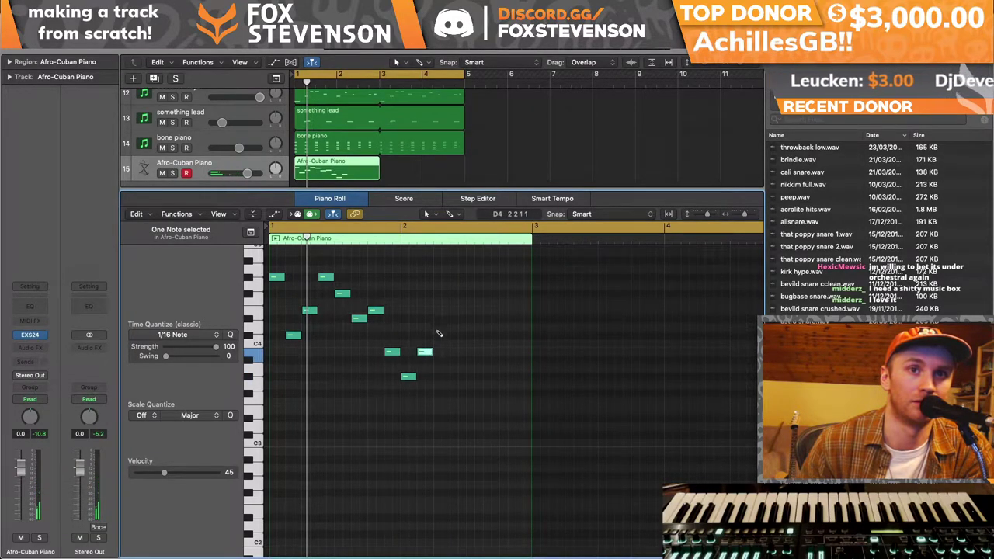
left_click(436, 334)
left_click(454, 352)
left_click(455, 343)
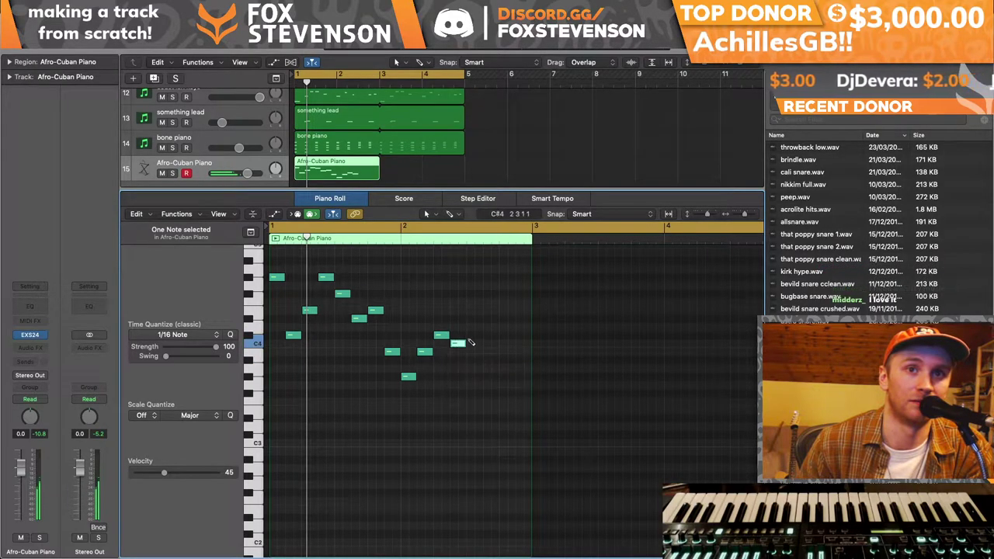
- Lower the melody's last note to A#3 and finish bar 2 with eighth notes B3, C#4, G#4 and F#4
mouse_move(445, 335)
left_mouse_down()
mouse_move(442, 354)
mouse_move(445, 342)
left_mouse_up()
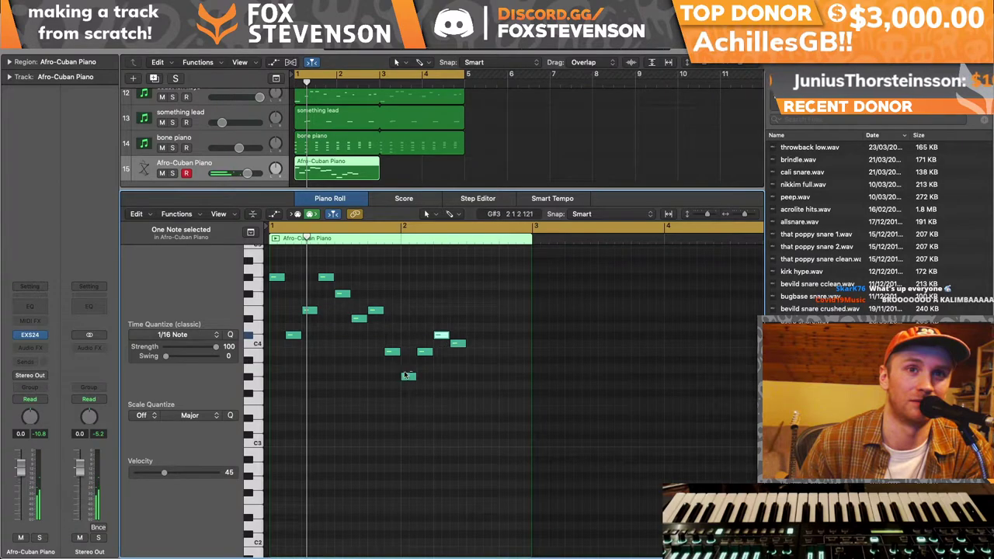
left_click_drag(457, 344, 458, 362)
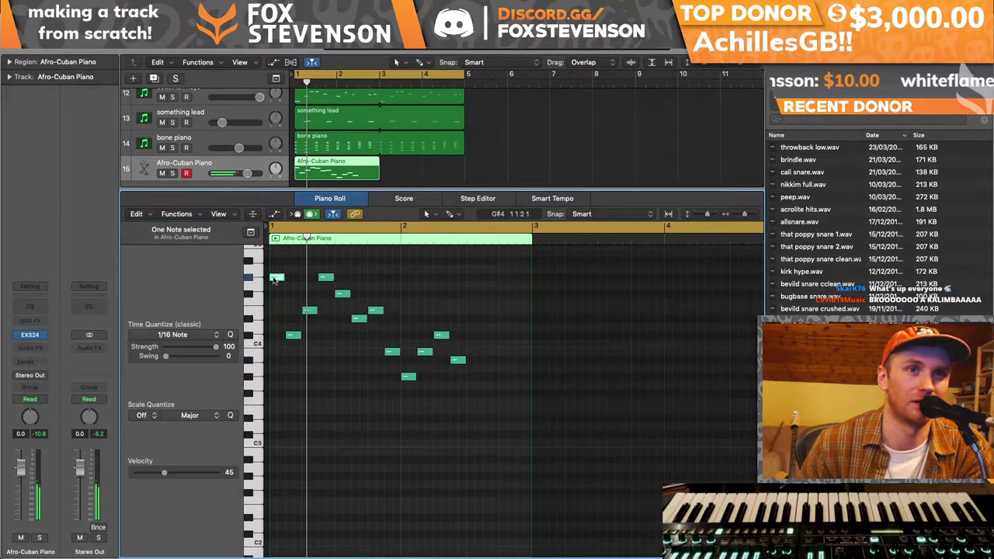
left_click(253, 333)
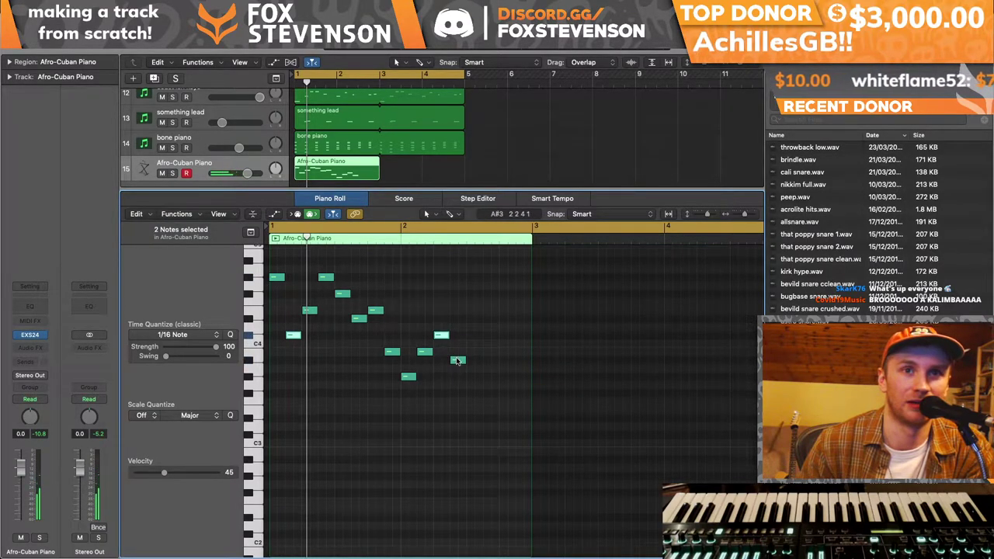
left_click(458, 361)
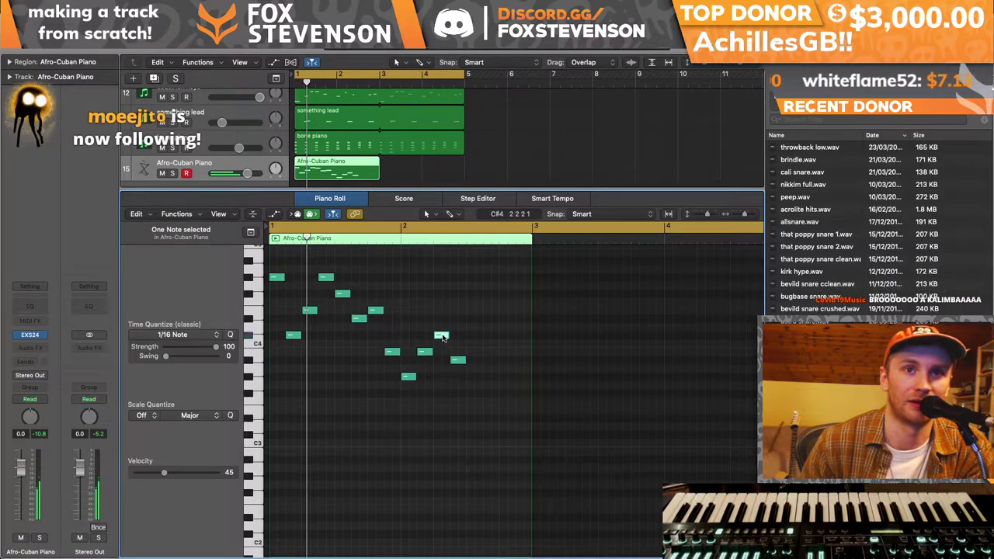
left_click_drag(477, 351, 491, 278)
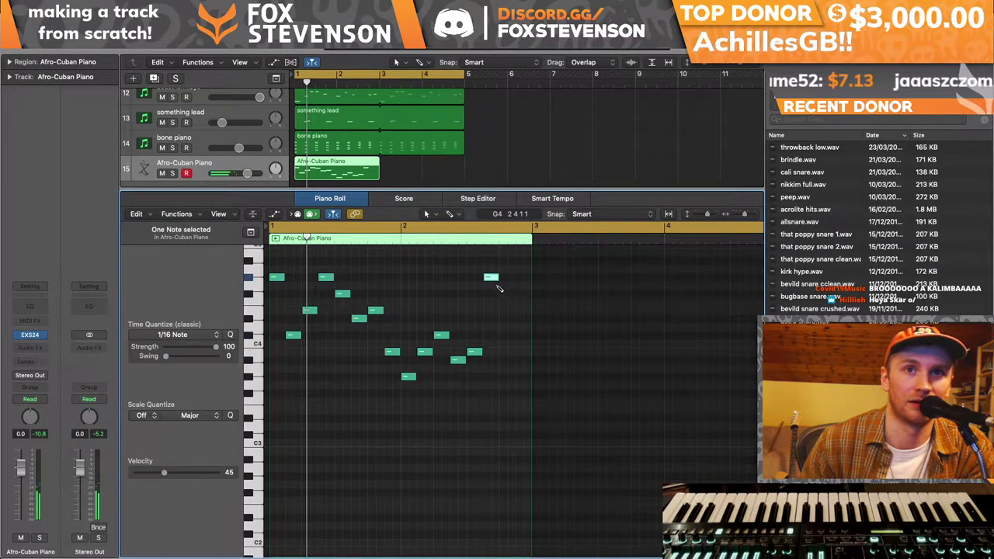
left_click(505, 278)
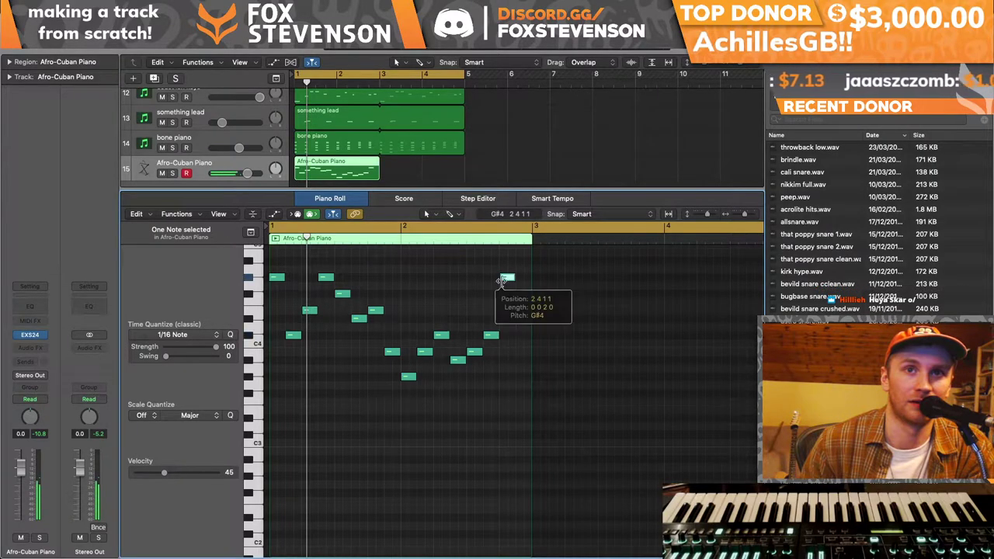
left_click(523, 293)
- Turn the first seven melody notes of bar 1 into chords by adding copied notes between F#3 and F#4
left_click_drag(274, 282, 293, 379)
left_click_drag(277, 311, 314, 373)
left_click_drag(326, 277, 331, 344)
left_click(345, 294)
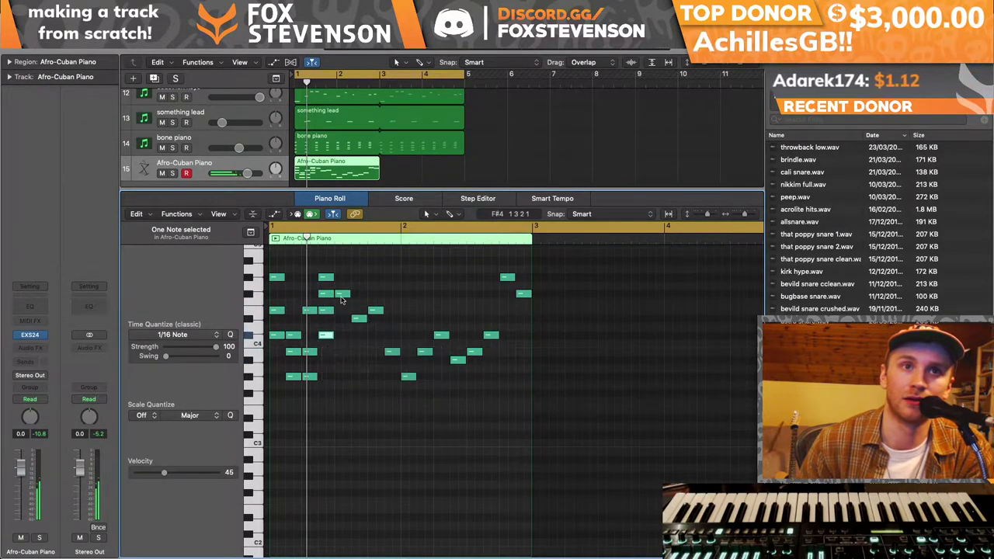
left_click_drag(341, 296, 358, 373)
mouse_move(376, 314)
left_mouse_down()
mouse_move(380, 378)
mouse_move(360, 394)
mouse_move(357, 361)
mouse_move(376, 357)
mouse_move(378, 313)
left_mouse_up()
left_click(362, 378, "shift")
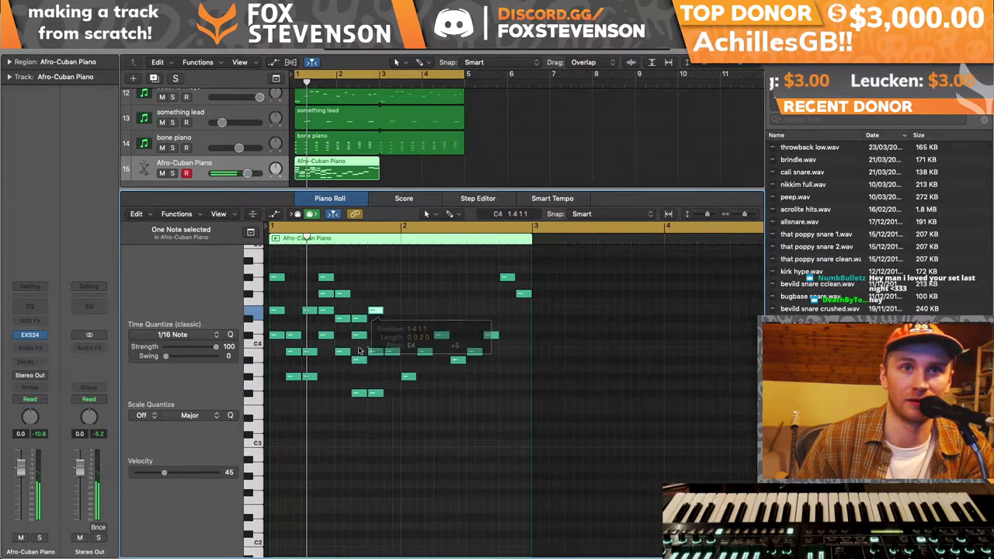
- Add C#4 and F#3 to the last note of bar 1, and F#3 and E3 beneath the opening G#3 of bar 2
left_click_drag(394, 354, 394, 340)
left_click_drag(391, 386, 410, 413)
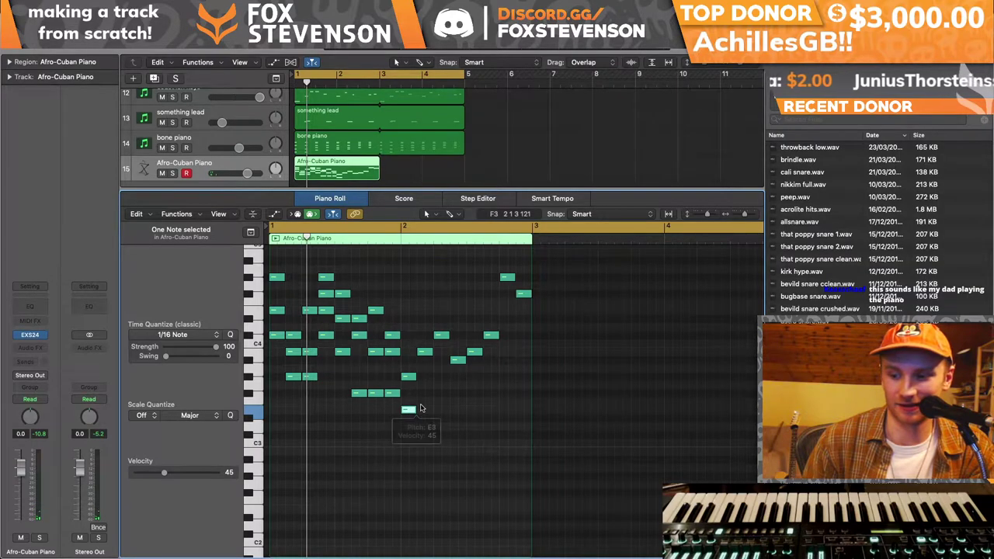
left_click_drag(408, 381, 410, 359)
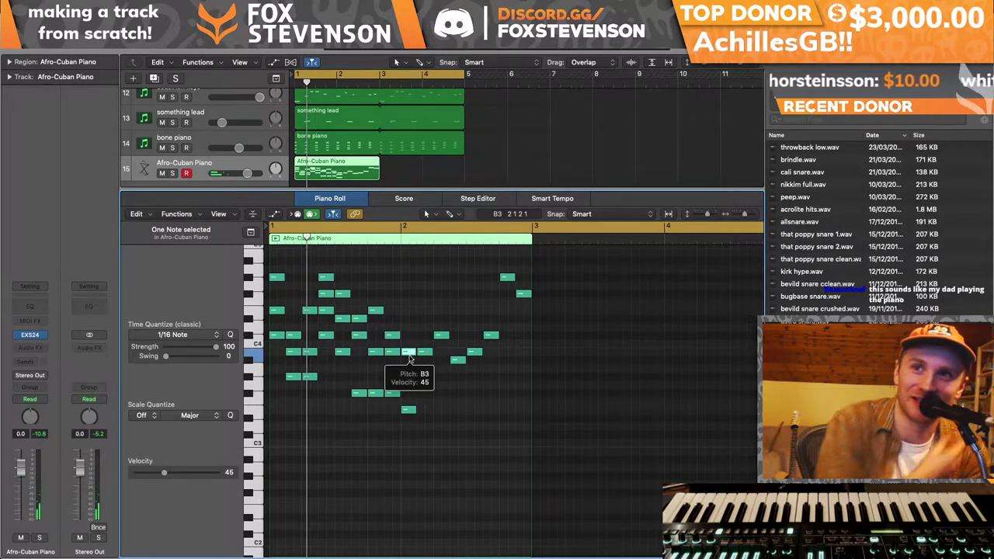
left_click(410, 358)
left_click_drag(410, 358, 410, 396)
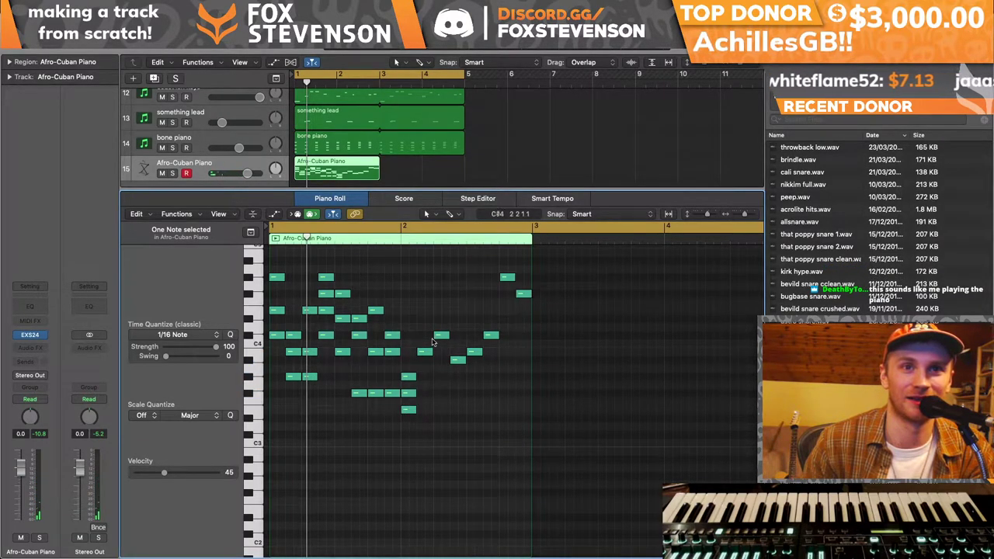
- Turn the remaining melody notes of bar 2 into three-note chords by adding copied notes between C#3 and C#4
left_click_drag(425, 356, 425, 394)
left_click_drag(440, 339, 458, 437)
left_click(469, 354)
left_click_drag(470, 354, 476, 437)
left_click(491, 336)
mouse_move(491, 336)
left_mouse_down()
mouse_move(491, 378)
mouse_move(491, 351)
left_mouse_up()
left_click_drag(507, 277, 508, 354)
left_click_drag(507, 278, 507, 336)
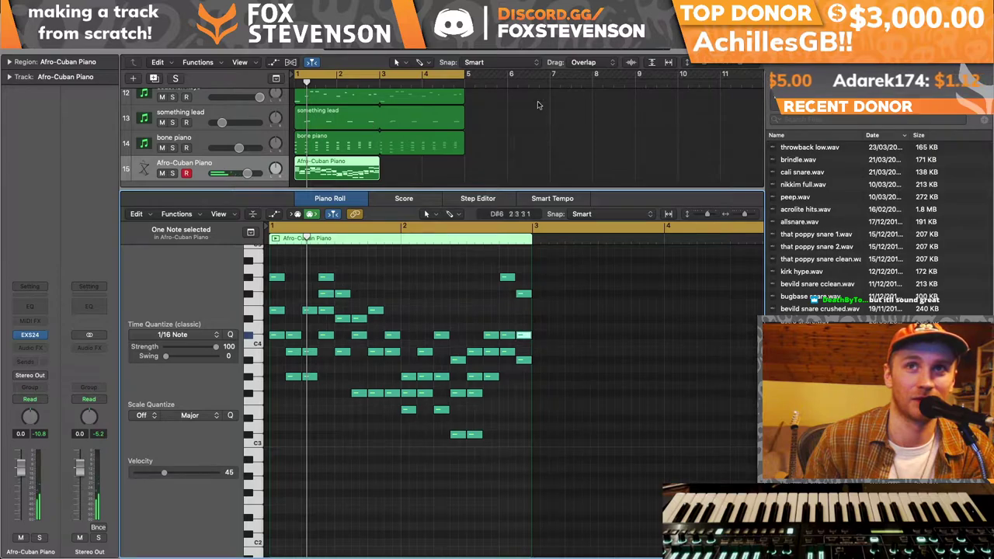
- Raise the Afro-Cuban Piano track's volume to +5.5 dB and loop its two-bar region up to bar 5 during playback
key("space")
left_click_drag(247, 172, 259, 173)
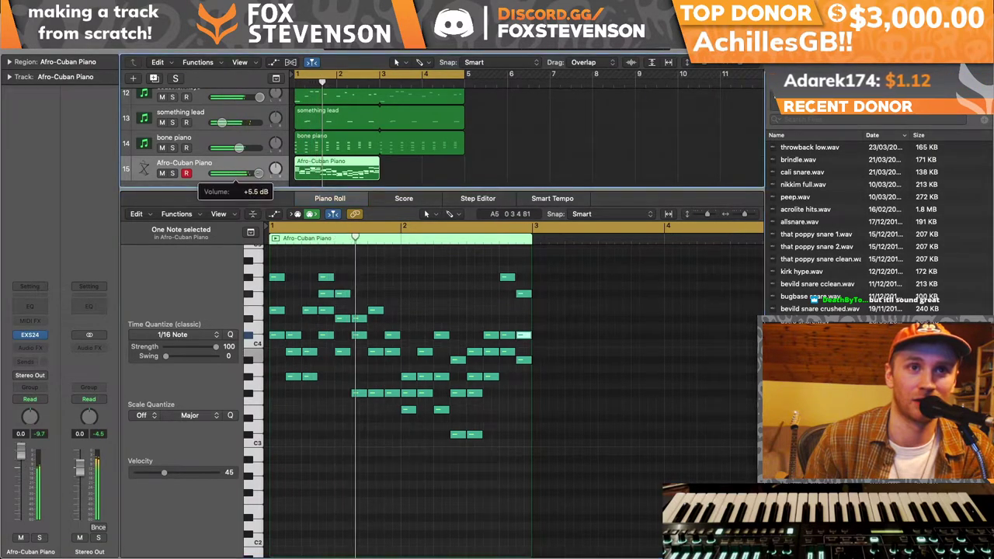
left_click_drag(380, 162, 465, 160)
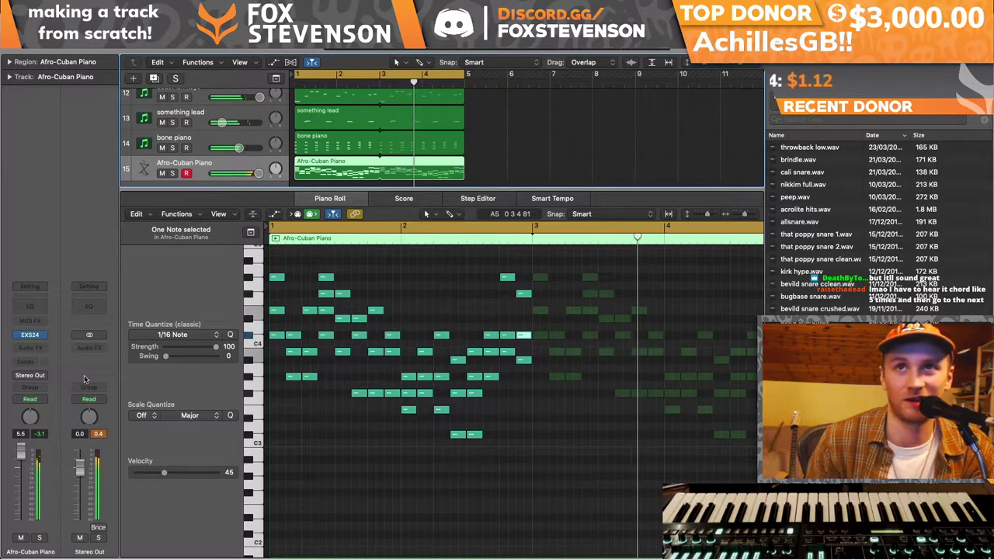
- Solo the Afro-Cuban Piano track and load the factory Suitcase Electric Piano into its EXS24 sampler
left_click(173, 173)
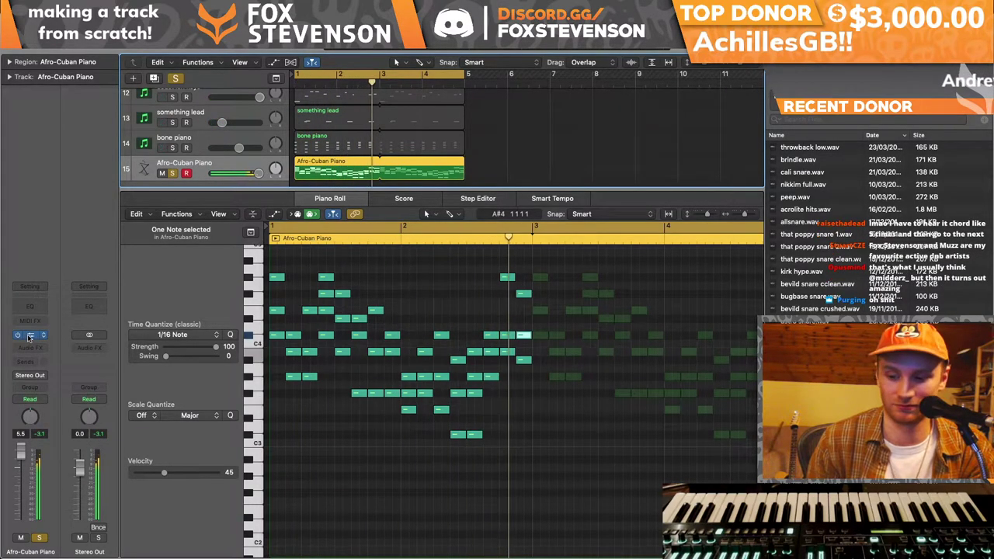
left_click(29, 336)
left_click(257, 77)
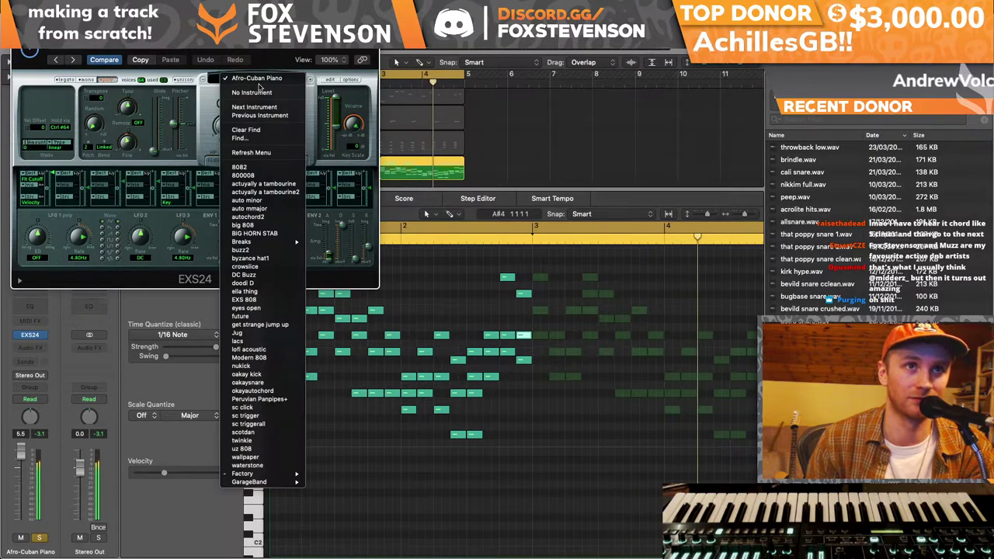
mouse_move(270, 475)
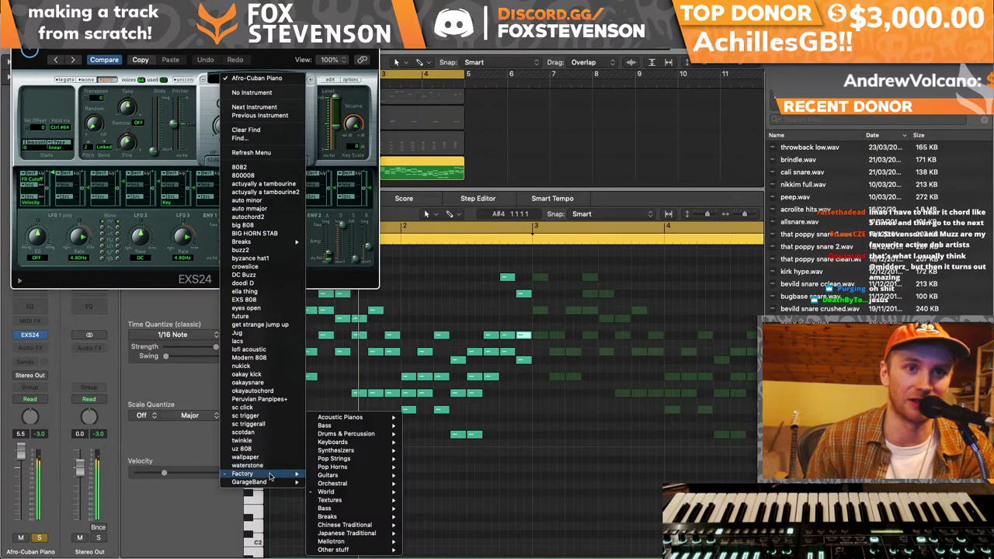
mouse_move(342, 442)
mouse_move(443, 442)
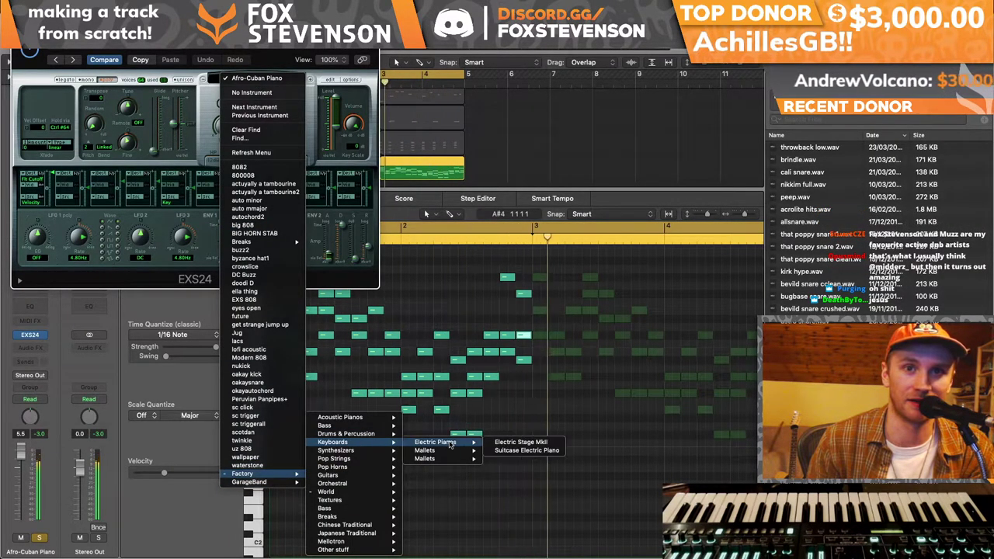
left_click(509, 450)
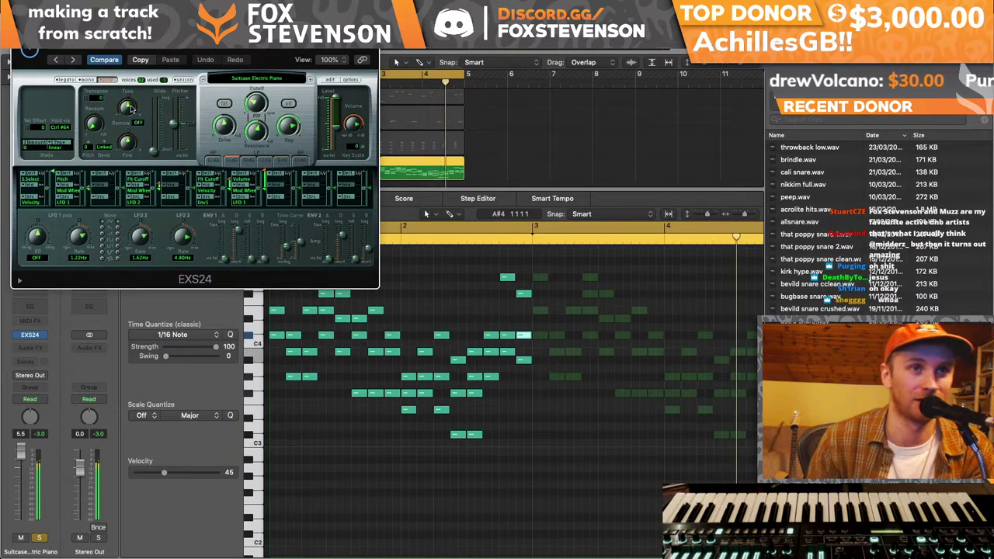
left_click(39, 335)
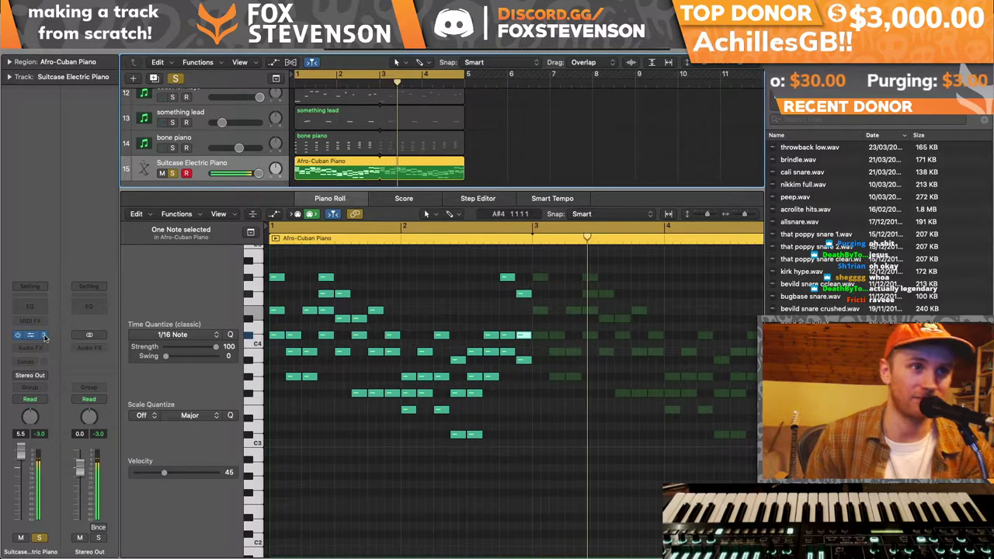
- Replace the sampler with a Vintage Electric Piano and audition its models, settling on Wurlitzer 240V
left_click(45, 335)
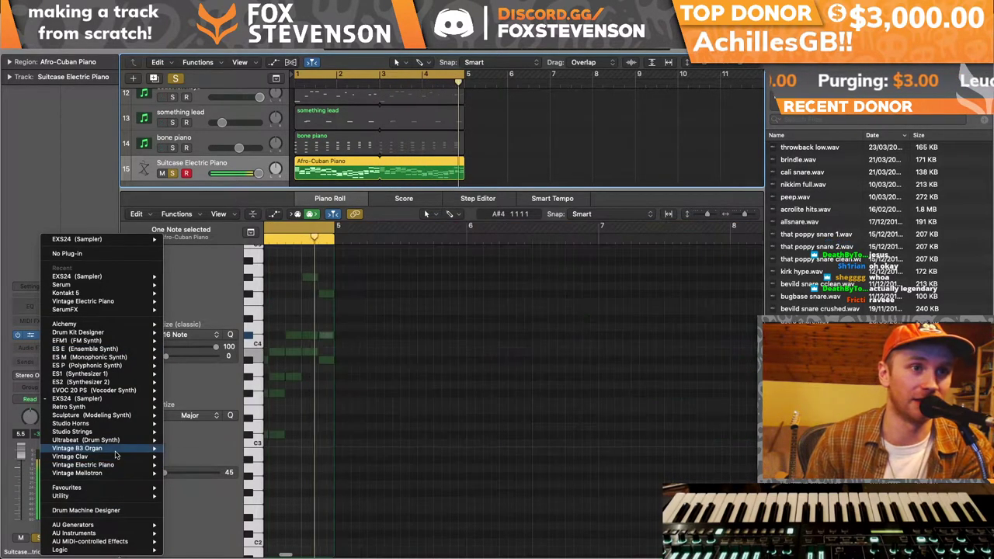
left_click(183, 464)
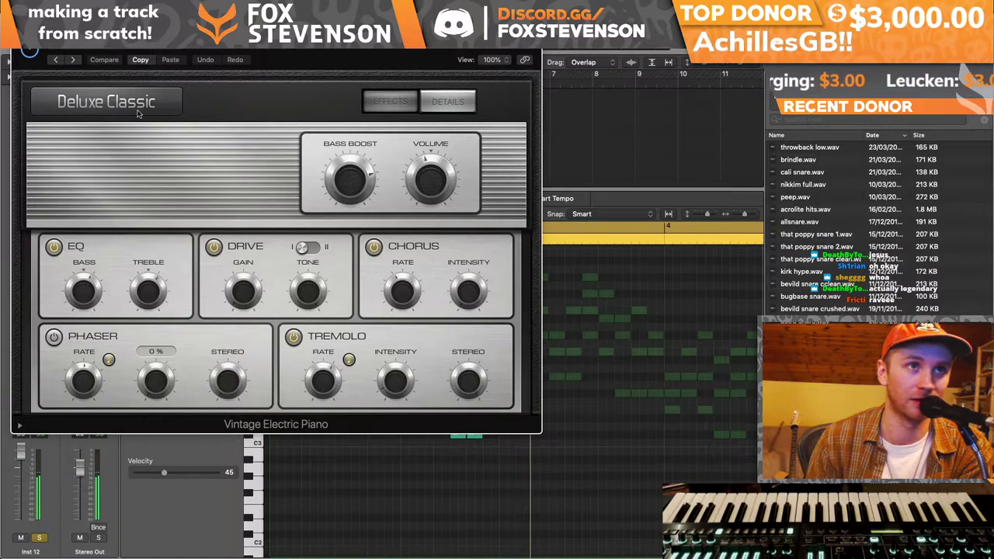
left_click(138, 114)
left_click(70, 238)
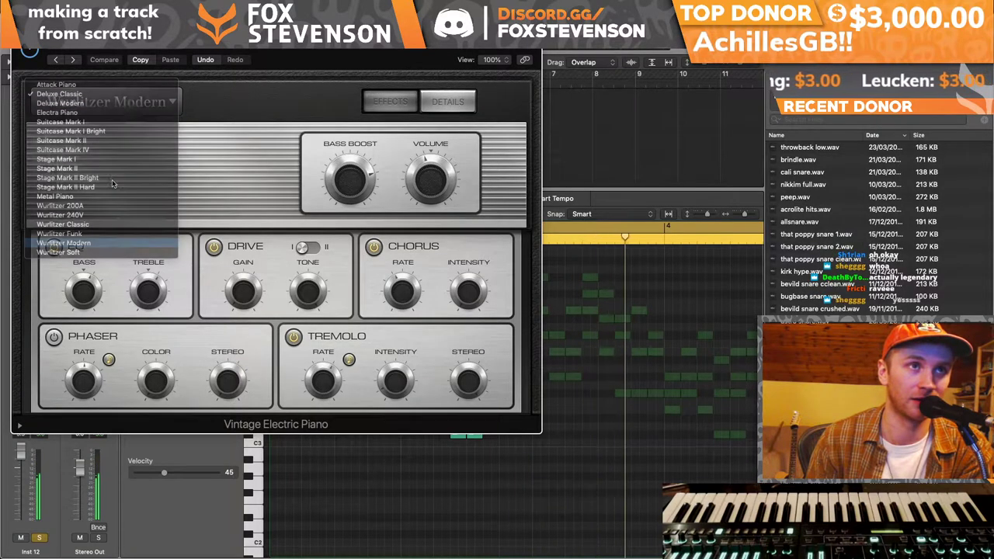
left_click(98, 108)
left_click(92, 84)
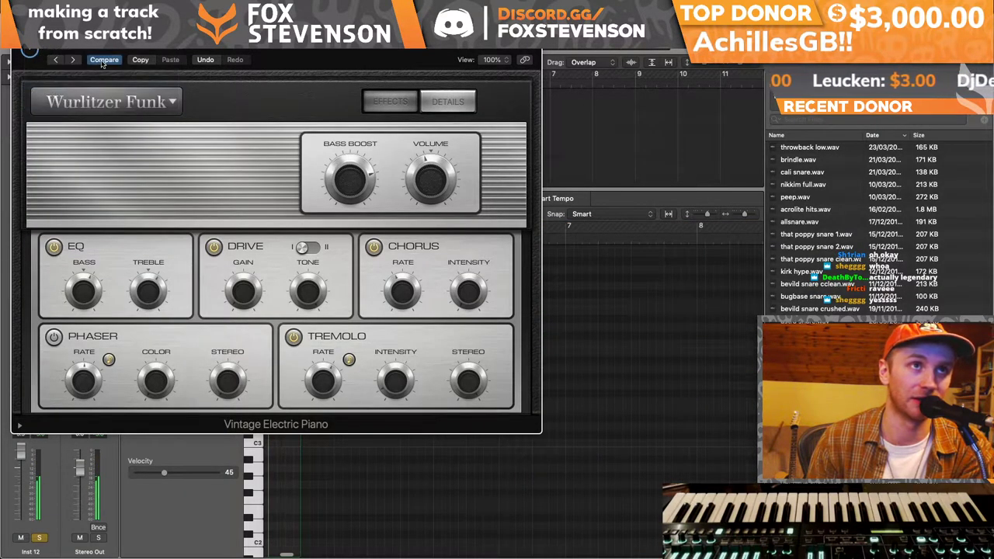
left_click(92, 98)
left_click(94, 66)
left_click(92, 101)
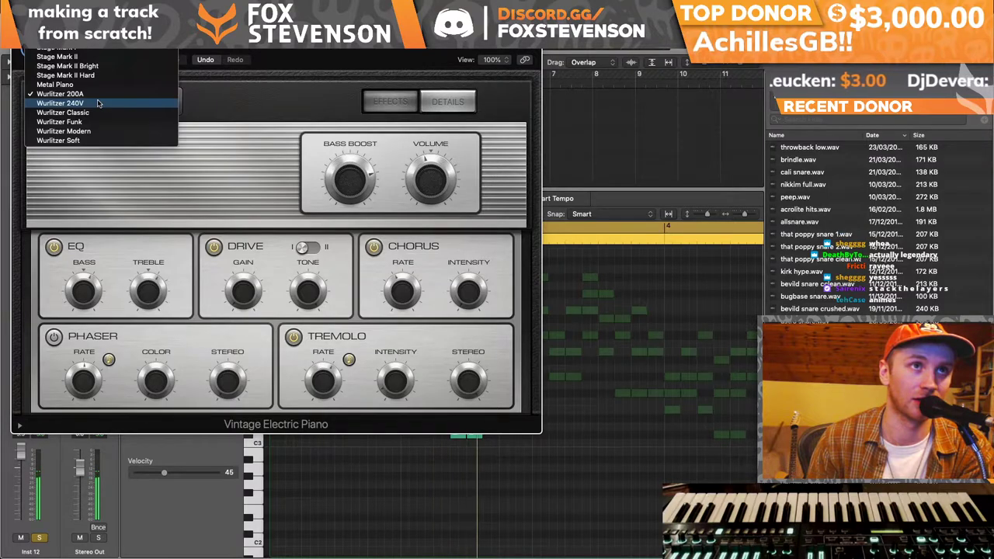
left_click(91, 105)
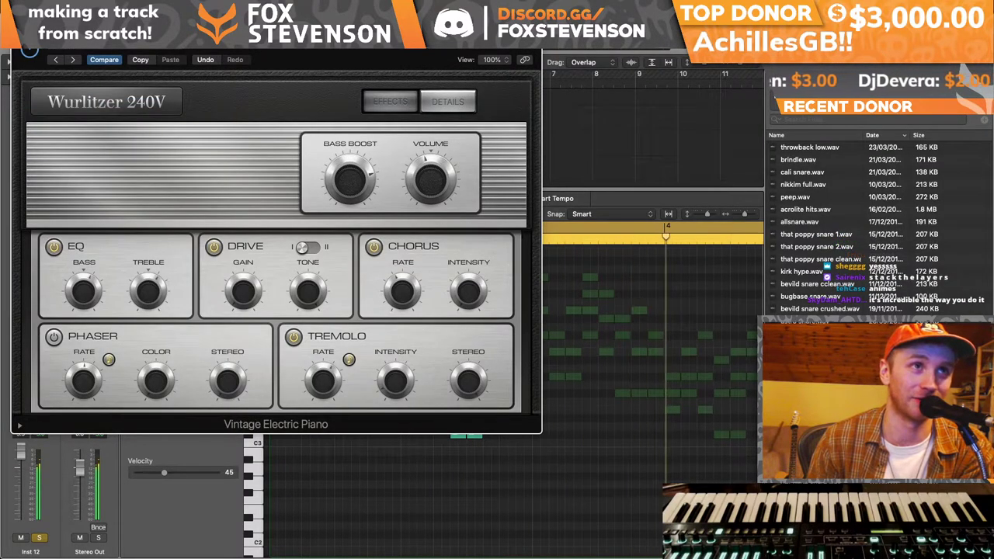
key("super+w")
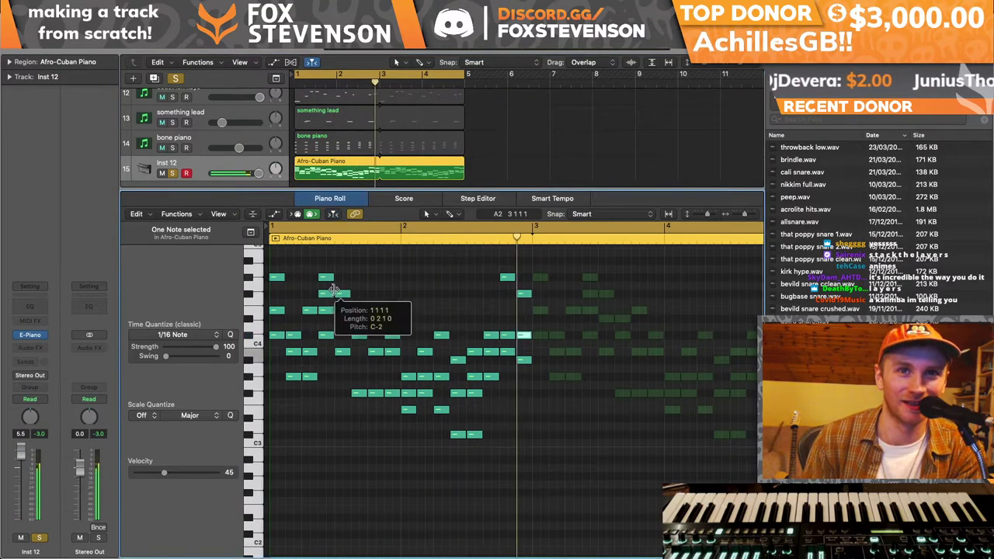
left_click_drag(522, 451, 273, 328)
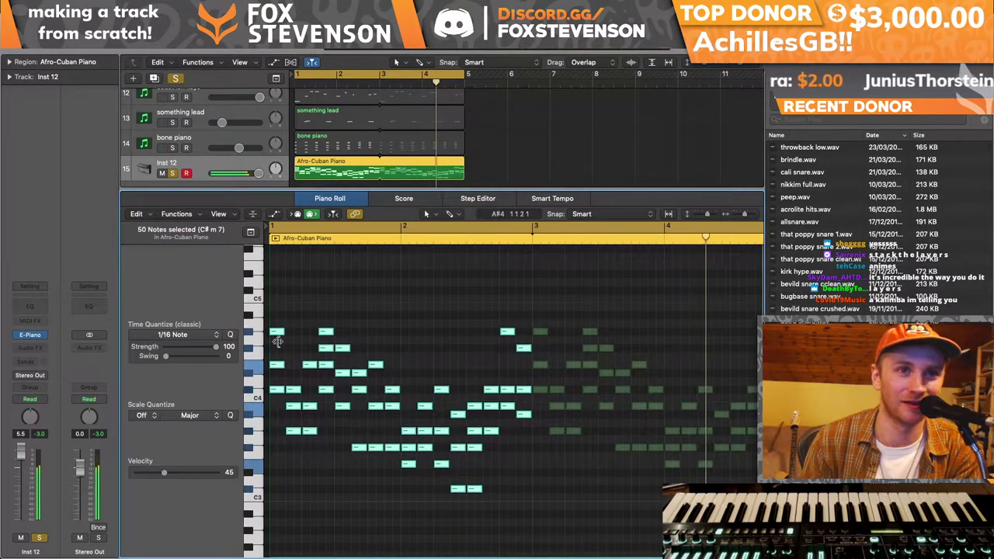
key("space")
left_click(328, 405)
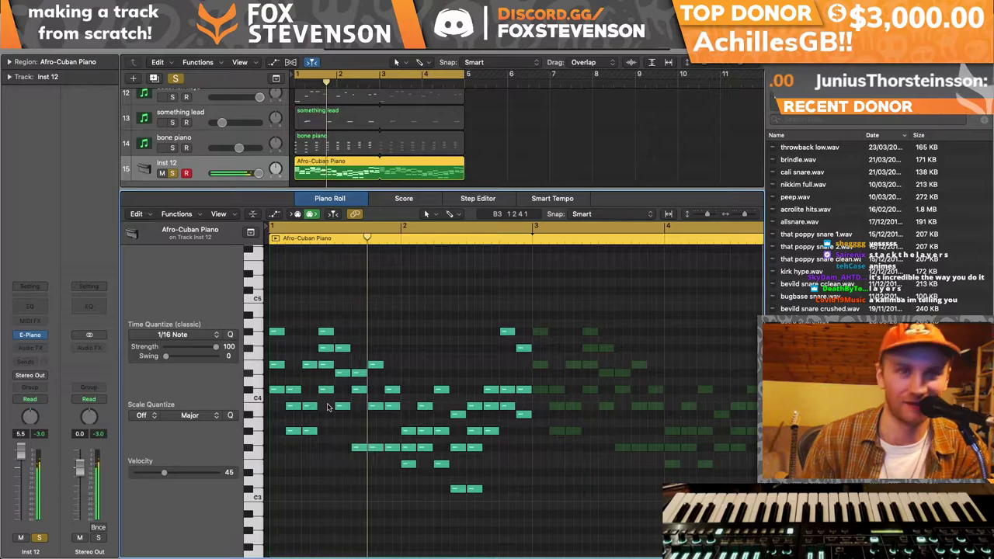
- Try adding very short grace notes a semitone below the fourth chord of bar 1
key("super+Right")
key("super+Right")
mouse_move(470, 331)
left_mouse_down()
mouse_move(481, 342)
mouse_move(472, 338)
left_mouse_up()
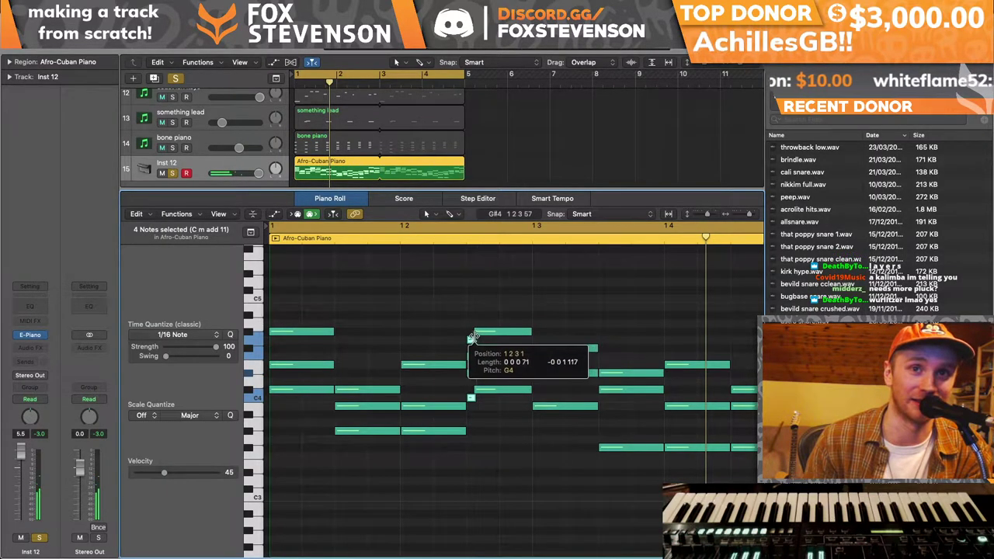
key("space")
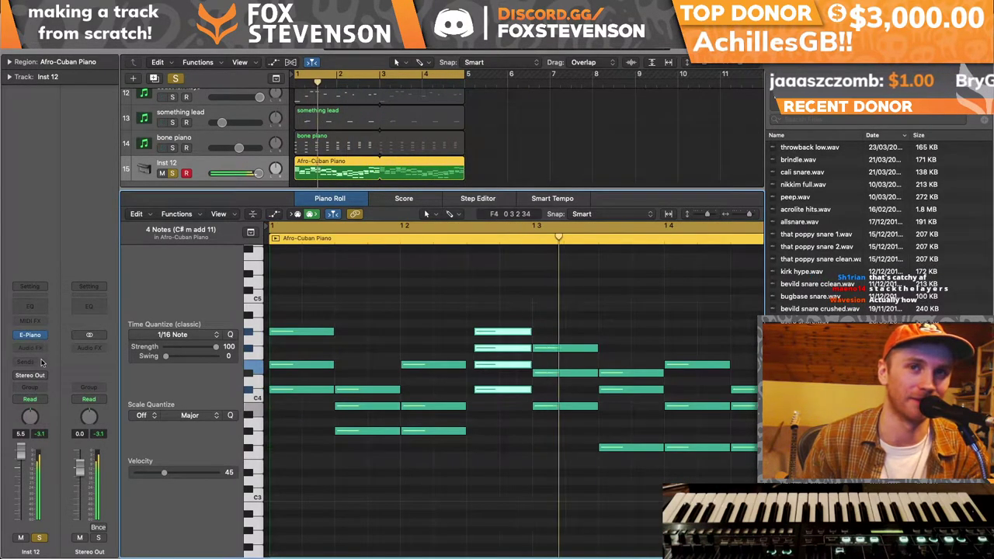
- Insert the MeldaProduction MVibrato effect after the electric piano on the Inst 12 track
left_click(30, 347)
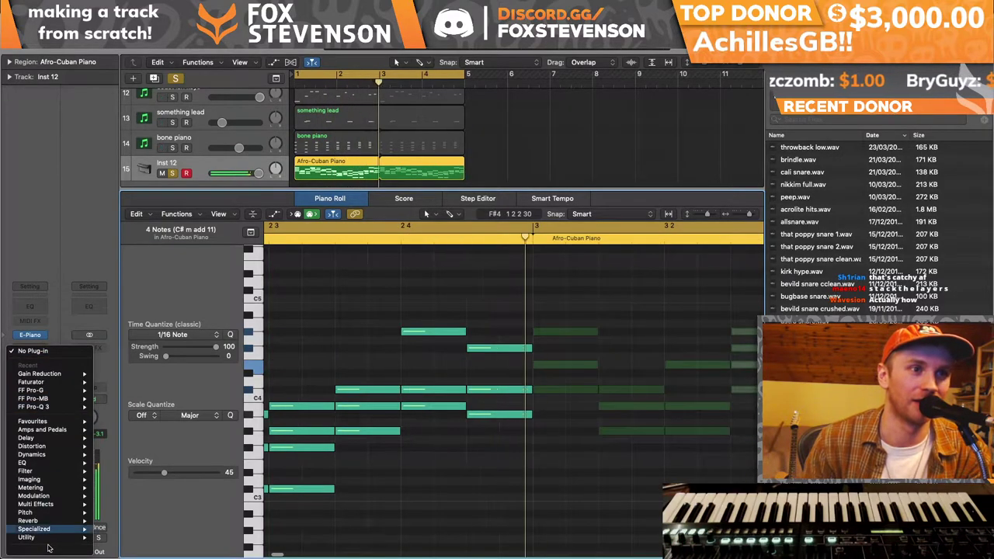
mouse_move(39, 541)
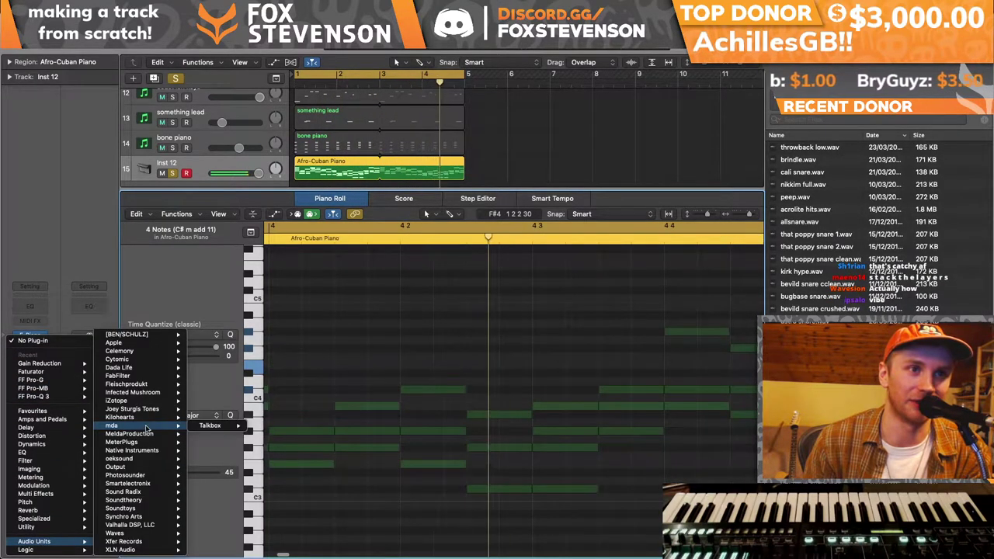
mouse_move(155, 433)
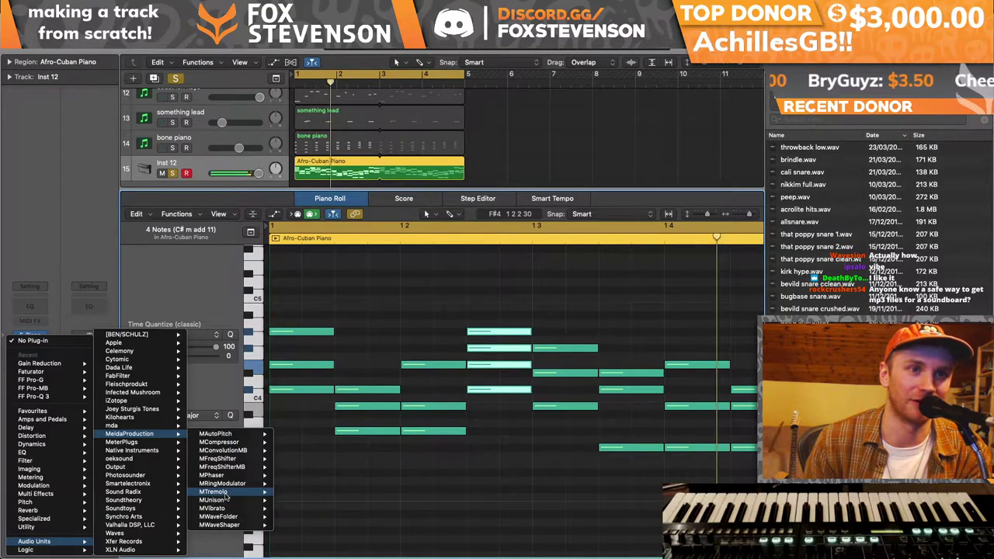
mouse_move(230, 510)
left_click(294, 508)
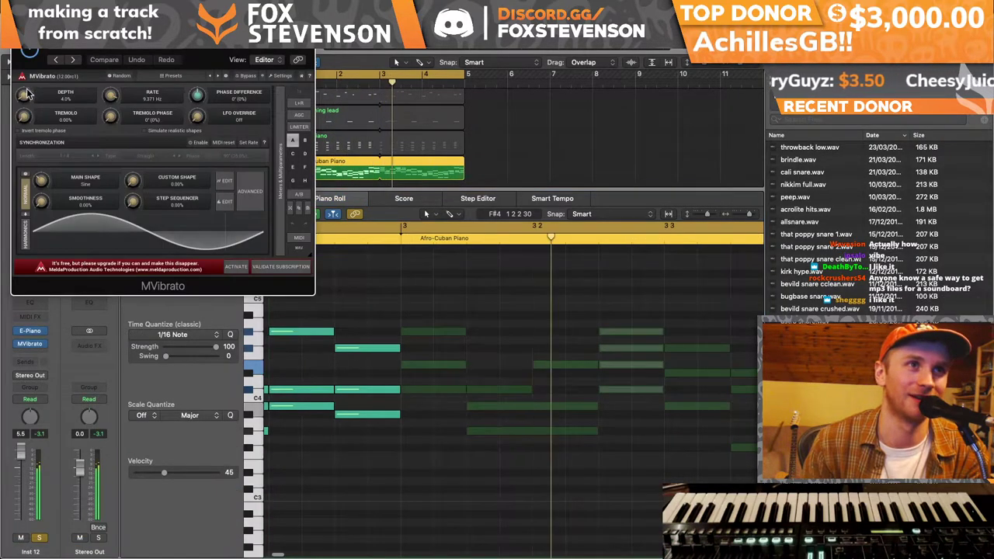
left_click(29, 49)
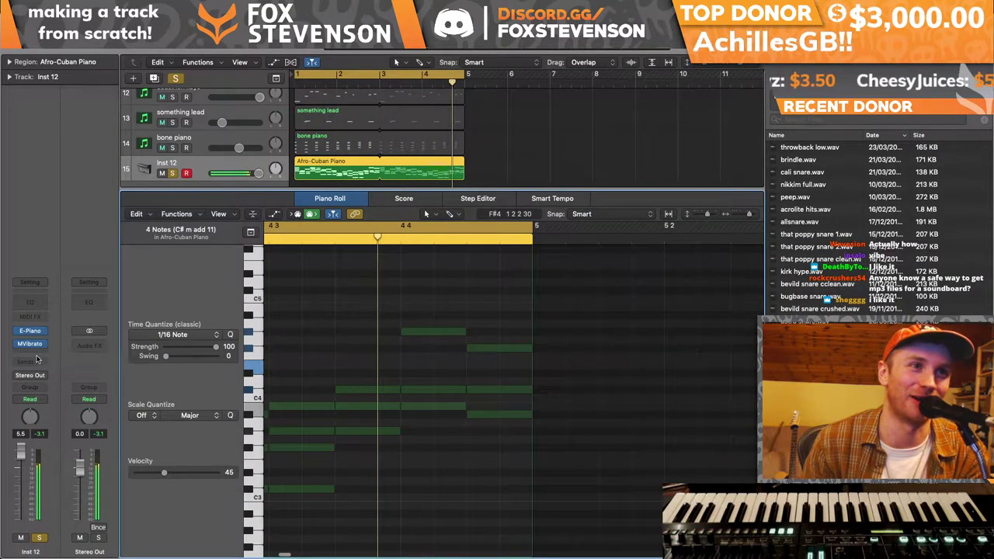
- Insert the Xfer Records LFOTool effect below MVibrato on the Inst 12 track
left_click(48, 343)
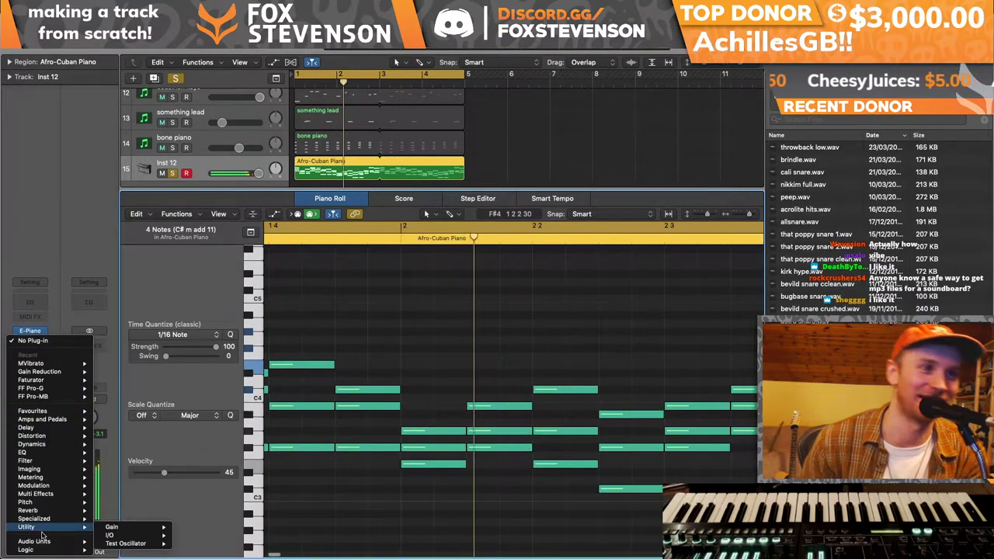
mouse_move(47, 541)
mouse_move(128, 541)
left_click(216, 534)
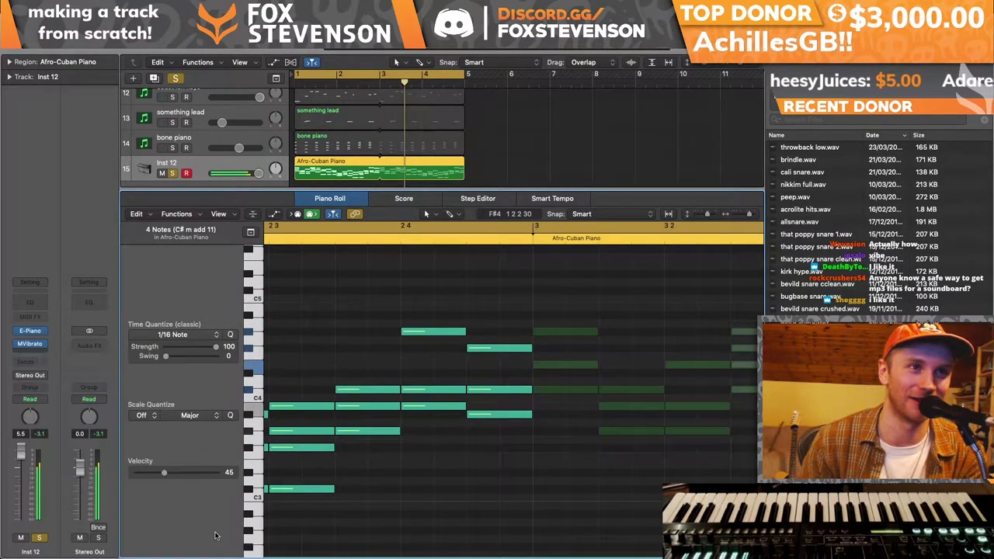
- Replace LFOTool with the Xfer Records OTT compressor and set its depth to 84 %
left_click(43, 344)
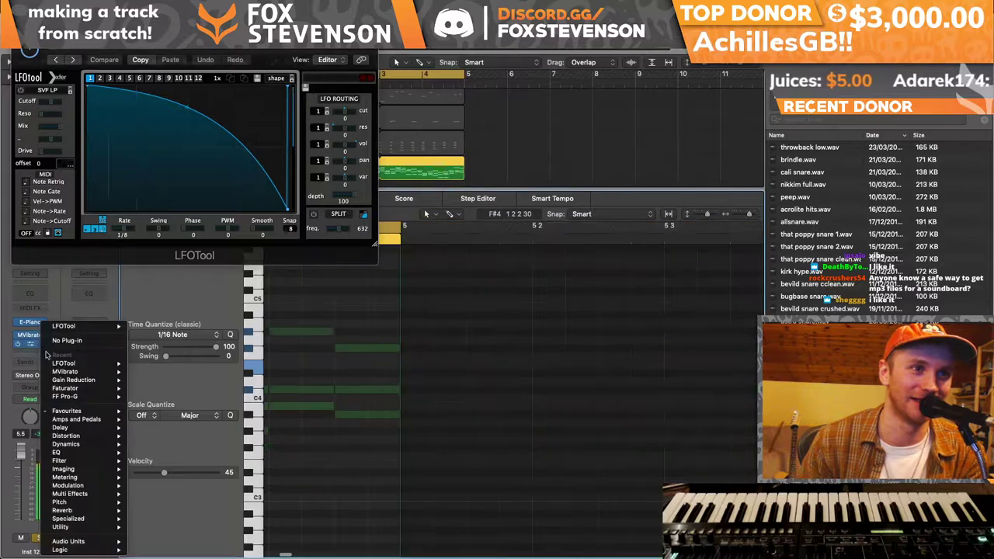
mouse_move(78, 542)
mouse_move(163, 541)
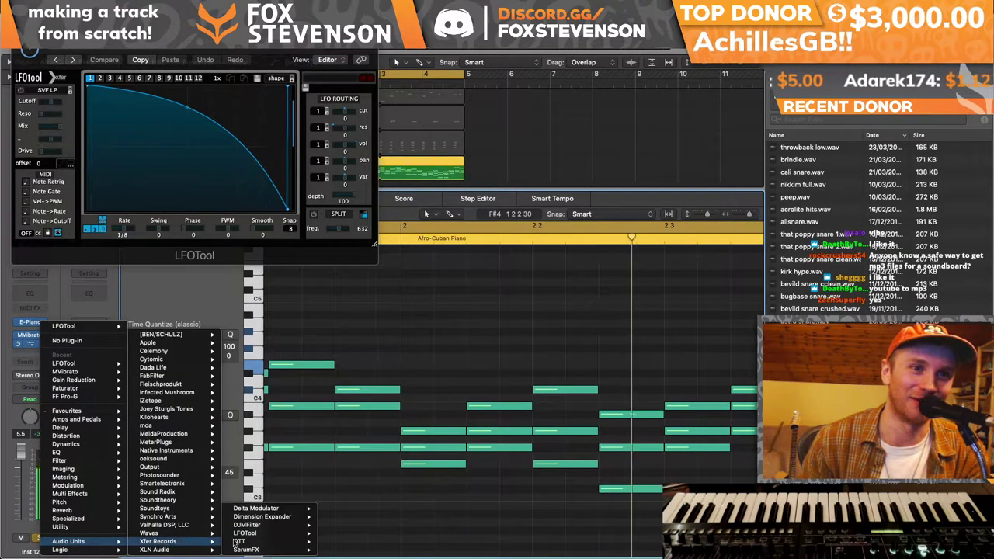
mouse_move(256, 533)
left_click(335, 541)
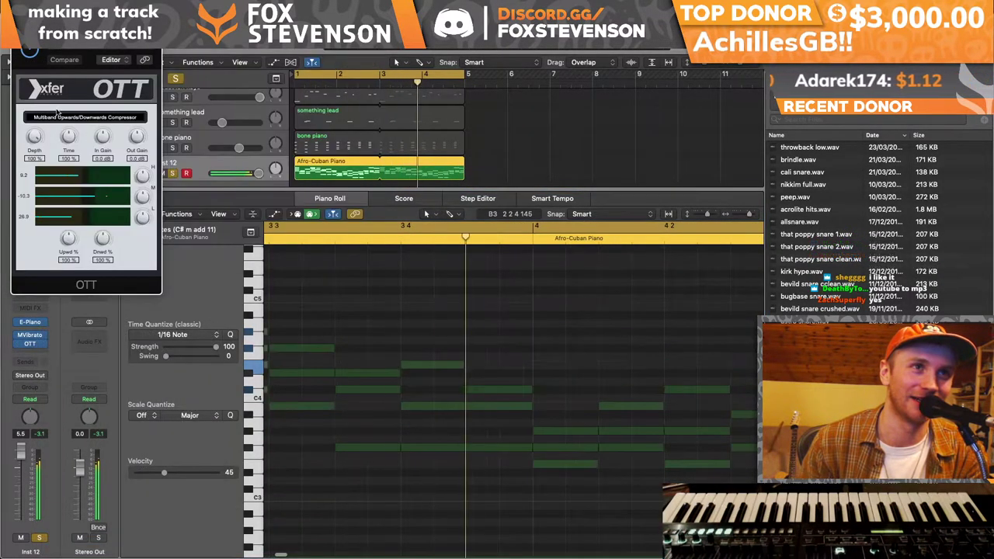
left_click_drag(36, 134, 36, 148)
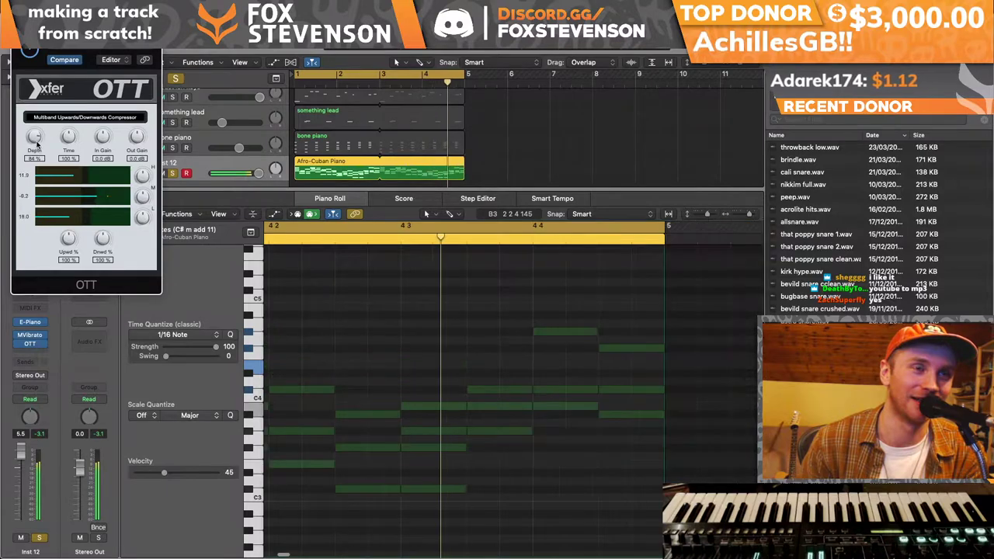
- Clear the solo and copy the four-bar regions of tracks 12 to 15 so they repeat from bar 5 to bar 9
left_click(31, 344)
key("Escape")
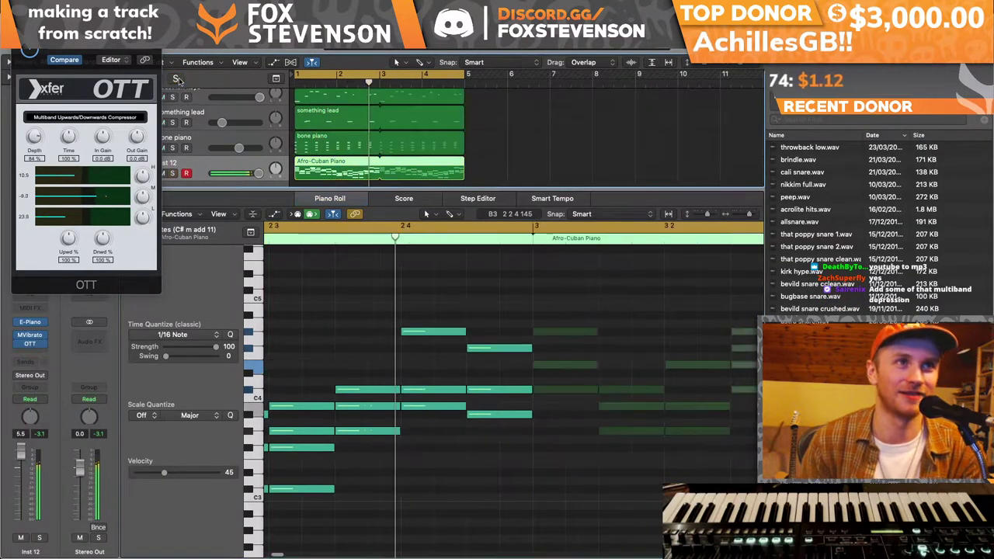
key("v")
key("e")
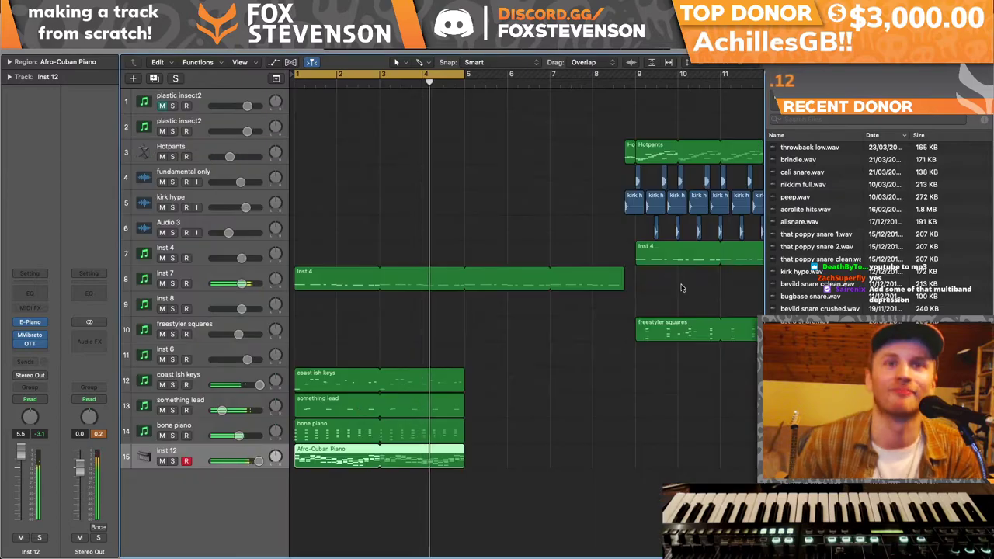
left_click_drag(498, 505, 500, 410)
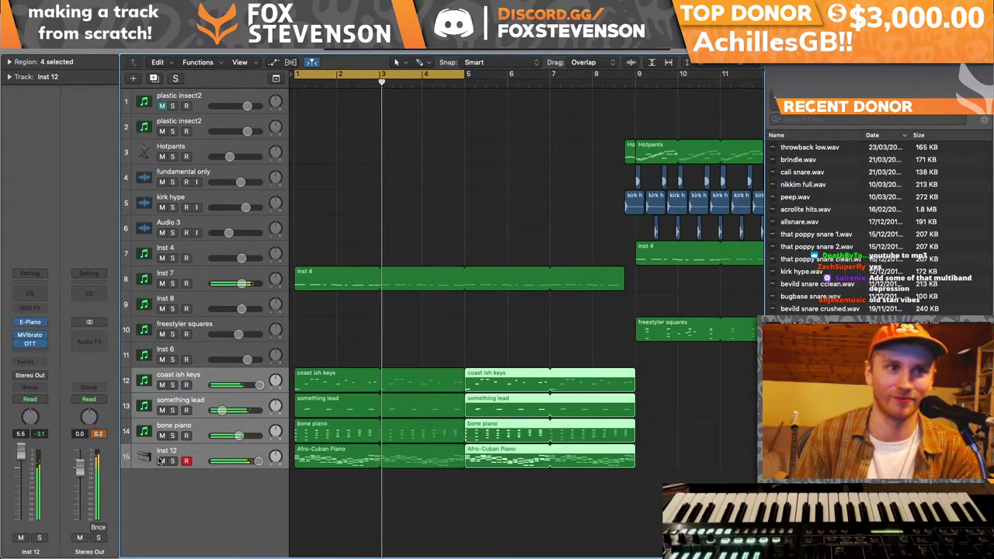
- Create a new software instrument track below Inst 12 and load the panpipe!!! lead channel strip setting
left_click(163, 485)
double_click(163, 486)
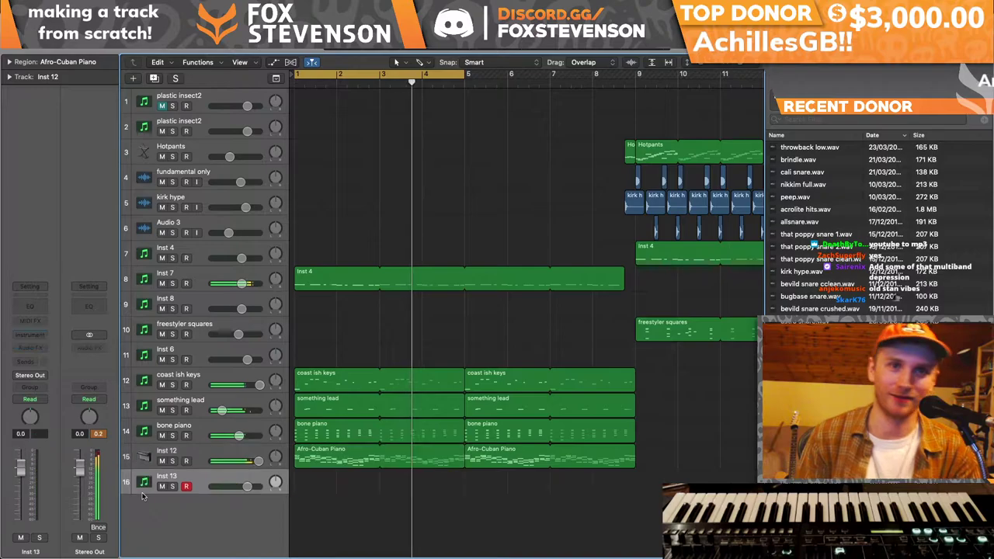
left_click(35, 289)
mouse_move(32, 483)
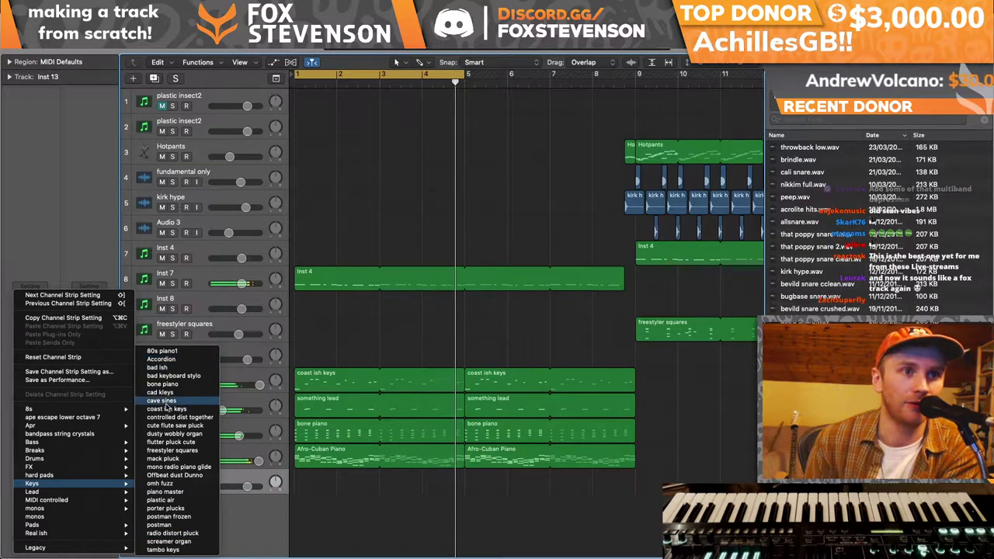
mouse_move(75, 479)
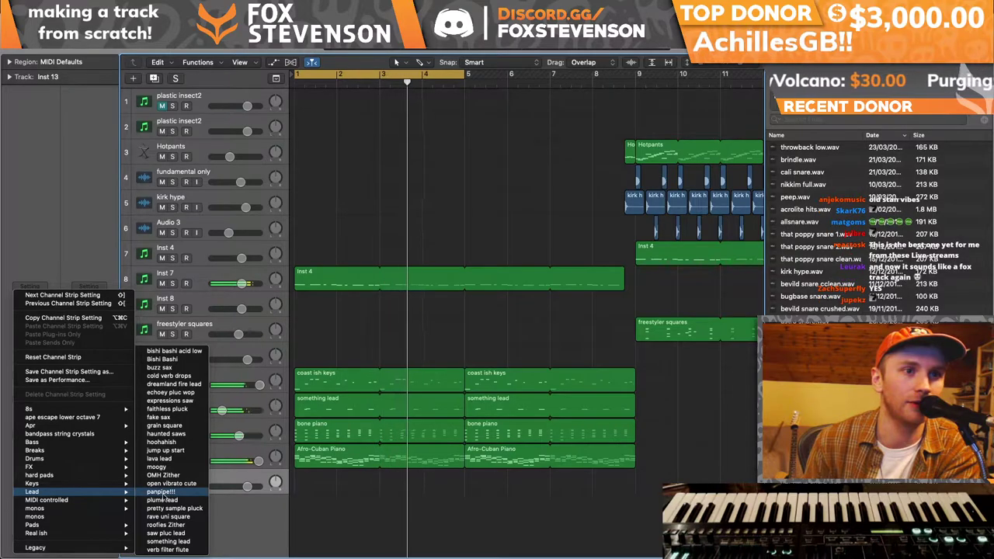
left_click(159, 492)
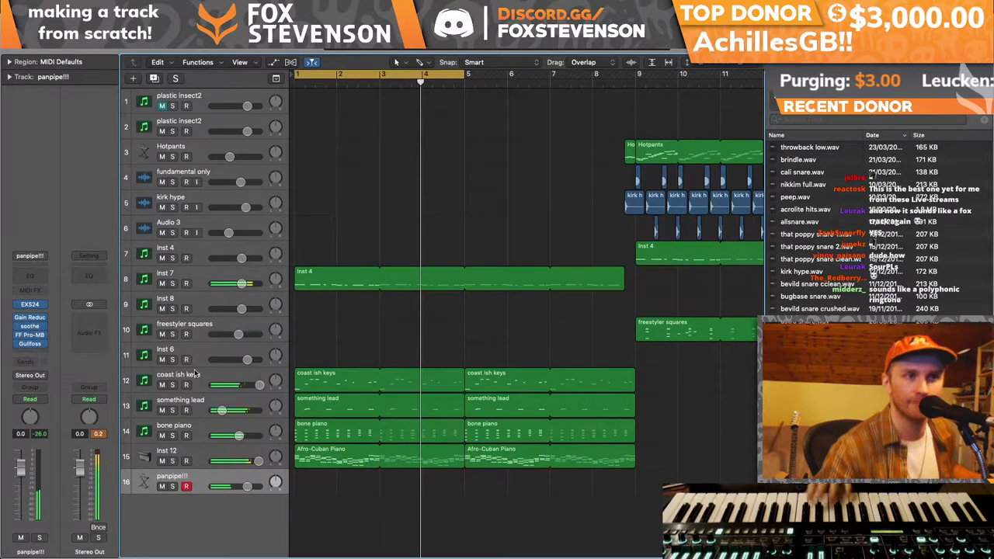
- Load the fake sax lead channel strip setting on track 16 in place of panpipe!!! and lower its volume to -3.4 dB
left_click(29, 255)
mouse_move(75, 480)
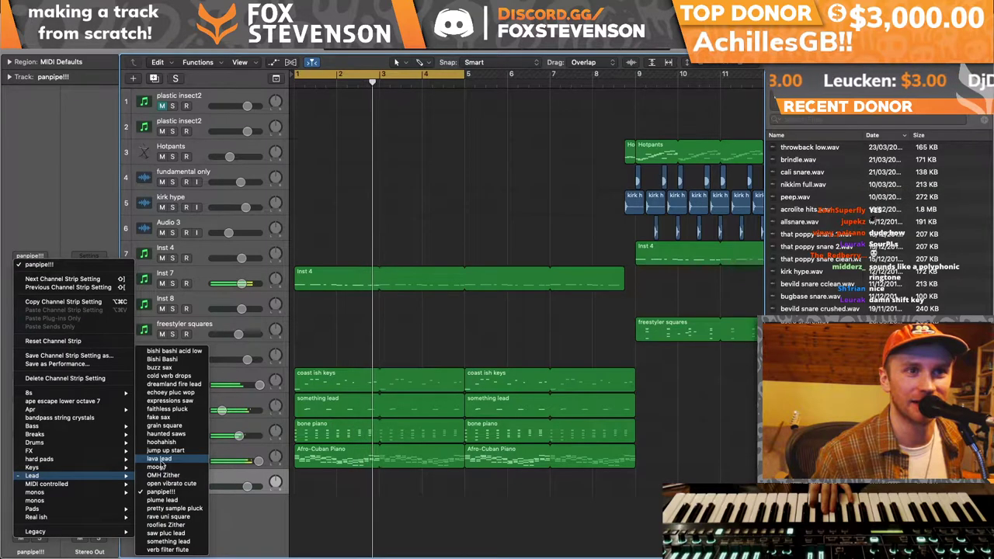
left_click(158, 417)
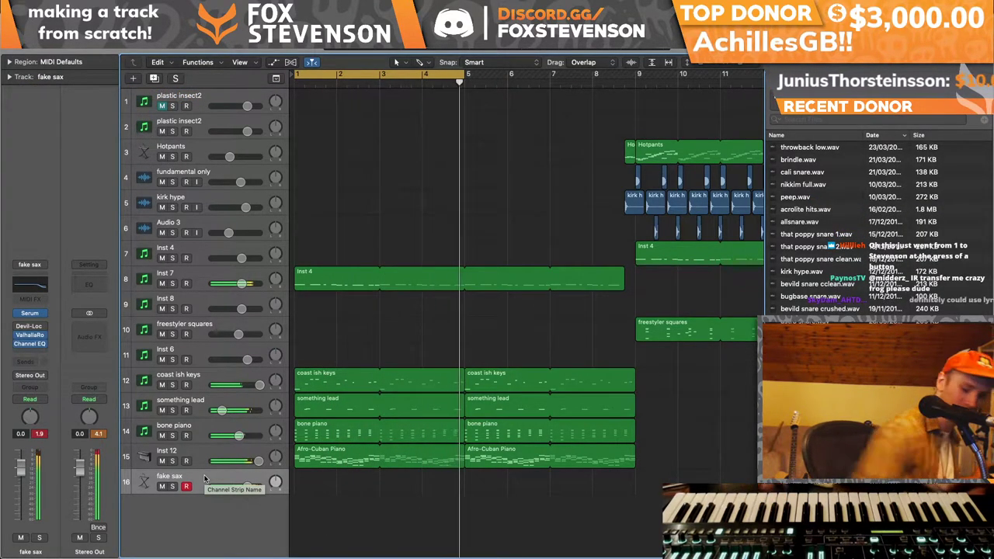
key("Return")
left_click_drag(243, 486, 240, 486)
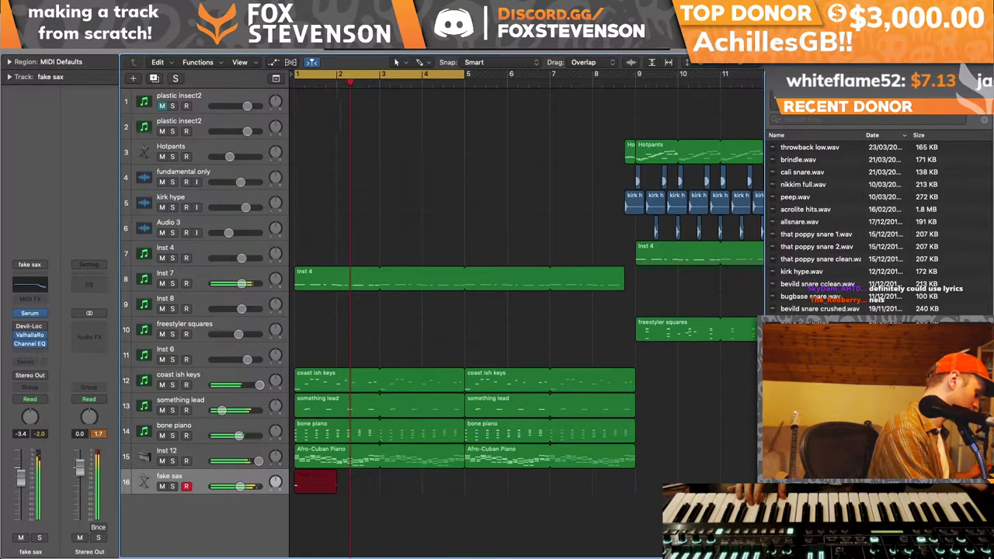
- Stop and delete the first fake sax take, then record a new take from bar 1
key("space")
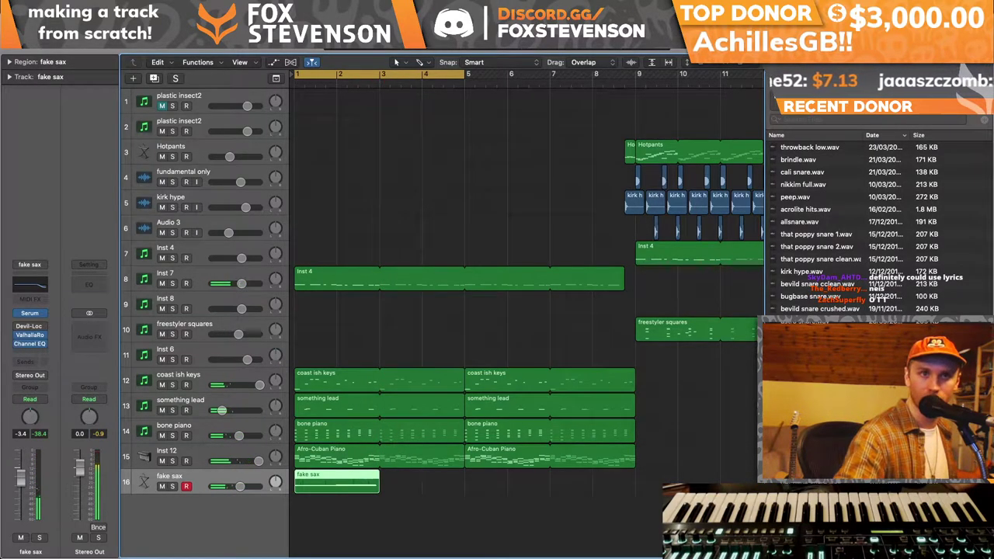
key("Delete")
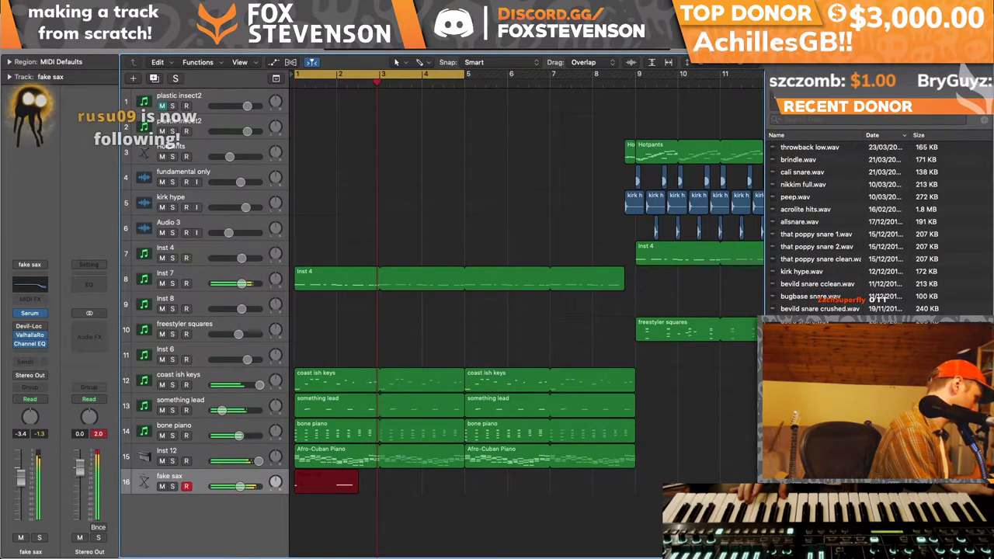
key("space")
key("space")
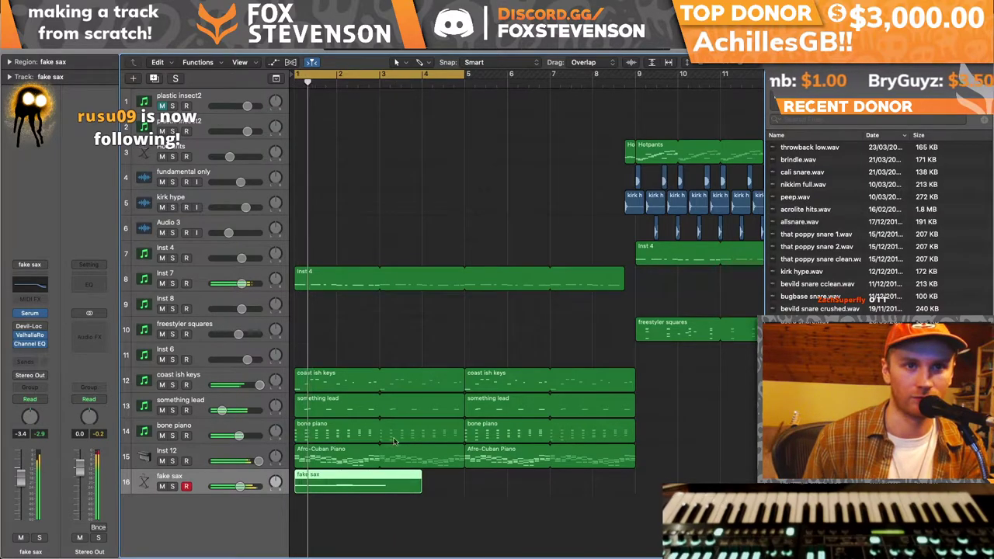
- Shorten the upper note of the fake sax region and trim the long lower note to end at bar 3
double_click(393, 486)
scroll(654, 378, "down", 5)
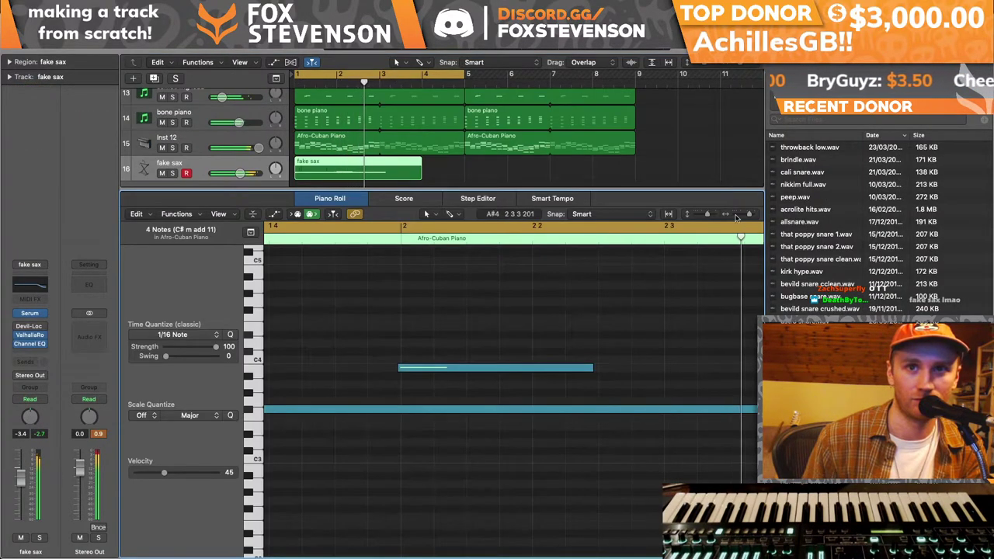
left_click(440, 369)
left_click_drag(549, 409, 506, 406)
key("Return")
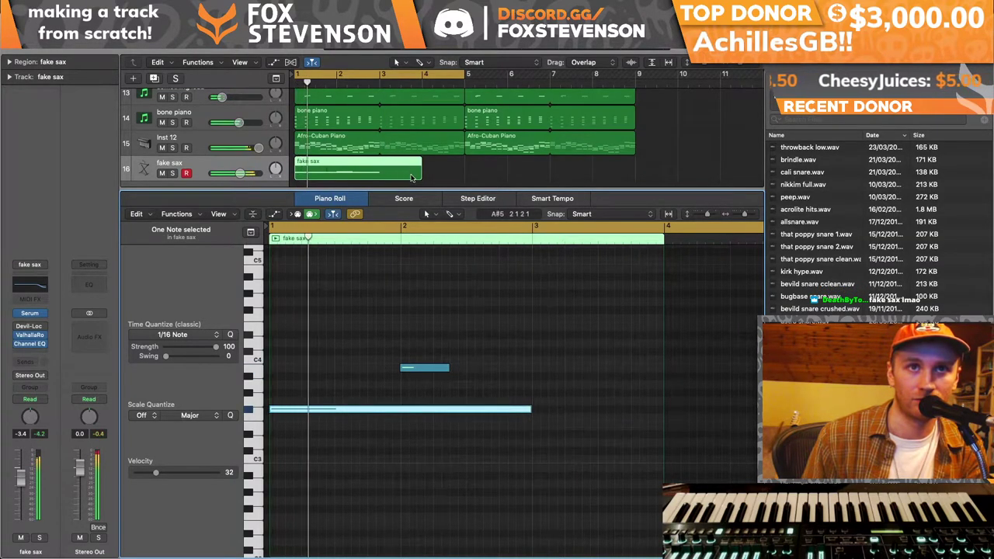
- Loop the fake sax region up to bar 9 and lower its track volume to -9.6 dB
left_click_drag(420, 175, 464, 164)
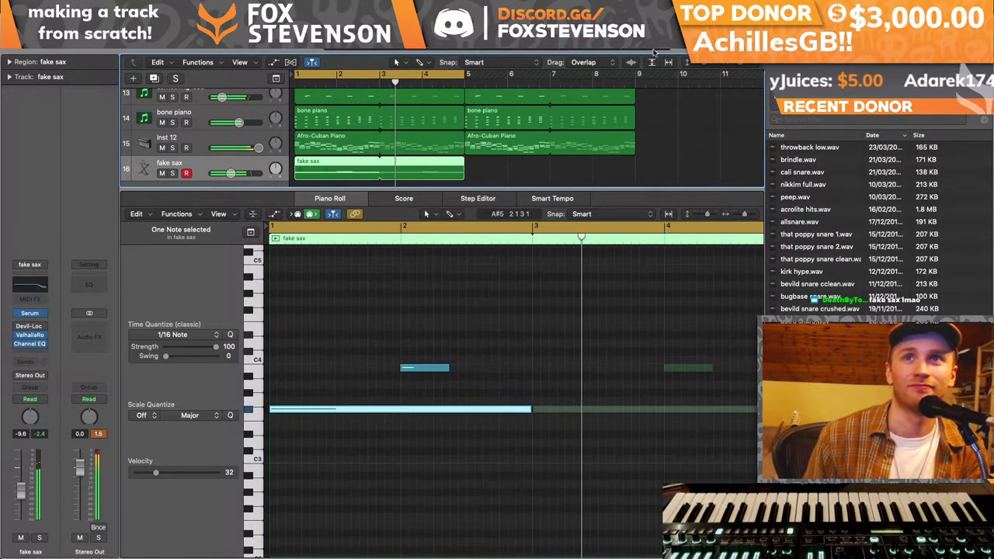
key("x")
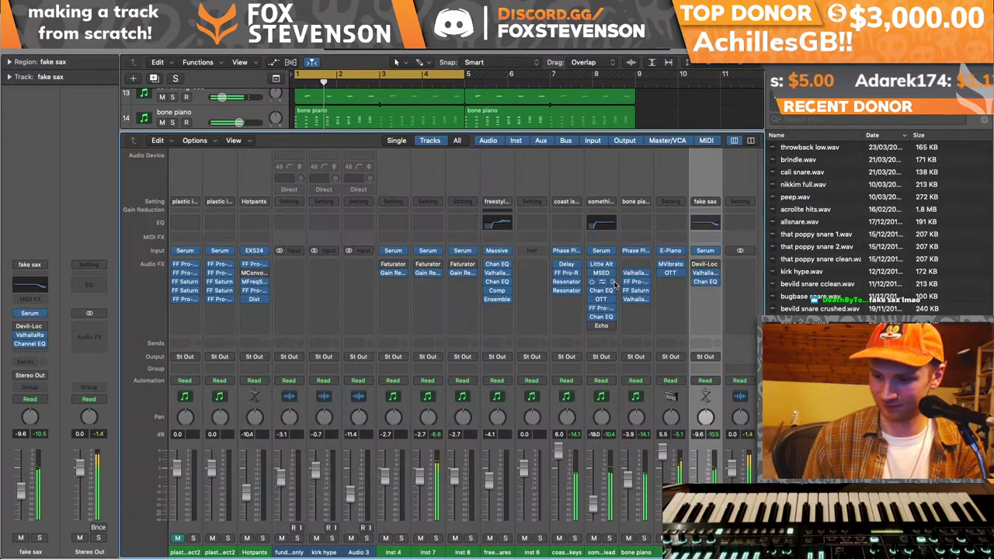
key("x")
left_click_drag(455, 475, 634, 476)
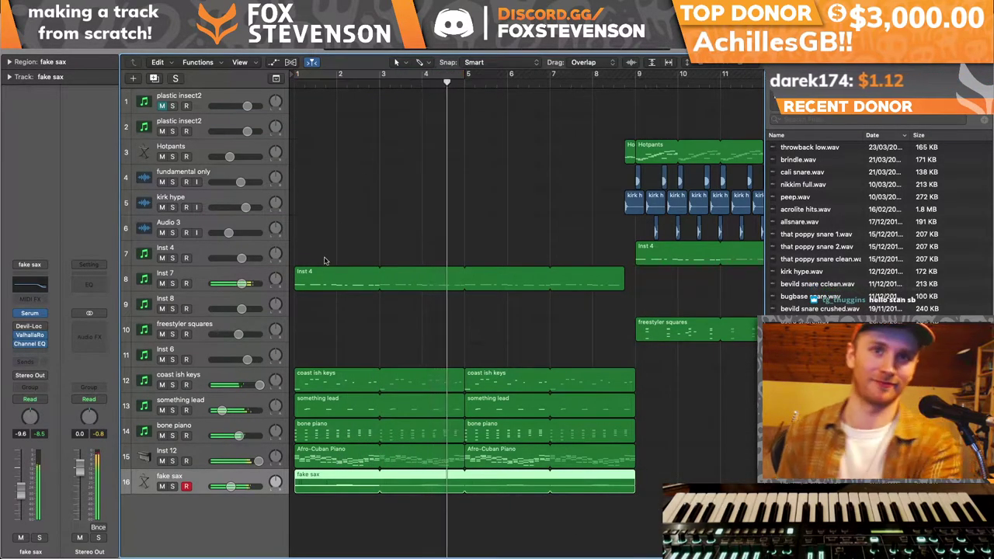
- Move the freestyler squares track above Inst 7 and mute all tracks from Inst 7 to fake sax
left_click(143, 281)
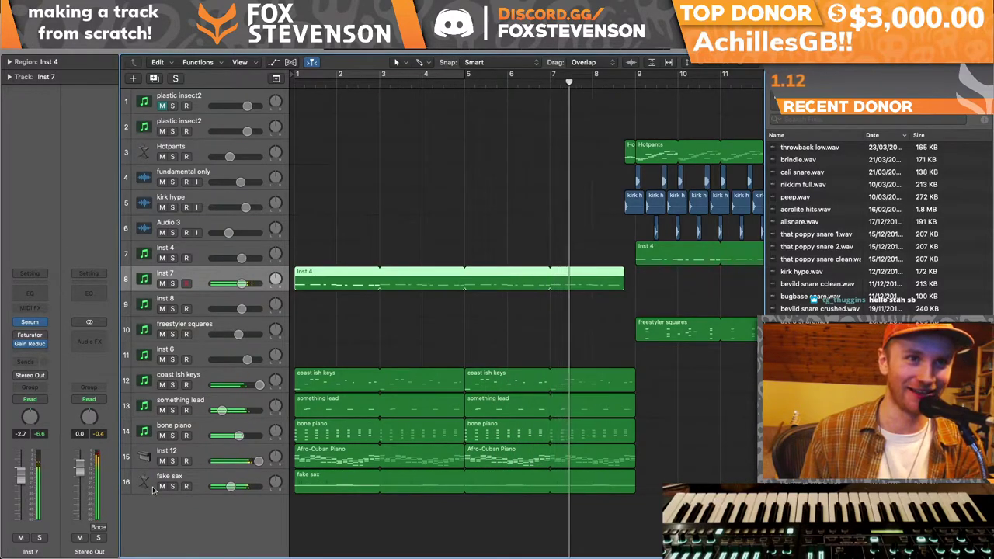
left_click_drag(148, 332, 147, 280)
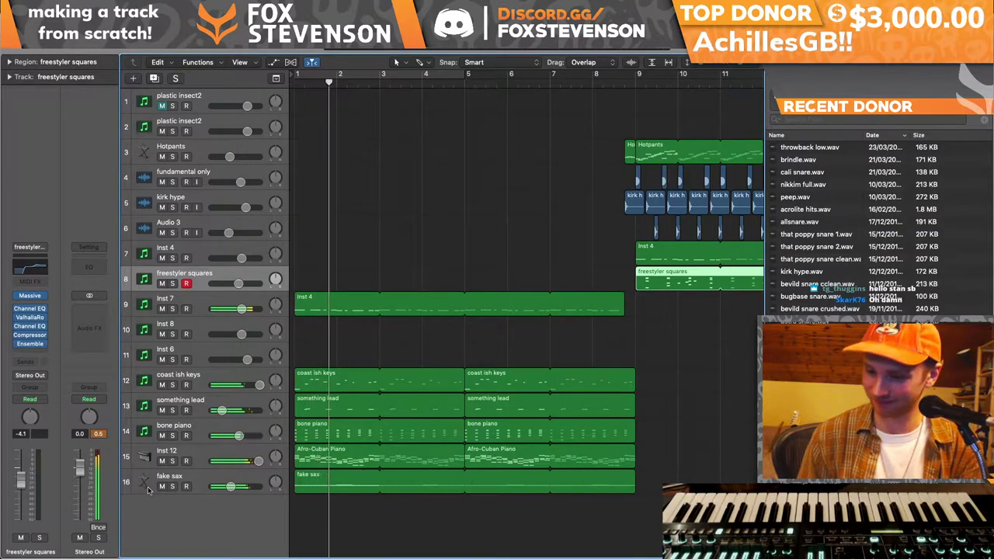
left_click(152, 304)
left_click(146, 485, "shift")
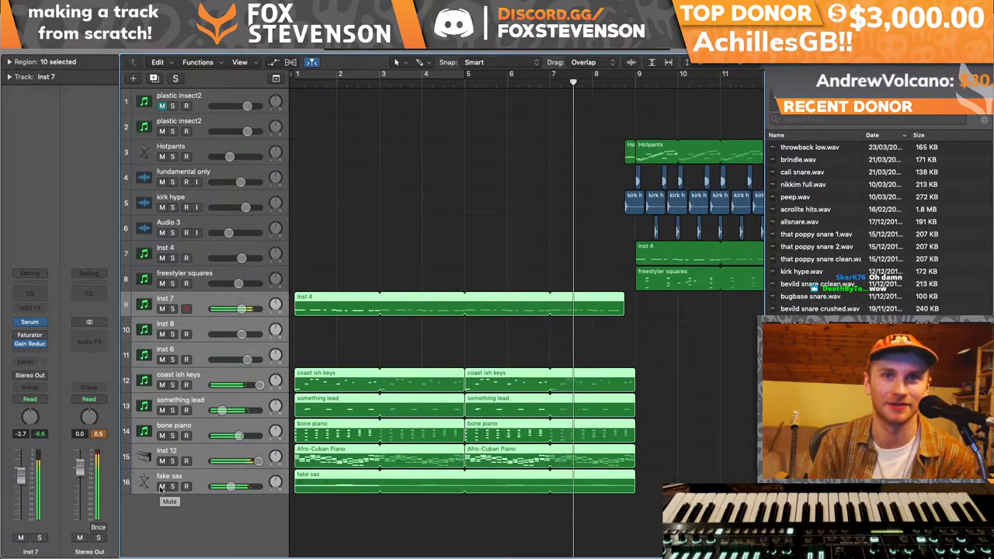
left_click(161, 487)
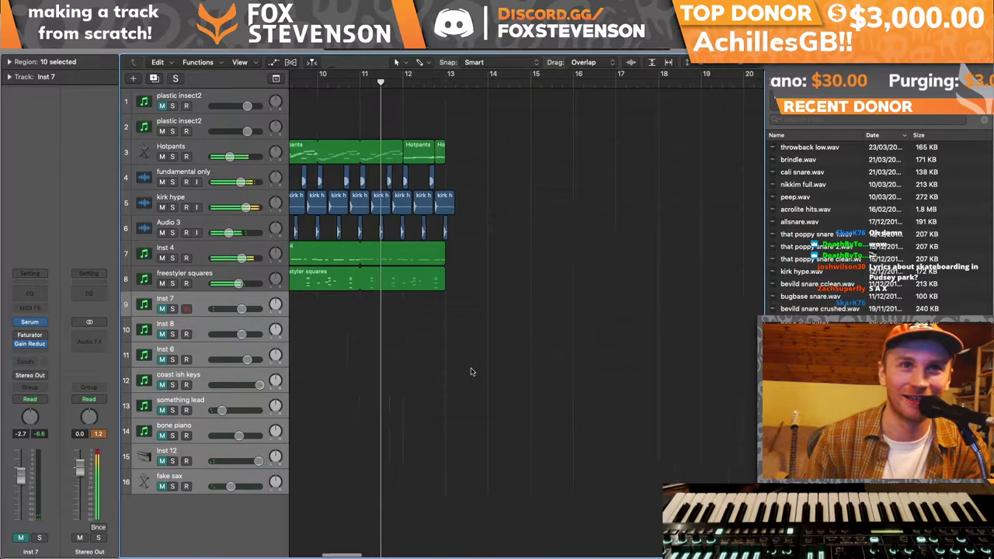
- Set the cycle range to bars 9 to 13 and listen to the drop section on its own
scroll(471, 373, "left", 5)
left_click_drag(471, 78, 637, 78)
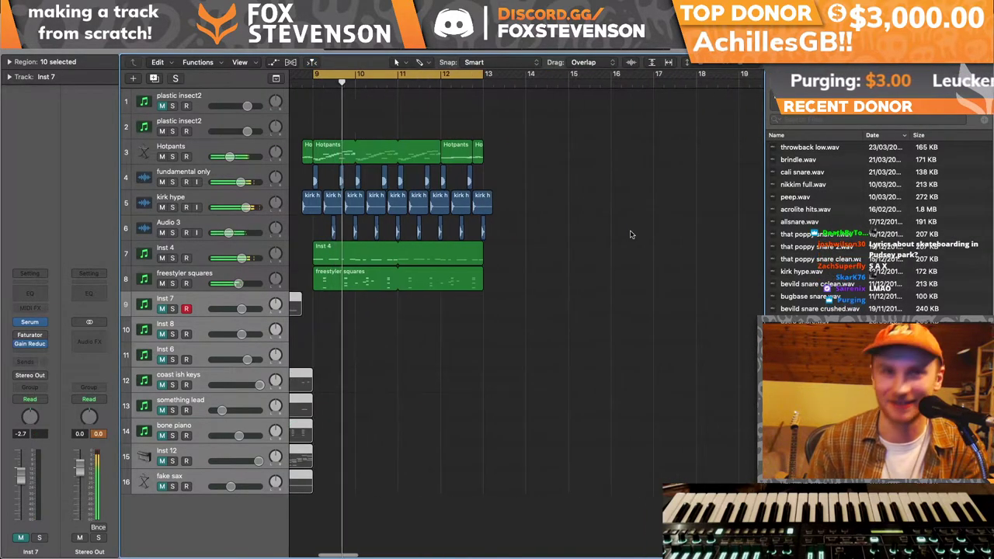
scroll(599, 406, "left", 2)
left_click_drag(595, 390, 382, 162)
left_click_drag(578, 330, 526, 362)
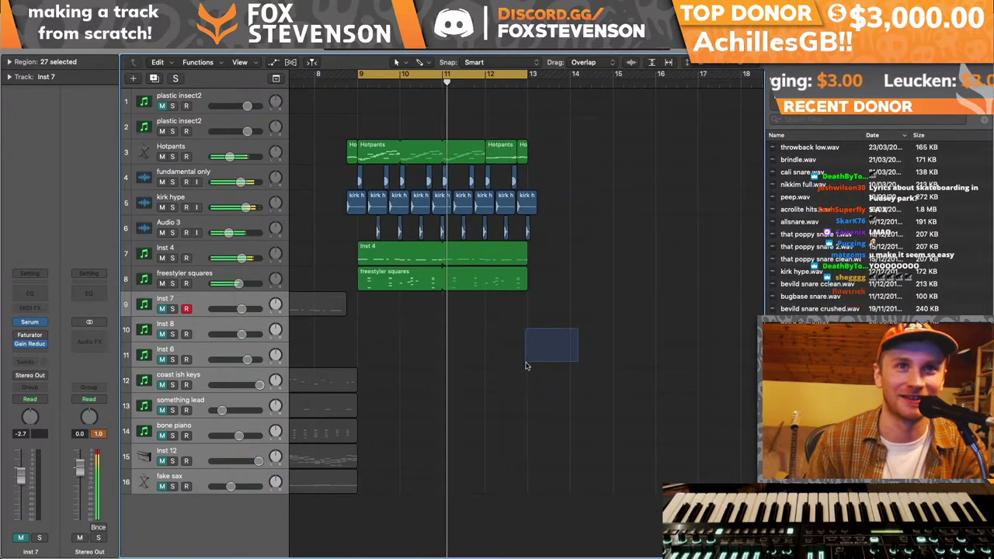
- Copy the four-bar freestyler squares region to bar 5 and unmute the tracks from Inst 7 to fake sax
left_click_drag(403, 281, 347, 284)
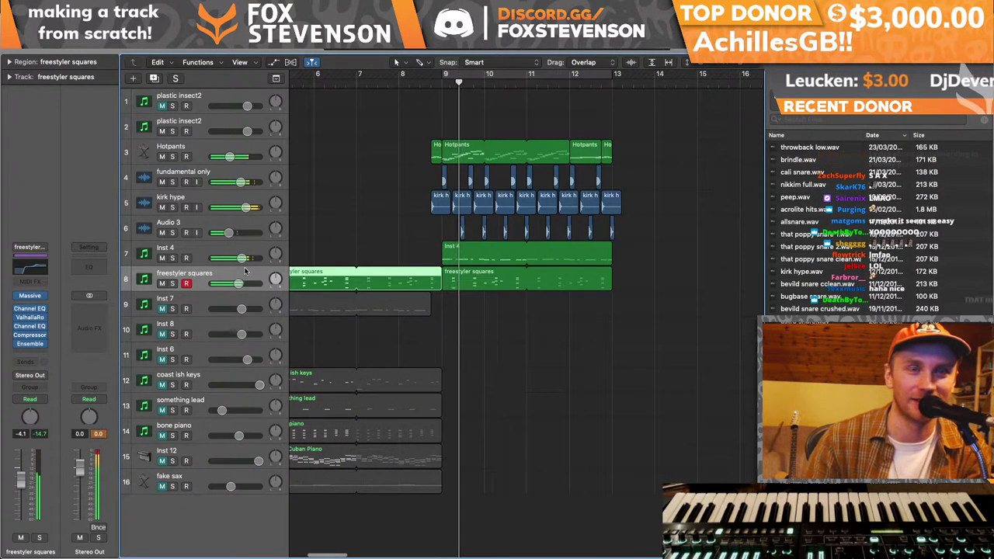
key("Return")
left_click(164, 306)
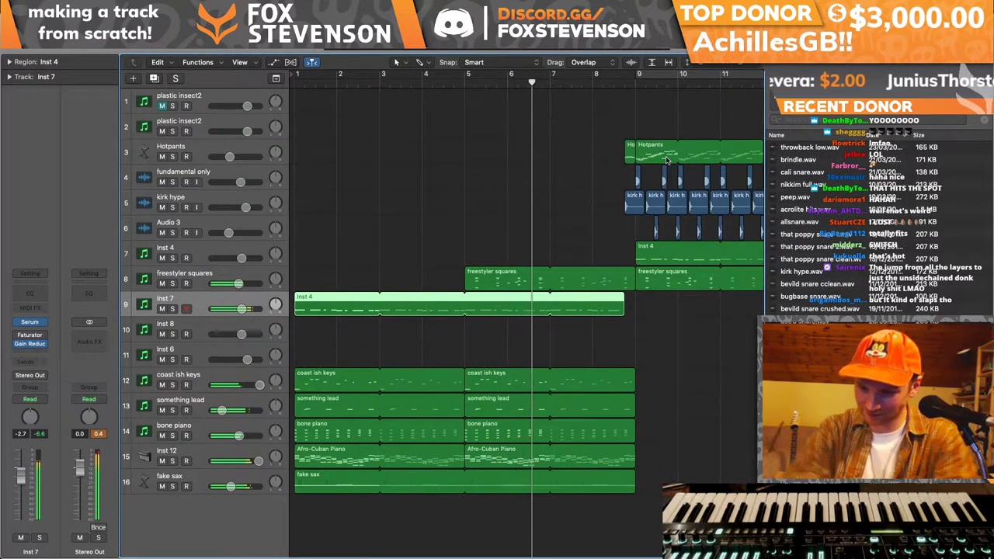
- Cycle bars 5 to 9 and use the Marquee tool to remove the last beat before bar 9 from tracks 12 to 16
left_click_drag(466, 74, 623, 71)
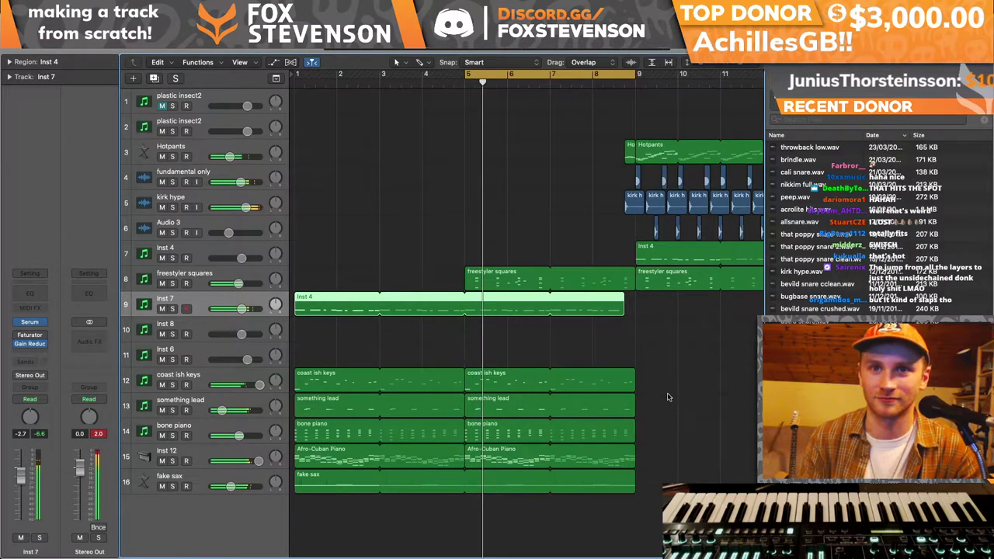
left_click(423, 62)
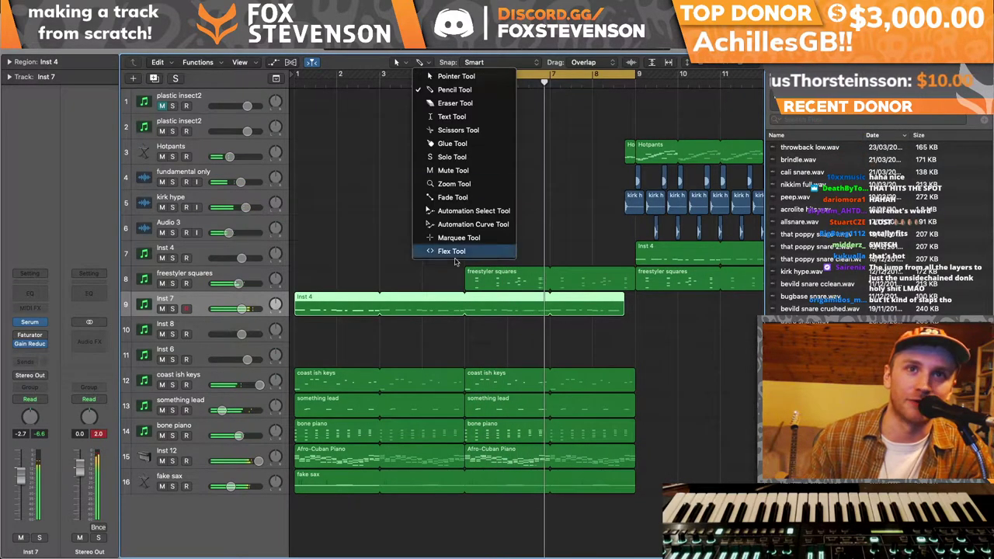
left_click(458, 236)
left_click_drag(625, 322, 636, 494)
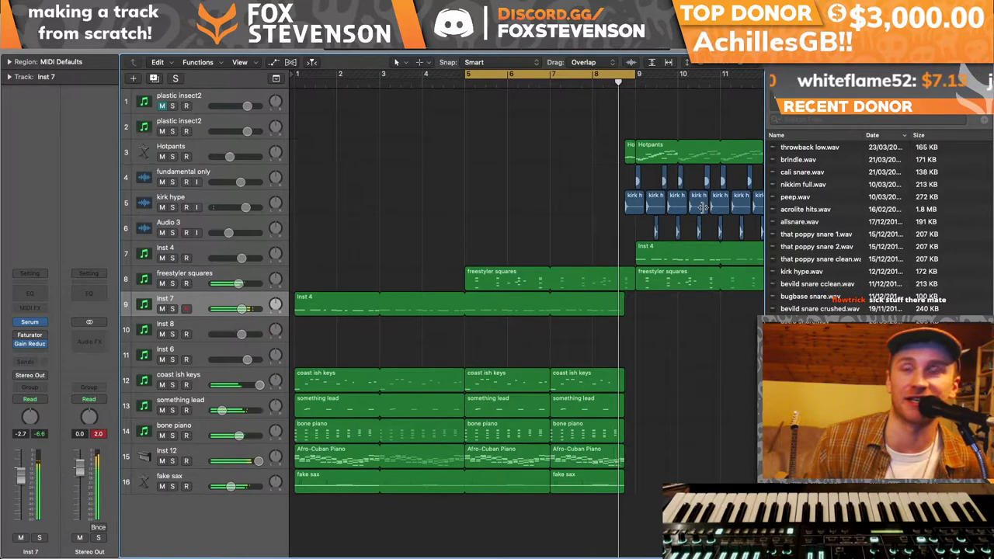
- Hide the file browser and create a new software instrument track below the fake sax track
key("f")
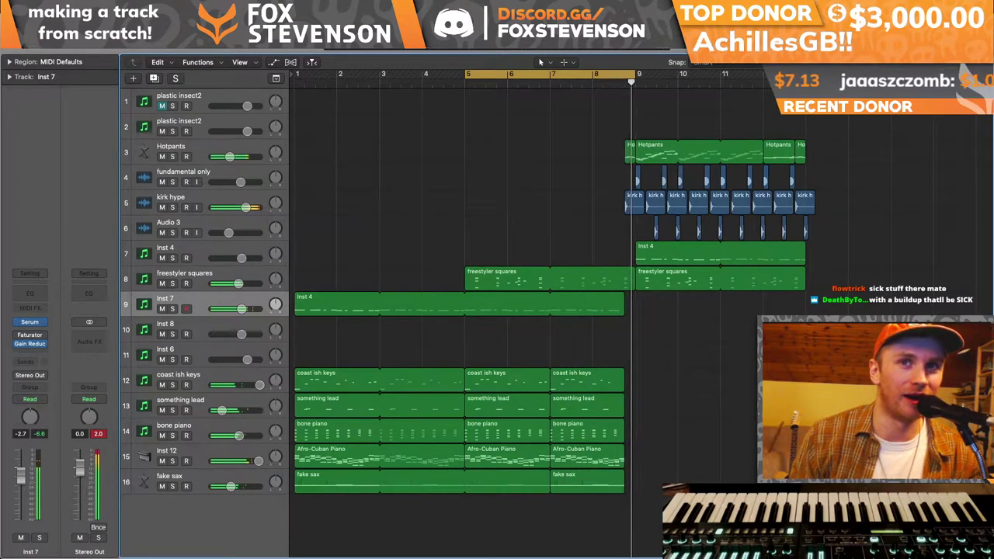
left_click(146, 491)
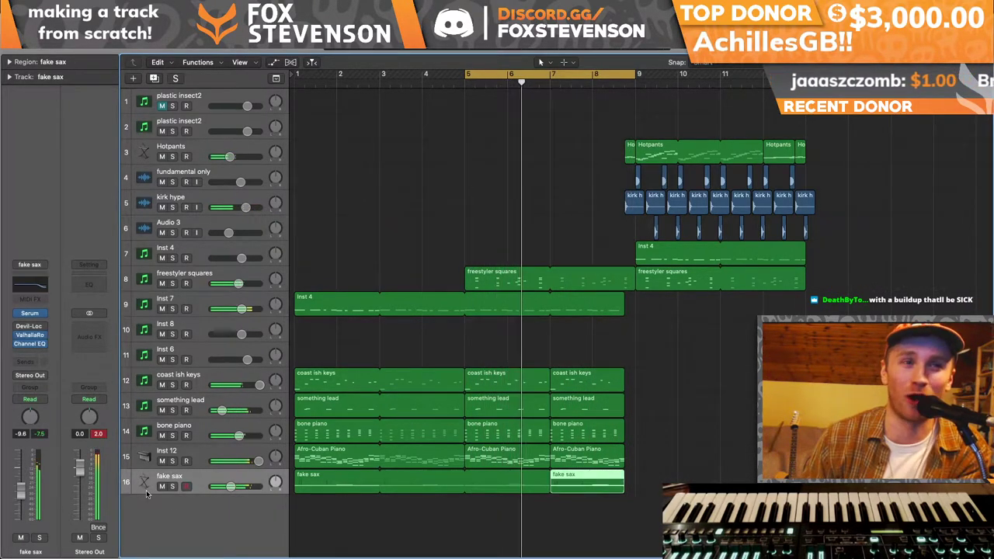
double_click(146, 513)
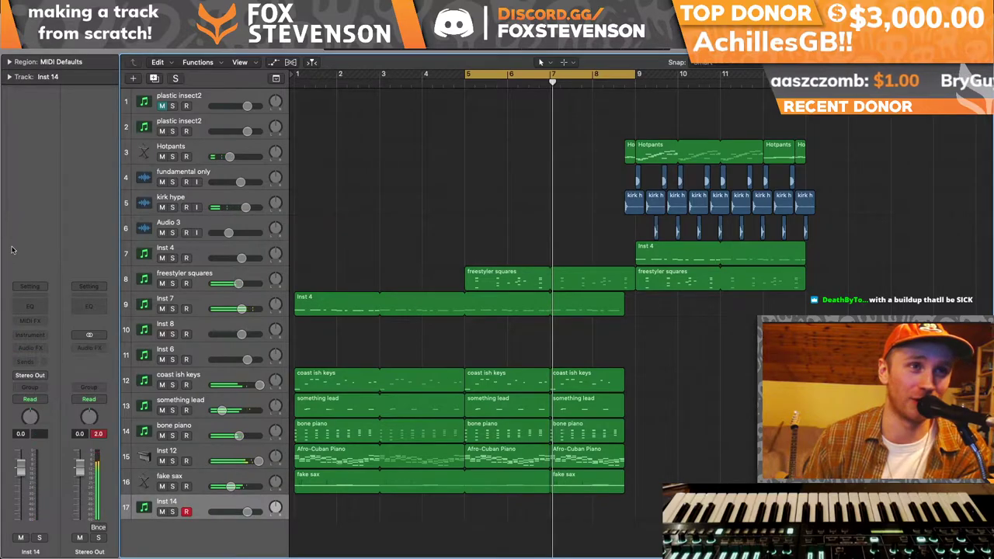
- Load the roofies Zither lead channel strip setting onto the new instrument track
left_click(29, 286)
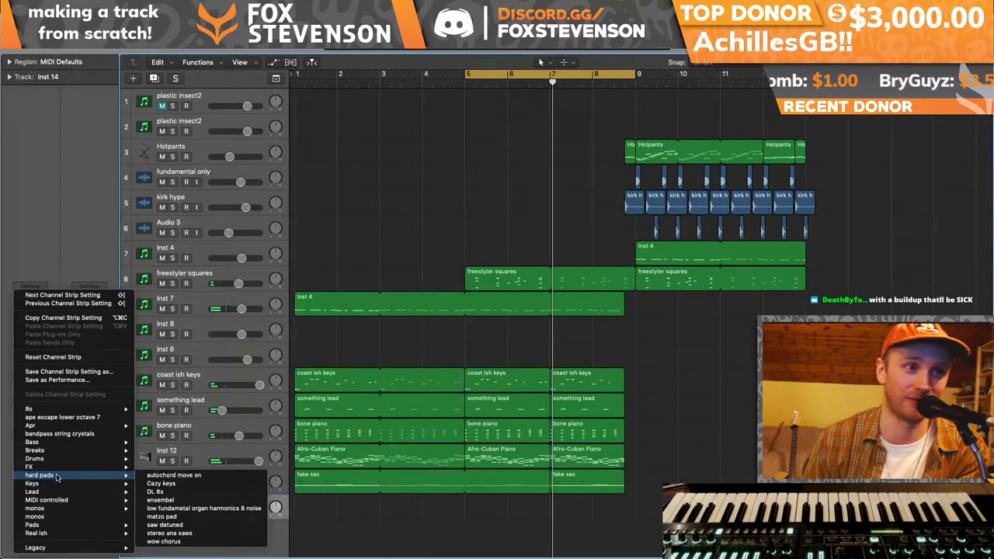
mouse_move(55, 470)
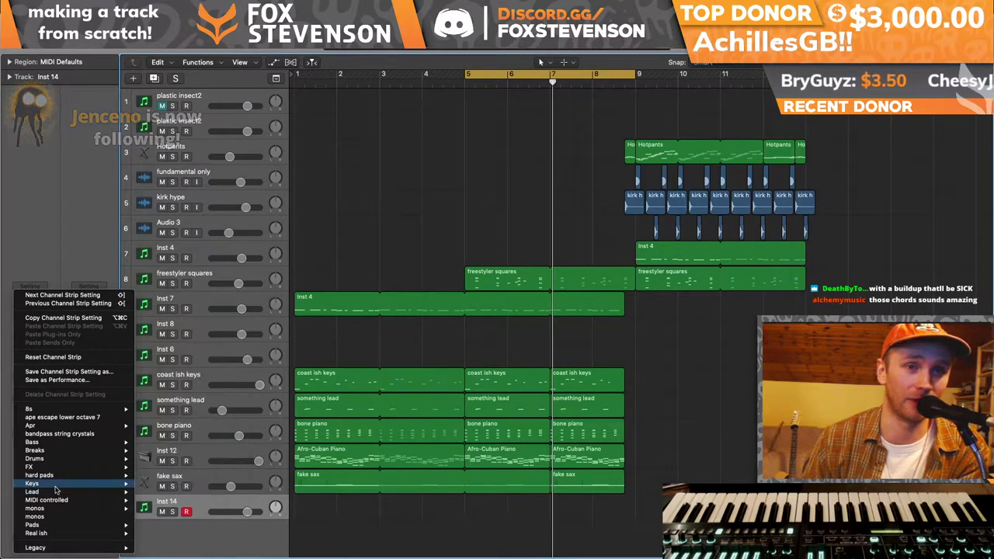
mouse_move(56, 489)
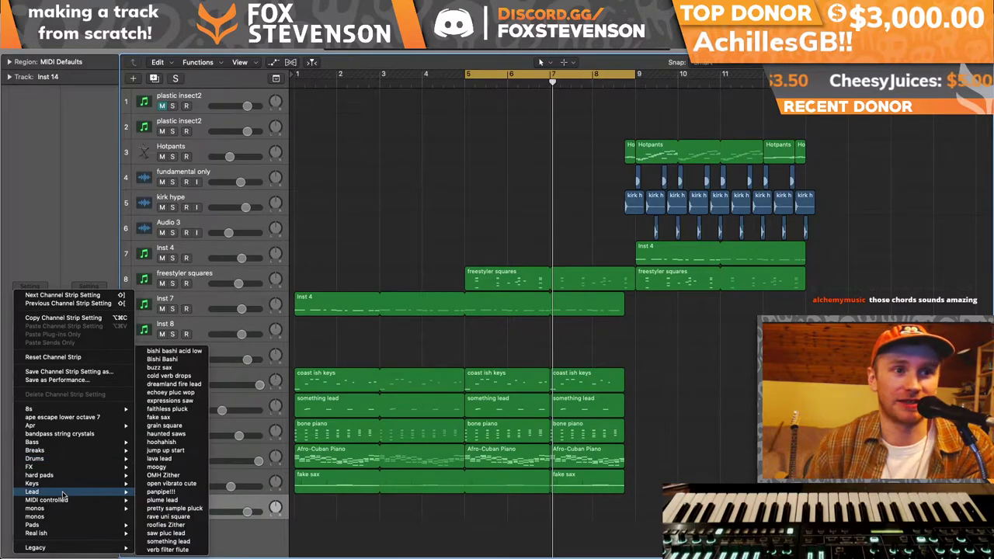
left_click(178, 517)
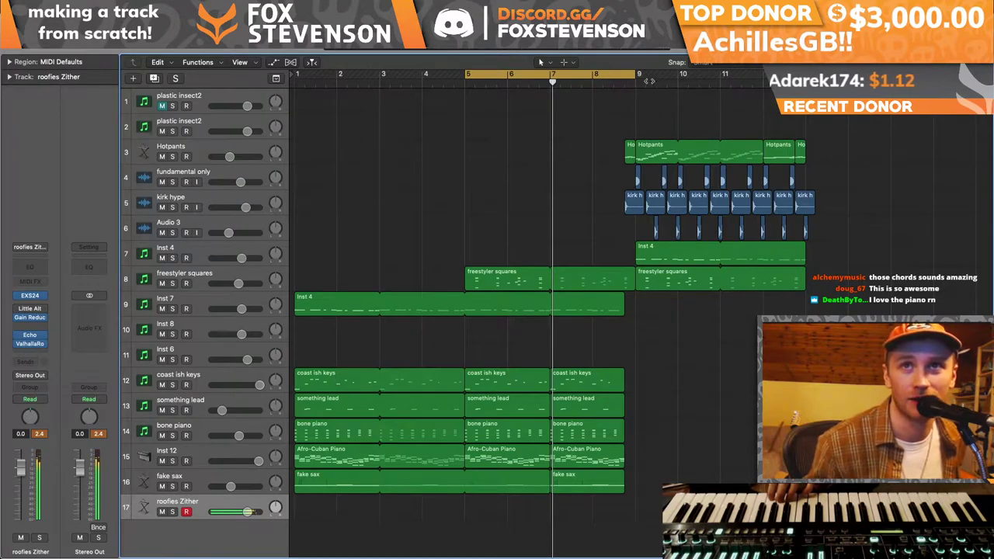
- Enable playhead catch, move the roofies Zither region back to bar 9, and shift the cycle range to bars 9–13
left_click(311, 62)
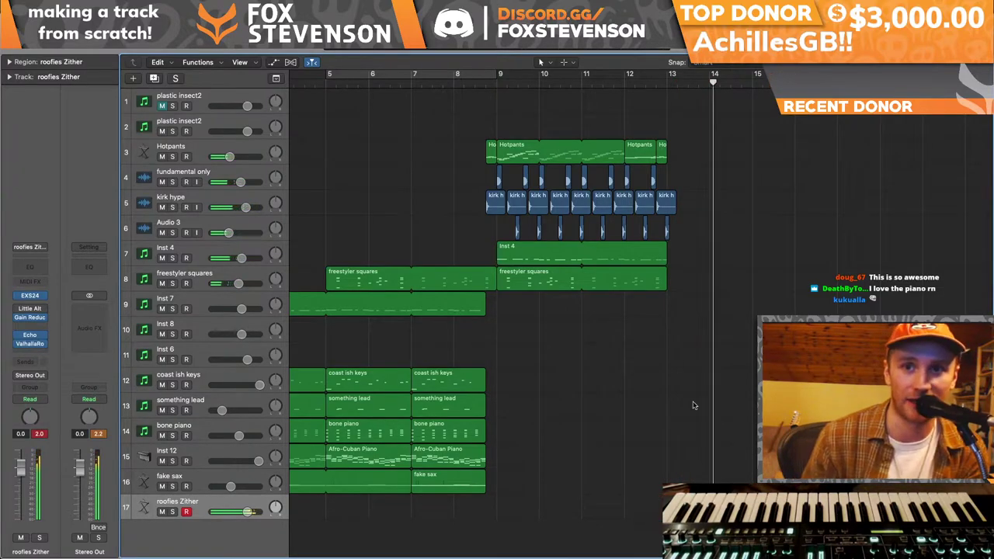
left_click_drag(685, 510, 514, 515)
key("Return")
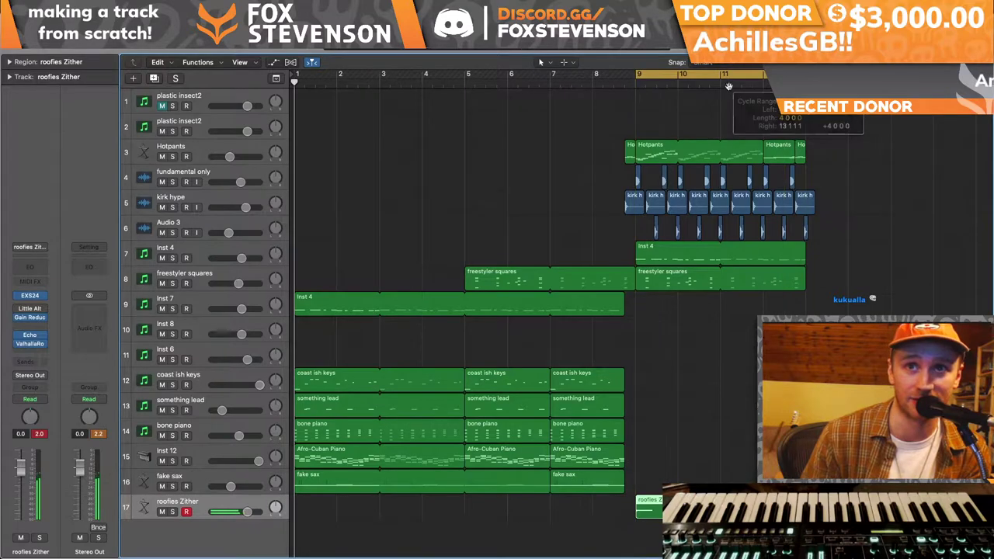
- Solo the Inst 4 and fundamental only tracks, and insert FabFilter's FF Pro-G after Gain Reduction on Inst 4
left_click(173, 258)
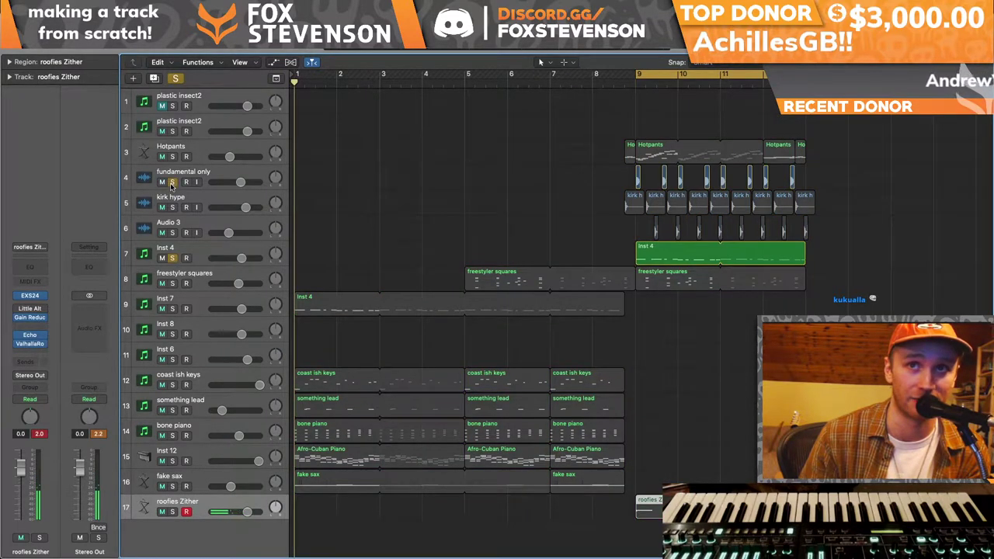
left_click(143, 254)
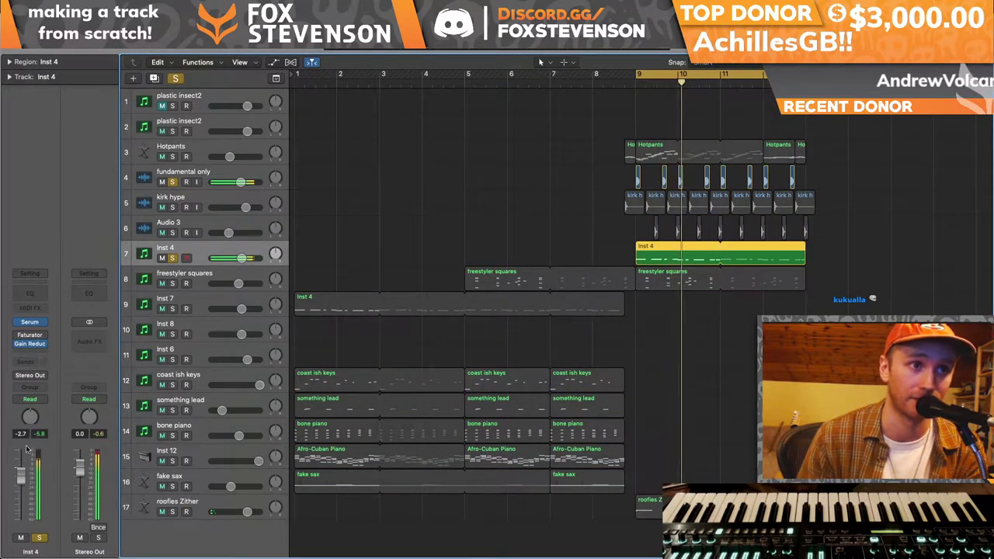
left_click(36, 354)
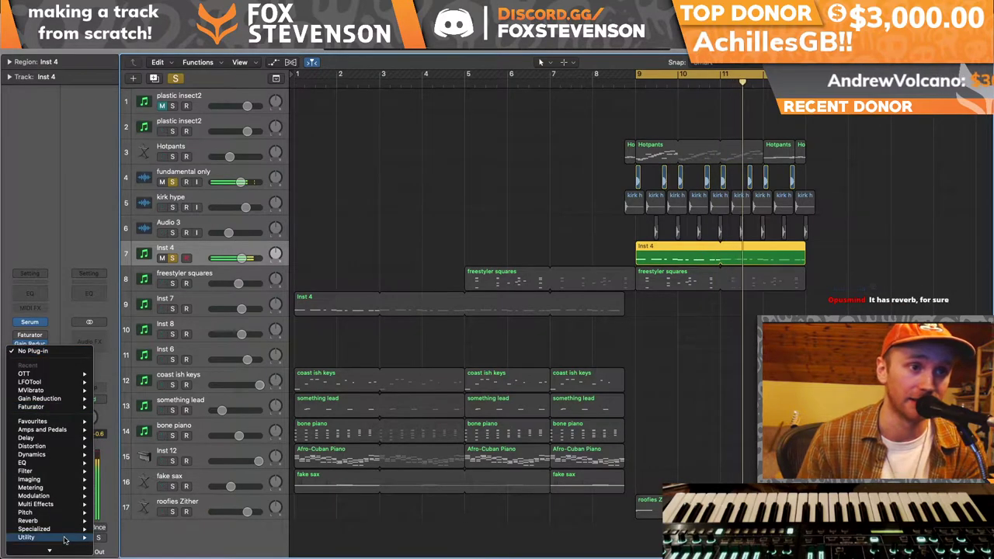
mouse_move(47, 542)
mouse_move(118, 376)
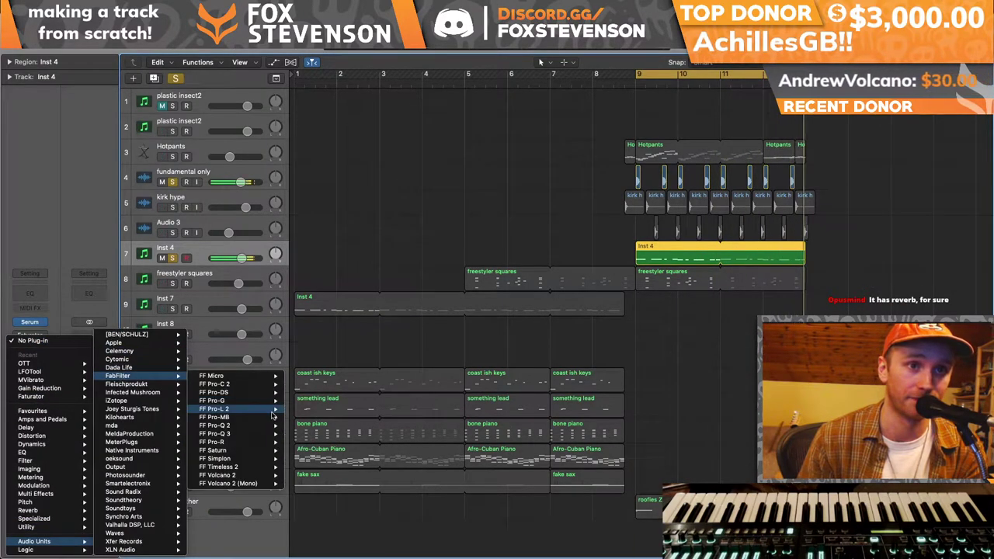
left_click(302, 403)
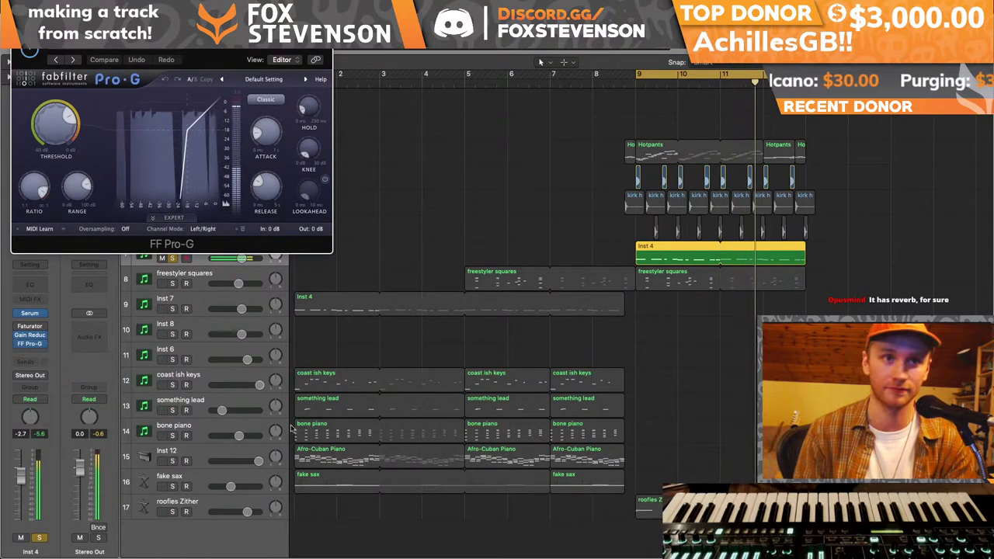
- Set FF Pro-G's side chain source to fundamental only (Audio 1) and load its sidechain preset
left_click(316, 59)
mouse_move(282, 60)
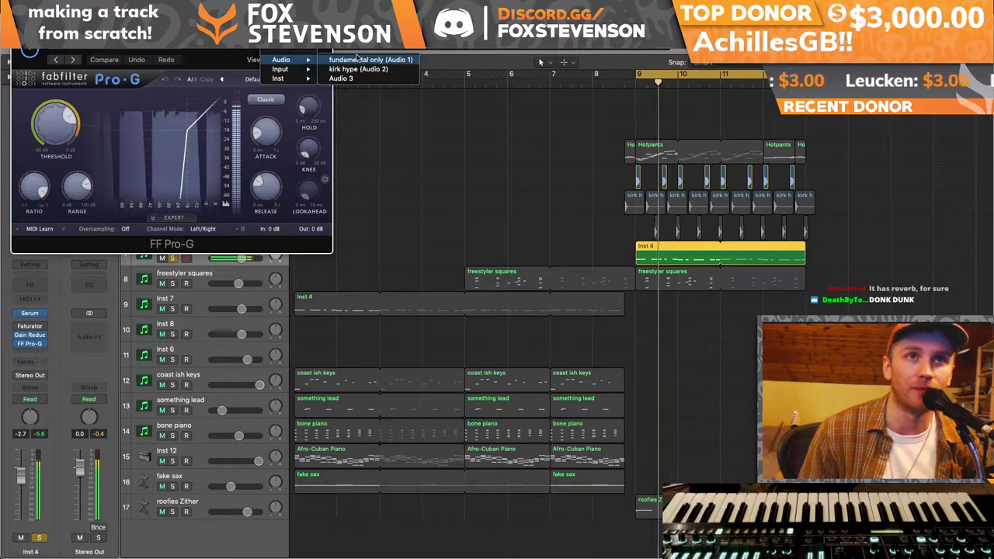
left_click(358, 59)
left_click_drag(215, 36, 637, 49)
left_click(556, 56)
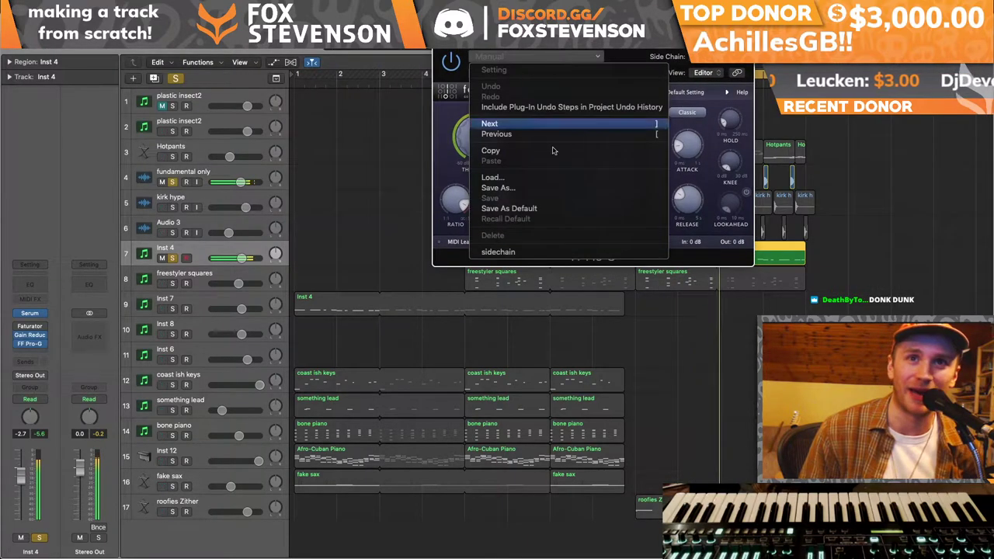
left_click(527, 254)
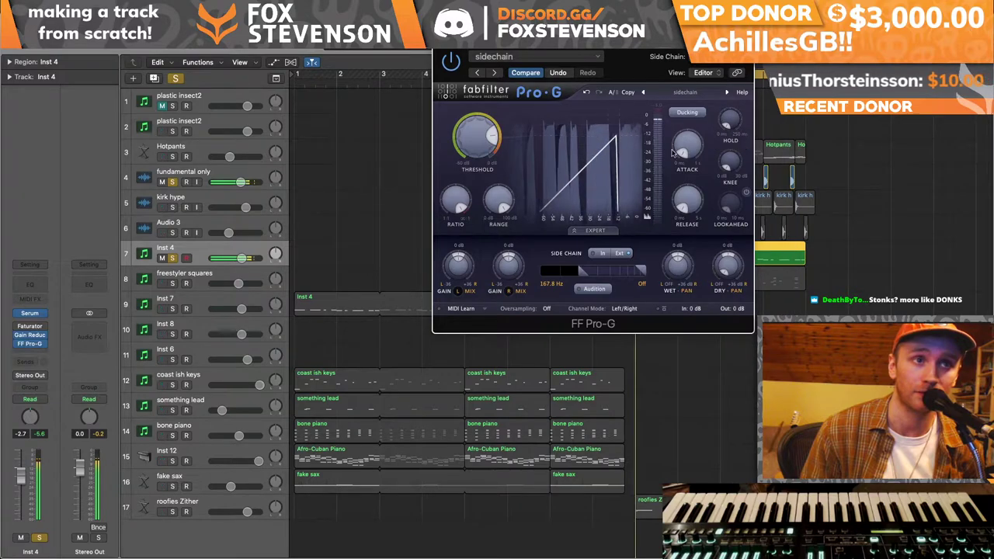
- Insert the [BEN/SCHULZ] Oszillos Mega Scope on the Stereo Out channel and move its window clear of the channel strips
left_click(102, 328)
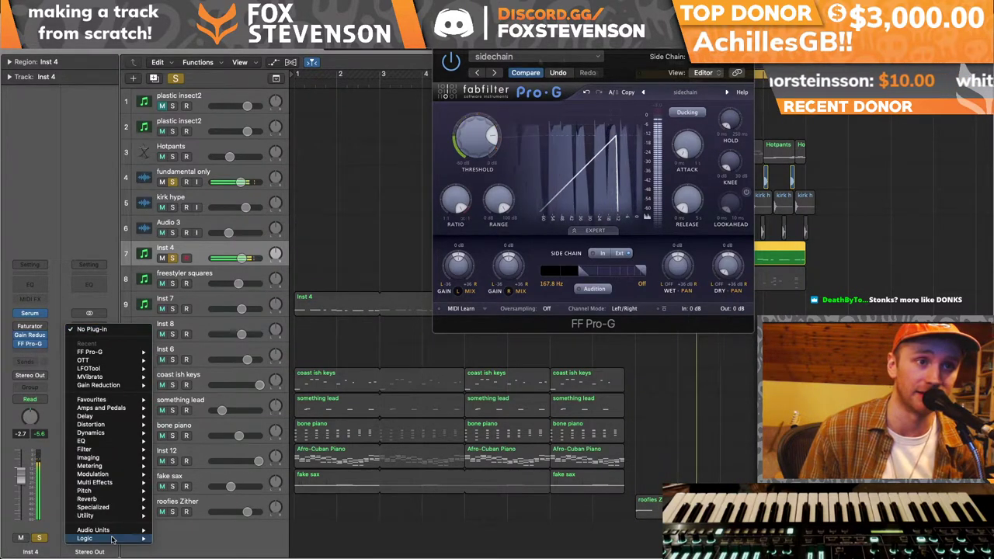
mouse_move(110, 532)
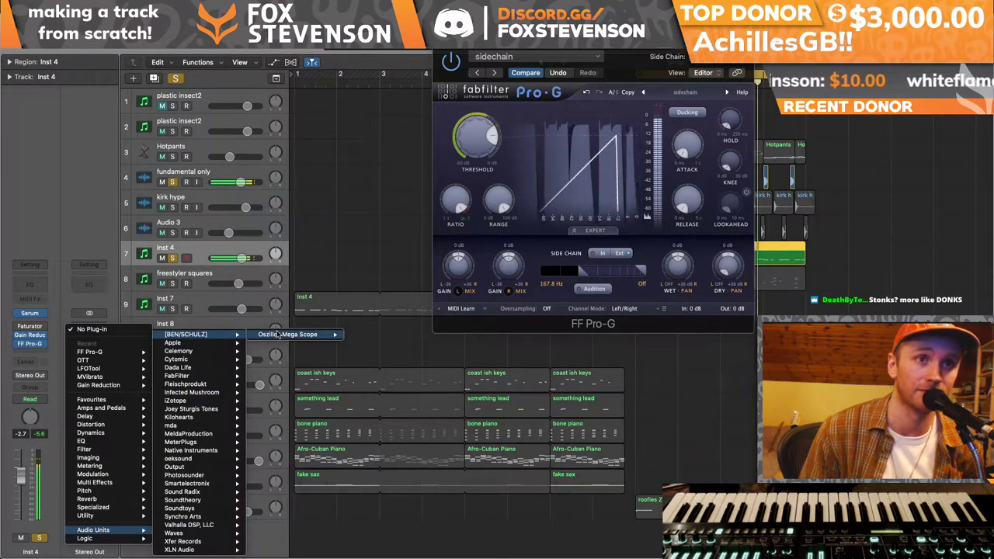
left_click(279, 334)
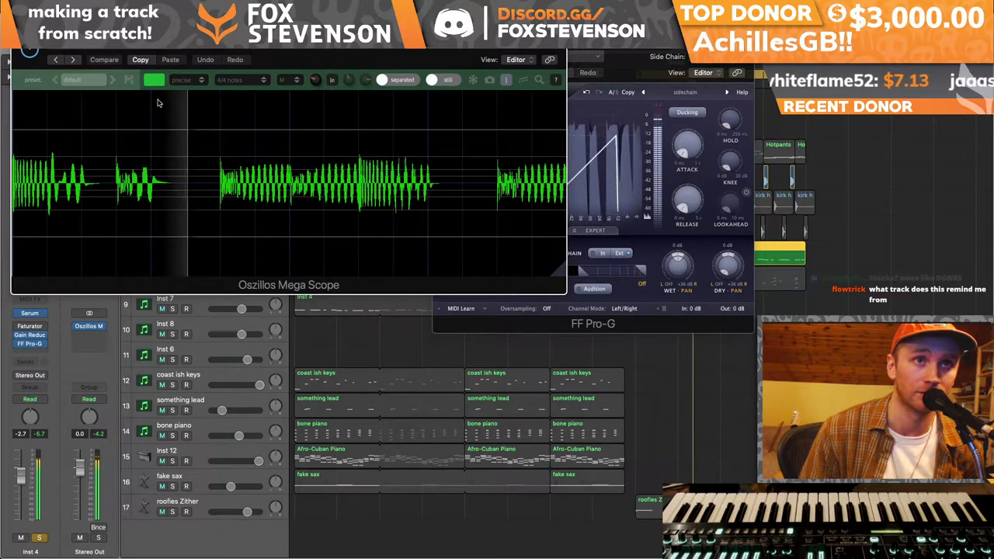
left_click_drag(350, 59, 640, 58)
- Change the scope's waveform colour to white and switch its display mode from precise to abeat
left_click(440, 81)
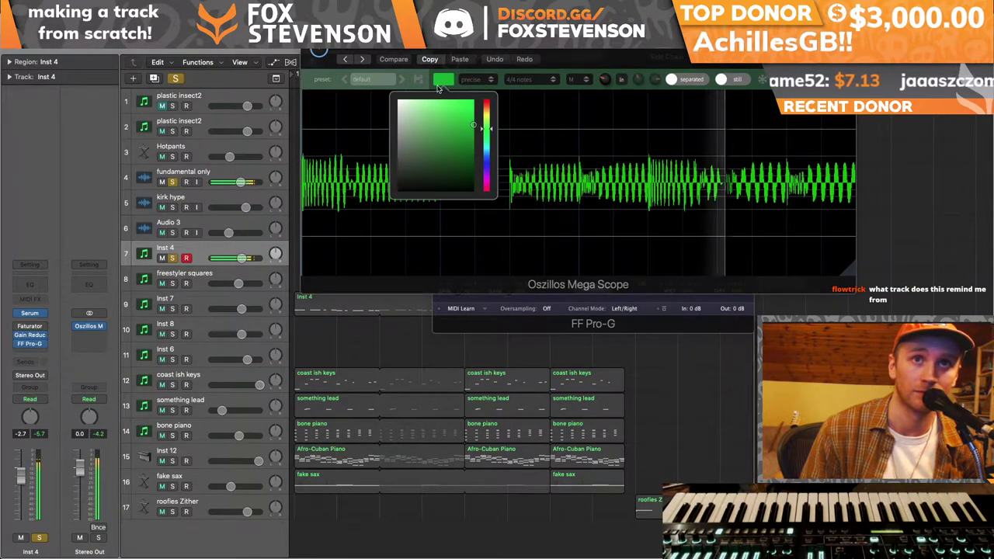
left_click(399, 100)
left_click(477, 80)
left_click(486, 143)
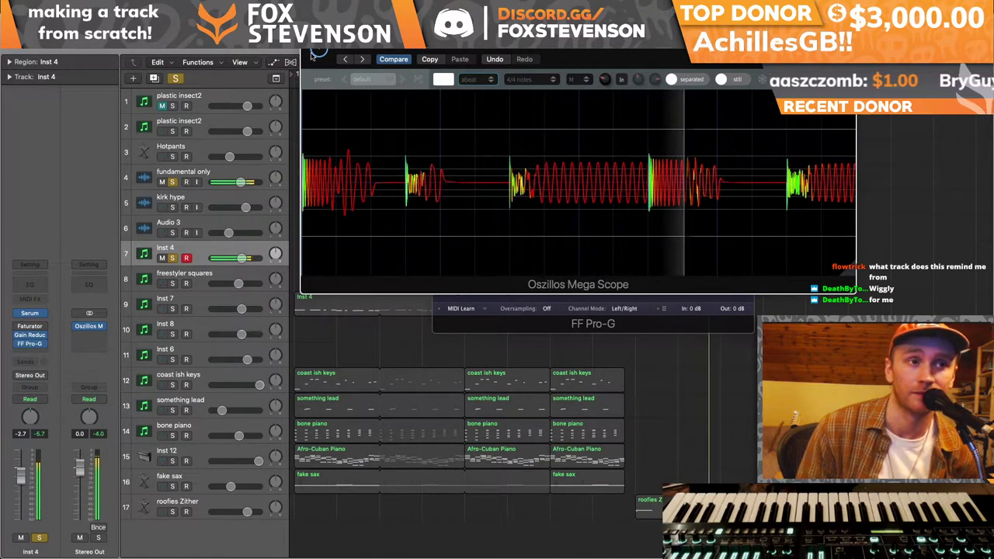
- Examine Inst 4's Faturator settings and compare the waveform with the Faturator and Gain Reduction plug-ins bypassed and active
mouse_move(17, 328)
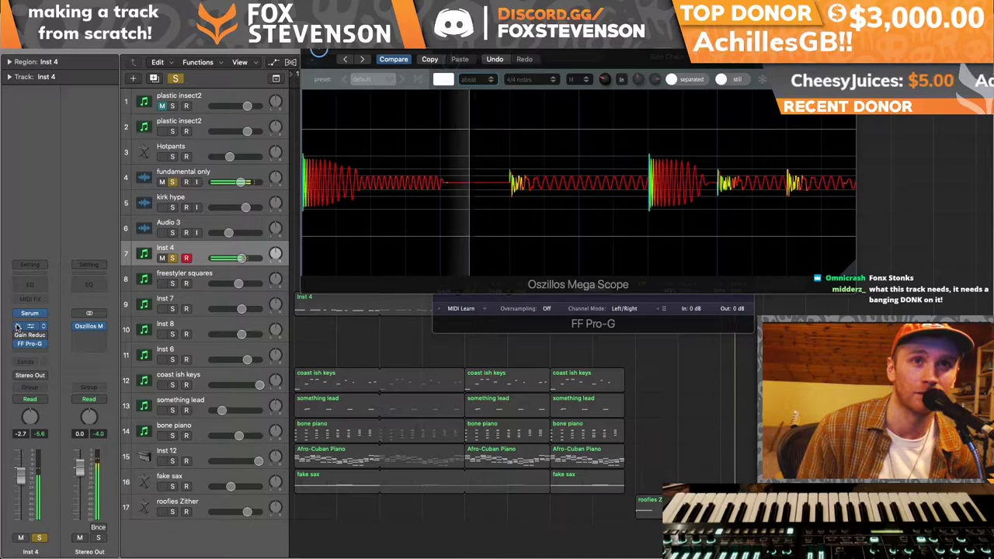
left_click(23, 326)
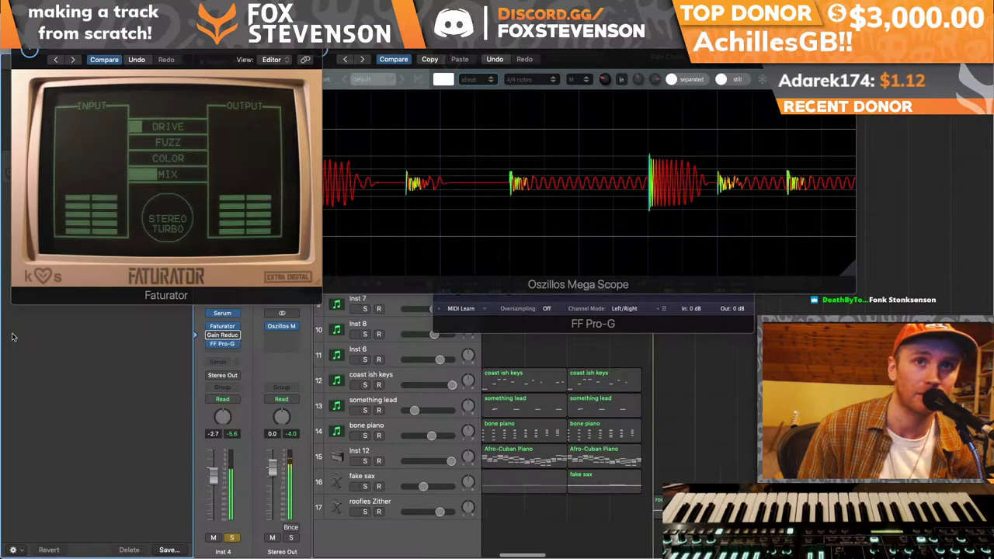
key("y")
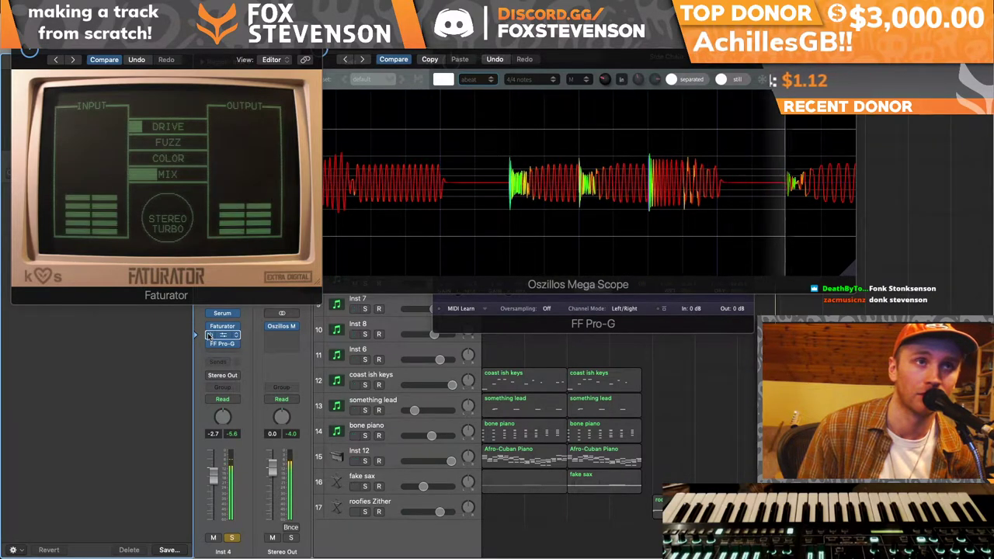
key("v")
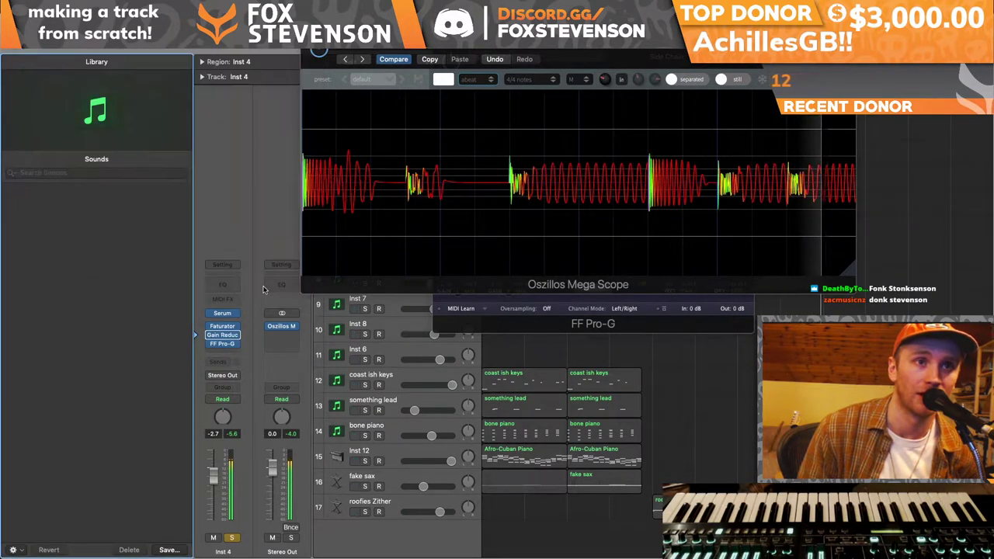
- Replace Gain Reduction on Inst 4 with FabFilter's FF Pro-C 2 and bypass FF Pro-G
left_click(222, 335)
mouse_move(291, 541)
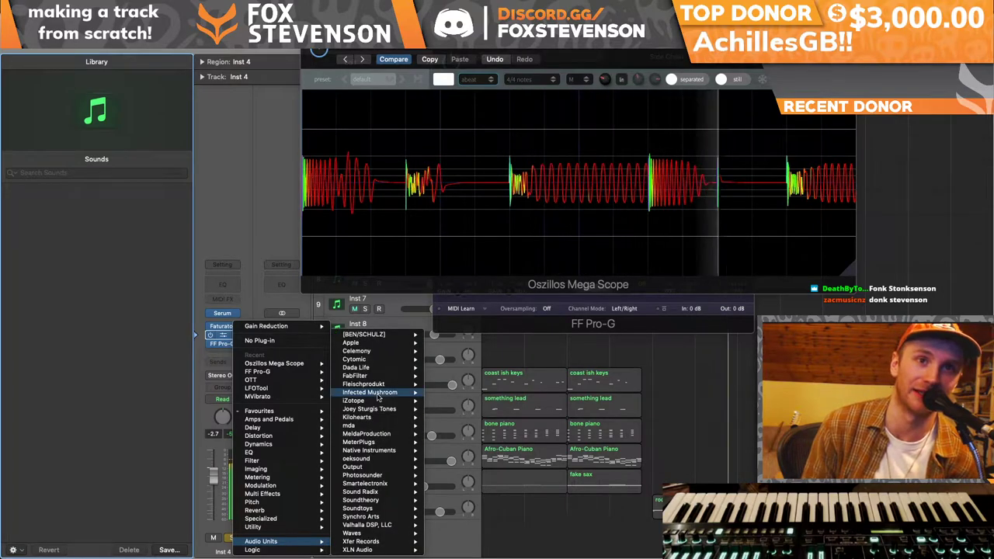
mouse_move(366, 376)
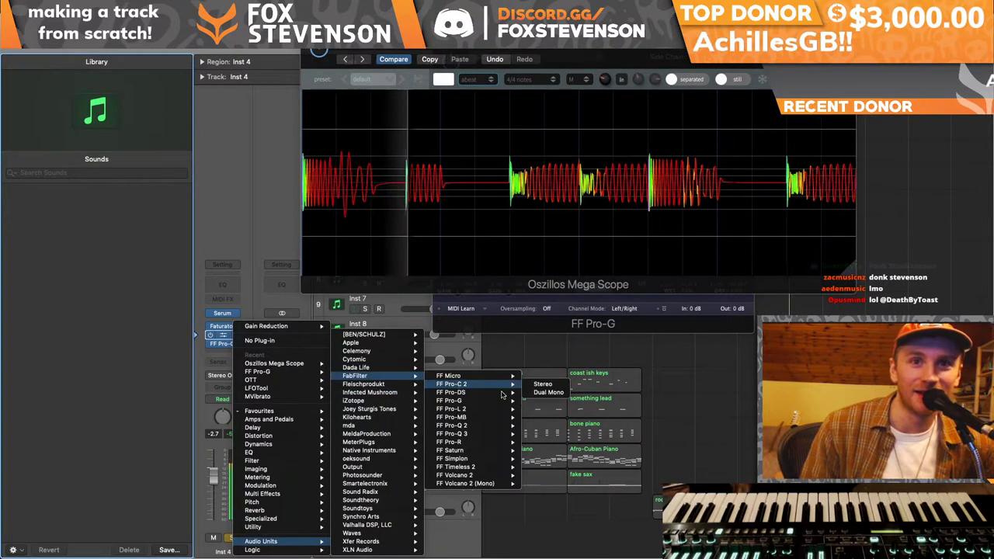
left_click(412, 322)
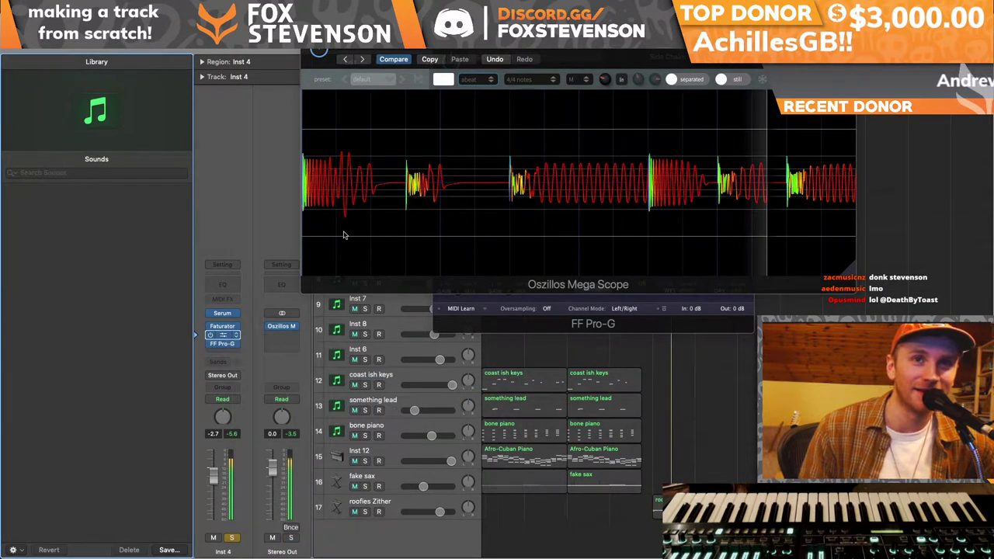
left_click(232, 538)
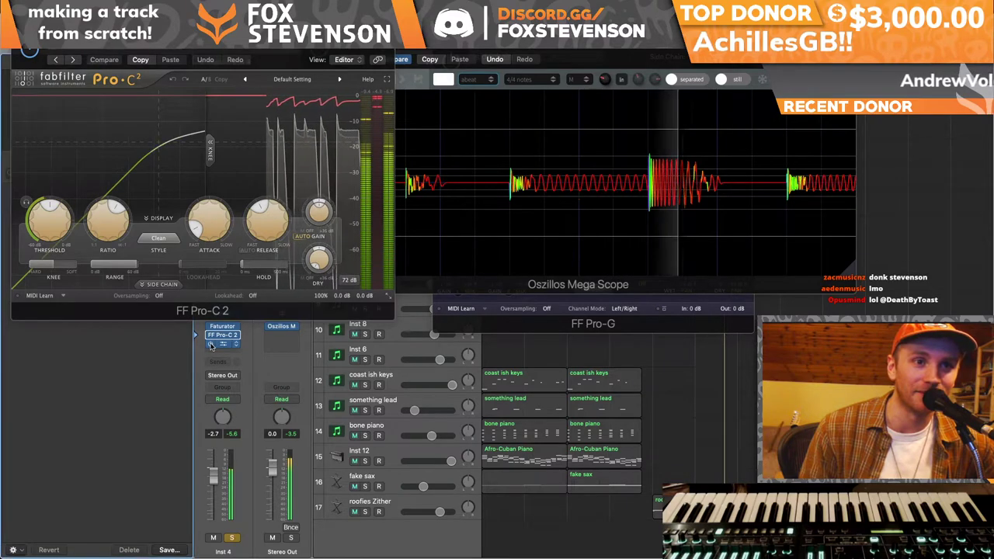
left_click(229, 537)
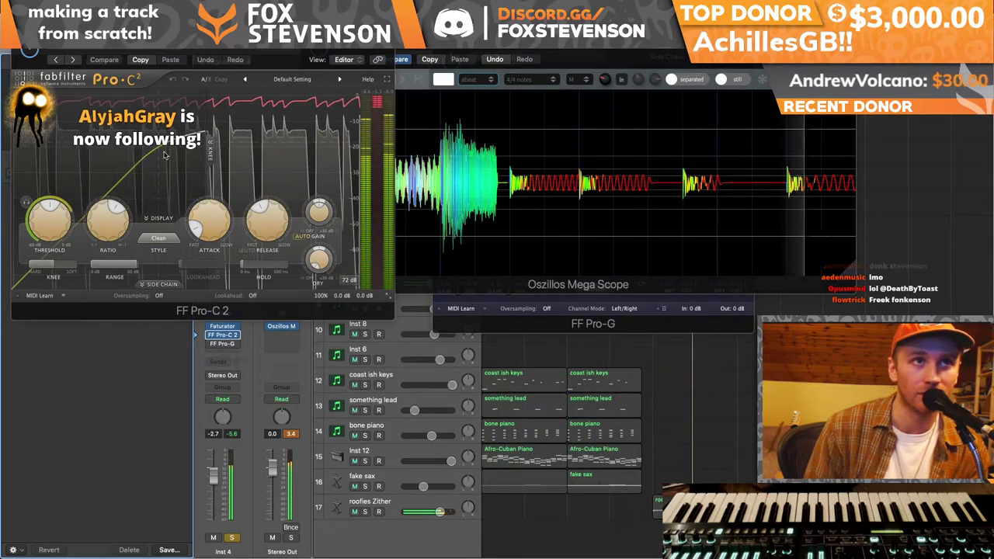
- Raise FF Pro-C 2's ratio to maximum, set the fastest release, lower the threshold, and close the compressor window
left_click(31, 59)
key("Escape")
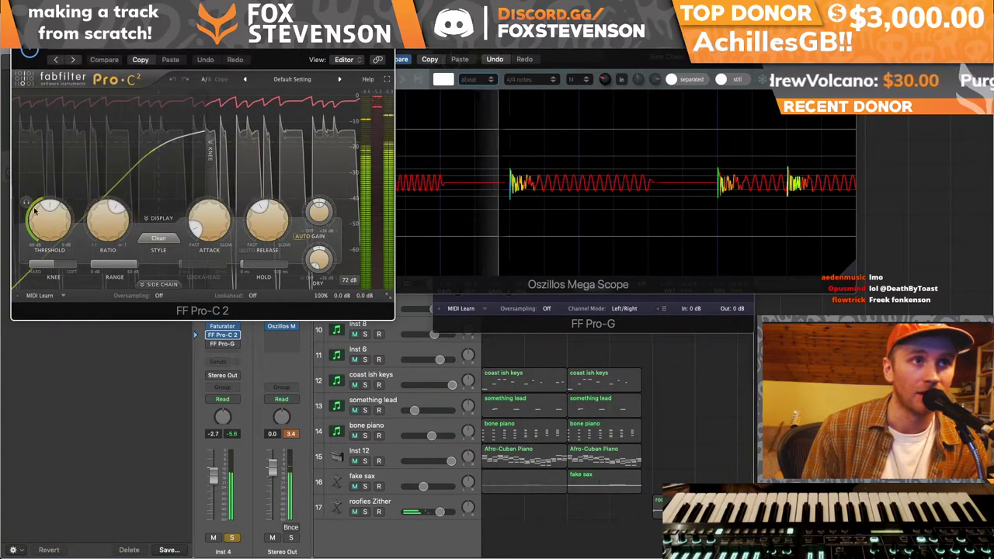
left_click_drag(96, 209, 97, 156)
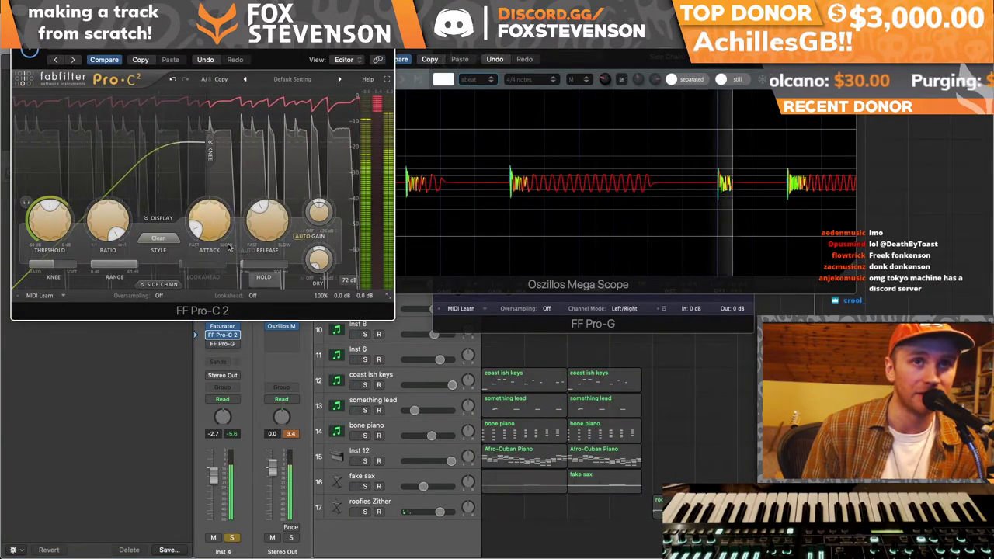
left_click_drag(267, 222, 261, 332)
left_click_drag(49, 218, 59, 250)
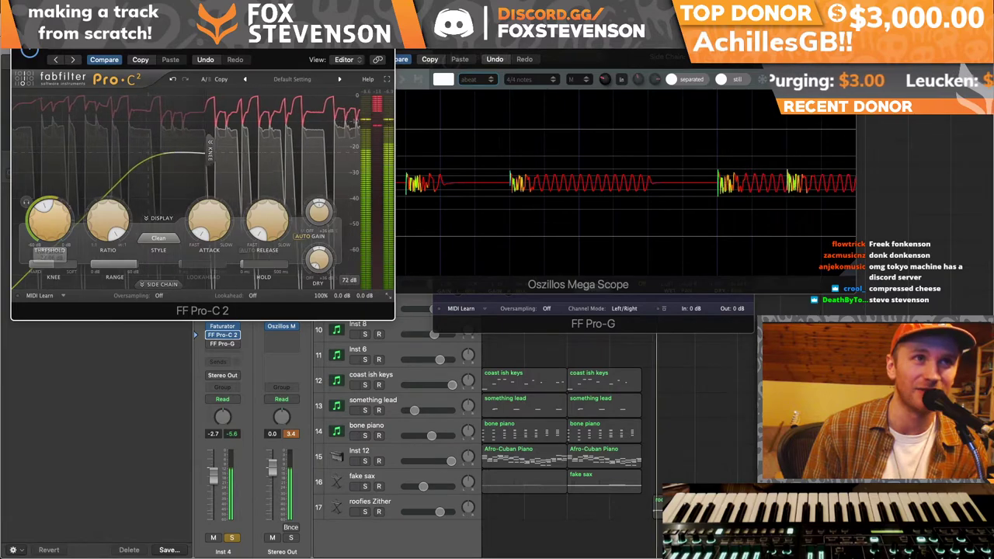
key("super+w")
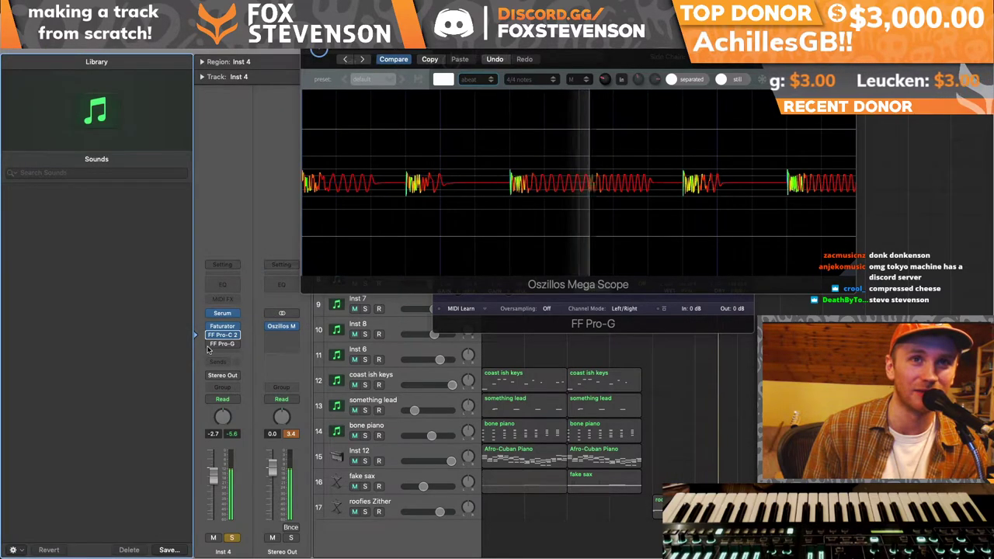
- Reactivate FF Pro-G on Inst 4, keep FF Pro-C 2 active before it, and hide the sound library
left_click(223, 344)
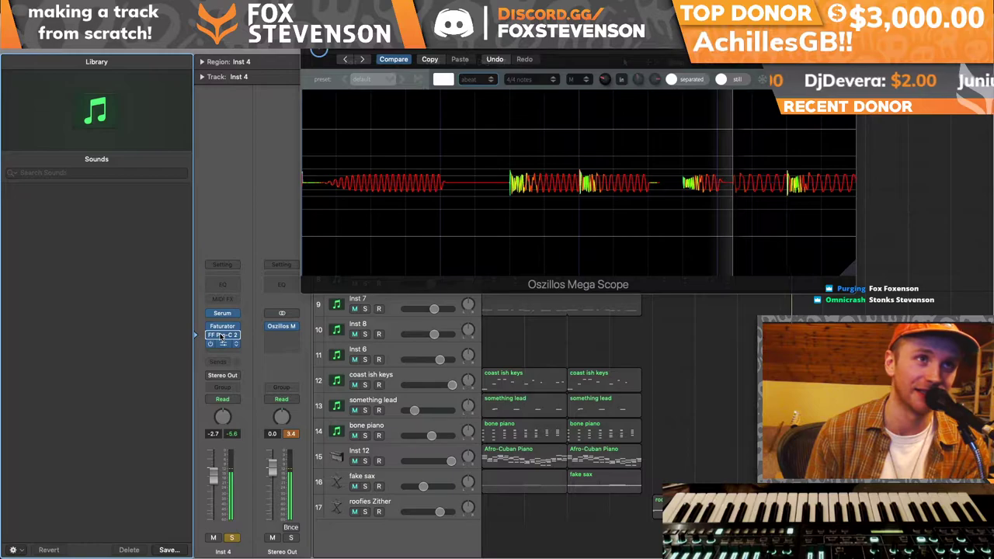
left_click(222, 336)
key("y")
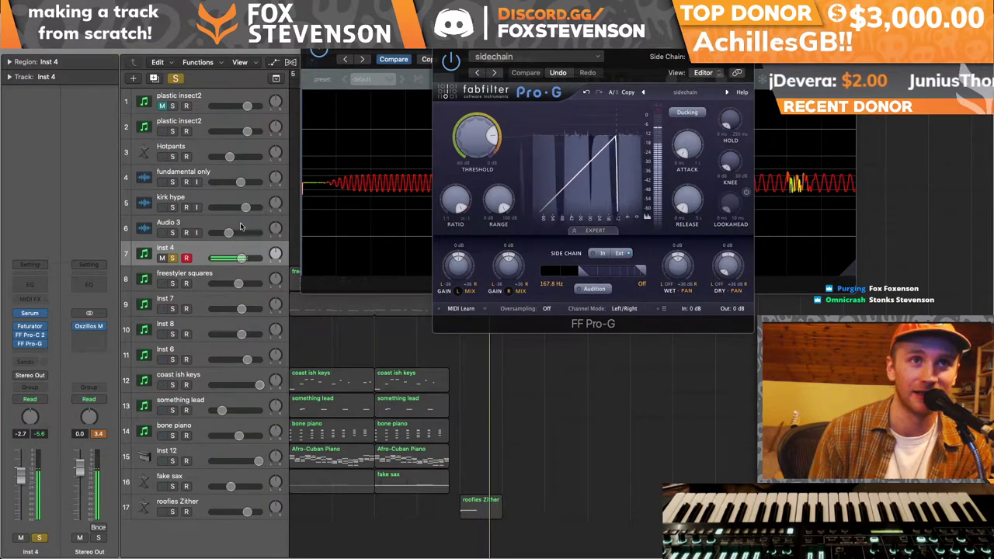
- Solo the fundamental only track alongside Inst 4 and raise Inst 4's volume to about 2 dB
left_click(172, 182)
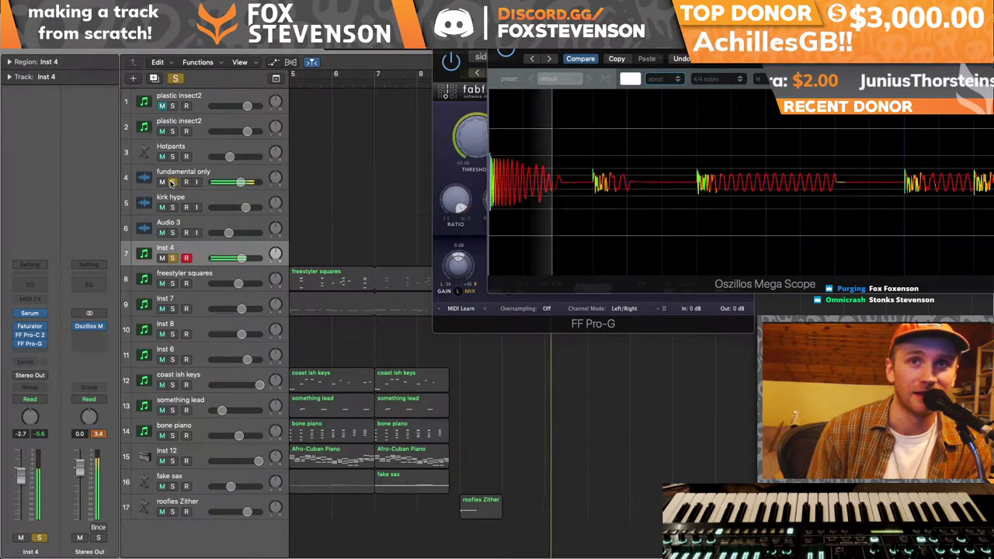
left_click(440, 40)
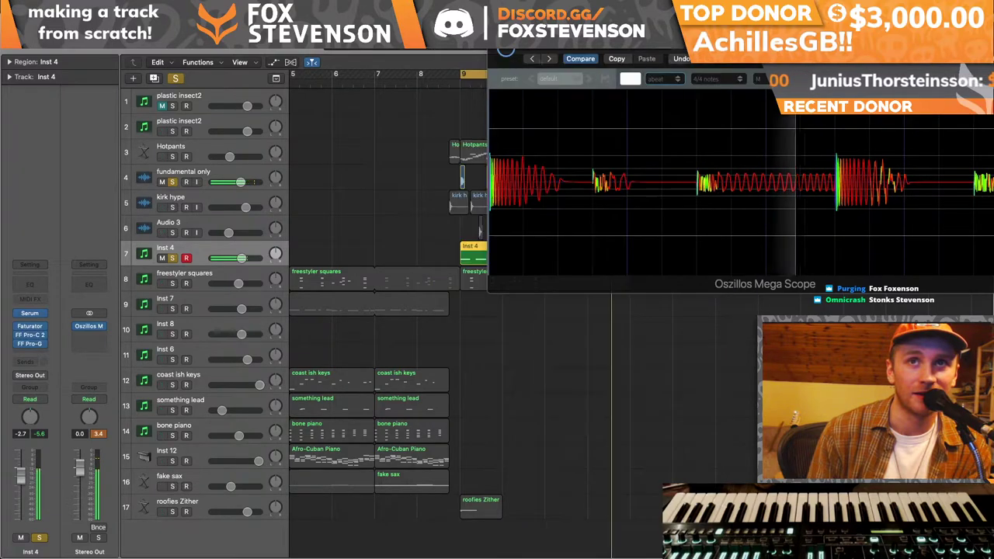
left_click_drag(241, 258, 246, 258)
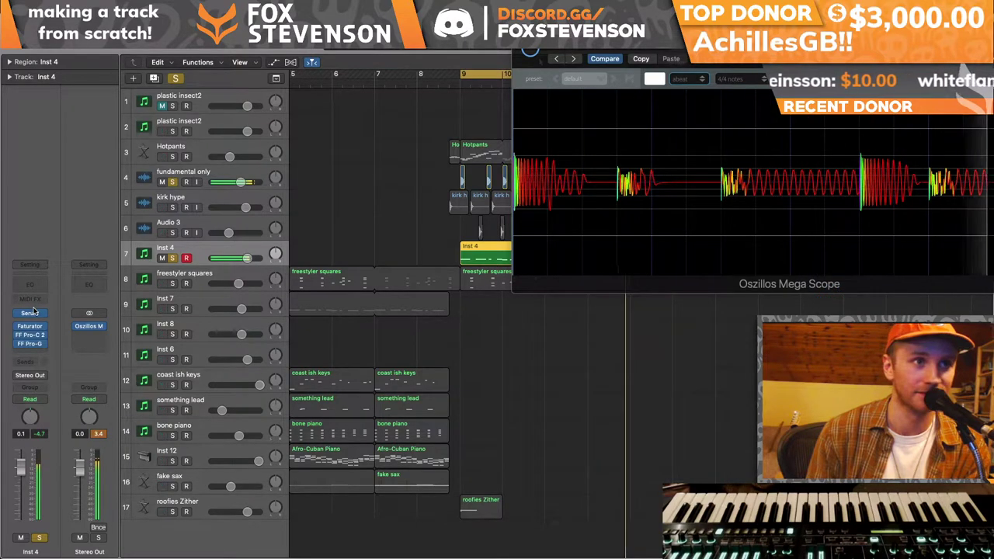
left_click_drag(247, 258, 250, 258)
- Insert FF Pro-Q 3 on the fundamental only track, cut about 7 dB near 4.8 kHz, and close the plug-in windows
left_click(148, 178)
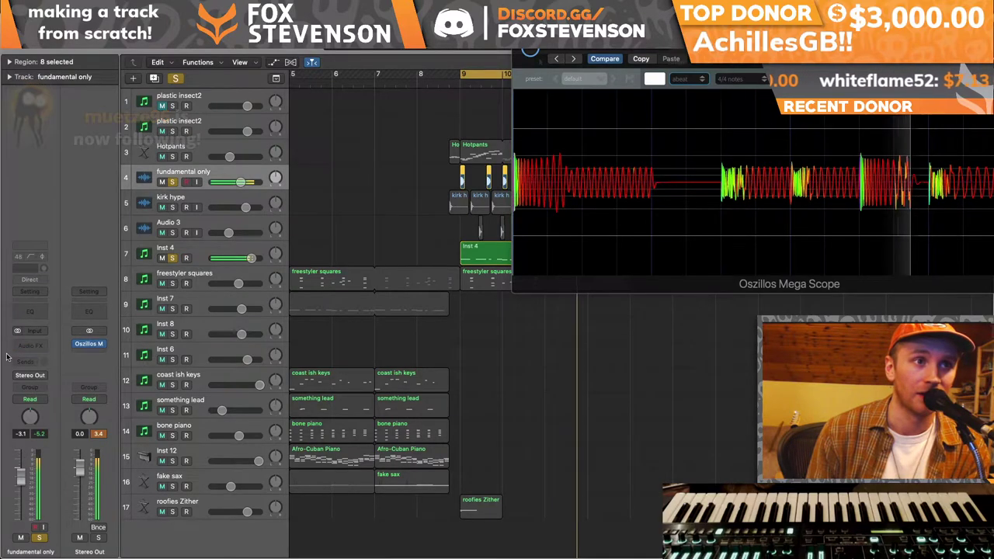
left_click(35, 347)
left_click(41, 359)
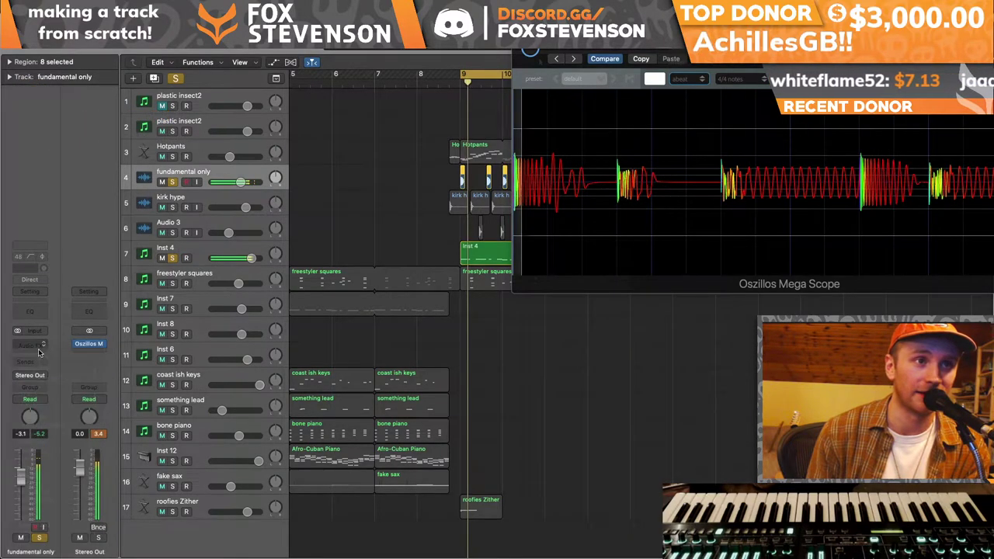
left_click(35, 347)
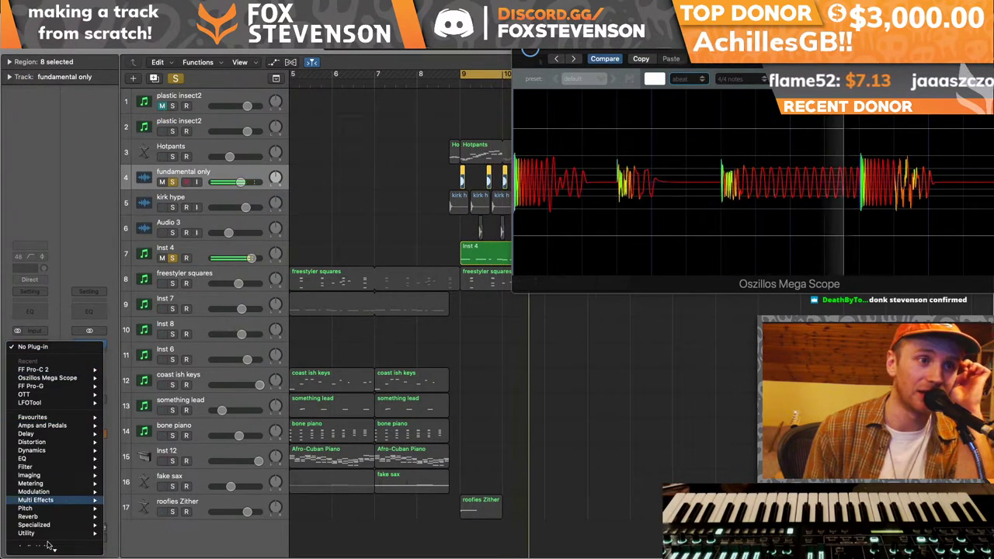
mouse_move(47, 541)
mouse_move(148, 376)
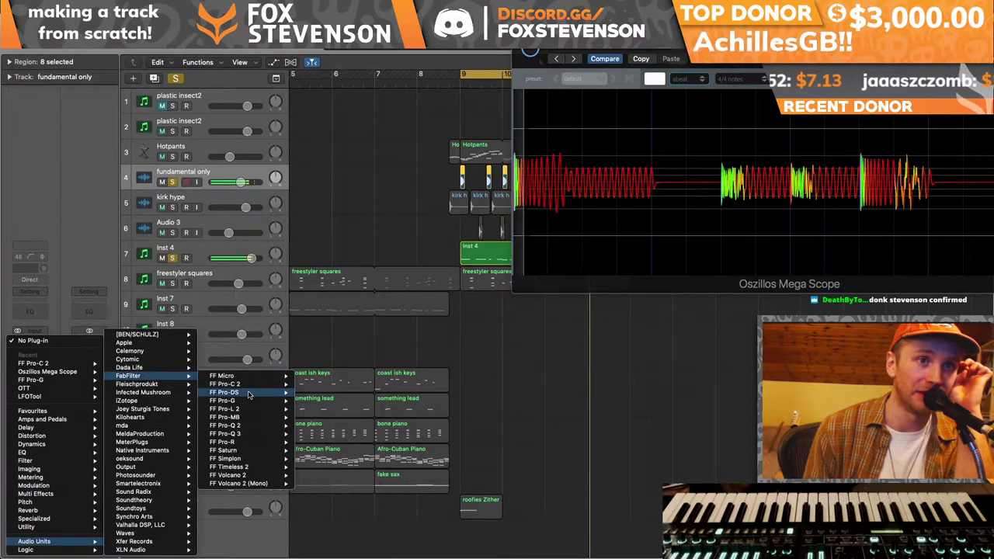
left_click(324, 433)
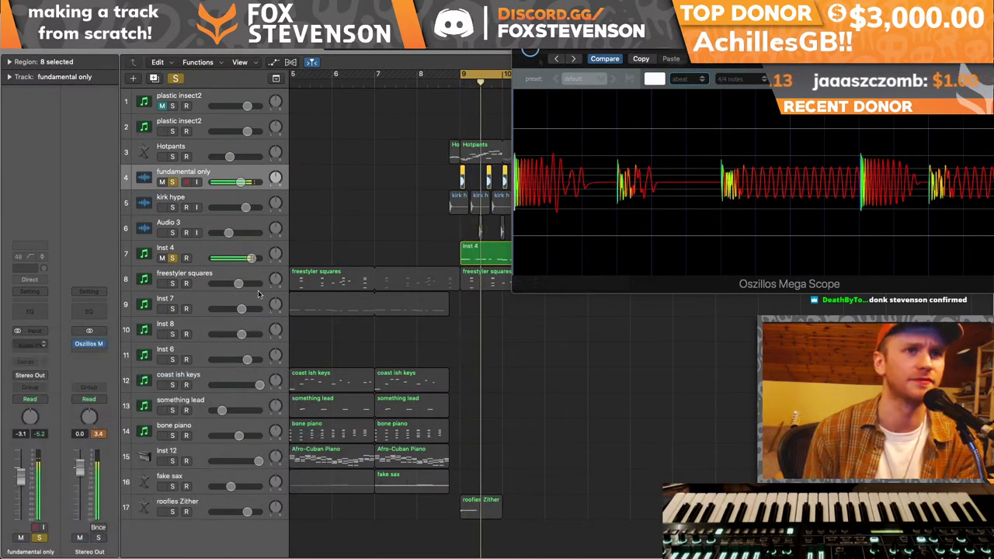
left_click_drag(347, 173, 355, 221)
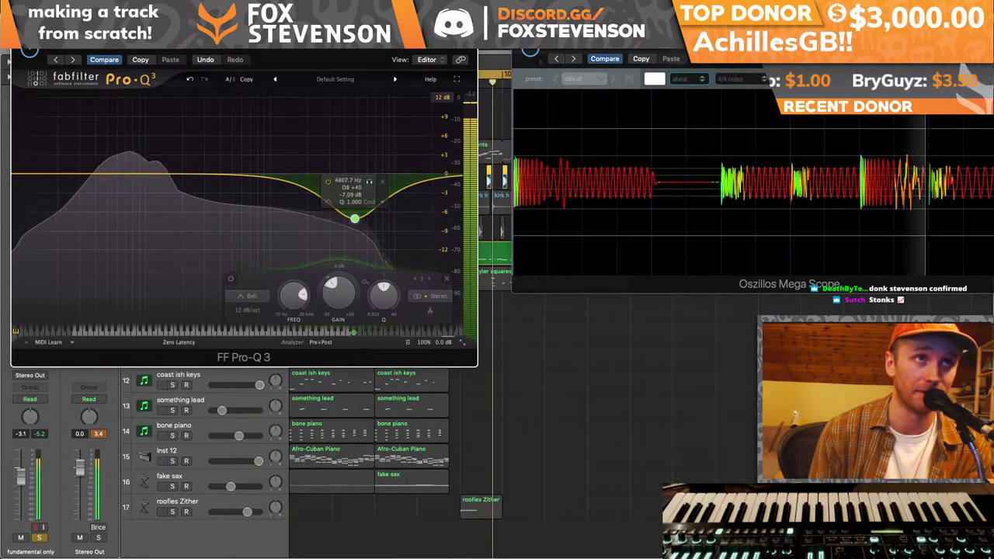
key("super+w")
key("super+w")
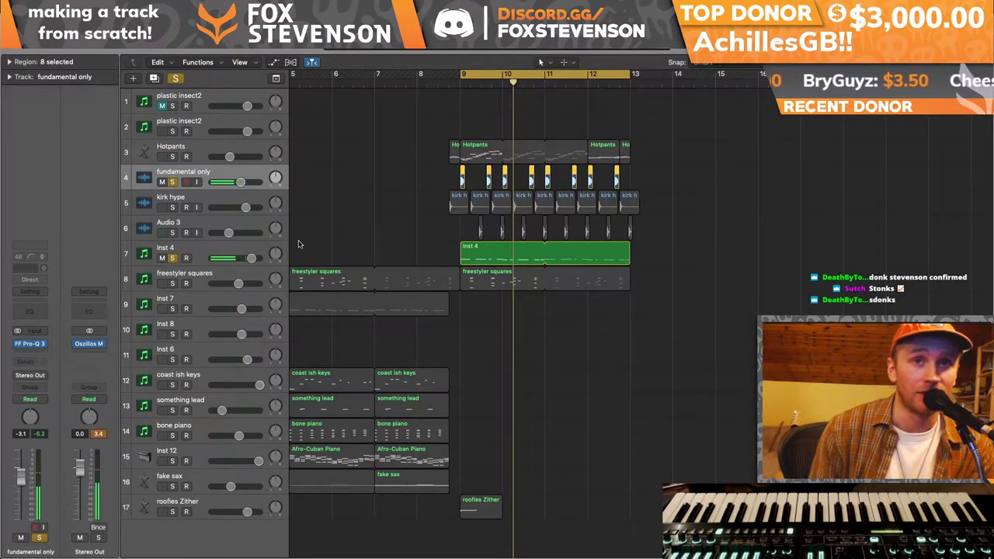
- Solo the kirk hype, Audio 3 and Hotpants tracks, unsolo Inst 4, and play the loop
left_click(171, 207)
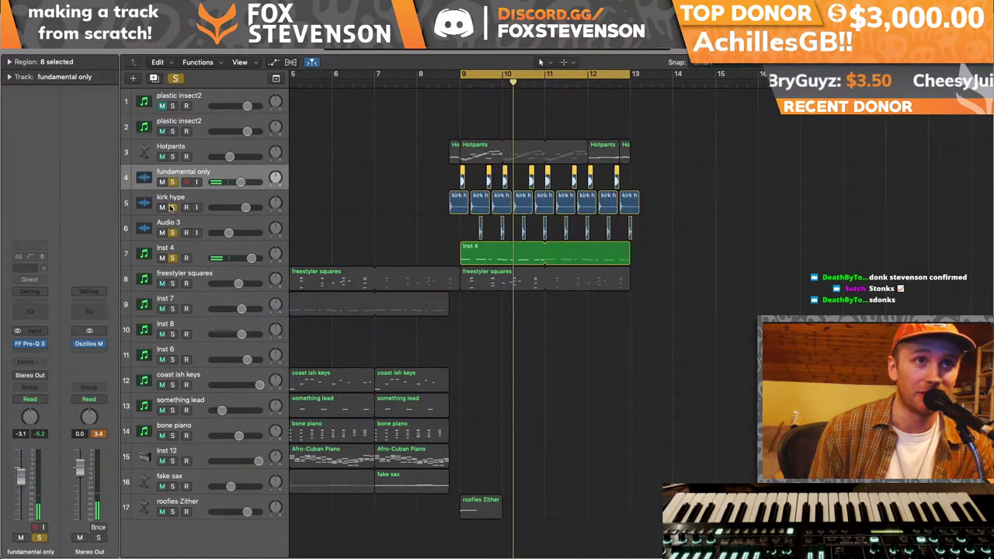
left_click(173, 157)
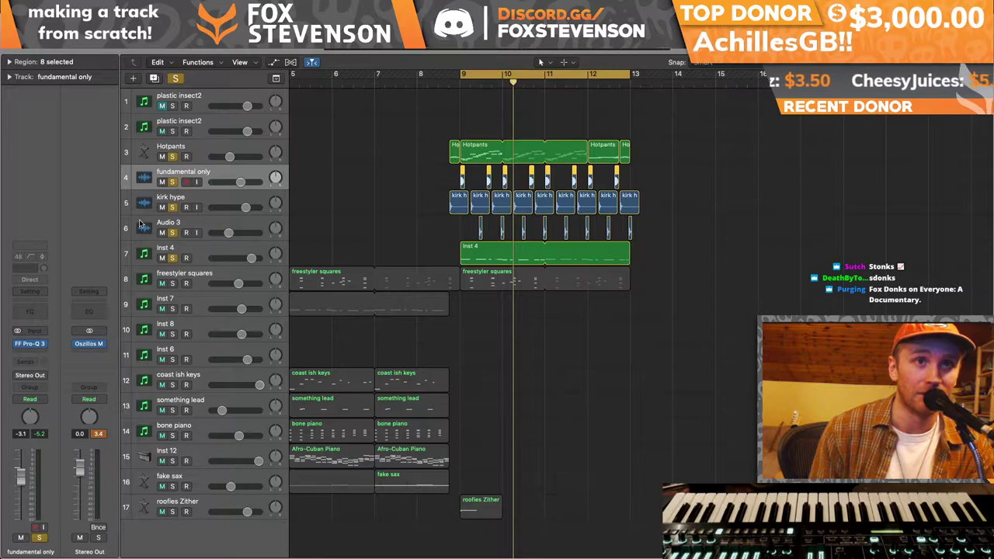
left_click(173, 258)
key("space")
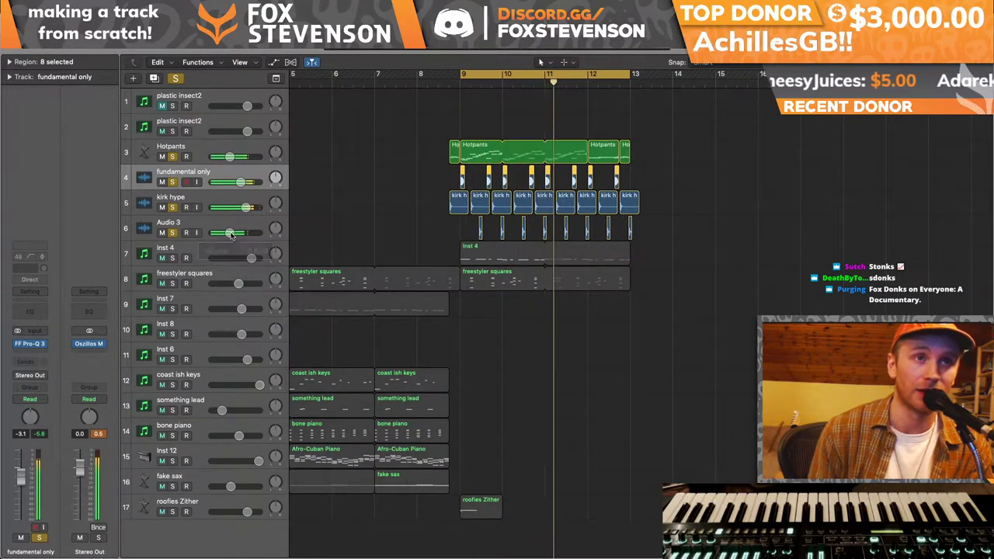
- Insert FabFilter's FF Pro-G at the end of the Hotpants effects chain
left_click(141, 162)
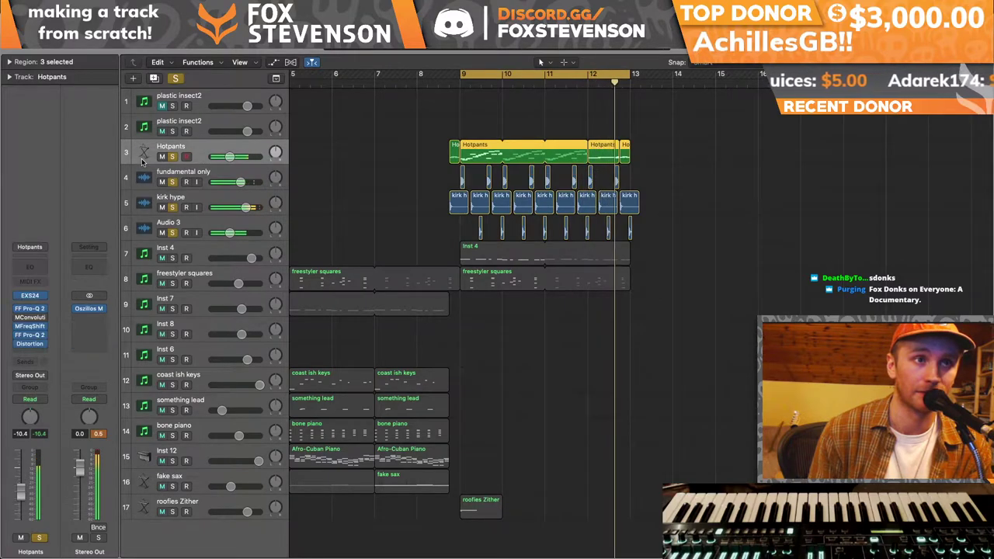
left_click(32, 353)
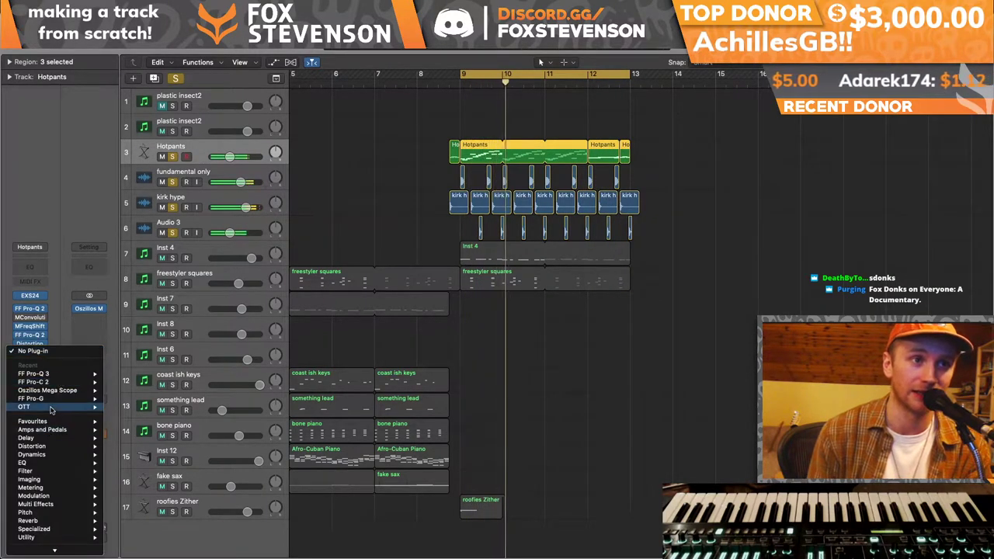
mouse_move(92, 402)
left_click(126, 399)
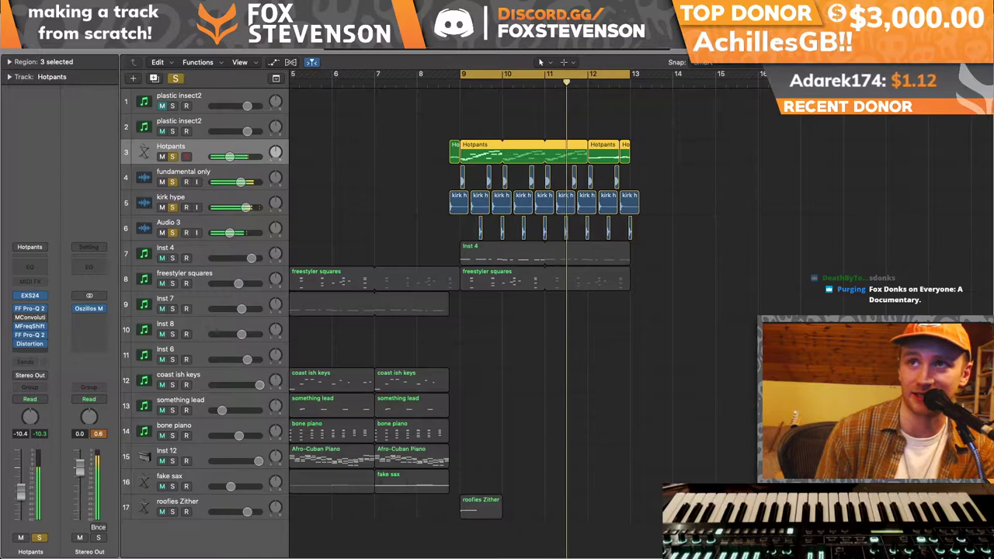
- Search the file browser for "metro", select metro.wav, and close the FF Pro-G window
key("f")
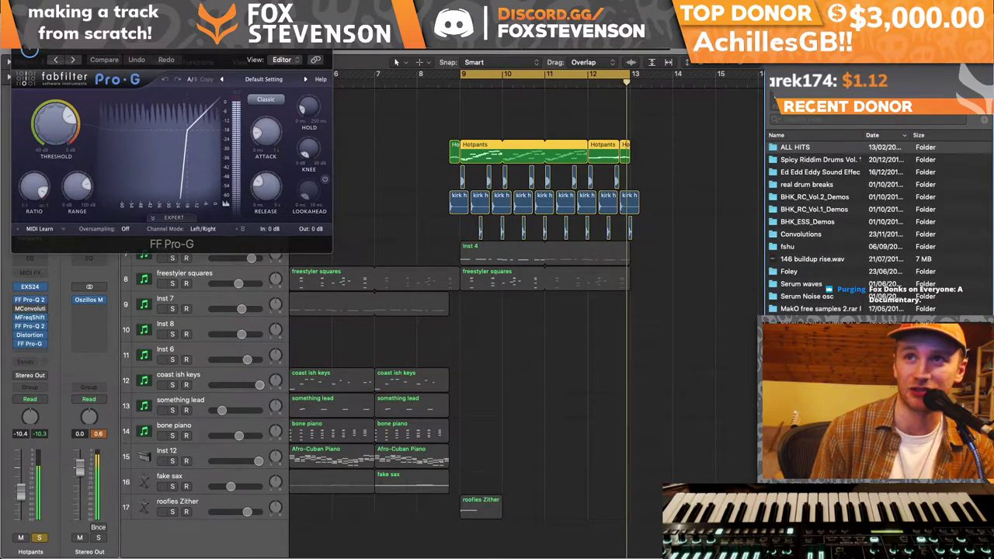
type("met")
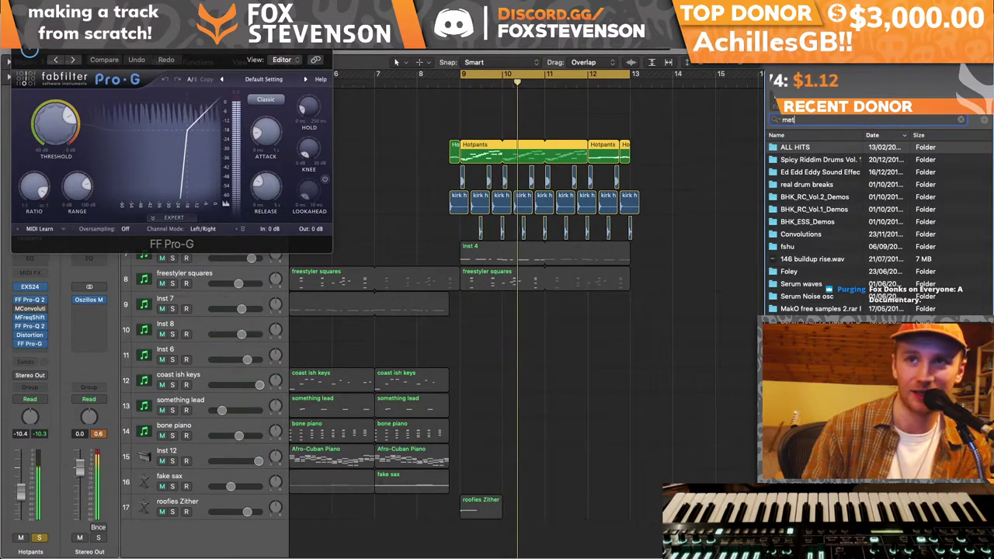
type("ro")
left_click(816, 148)
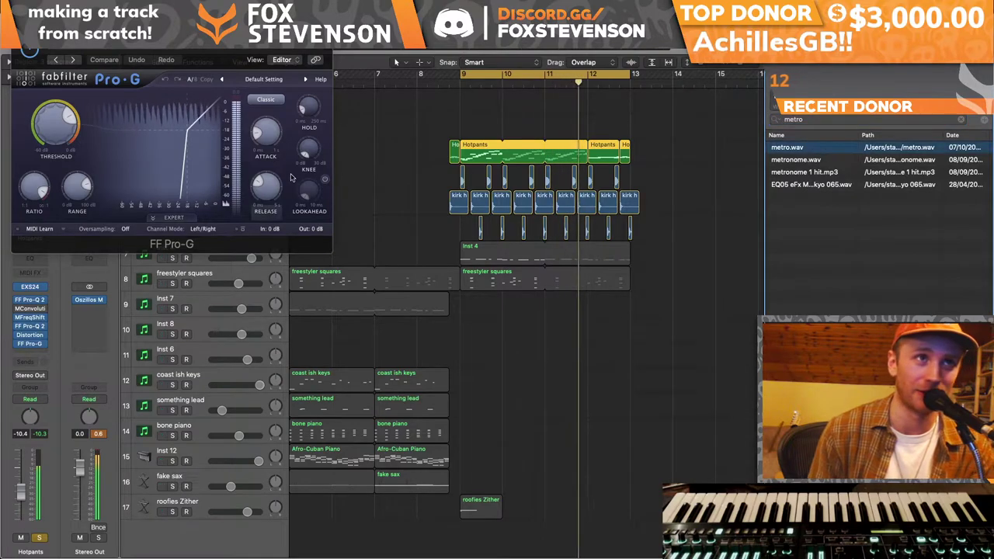
key("super+w")
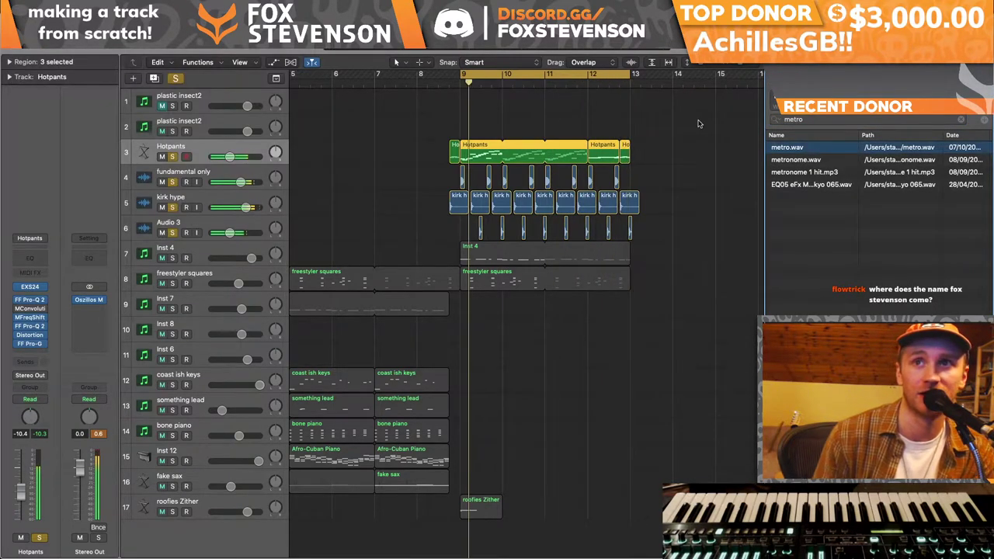
- Create an audio track below fundamental only and move all of that track's regions down onto it
left_click(147, 183)
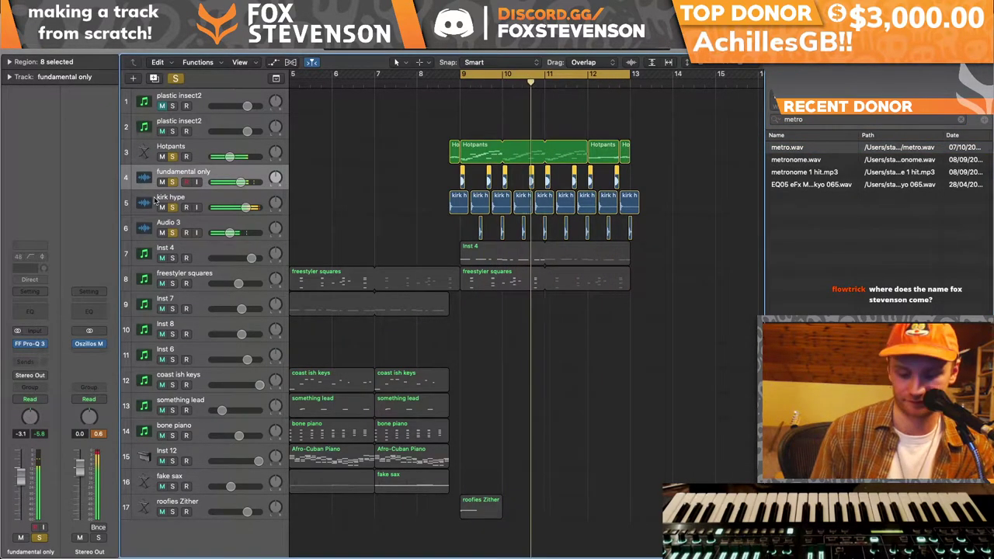
key("alt+super+a")
left_click(465, 181)
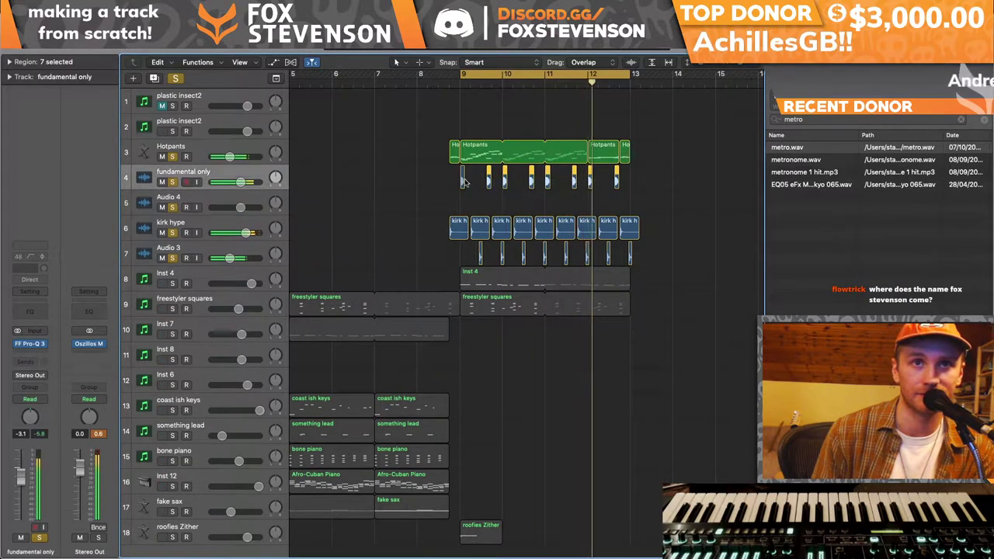
left_click_drag(461, 181, 462, 203)
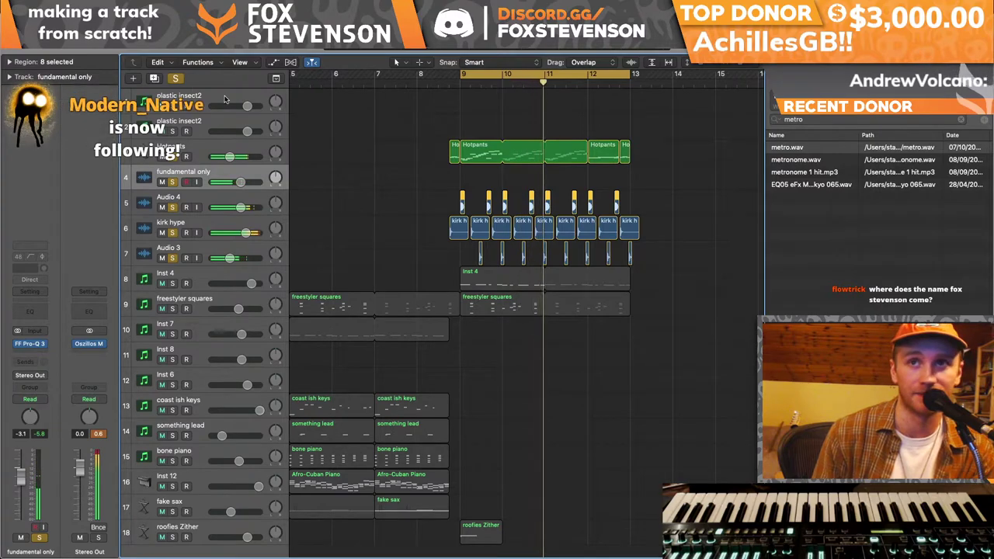
- Place metro.wav on the emptied track at bar 9 and copy it to line up with the fundamental regions below
left_click_drag(787, 147, 464, 171)
key("super+Right")
key("super+Right")
key("super+Right")
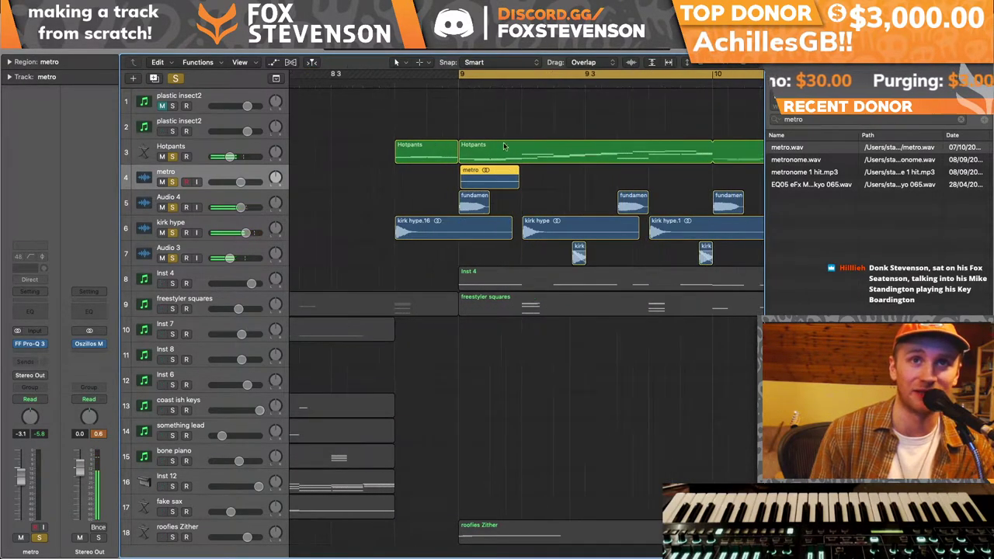
left_click_drag(484, 184, 479, 183)
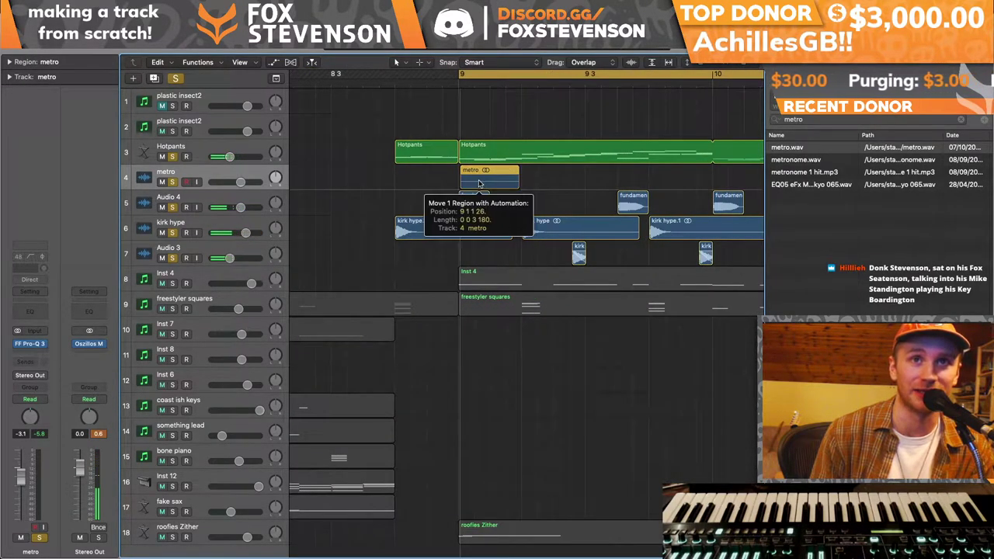
left_click(501, 62)
left_click(498, 136)
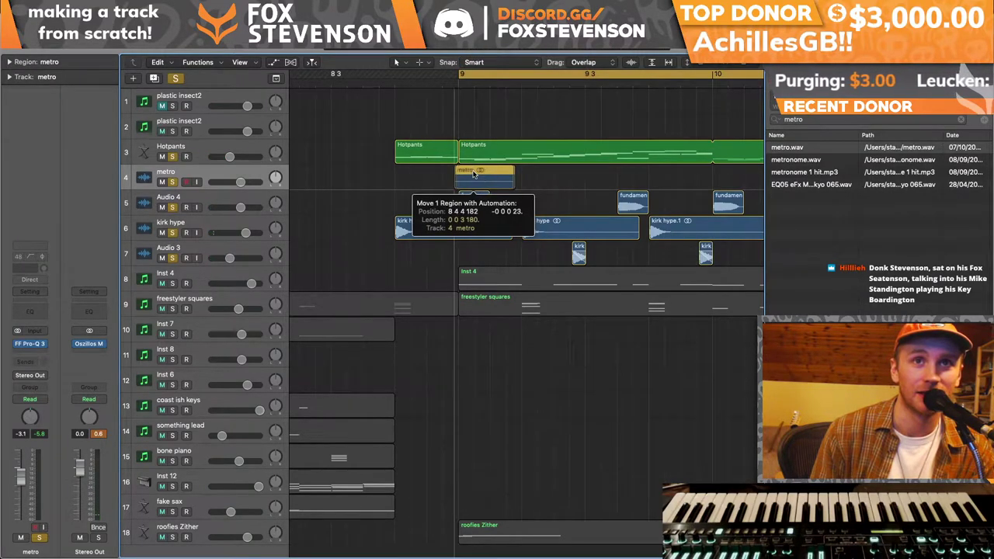
mouse_move(575, 182)
left_mouse_down()
mouse_move(654, 182)
mouse_move(697, 197)
mouse_move(583, 168)
left_mouse_up()
left_click(633, 201, "shift")
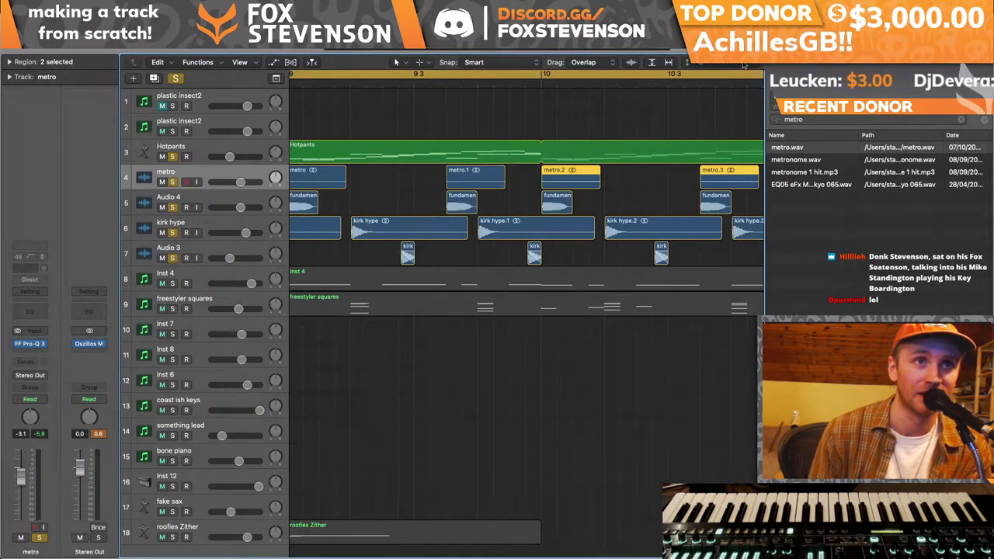
- Add an audio track beneath metro and duplicate the metro regions across both tracks through the loop
key("super+Left")
key("super+alt+a")
left_click(437, 178, "shift")
left_click_drag(428, 177, 587, 183)
left_click_drag(587, 184, 645, 183)
left_click_drag(692, 206, 689, 177)
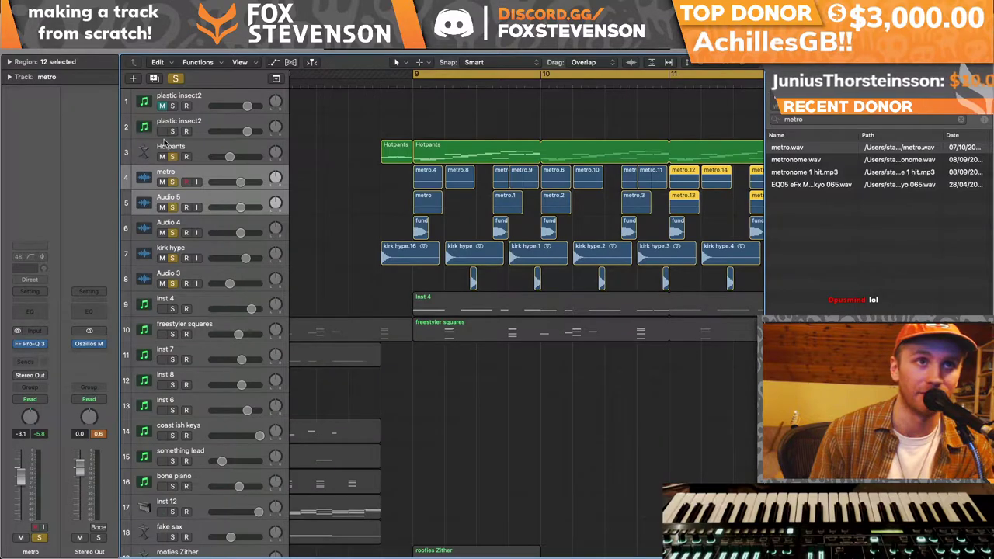
- Unsolo Audio 3 and set the outputs of the metro and Audio 5 tracks to No Output
left_click(172, 181)
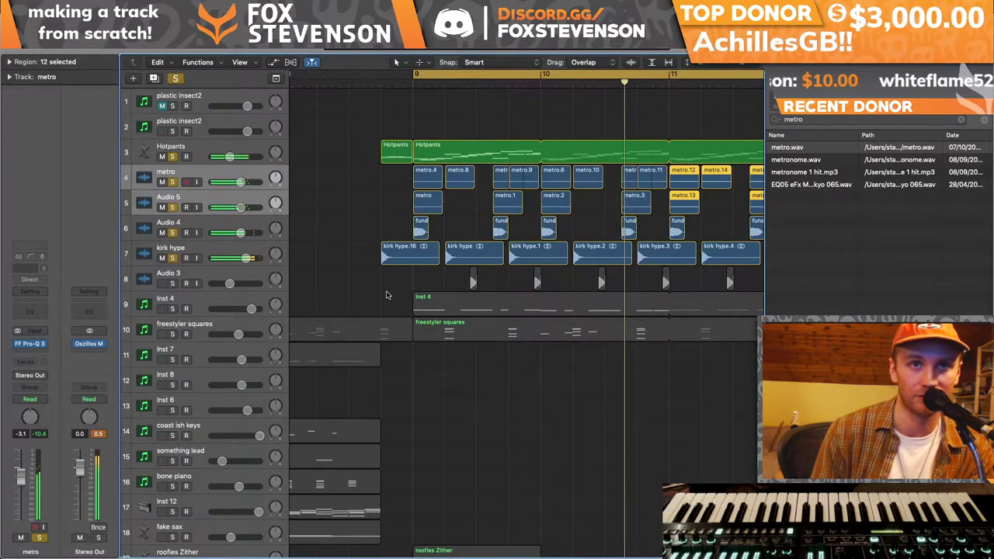
key("x")
left_click(306, 360)
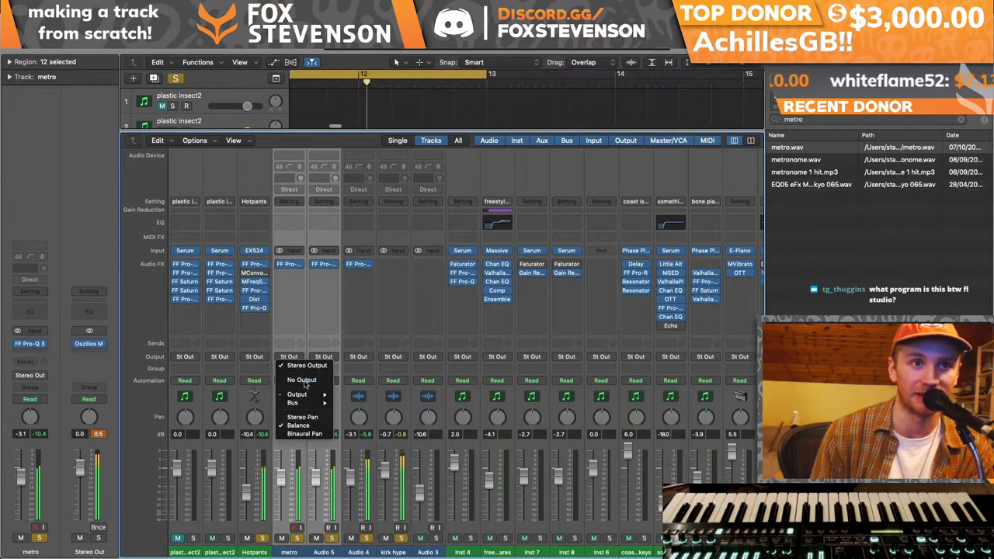
left_click(311, 372)
key("x")
key("space")
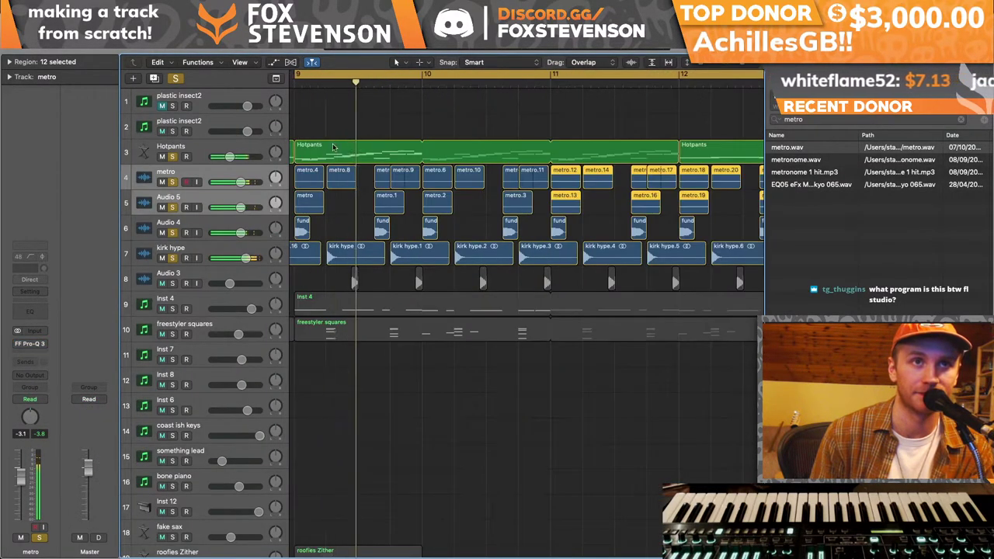
- Set the side-chain source of the Hotpants track's Pro-G gate to metro (Audio 1)
left_click(194, 149)
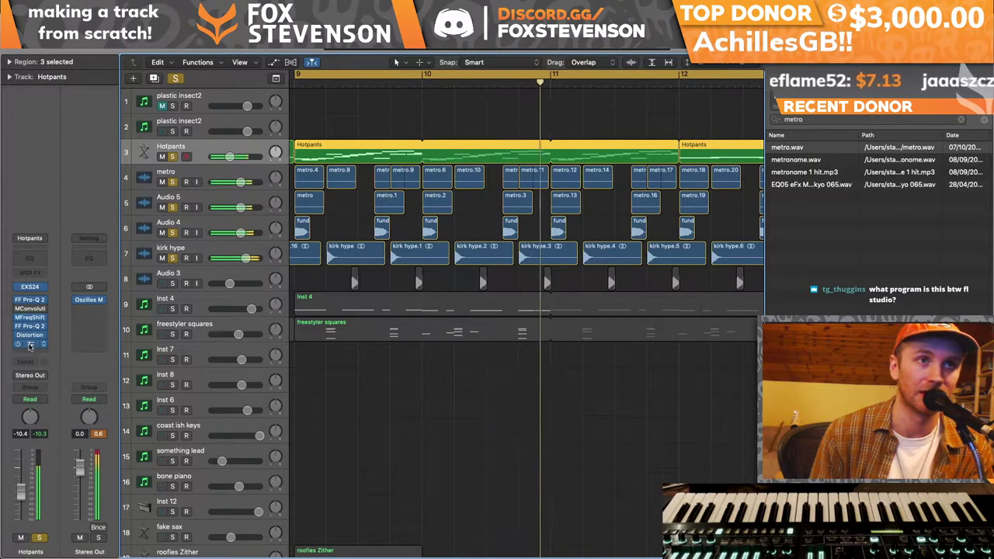
left_click(278, 59)
mouse_move(280, 60)
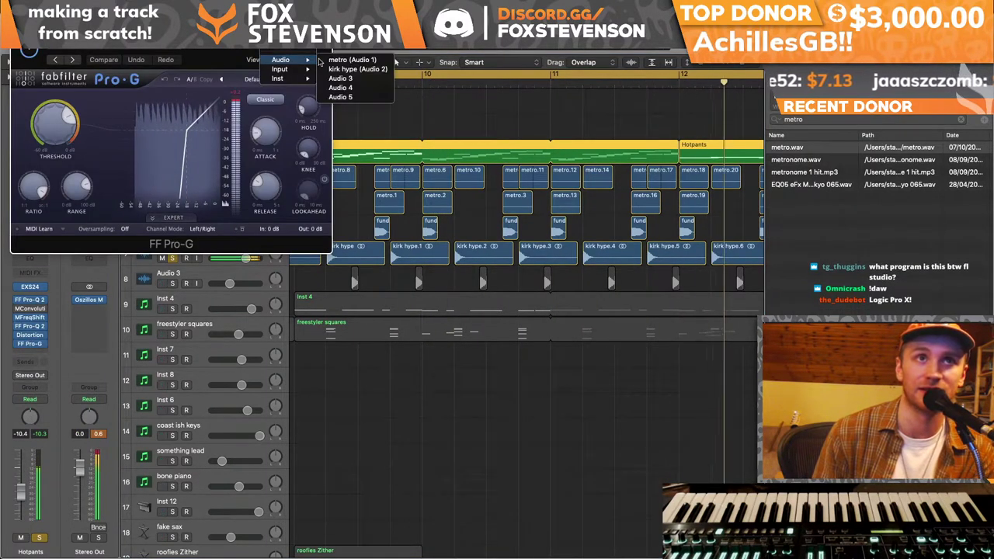
left_click(352, 60)
- Load the sidechain preset in the Hotpants Pro-G and adjust its range
left_click(252, 79)
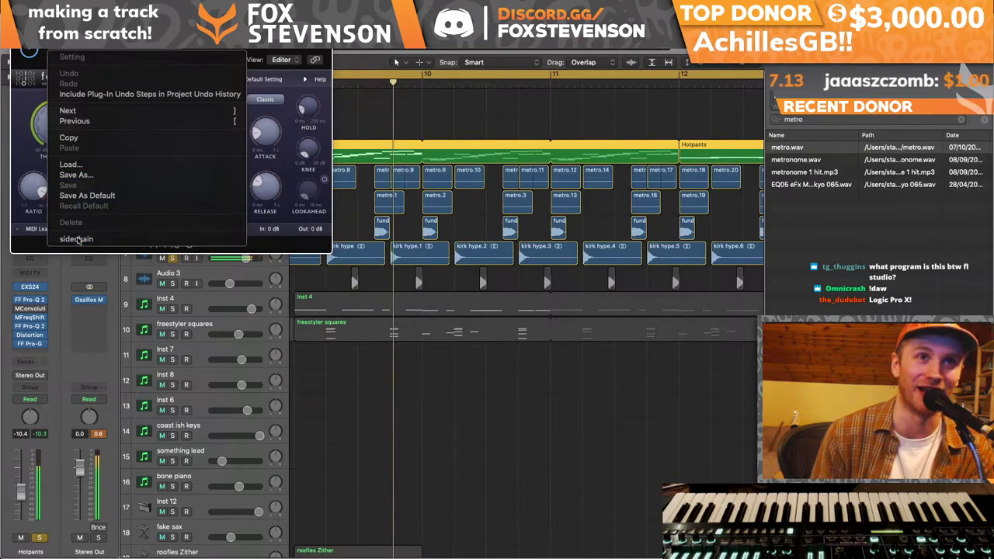
left_click(78, 237)
mouse_move(50, 125)
left_click_drag(77, 186, 4, 74)
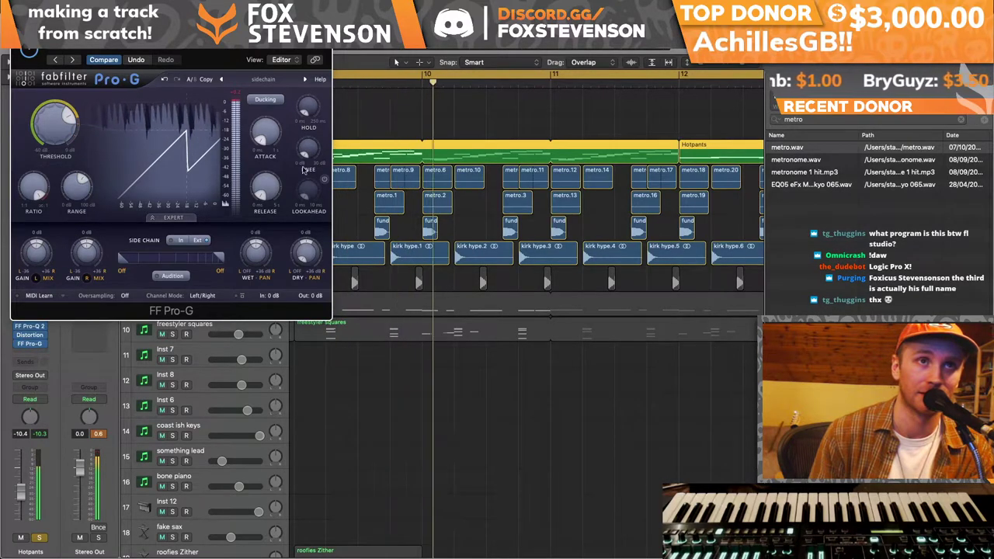
left_click(17, 52)
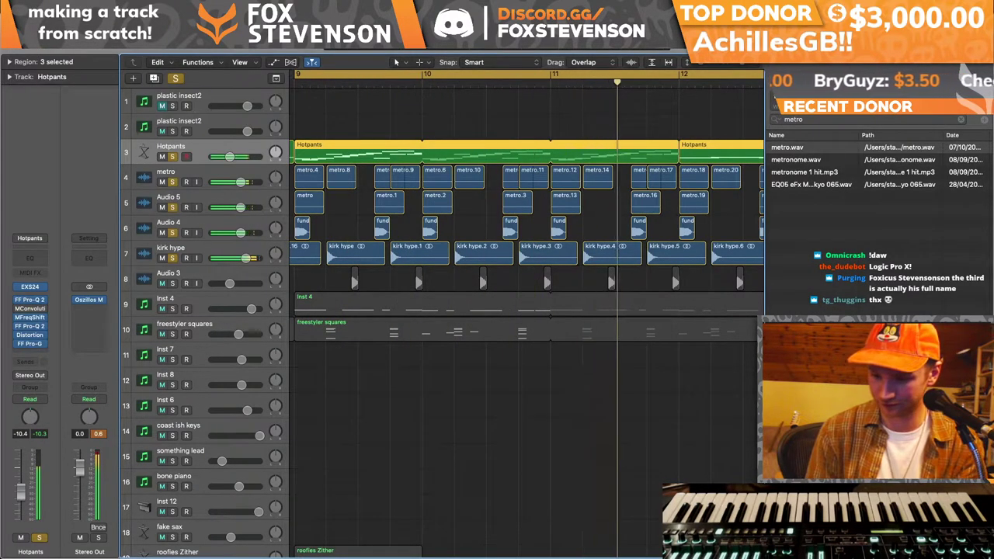
key("x")
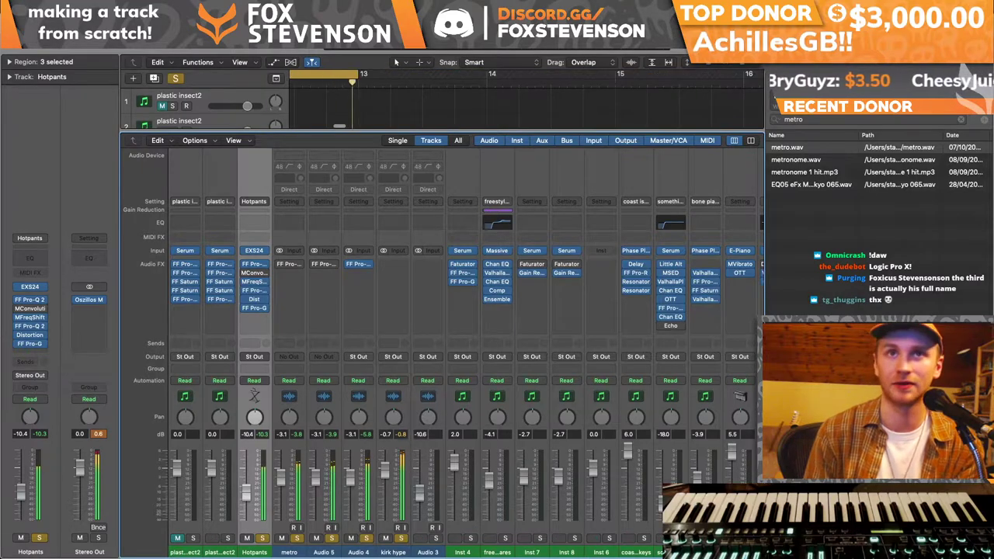
key("x")
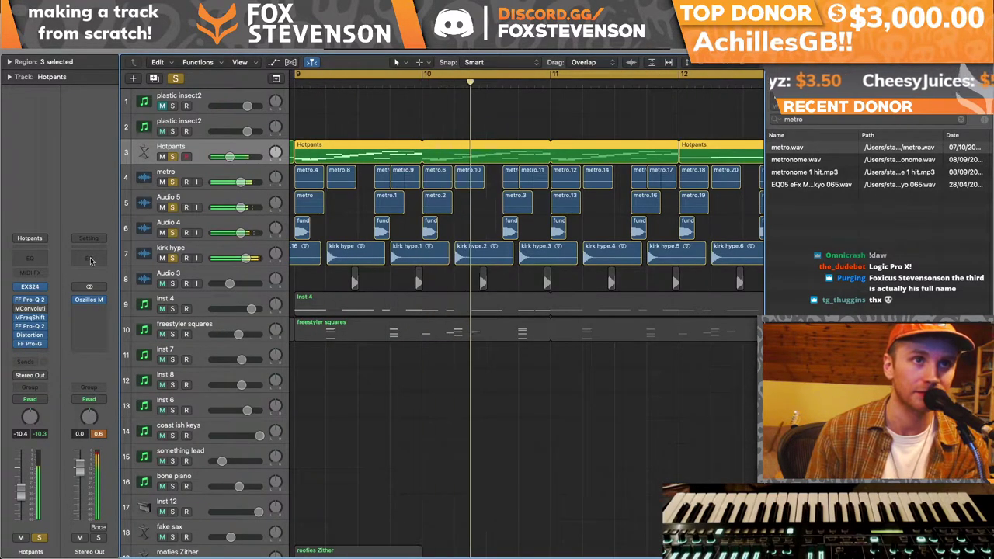
- Add a new audio track directly below Audio 4
left_click(145, 223)
key("alt+super+a")
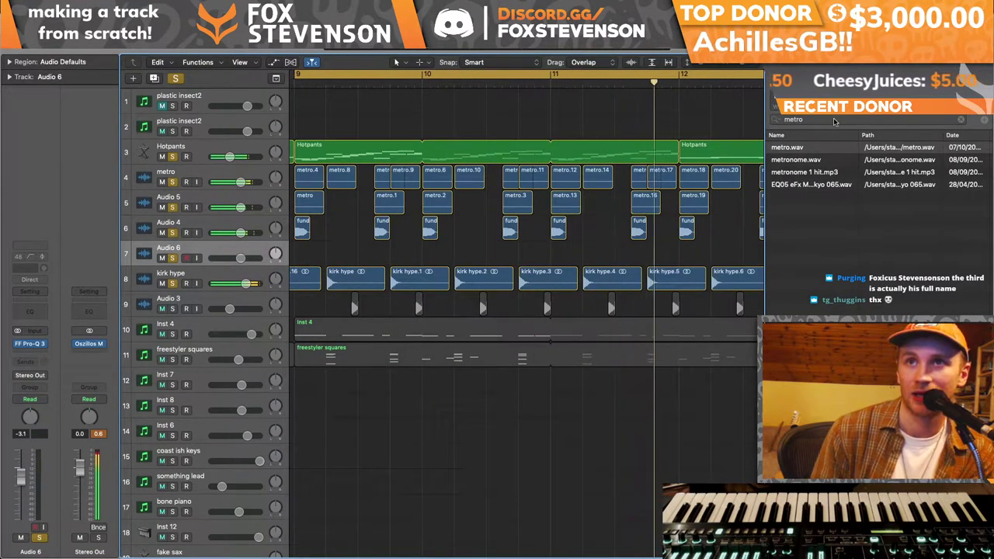
left_click(835, 120)
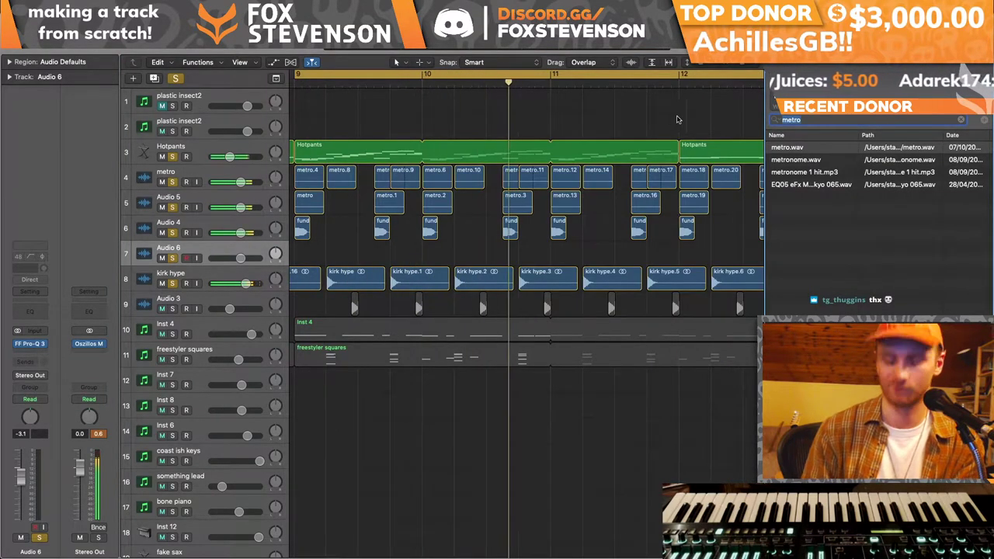
type("like that")
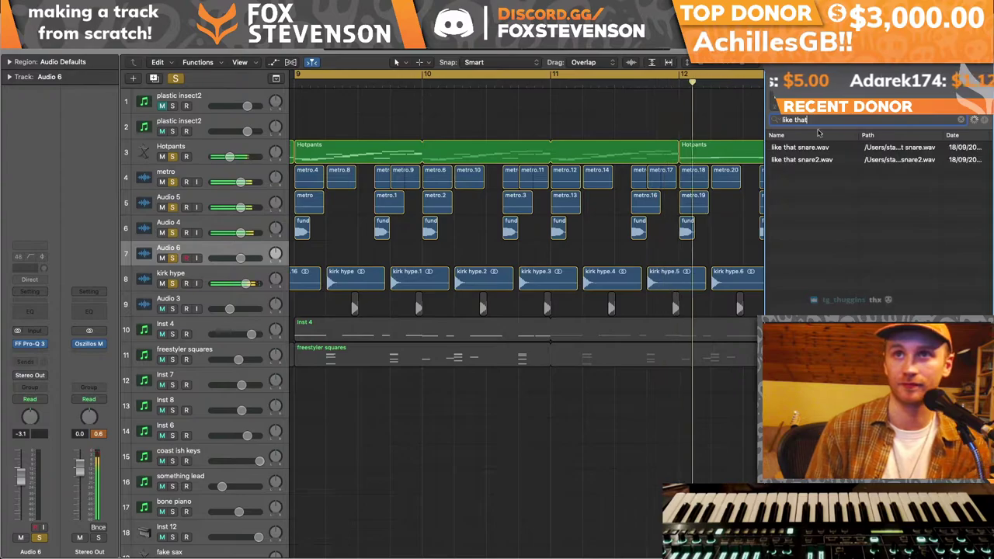
key("Escape")
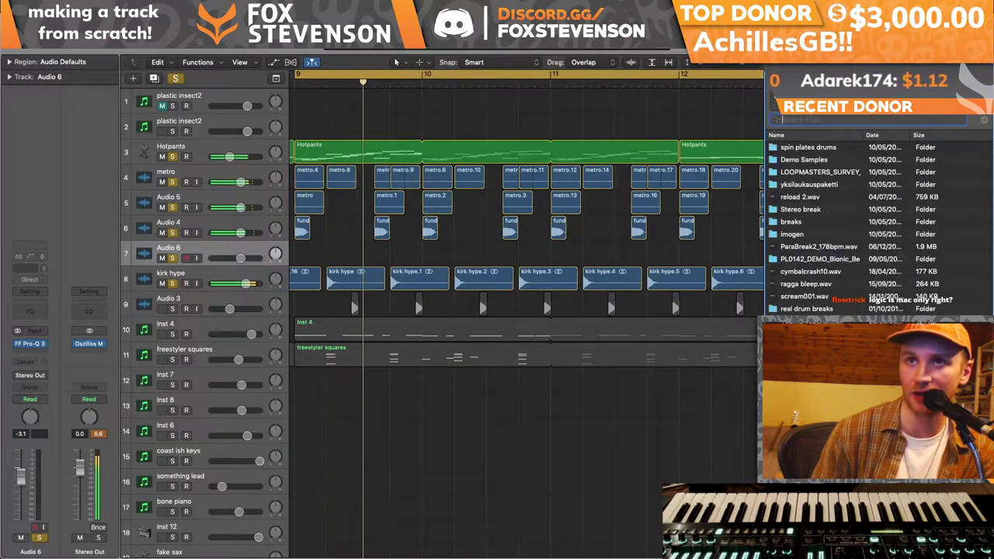
- Search the sample files for "jd" and place the lit jd sample at bar 9 on the new audio track
scroll(691, 181, "left", 4)
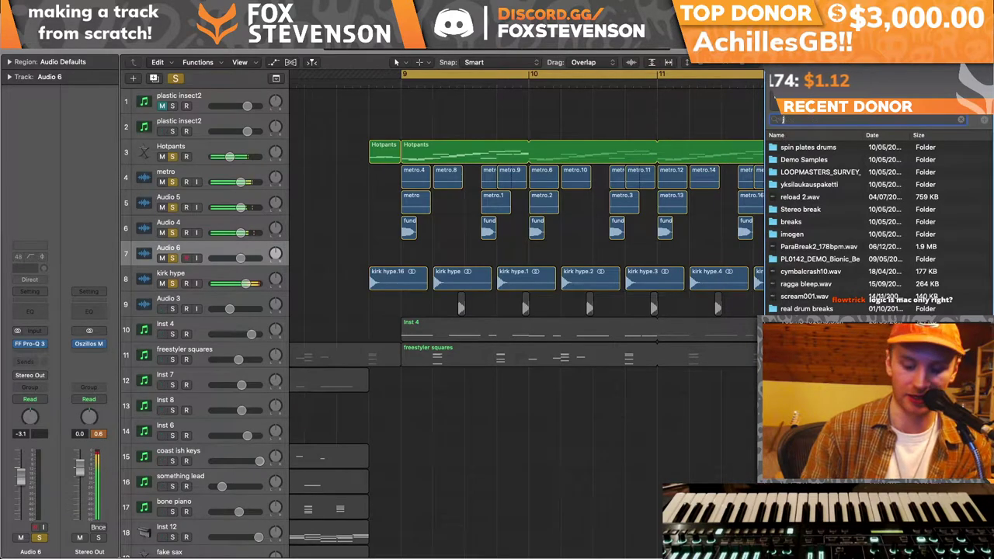
left_click_drag(801, 184, 404, 253)
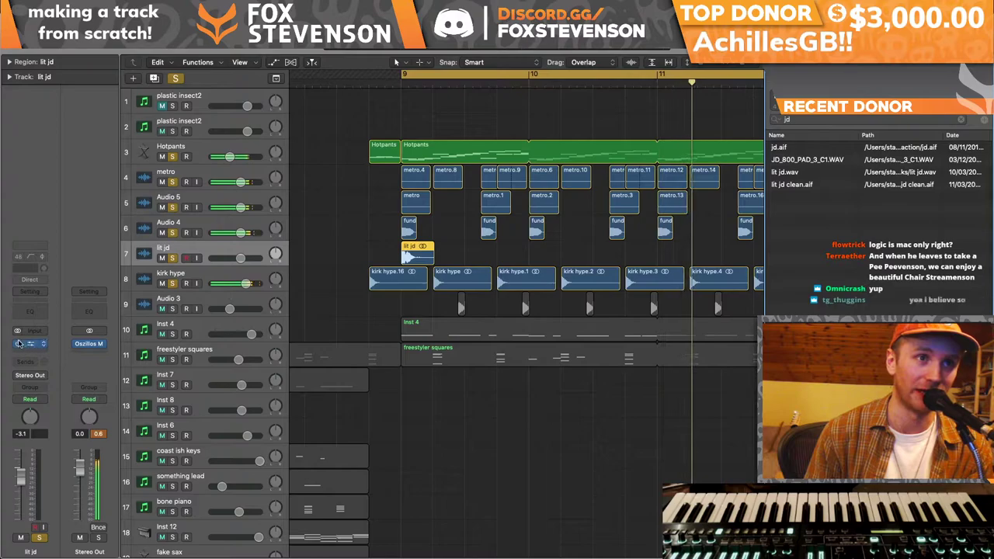
- In the lit jd track's Pro-Q 3, set the low cut to about 333 Hz and the high bell to about +1.7 dB near 5 kHz
left_click(82, 313)
left_click_drag(44, 180, 210, 187)
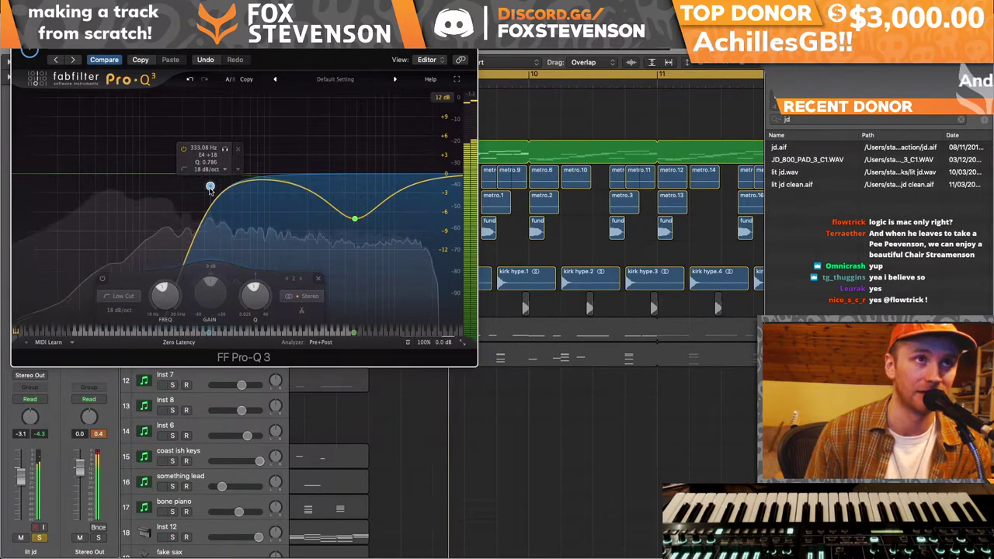
left_click(29, 49)
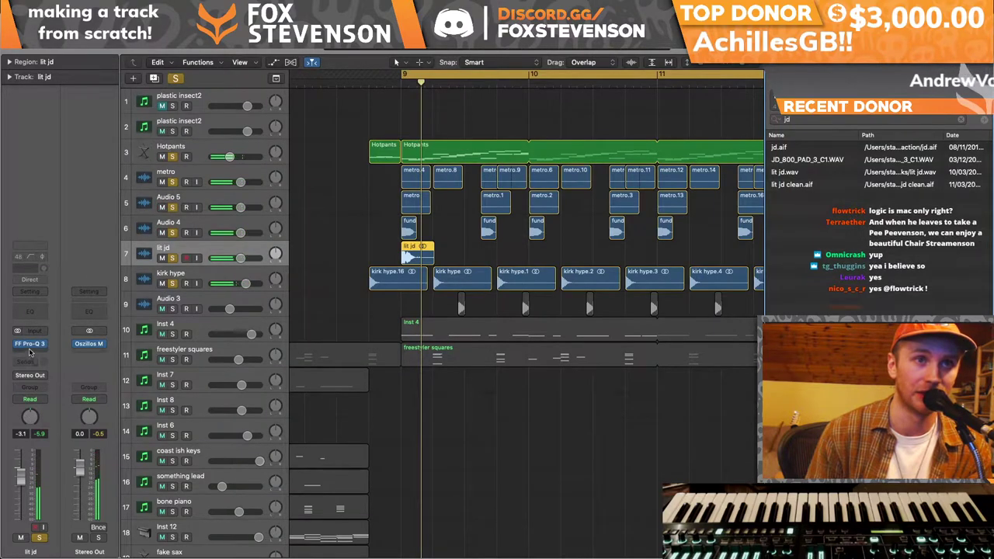
key("v")
left_click_drag(325, 187, 356, 159)
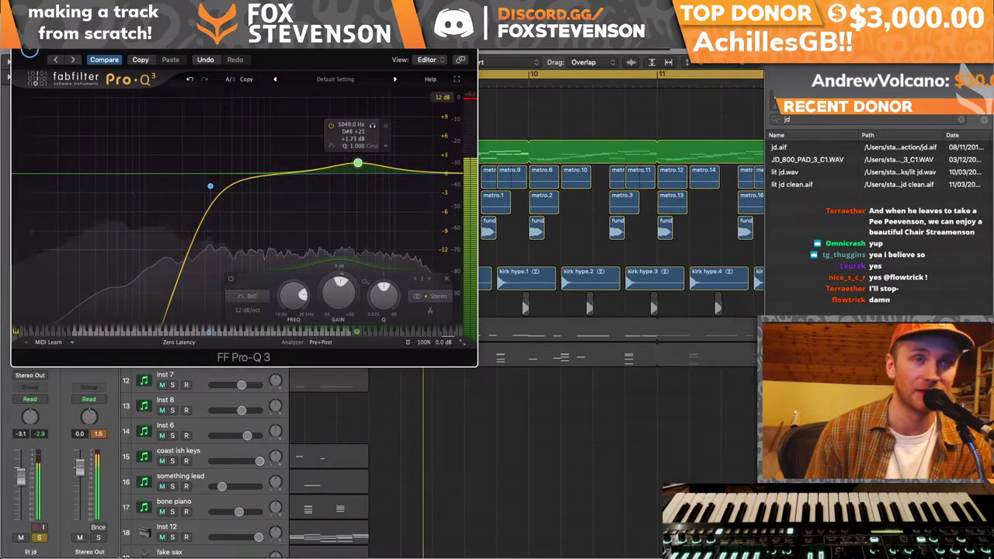
key("v")
- Copy the lit jd region along its track to line up with every fundamental region through bars 9 to 12
left_click_drag(410, 253, 489, 253)
left_click_drag(427, 254, 554, 254)
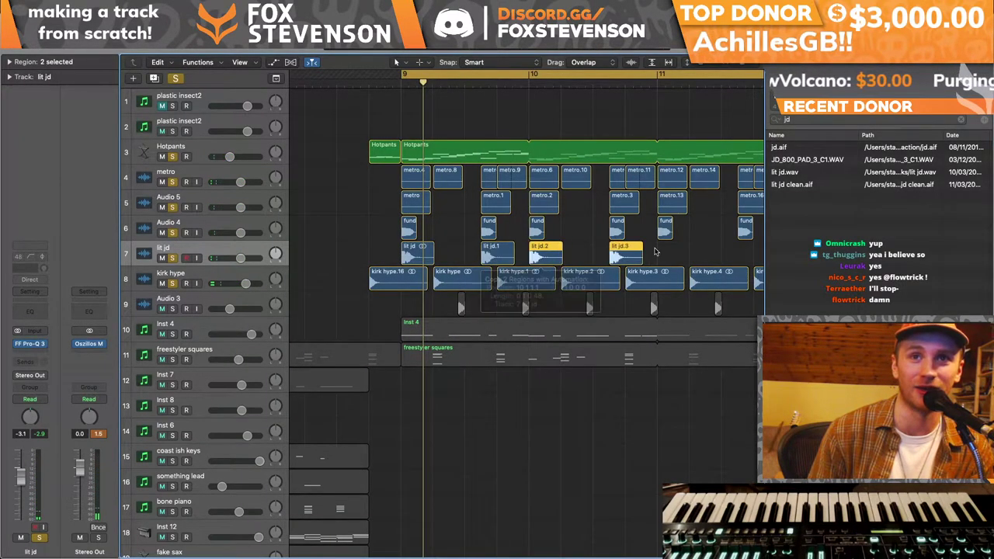
left_click_drag(427, 259, 684, 257)
key("super+Left")
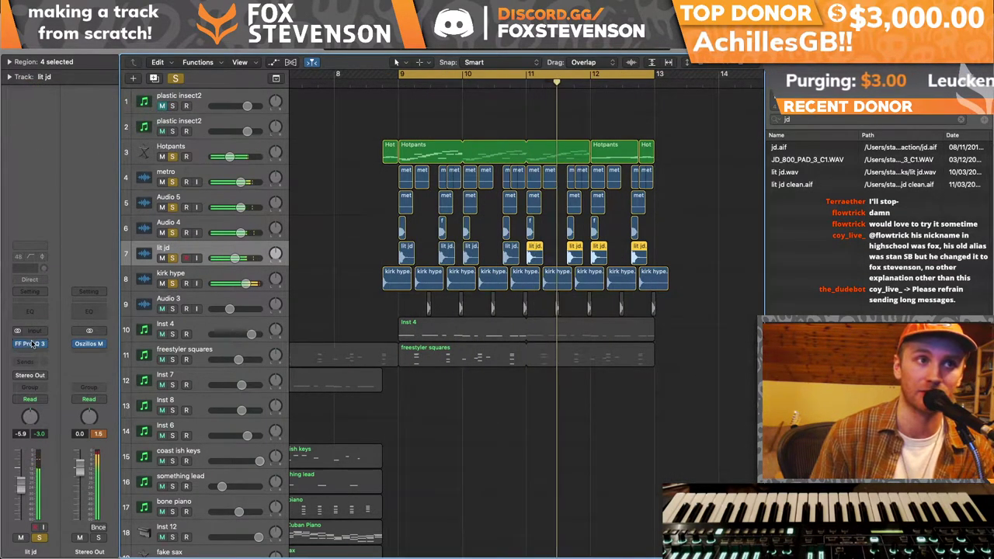
- In the lit jd track's Pro-Q 3, add two dips in the low mids and lower the low cut to about 246 Hz
key("v")
left_click_drag(219, 187, 255, 221)
left_click(211, 188)
mouse_move(218, 186)
left_mouse_down()
mouse_move(217, 160)
mouse_move(218, 176)
left_mouse_up()
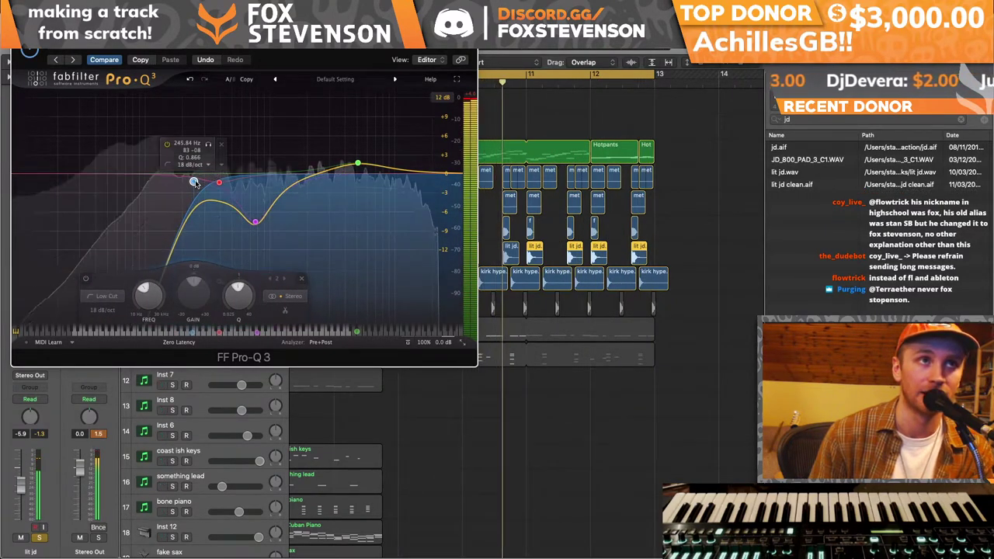
key("v")
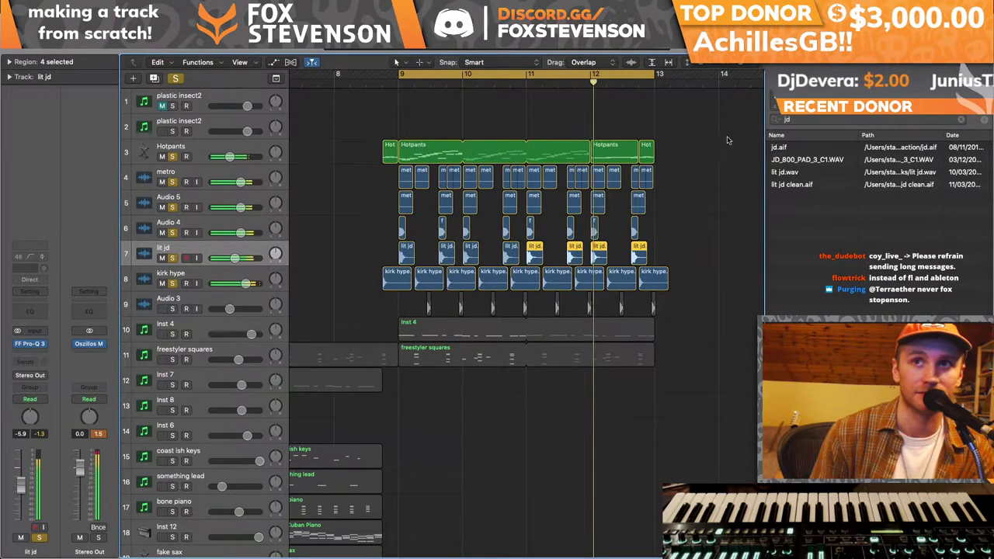
- Set the Hotpants track's volume to -10.2 dB and duplicate the track with its channel settings
left_click(806, 122)
left_click_drag(229, 158, 230, 157)
left_click(206, 149)
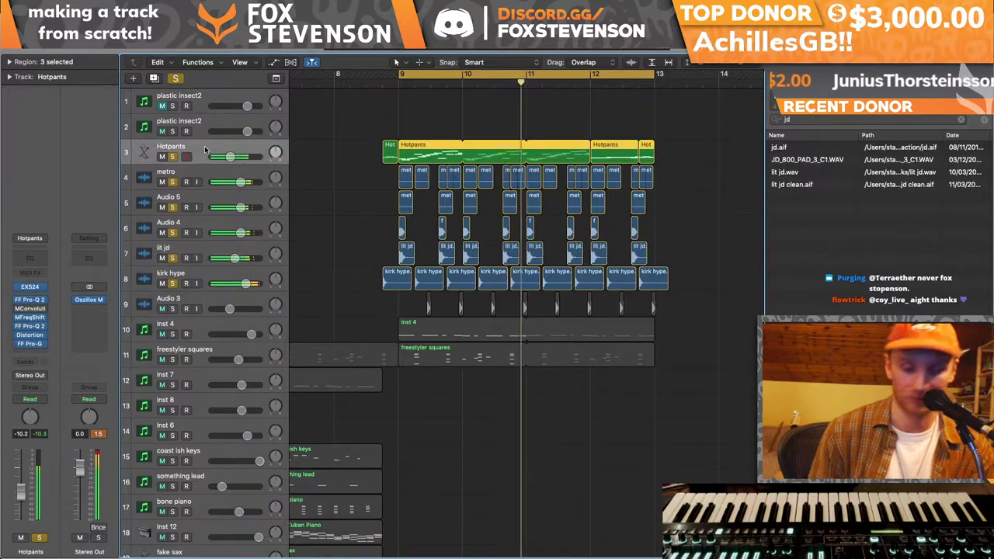
key("super+d")
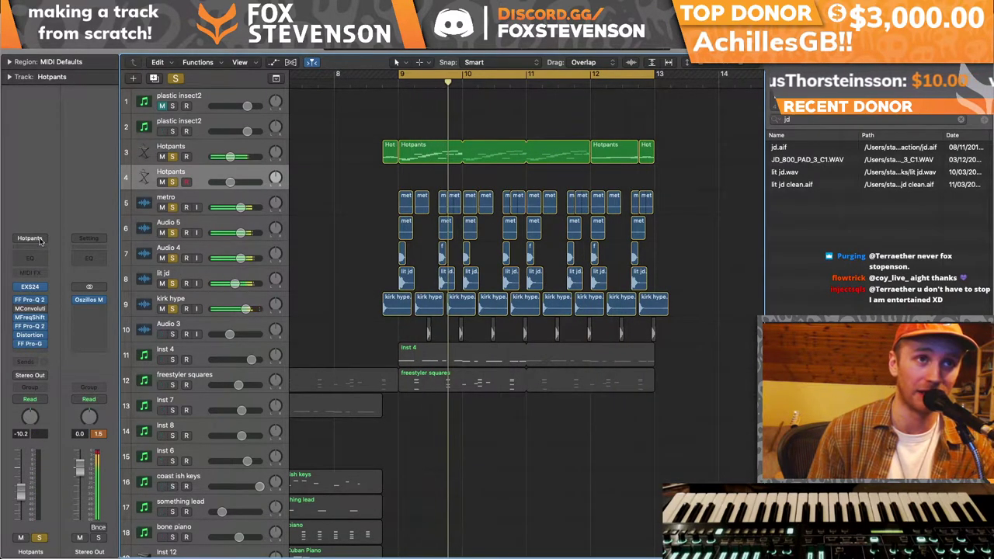
- Route the output of the original Hotpants track to Bus 3
left_click(128, 151)
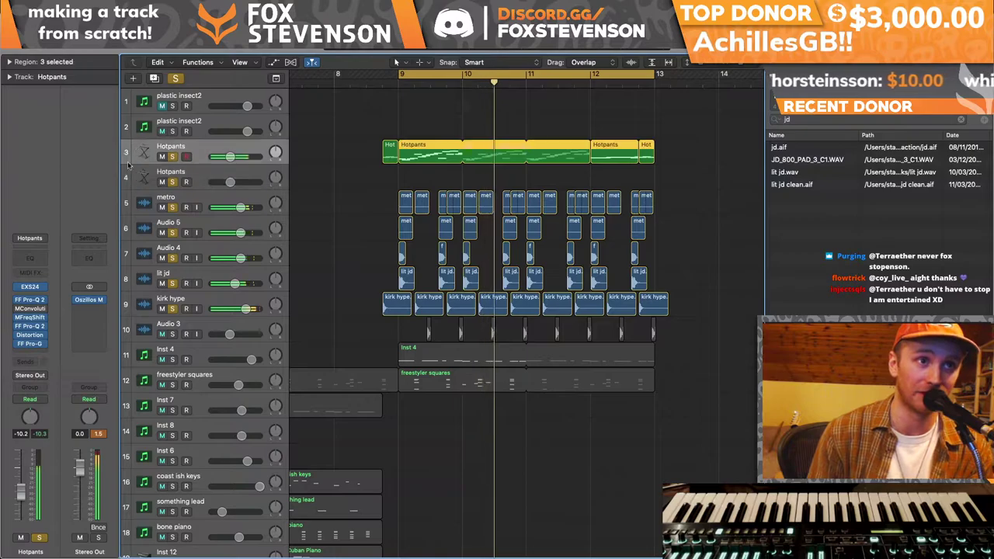
left_click(29, 376)
mouse_move(31, 421)
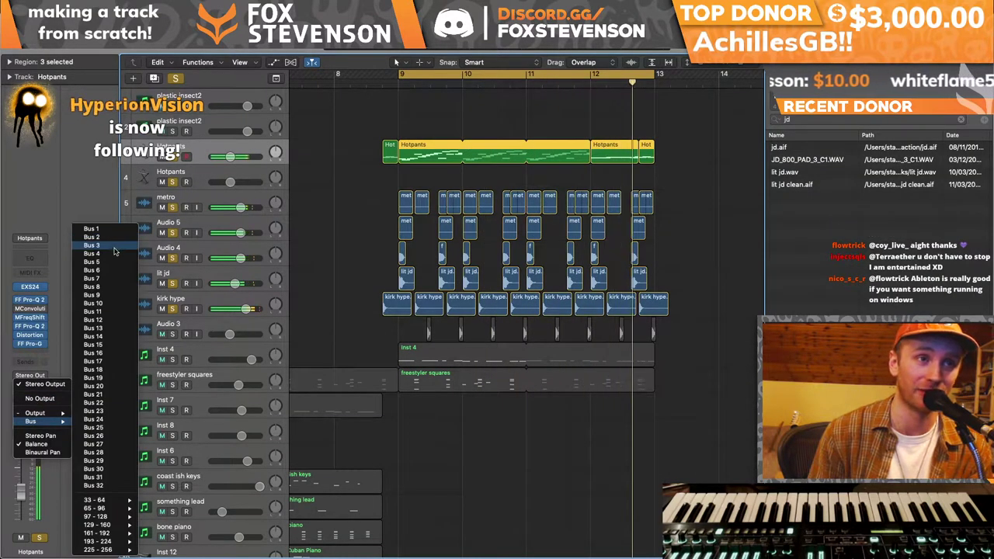
left_click(114, 246)
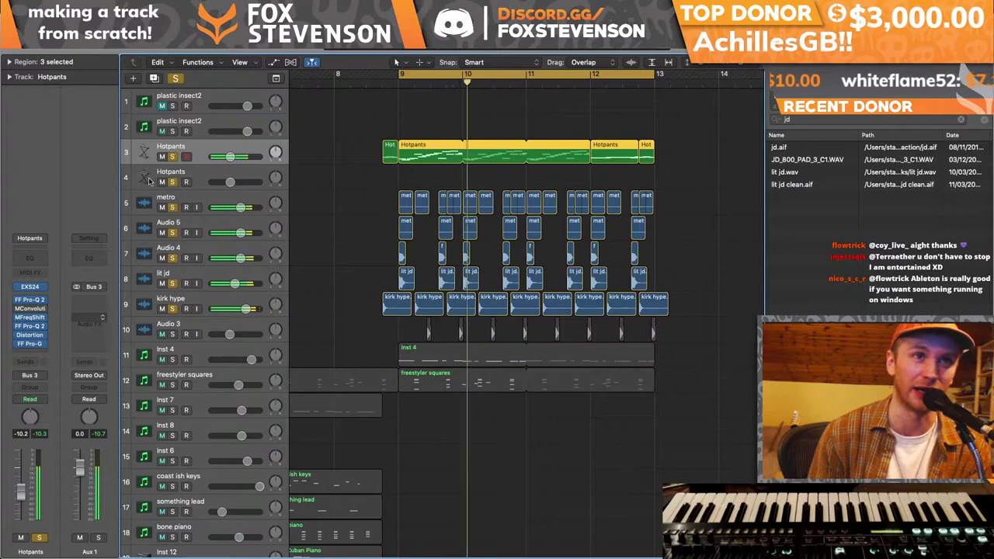
- Replace the Hotpants duplicate with a fresh copy routed to Bus 3 and move its Pro-G onto the Aux 1 channel
key("super+BackSpace")
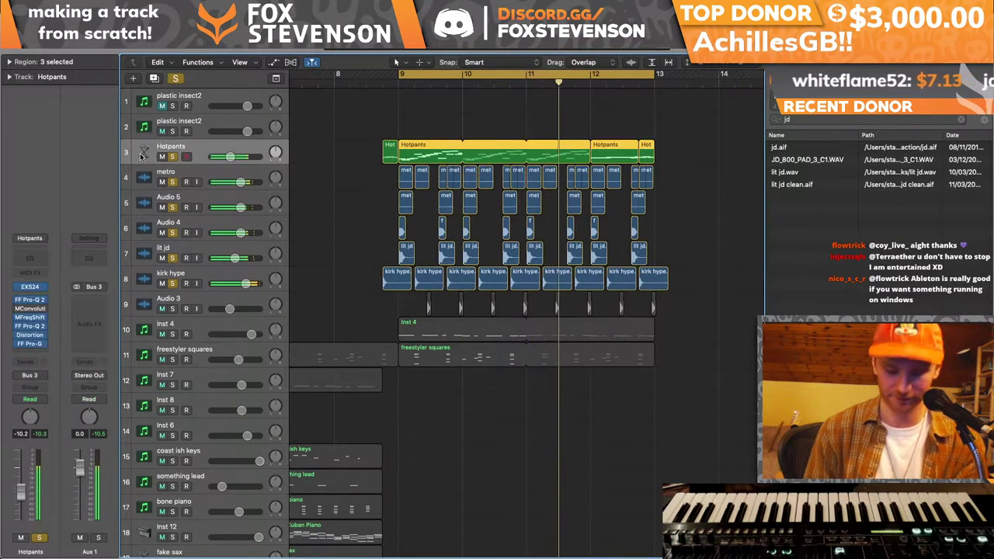
key("super+d")
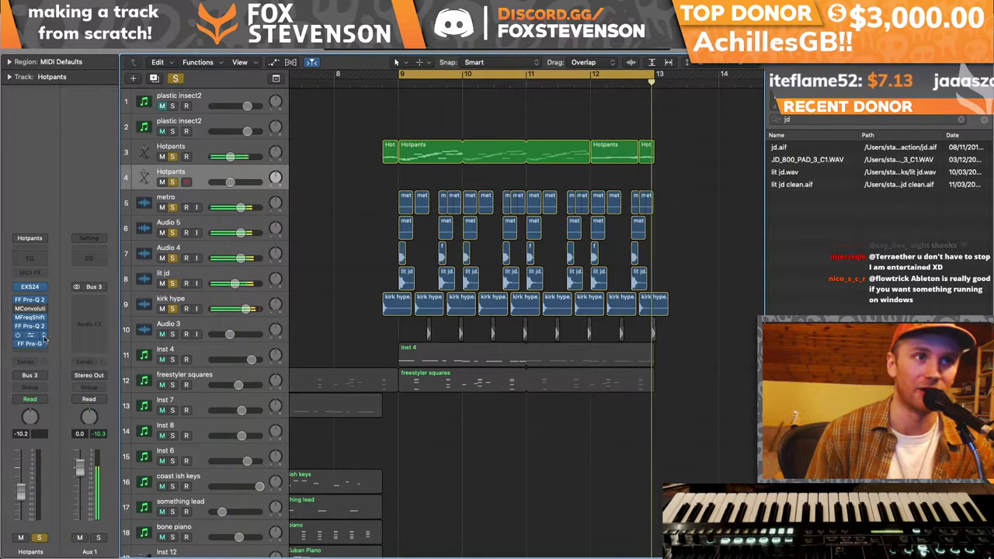
left_click_drag(34, 342, 88, 306)
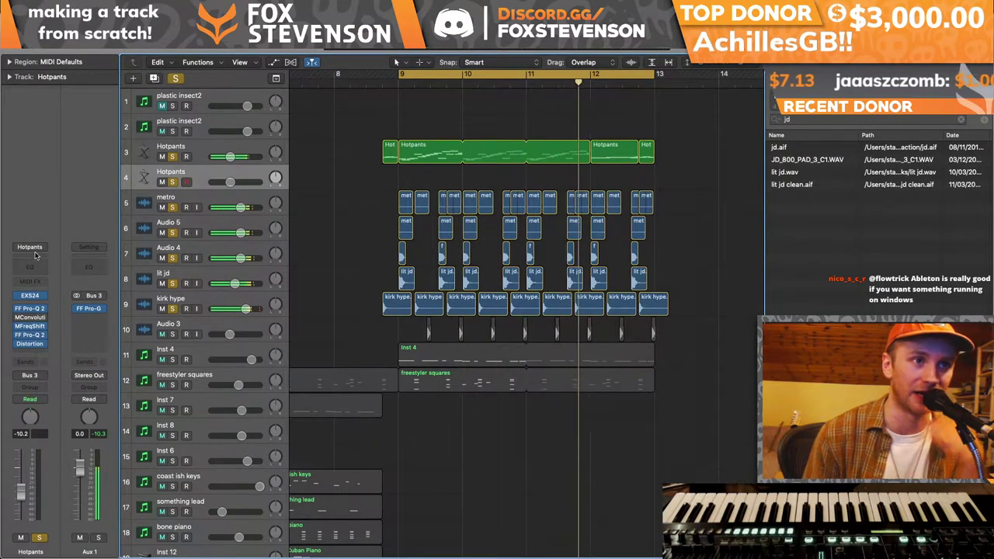
- Load the Funkydrummer setting from the Breaks presets on the duplicate Hotpants track and look over its EXS24 sampler
left_click(31, 248)
mouse_move(70, 426)
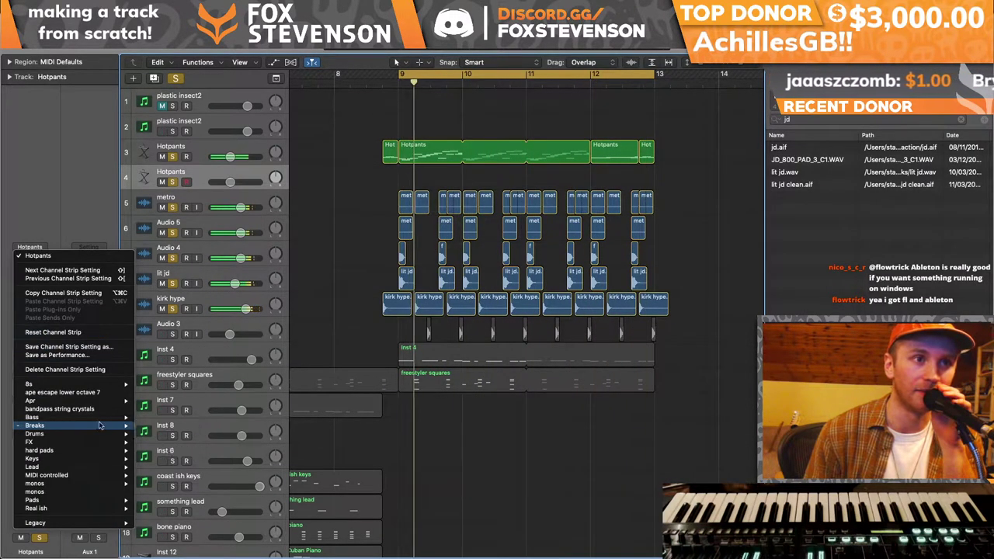
left_click(227, 381)
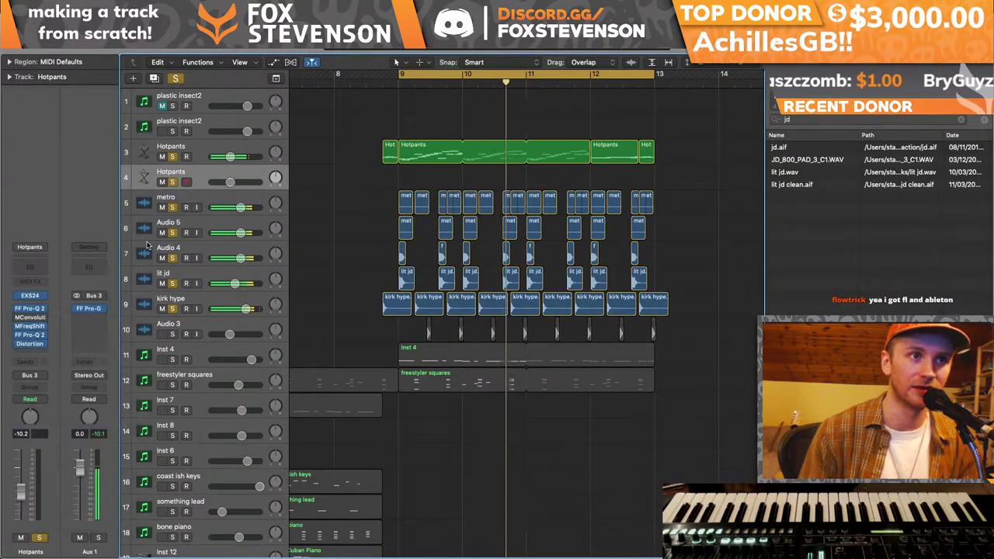
left_click(35, 296)
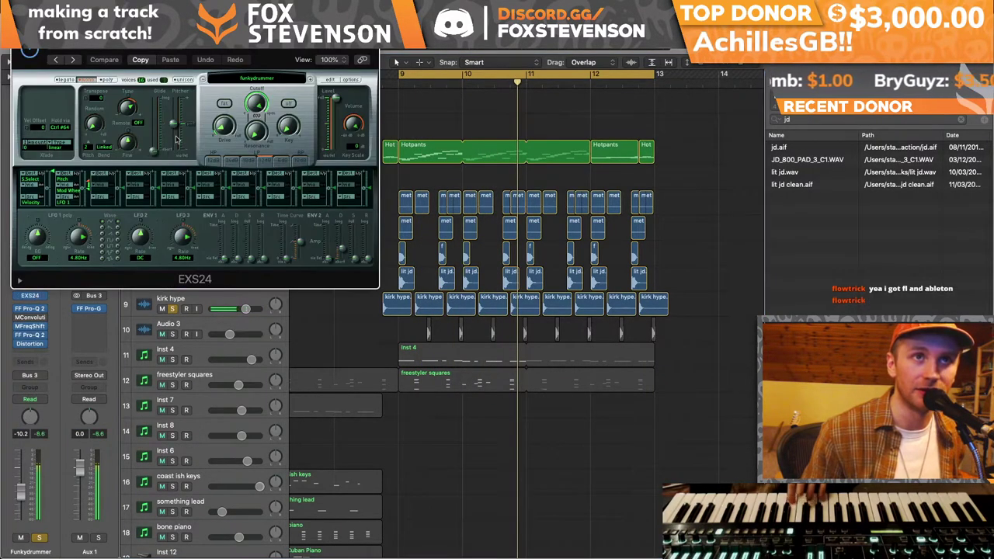
left_click(29, 48)
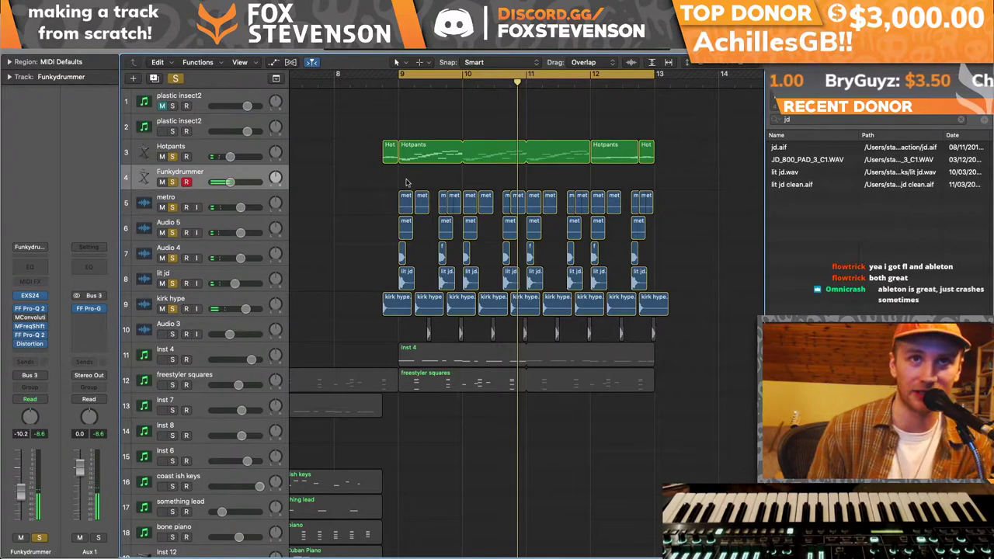
- With the Pencil Tool, create a one-bar region at bar 9 on the Funkydrummer track and enter a C1 note in it
left_click(423, 62)
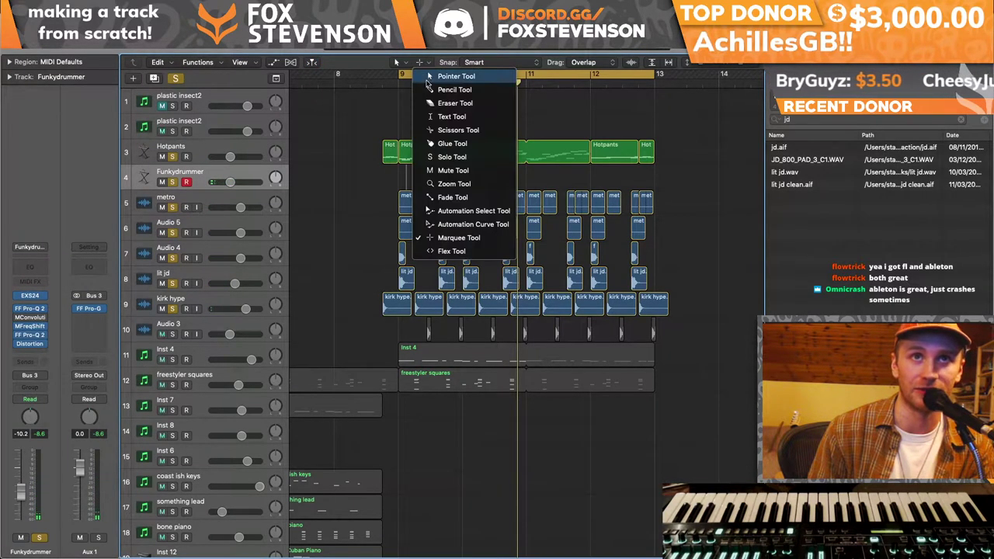
left_click(429, 90)
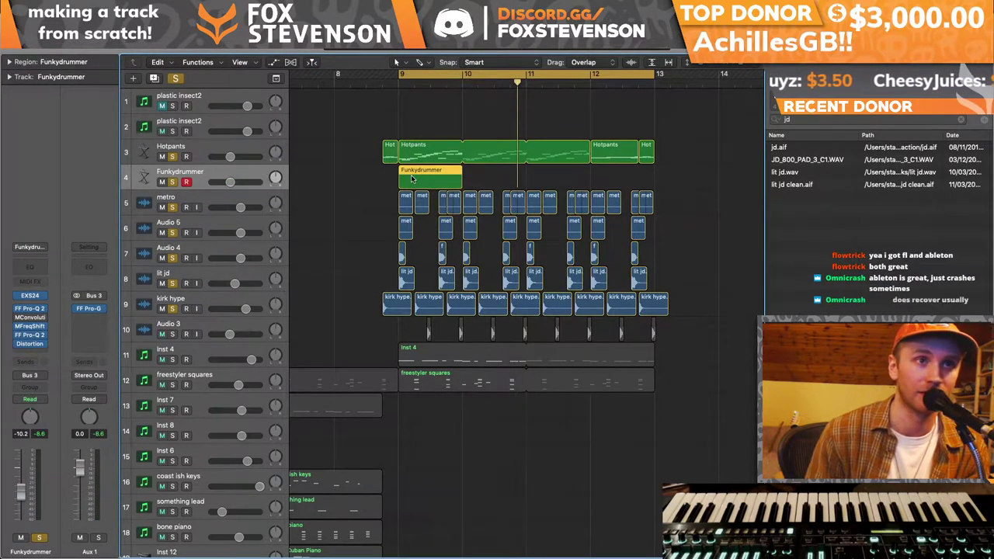
double_click(412, 179)
scroll(326, 355, "down", 3)
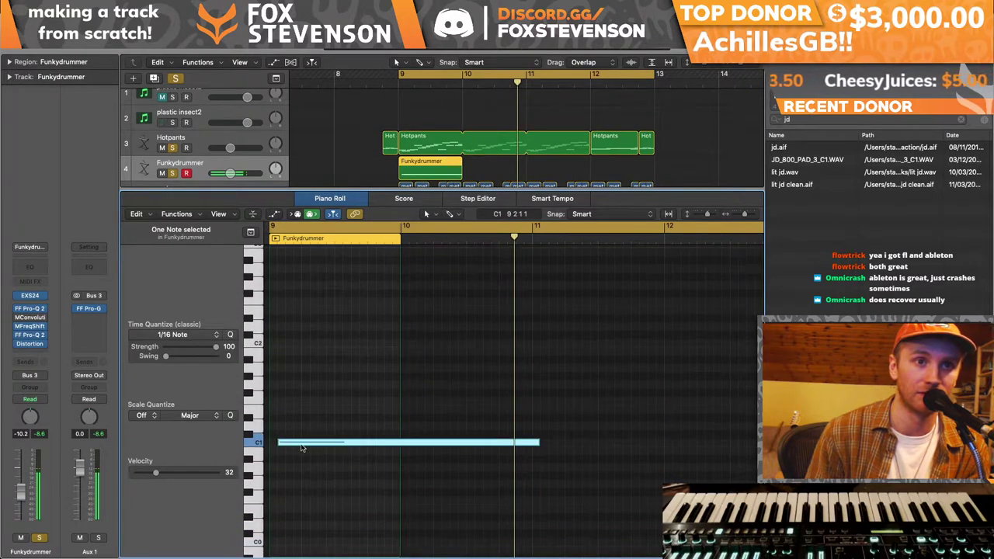
- Replace the long C1 note with a rising staircase of overlapping short notes from D1 to D#2 across bar 9
left_click_drag(294, 441, 285, 426)
left_click_drag(529, 424, 283, 425)
left_click(288, 418)
left_click_drag(306, 408, 327, 402)
left_click(333, 395)
left_click(319, 401)
left_click(327, 392)
left_click(336, 384)
left_click(343, 376)
left_click(352, 368)
left_click(374, 343)
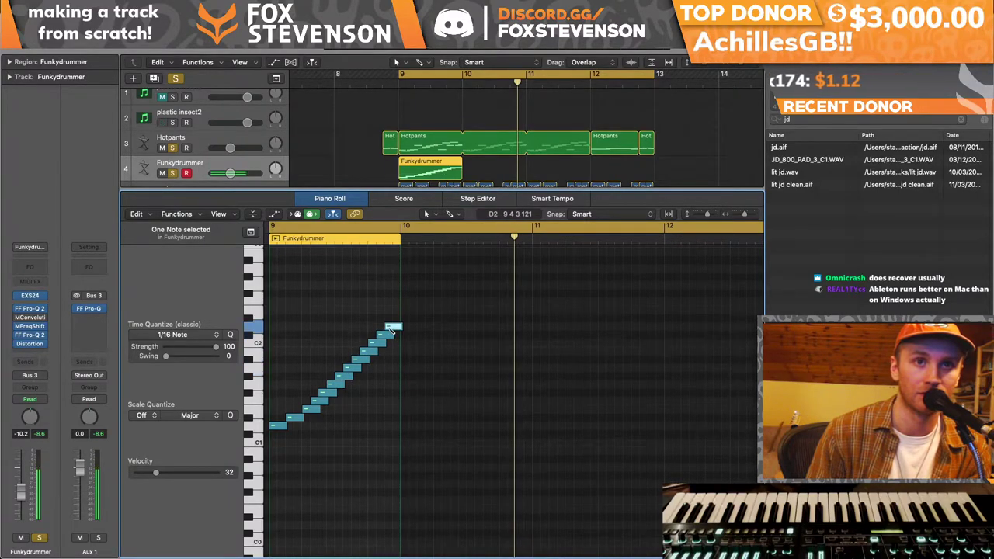
left_click(401, 318)
- Loop the Funkydrummer region to the end of bar 12 and remove its F1, B1 and C#2 notes during playback
key("space")
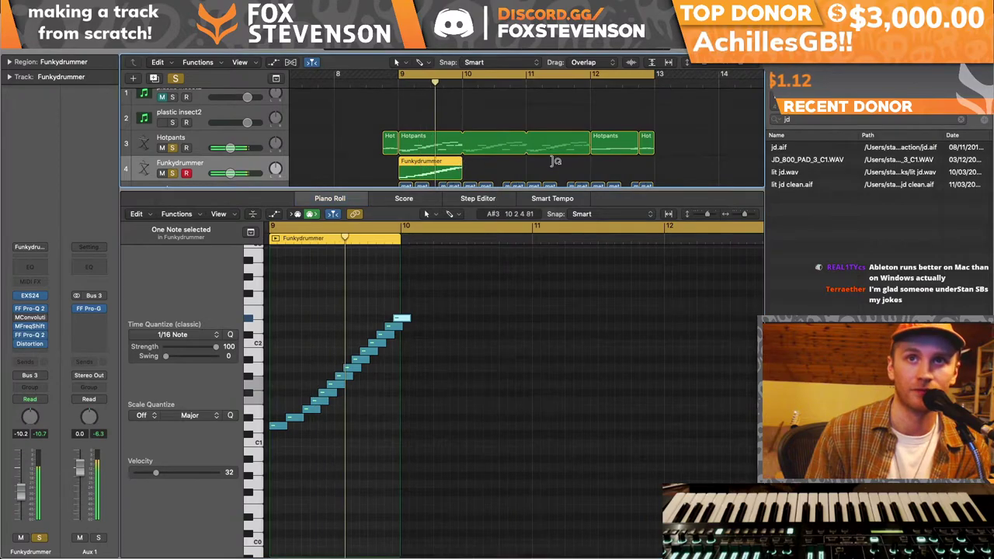
key("l")
left_click(318, 402)
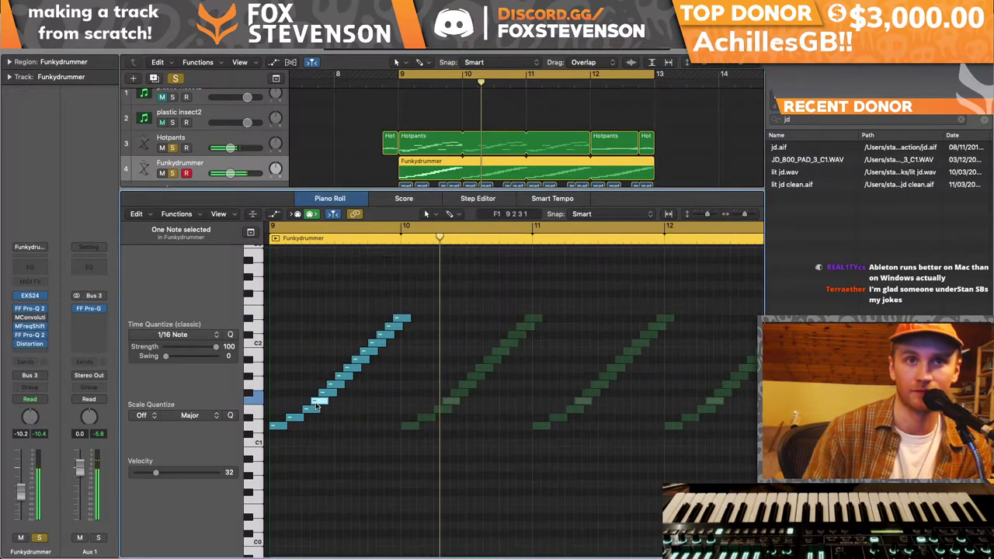
left_click_drag(317, 405, 386, 335)
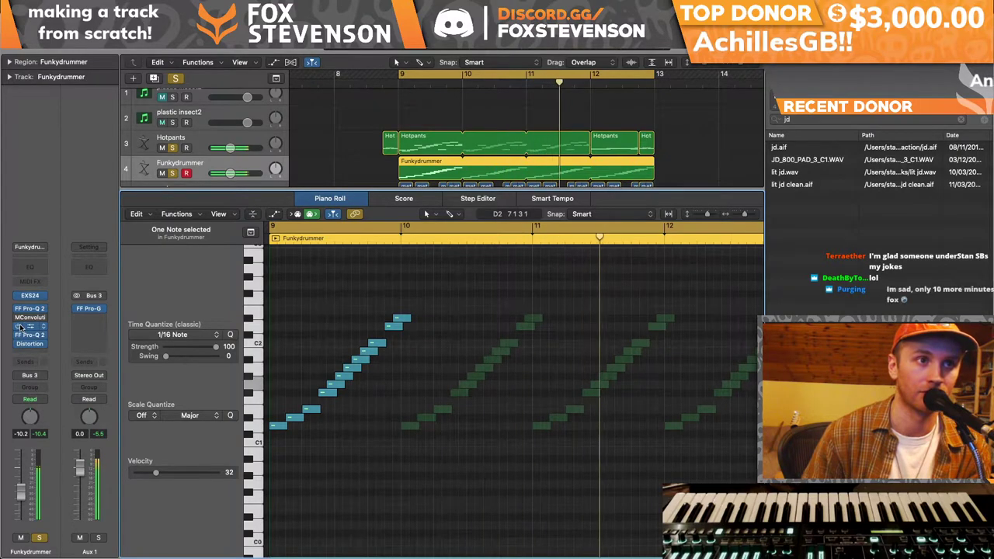
- Load the Funkprocess instrument from the Breaks folder into the Funkydrummer track's EXS24 sampler and hide the plug-in window
left_click(31, 296)
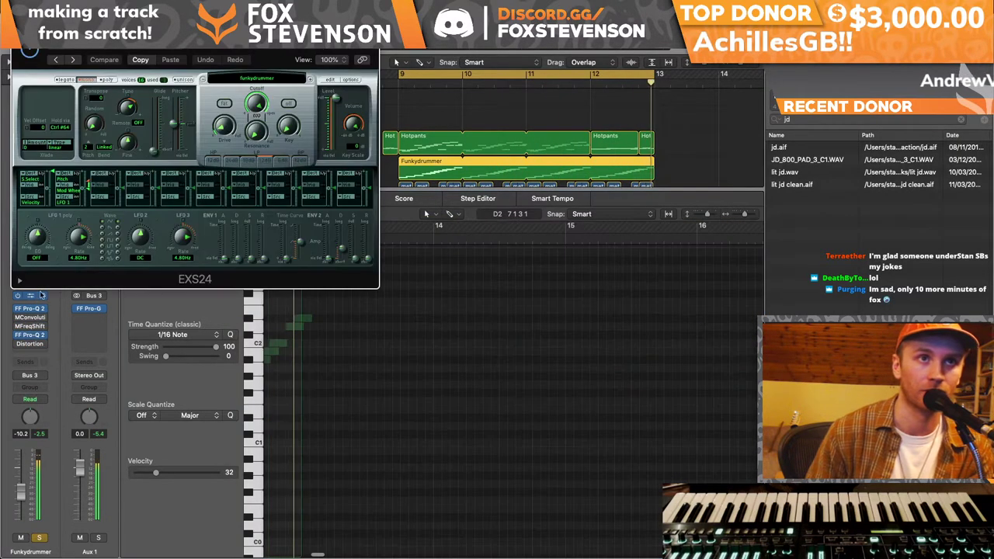
left_click(243, 78)
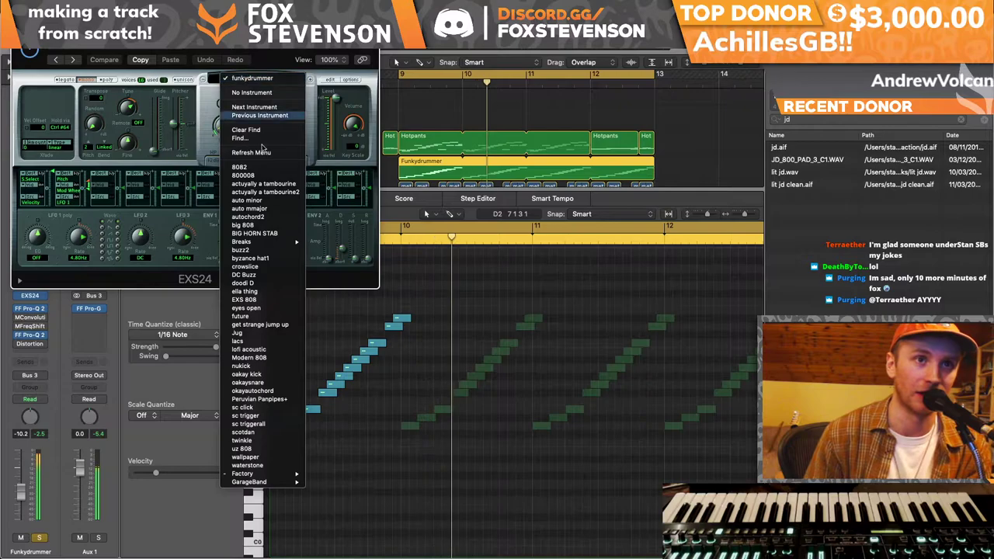
mouse_move(245, 473)
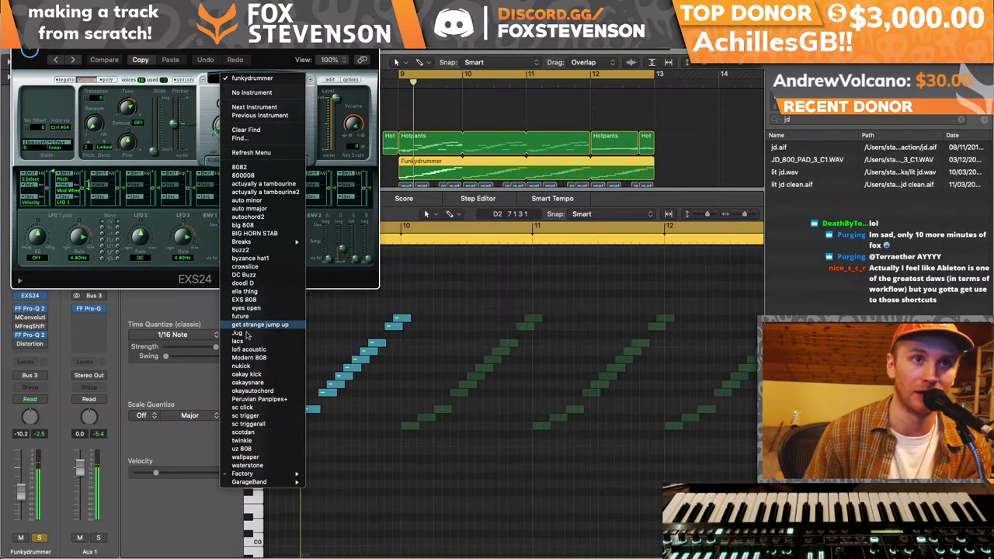
mouse_move(249, 242)
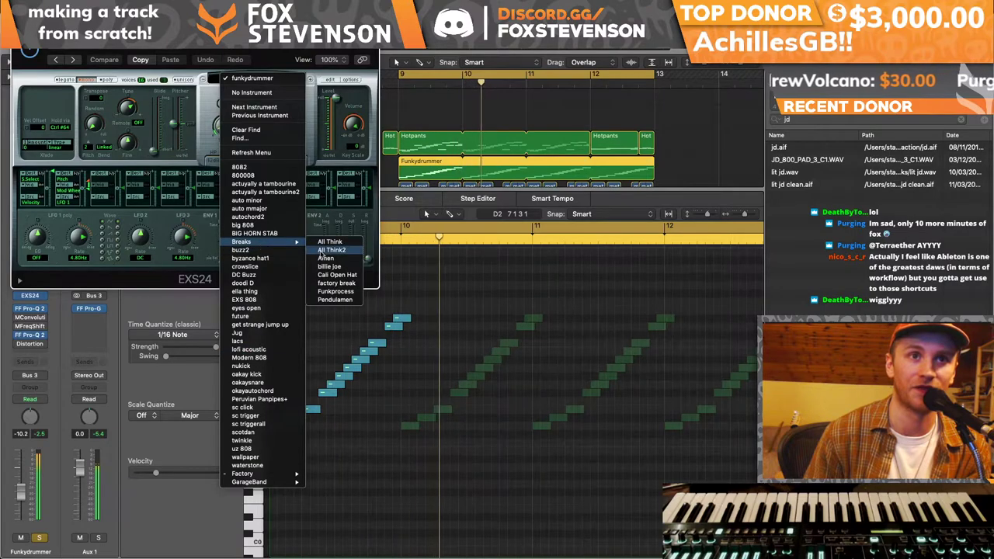
left_click(336, 292)
key("v")
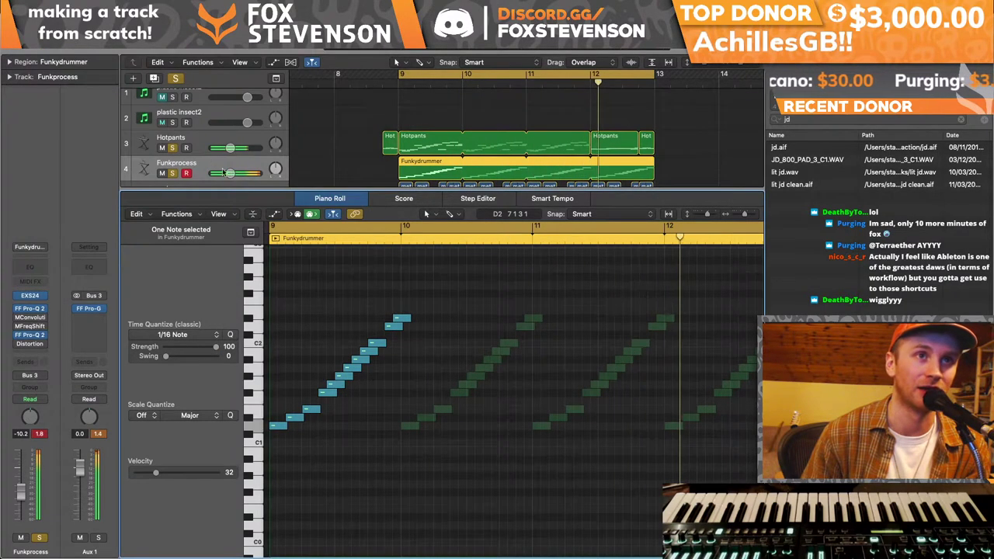
- Solo the Funkprocess track without Hotpants and bypass all of its insert effects while keeping the EXS24 active
left_click(162, 148)
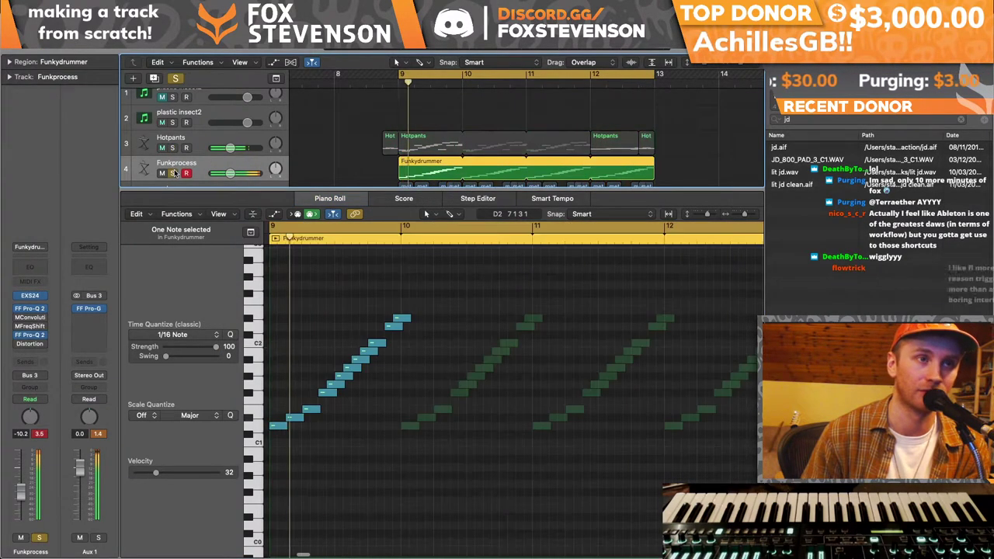
left_click(28, 297)
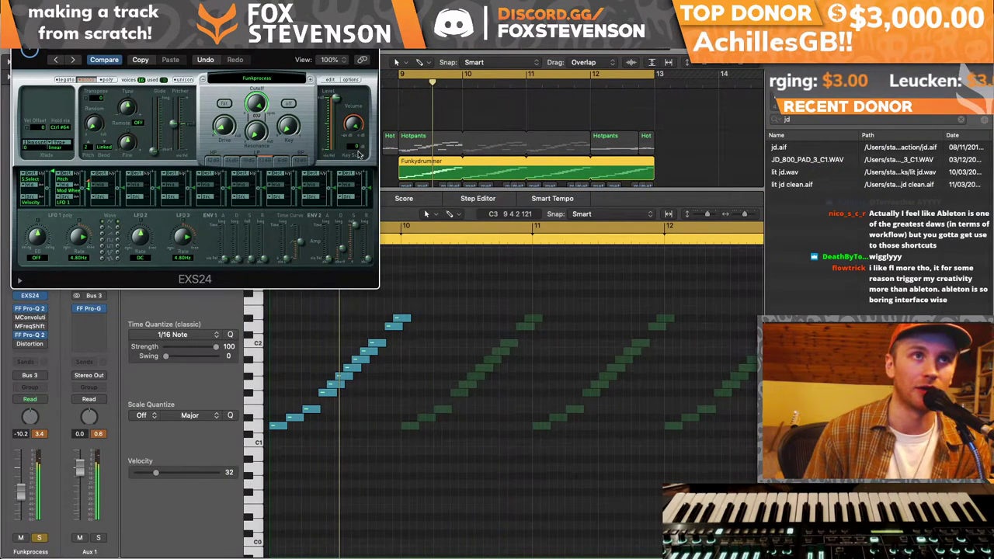
left_click_drag(256, 59, 562, 65)
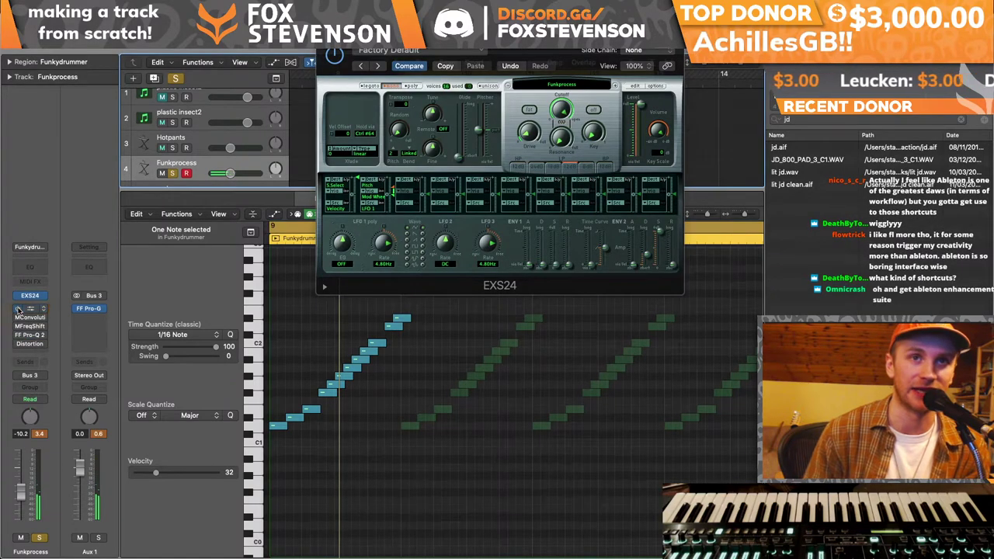
key("space")
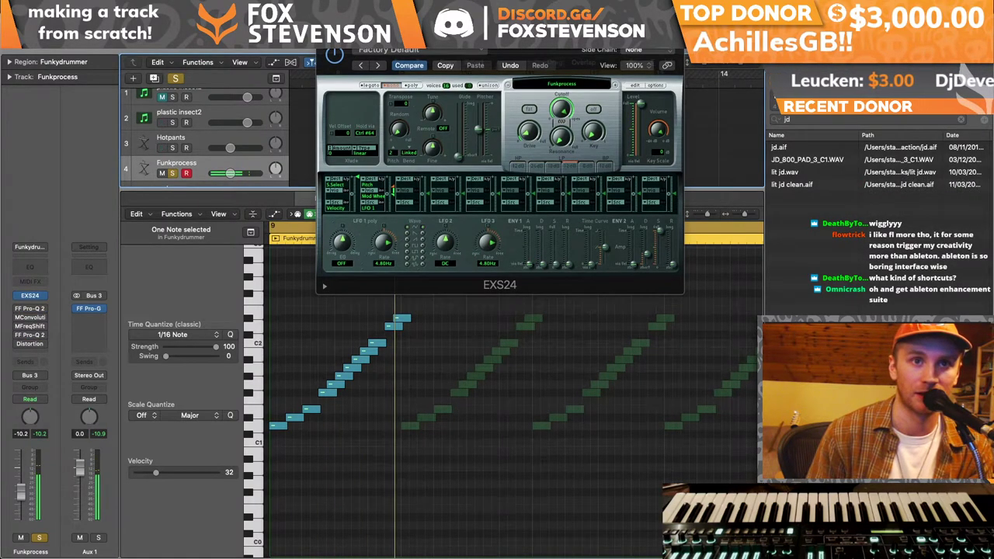
key("super+w")
- Set the velocity of all 11 notes in the Funkydrummer region to 127
left_click(369, 351)
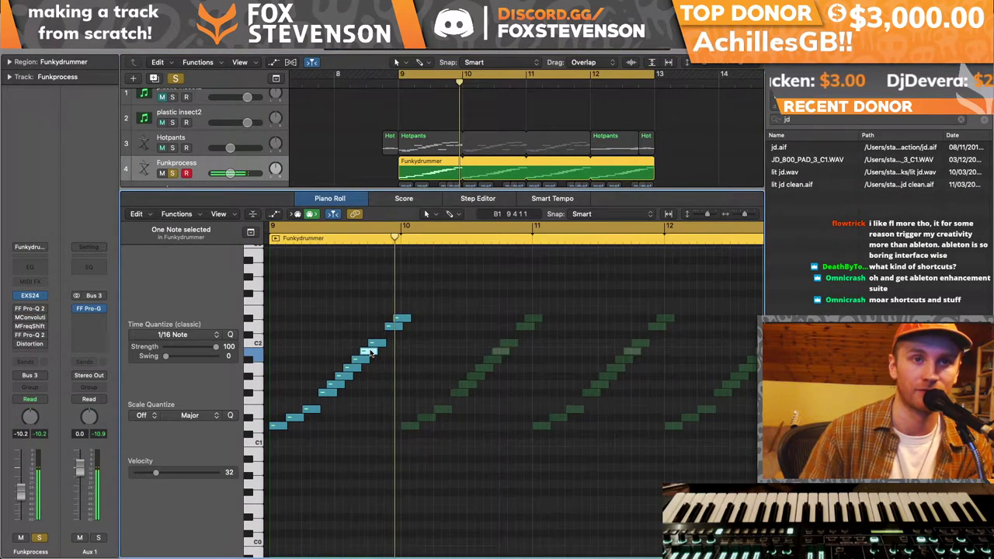
key("space")
left_click_drag(427, 302, 200, 445)
left_click_drag(155, 472, 338, 461)
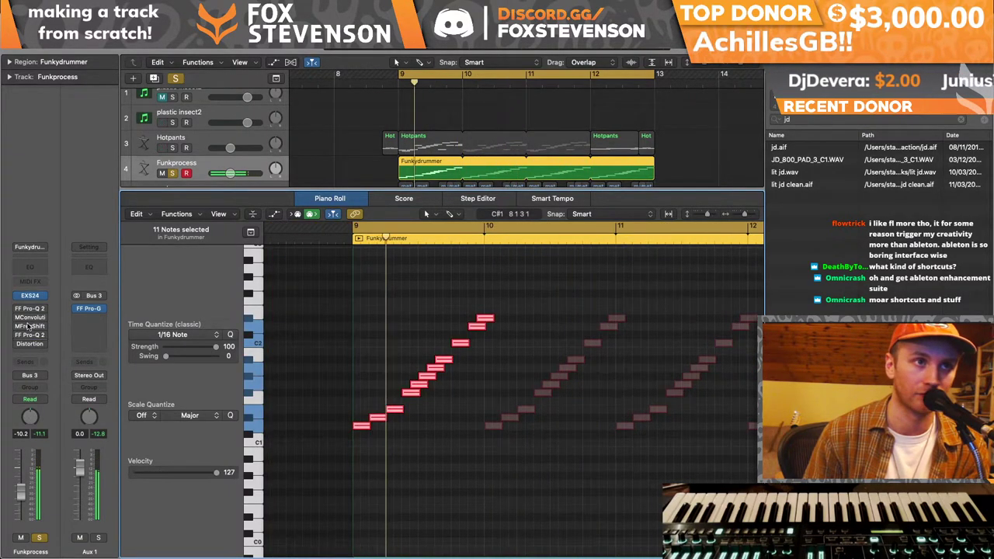
- Adjust the Tune setting in the Funkprocess track's EXS24 and play the loop to check it
left_click(29, 295)
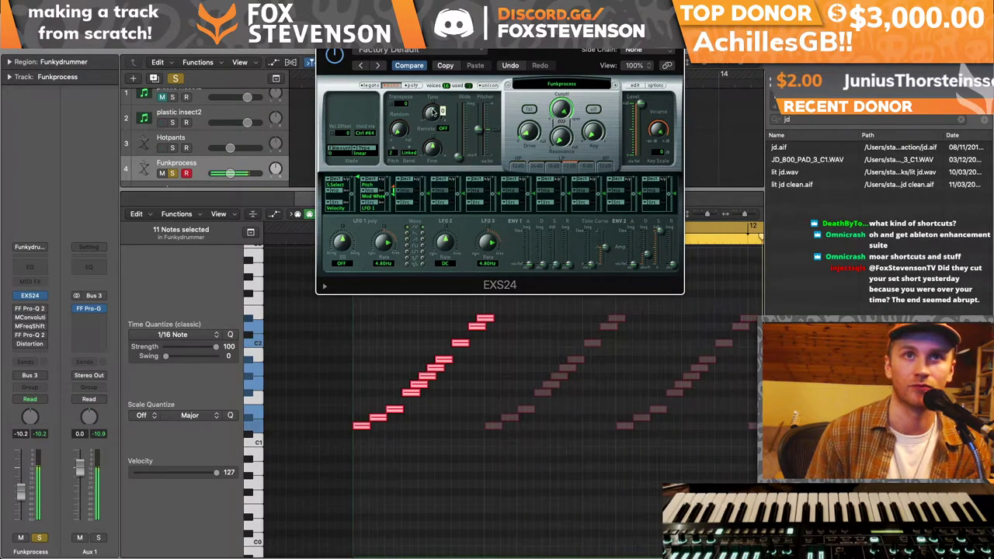
left_click_drag(433, 111, 432, 110)
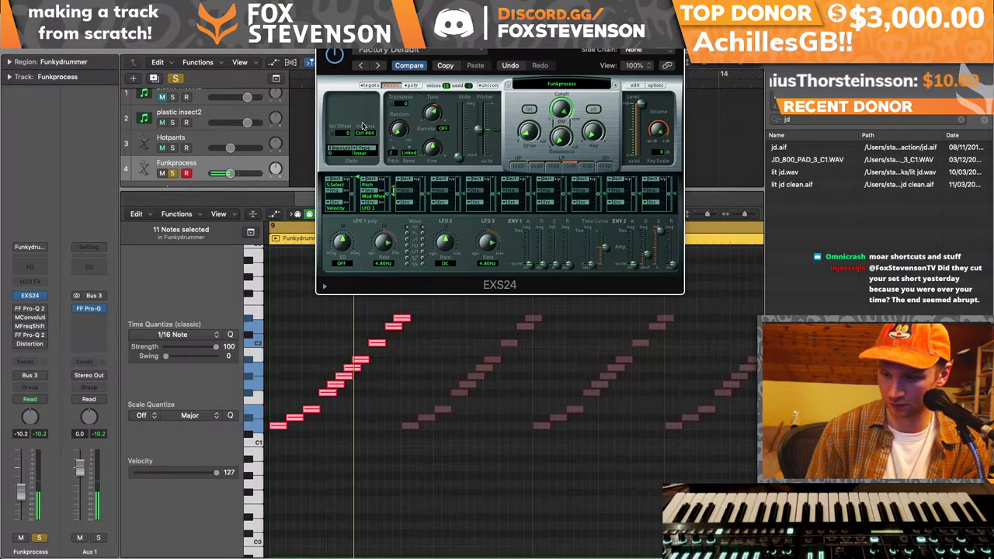
key("super+w")
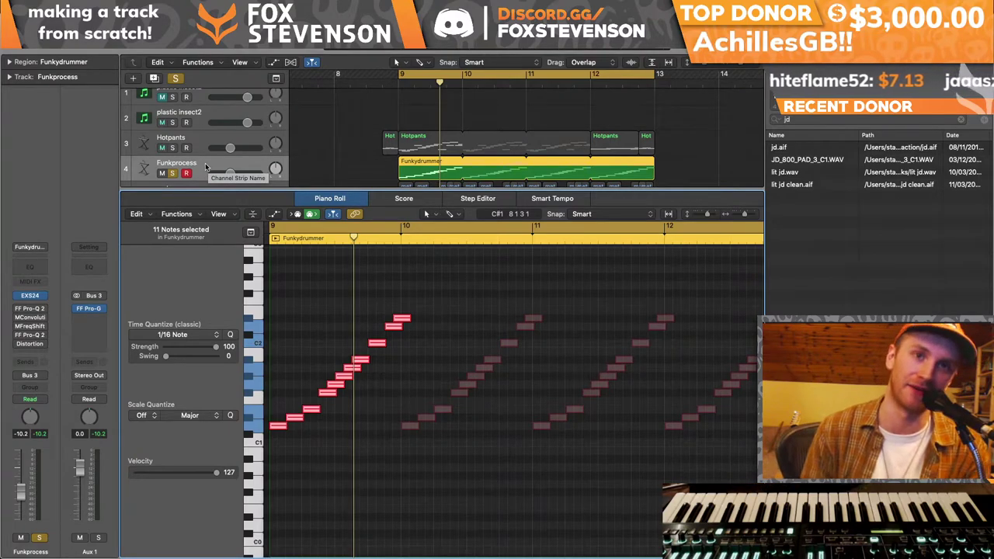
key("space")
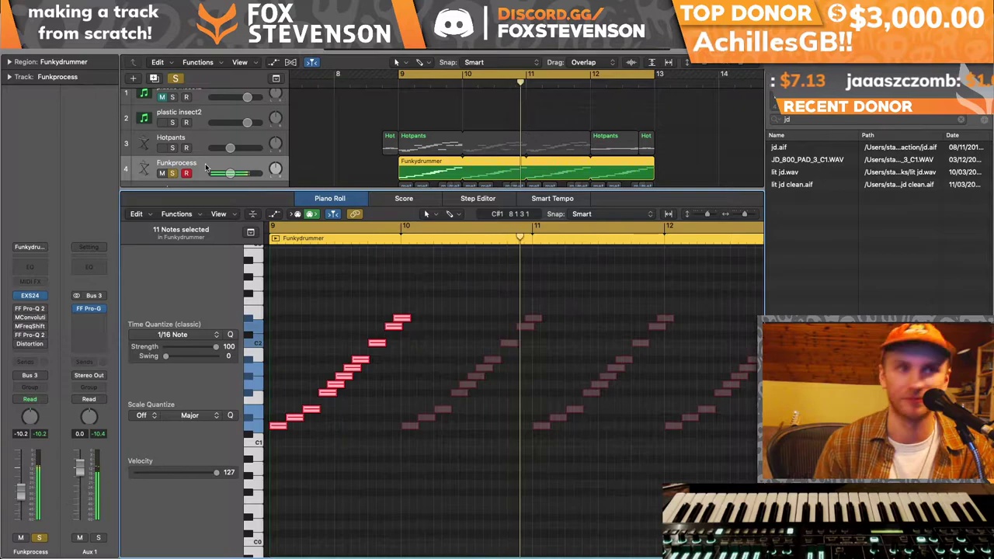
- On the Funkprocess track's first Pro-Q 2, add a low cut at about 419 Hz and a slight upper-mid bell boost
left_click(35, 310)
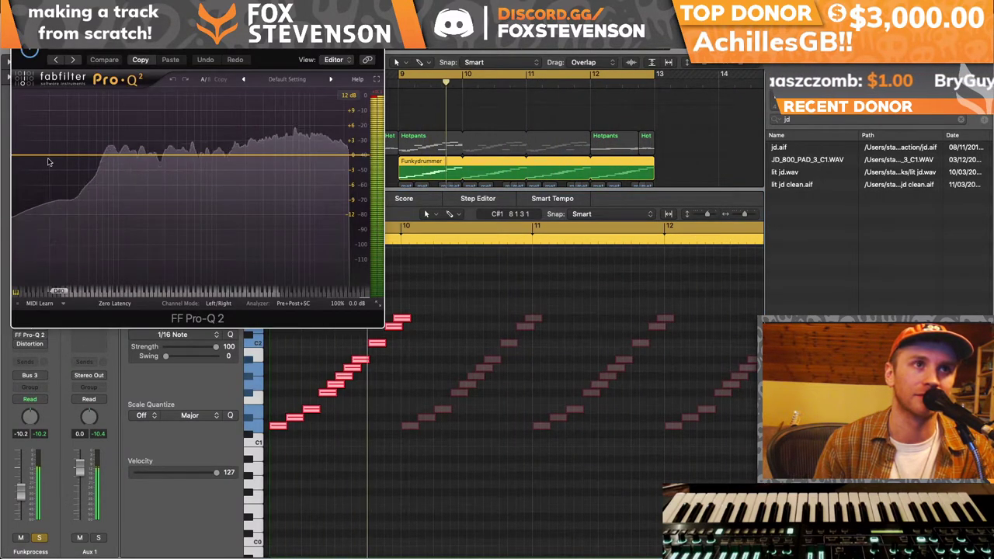
left_click_drag(49, 156, 178, 159)
double_click(258, 146)
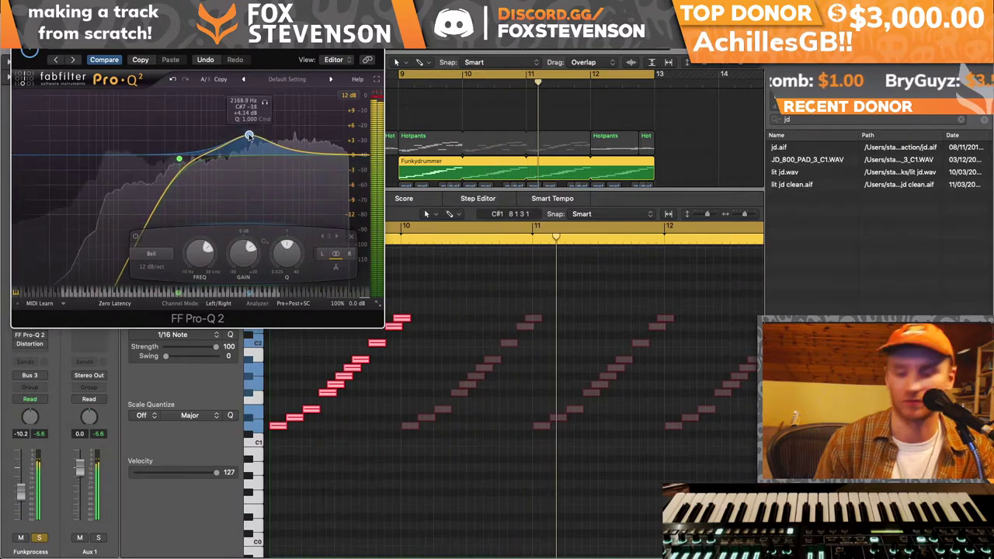
left_click_drag(258, 146, 263, 150)
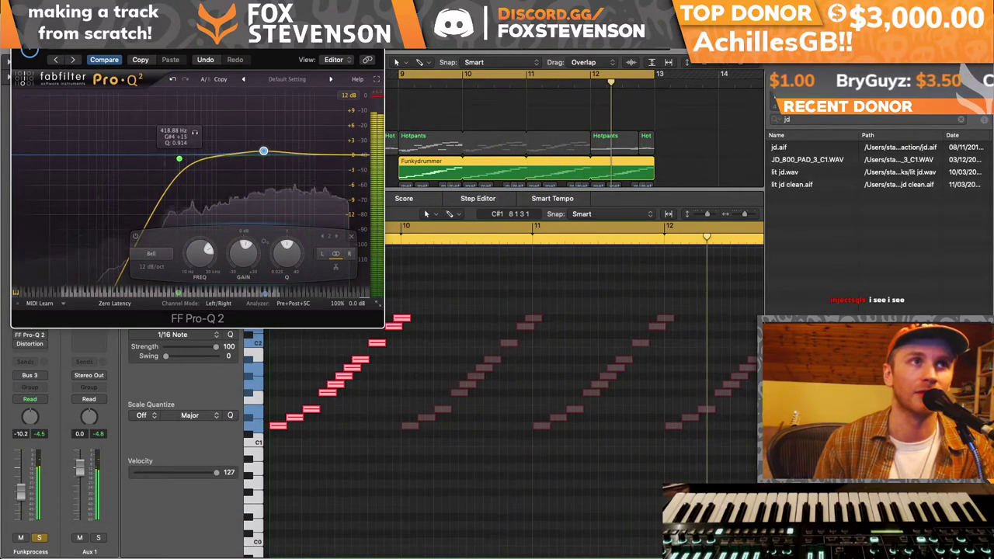
key("super+w")
- Solo the drum tracks from Hotpants down to Audio 3 and set the Funkprocess volume to -8.8 dB
key("x")
key("x")
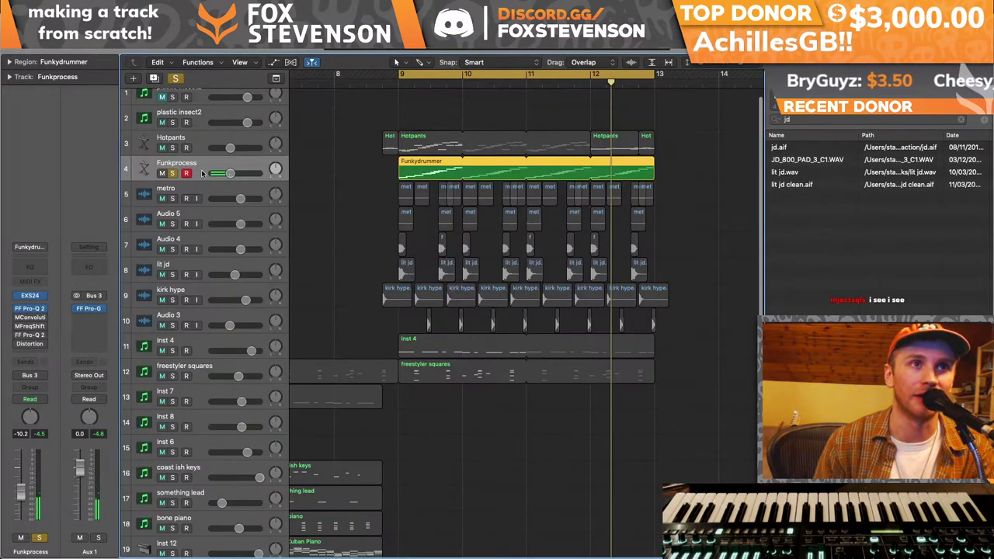
left_click_drag(171, 147, 172, 275)
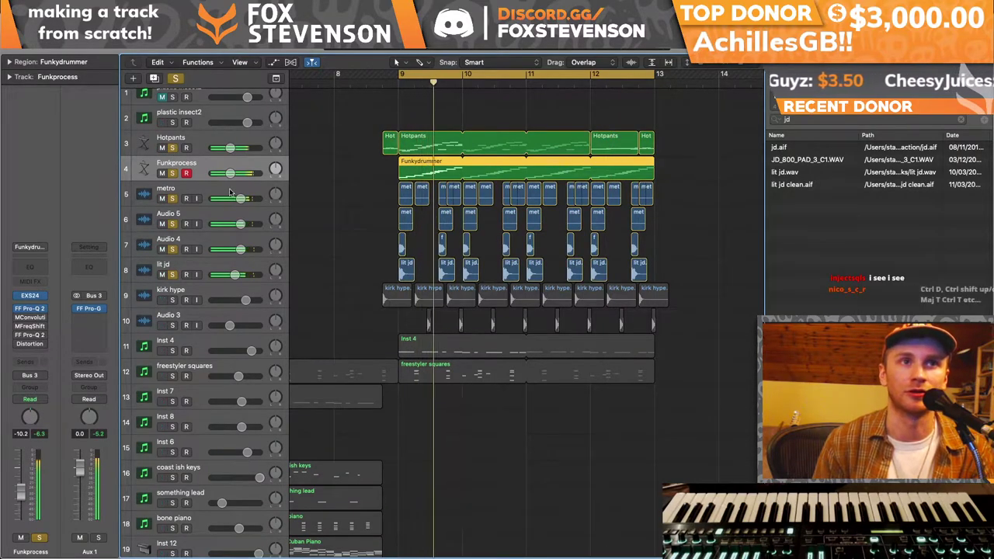
left_click(173, 300)
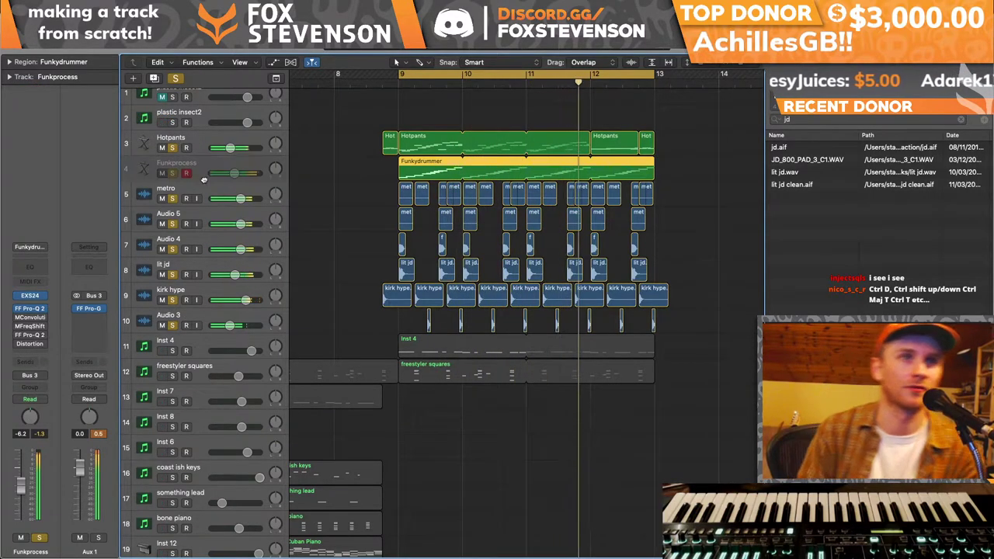
left_click_drag(234, 173, 228, 173)
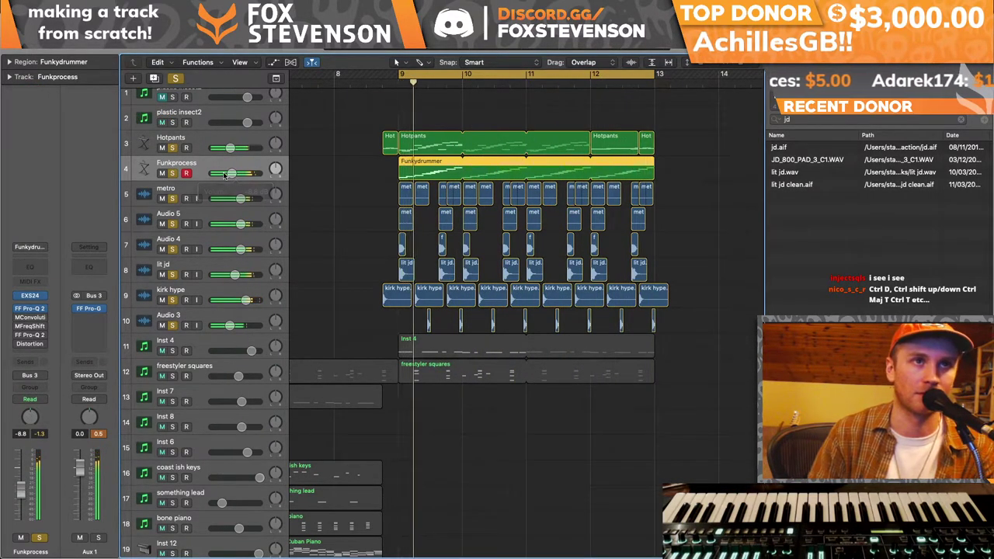
- Create a new track with the Funkprocess track's settings below it and raise the kirk hype track's volume
key("super+d")
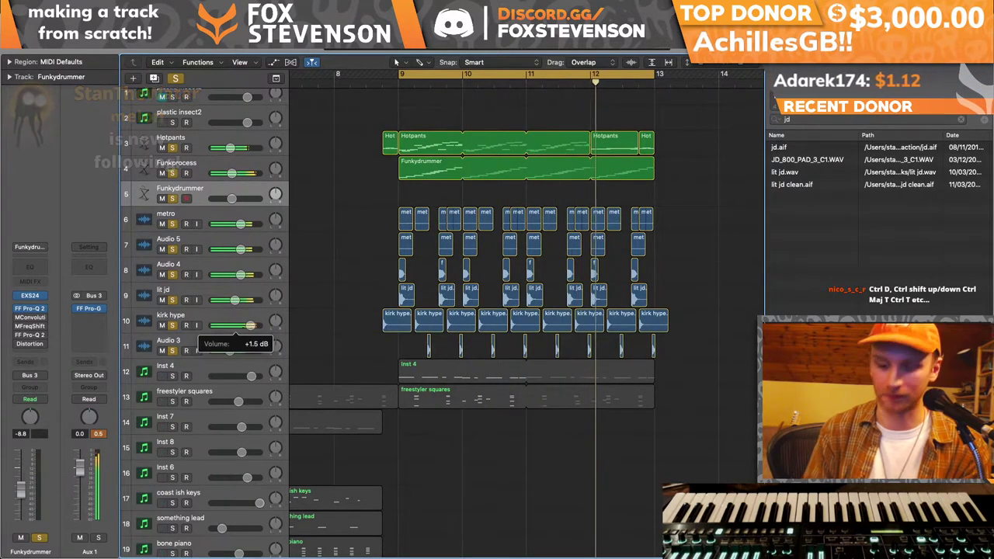
left_click(208, 317)
left_click(208, 186)
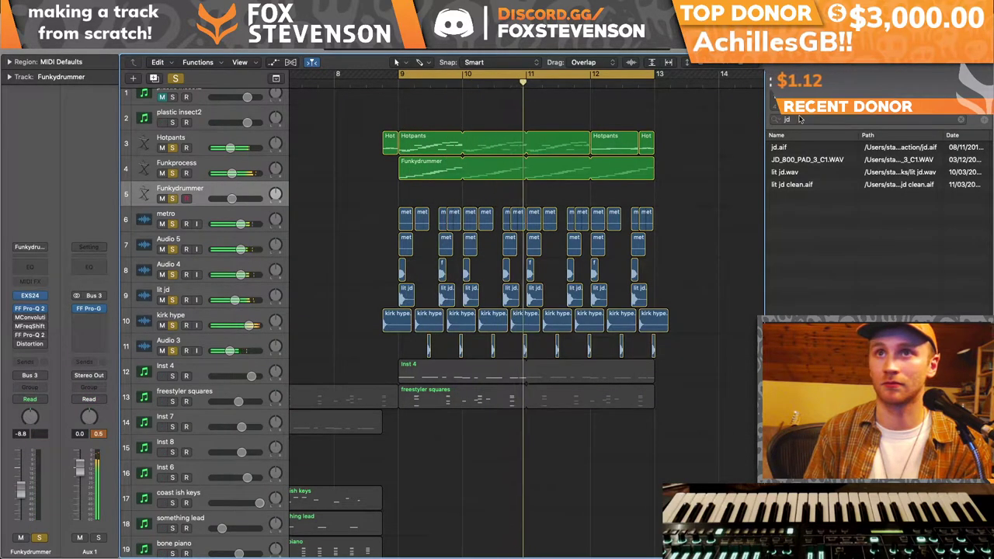
- Search the file browser for "hat" and add DBD_HIHAT20 at bar 9 on a new track placed below kirk hype
type("hat")
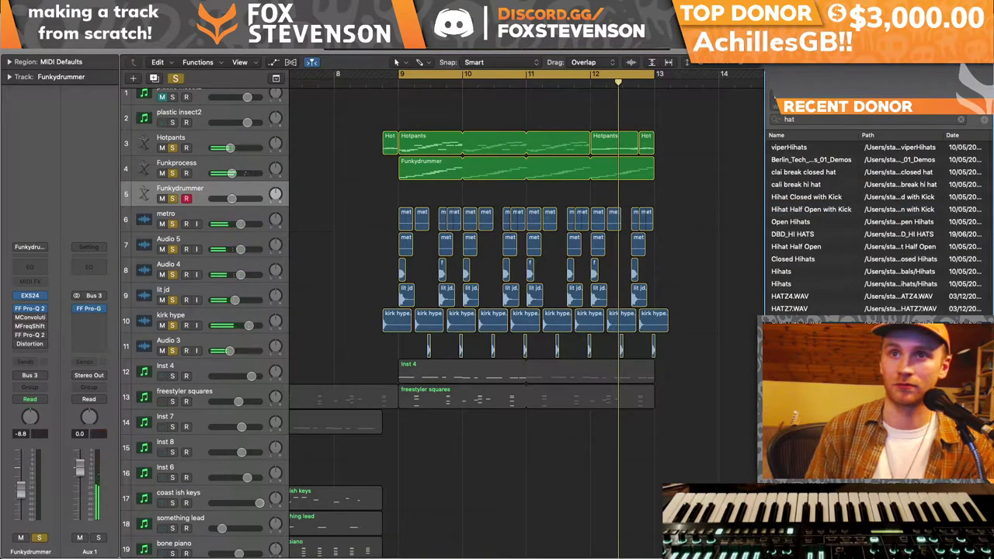
scroll(878, 225, "down", 3)
left_click(800, 304)
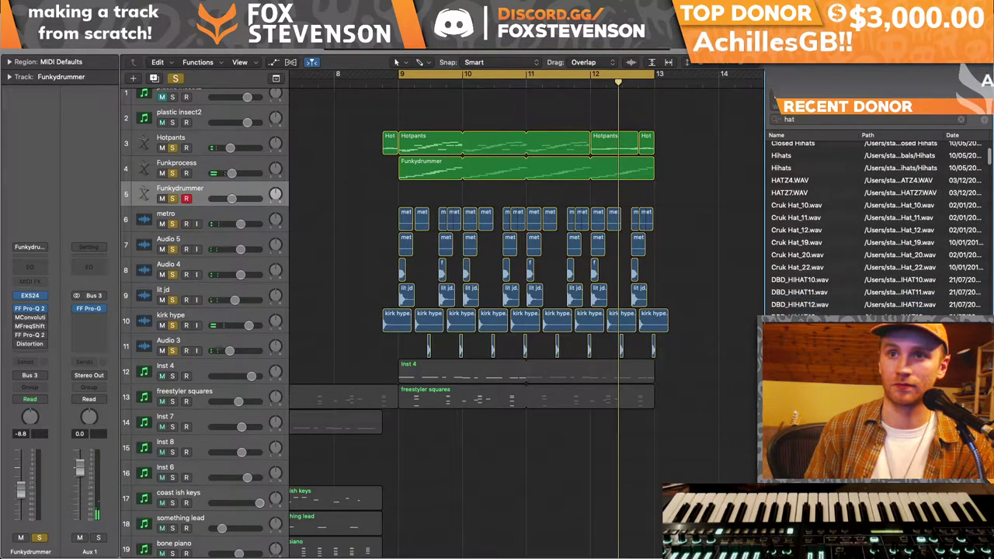
left_click_drag(511, 265, 411, 546)
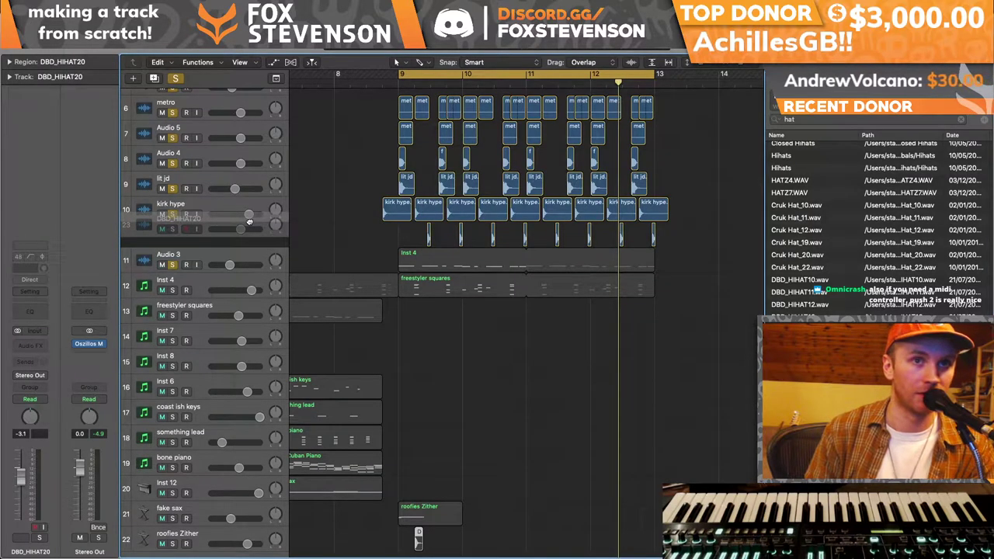
- Copy the DBD_HIHAT20 hit into a four-hit bar pattern repeated through bar 12 and set its track volume to -12.8 dB
left_click_drag(418, 233, 459, 231)
key("space")
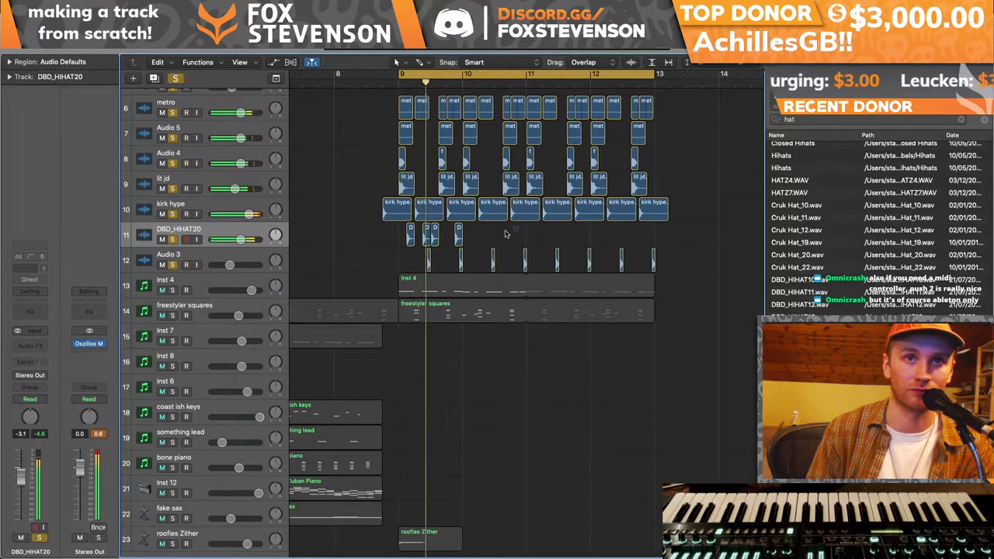
left_click_drag(240, 240, 227, 239)
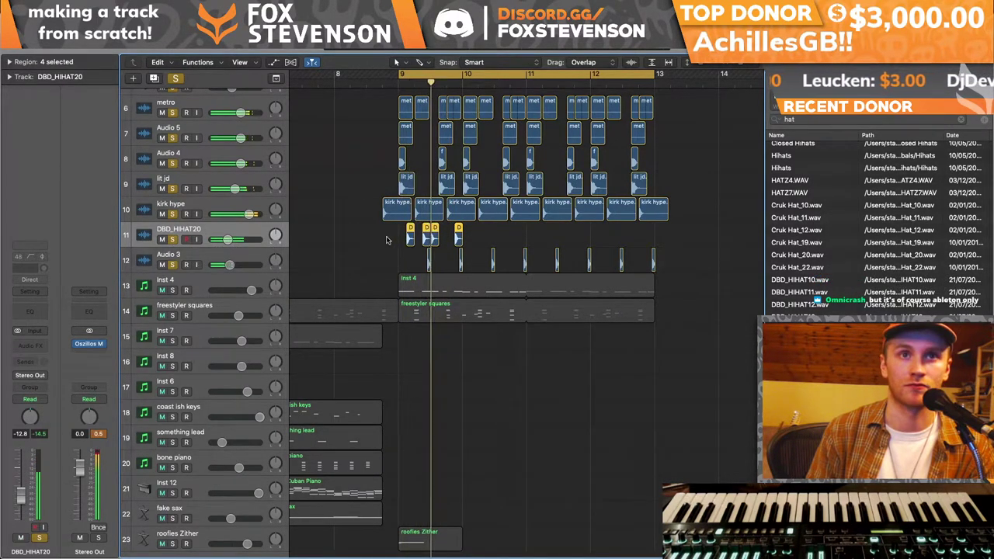
left_click_drag(410, 230, 475, 231)
left_click_drag(411, 230, 538, 236)
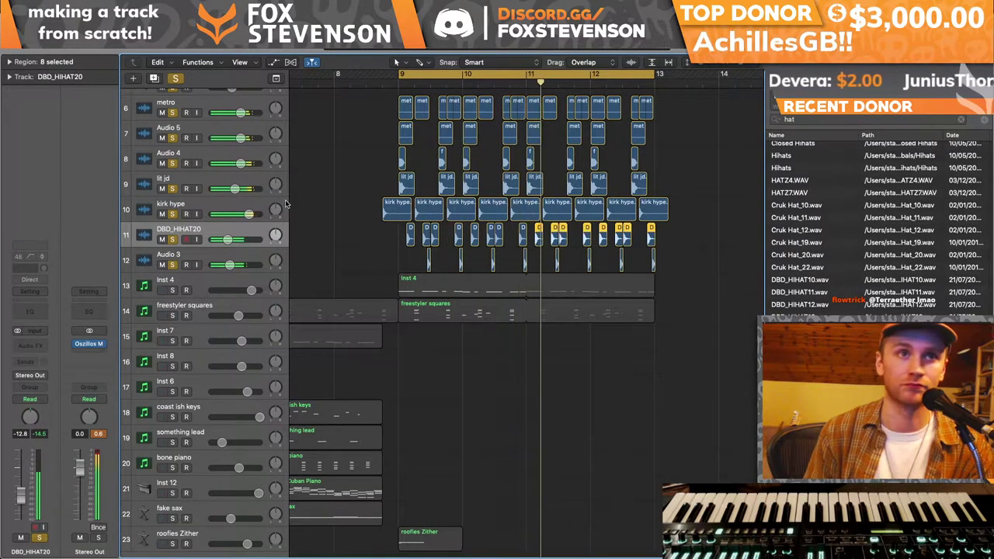
- Insert FF Pro-Q 3 on the kirk hype track with a 2.74 dB bell at 16174 Hz and a smaller boost below it
left_click(184, 206)
left_click(29, 346)
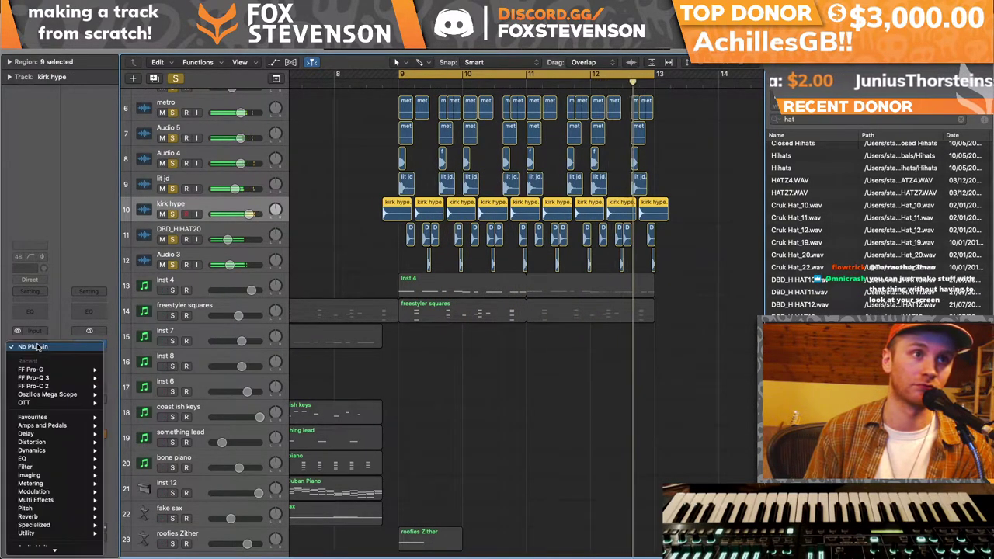
left_click(46, 394)
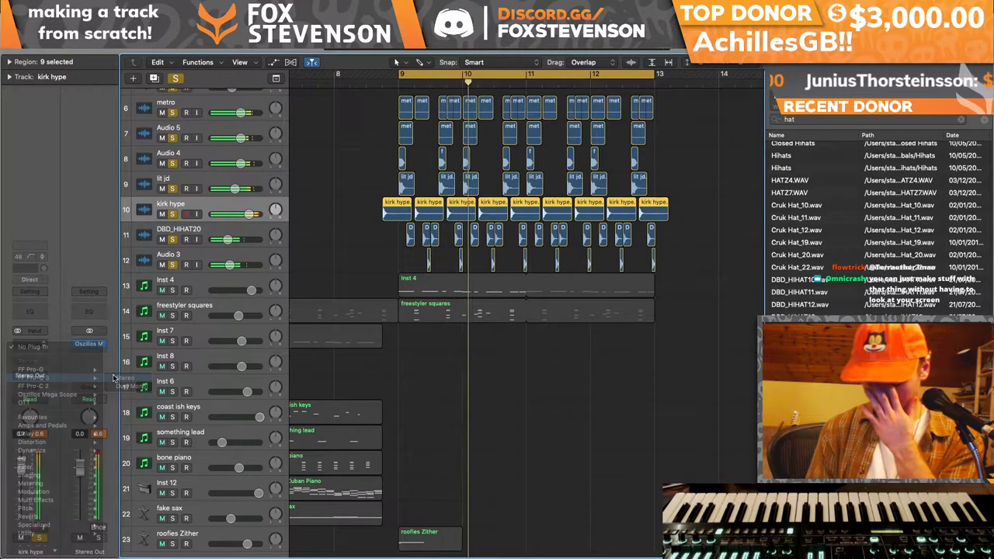
left_click_drag(273, 171, 421, 157)
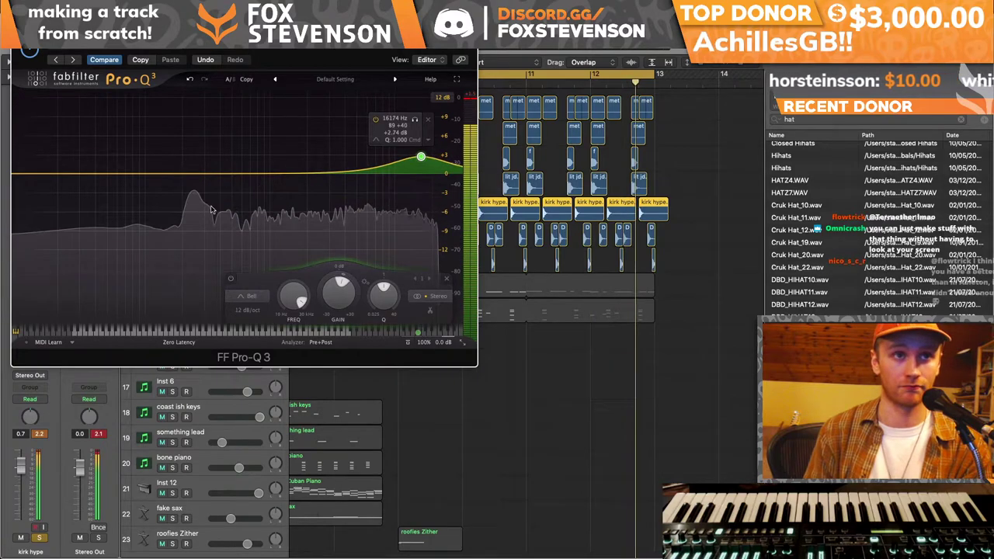
left_click_drag(303, 172, 336, 164)
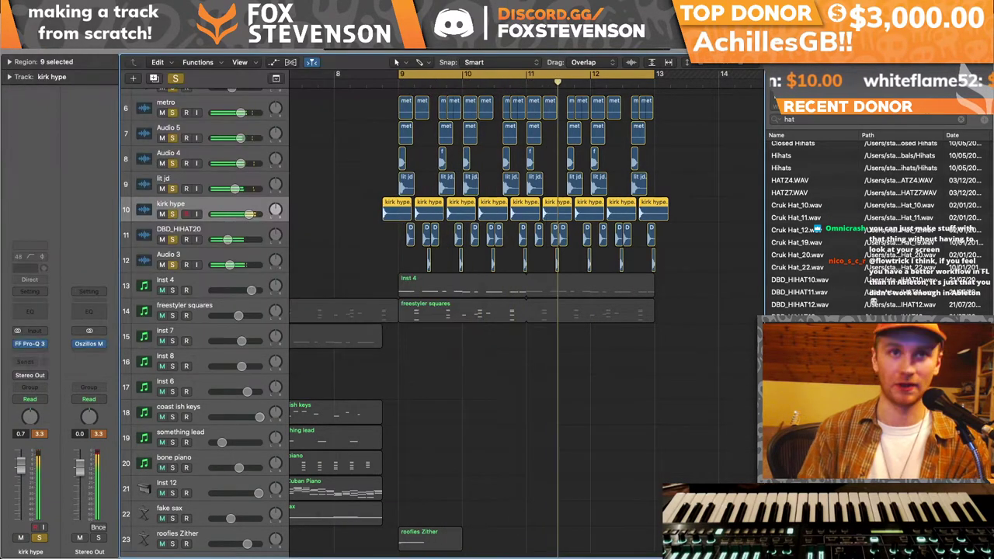
left_click(29, 48)
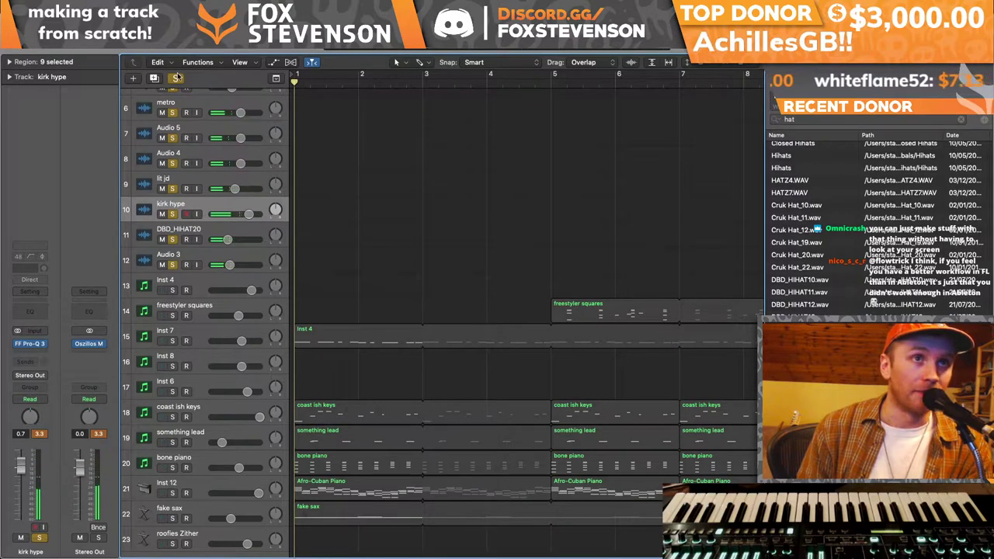
- Clear all track solos and play the arrangement from bar 1
left_click(177, 78)
key("x")
key("x")
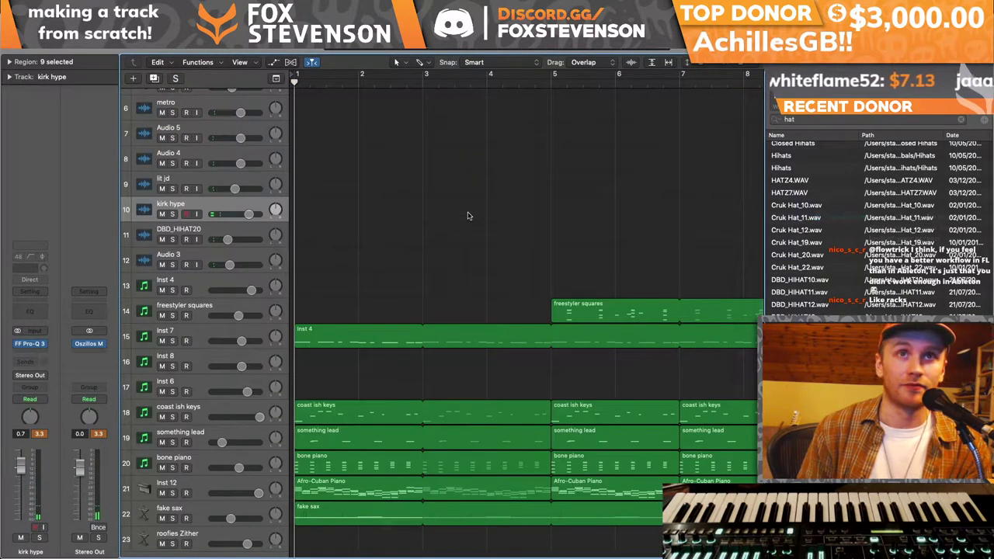
key("space")
key("super+Right")
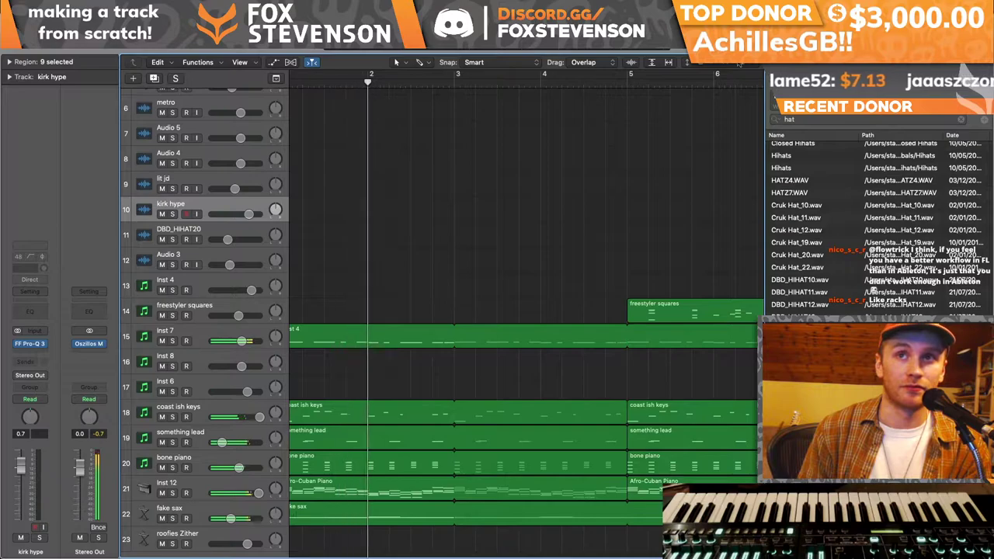
key("super+Left")
scroll(208, 521, "down", 1)
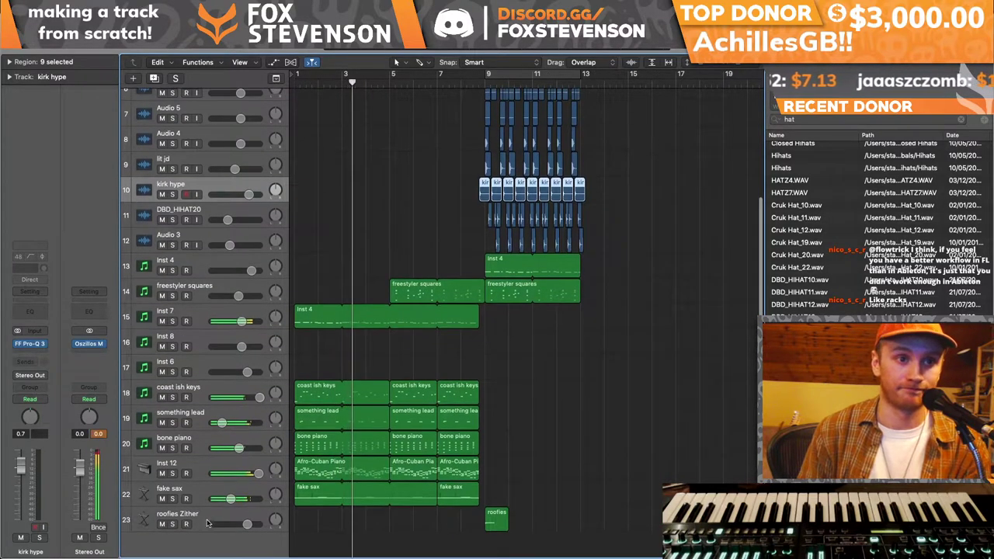
left_click(208, 520)
left_click(30, 376)
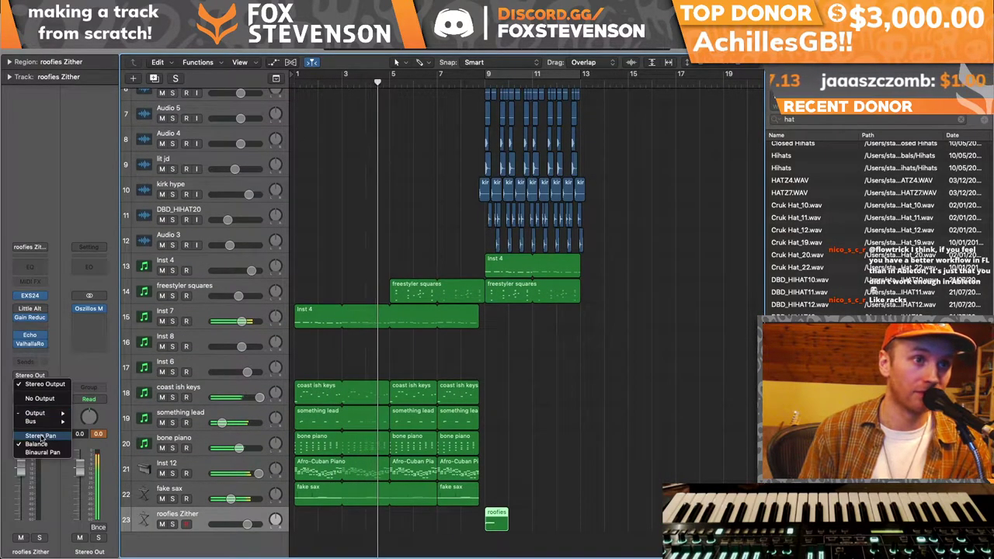
left_click(631, 302)
- Solo the Inst 4 track together with Audio 5, Audio 4 and lit jd and play from bar 9
scroll(630, 299, "up", 2)
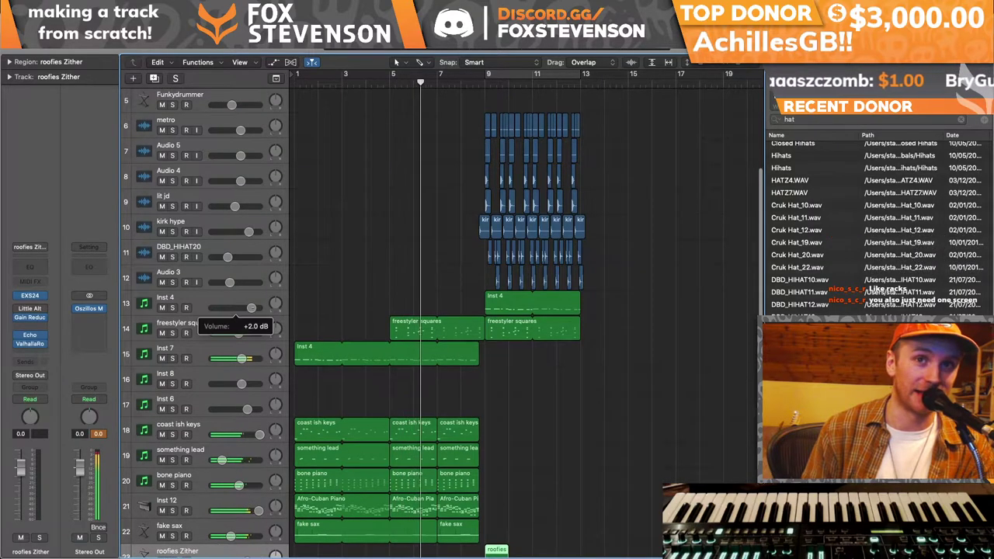
left_click(172, 307)
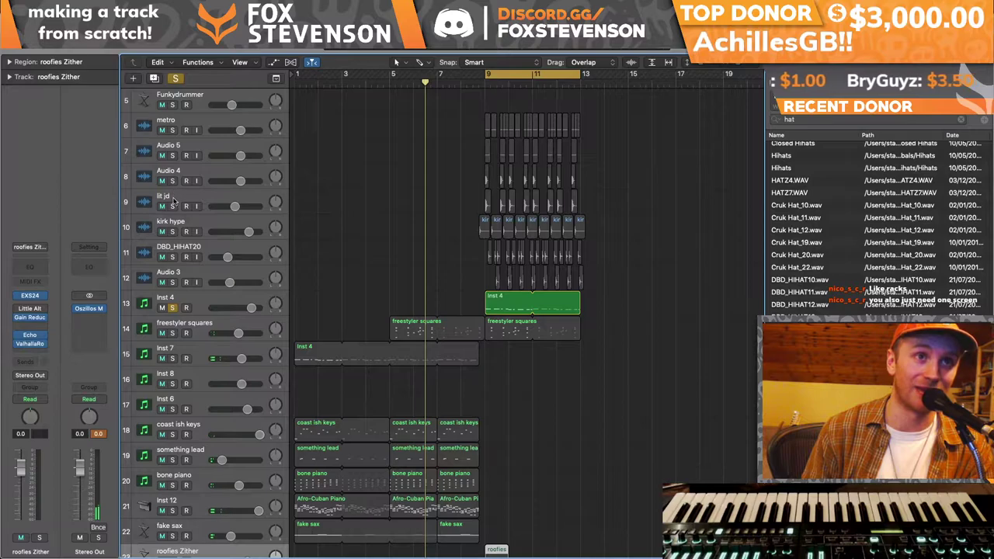
key("space")
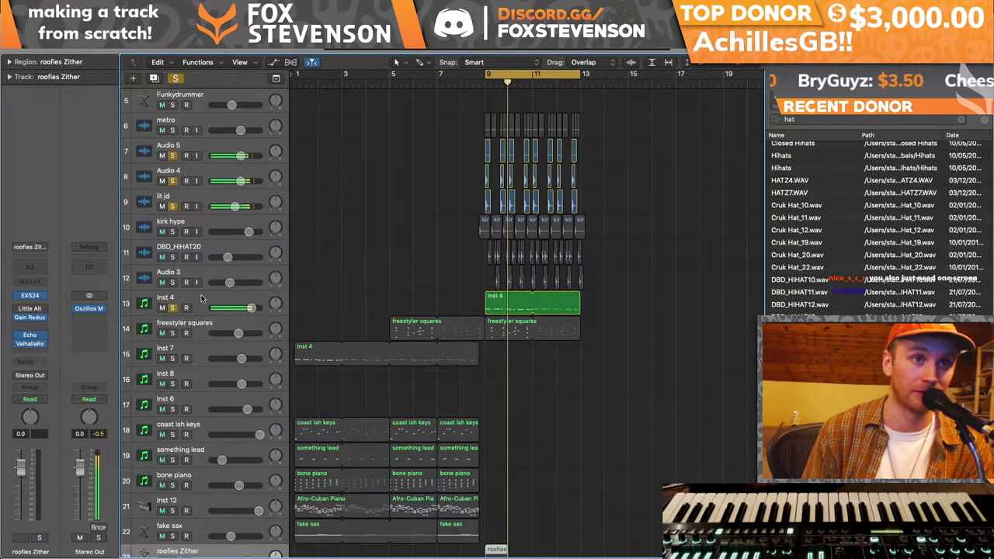
- Open the Oszillos Mega Scope on the stereo output and set the Inst 4 track volume to 5.1 dB
left_click(137, 309)
left_click(87, 329)
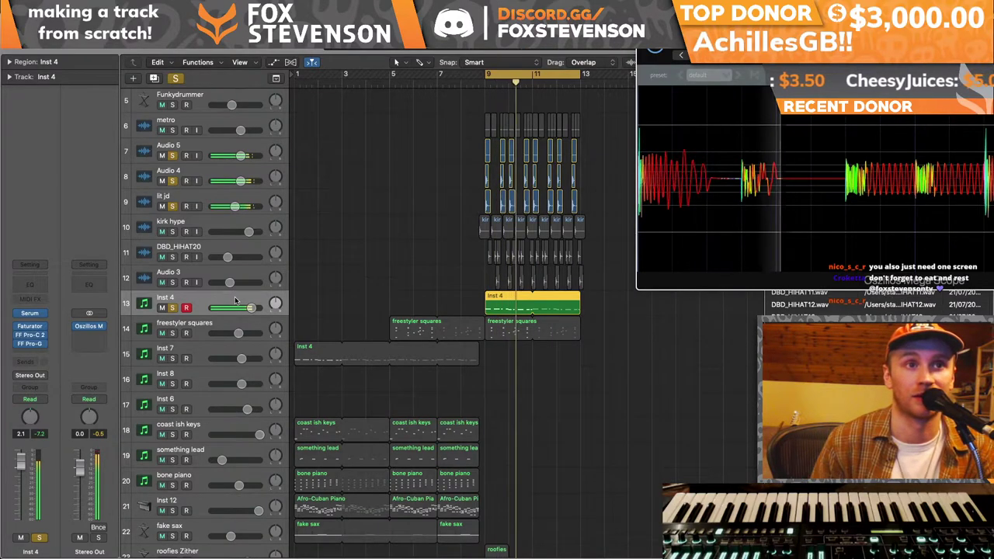
left_click_drag(247, 308, 234, 302)
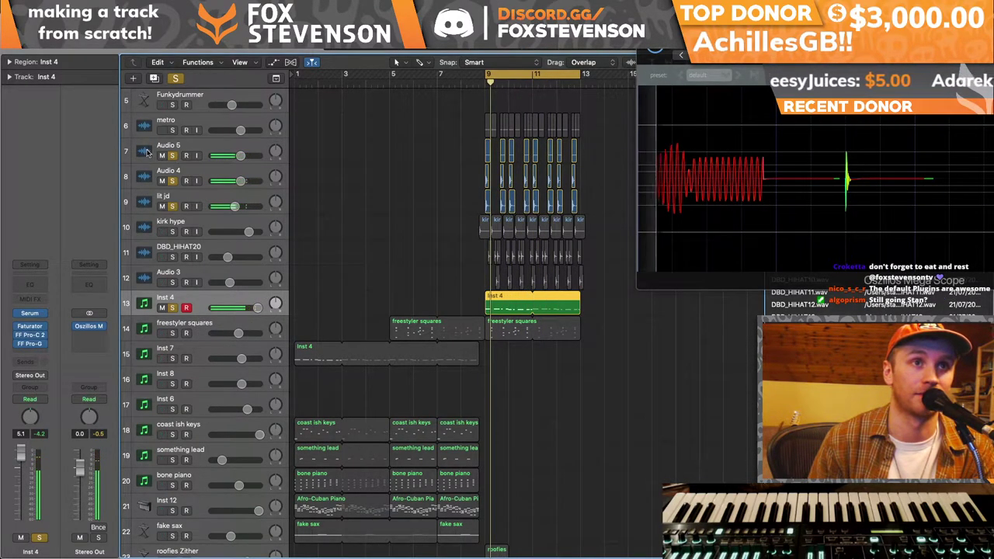
- Set the side chain source of the FF Pro-G on Inst 4 to Audio 5
left_click(32, 314)
left_click(31, 315)
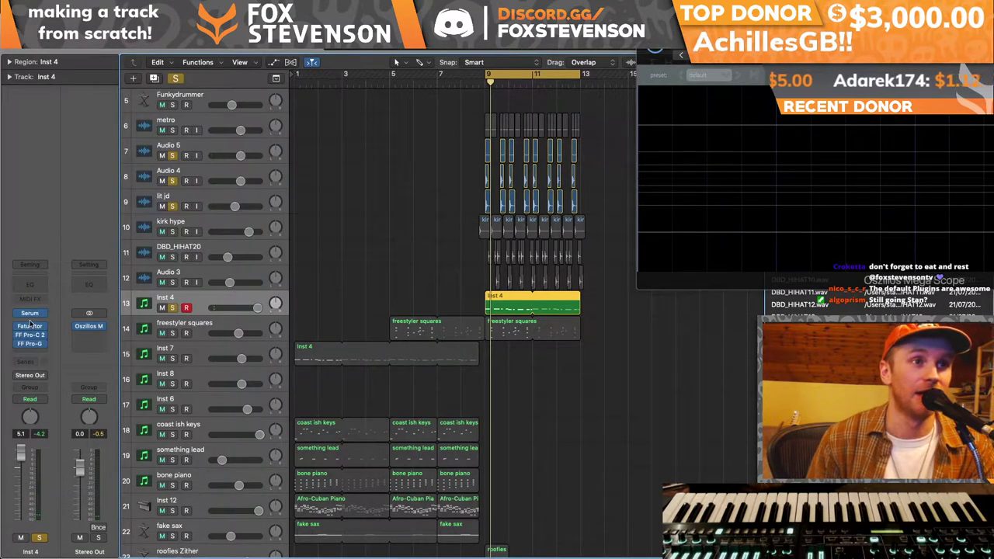
mouse_move(33, 346)
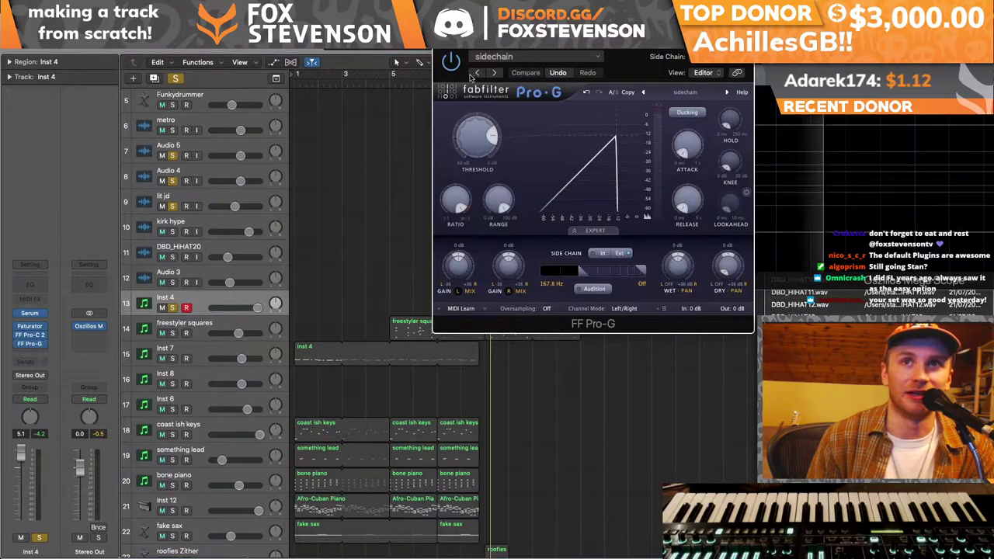
left_click(718, 56)
mouse_move(726, 75)
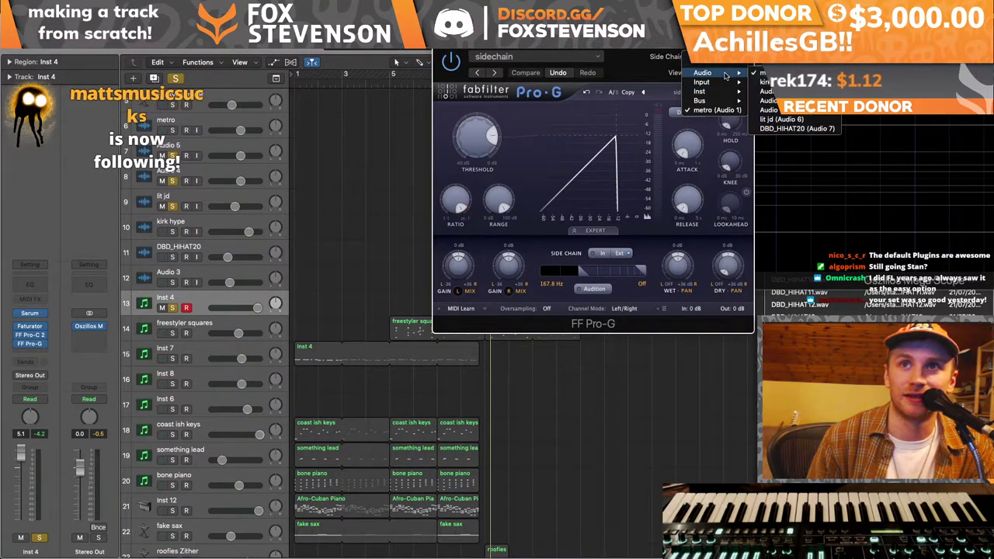
left_click(769, 109)
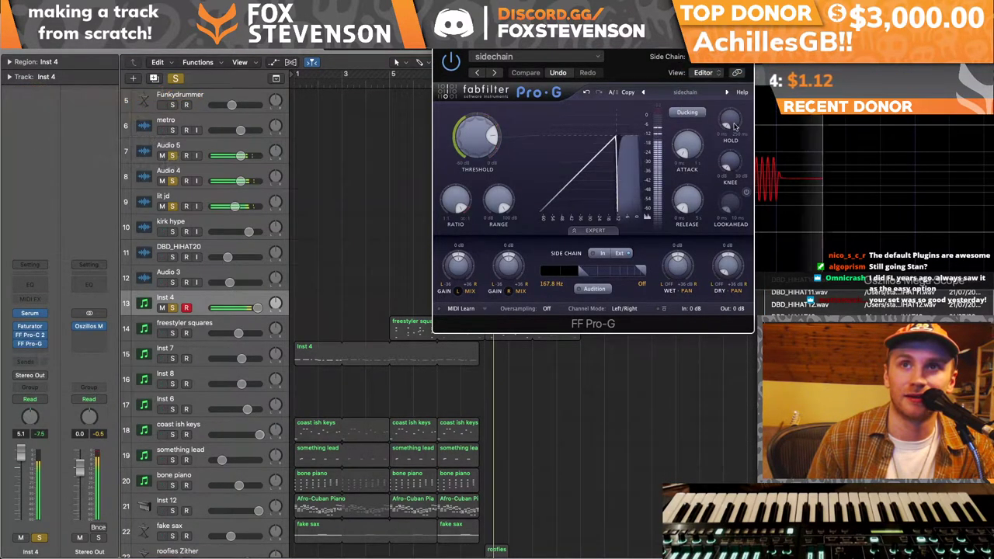
- Increase the release of Inst 4's FF Pro-G while listening, and close the plug-in
left_click_drag(677, 73, 443, 80)
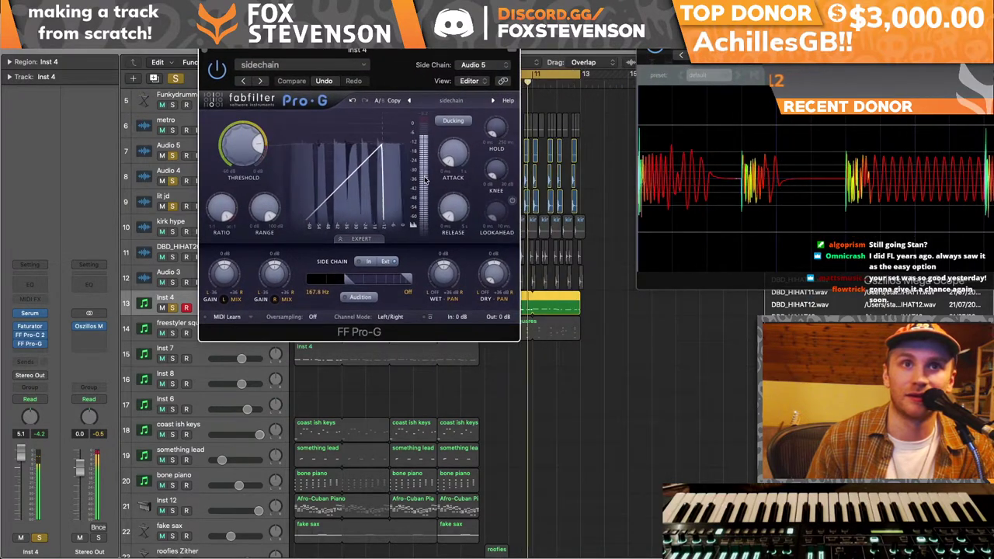
left_click_drag(459, 214, 444, 170)
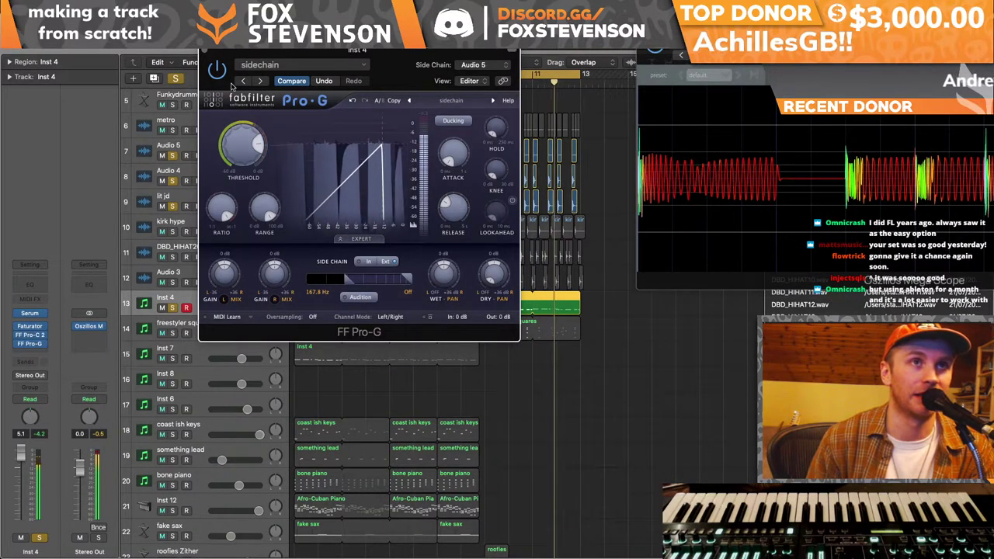
left_click(204, 52)
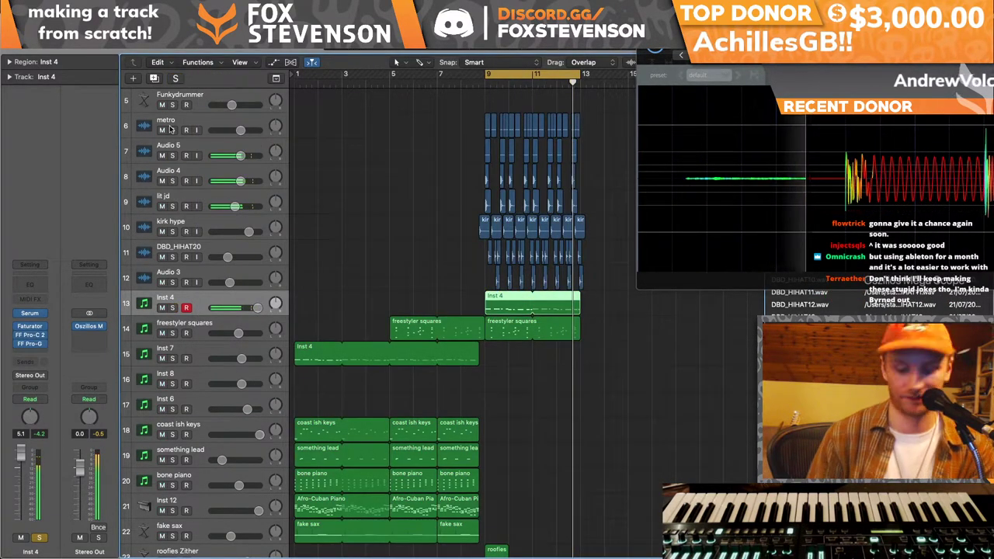
- Play the full mix from bar 1 and set the freestyler squares track volume to -3.2 dB
key("Return")
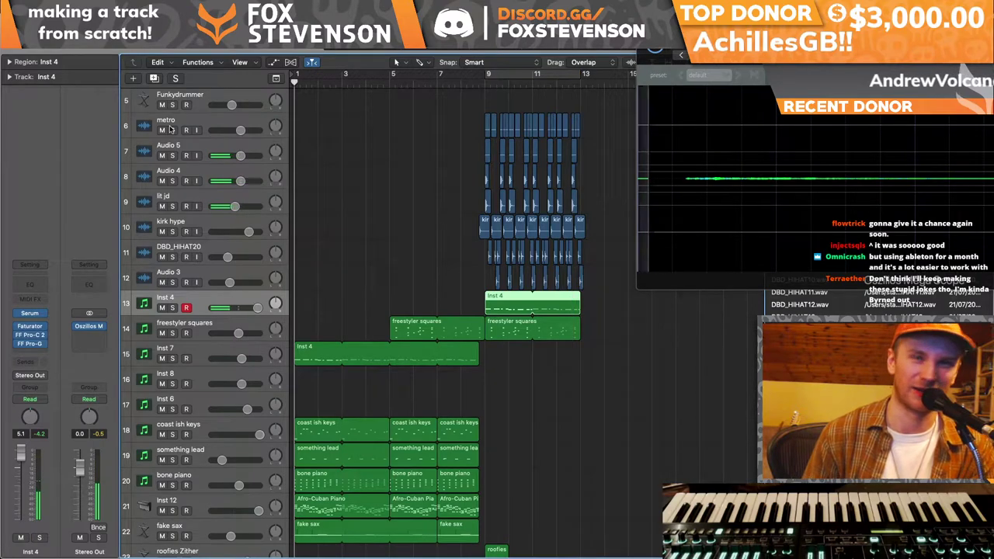
left_click(206, 326)
left_click_drag(238, 332, 240, 333)
- Insert FF Pro-G after ValhallaRoom on the roofies Zither track and close its window
scroll(247, 333, "down", 2)
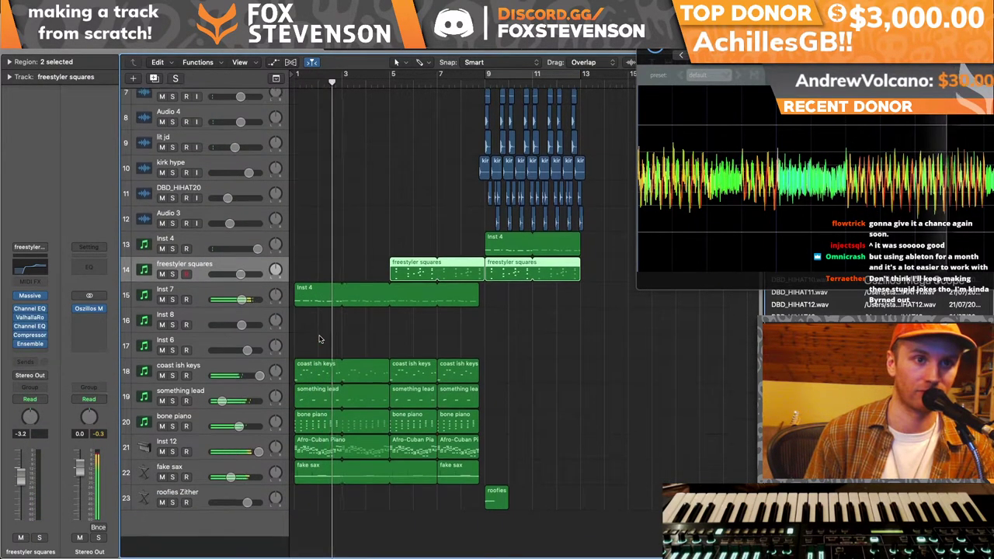
left_click(194, 519)
left_click(34, 351)
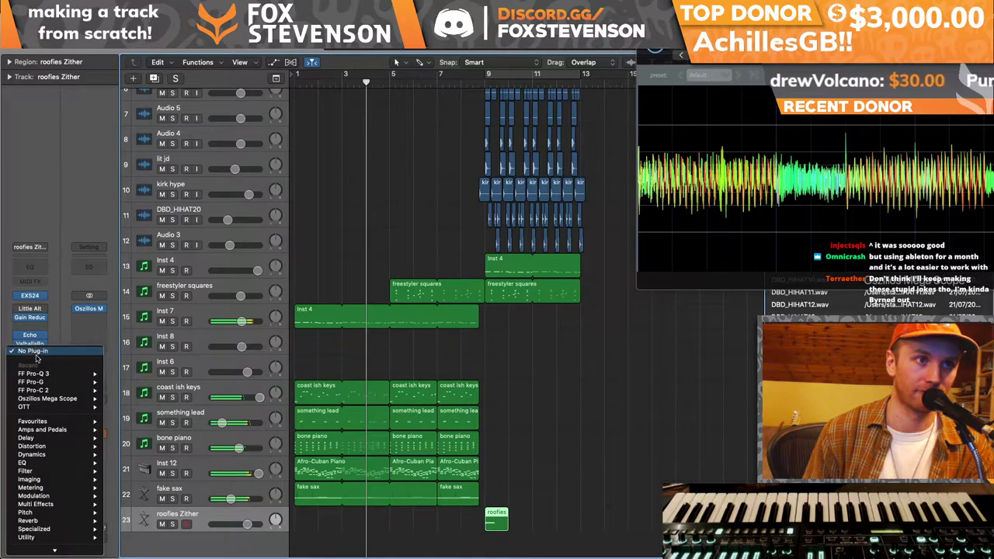
mouse_move(85, 382)
left_click(122, 383)
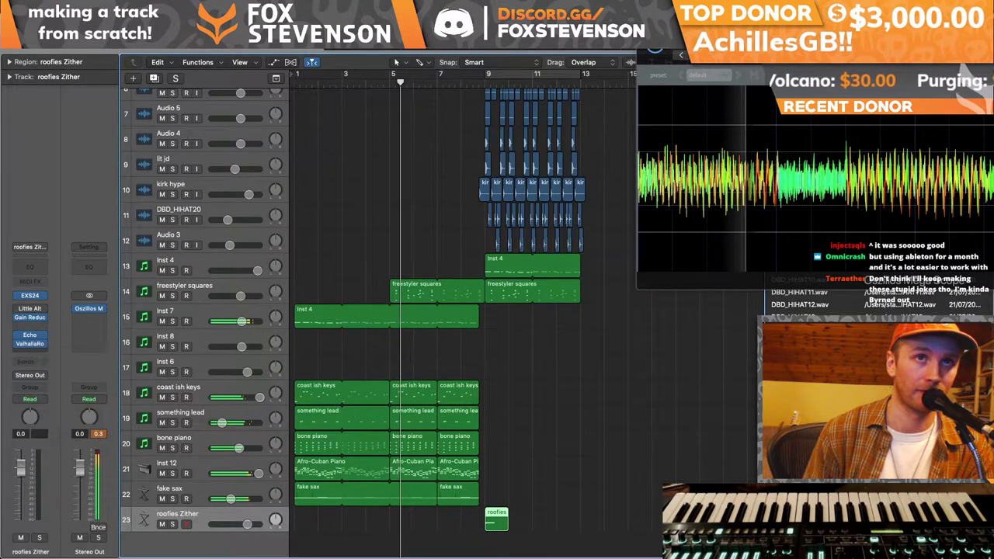
left_click(307, 79)
key("Escape")
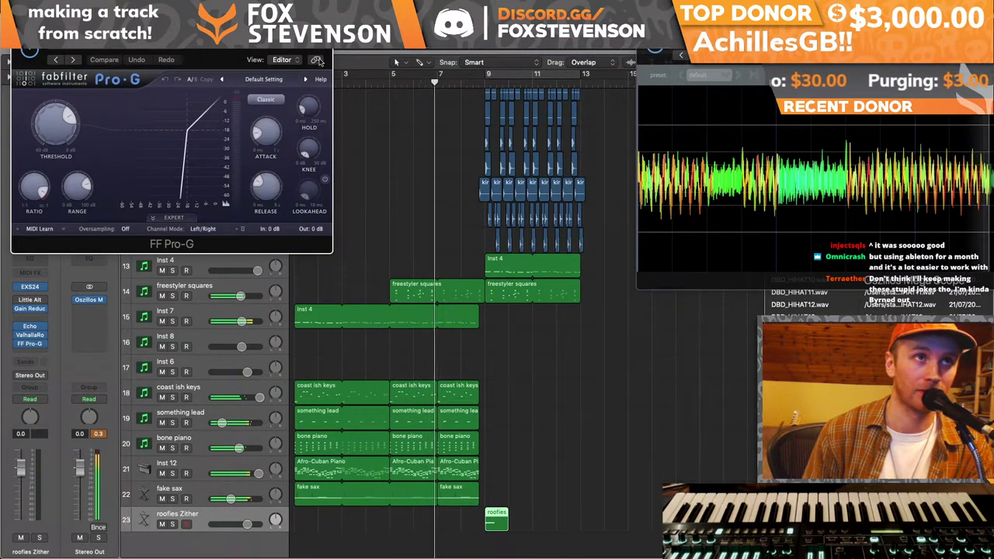
key("super+w")
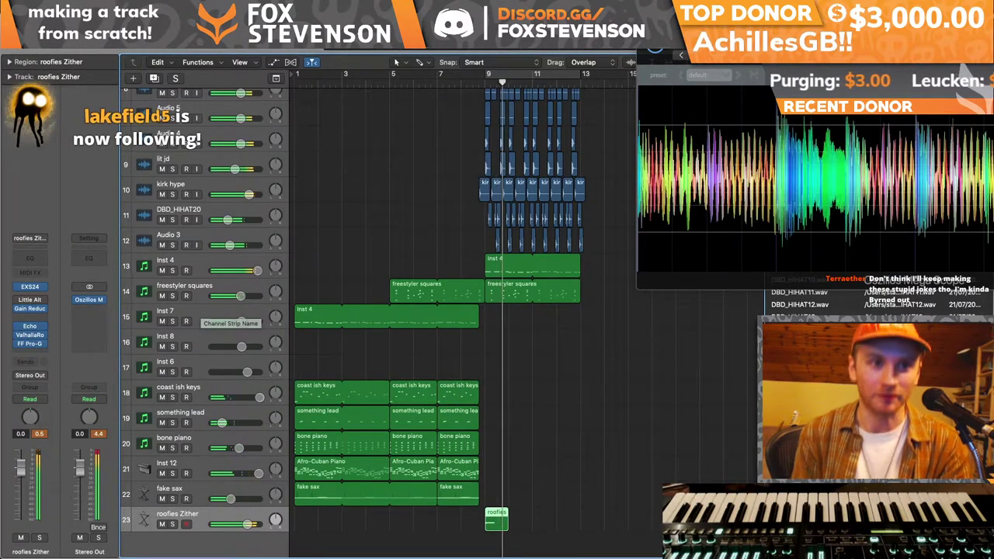
- Set the roofies Zither track volume to -6.4 dB and solo the track
left_click_drag(237, 529, 224, 528)
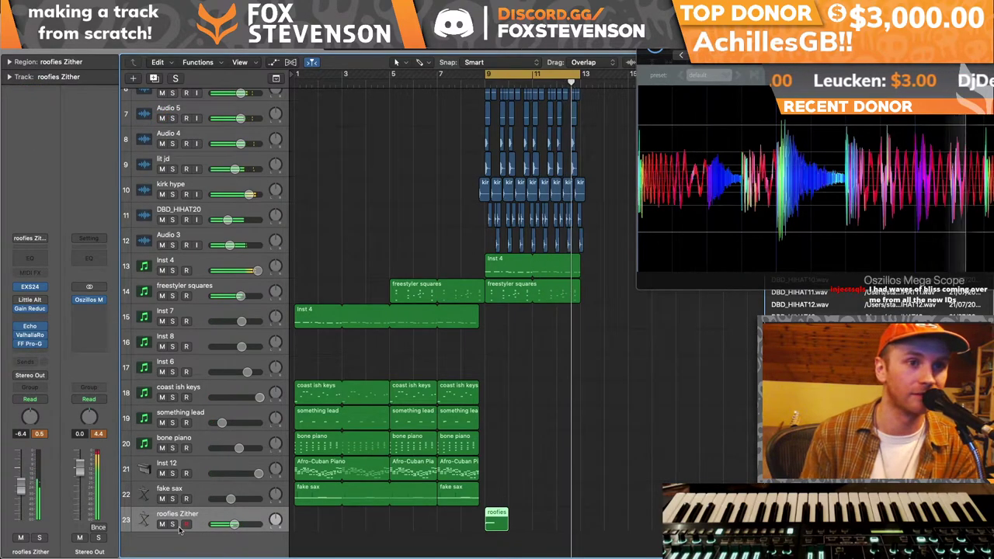
key("ctrl+s")
- Choose an audio track as side chain source for roofies Zither's FF Pro-G and load the sidechain preset
left_click(31, 344)
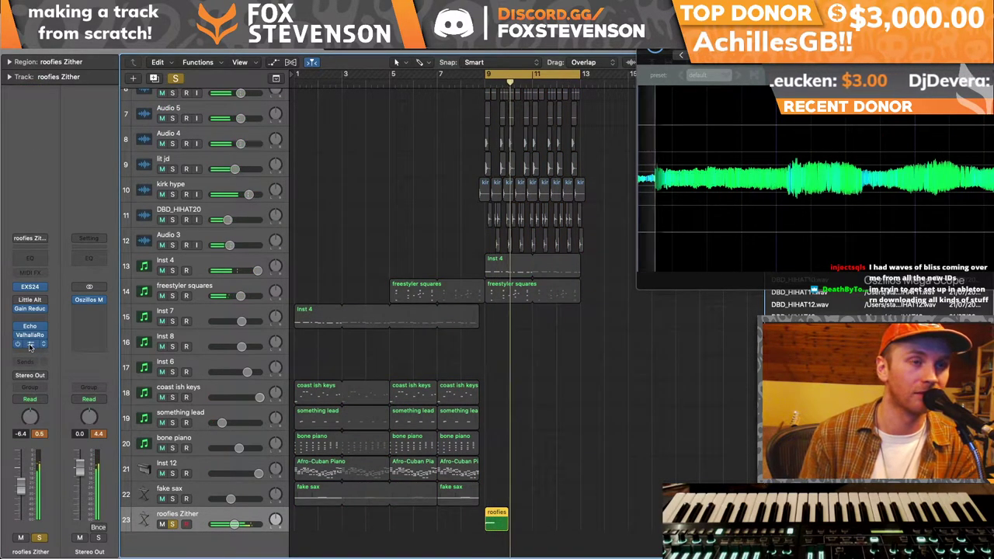
left_click(296, 49)
mouse_move(296, 60)
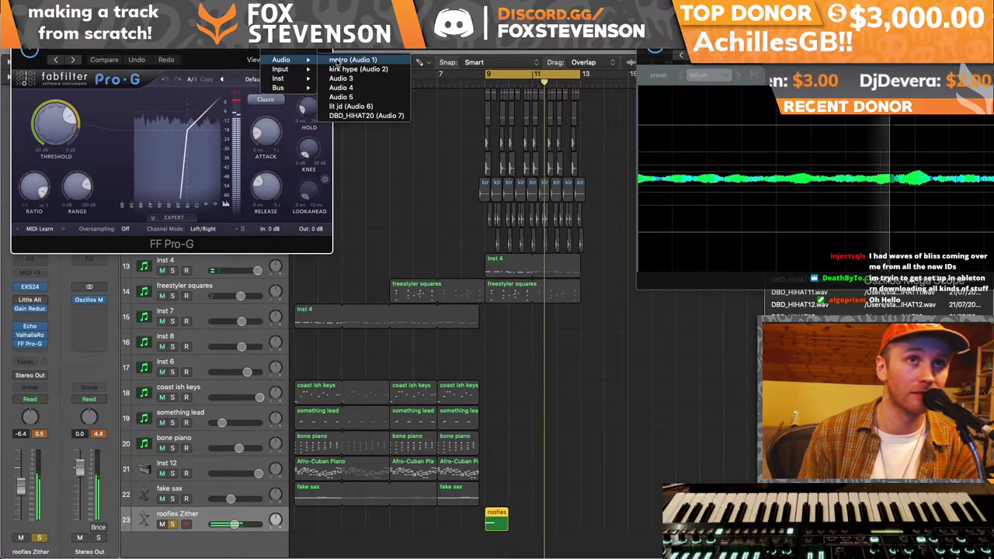
left_click(357, 73)
left_click(39, 59)
left_click(86, 239)
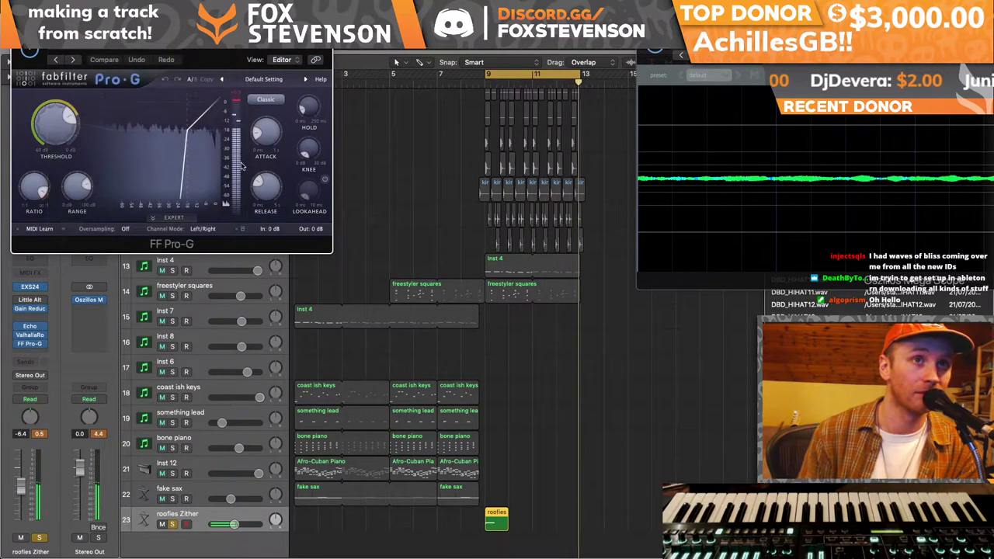
- Quantize the roofies Zither notes to 1/16 Note, trim the upper note's start, and lengthen the F#3 note to 0 0 2 120
double_click(494, 516)
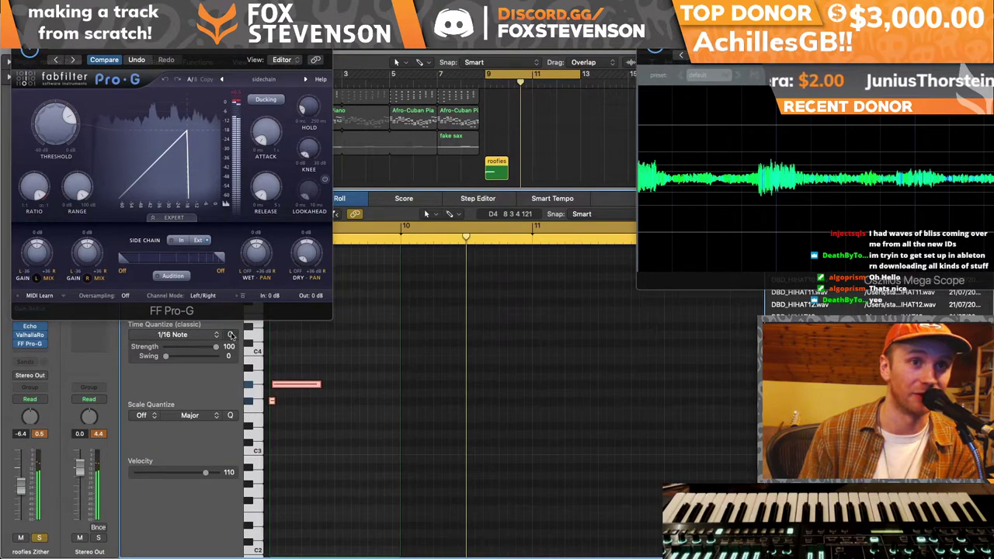
mouse_move(275, 388)
left_mouse_down()
mouse_move(264, 410)
mouse_move(278, 403)
left_mouse_up()
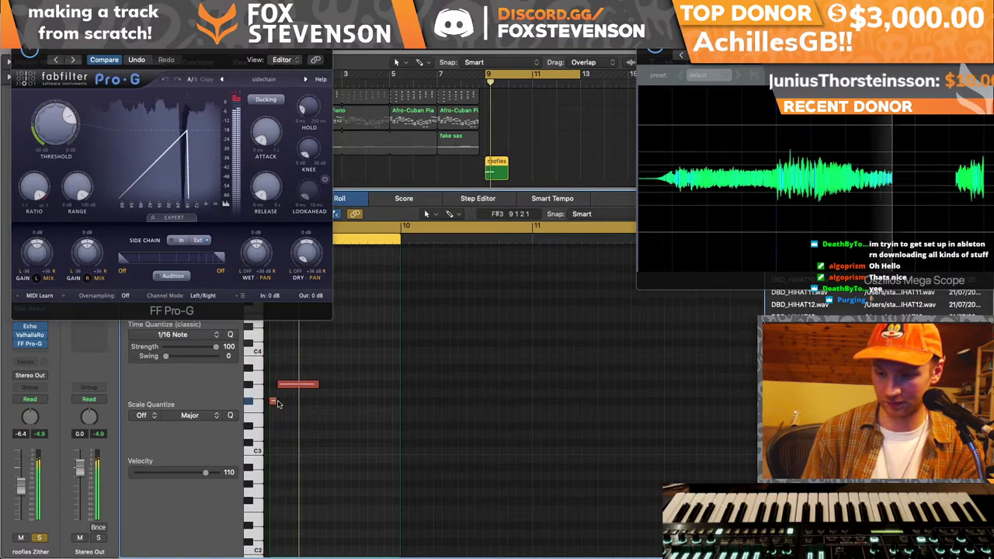
left_click(275, 401)
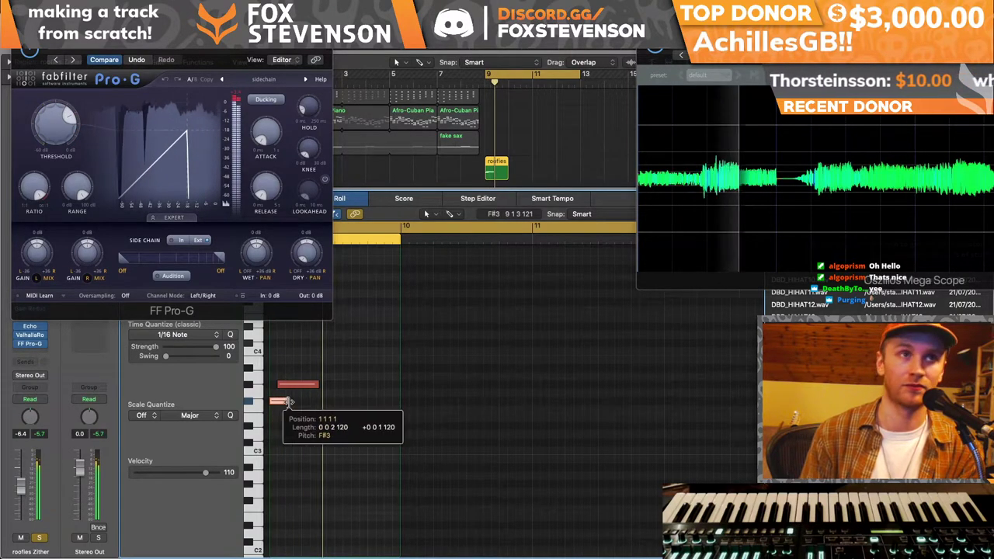
key("super+w")
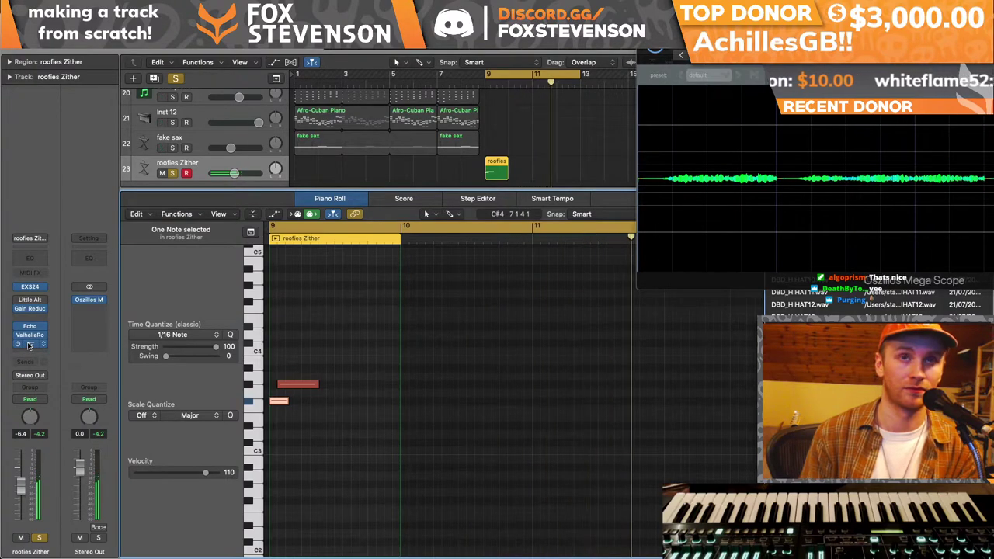
- Close the Piano Roll and scope window and play the bars 9 to 13 loop with roofies Zither unsoloed
key("x")
key("x")
key("super+w")
key("space")
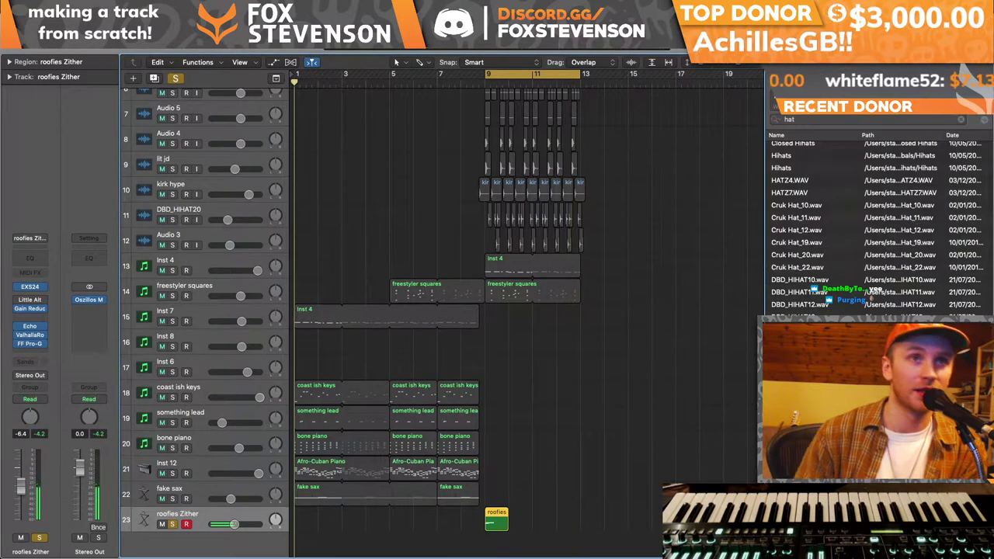
key("super+a")
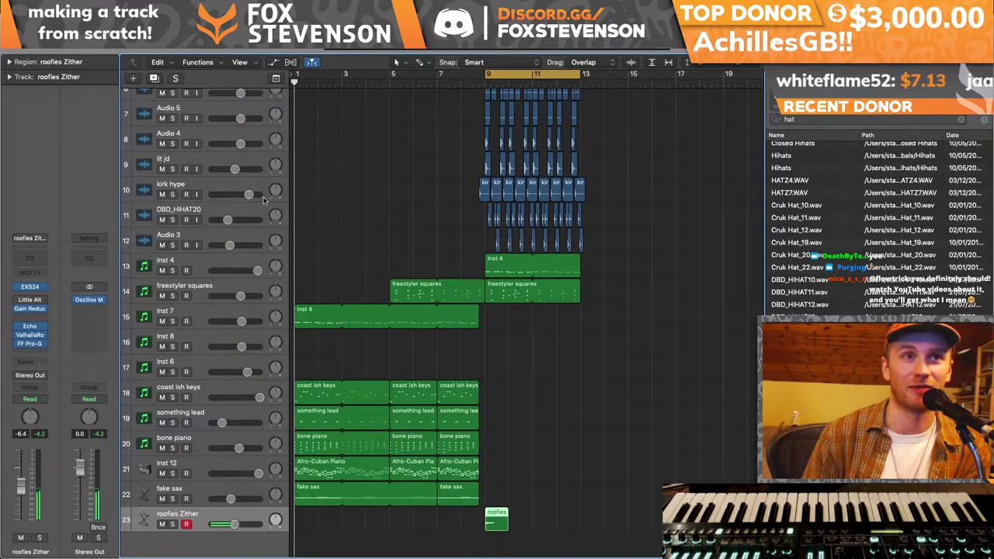
key("space")
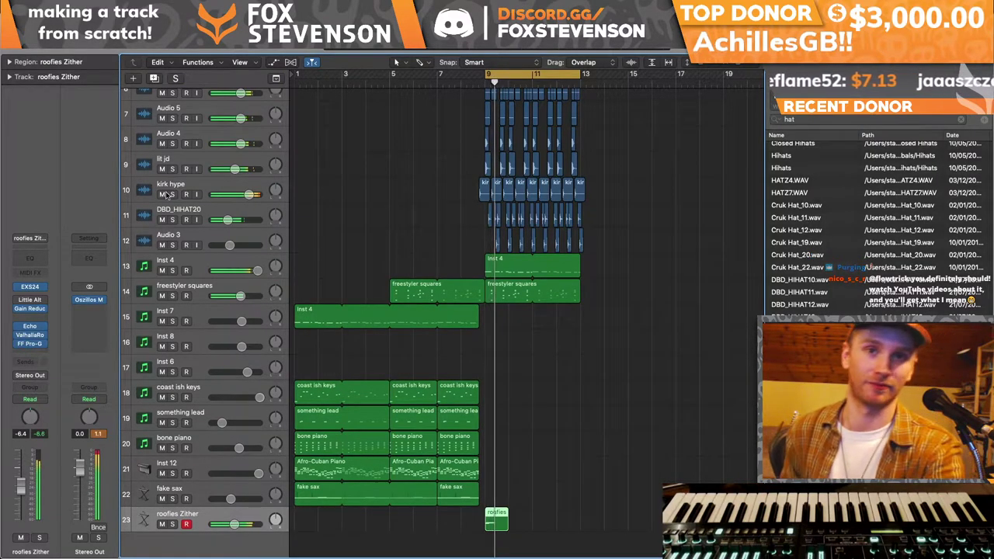
- Mute the freestyler squares track and audition the arrangement from its beginning with the cycle temporarily off
left_click(161, 296)
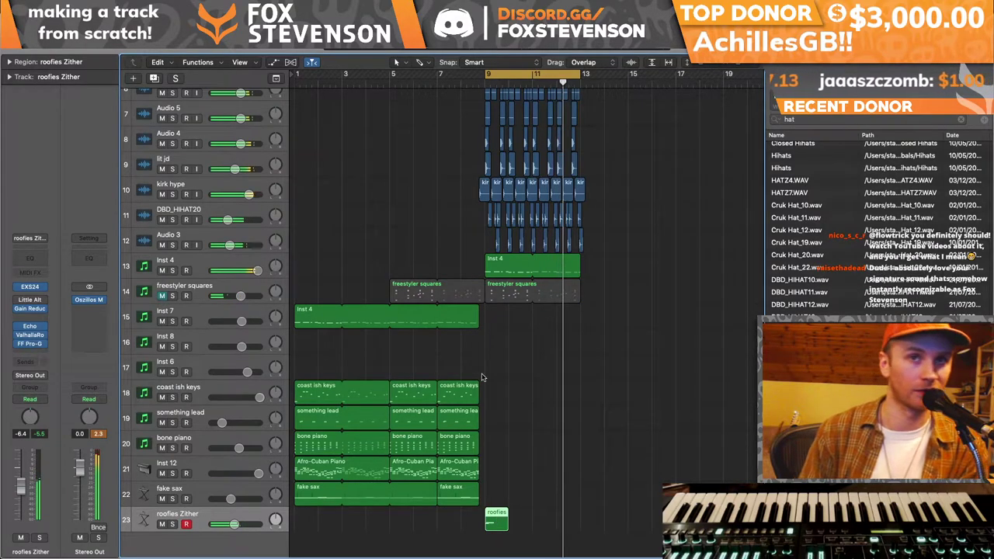
scroll(482, 379, "up", 5)
key("x")
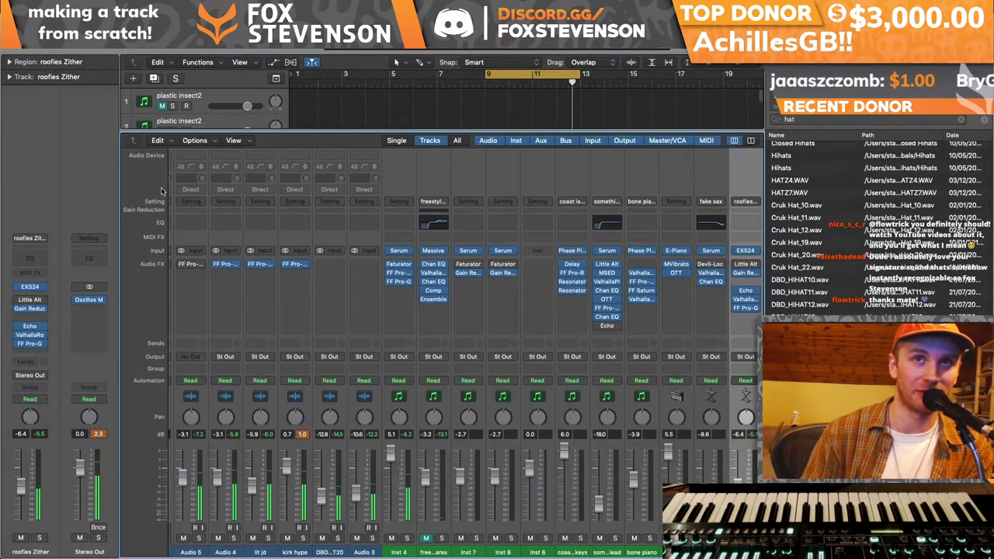
key("x")
key("c")
key("Return")
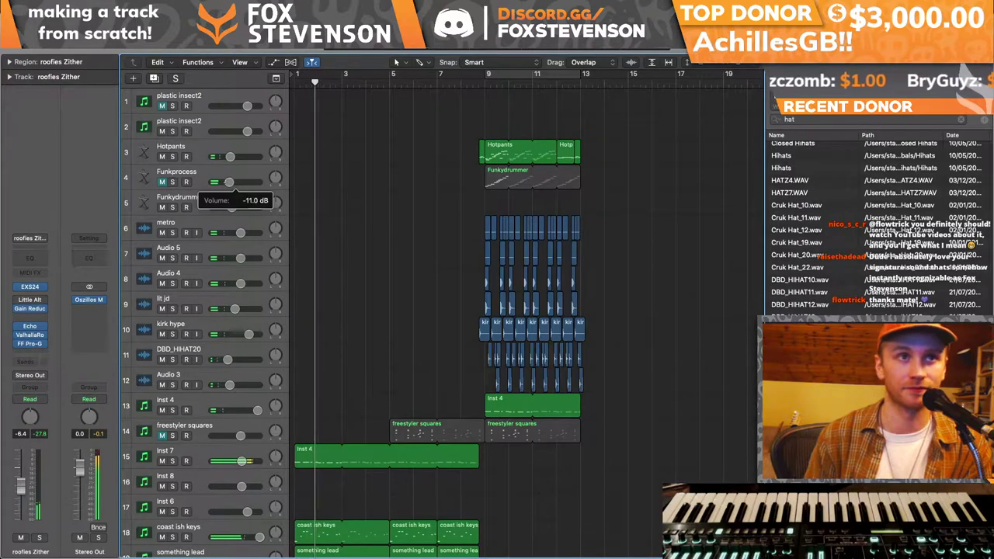
scroll(304, 403, "down", 5)
scroll(310, 409, "up", 2)
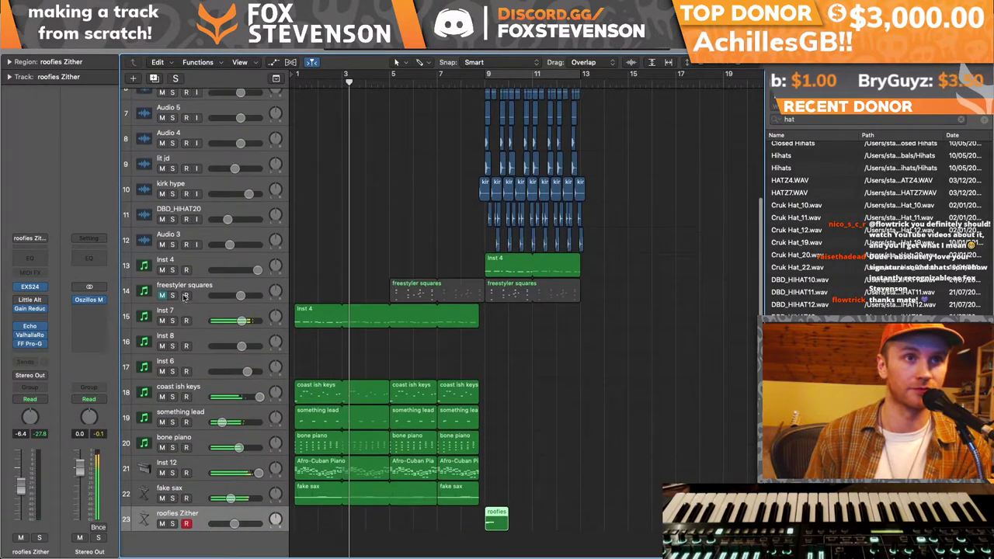
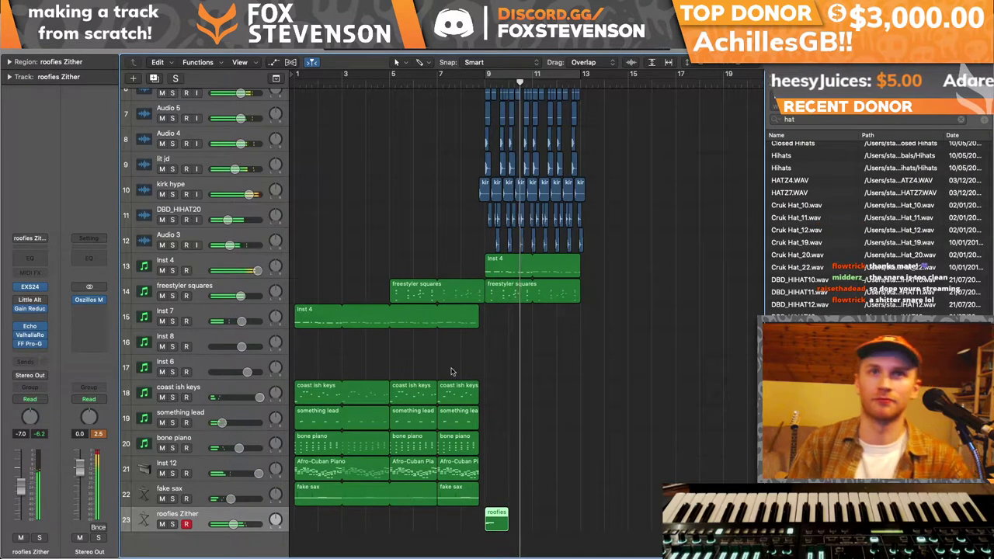
key("c")
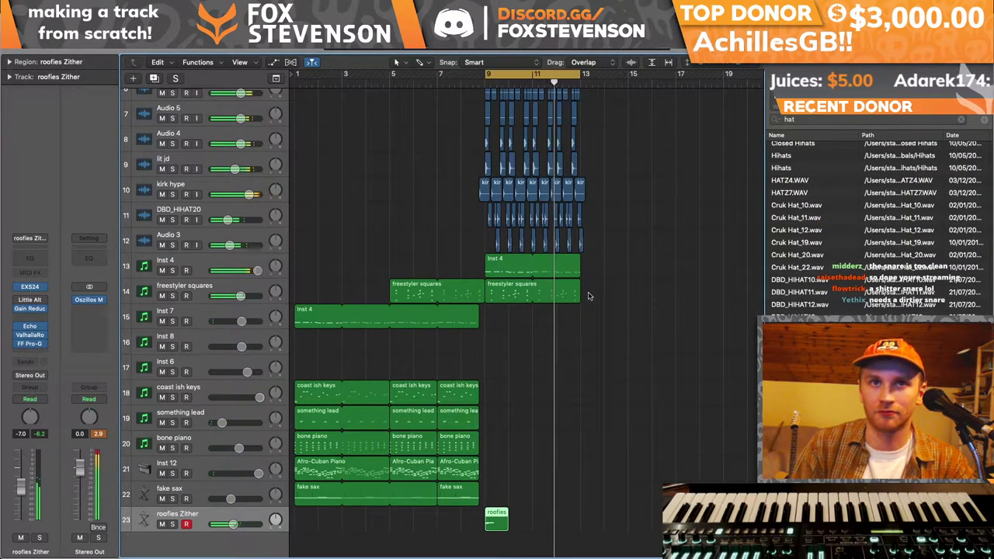
- Copy the bars 9 to 13 drum regions, from Hotpants down to Audio 3, so the copies start at bar 13
left_click(551, 386)
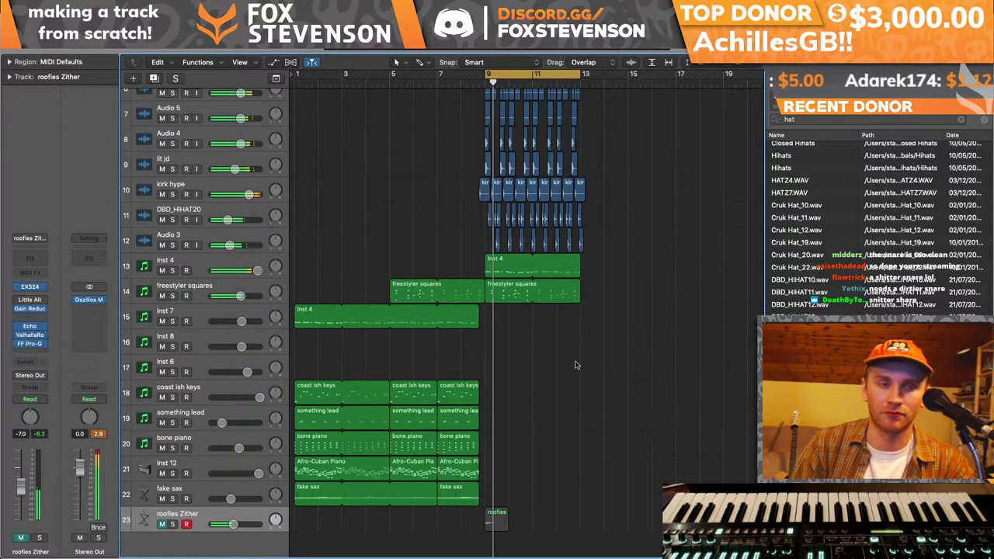
key("super+Up")
key("super+Up")
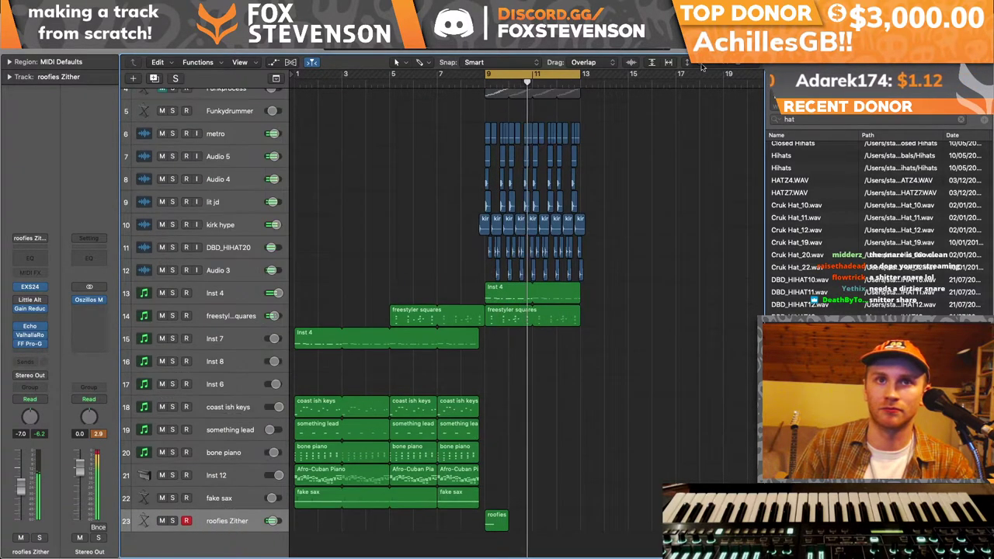
left_click_drag(599, 331, 494, 126)
left_click_drag(456, 257, 491, 169)
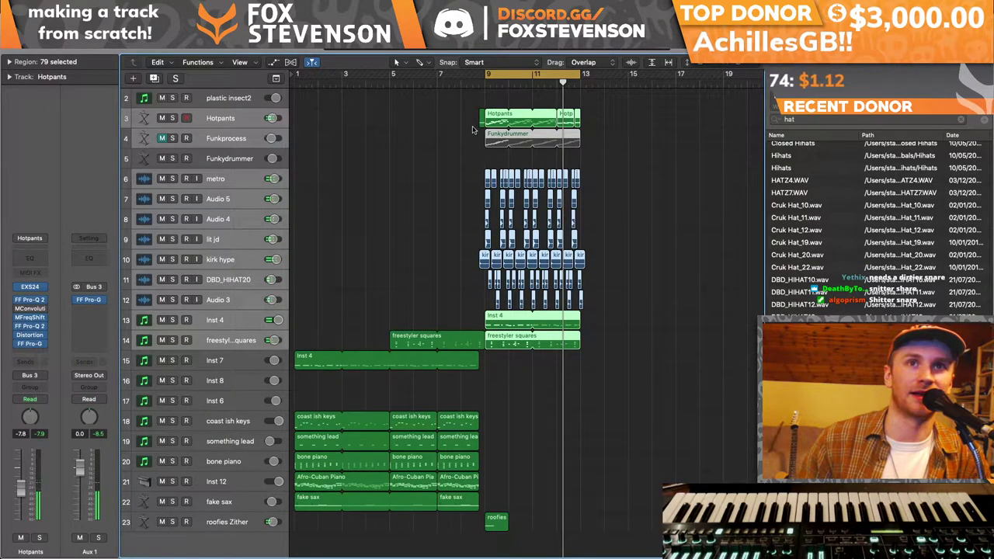
left_click_drag(480, 120, 481, 240)
left_click_drag(490, 102, 591, 293)
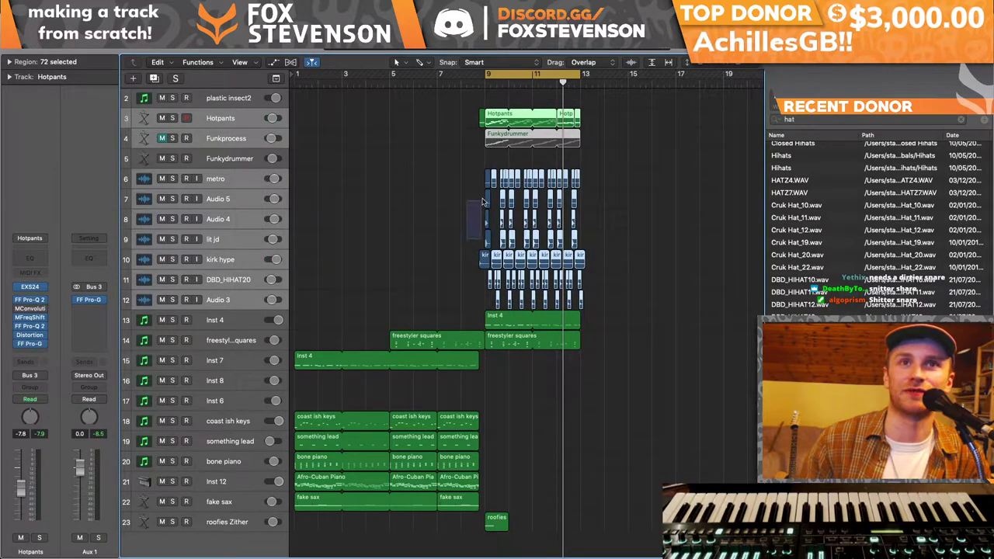
left_click_drag(487, 184, 488, 182)
left_click_drag(518, 127, 614, 128)
- Copy the Inst 4 and freestyler squares regions from bar 9 to bar 13
left_click_drag(604, 351, 498, 302)
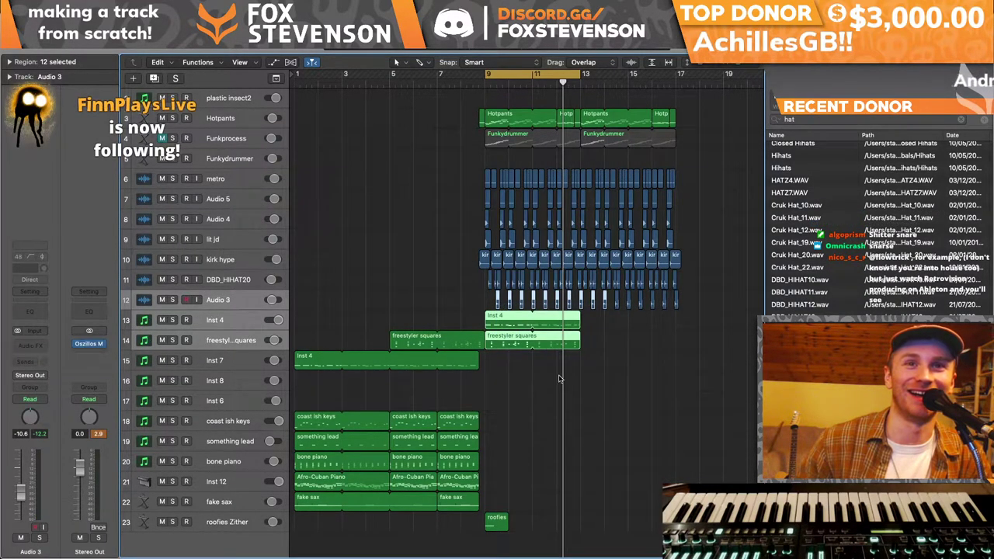
left_click(623, 358)
left_click_drag(505, 355, 600, 326)
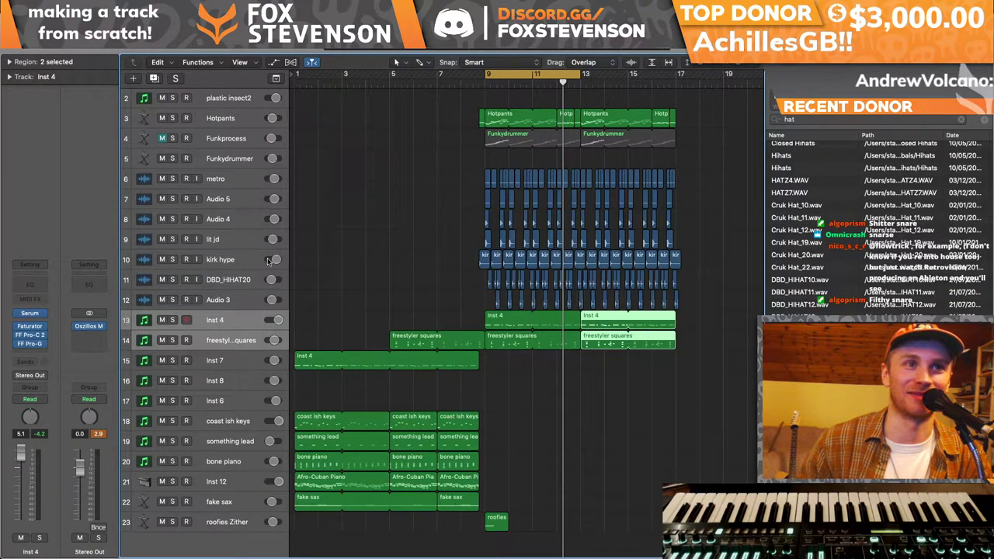
- Mute the kirk hype and Audio 3 tracks and add a new audio track below kirk hype
left_click(161, 260)
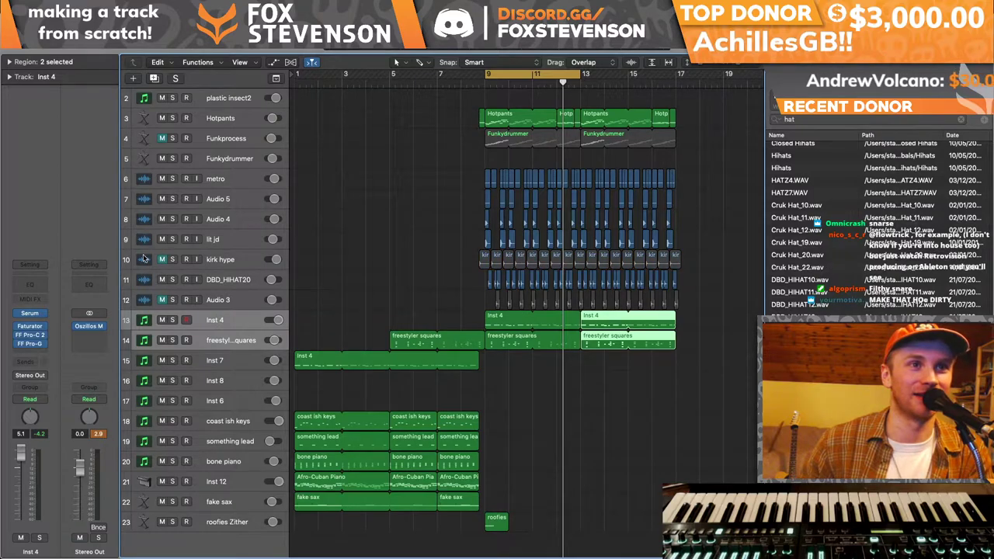
left_click(218, 261)
key("a")
key("super+alt+a")
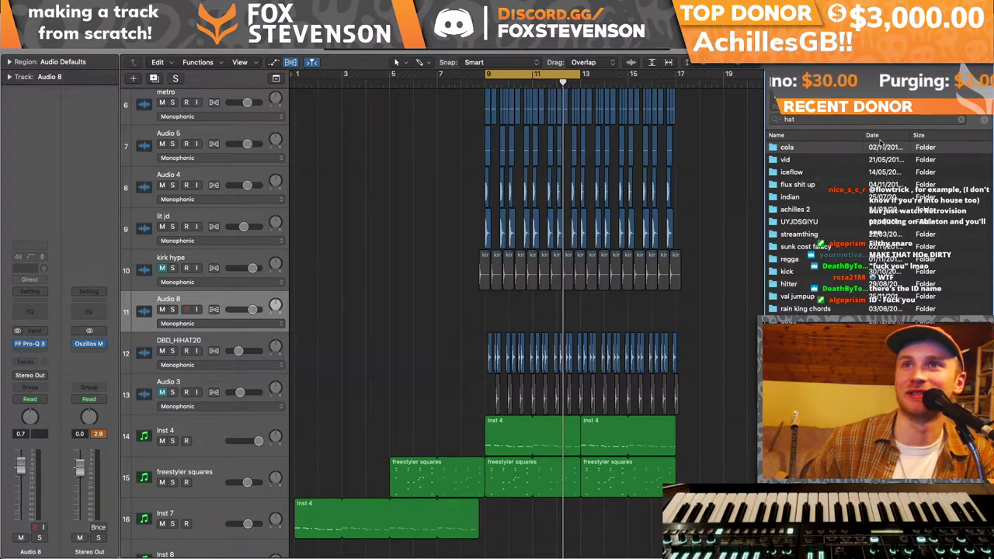
- Sort the file browser's folders by date, newest first
left_click(883, 138)
left_click(883, 135)
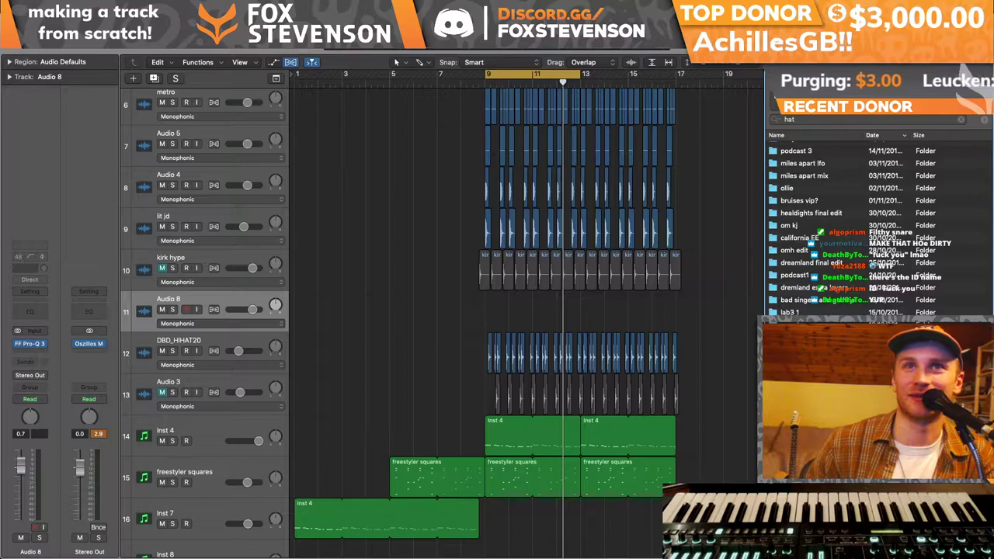
scroll(855, 225, "up", 5)
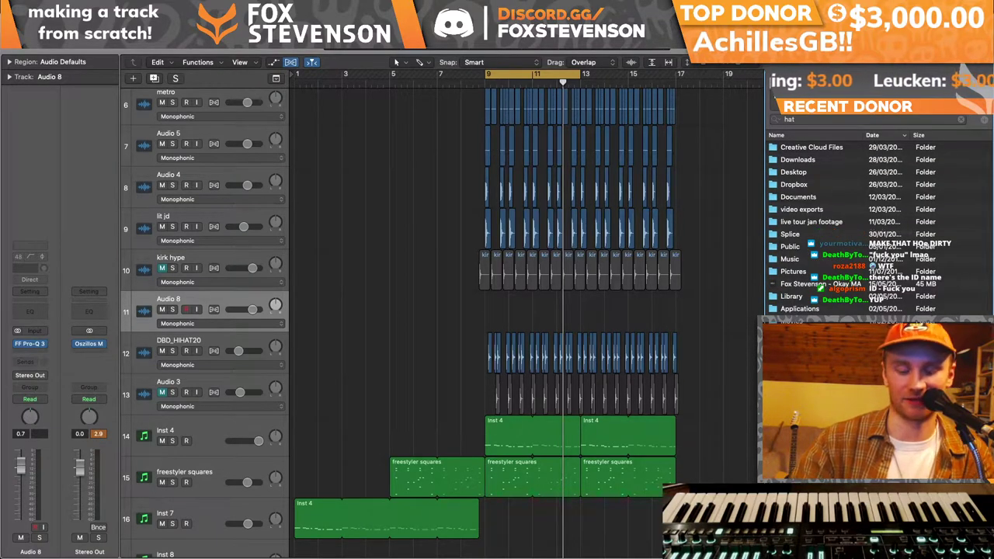
- Save the project as "bad ragga" in the tv stream folder, organized as a folder
key("super+s")
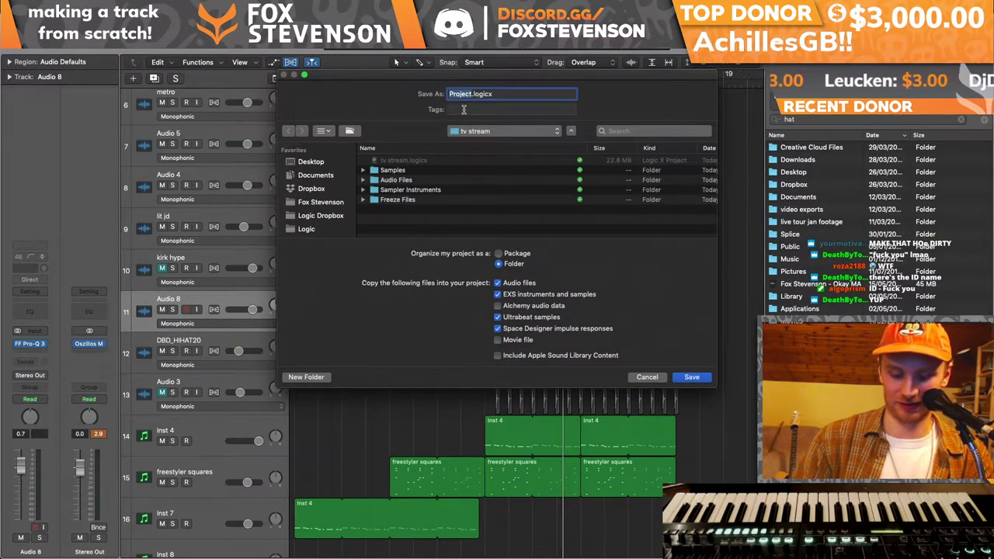
type("bad ragga")
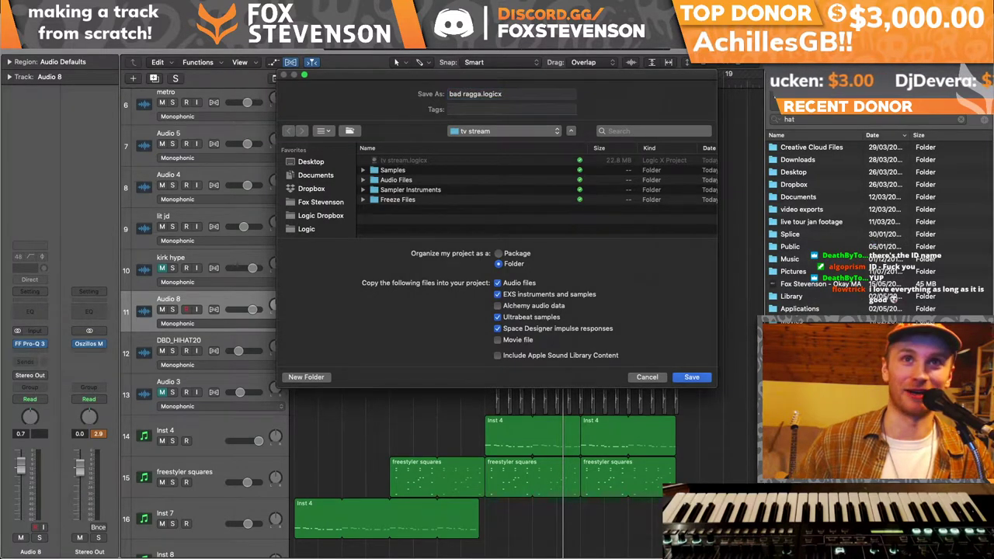
key("Return")
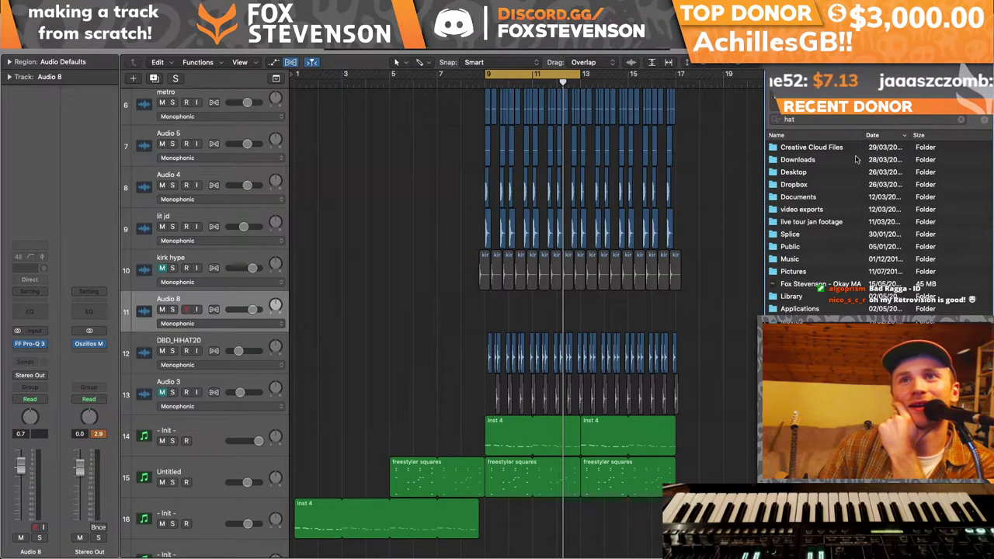
- Open the Big Snares sample folder, switch to Splice, and search its samples for "snare"
double_click(827, 260)
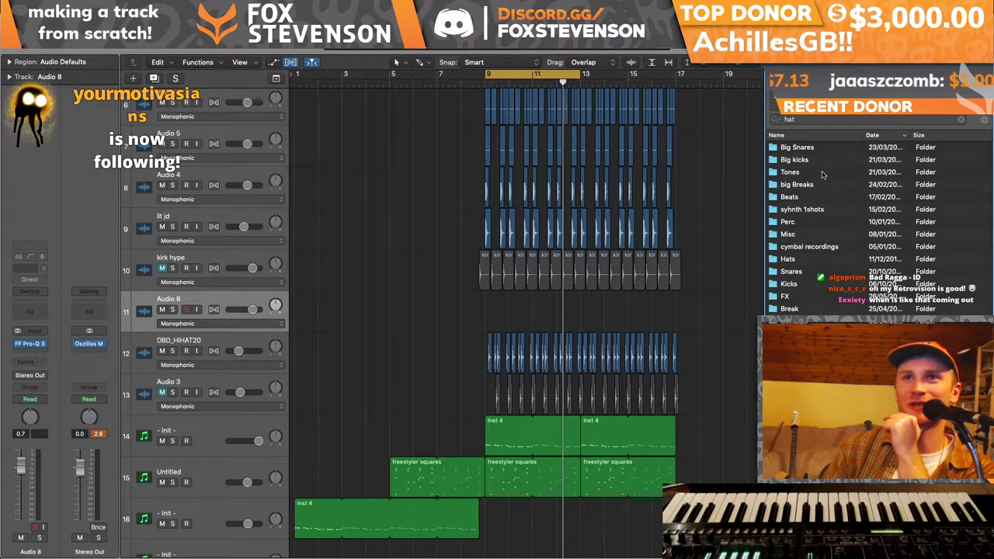
double_click(810, 152)
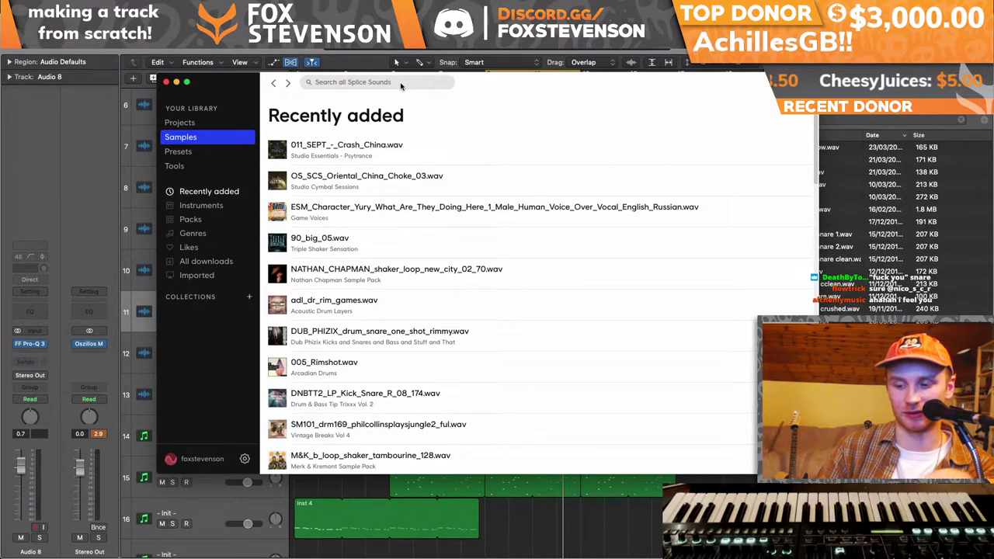
type("sna")
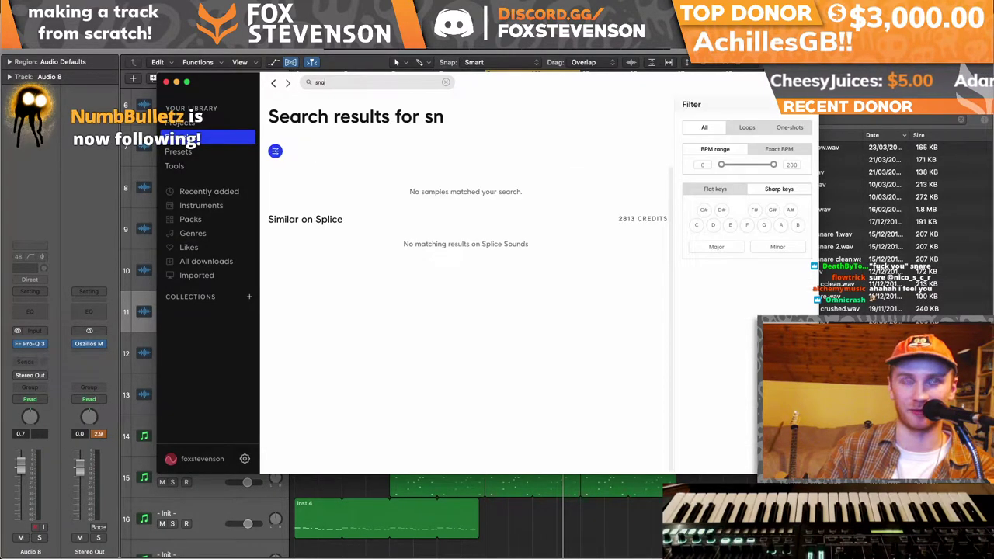
type("re")
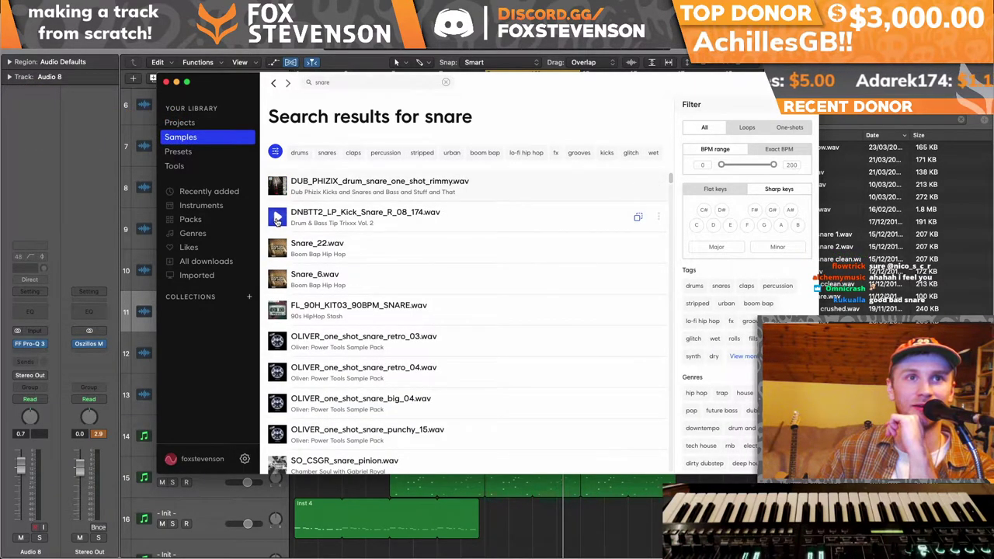
scroll(277, 220, "down", 7)
scroll(278, 224, "down", 3)
- Place KIRK_snare_04 on its own track below kirk hype from bar 9 beat 2 and repeat it every two beats to about bar 13
left_click_drag(308, 277, 505, 543)
left_click_drag(240, 541, 340, 200)
left_click_drag(171, 203, 174, 286)
left_click_drag(539, 294, 526, 294)
left_click_drag(643, 303, 543, 286)
left_click(497, 292, "shift")
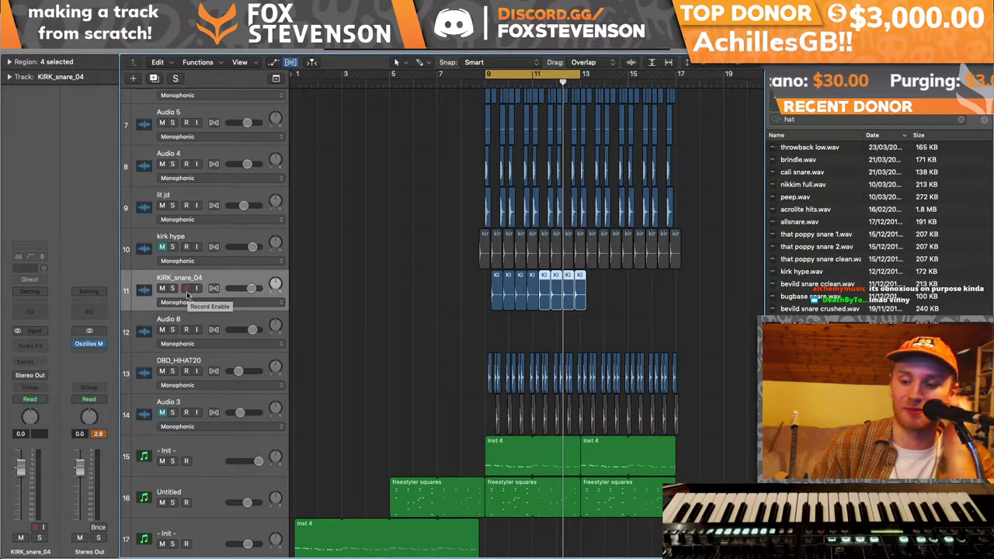
- Play the loop with the KIRK_snare_04 hits and delete all of those regions
key("space")
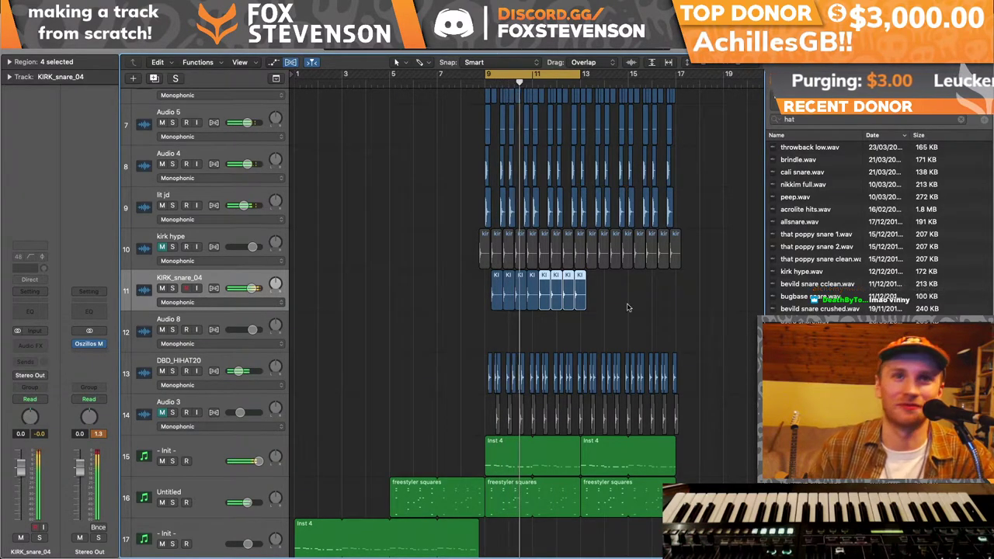
left_click_drag(614, 309, 441, 301)
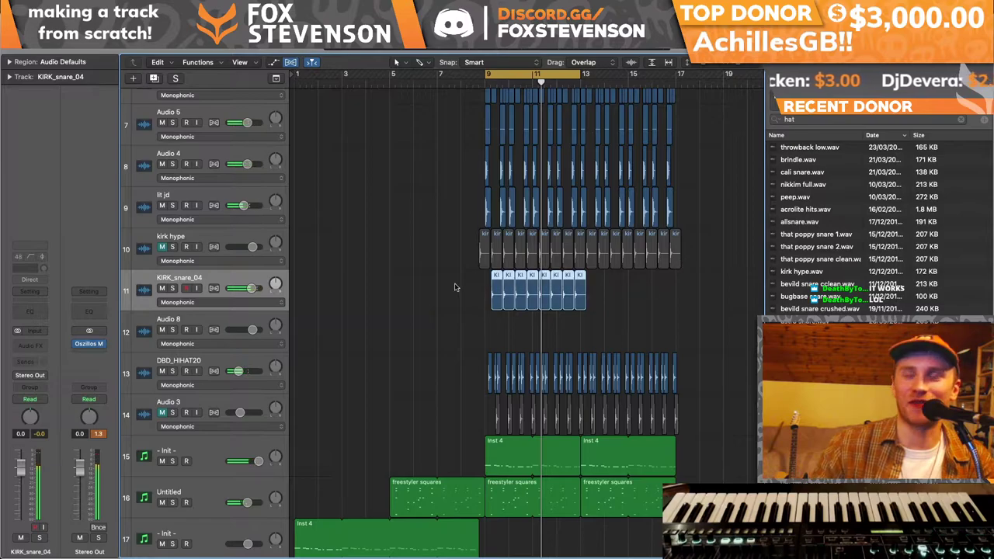
key("Delete")
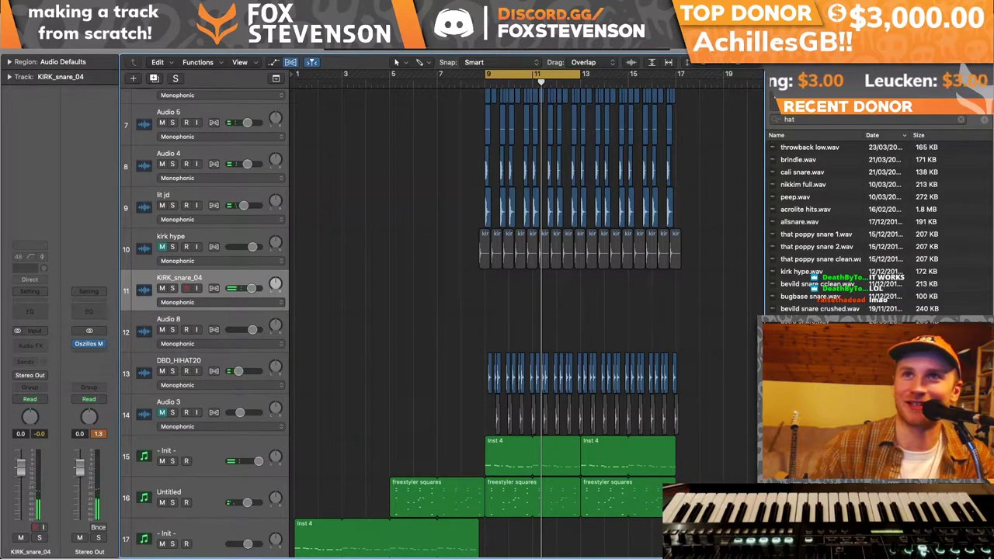
- Switch to Splice, audition KIRK_snare_09, and move the Splice window clear of the arrangement
key("super+Tab")
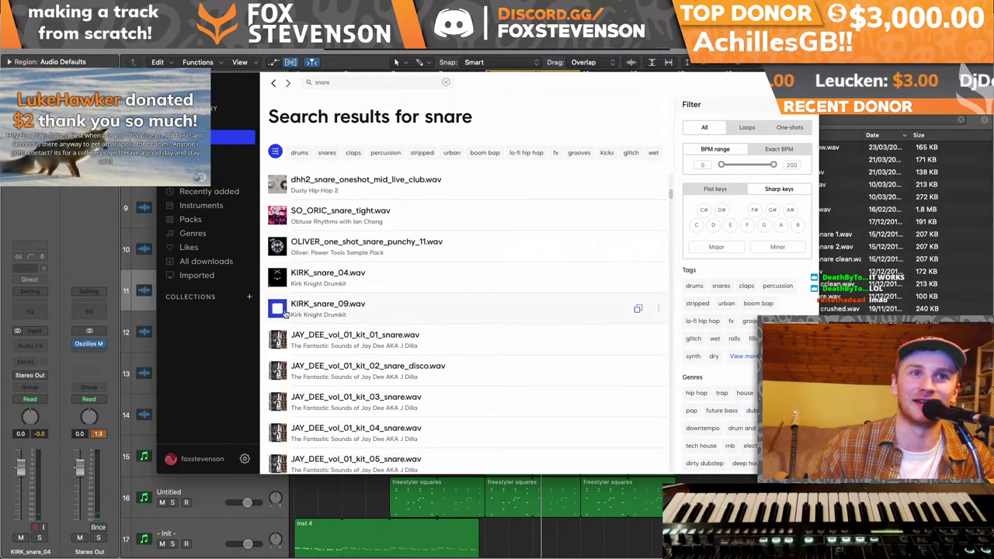
left_click_drag(305, 305, 334, 303)
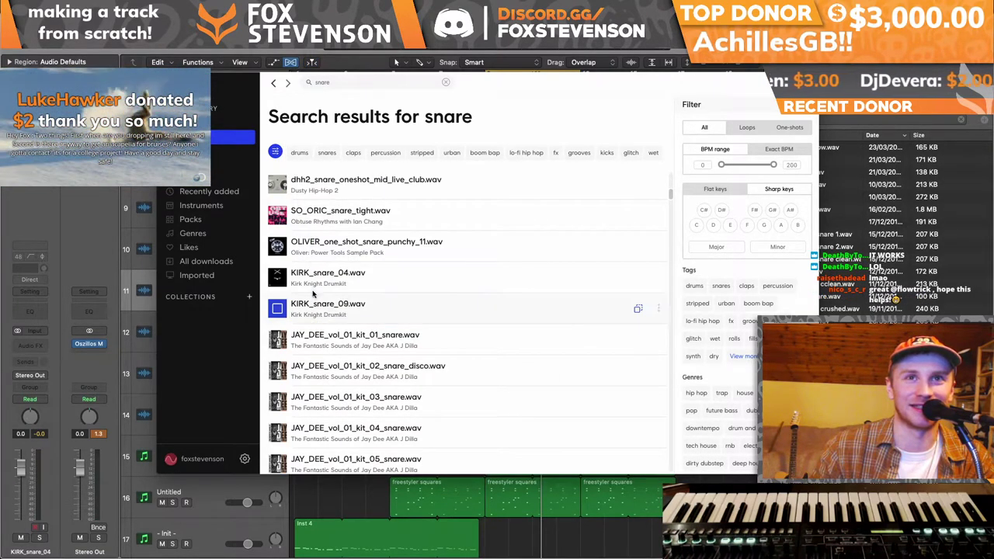
left_click_drag(534, 84, 680, 68)
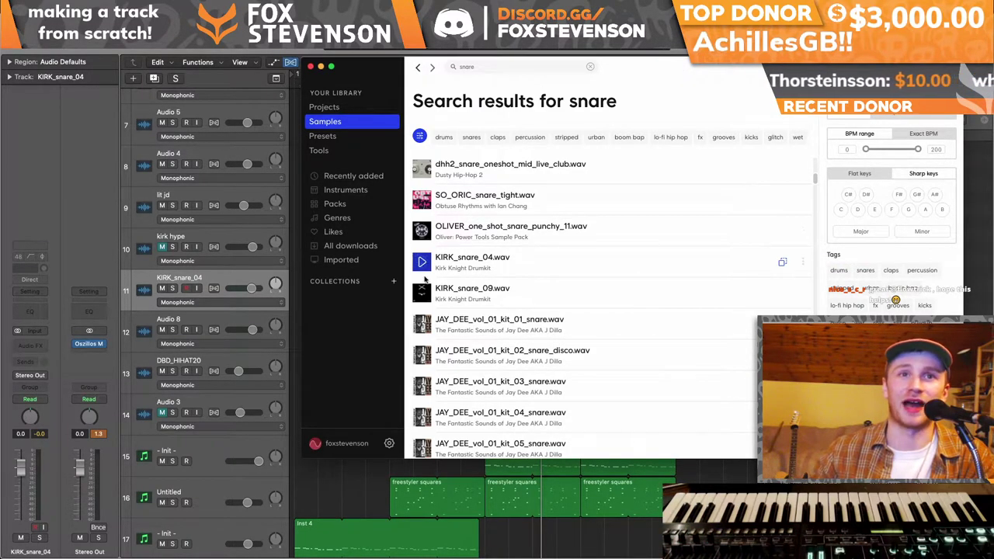
left_click_drag(370, 73, 721, 30)
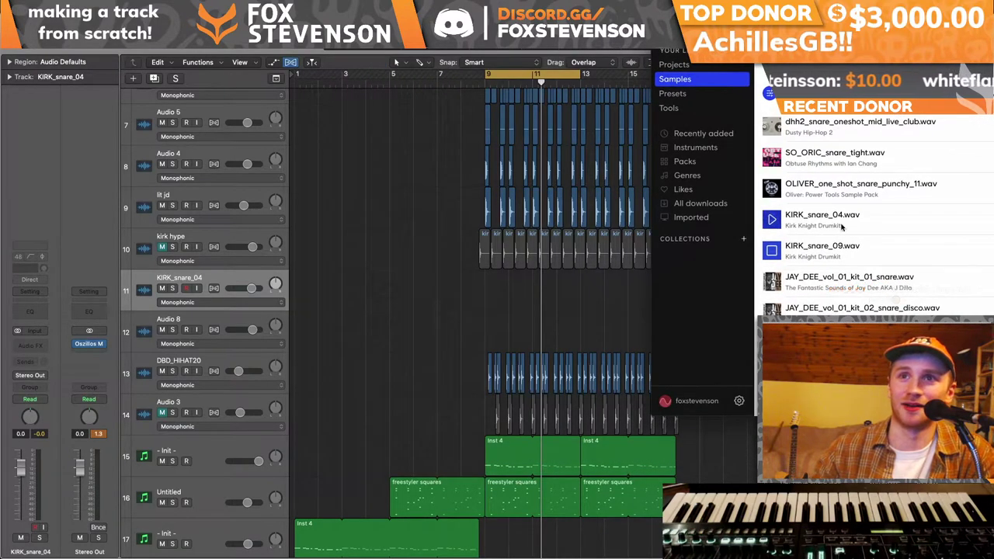
- Try KIRK_snare_09 on track 11 from bar 9 beat 2, shortened and repeated once, and delete both regions after playback
left_click_drag(831, 249, 470, 277)
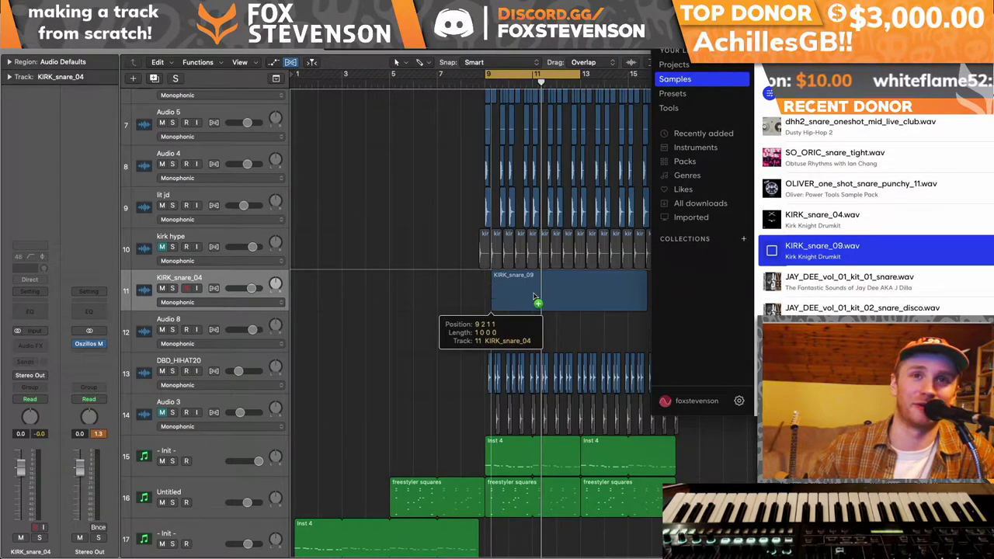
left_click_drag(518, 294, 519, 295)
left_click_drag(641, 309, 505, 302)
key("space")
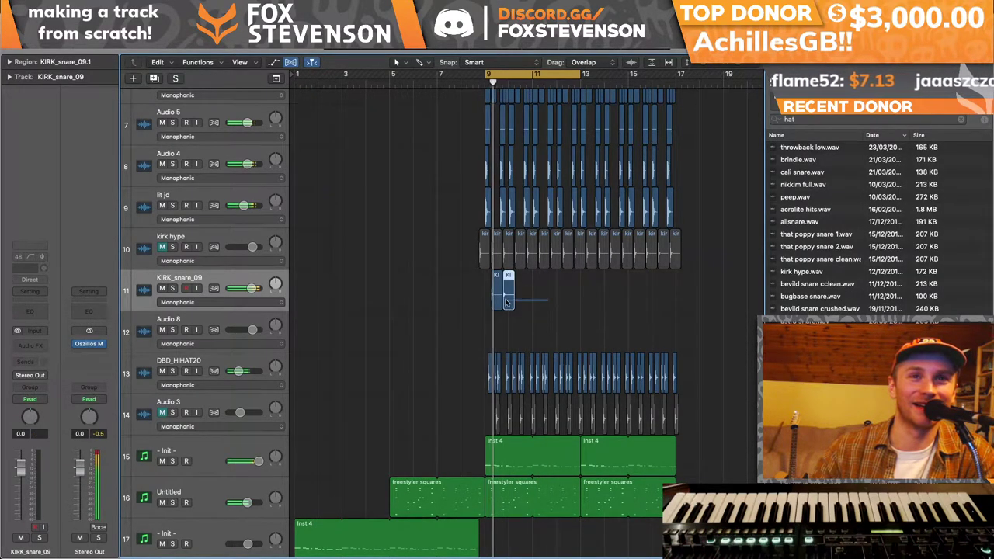
left_click(495, 294, "shift")
key("Delete")
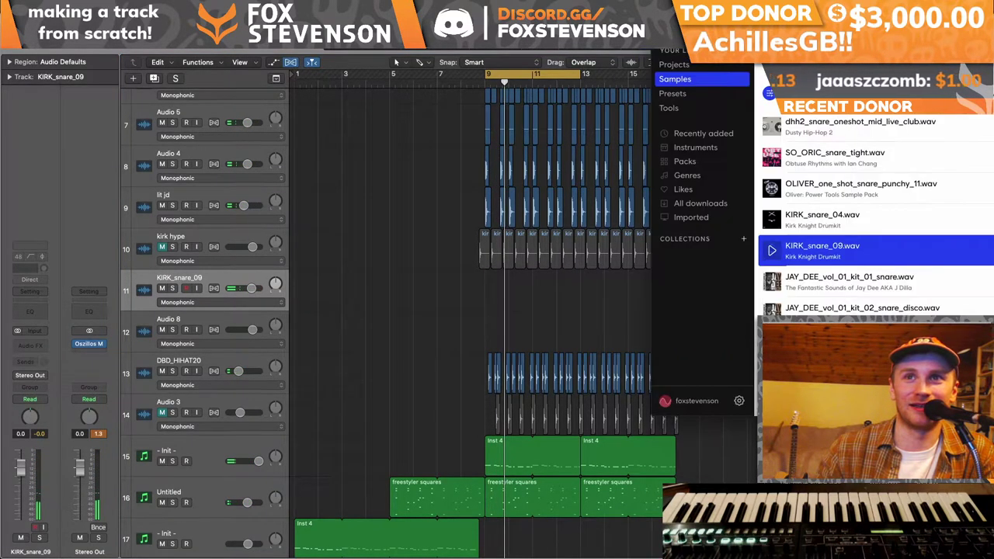
- Browse the JAY_DEE snares in Splice, place JAY_DEE_vol_01_kit_11_snare hits on track 11 around bars 9 and 11, and play from the start
scroll(843, 266, "down", 4)
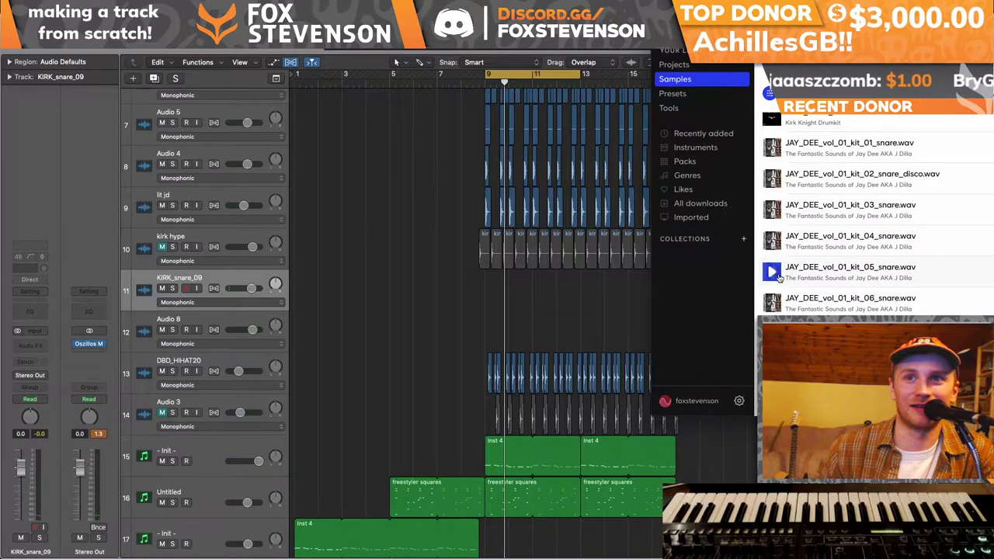
scroll(776, 299, "down", 1)
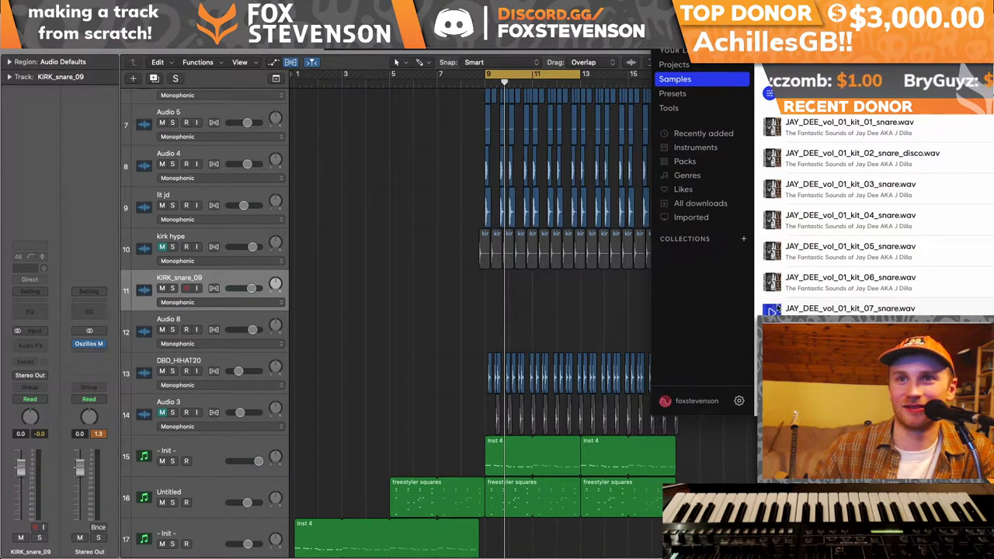
scroll(851, 217, "down", 3)
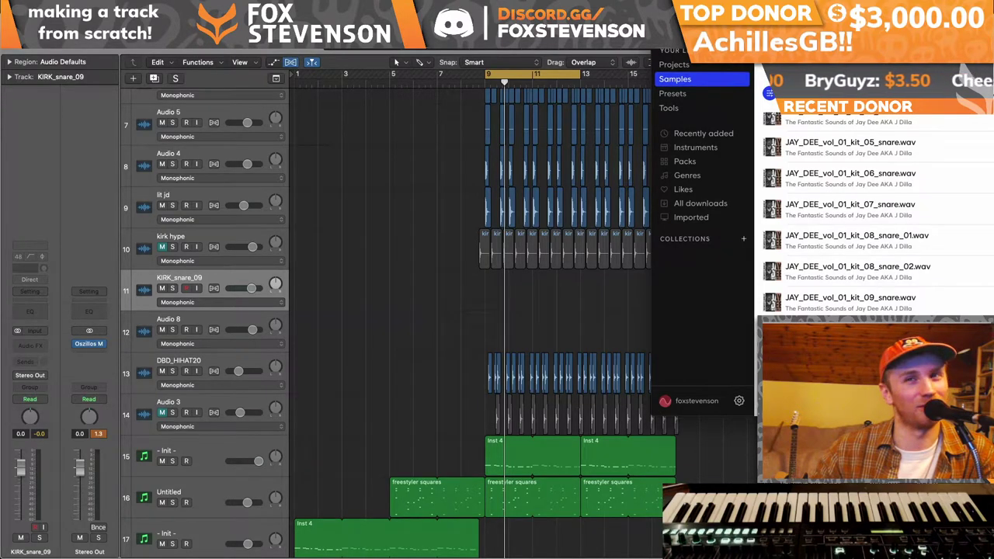
left_click_drag(716, 328, 528, 285)
key("c")
key("Return")
key("space")
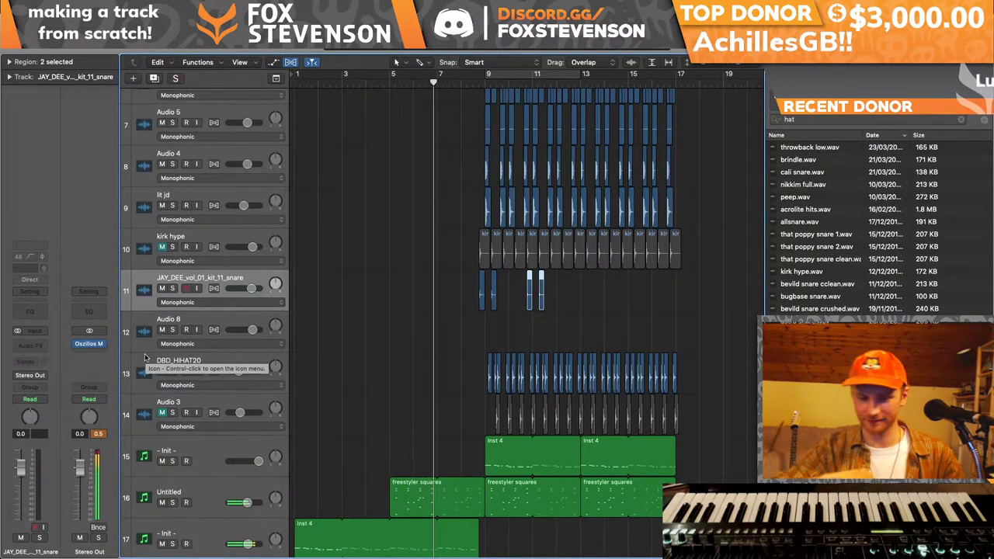
- Fill the gap around bar 10 on track 11 with two more snare hits and play from the start without cycling
key("c")
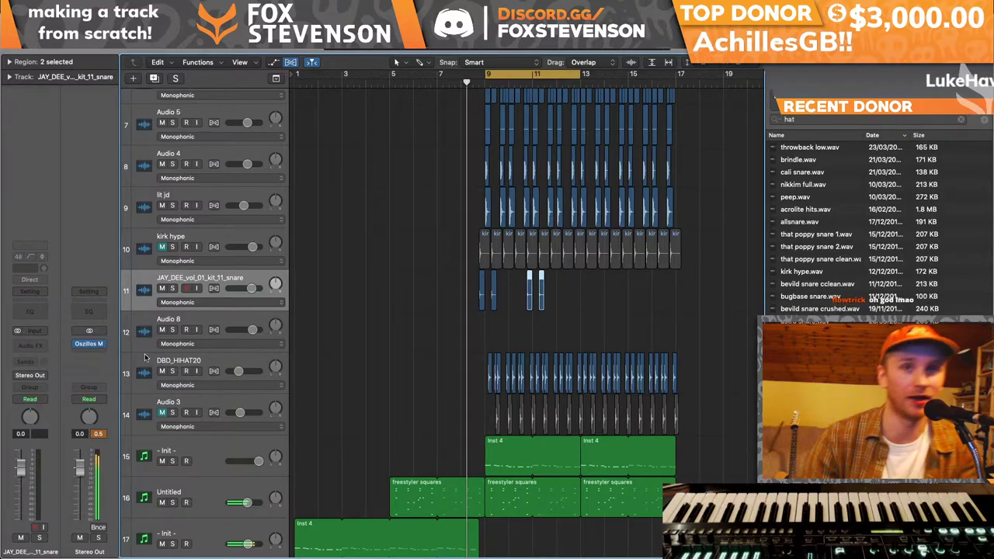
left_click_drag(532, 285, 505, 280)
key("c")
key("Return")
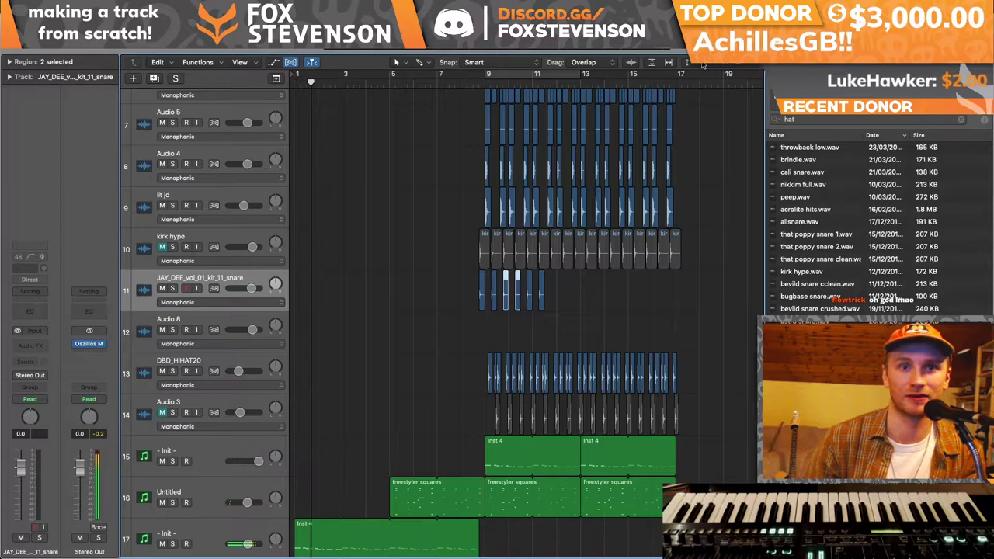
- Show the whole arrangement and play it from the start, checking the track 15 bass and the roofies Zither track
key("z")
left_click_drag(660, 380, 319, 222)
left_click(283, 40)
left_click(336, 215)
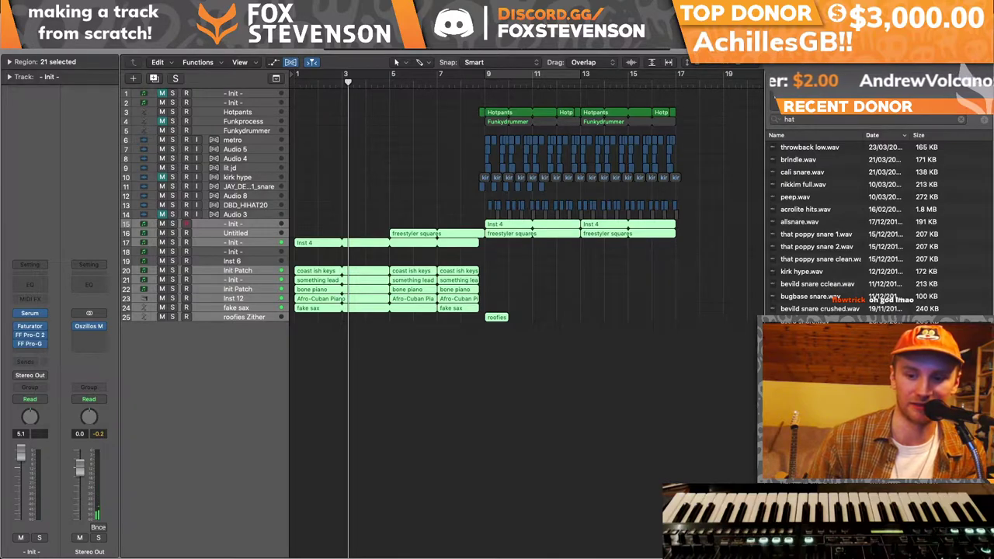
left_click(539, 444)
key("Return")
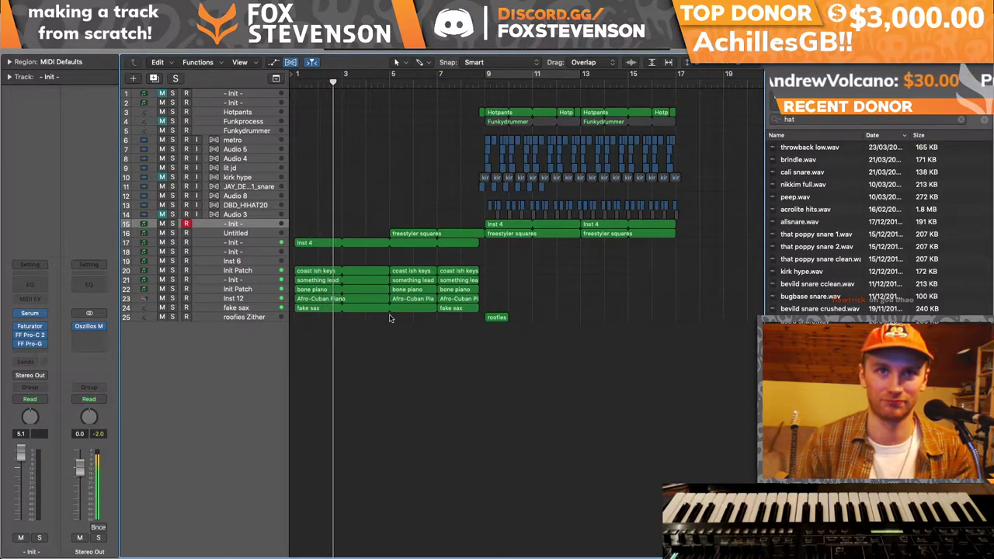
left_click(268, 225)
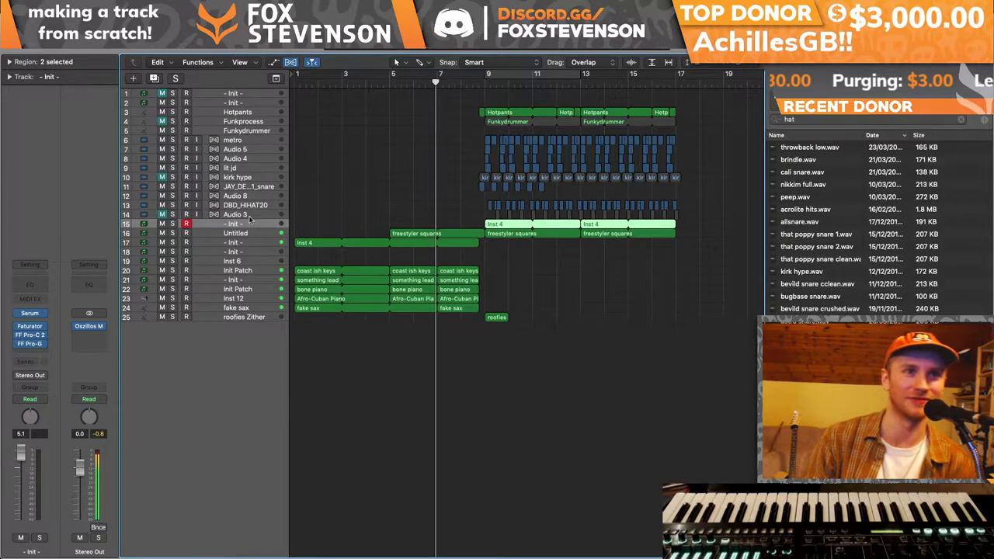
left_click(241, 317)
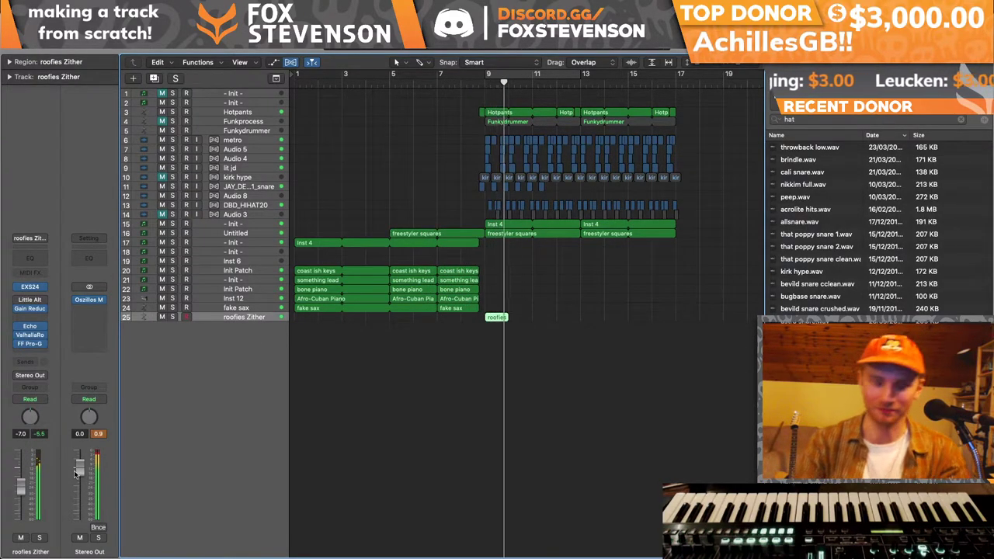
- Repeat the JAY_DEE snare hits along track 11 to about bar 19 and play the cycle range from bar 7 to 9
left_click_drag(545, 191, 614, 187)
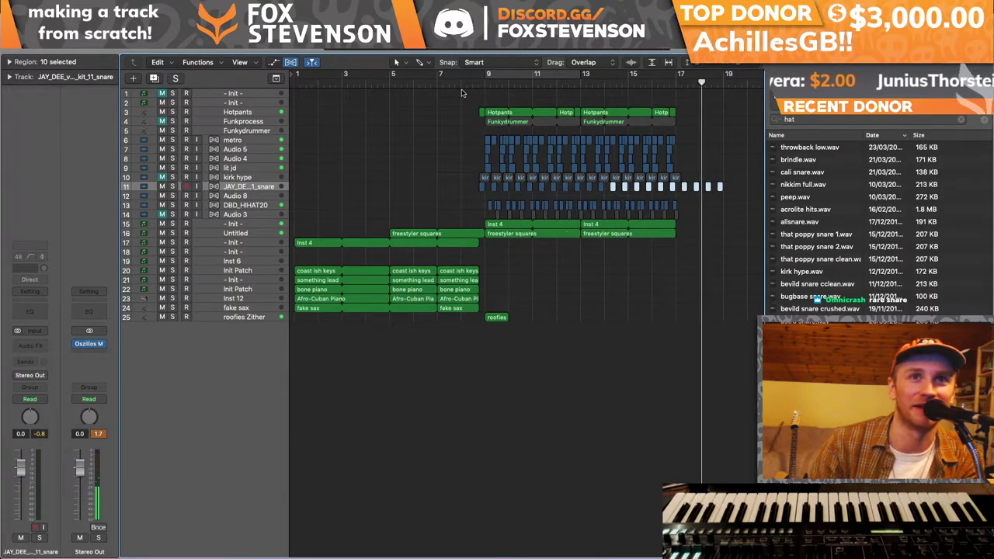
left_click_drag(467, 74, 441, 73)
key("space")
key("super+Right")
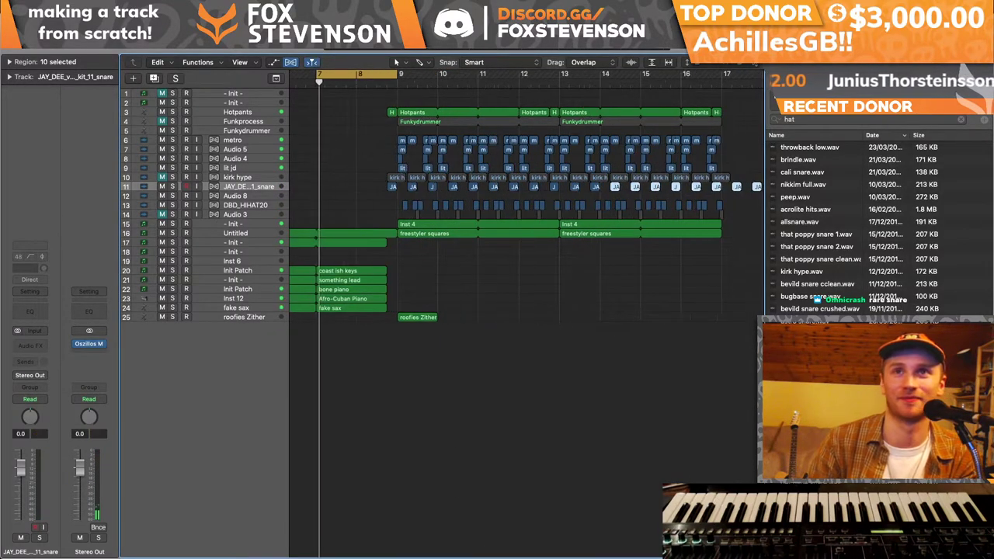
key("super+Down")
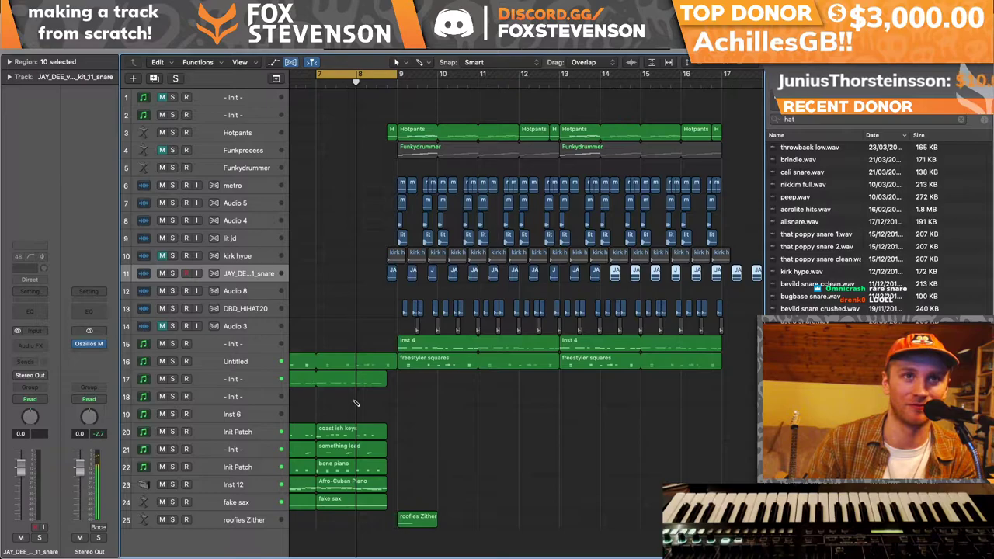
- Cut the intro parts on tracks 17 to 24 from bar 8 onward using the Marquee Tool and play the transition
key("t")
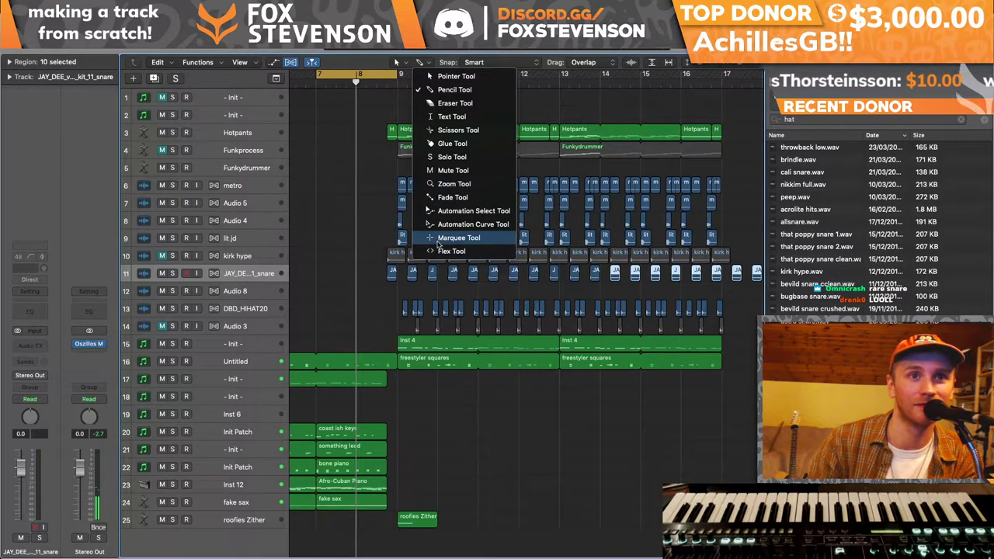
left_click(322, 432)
left_click_drag(356, 371, 413, 489)
key("Delete")
key("Return")
left_click_drag(581, 503, 620, 500)
key("Delete")
key("Return")
key("space")
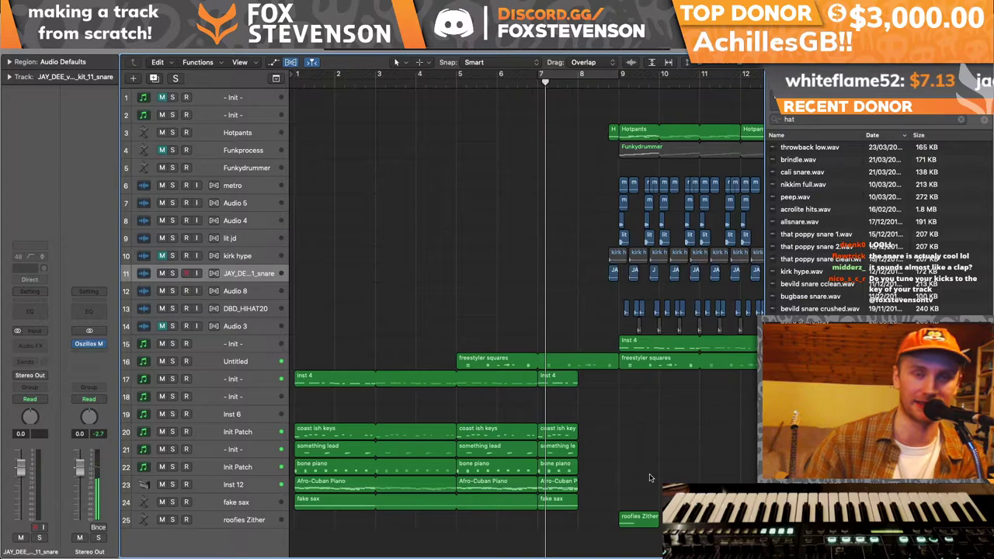
key("Return")
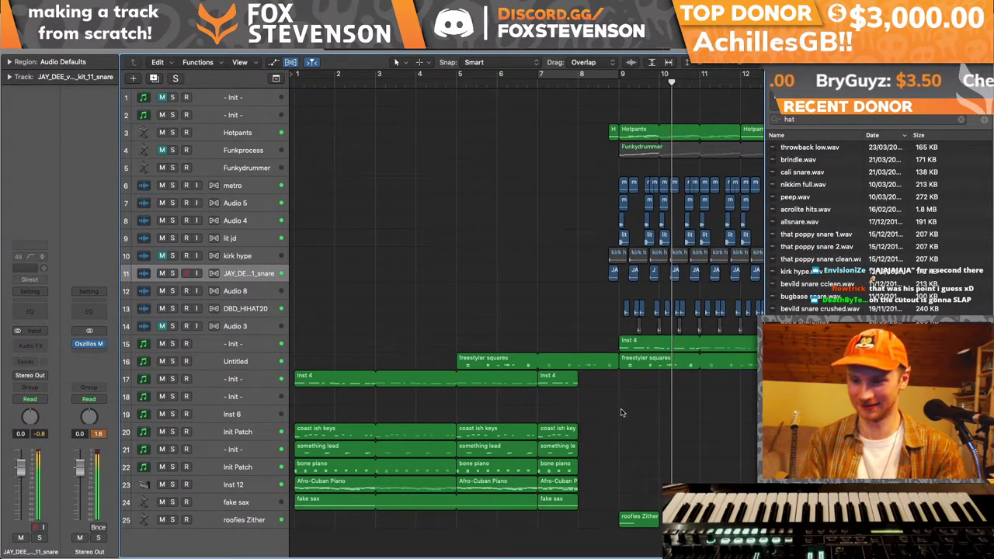
- Set the cycle range to bars 9 to 17 and delete the JAY_DEE snare hits inside it on track 11
scroll(547, 107, "right", 3)
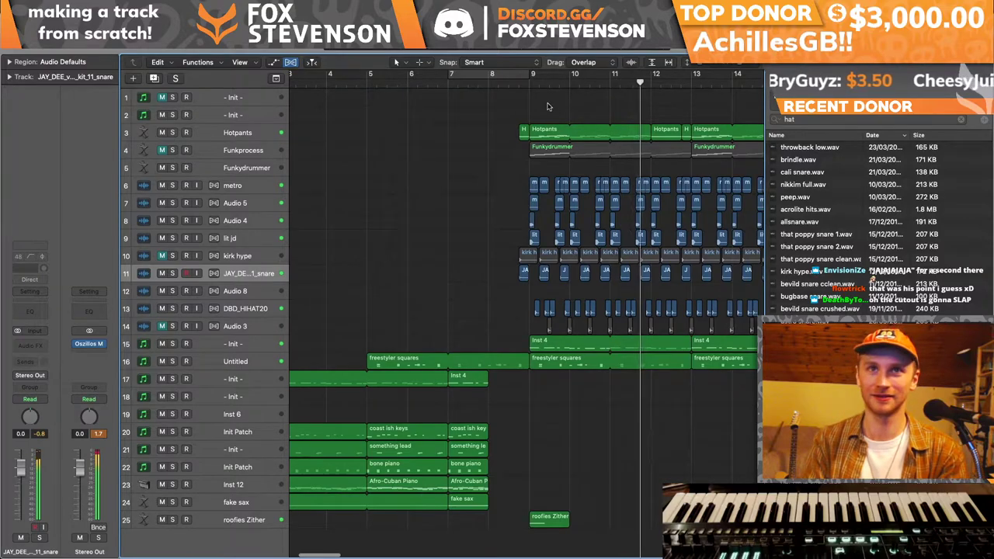
left_click_drag(532, 72, 746, 72)
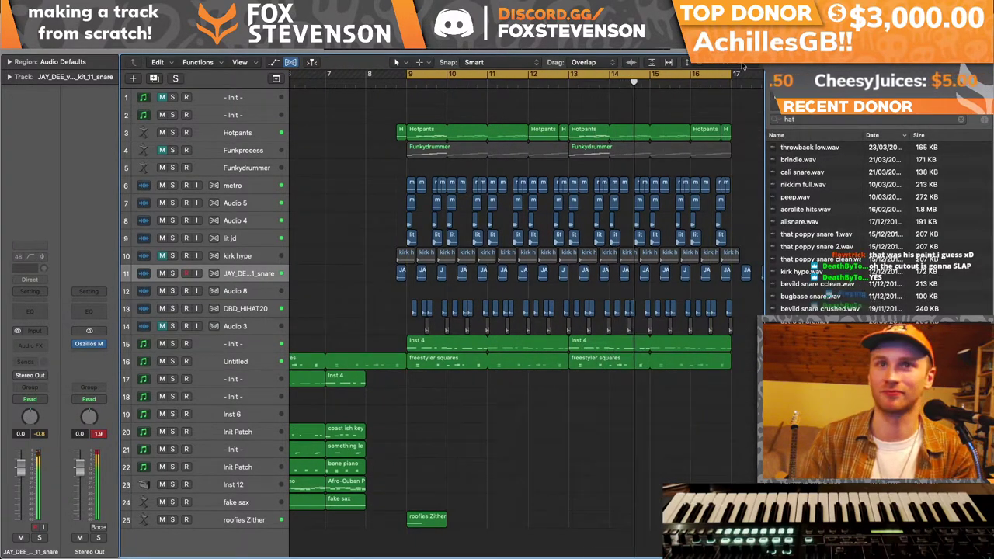
scroll(397, 268, "right", 3)
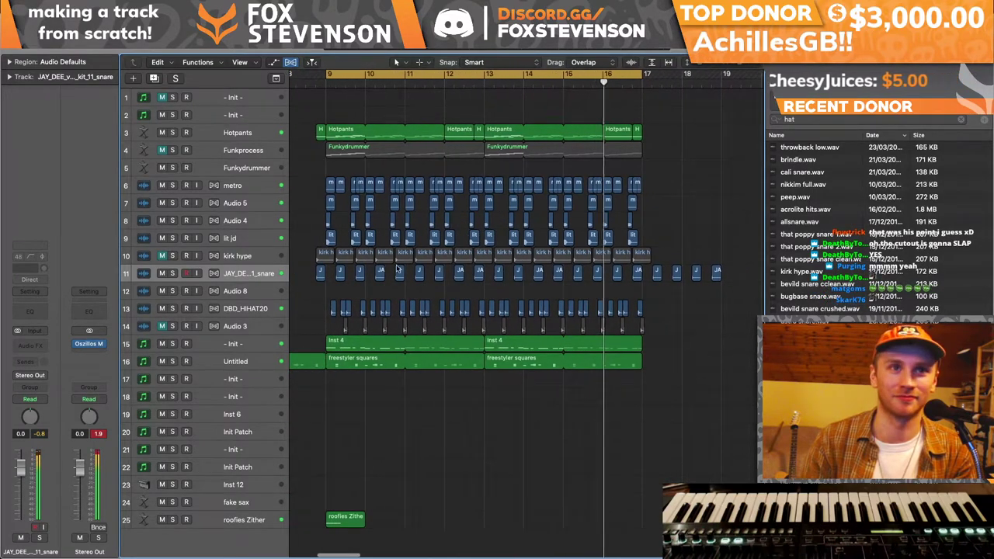
key("shift+i")
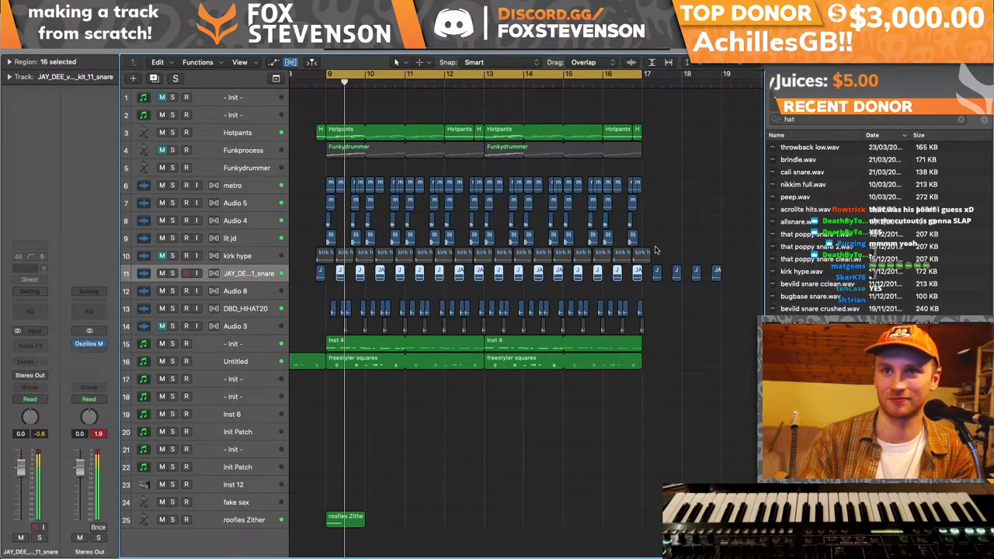
key("Delete")
- Try like that snare2 hits on track 12 in bar 9 and trim the silence before the transient in the audio file editor
left_click_drag(713, 360, 361, 291)
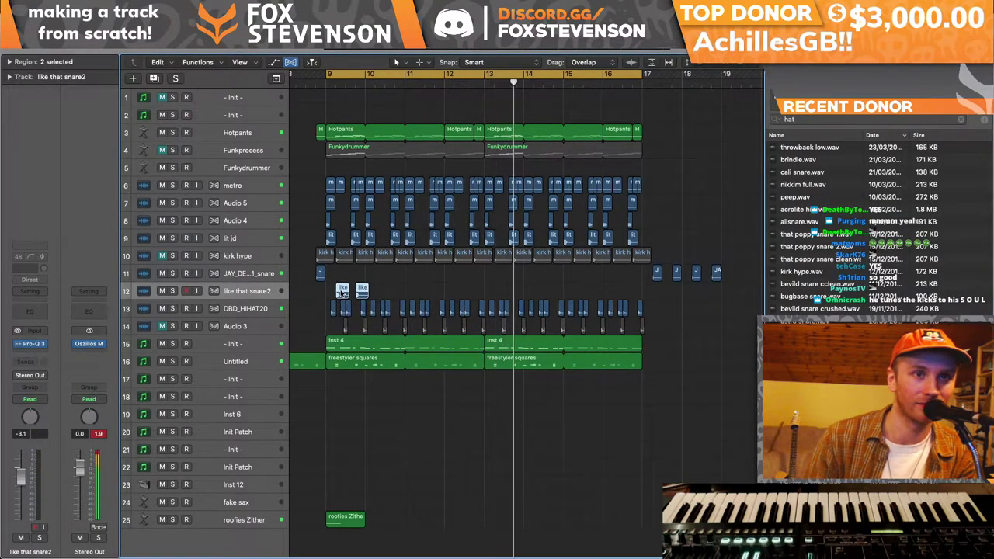
double_click(341, 291)
left_click(423, 198)
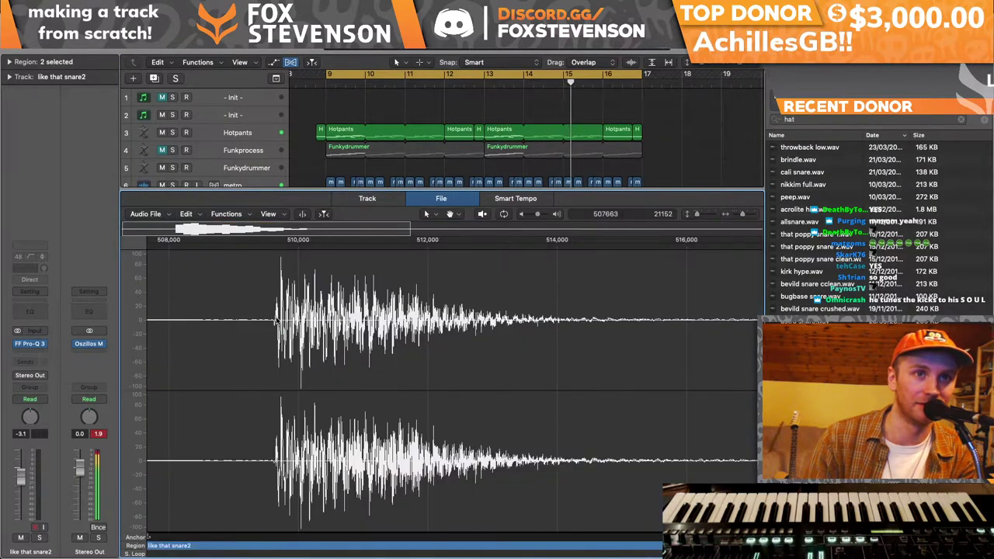
left_click(272, 325)
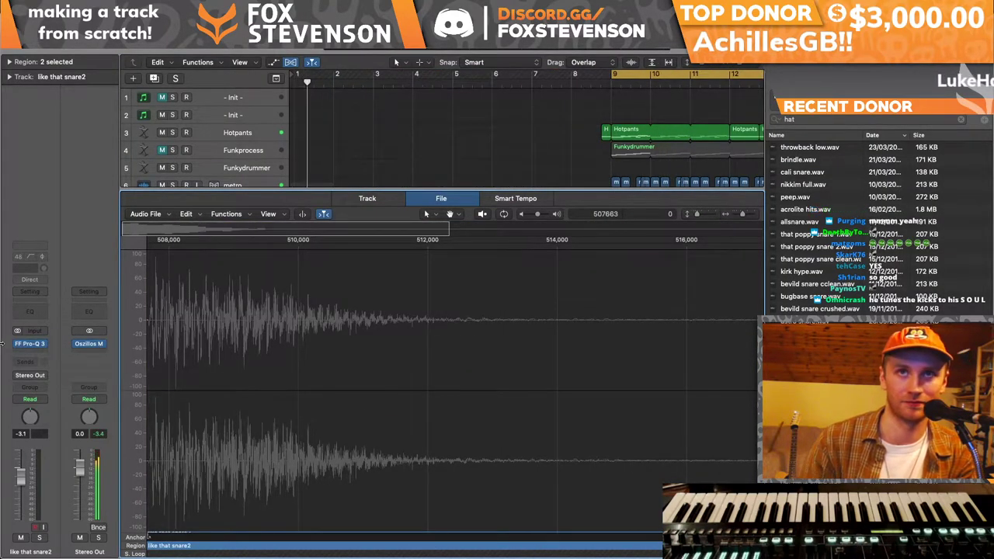
key("x")
key("x")
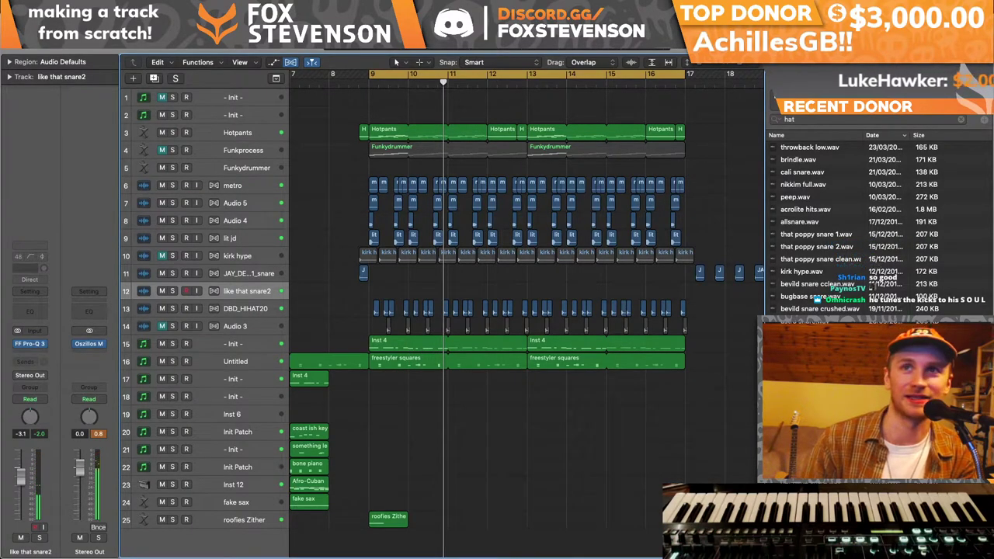
- Switch to Splice, browse the JAY_DEE snares, and place another one on track 11 at about bar 9 beat 2
key("super+Tab")
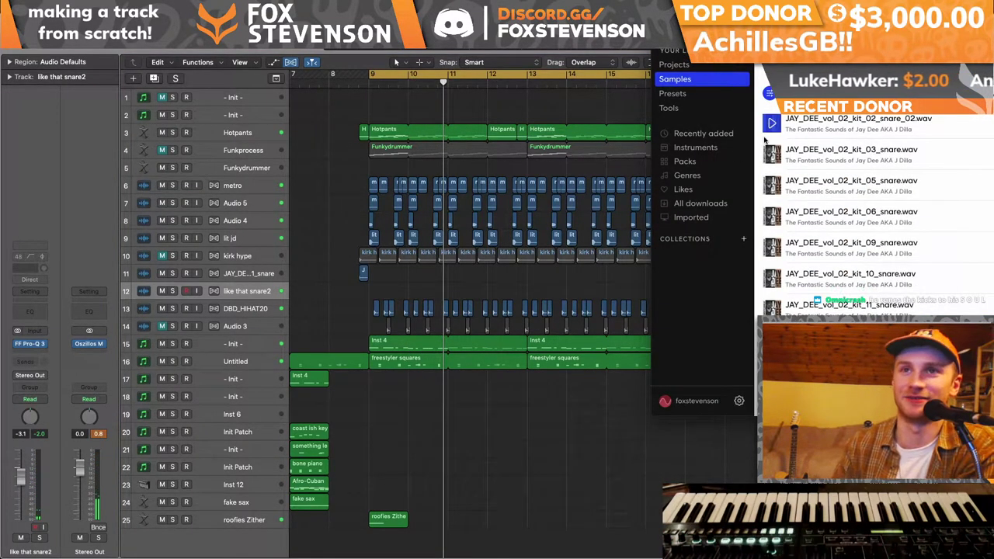
scroll(766, 138, "up", 5)
scroll(769, 289, "down", 2)
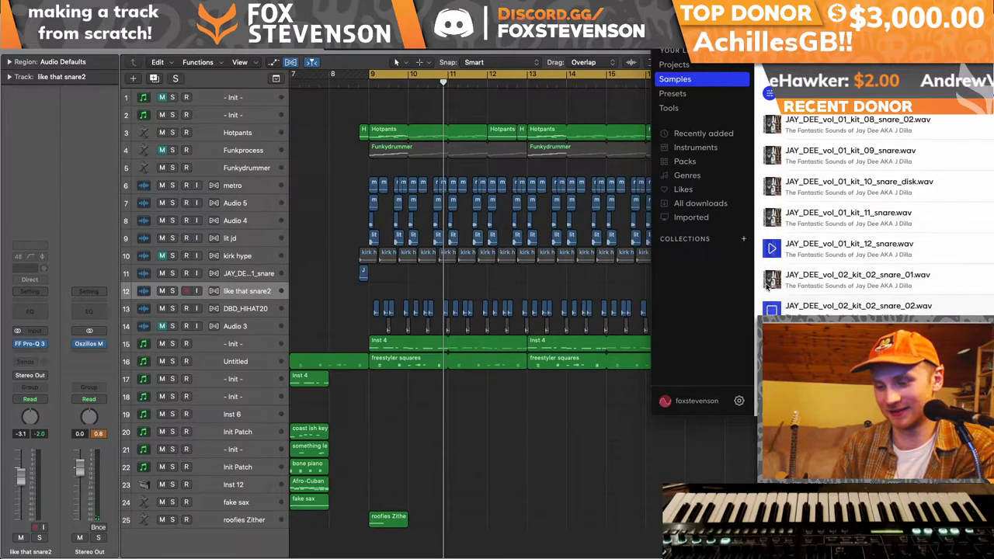
scroll(769, 289, "down", 1)
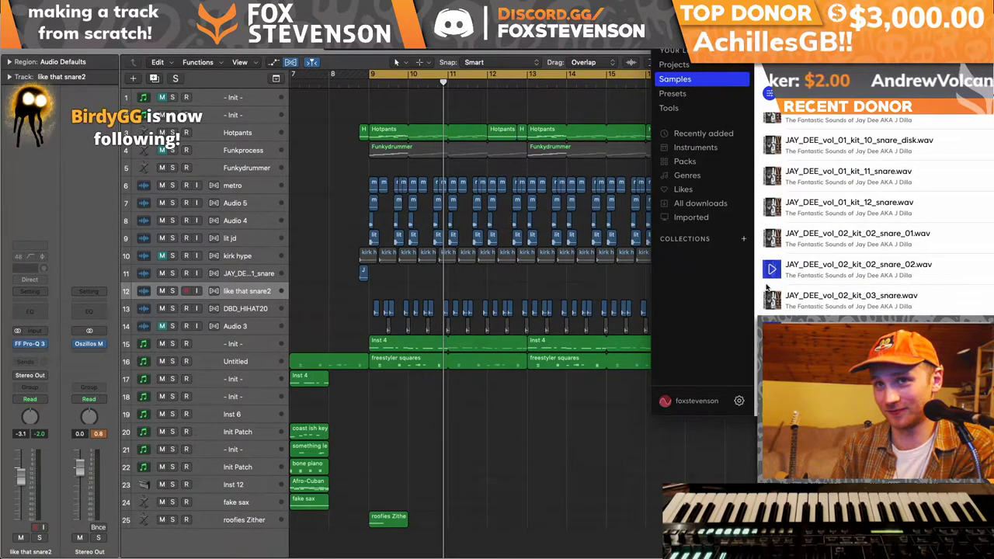
left_click_drag(769, 289, 382, 277)
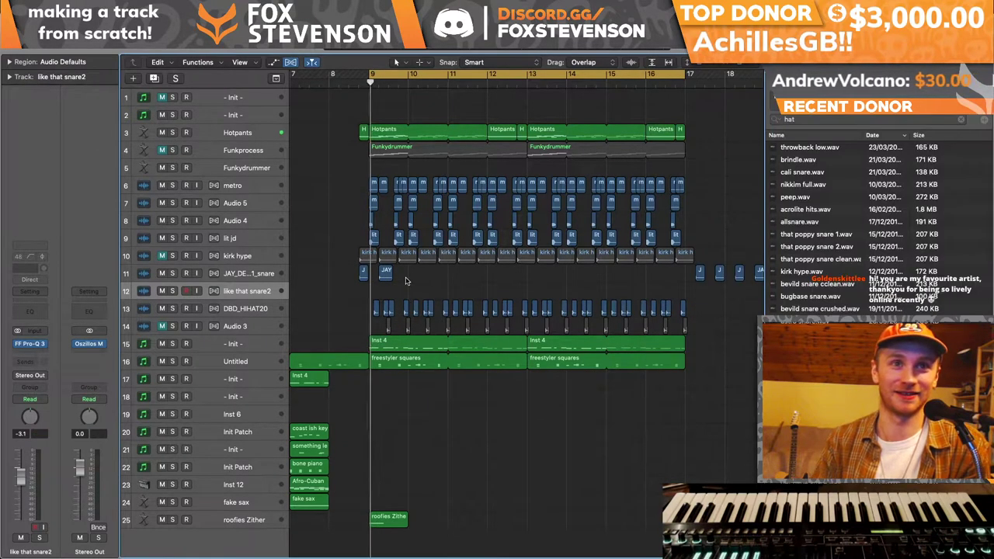
- Play bar 9 and delete the newly placed JAY_DEE snare from track 11
key("space")
key("Delete")
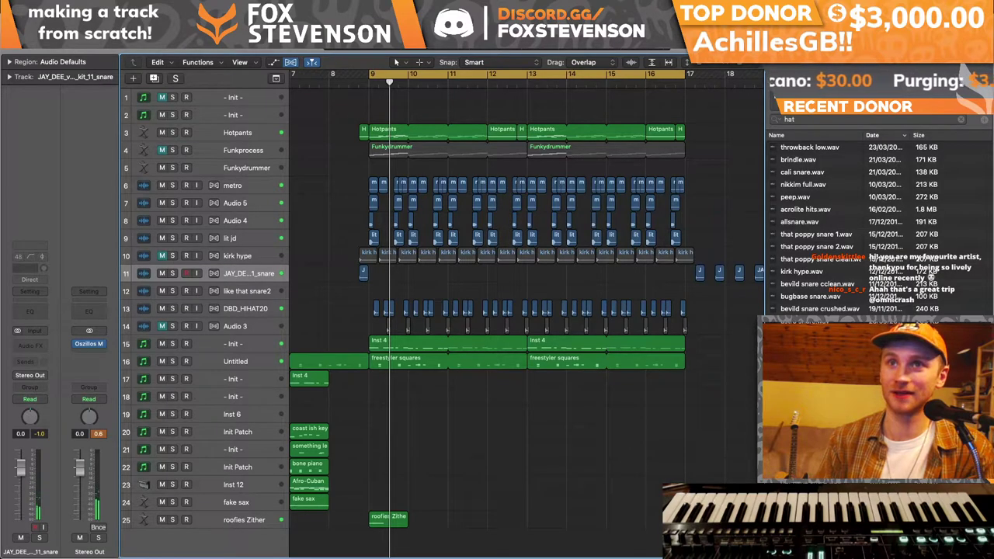
- Try the JAY_DEE kit_09 snare from Splice on track 11 at about bar 9 beat 2, then delete it
left_click(769, 93)
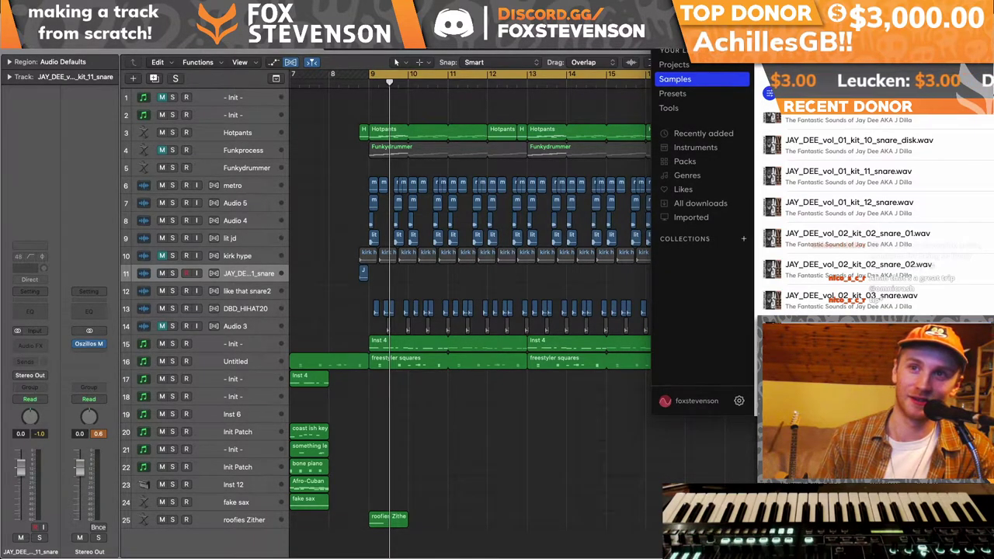
left_click_drag(399, 262, 382, 273)
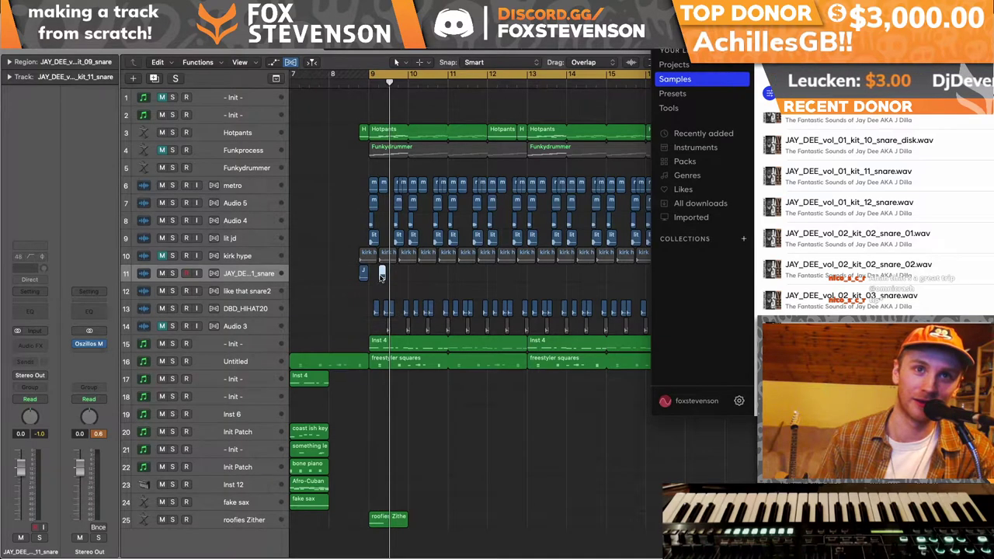
left_click(414, 278)
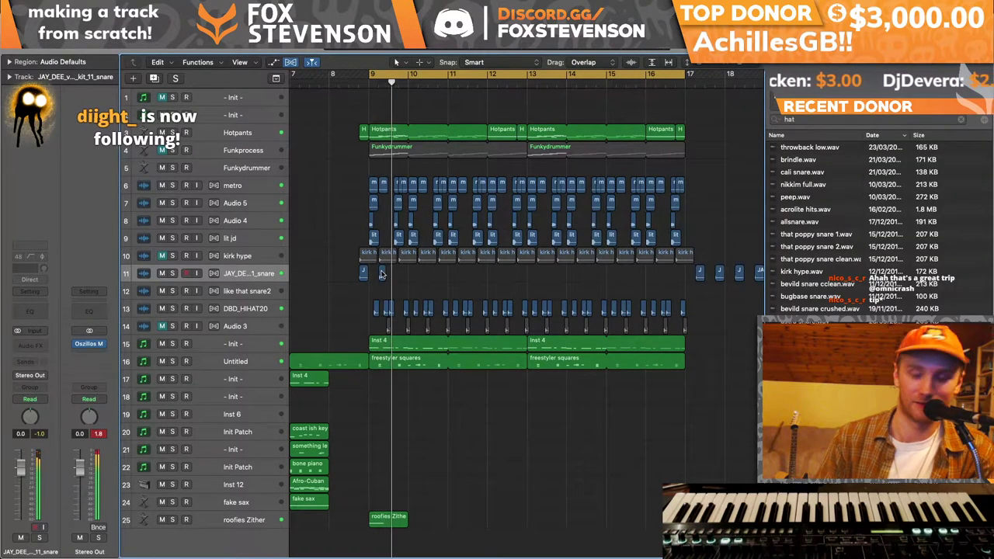
key("Delete")
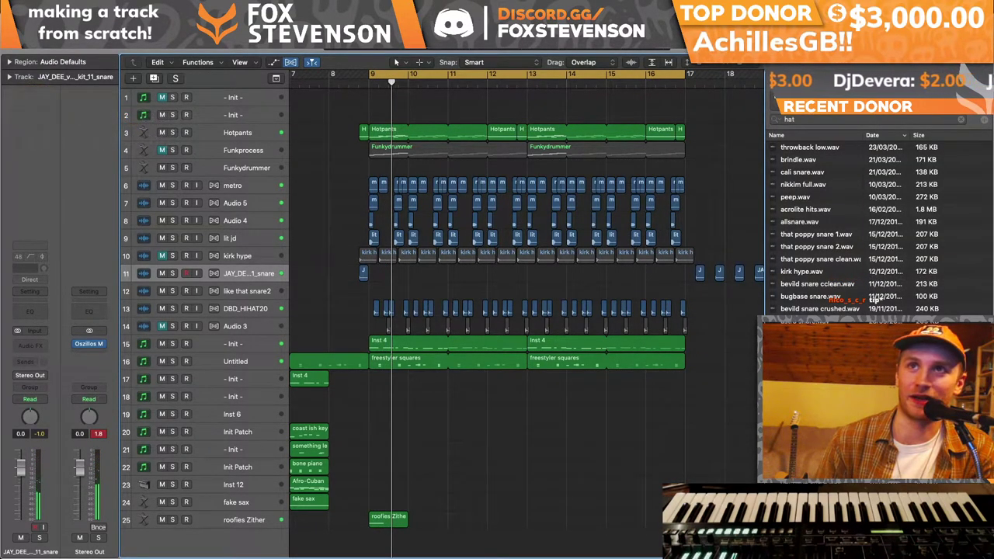
- Switch to Splice, place the LSSFHH_I_Tried snare on track 11 at bar 9 beat 2, and repeat it on beats 2 and 4 through bar 12
key("super+Tab")
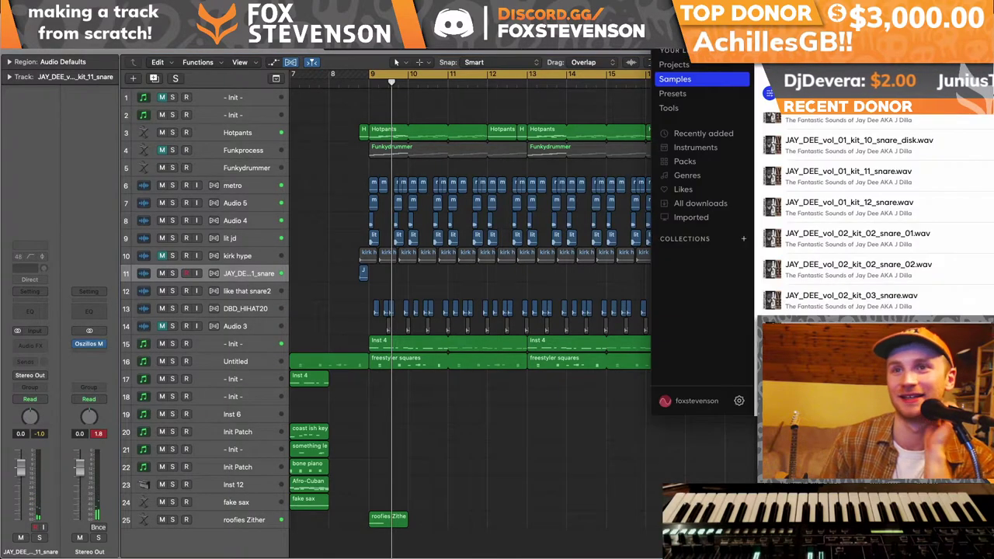
scroll(862, 172, "down", 4)
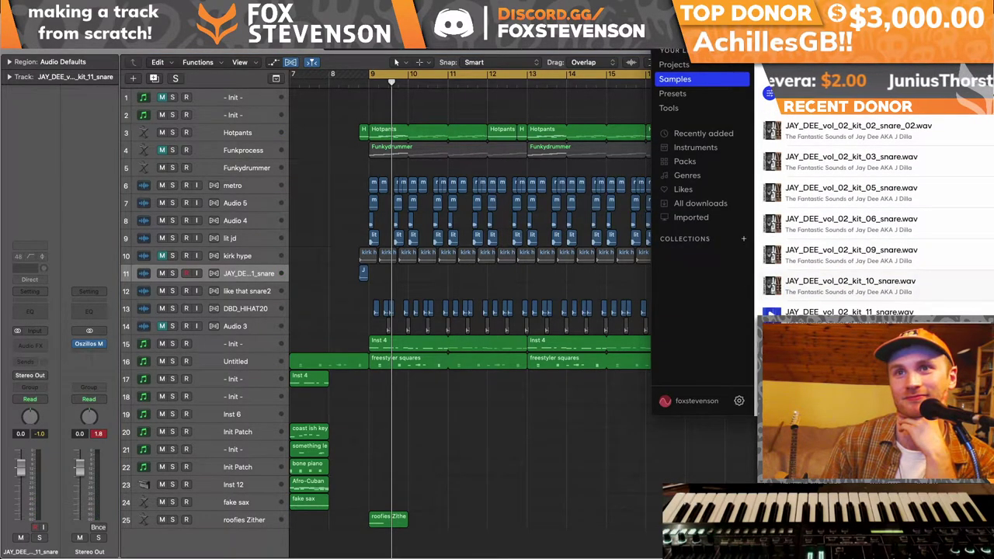
scroll(862, 218, "down", 5)
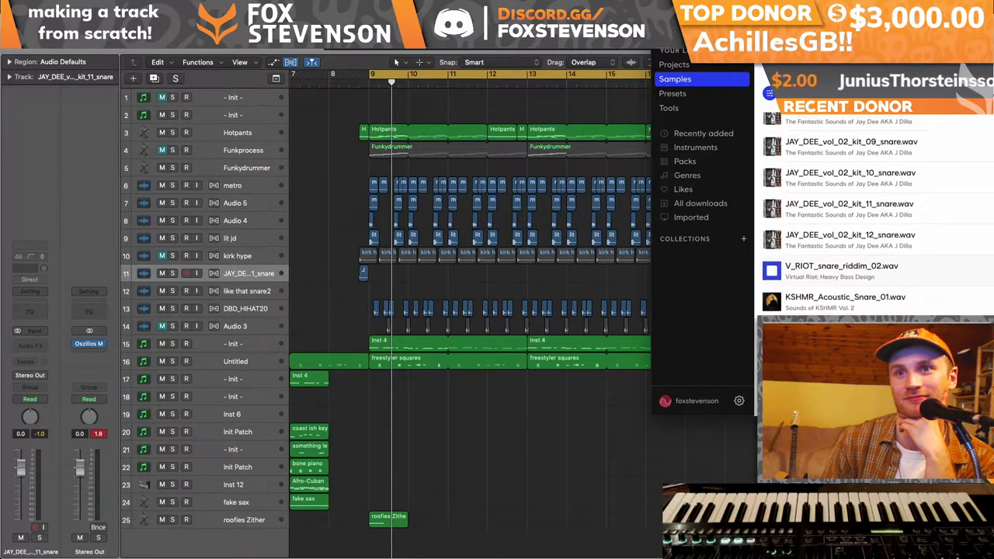
scroll(863, 217, "down", 5)
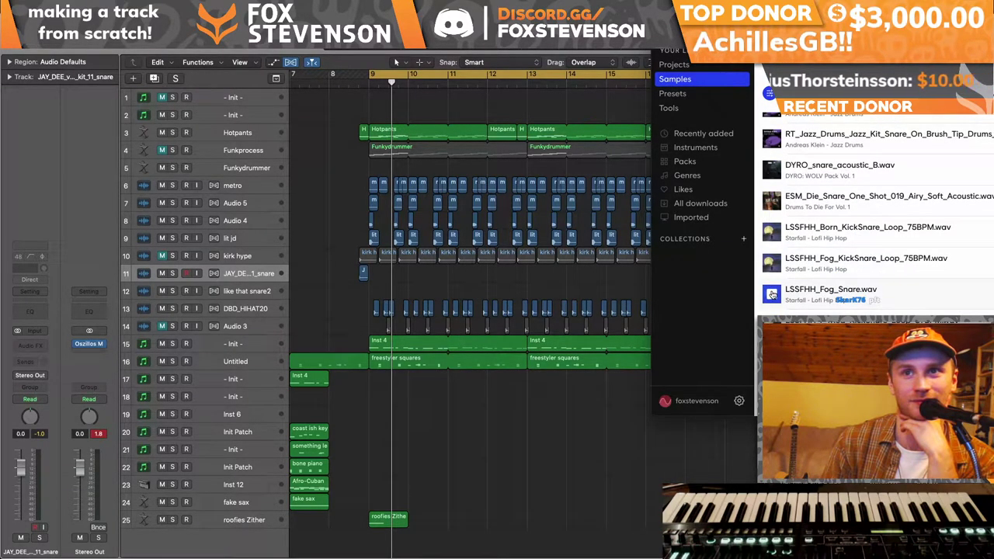
scroll(787, 289, "down", 5)
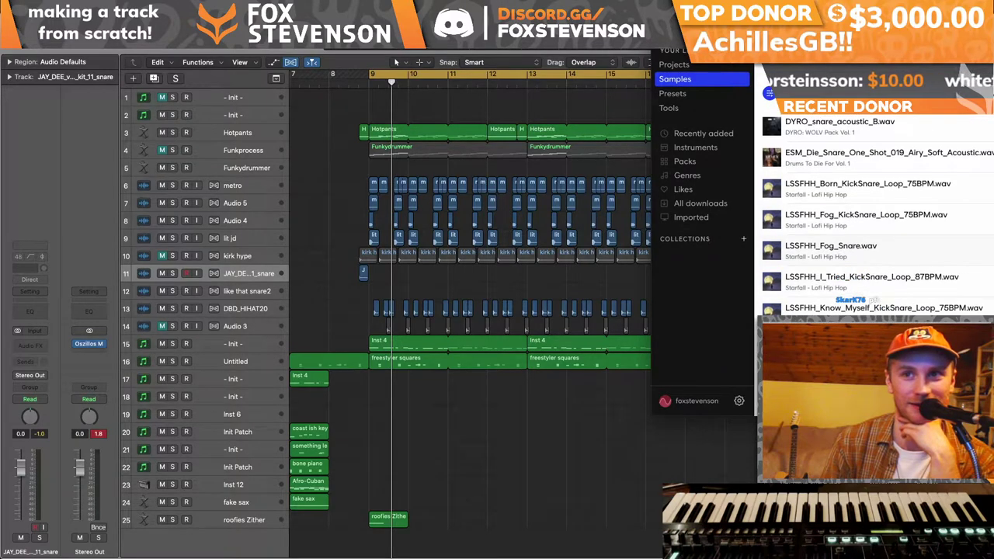
scroll(855, 225, "down", 5)
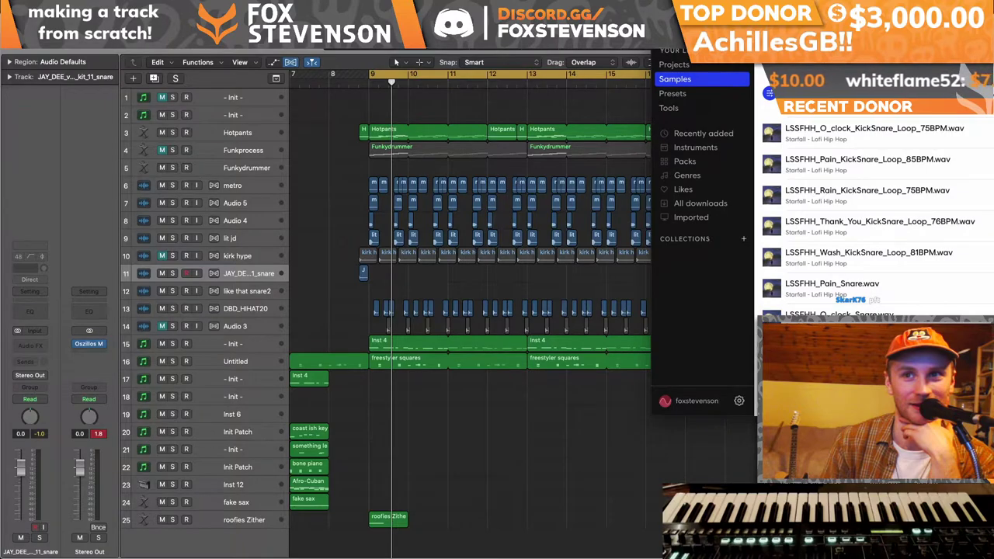
left_click_drag(854, 287, 405, 279)
key("space")
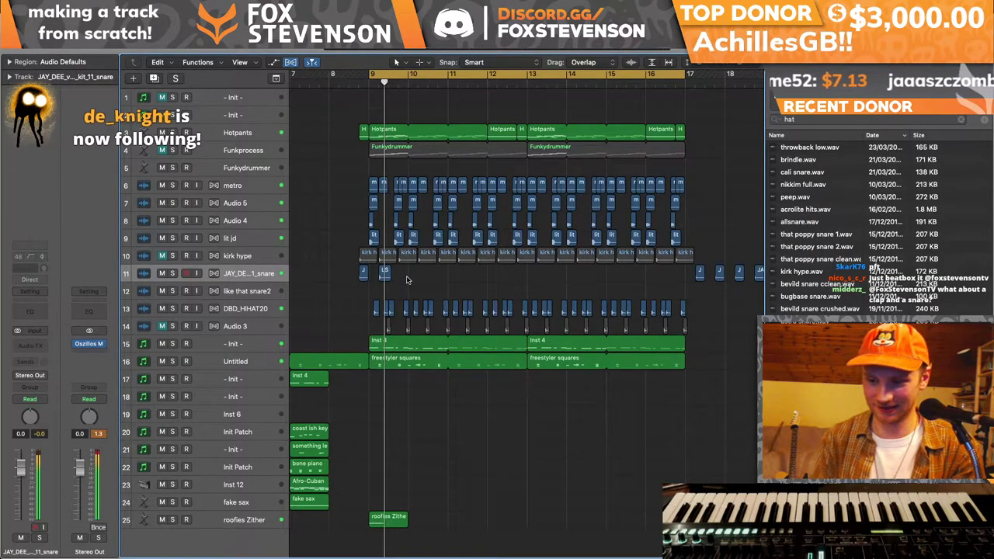
left_click_drag(386, 272, 461, 273)
left_click(386, 271, "shift")
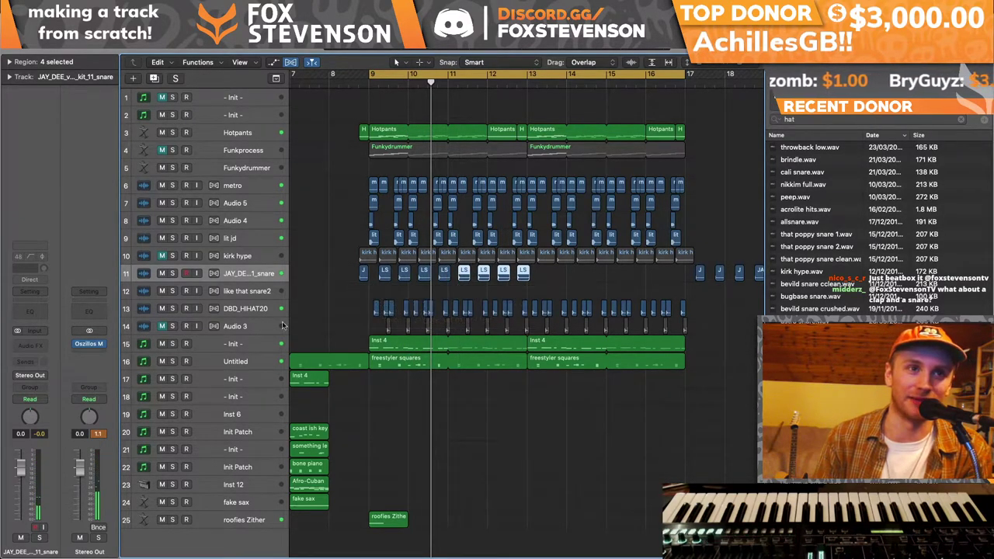
- Duplicate the Serum track 15 and move both Inst 4 regions at bars 9 and 13 onto the new track 16
left_click(223, 343)
key("super+d")
left_click_drag(567, 345, 568, 365)
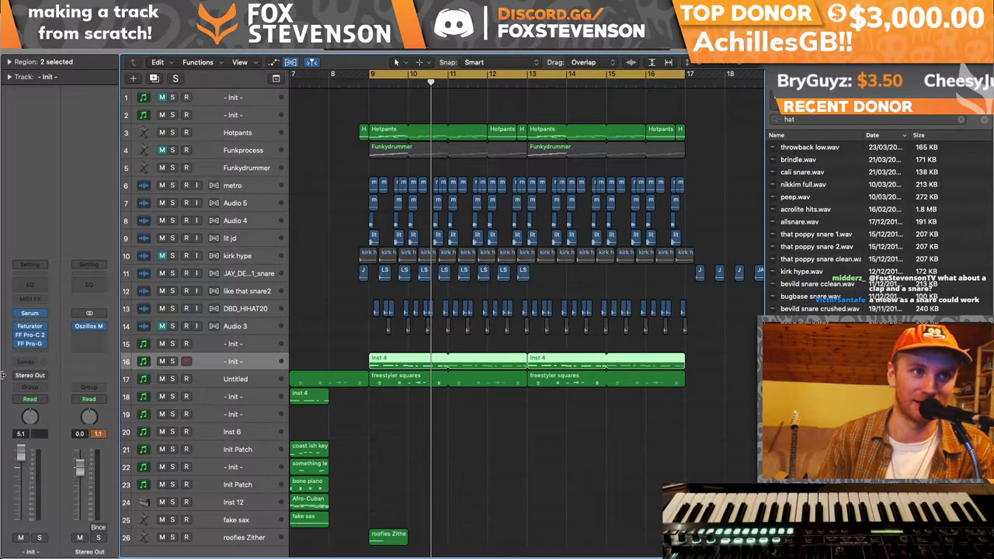
- Route track 16 to Bus 4 with its FF Pro-G moved onto the bus channel, and play the track soloed
left_click(29, 375)
mouse_move(44, 423)
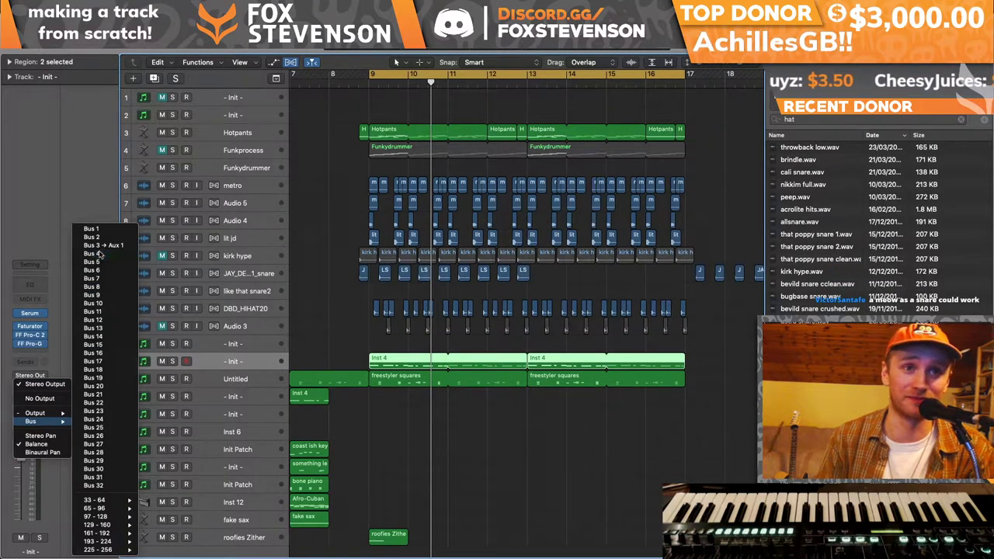
left_click(99, 254)
left_click(173, 361)
key("space")
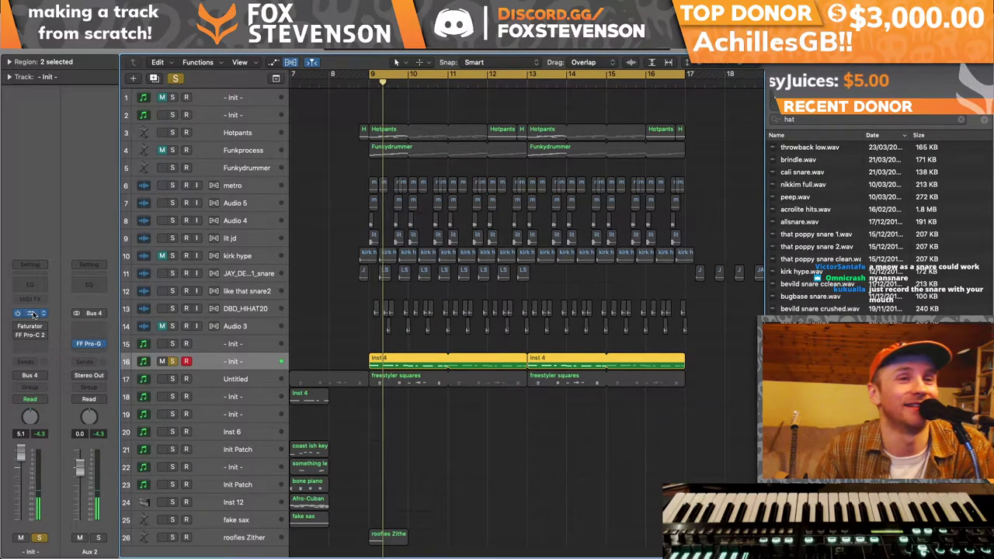
- In track 16's Serum, turn off oscillator A and set oscillator B's warp mode to Off
key("v")
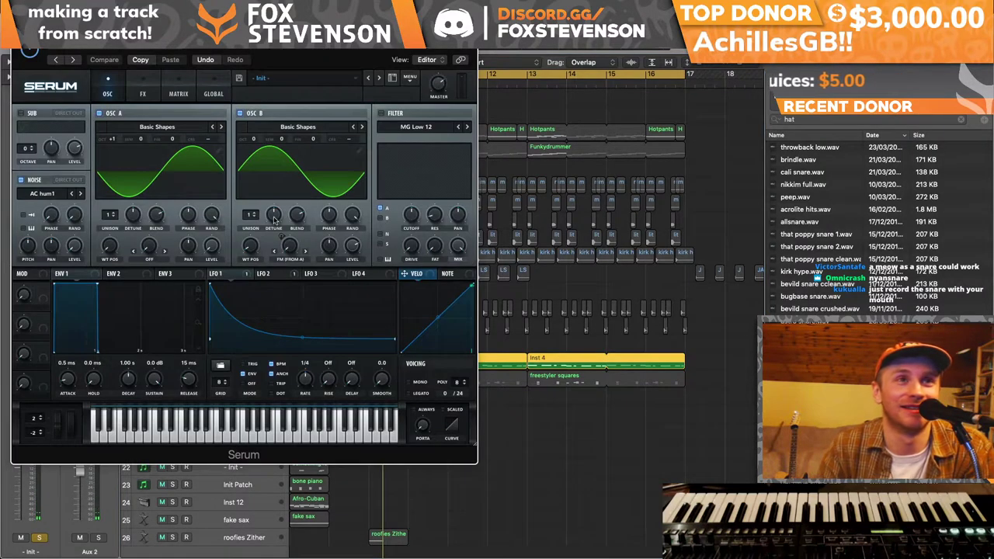
left_click(100, 114)
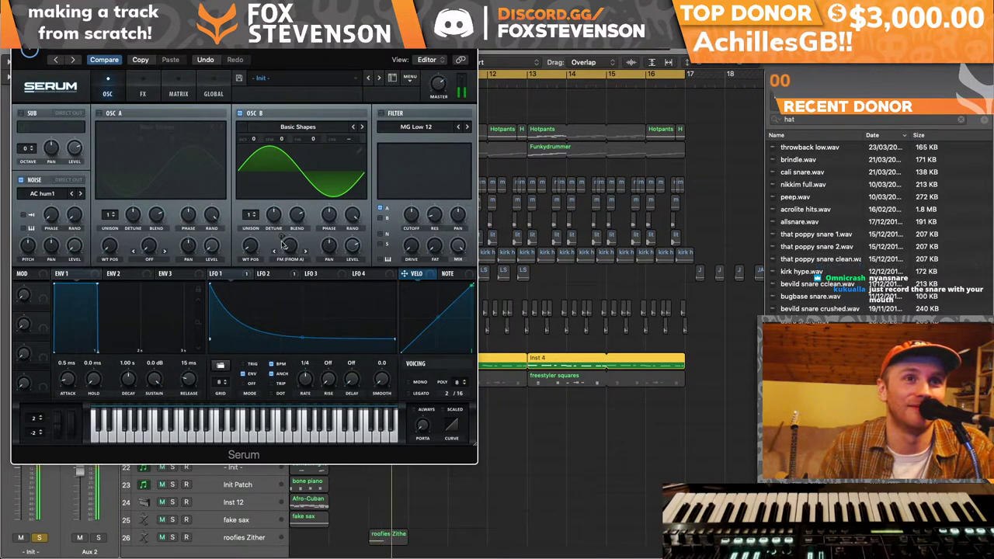
left_click(289, 258)
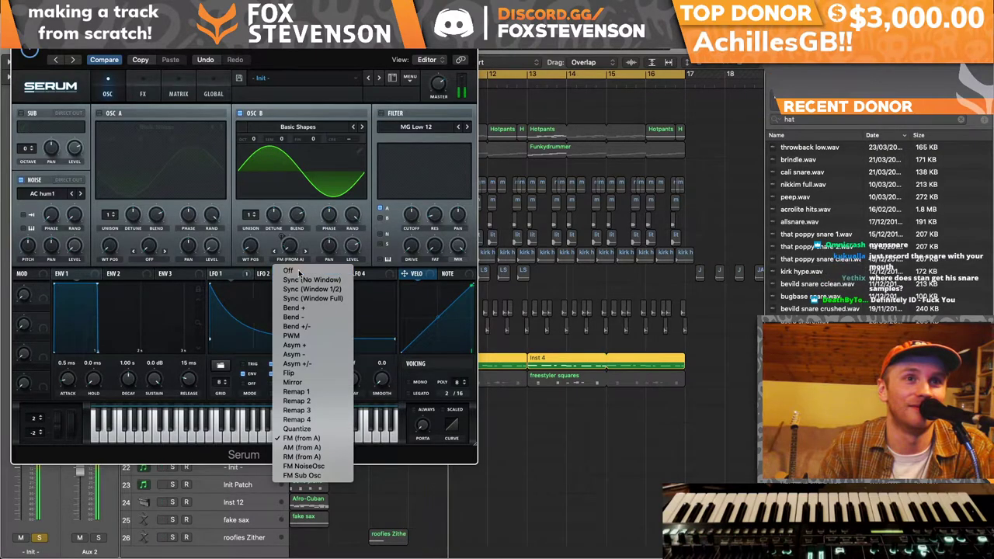
left_click(299, 271)
right_click(293, 257)
left_click(289, 259)
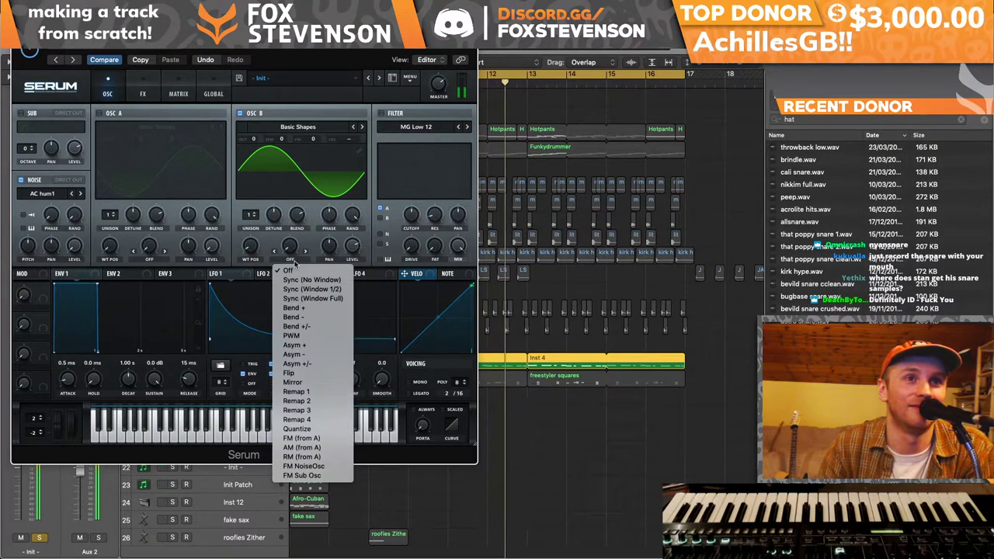
left_click(289, 258)
left_click_drag(289, 259, 307, 247)
left_click(30, 48)
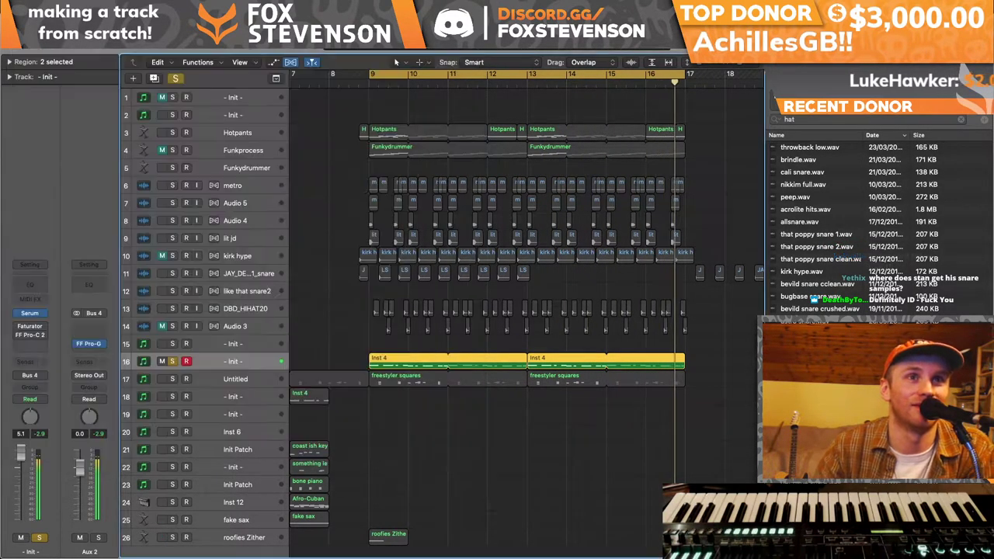
- Unsolo track 16, play the arrangement from the start, and check the track's Serum effects page
key("Return")
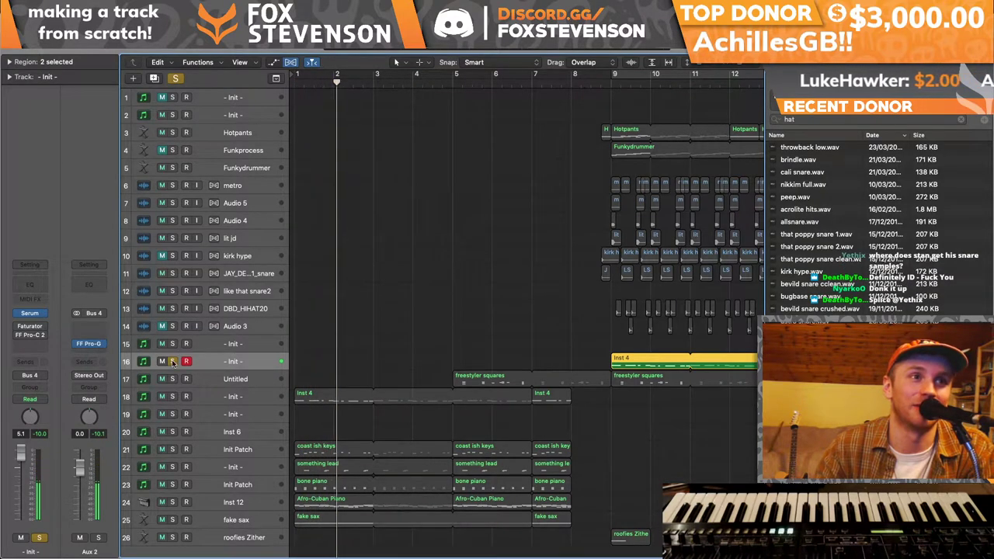
left_click(172, 362)
left_click(143, 362)
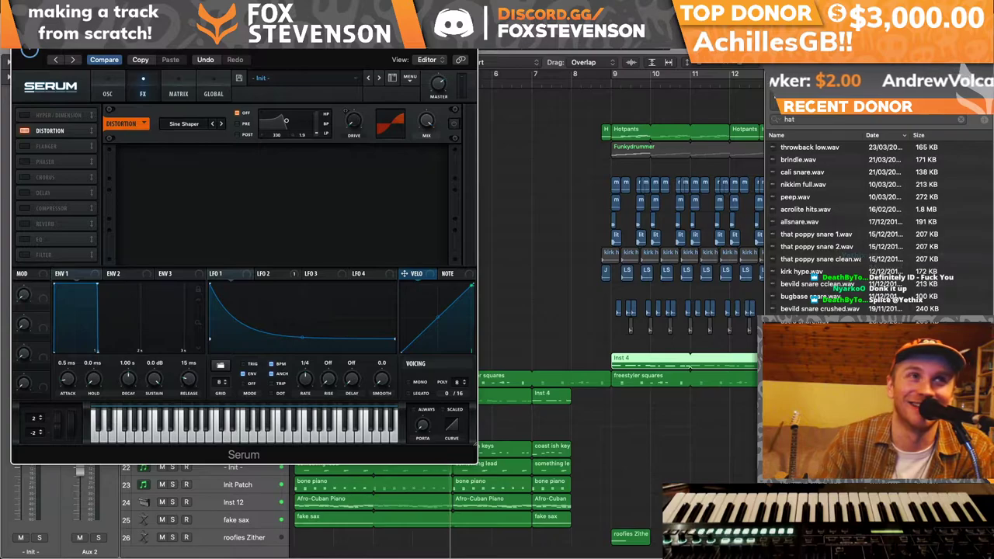
left_click(29, 48)
- Inspect the EXS24 sampler on the Hotpants track while the arrangement plays
left_click(233, 132)
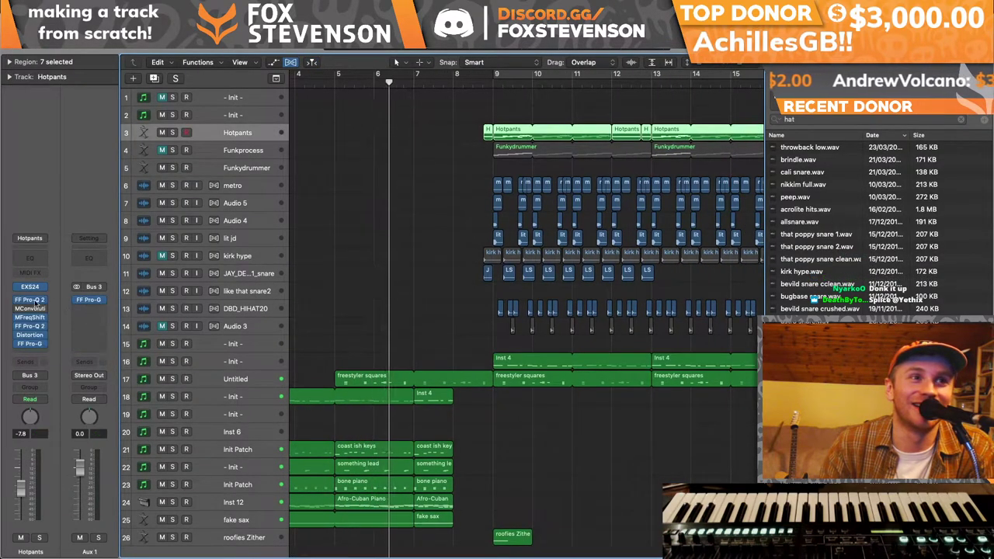
left_click(29, 287)
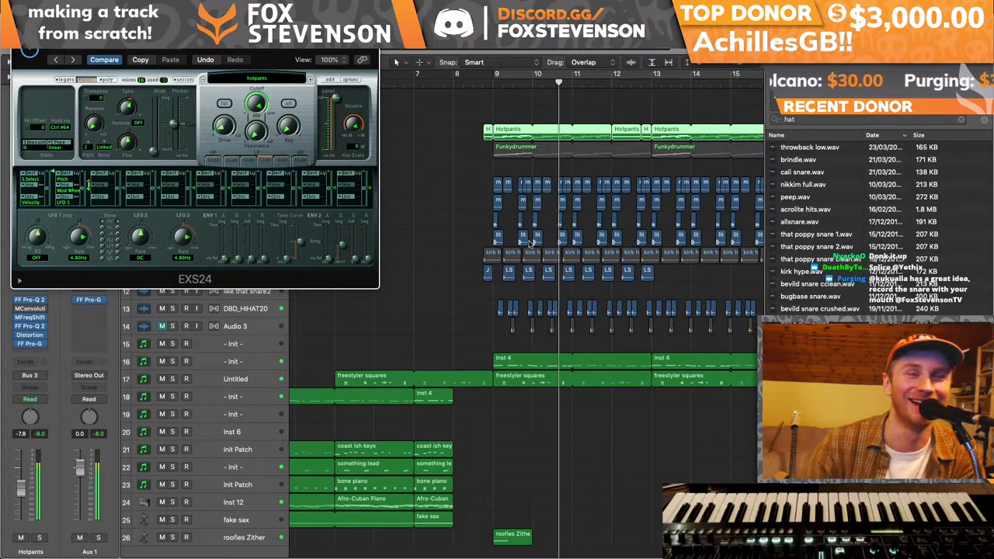
left_click(29, 51)
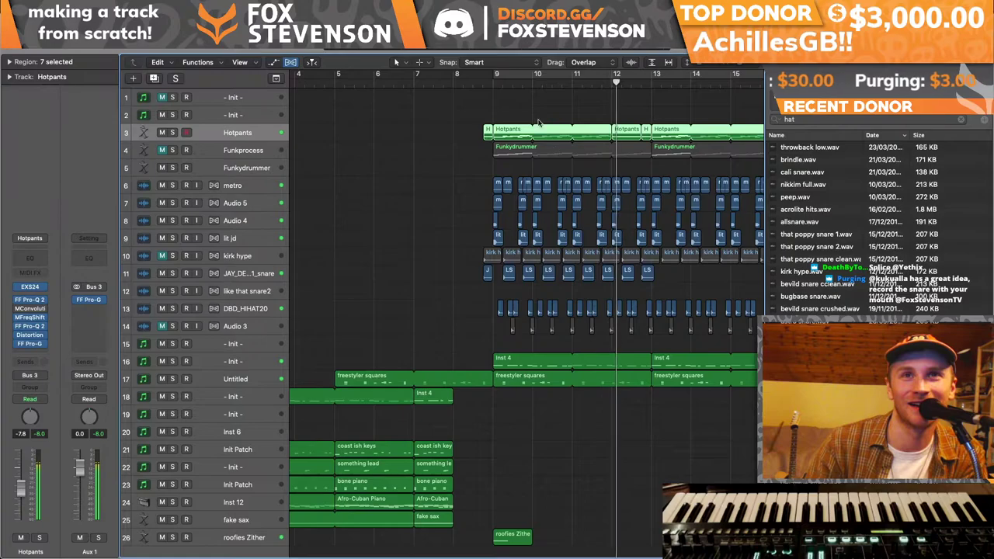
- Set the cycle range to bars 9 to 17 and move the eight LSSFHH snare hits from track 11 to the like that snare2 track
left_click_drag(518, 81, 707, 76)
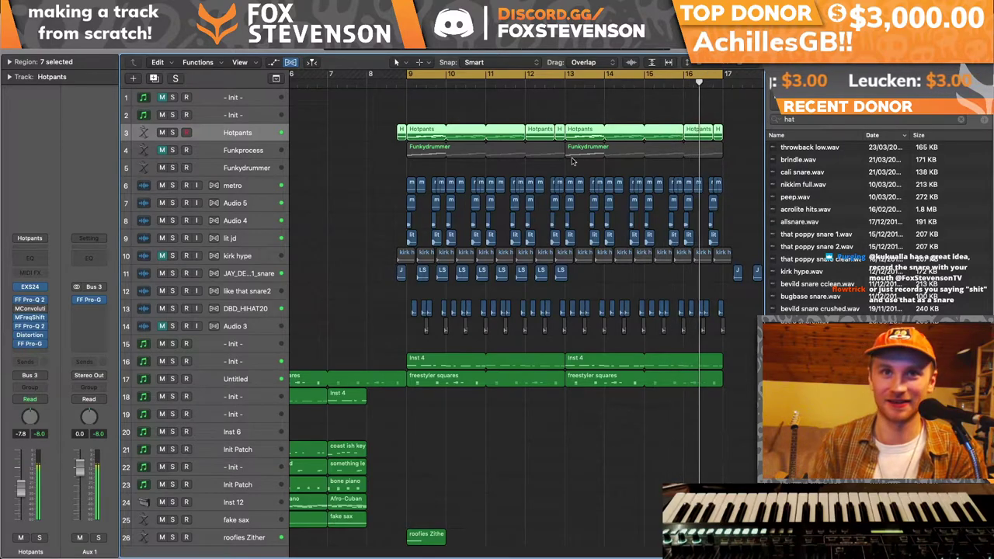
left_click(420, 273, "shift")
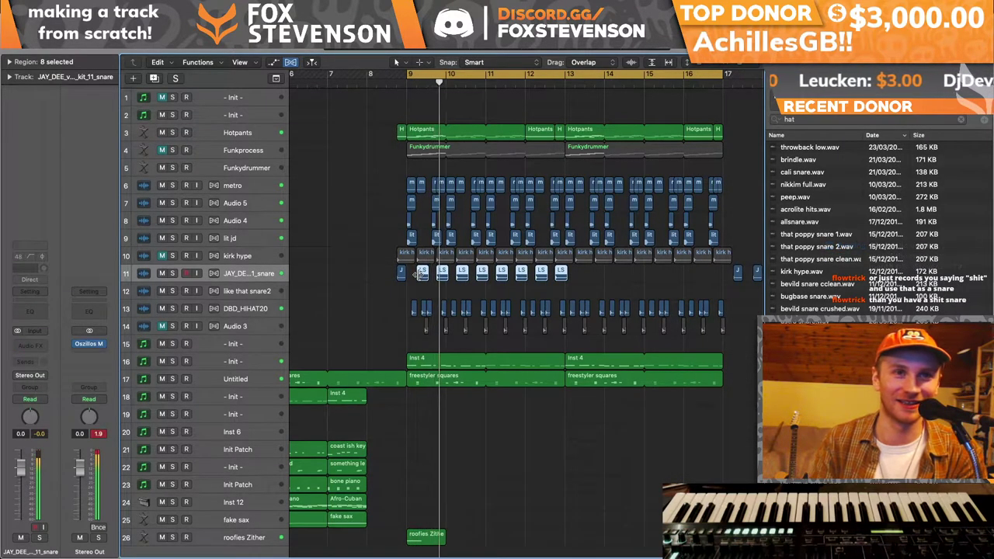
left_click_drag(420, 275, 417, 289)
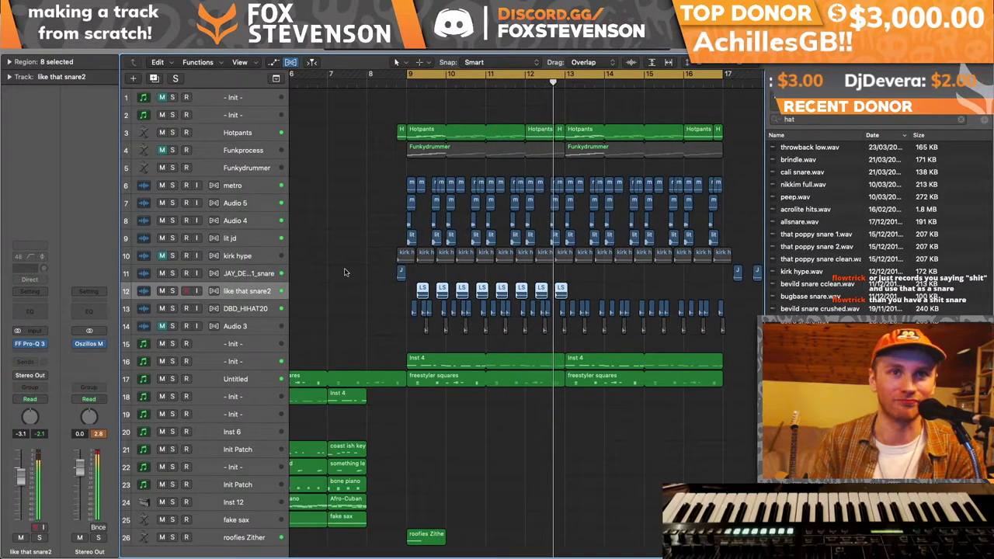
left_click(227, 309)
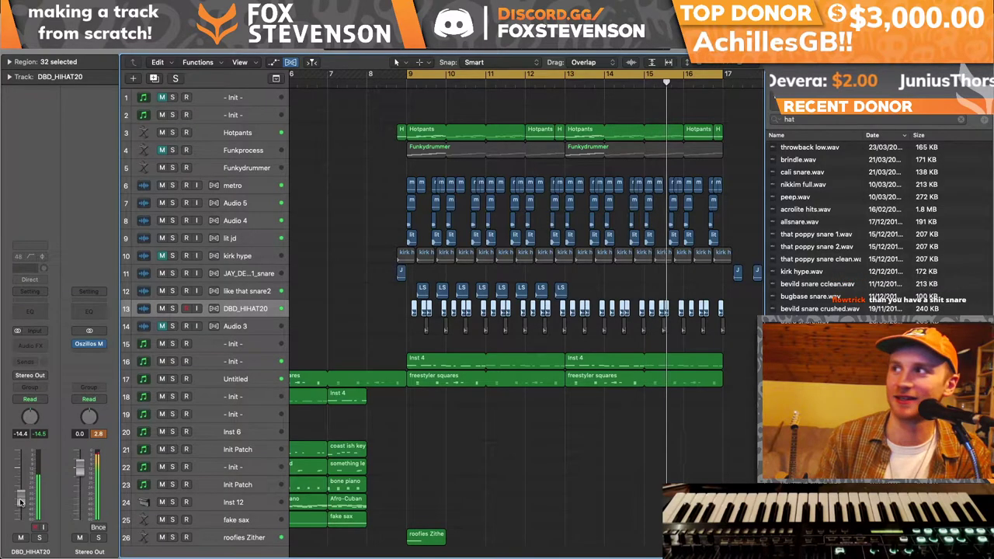
- Set the like that snare2 track's flex mode to Speed (FX) and shorten its LSSFHH snare hits slightly, playing the result
left_click_drag(541, 293, 397, 292)
key("super+Right")
key("super+Right")
key("super+Right")
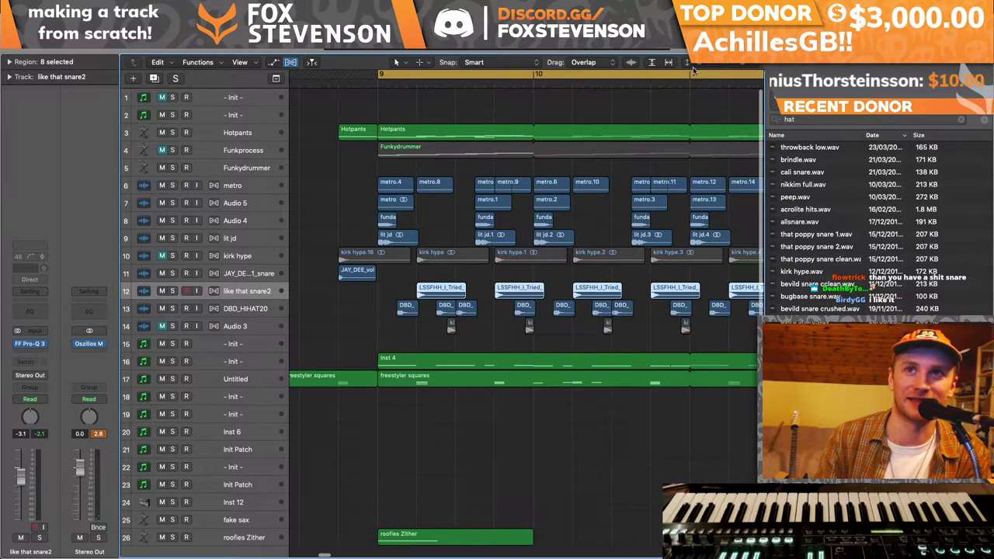
key("super+Down")
key("super+Down")
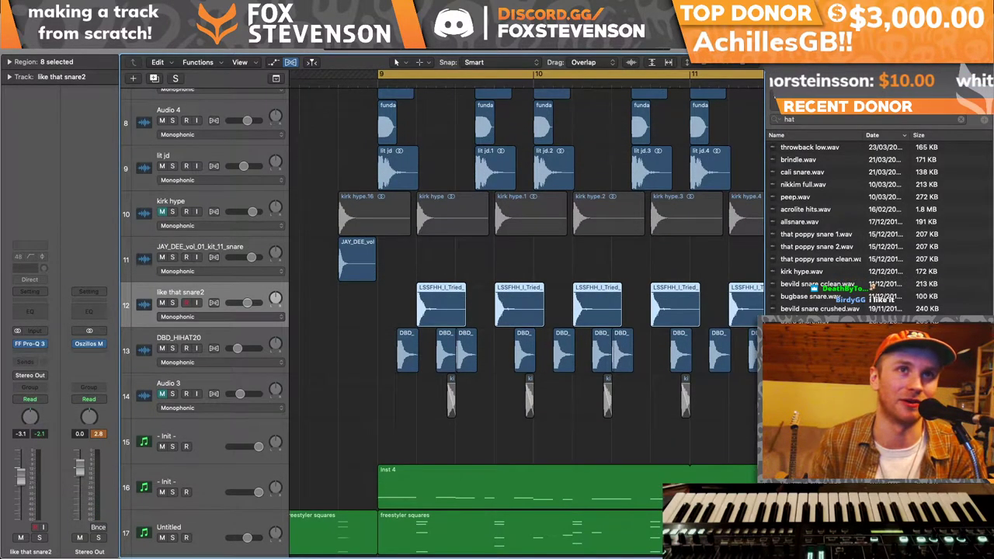
left_click(204, 317)
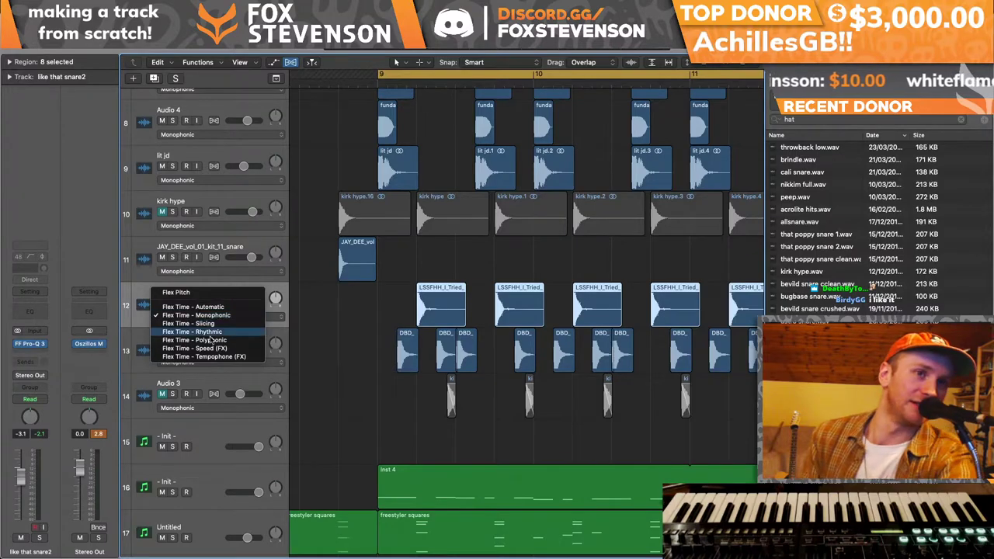
left_click(196, 348)
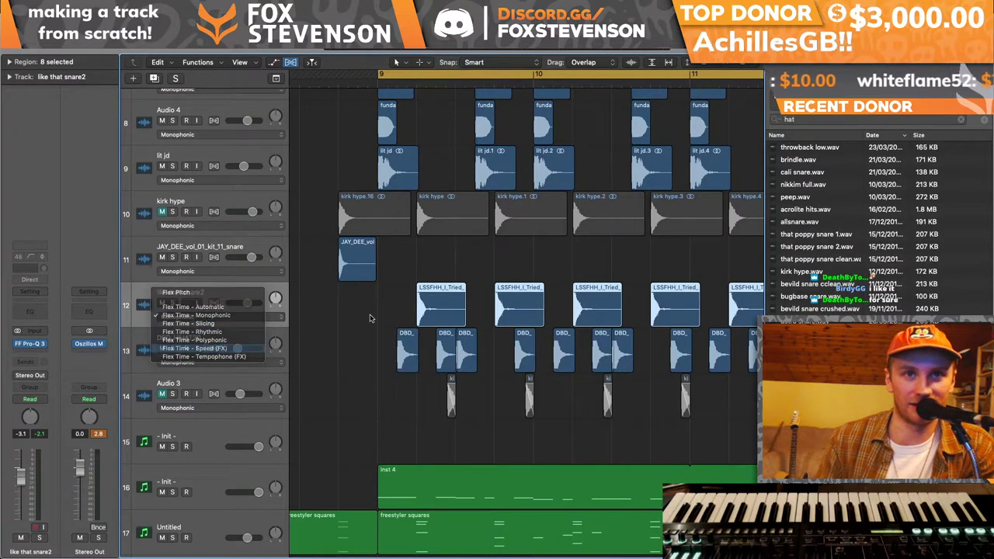
left_click_drag(468, 288, 457, 289)
key("space")
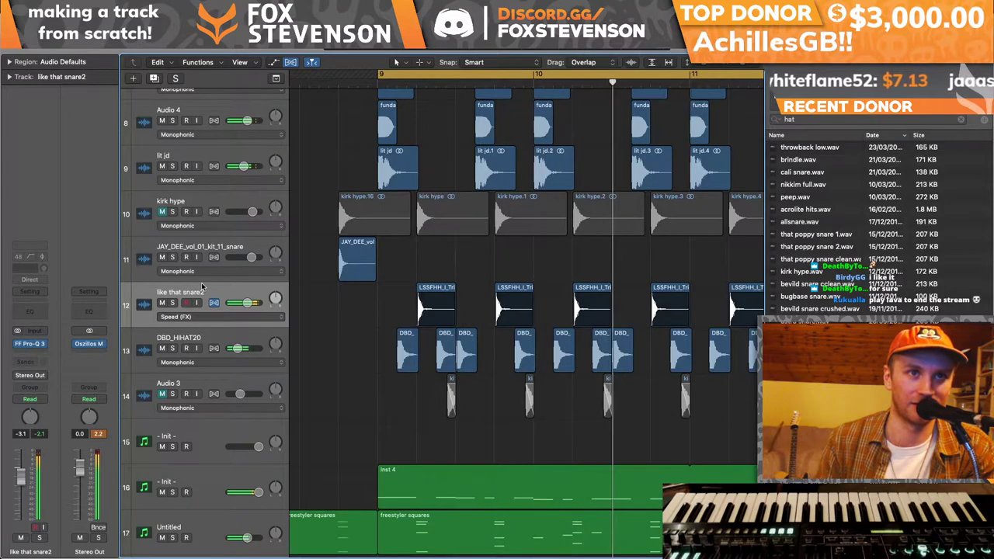
- Fine-tune the snare hit edge on the like that snare2 track and copy the eight LSSFHH snare hits across bars 13 to 17
left_click_drag(454, 289, 458, 292)
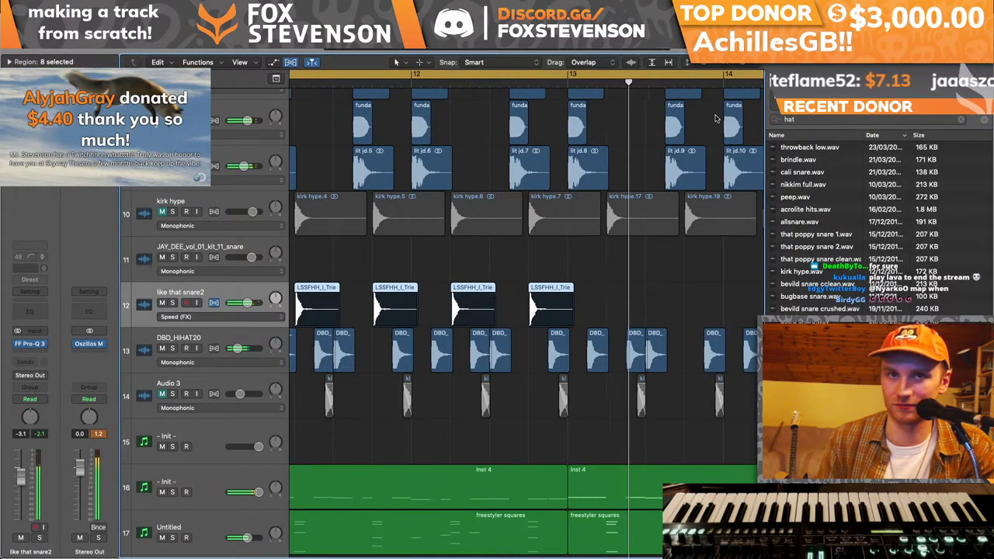
left_click(738, 66)
left_click(738, 65)
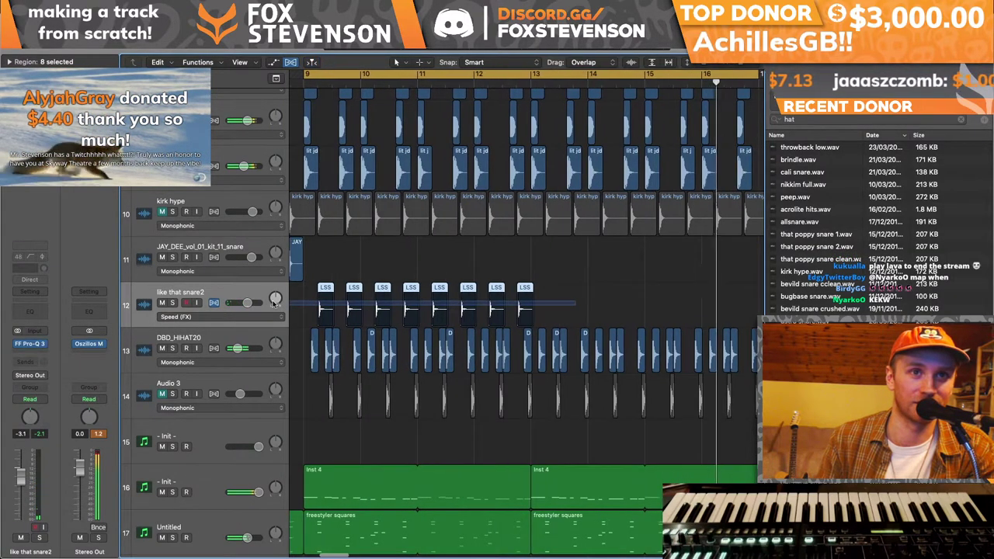
left_click_drag(326, 288, 556, 306)
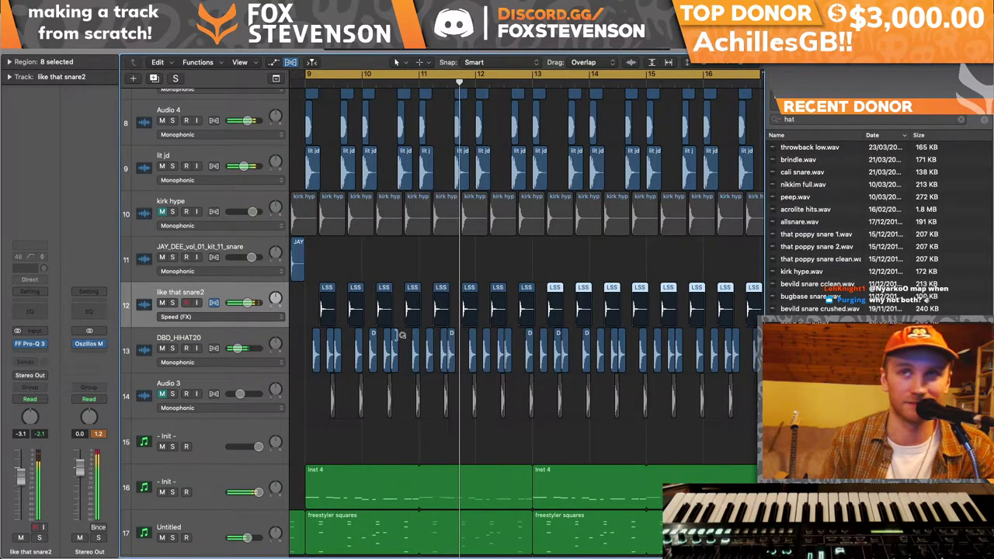
- Select all 16 LSSFHH snare hits, shorten them together, and show their region parameters
key("shift+s")
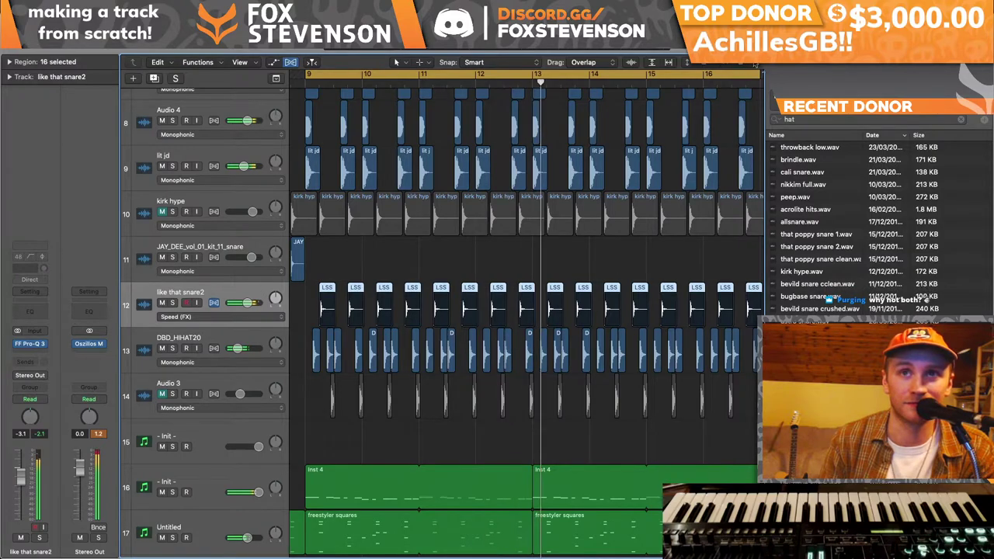
scroll(602, 216, "up", 5)
left_click_drag(497, 320, 447, 320)
left_click(10, 62)
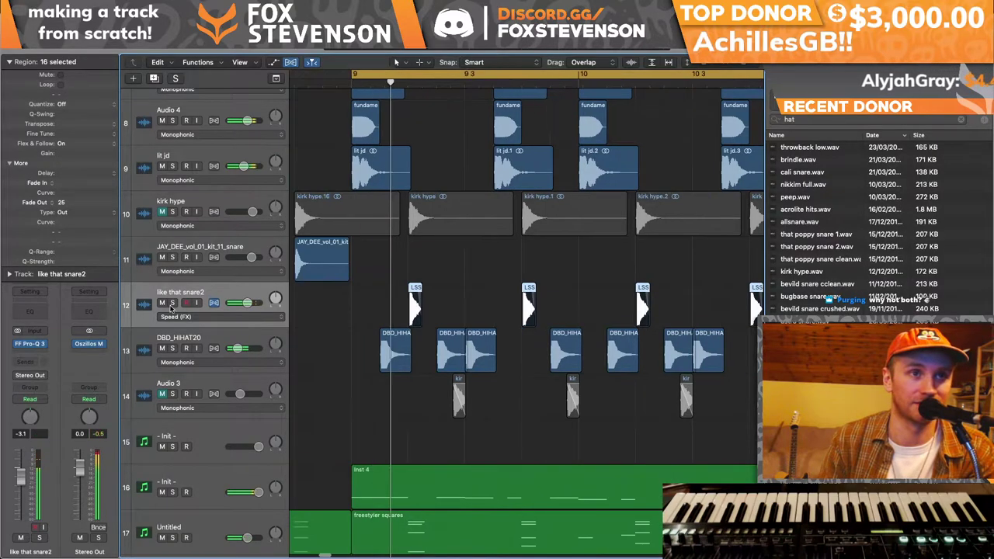
- Solo the like that snare2 track and add a Distortion plug-in after its FF Pro-Q 3
key("s")
left_click(43, 350)
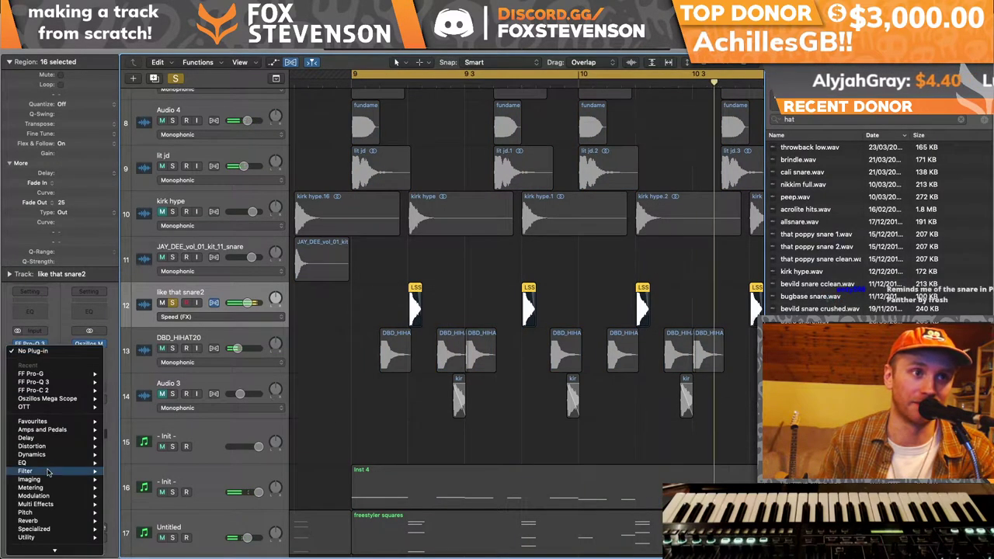
mouse_move(70, 446)
left_click(128, 462)
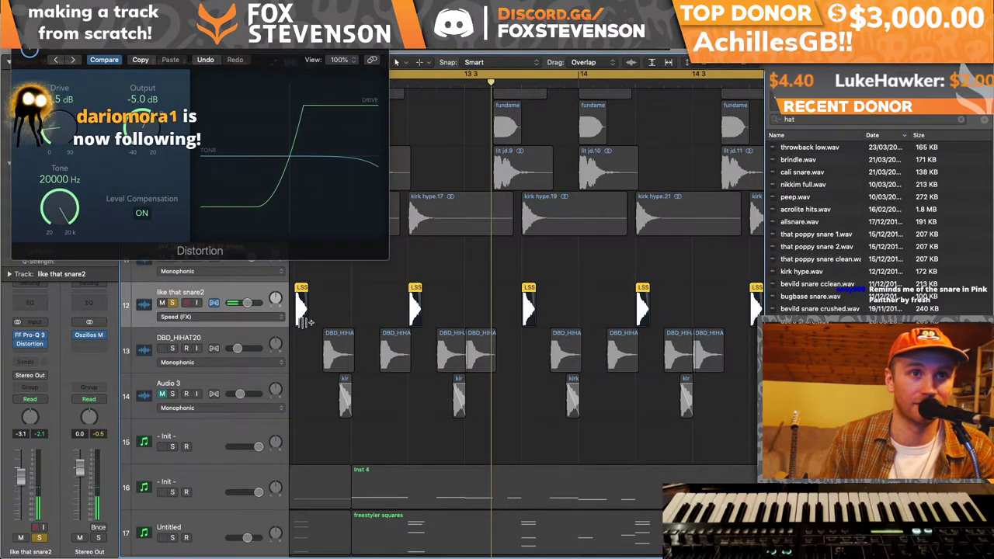
- Trim the 16 snare hits a little shorter and adjust the Distortion drive on the like that snare2 track
left_click_drag(305, 321, 302, 321)
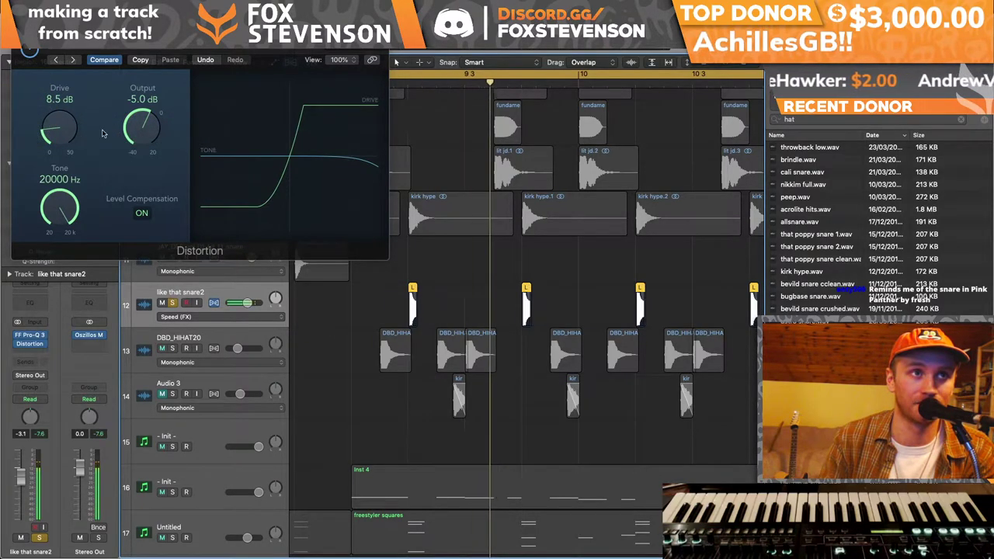
left_click_drag(66, 131, 69, 118)
key("super+w")
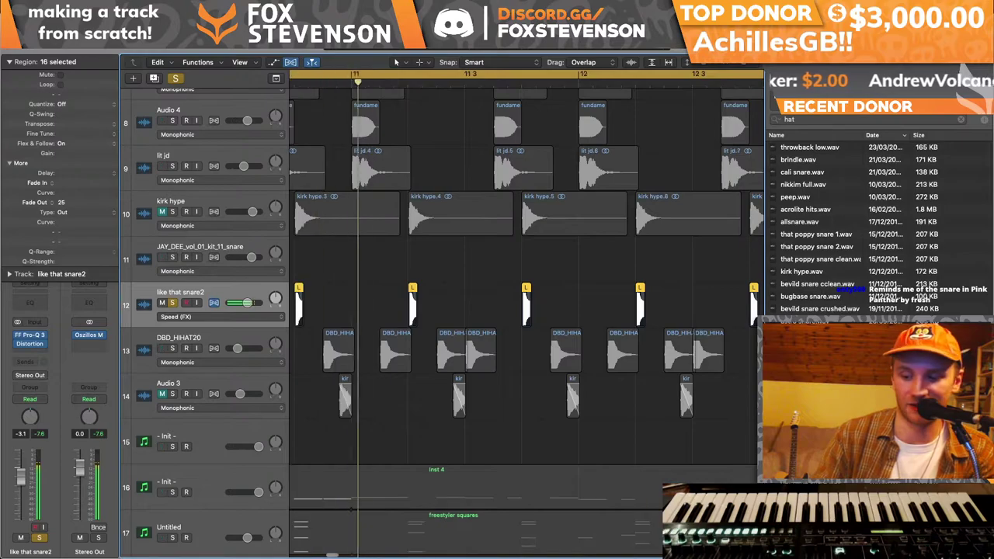
- Check the mixer and examine the soloed snare's waveform in the stereo output's Oszillos Mega Scope
key("x")
key("x")
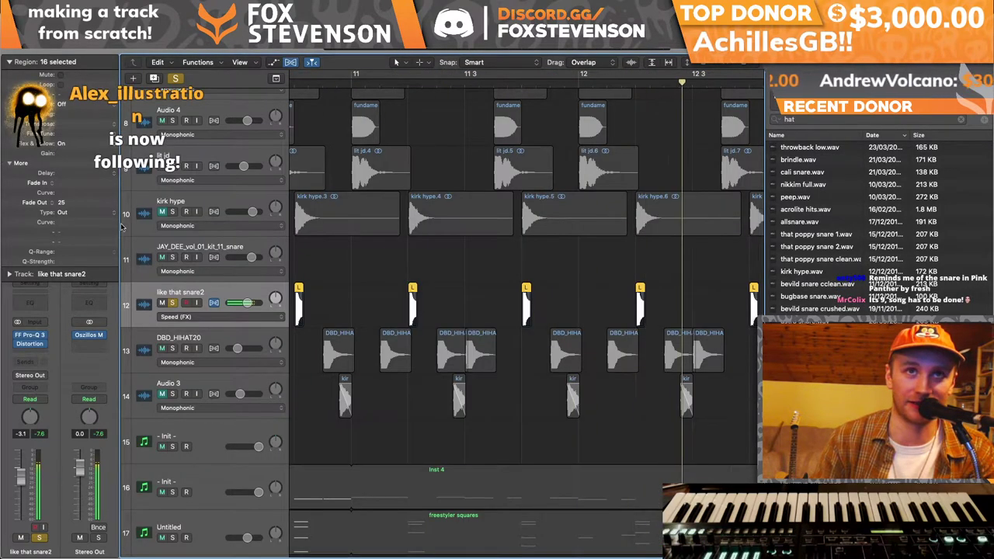
left_click(90, 339)
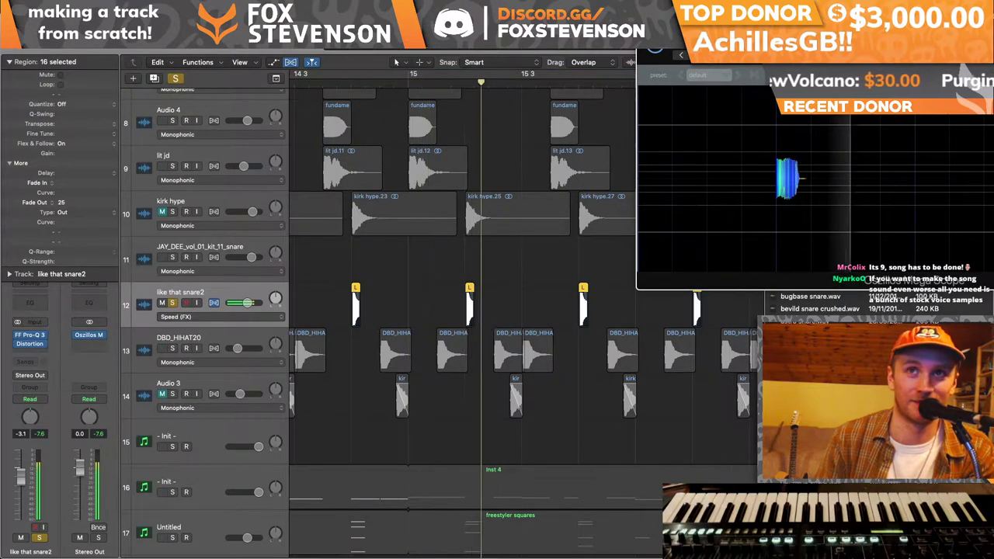
key("super+w")
- Unsolo the like that snare2 track and play the arrangement from the start
key("Return")
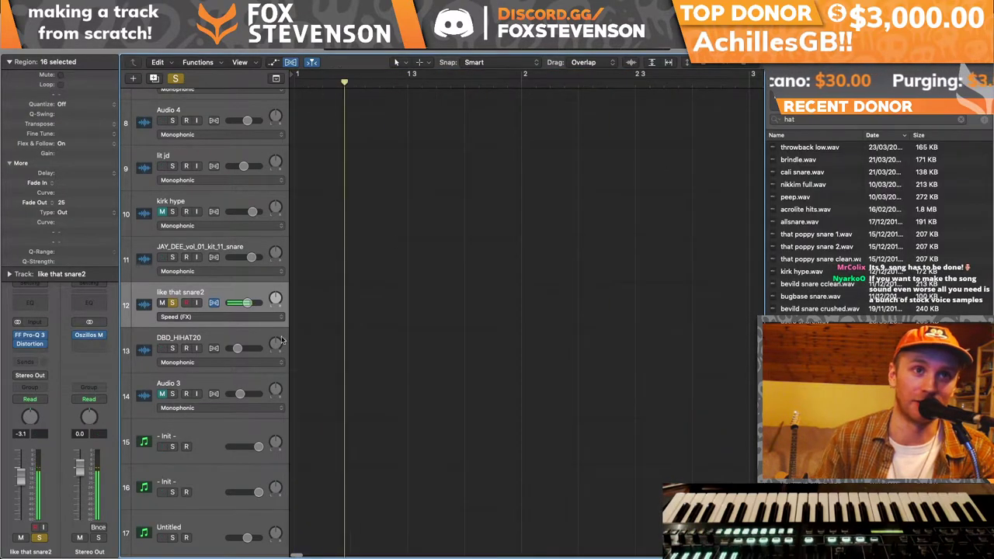
left_click(172, 302)
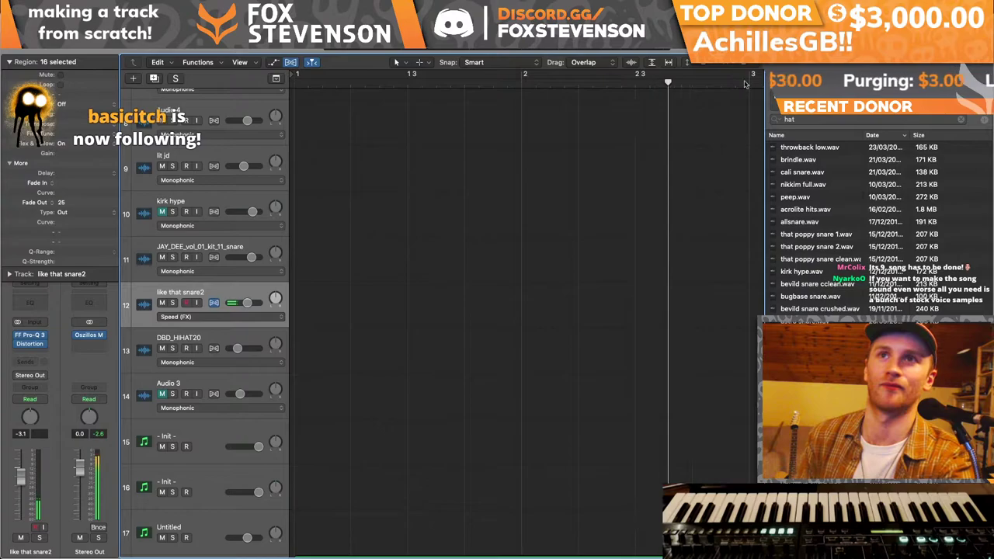
key("super+Left")
key("super+Left")
key("super+Left")
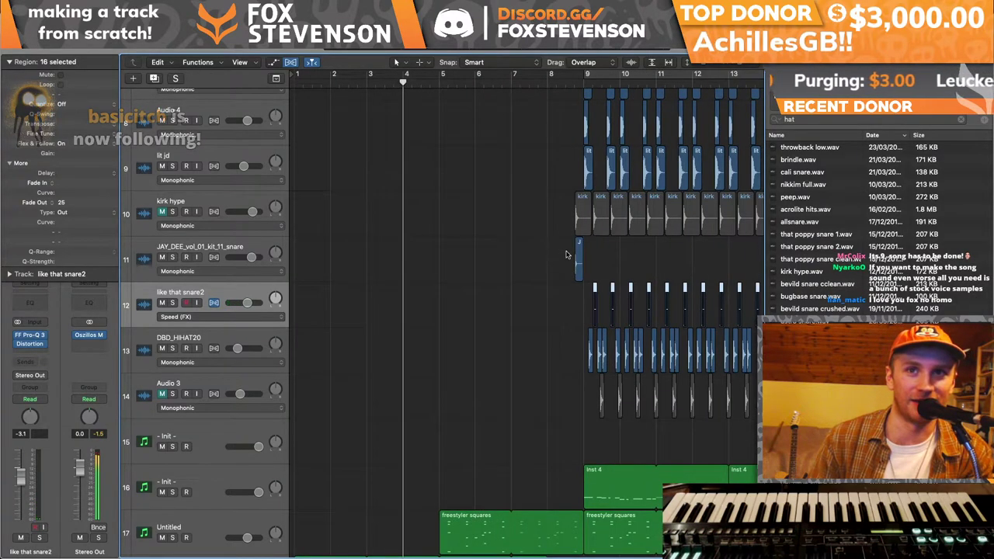
- Replace the JAY_DEE snare region just before bar 9 with a copy of the LSSFHH snare hit on the like that snare2 track
left_click(579, 248)
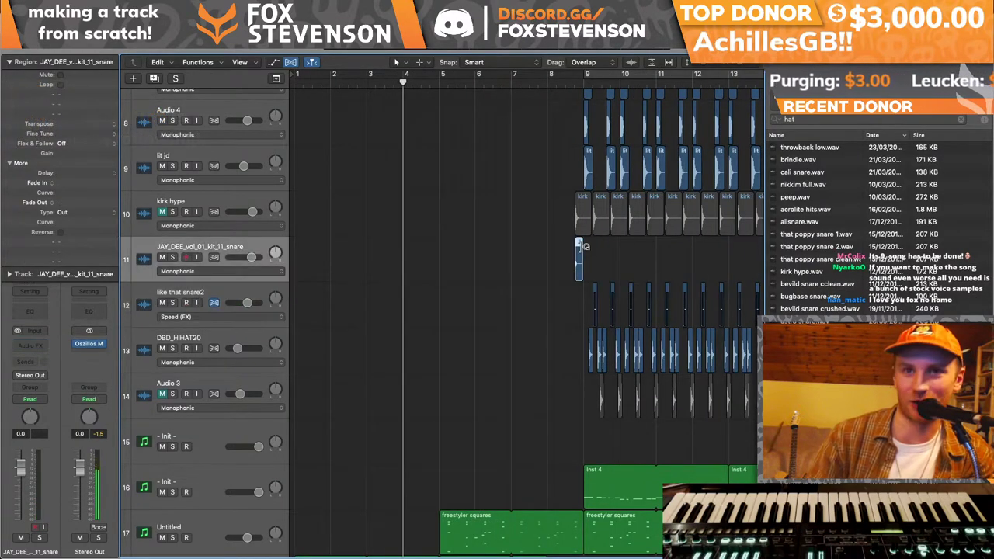
left_click(594, 290)
left_click_drag(588, 289, 571, 289)
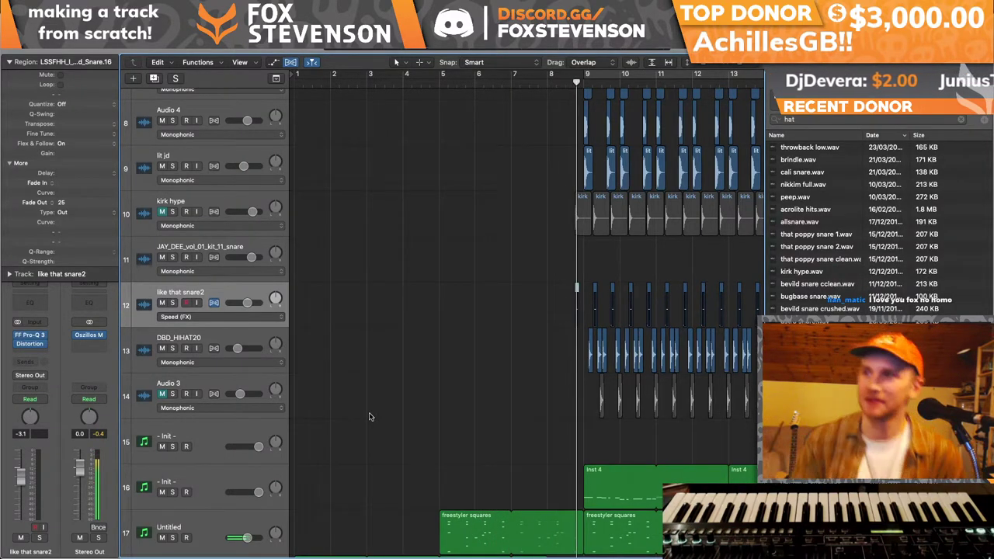
- Play the cycled drop from bar 9 to 17 and toggle the mute on the Hotpants track
scroll(498, 380, "right", 1)
scroll(498, 380, "right", 3)
left_click(527, 76)
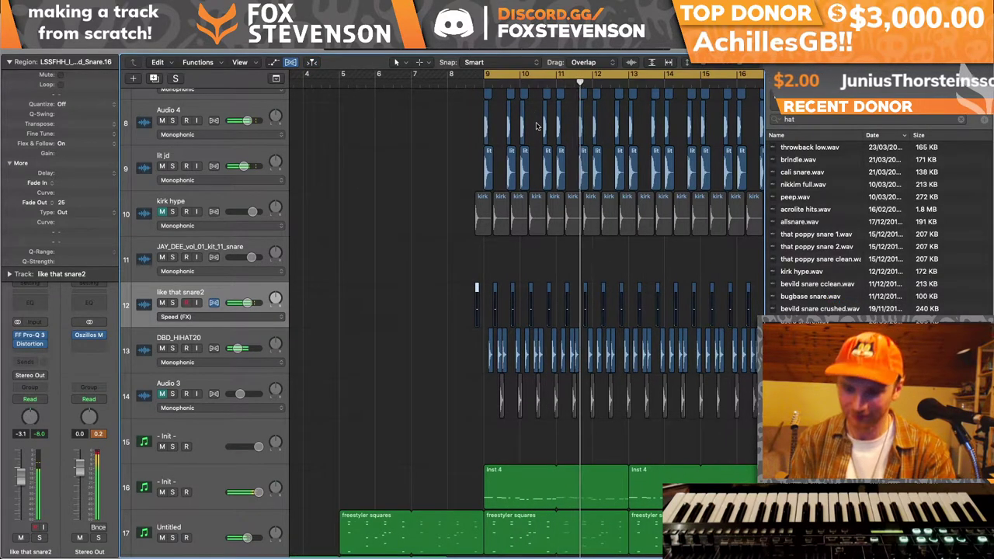
scroll(471, 251, "right", 2)
scroll(471, 252, "up", 10)
left_click(160, 191)
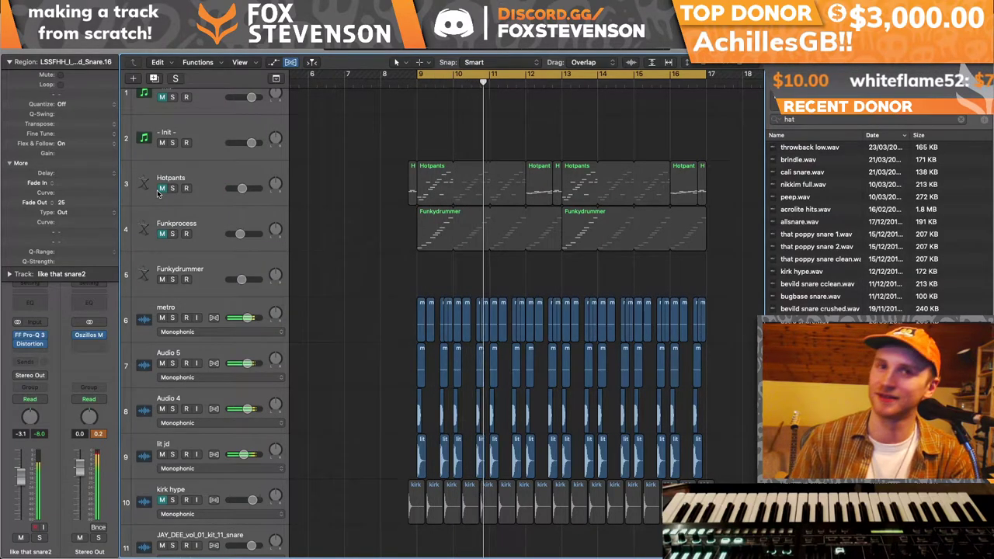
- Lower the Little AlterBoy formant on the roofies Zither track to -8.1
scroll(158, 194, "down", 15)
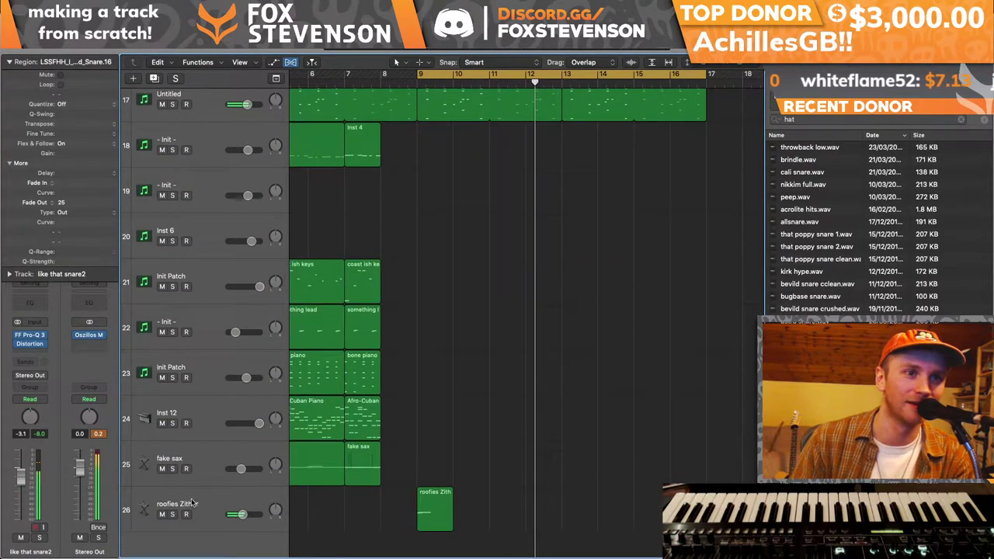
left_click(179, 508)
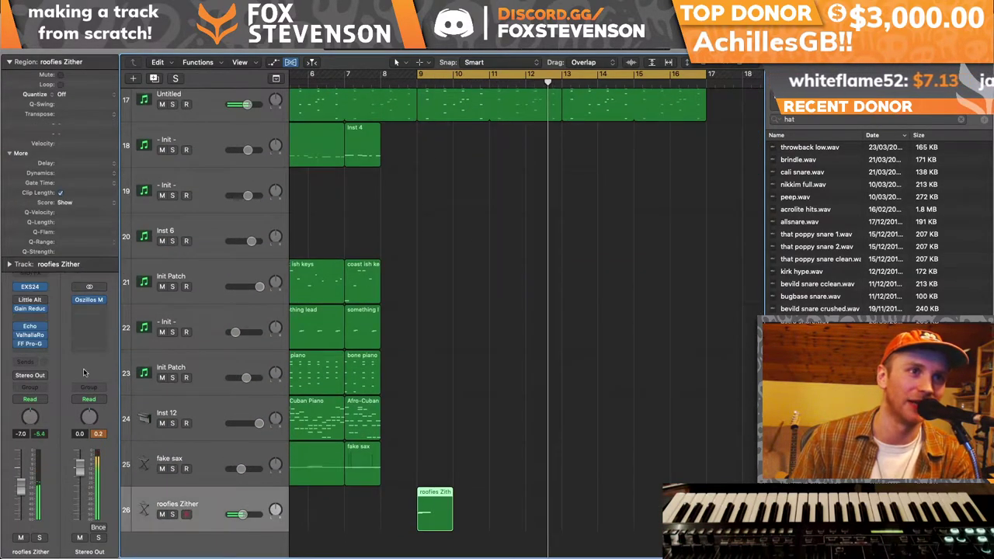
left_click(29, 301)
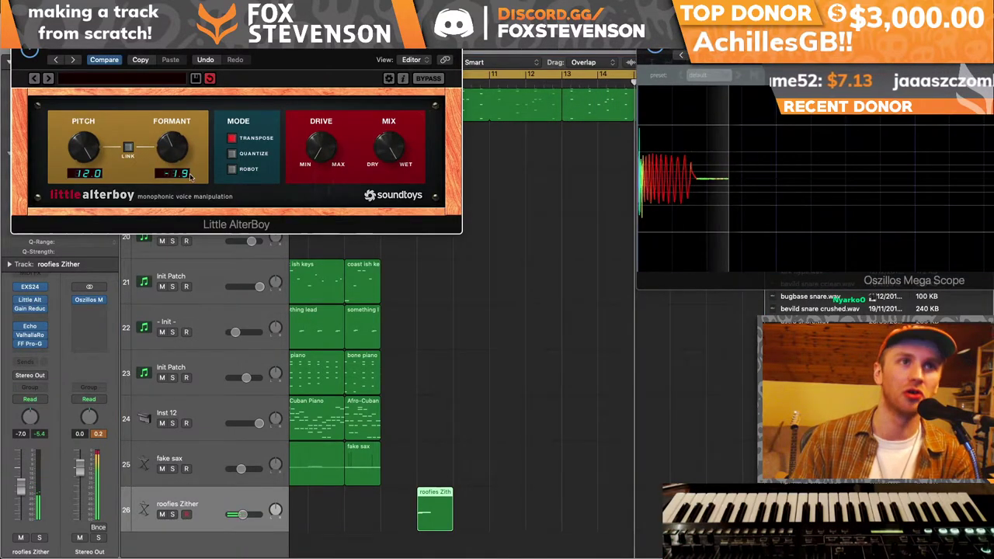
scroll(173, 152, "down", 6)
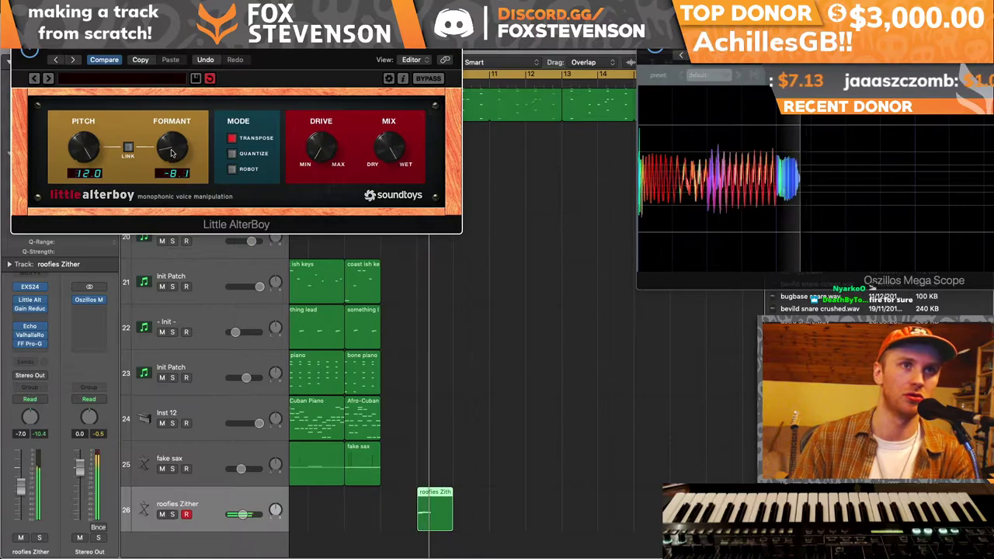
key("super+w")
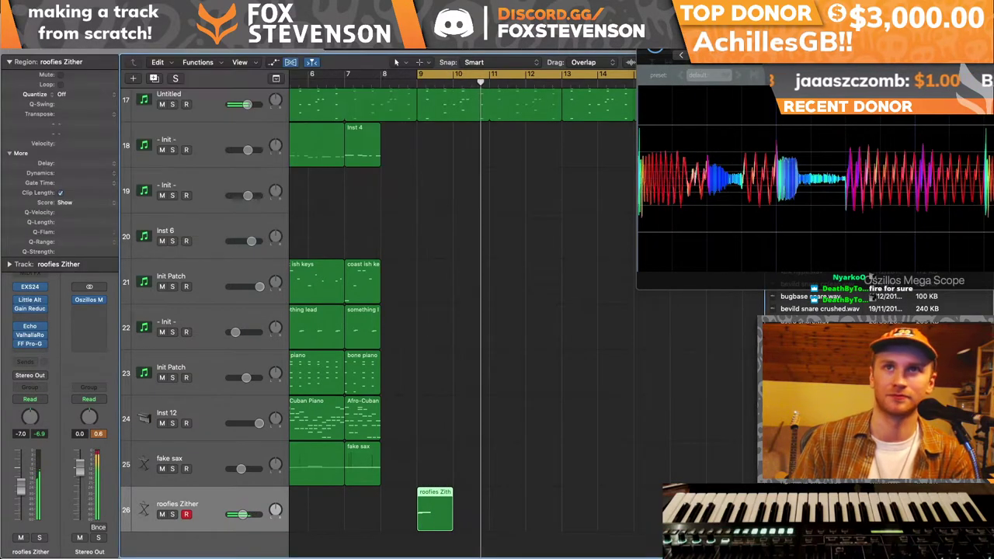
key("x")
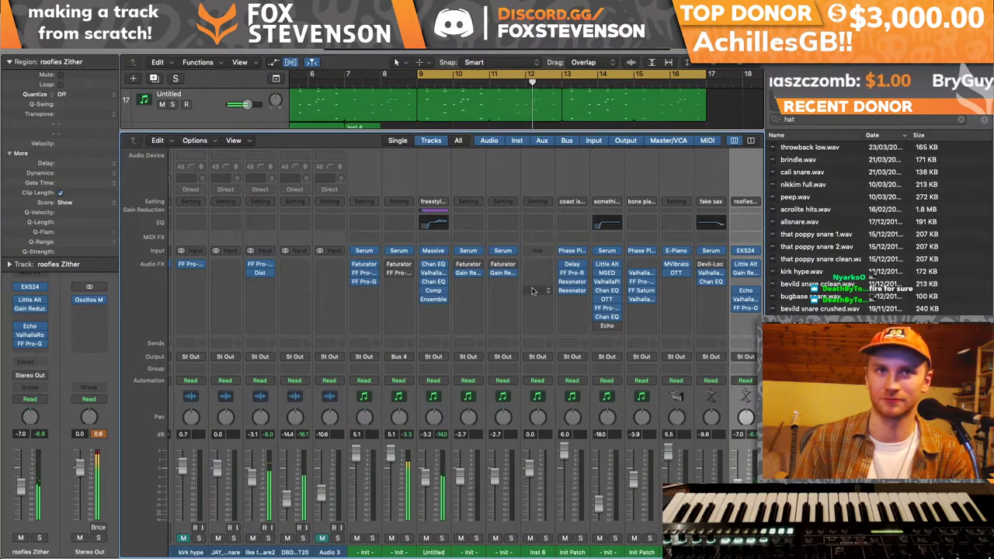
key("x")
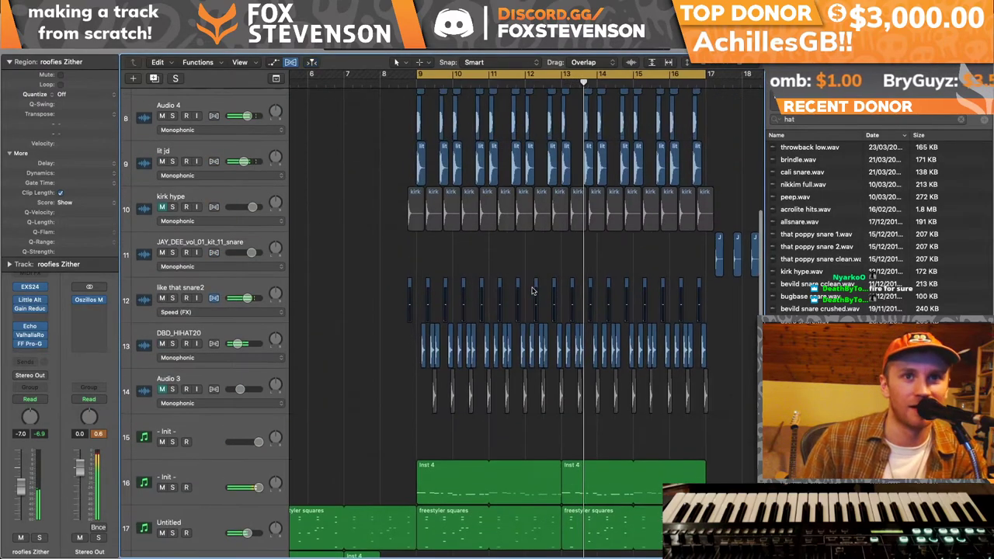
scroll(532, 291, "up", 1)
left_click_drag(370, 334, 753, 378)
scroll(471, 192, "up", 5)
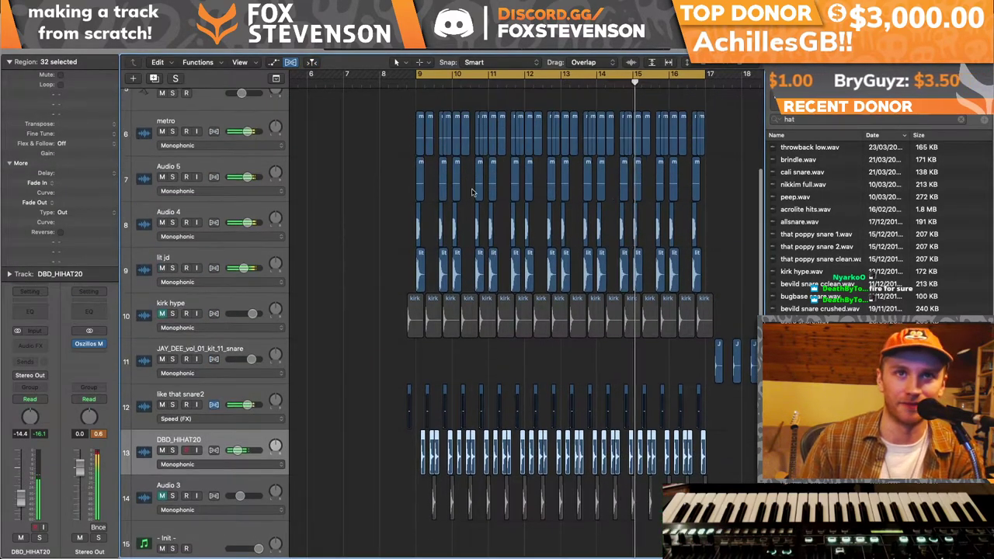
- Delete the kick layer regions after bar 9 on the metro, Audio 5, Audio 4 and lit jd tracks
scroll(472, 192, "up", 2)
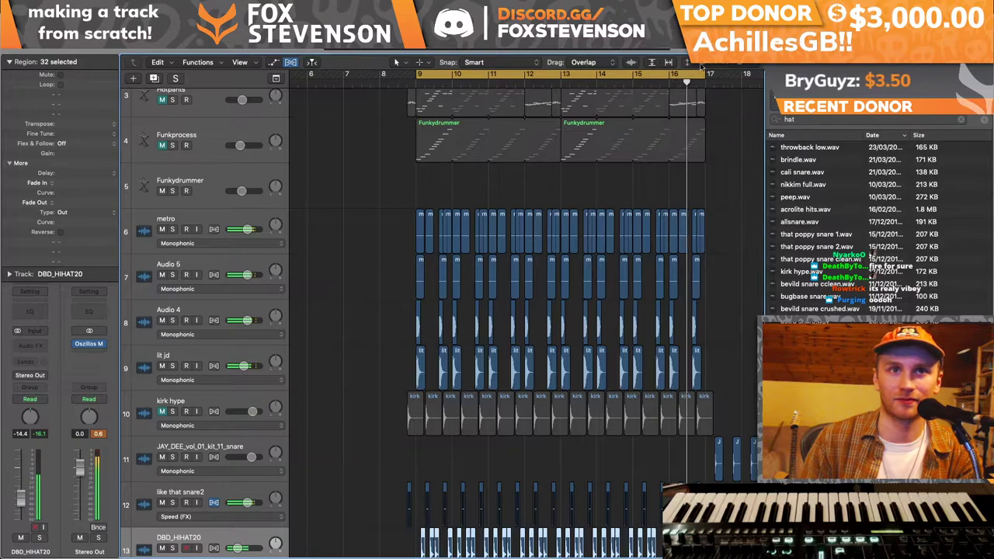
left_click_drag(449, 199, 731, 373)
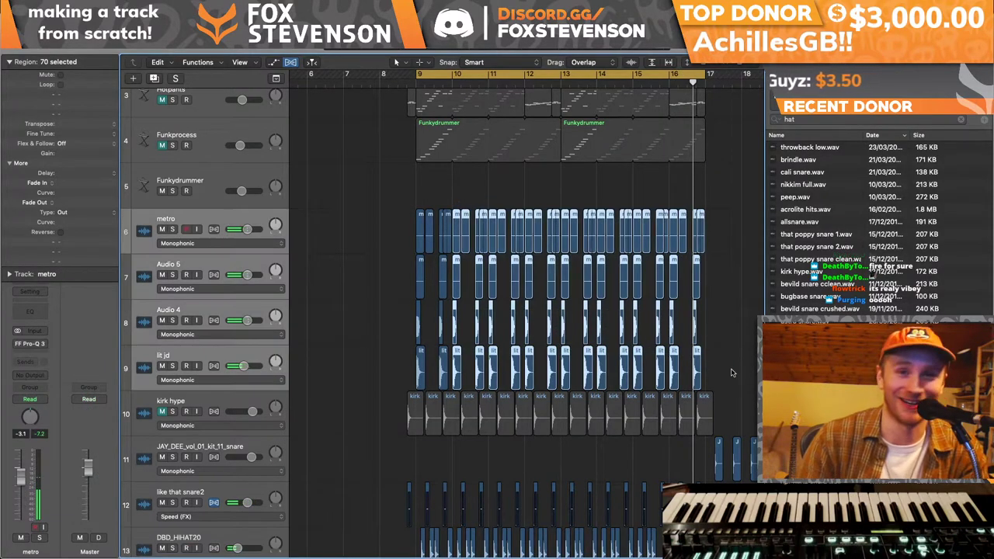
key("Delete")
- Delay the second kick hit's four layers in bar 9 and all DBD_HIHAT20 regions by +15 ticks
left_click_drag(744, 68, 753, 67)
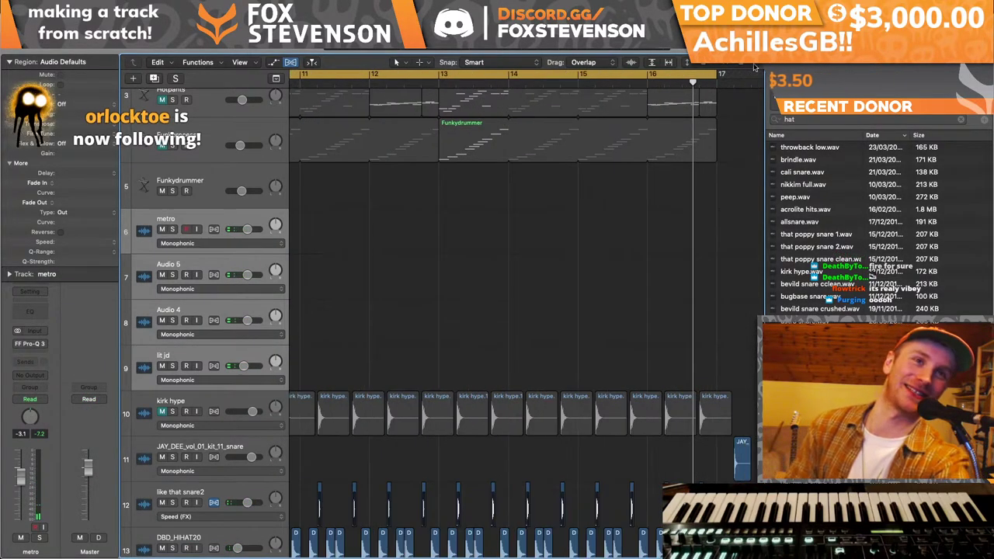
scroll(466, 248, "left", 5)
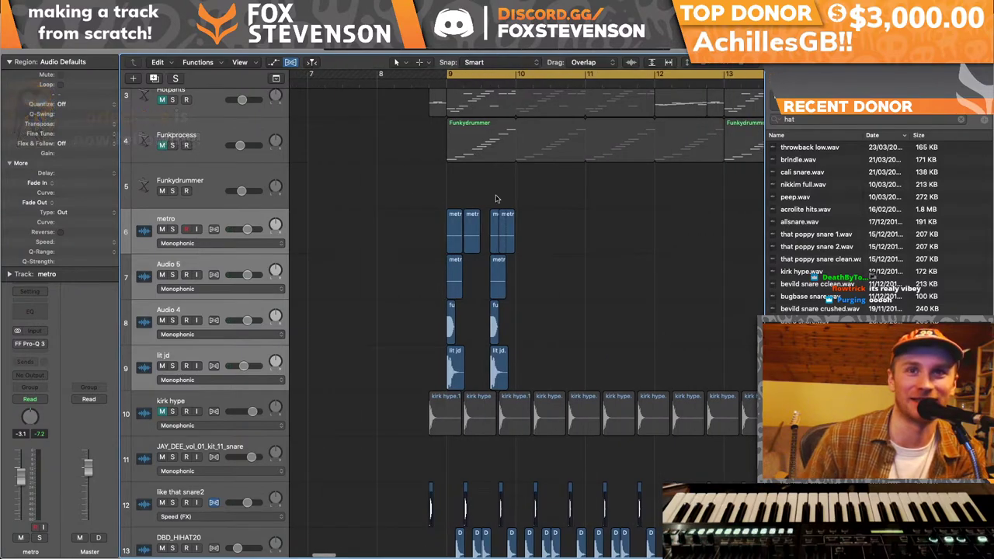
scroll(474, 354, "up", 5)
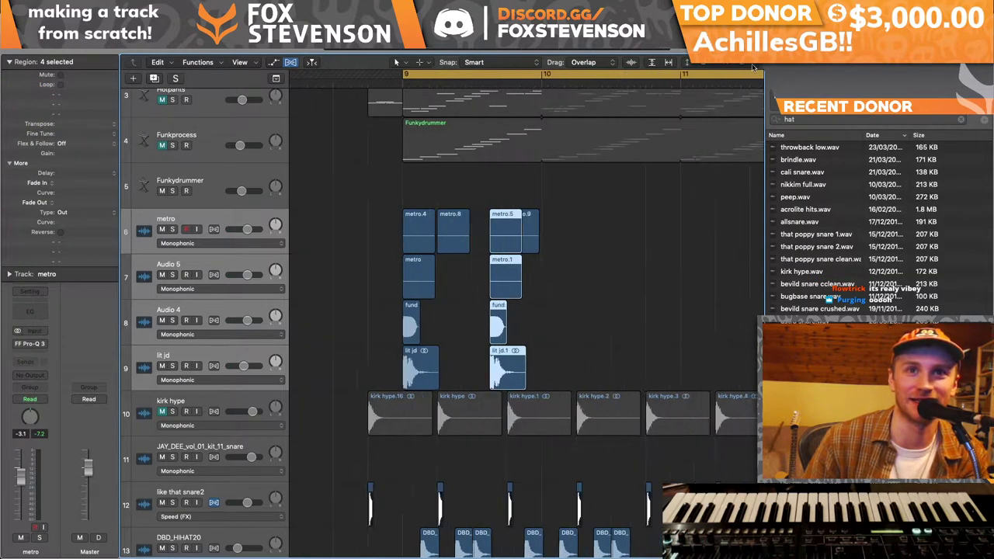
scroll(474, 354, "down", 2)
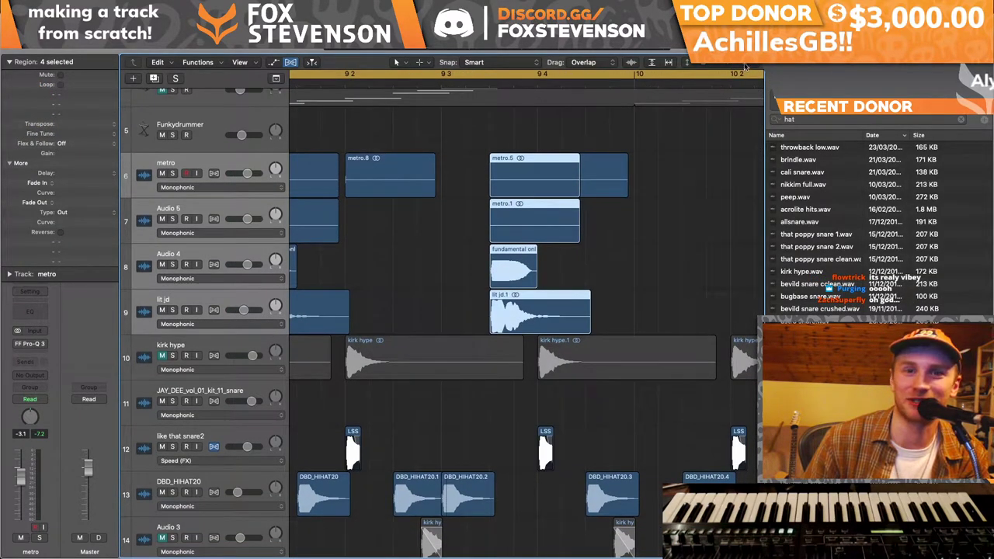
key("z")
left_click(485, 494)
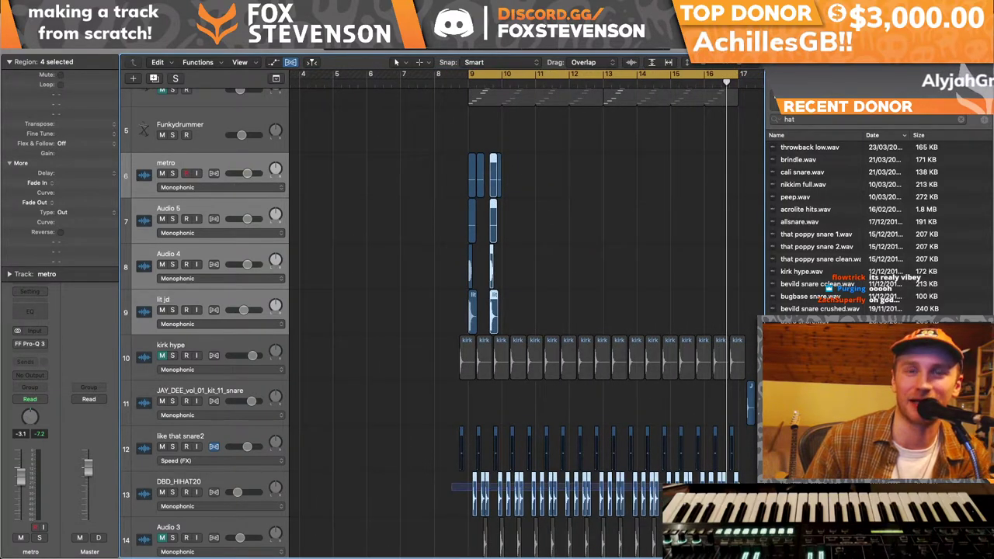
key("super+Right")
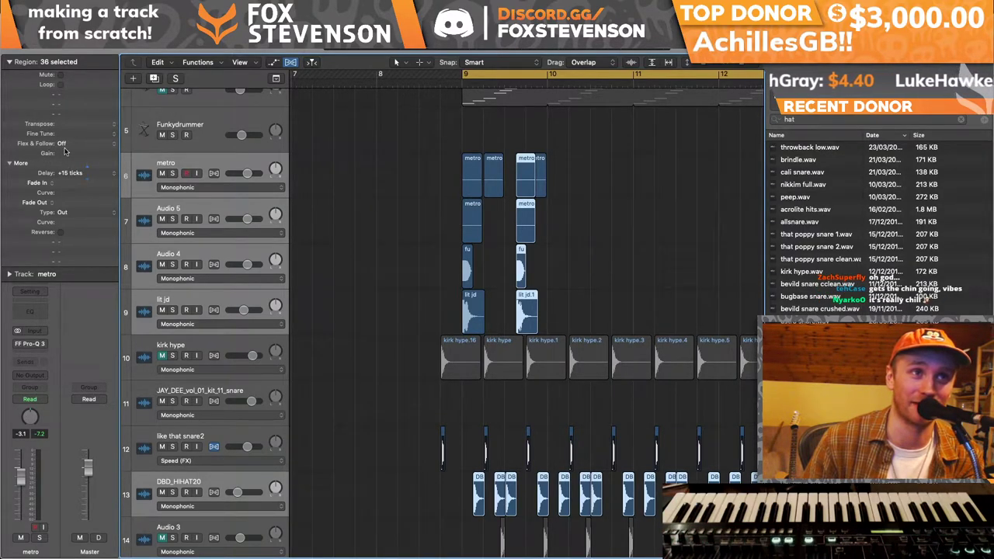
- Copy the bar 9 kick layers to bar 10, and the resulting two-bar kick pattern to bars 11 and 12
left_click_drag(589, 314, 562, 174)
left_click_drag(674, 332, 645, 184)
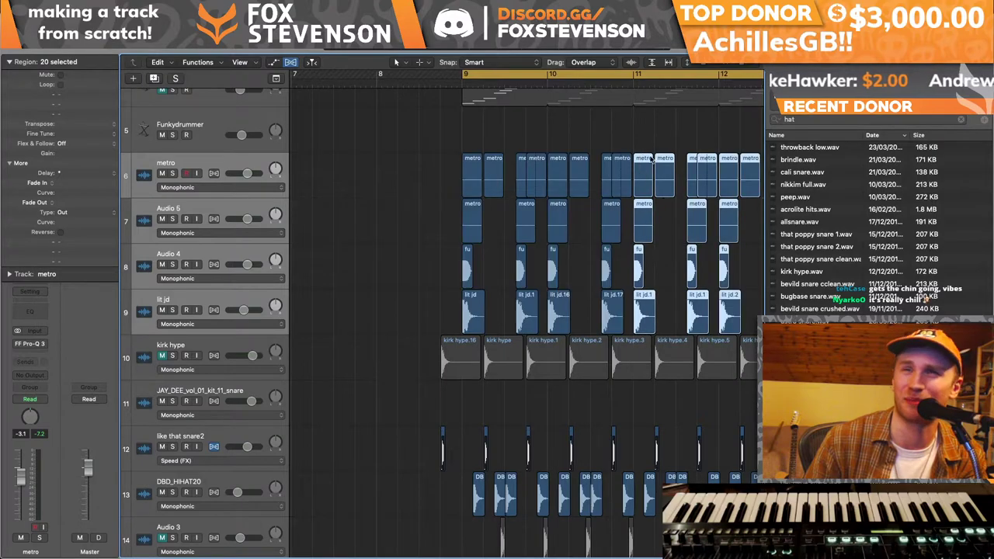
- Delay the Inst 4 and freestyler squares regions from bar 9 to 17 by +16 ticks
scroll(575, 334, "down", 5)
left_click_drag(575, 336, 567, 164)
scroll(566, 164, "down", 5)
left_click_drag(461, 420, 719, 306)
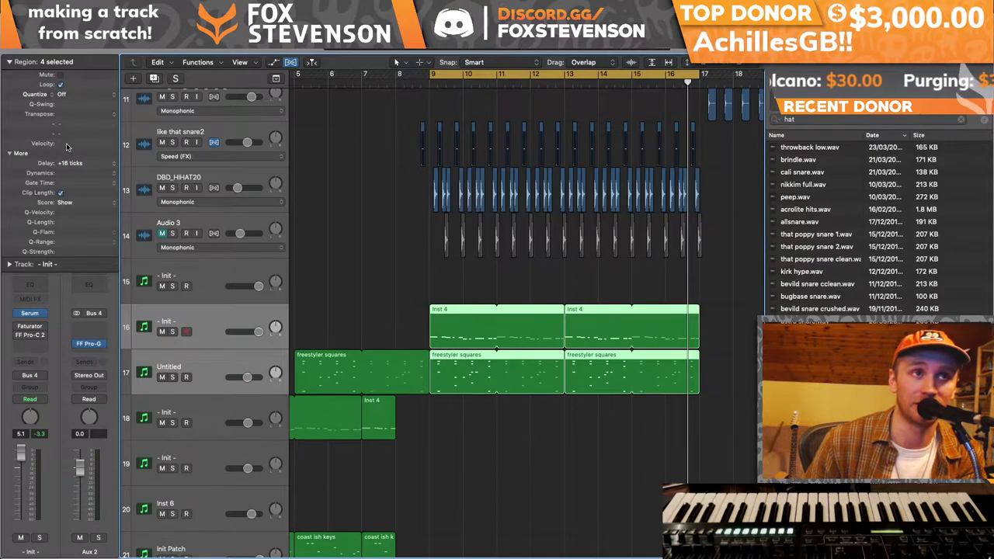
- Solo the Hotpants track and inspect its EXS24 sampler settings
scroll(383, 188, "up", 10)
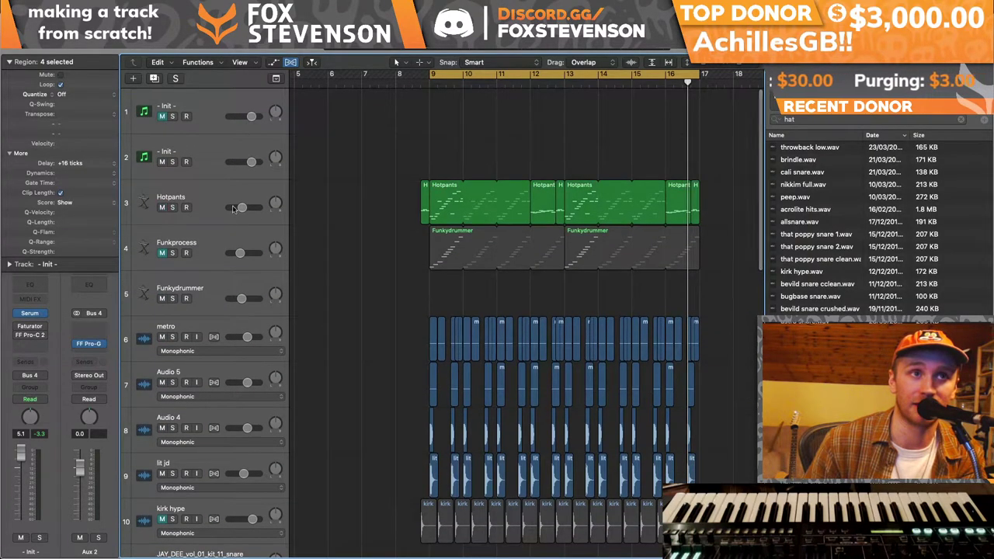
left_click(172, 207)
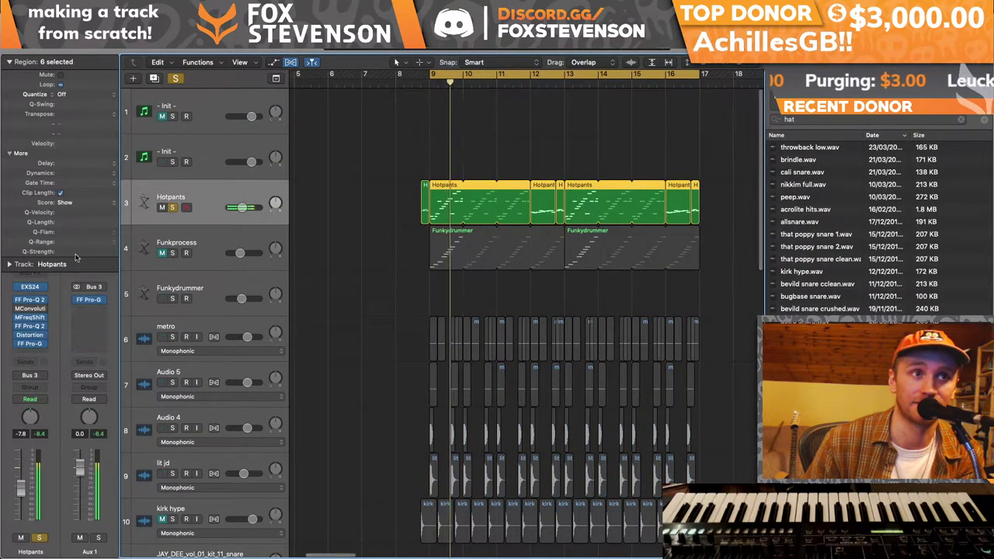
left_click(30, 287)
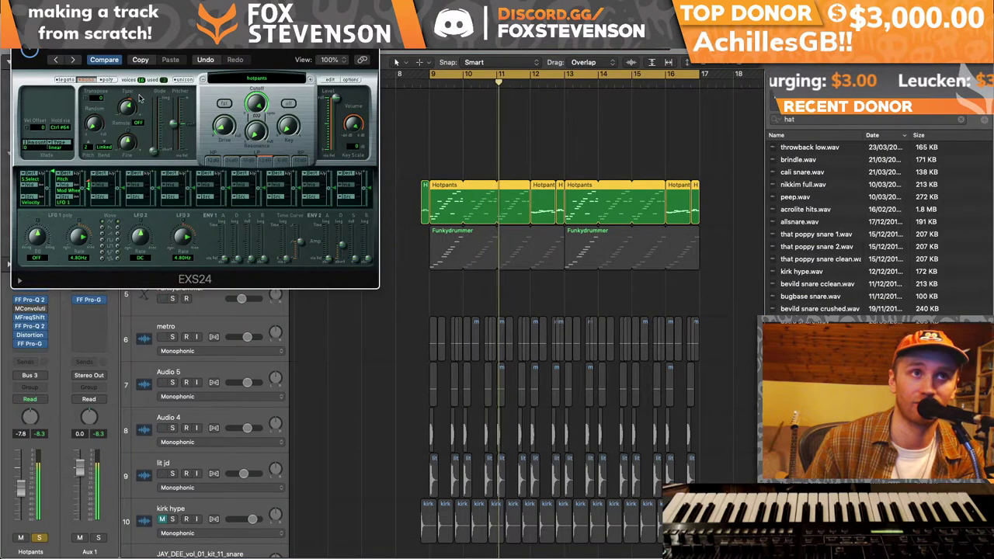
mouse_move(343, 254)
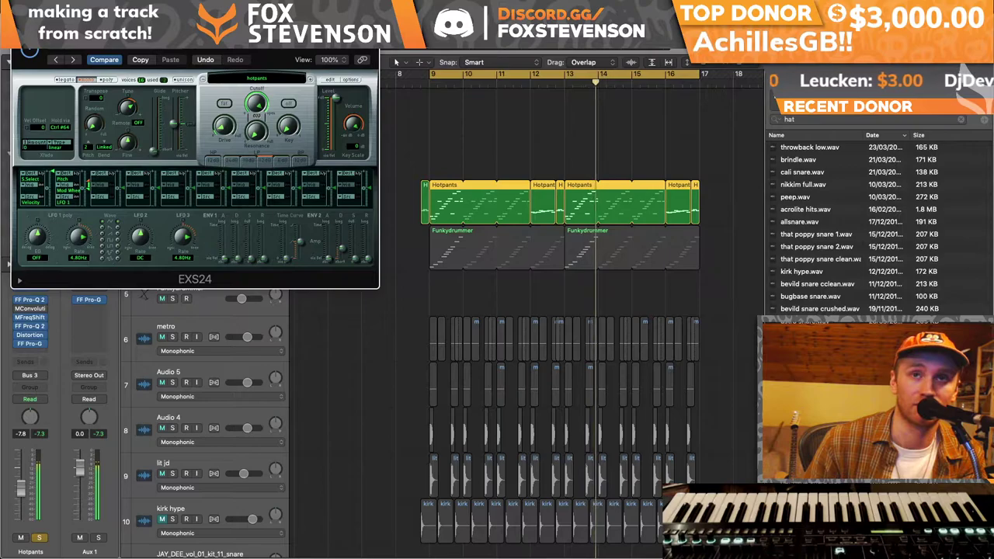
left_click(19, 51)
- Bypass the FF Pro-G on the Hotpants track and set its range to 15.24 dB
mouse_move(21, 345)
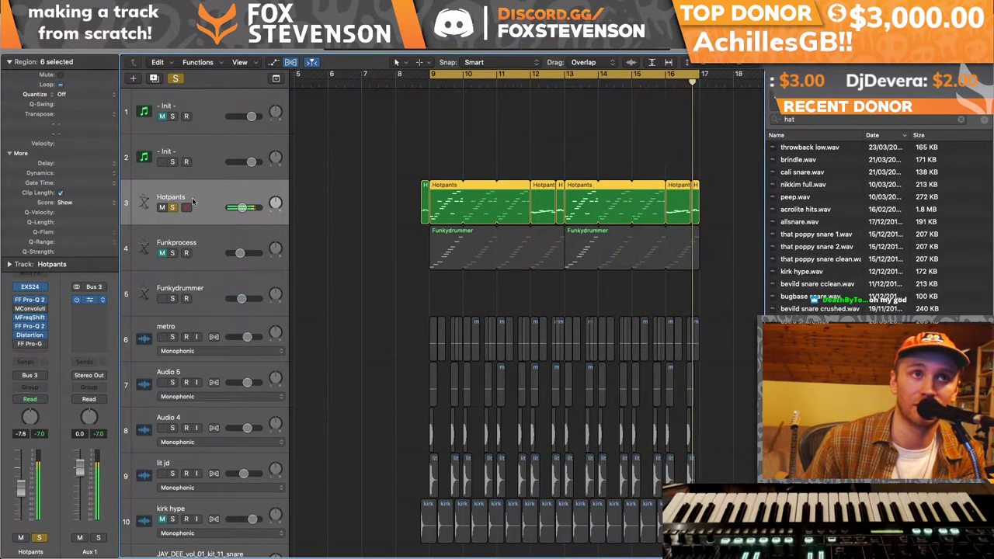
left_click(29, 343)
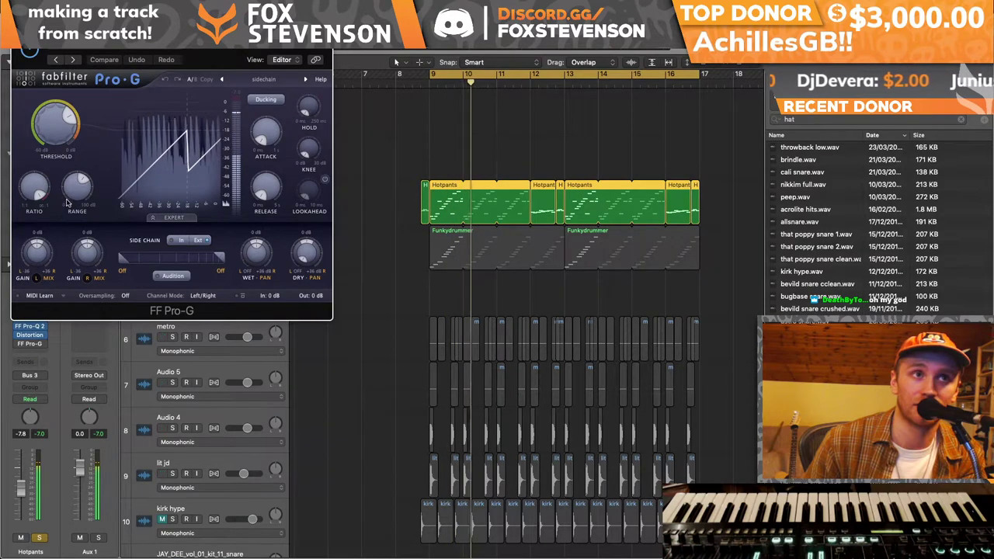
left_click_drag(77, 187, 77, 177)
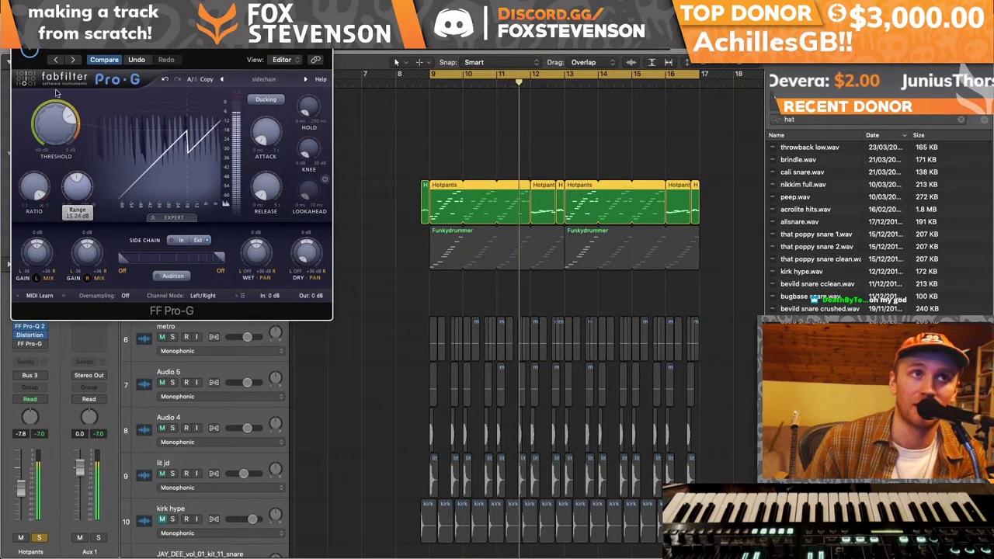
left_click(30, 50)
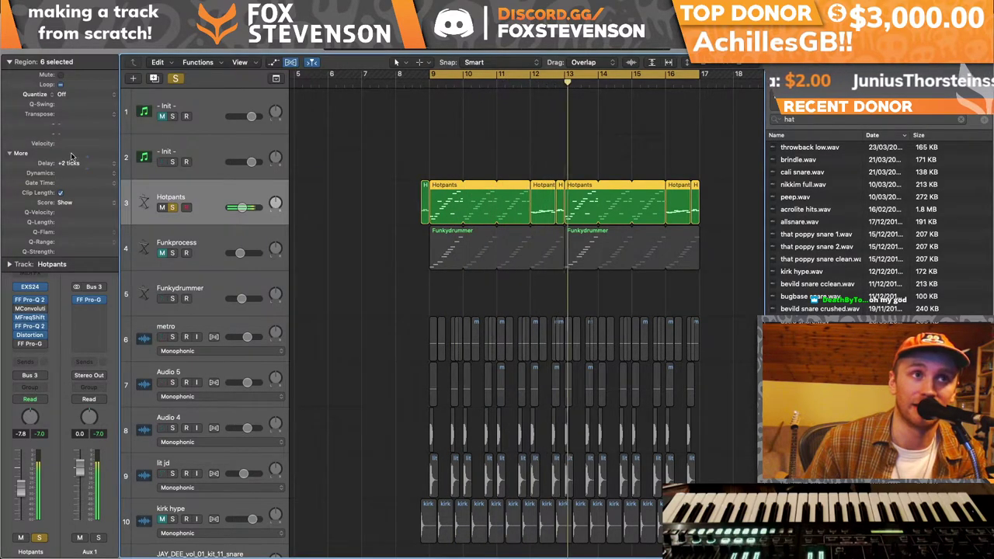
- Delay the Hotpants regions by +18 ticks and unsolo the track, returning playback to bar 1 with cycling off
key("c")
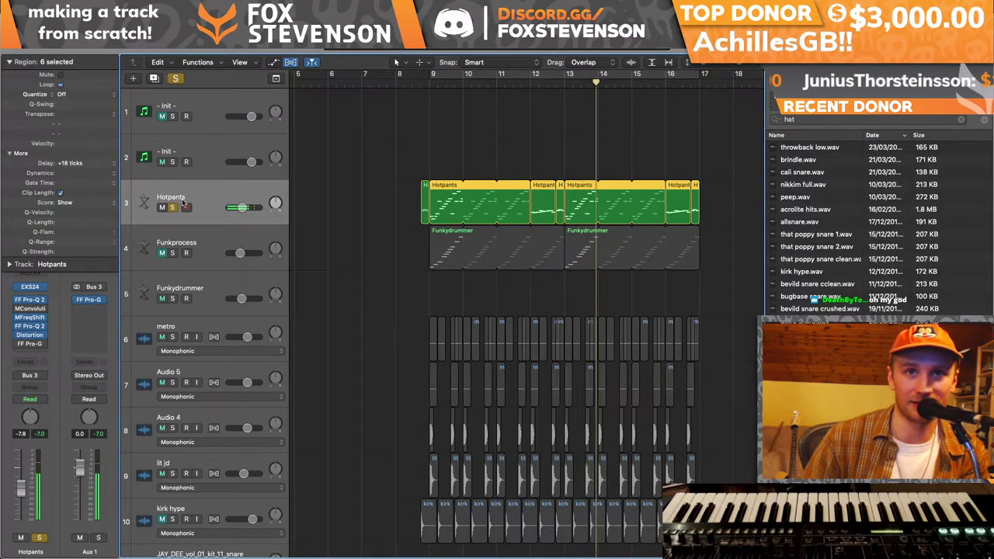
scroll(466, 233, "left", 4)
key("ctrl+s")
key("Return")
- Listen to the arrangement from the intro into the drop, looping bars 9 to 17 to judge the groove
scroll(549, 241, "down", 1)
scroll(549, 241, "down", 5)
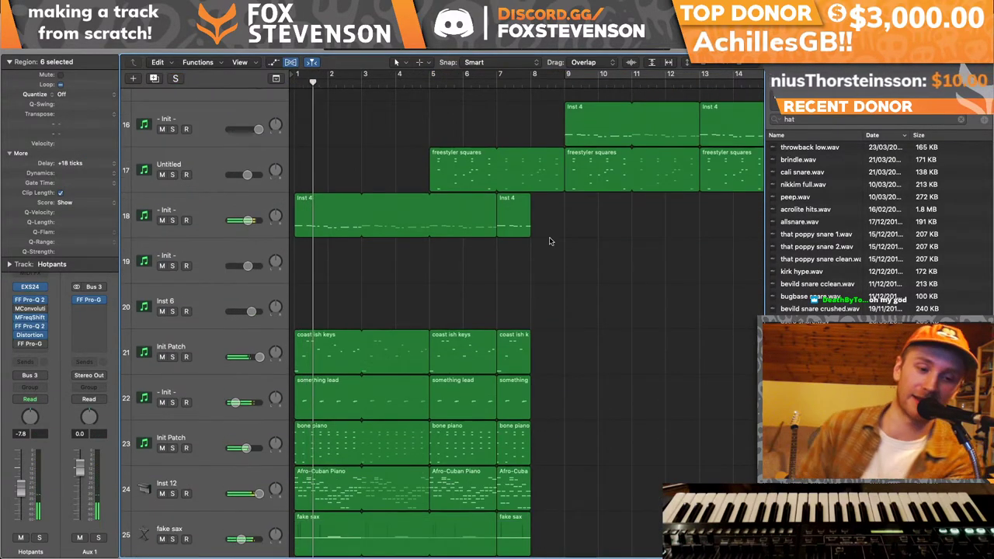
scroll(549, 241, "up", 4)
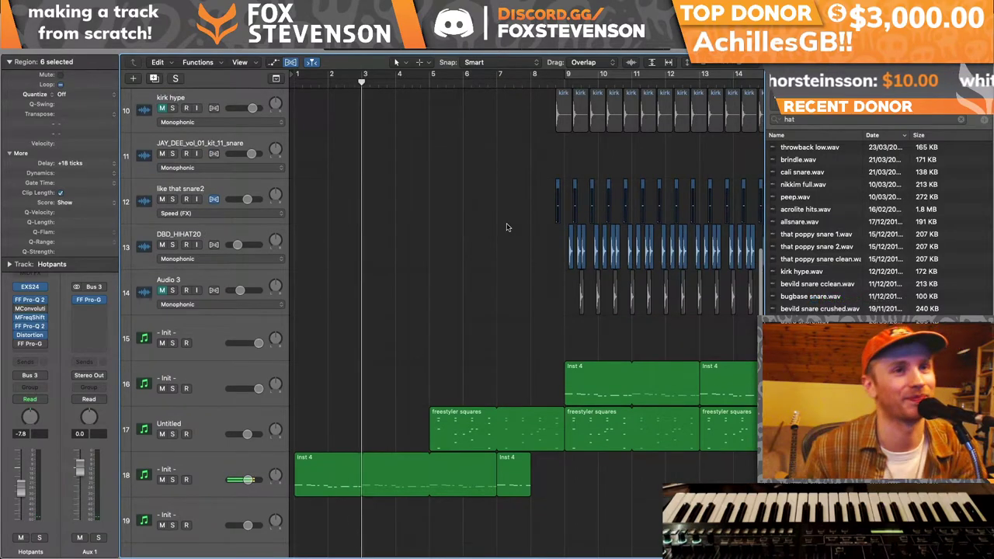
scroll(534, 308, "right", 1)
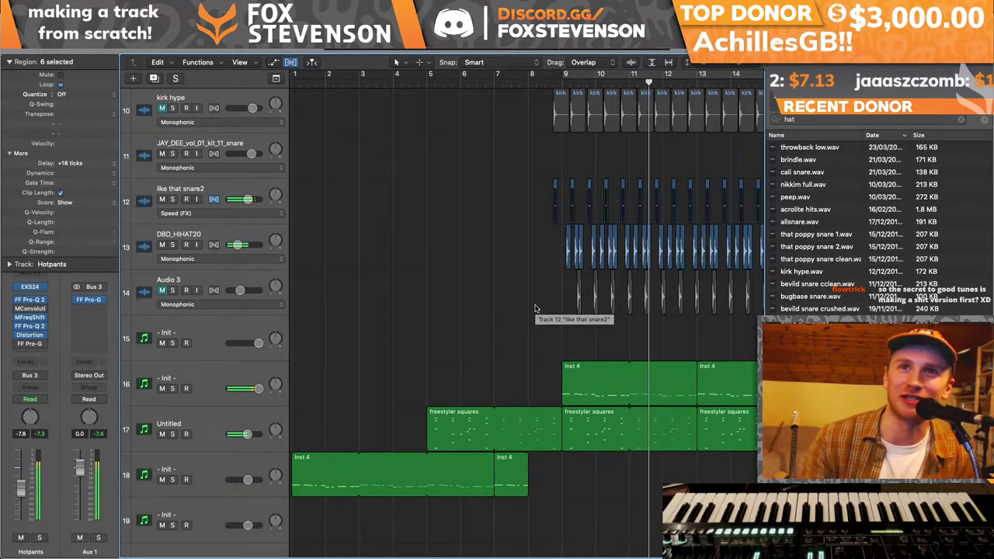
key("c")
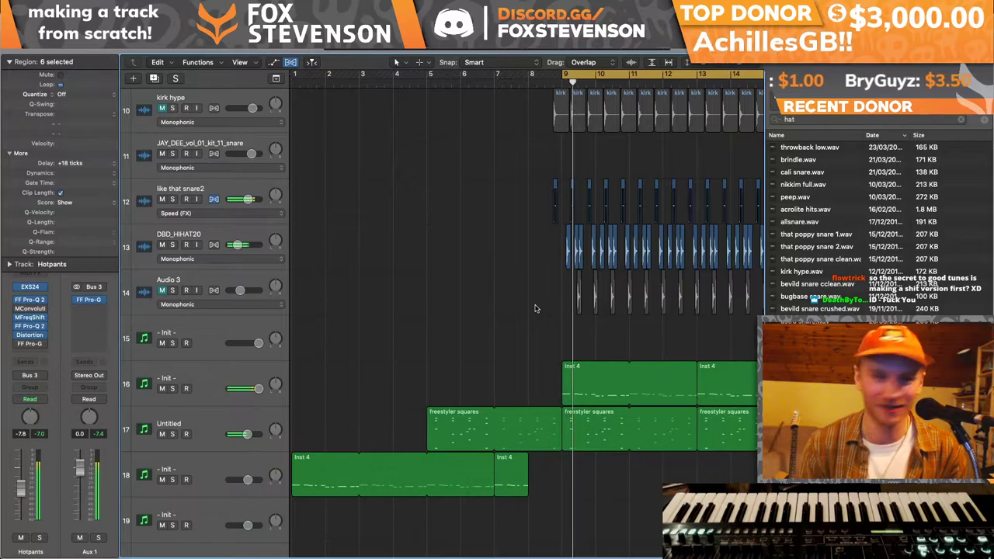
scroll(535, 308, "down", 7)
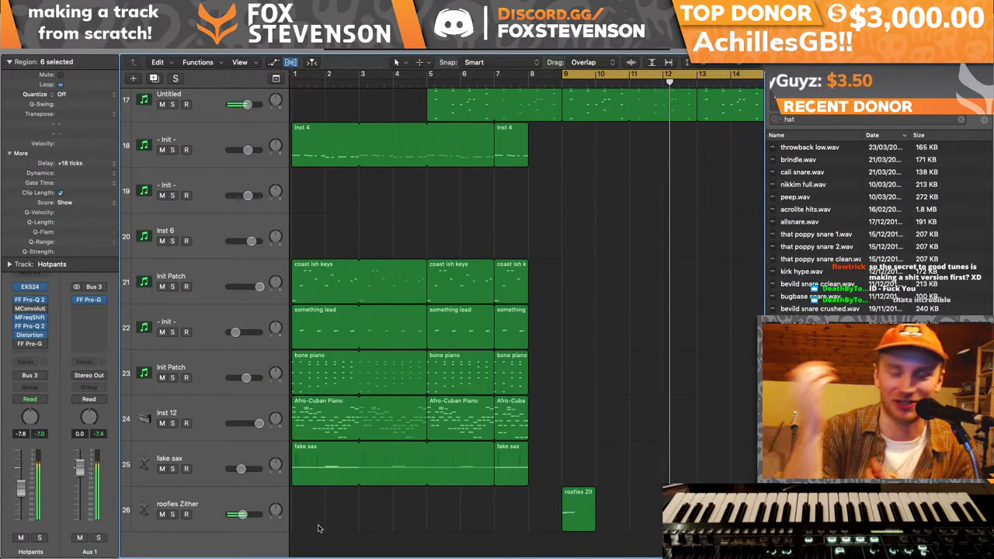
scroll(415, 459, "up", 5)
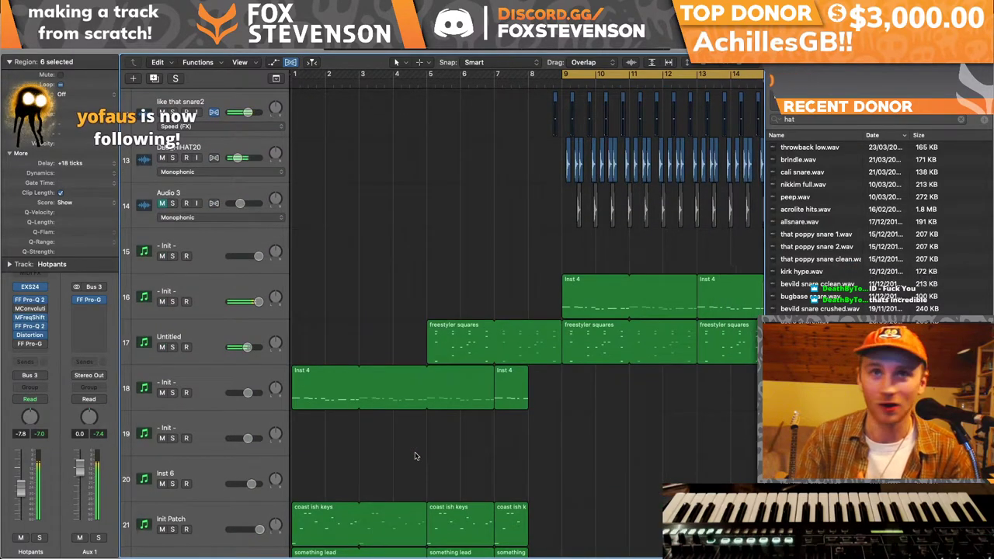
scroll(415, 457, "up", 1)
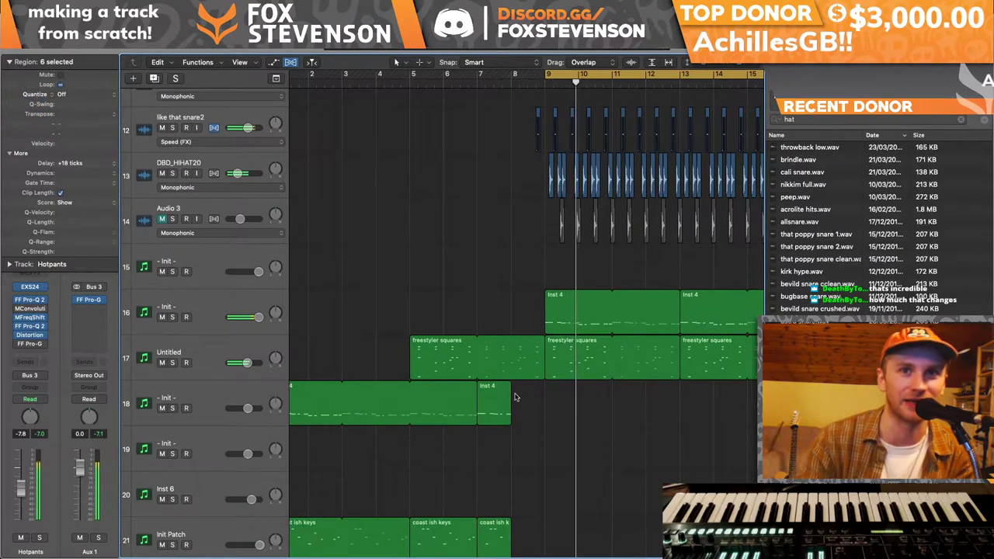
- Set the delay of all DBD_HIHAT20 regions to +11 ticks
scroll(515, 395, "right", 3)
left_click(674, 314)
scroll(668, 333, "up", 5)
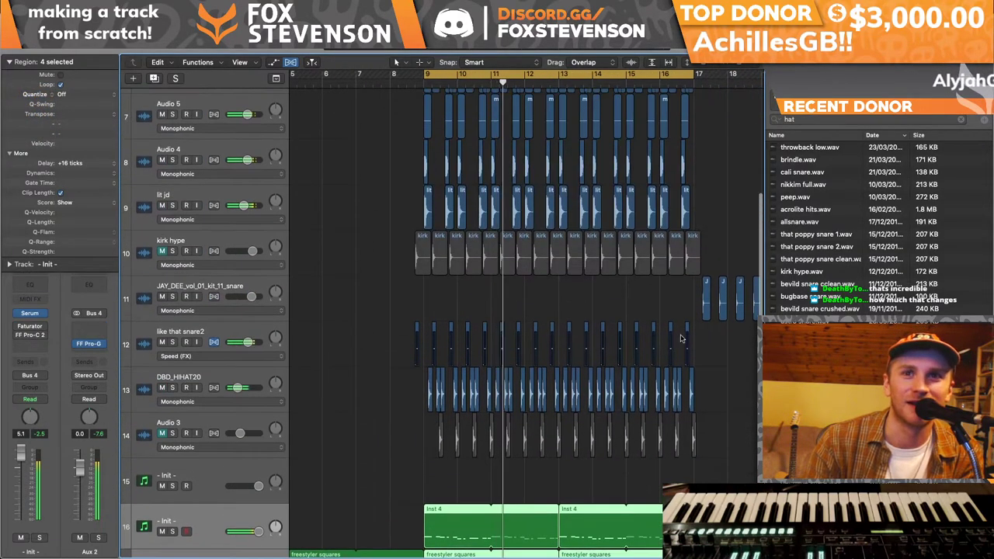
left_click(378, 391)
scroll(373, 388, "up", 3)
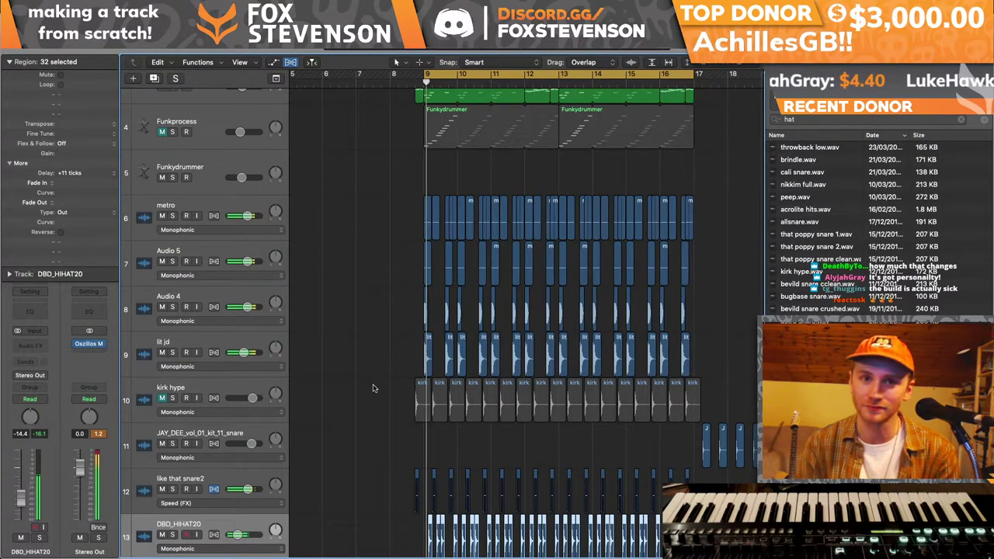
- Duplicate the Untitled Massive track and move its freestyler squares regions from bars 9 to 17 onto the copy
scroll(373, 389, "down", 10)
left_click(237, 235)
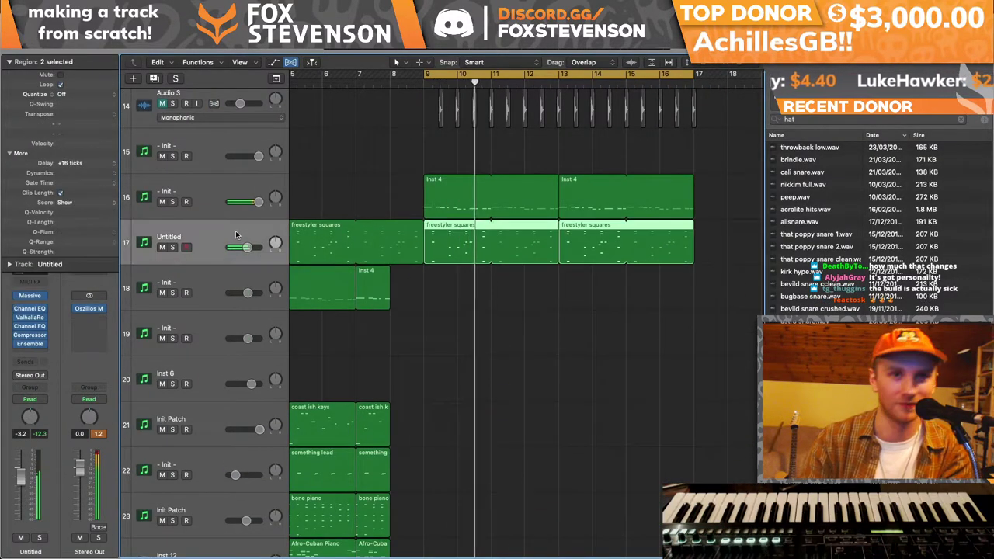
key("super+d")
left_click_drag(437, 248, 446, 273)
- Solo the duplicated freestyler squares track and check its ValhallaRoom reverb settings
left_click(175, 292)
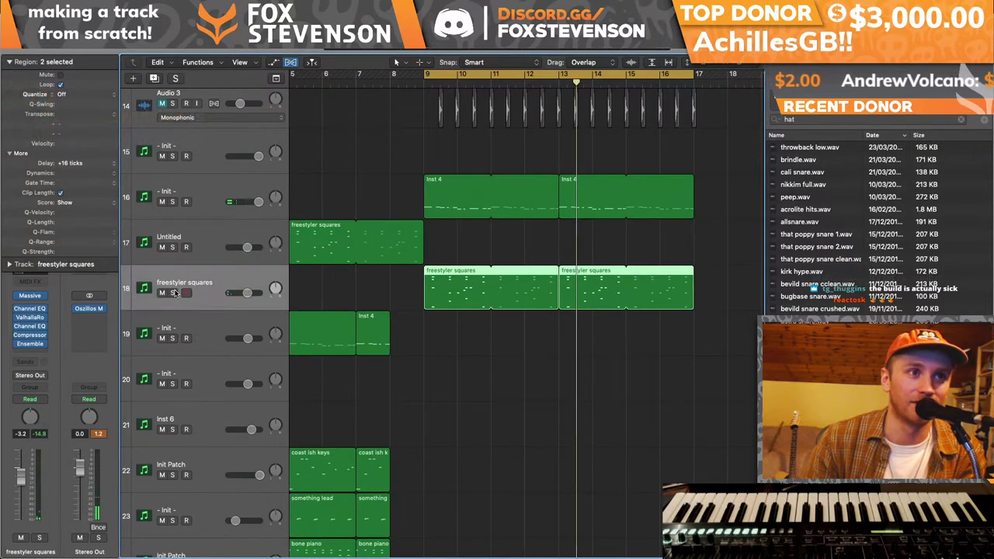
left_click(174, 293)
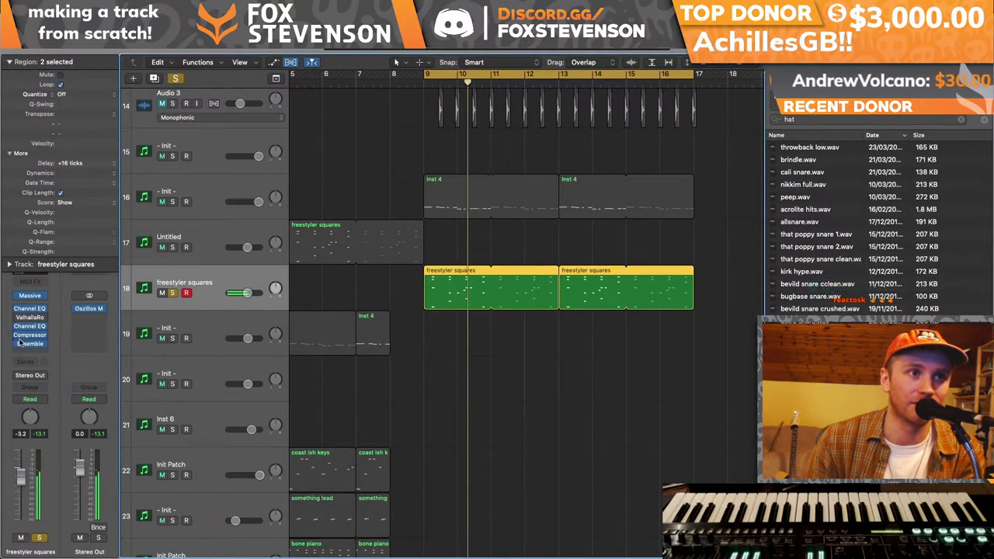
left_click(23, 318)
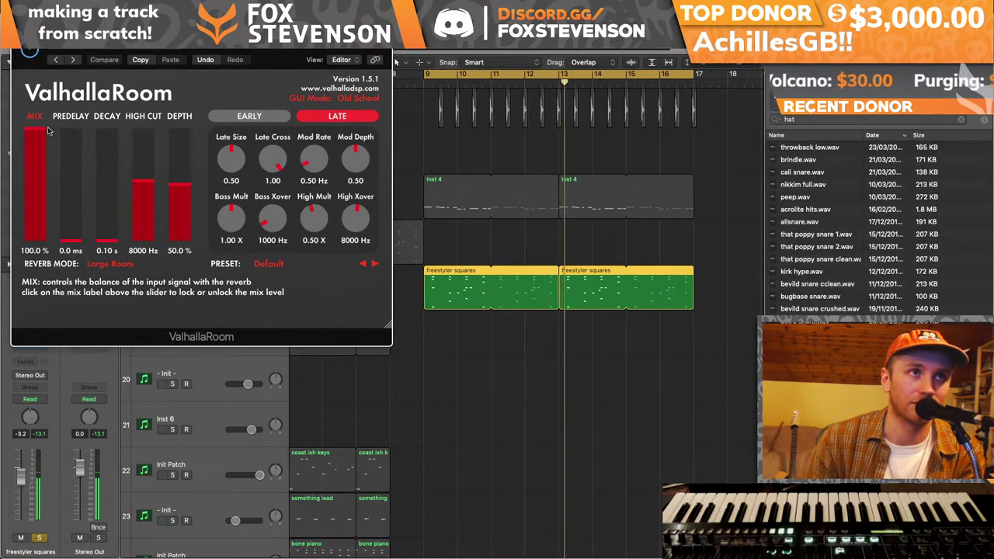
key("v")
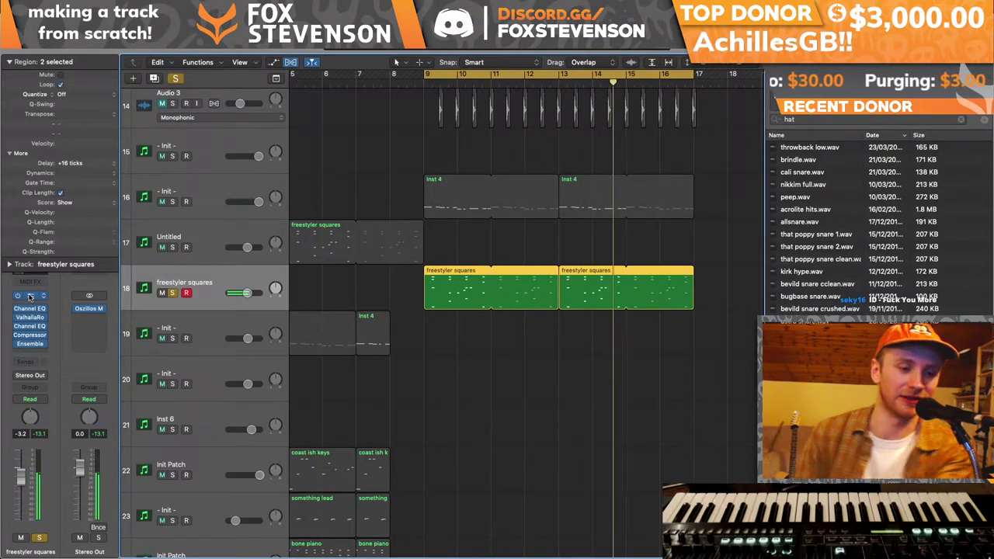
- Shorten envelope 4's attack in Massive on the freestyler squares track and set its regions' delay to +24 ticks
left_click(155, 377)
left_click(315, 247)
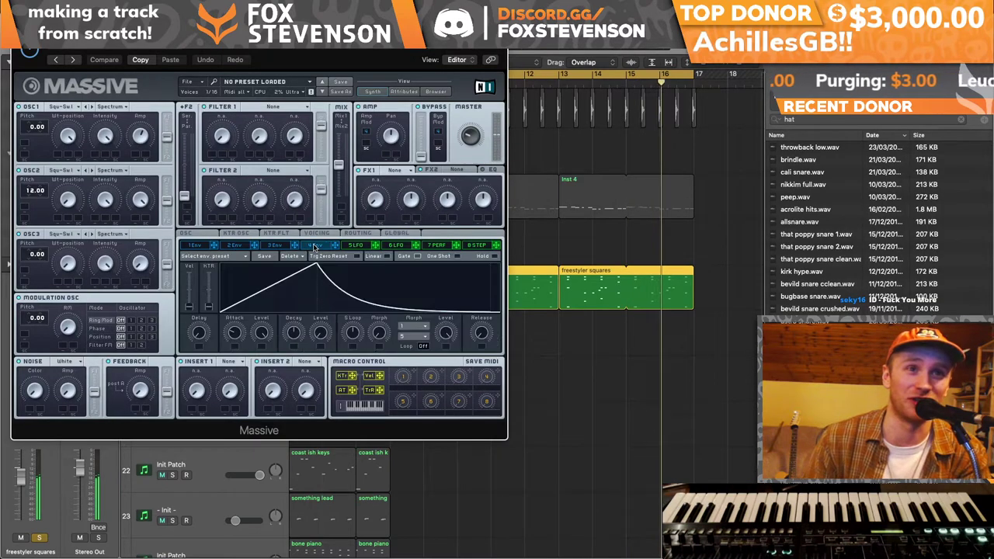
left_click_drag(234, 333, 237, 361)
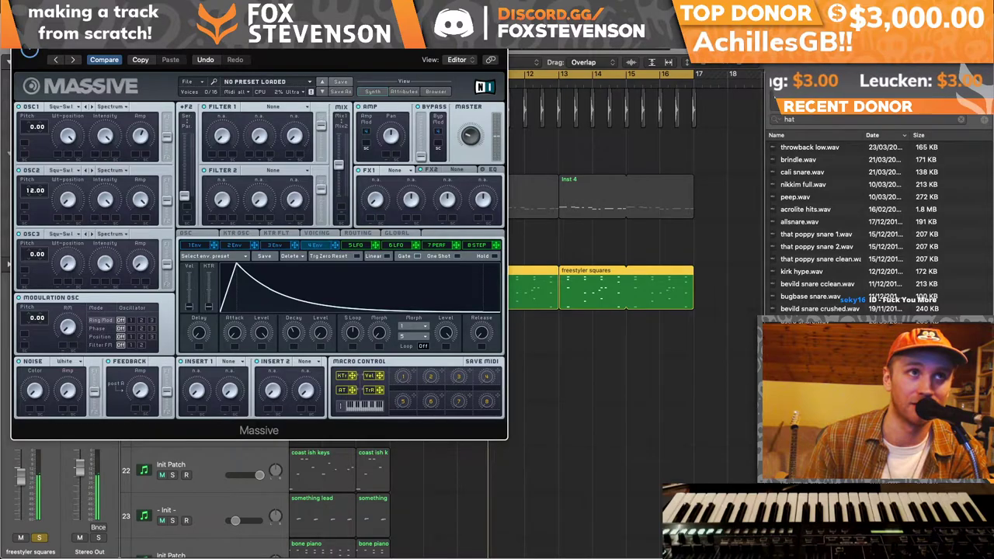
left_click(29, 50)
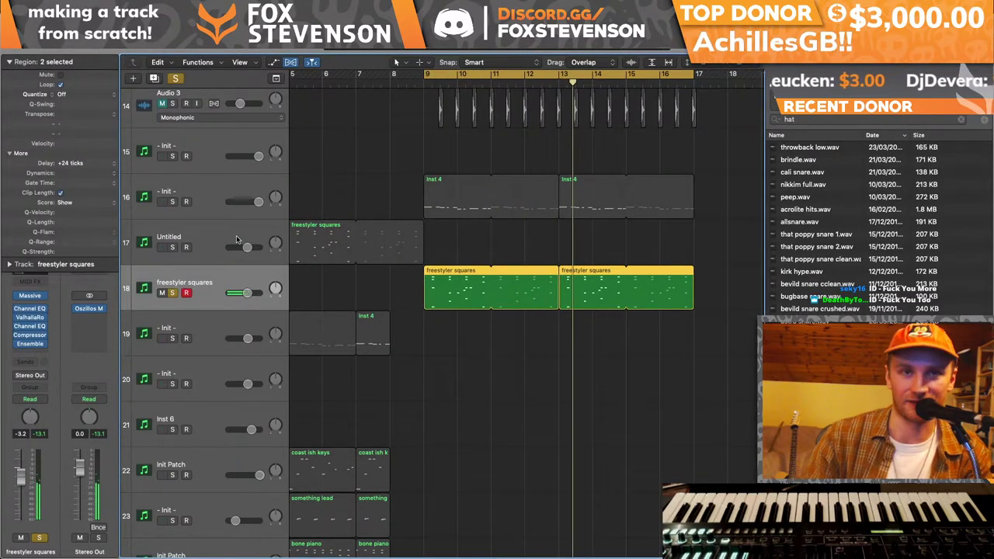
- Unsolo the freestyler squares track and play the arrangement from bar 1 with cycling off
key("c")
key("Return")
key("x")
key("x")
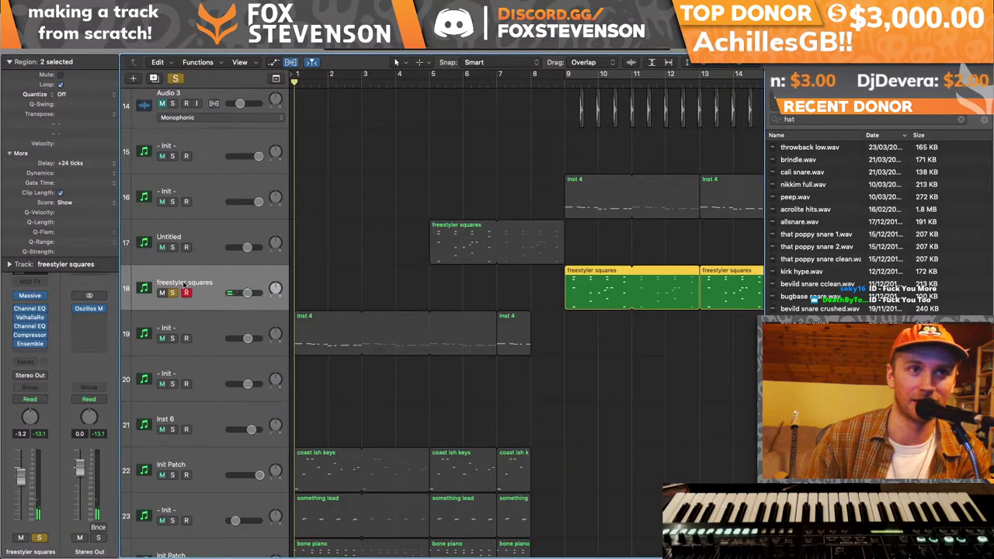
left_click(171, 292)
- Move the roofies Zither region later so it starts about one beat after bar 9
scroll(578, 515, "down", 5)
left_click_drag(578, 514, 587, 515)
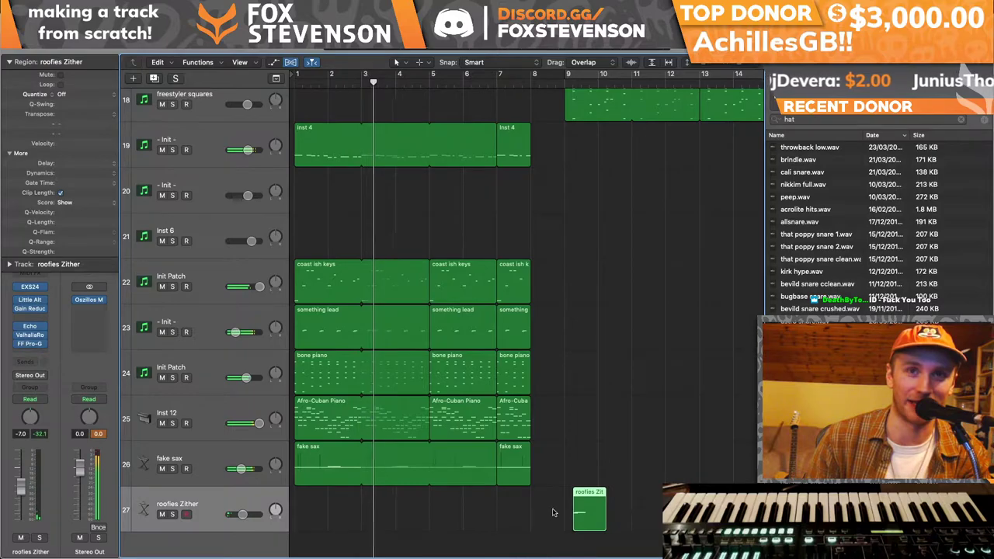
scroll(344, 506, "up", 2)
scroll(233, 517, "down", 2)
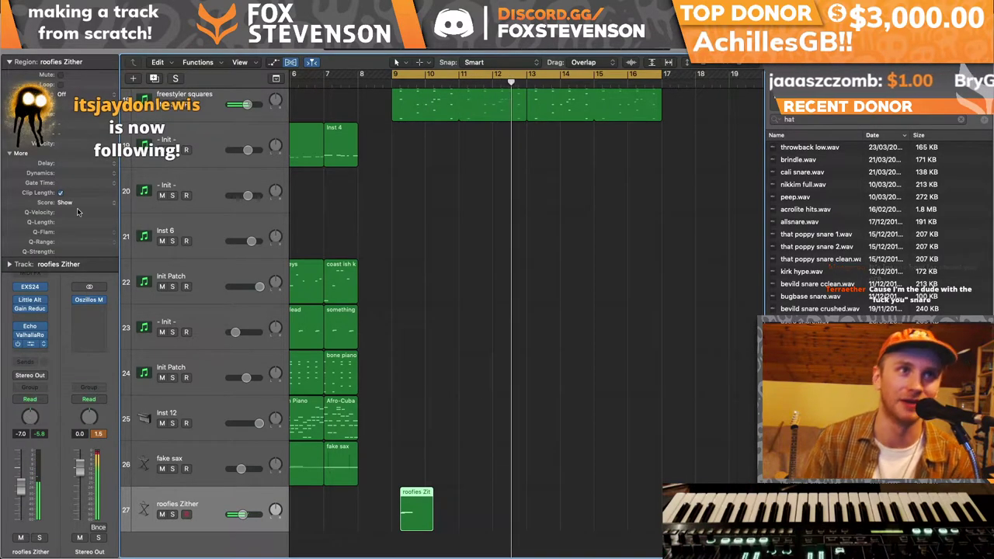
- Set the FF Pro-G release on the roofies Zither track to 40.96 ms
left_click(30, 343)
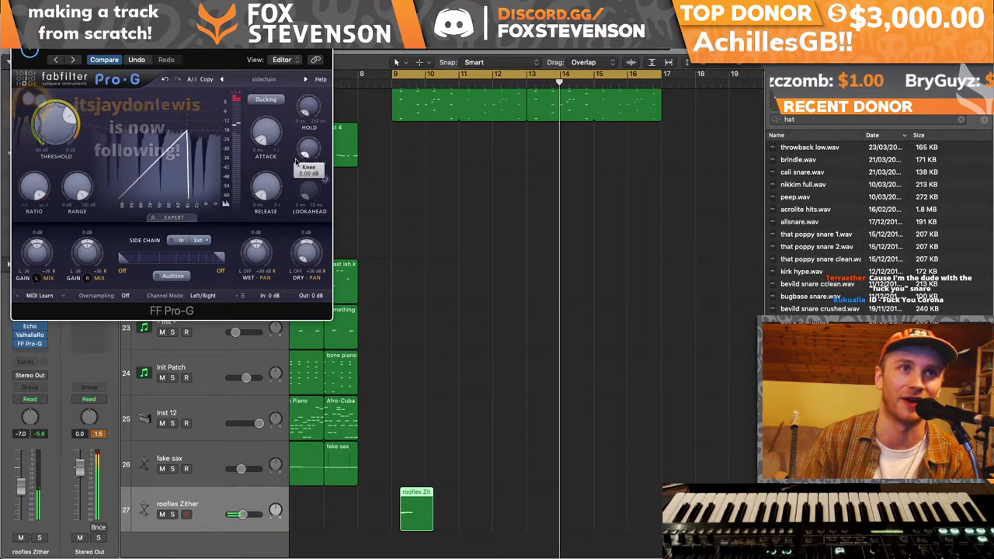
left_click_drag(266, 186, 265, 153)
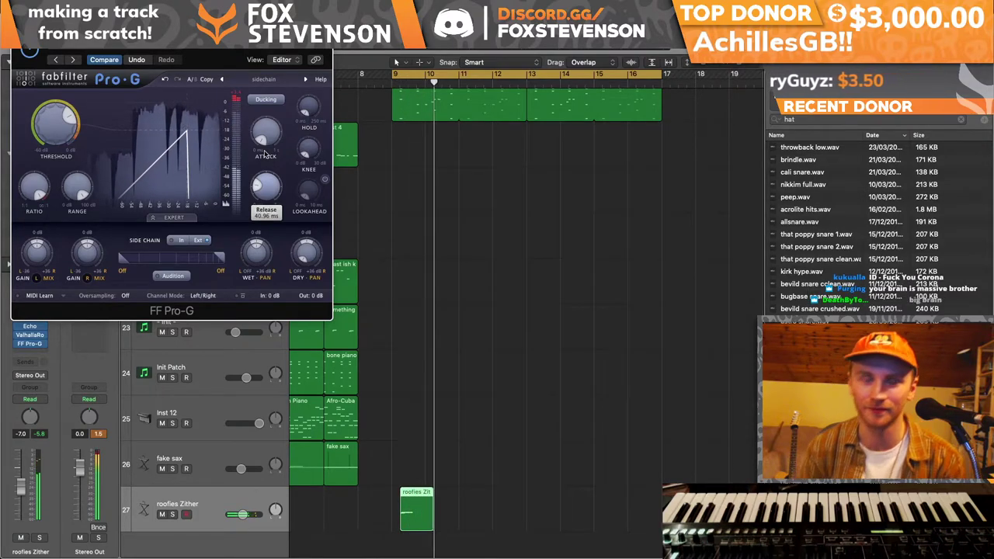
mouse_move(424, 506)
left_mouse_down()
mouse_move(571, 506)
mouse_move(402, 506)
mouse_move(417, 505)
left_mouse_up()
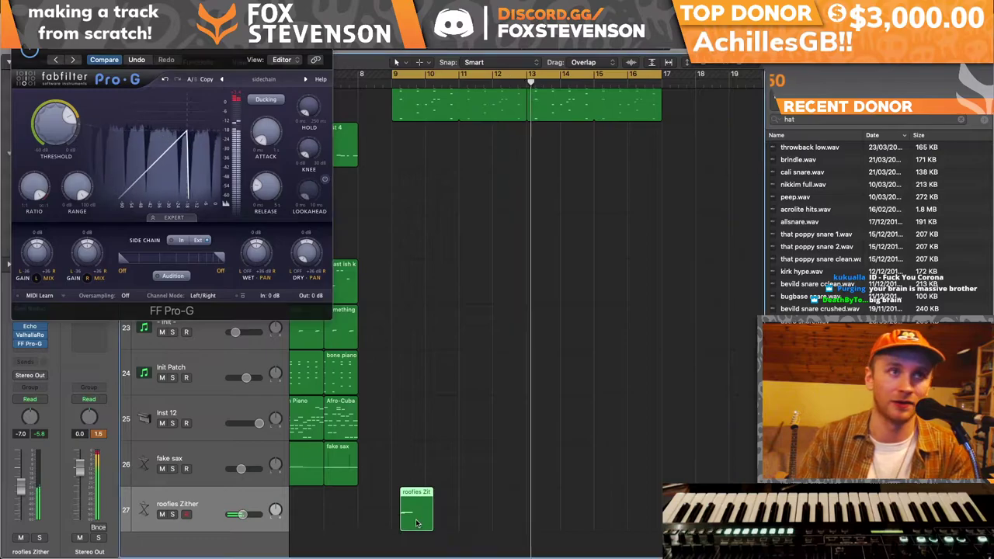
left_click(29, 49)
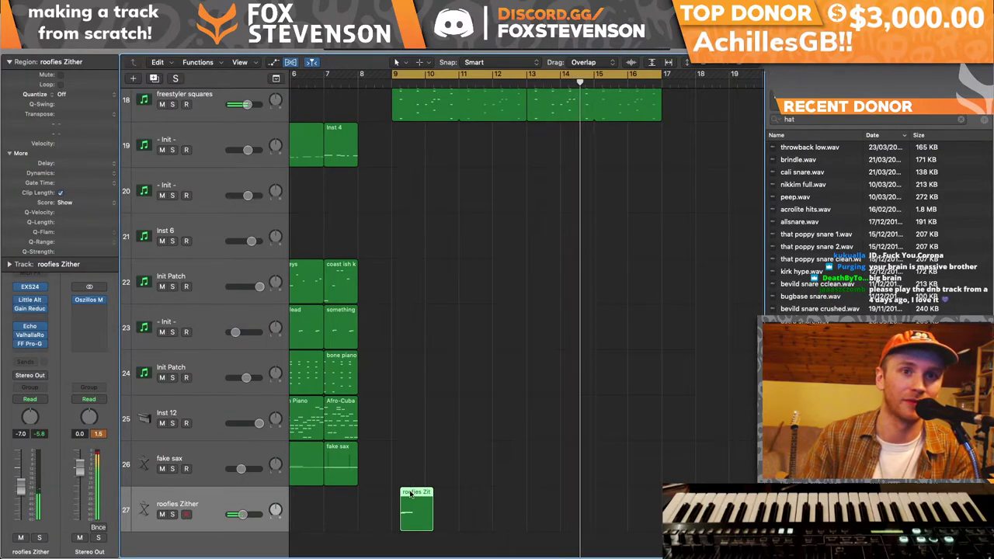
- Transpose both notes of the roofies Zither region up so the longer one sits on C4
double_click(411, 498)
key("super+a")
left_click_drag(337, 390, 336, 348)
key("space")
left_click(336, 348)
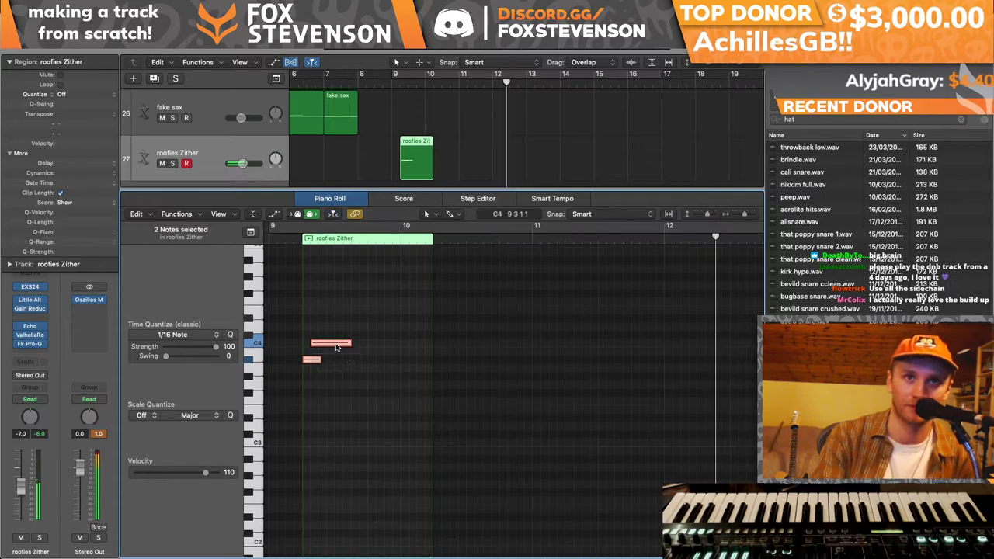
- Return to the full arrangement and duplicate the like that snare2 track with its settings as a new audio track below it
key("x")
key("x")
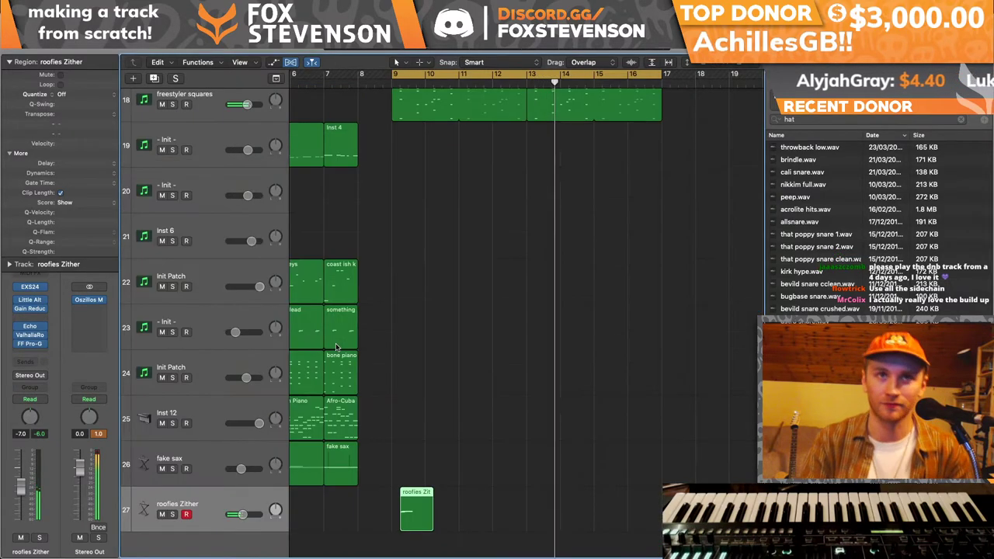
scroll(272, 338, "down", 5)
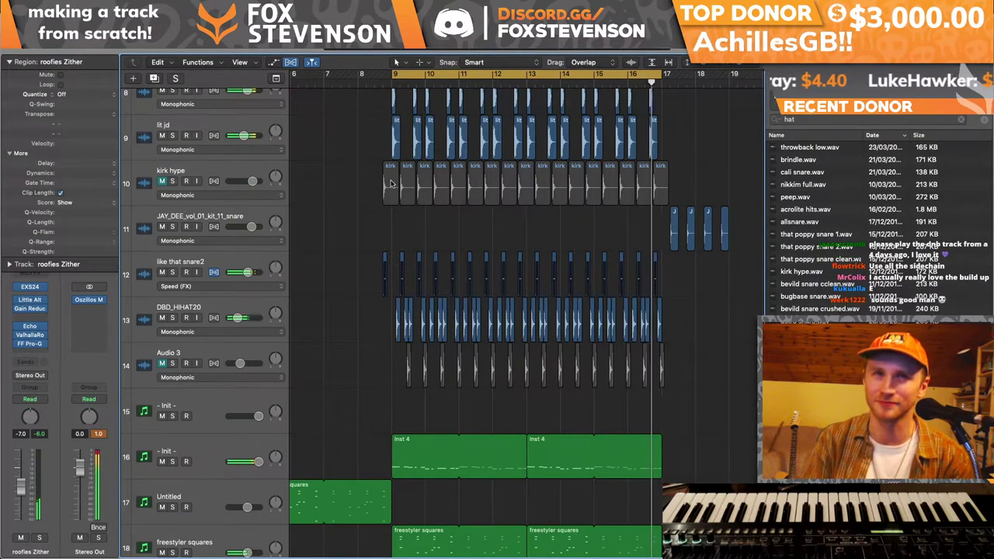
scroll(289, 206, "up", 2)
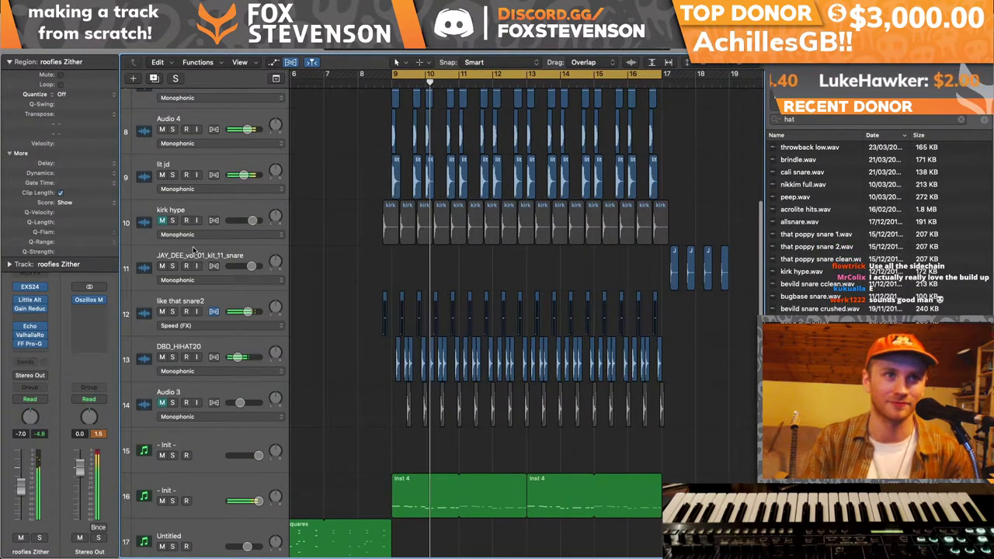
left_click(154, 309)
key("super+d")
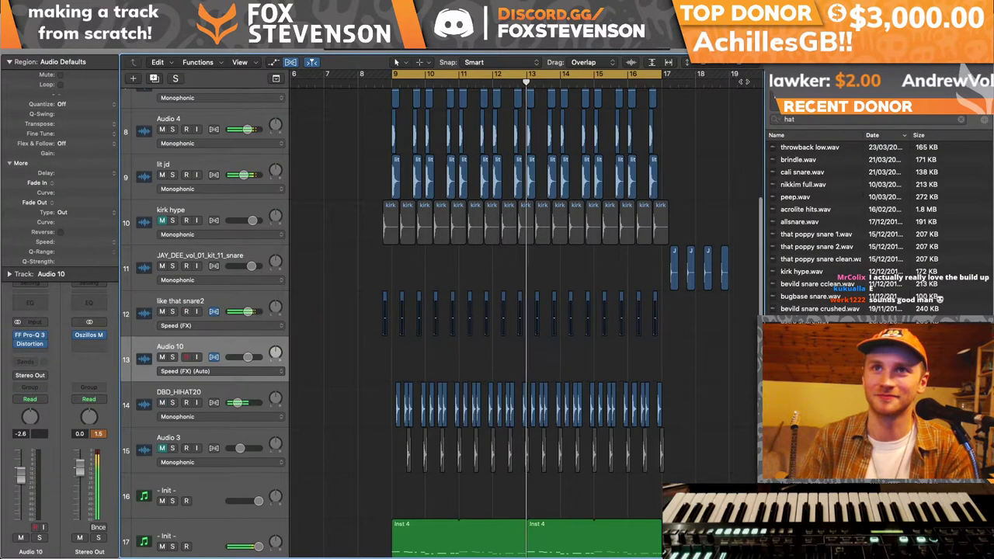
- Cut the low end of the duplicated snare track in FF Pro-Q 3 with a bell of about -17.8 dB at 153 Hz
scroll(315, 314, "up", 5)
scroll(315, 314, "left", 1)
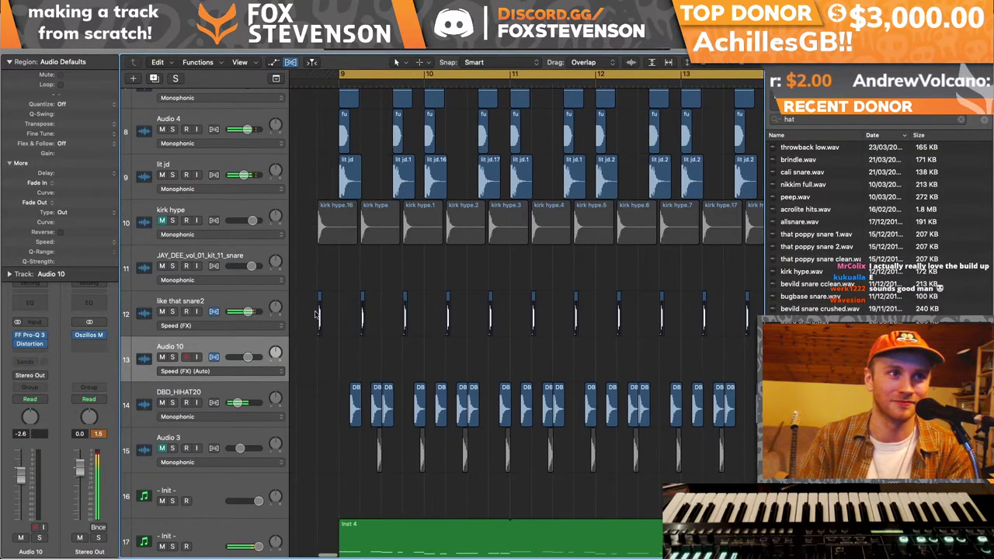
key("y")
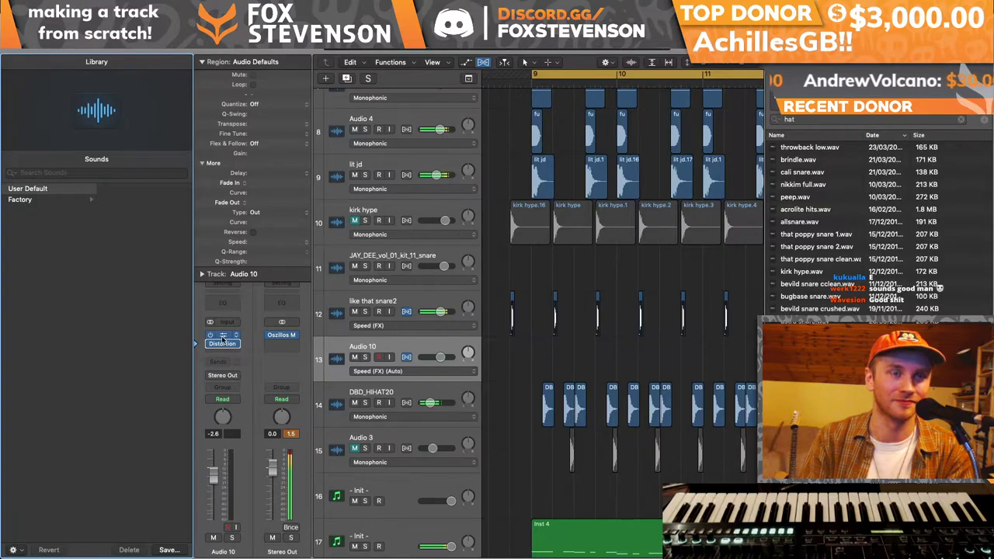
key("v")
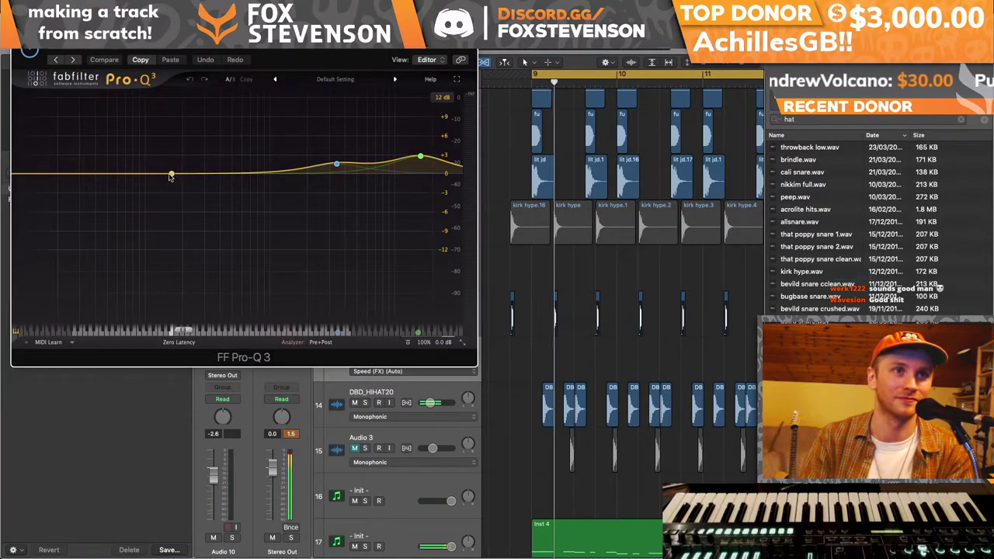
left_click_drag(165, 174, 165, 268)
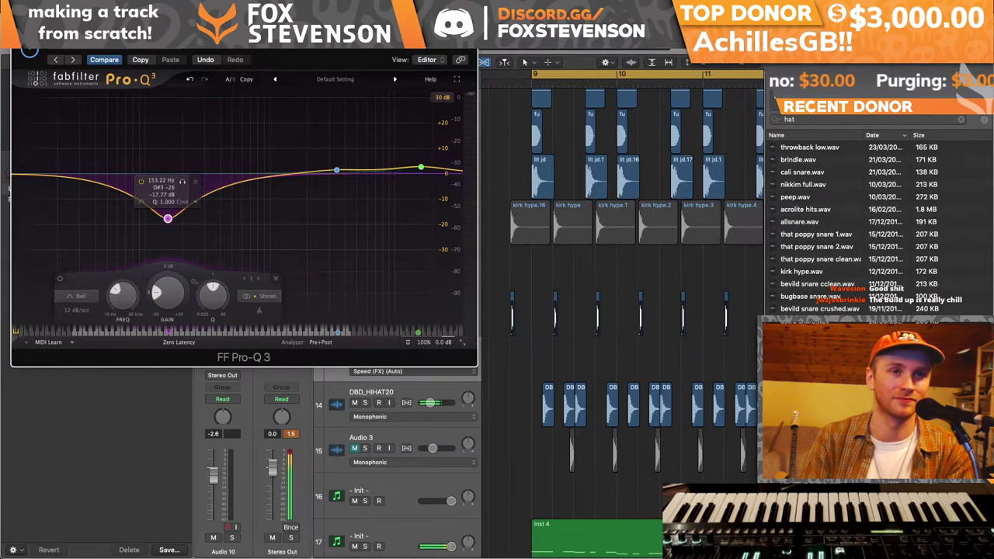
key("v")
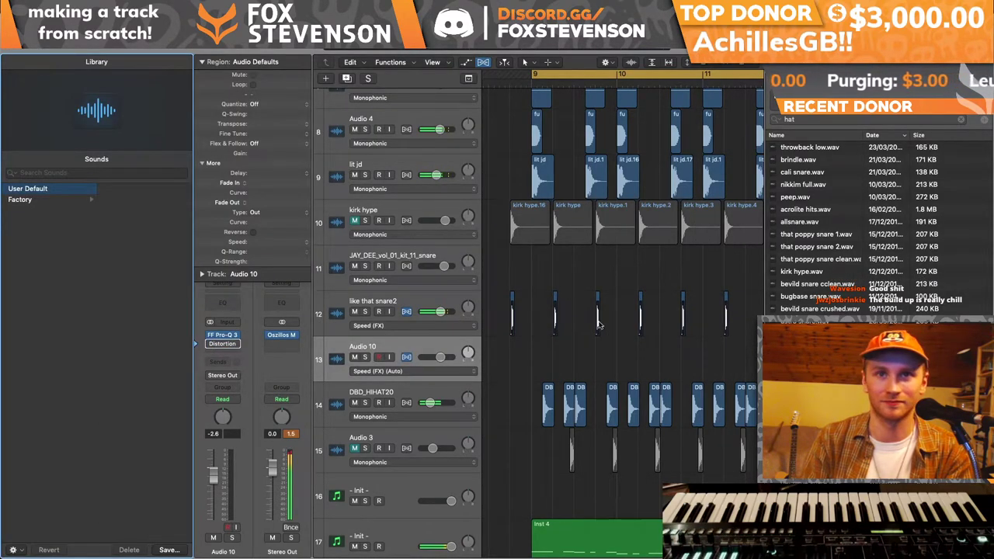
- Copy one like that snare2 region onto the Audio 10 track just before beat 3 of bar 11 and play it back
left_click_drag(554, 299, 619, 346)
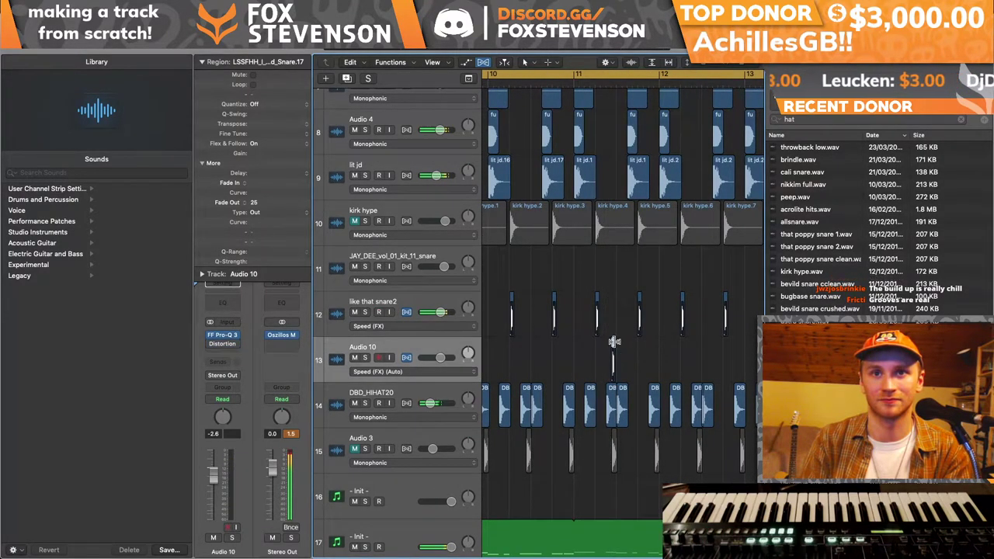
key("space")
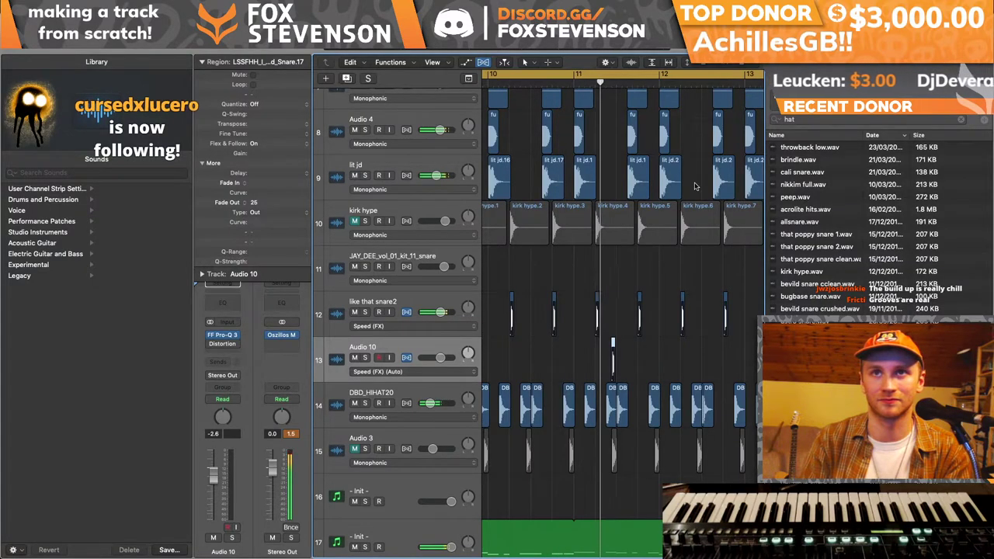
scroll(617, 353, "up", 5)
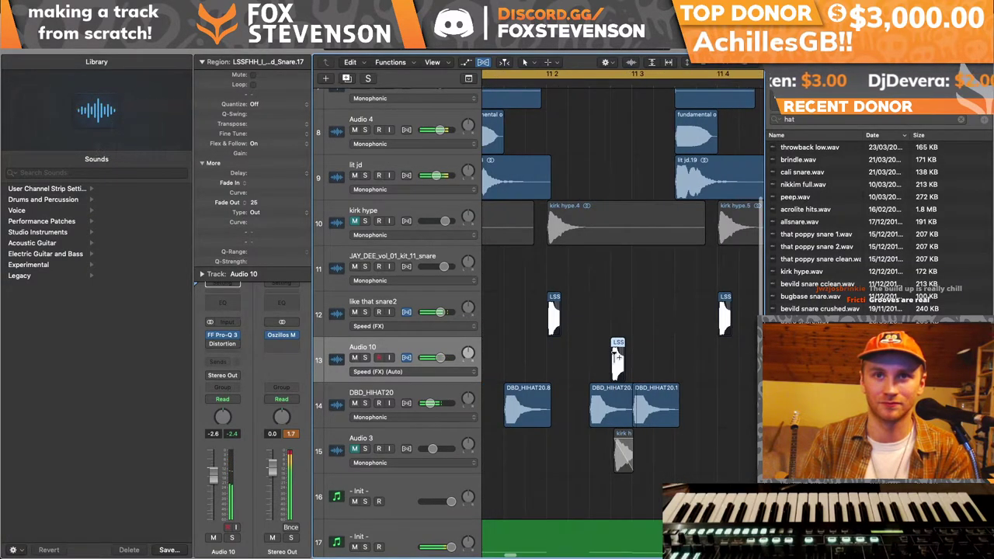
- Add three more ghost snare copies on Audio 10: midway between 11 3 and 11 4, just before bar 12, and about half a beat after it
left_click_drag(617, 347, 687, 354)
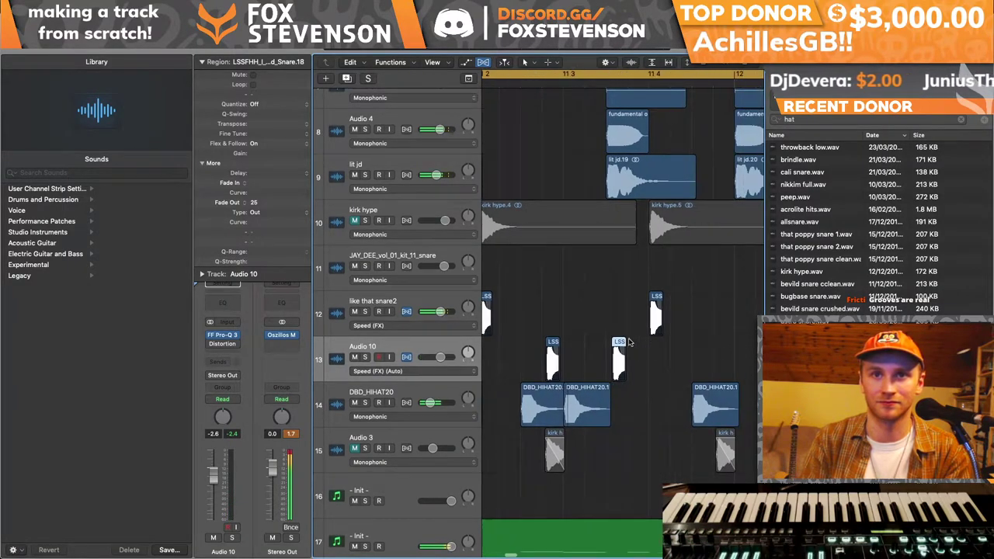
left_click_drag(619, 344, 727, 353)
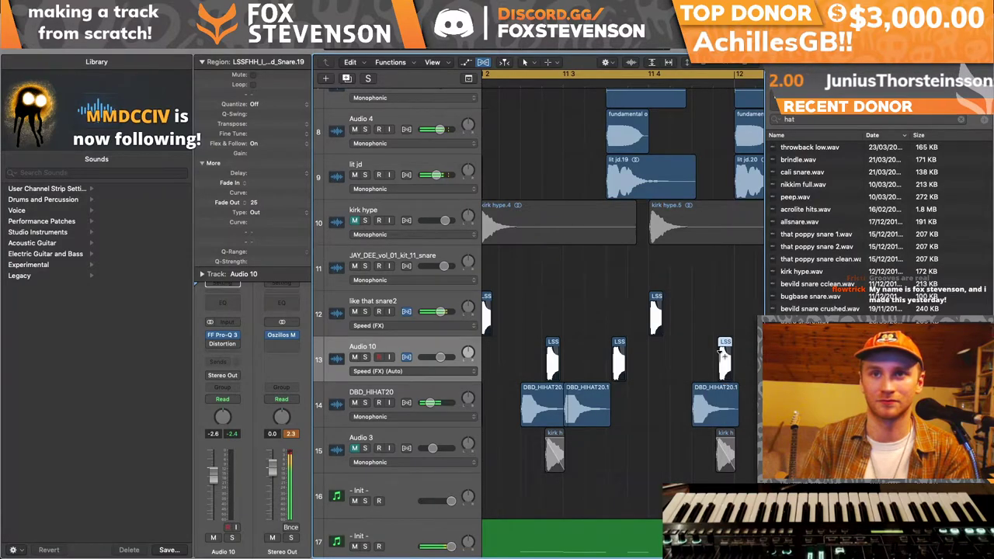
key("super+Left")
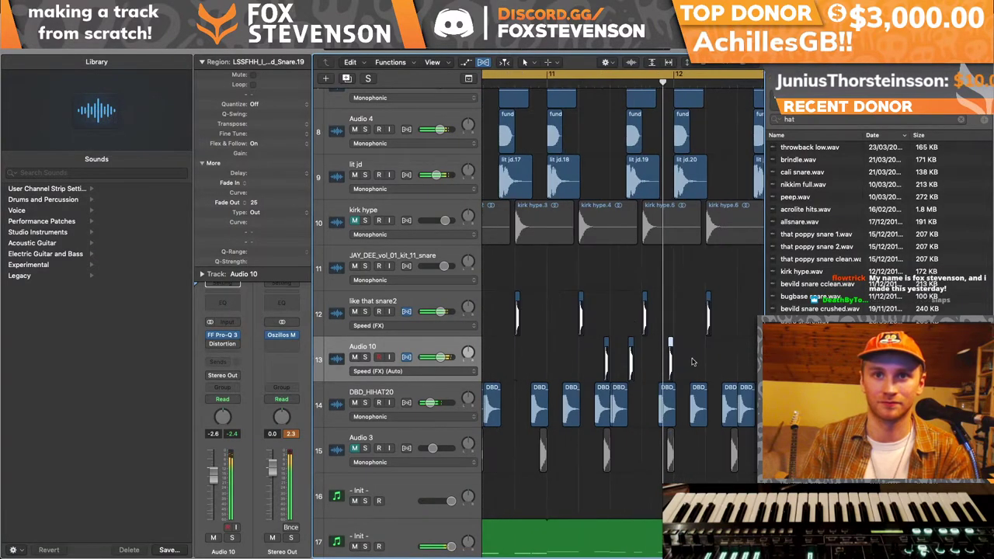
left_click_drag(684, 342, 693, 342)
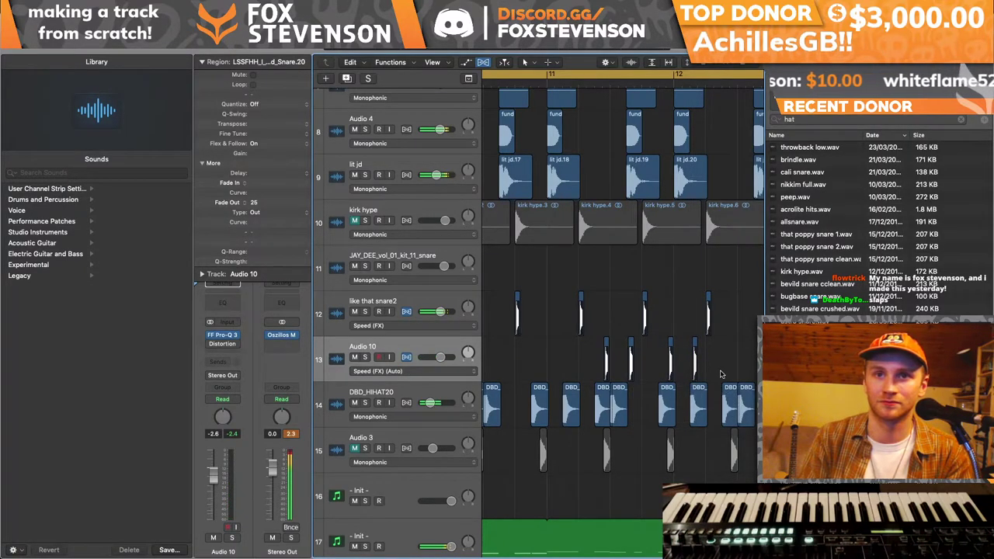
- Try another snare copy at 12 2 1 161 on Audio 10, and lower the track's volume to -10.2 dB
left_click_drag(721, 370, 699, 361)
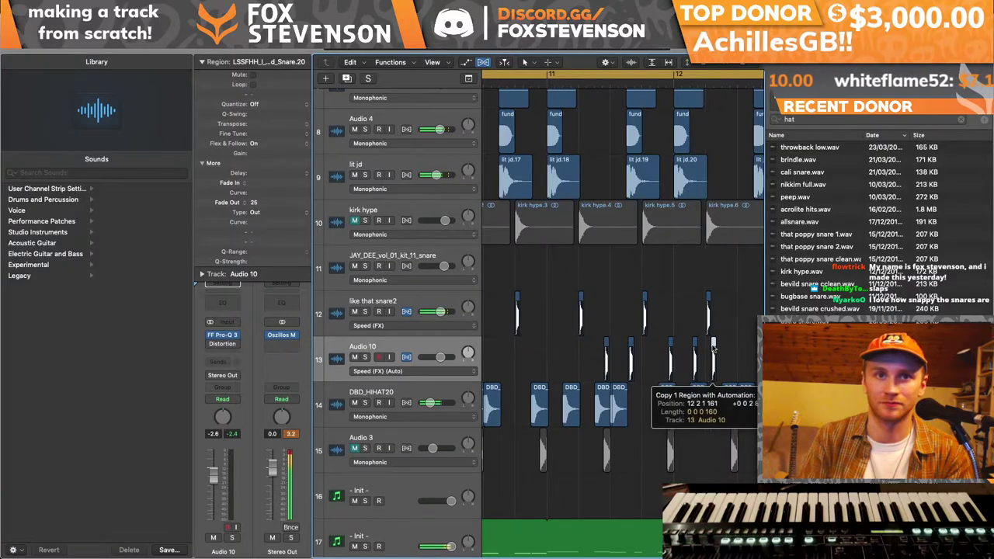
left_click_drag(713, 348, 713, 348)
left_click_drag(435, 357, 432, 357)
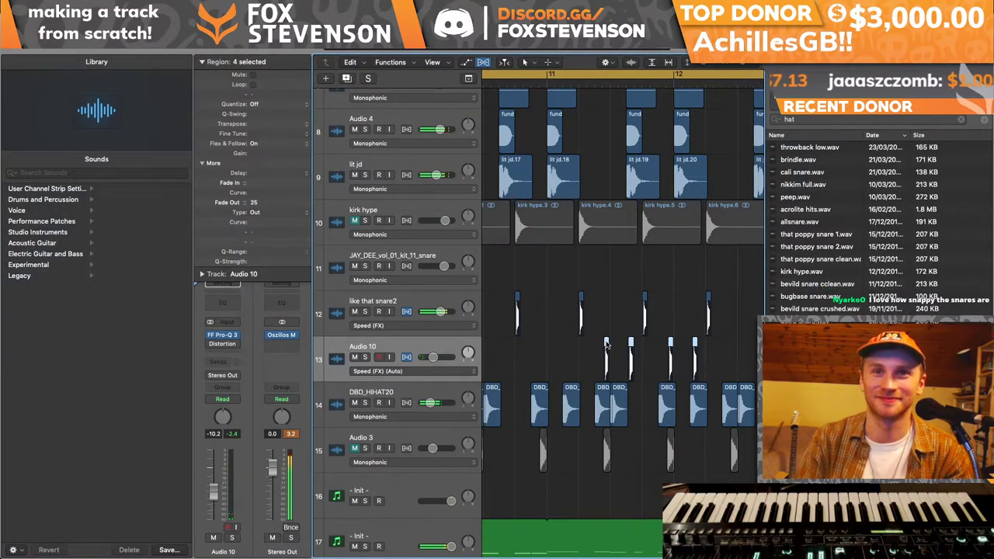
- Copy the four selected snare regions on Audio 10 one bar later, keeping only the first two copies
left_click_drag(607, 345, 678, 344)
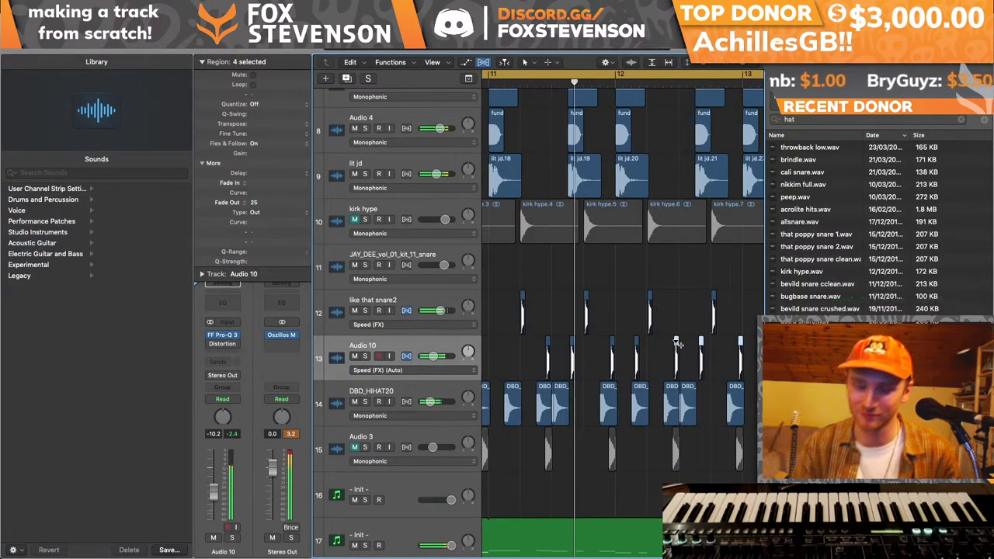
left_click(723, 354)
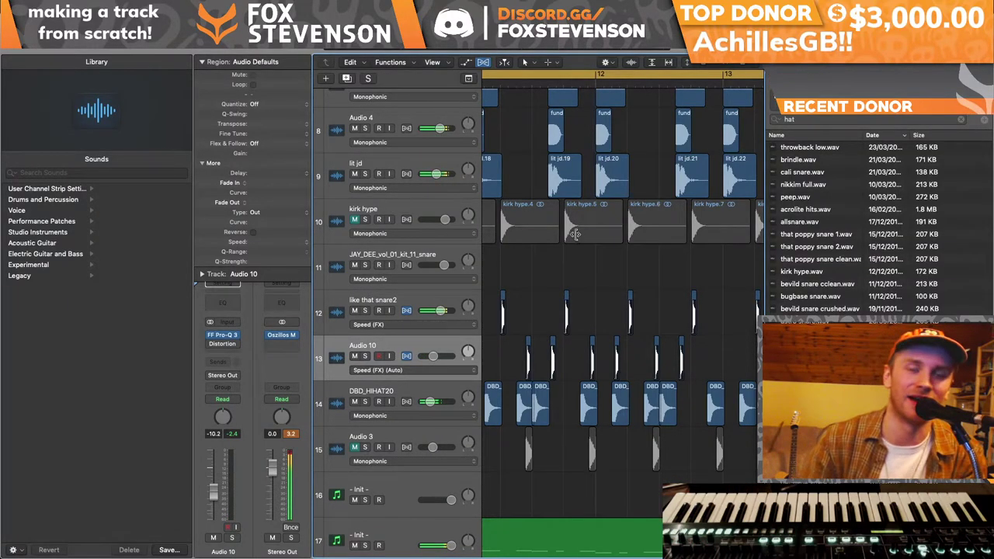
scroll(536, 311, "down", 10)
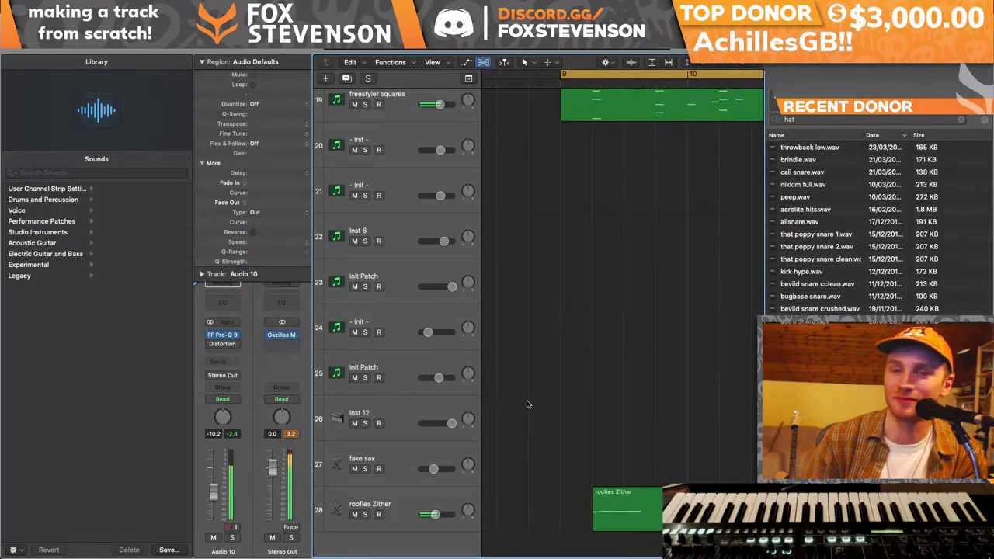
scroll(734, 418, "up", 13)
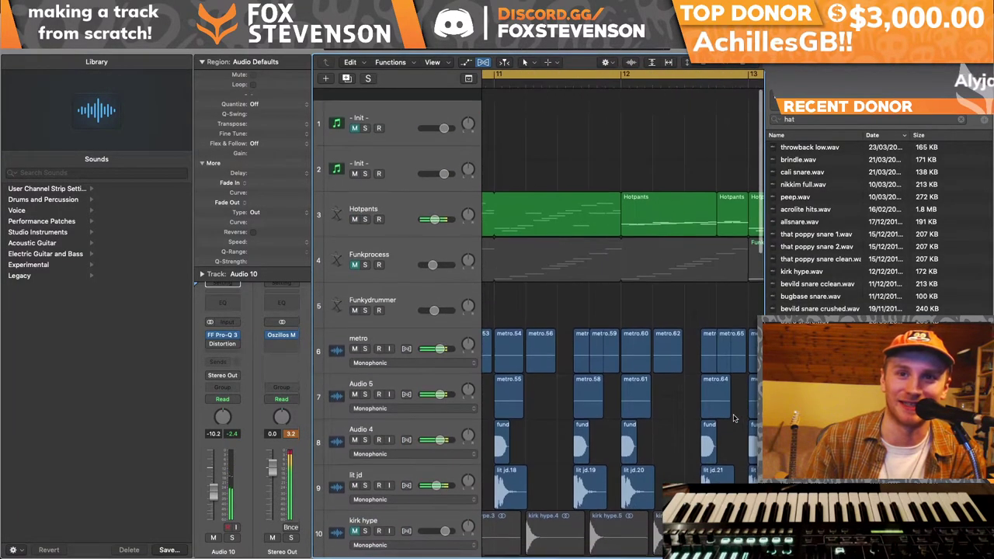
scroll(734, 418, "down", 4)
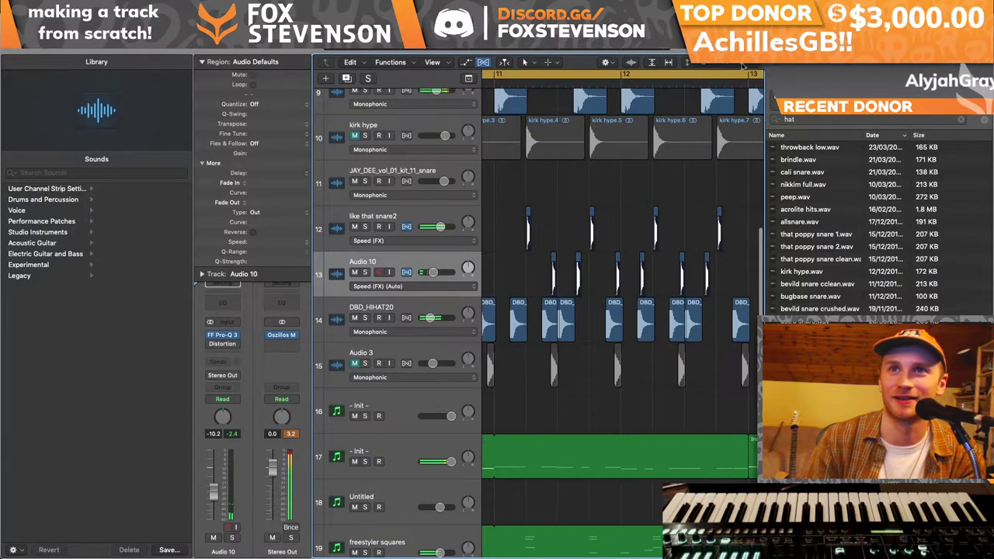
scroll(743, 67, "down", 6)
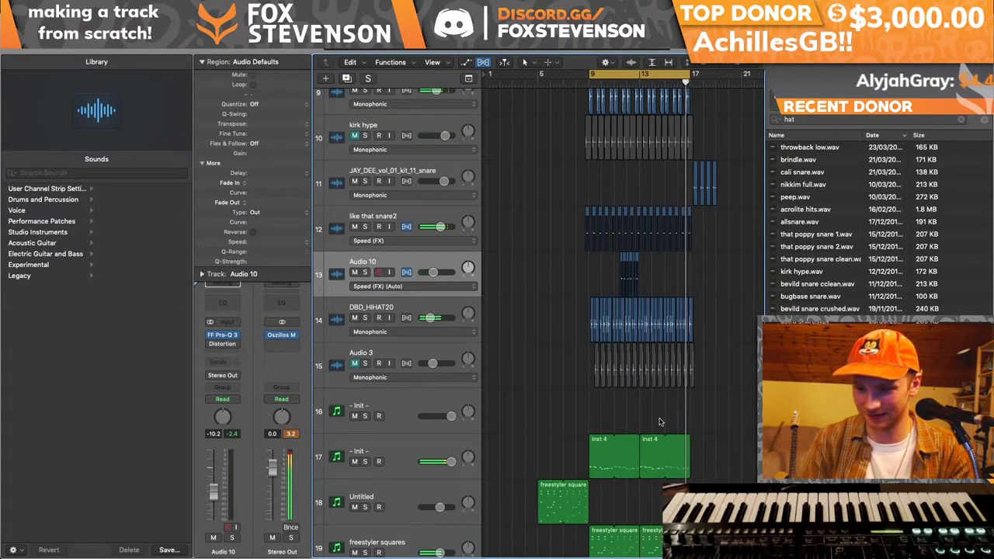
key("x")
key("x")
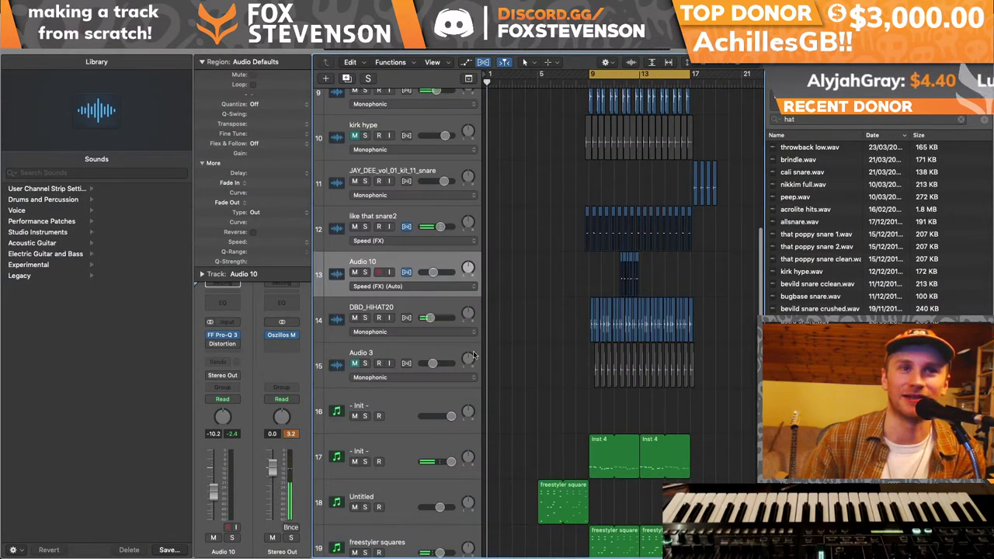
- Nudge the Audio 10 snare region just after the start of bar 12 slightly earlier
scroll(607, 208, "up", 8)
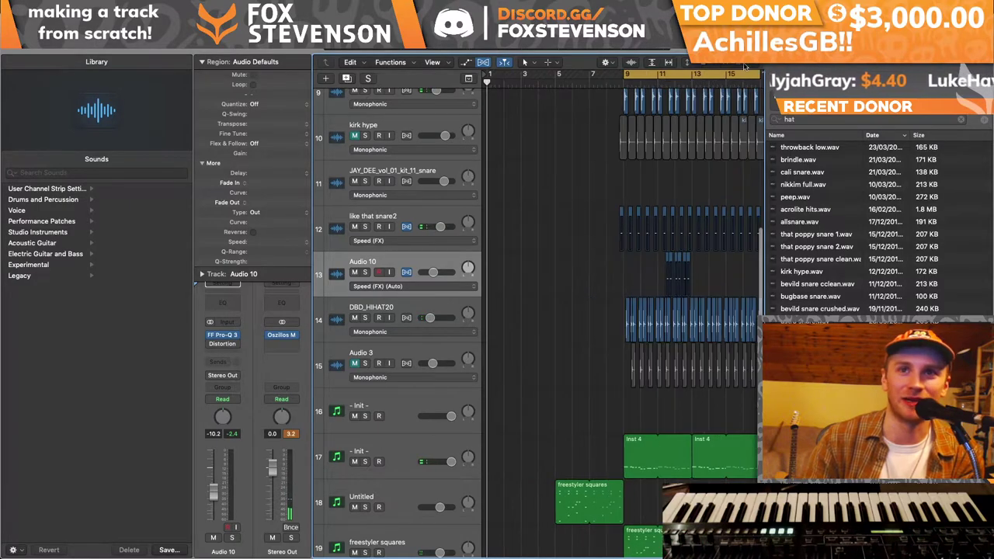
scroll(607, 208, "right", 10)
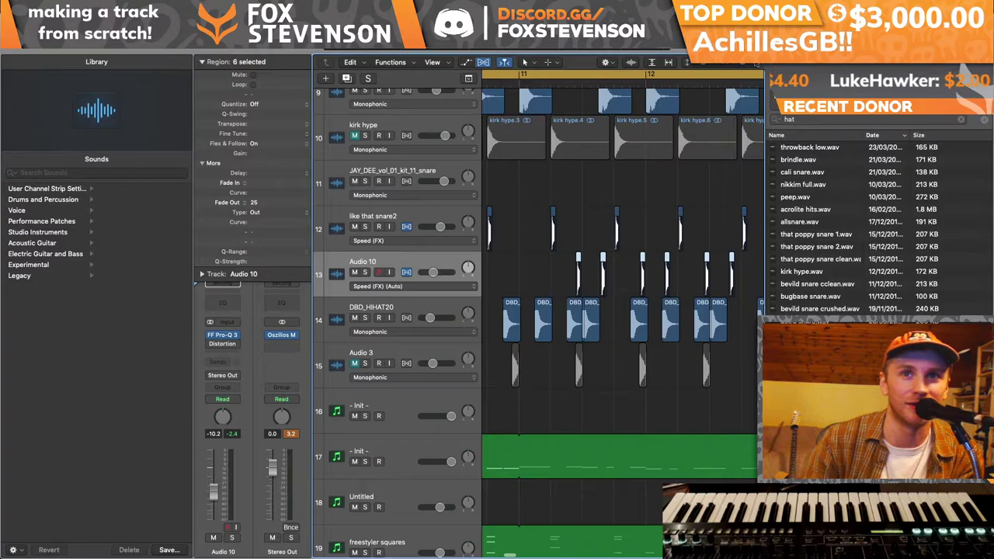
scroll(629, 266, "up", 6)
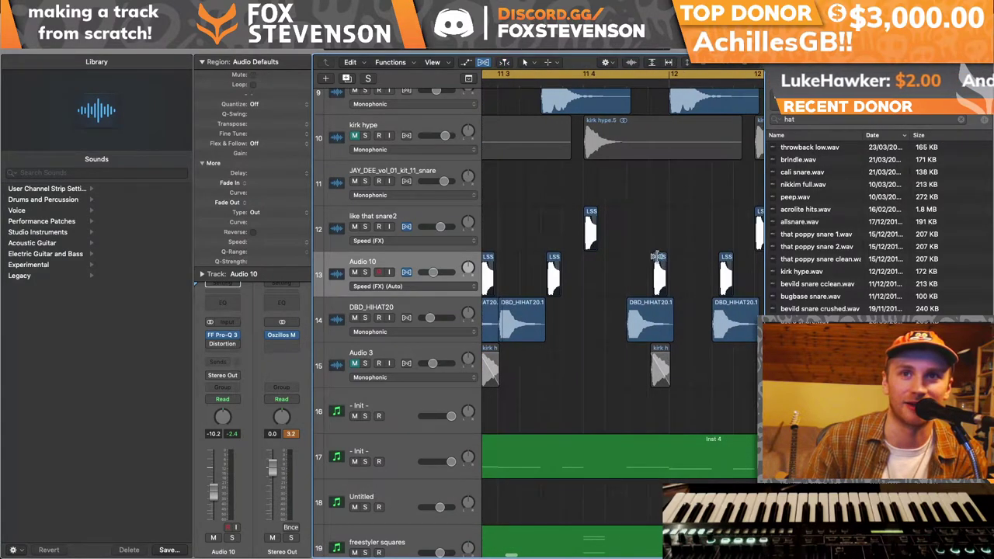
left_click_drag(725, 262, 724, 260)
scroll(547, 153, "left", 2)
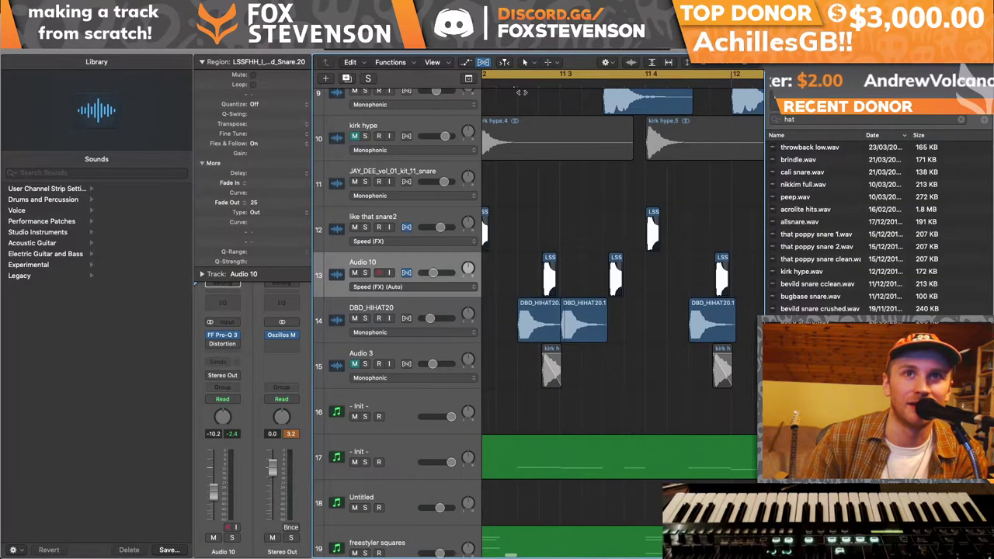
- Move the last Audio 10 snare region to 12 3 3 81 and add copies after it, the last at 12 4 4 58
key("space")
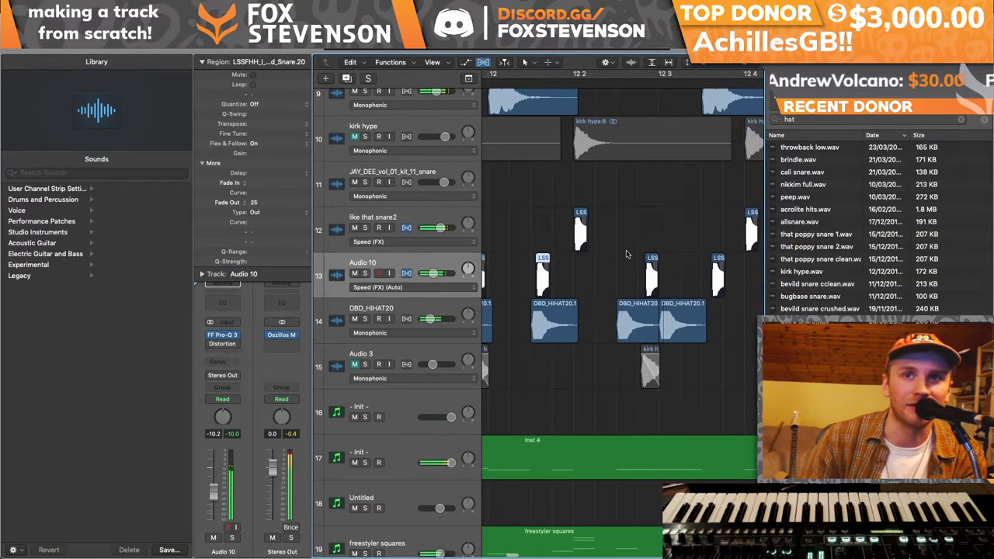
left_click_drag(727, 262, 716, 258)
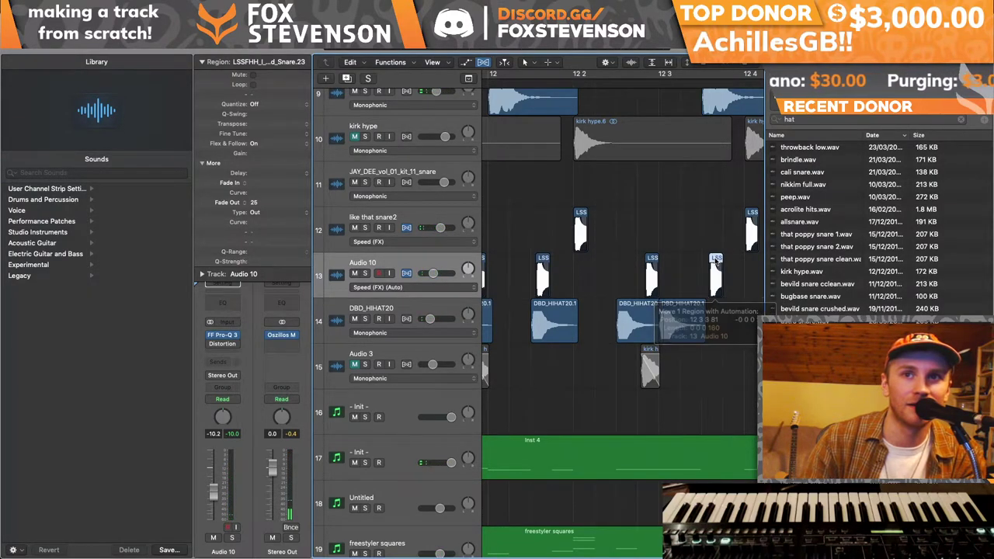
left_click_drag(562, 258, 666, 261)
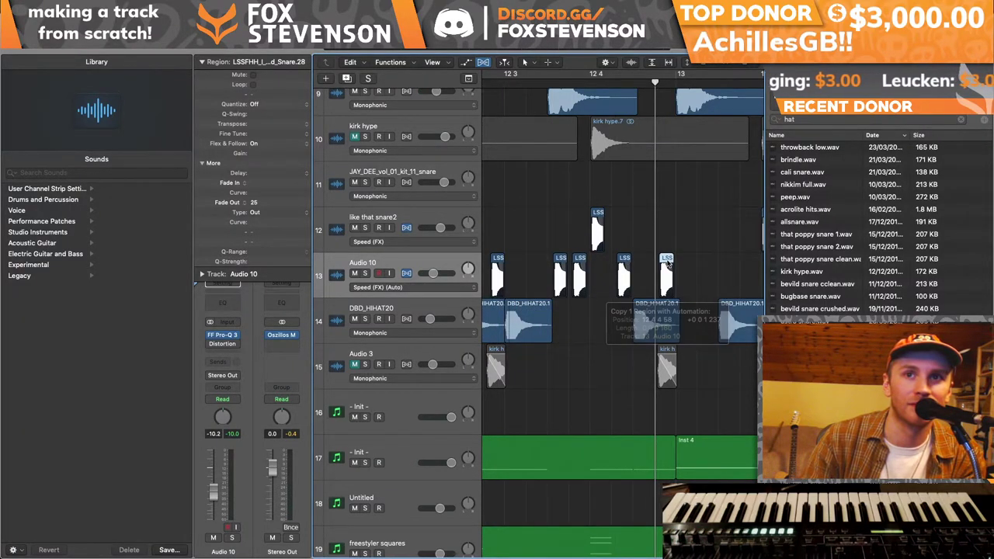
- Search the audio file browser for "sooth"
scroll(638, 365, "down", 10)
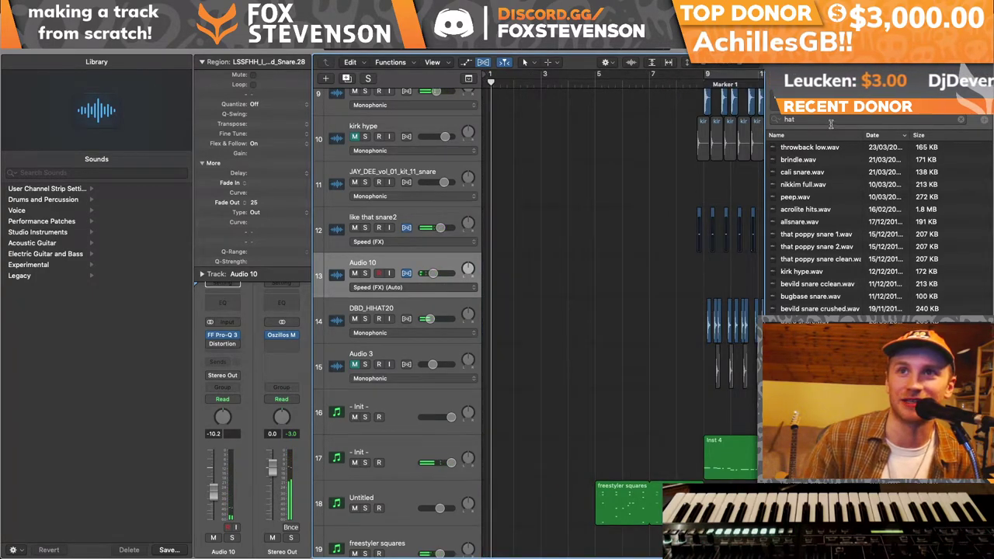
left_click(831, 121)
type("soot")
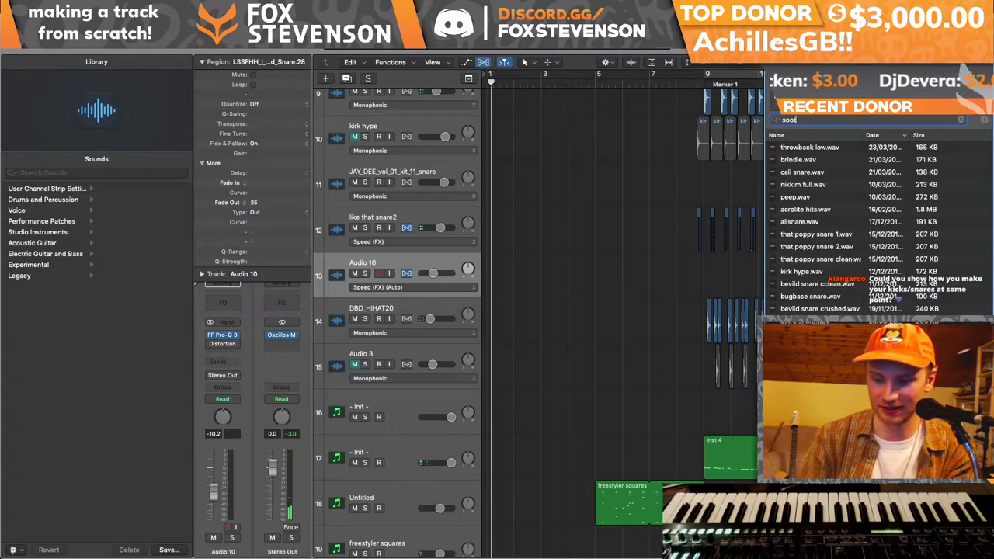
type("h")
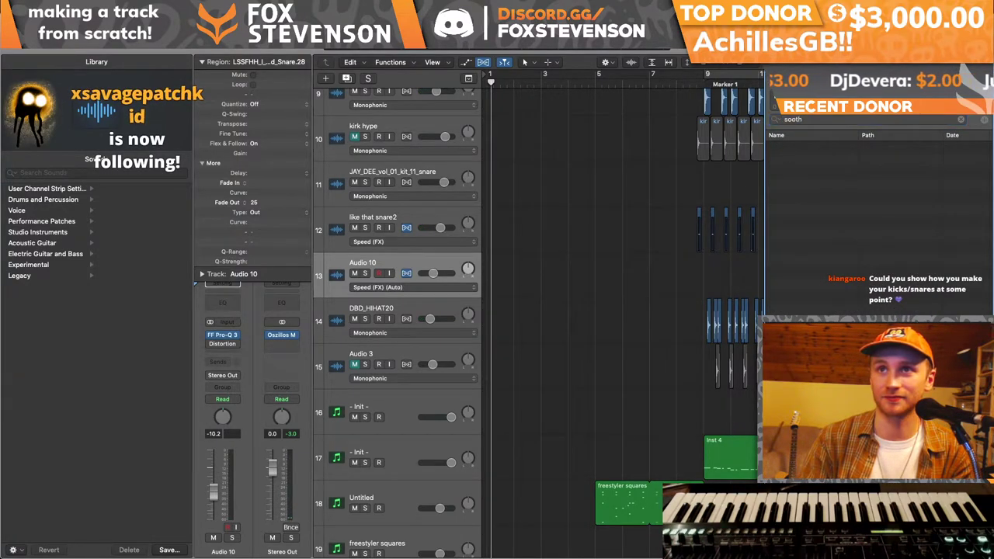
- Add the soothe crash_1 sample at bar 9 on a new track below roofies Zither and lower its volume to -12.4 dB
scroll(694, 200, "down", 10)
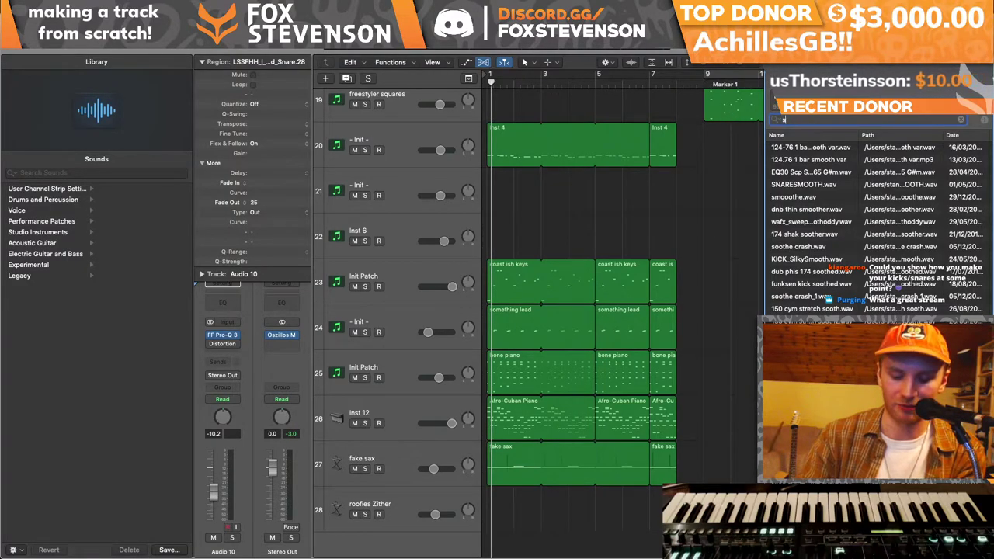
scroll(744, 273, "right", 3)
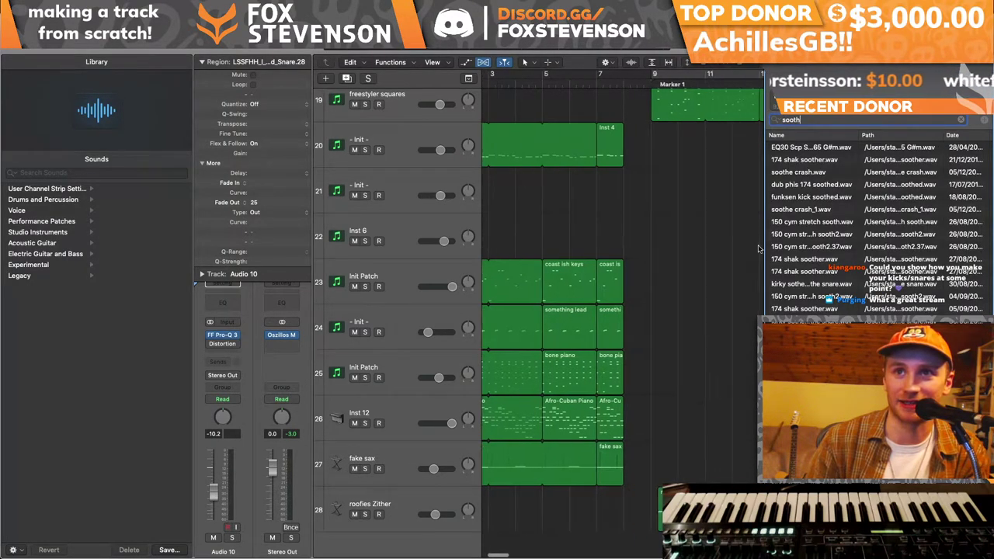
left_click_drag(792, 177, 654, 545)
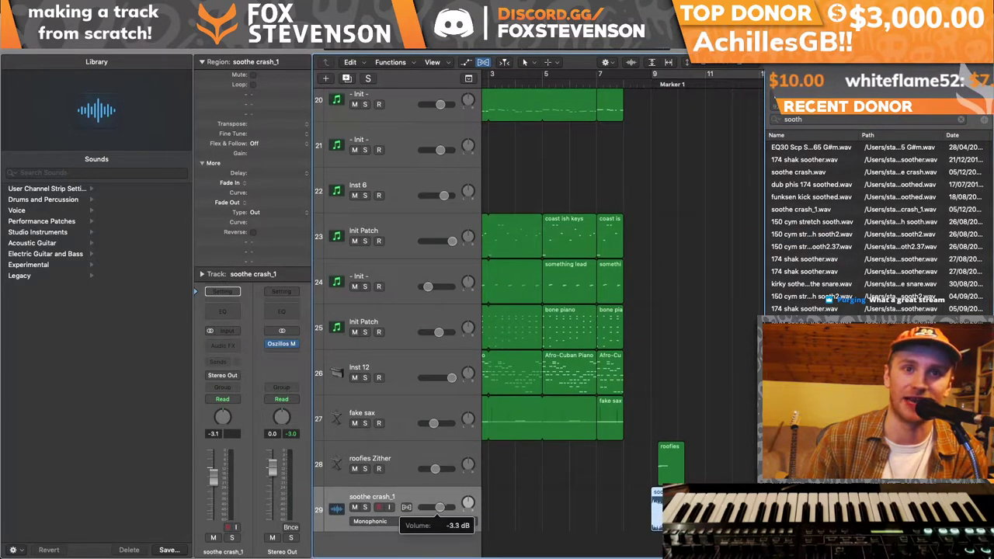
key("space")
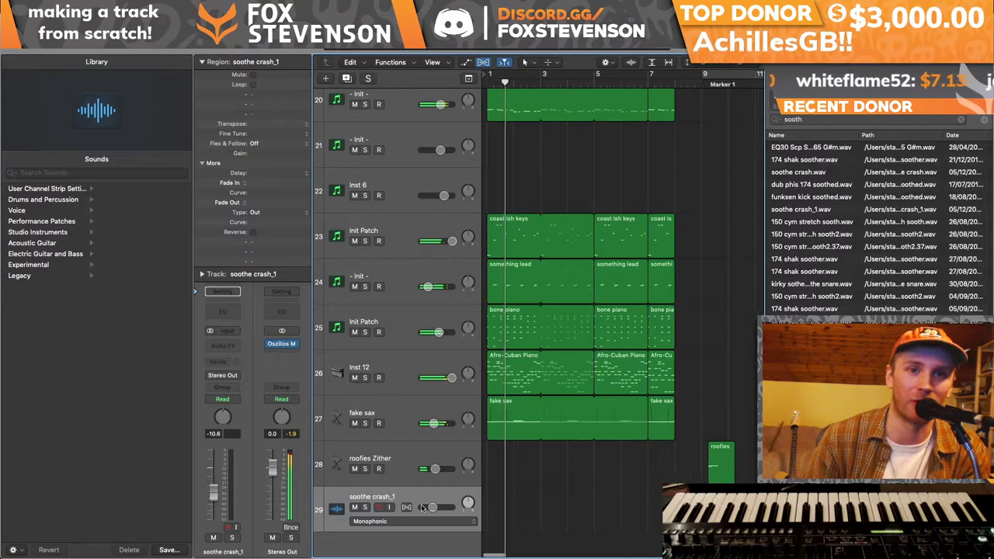
scroll(544, 482, "up", 3)
scroll(572, 475, "down", 3)
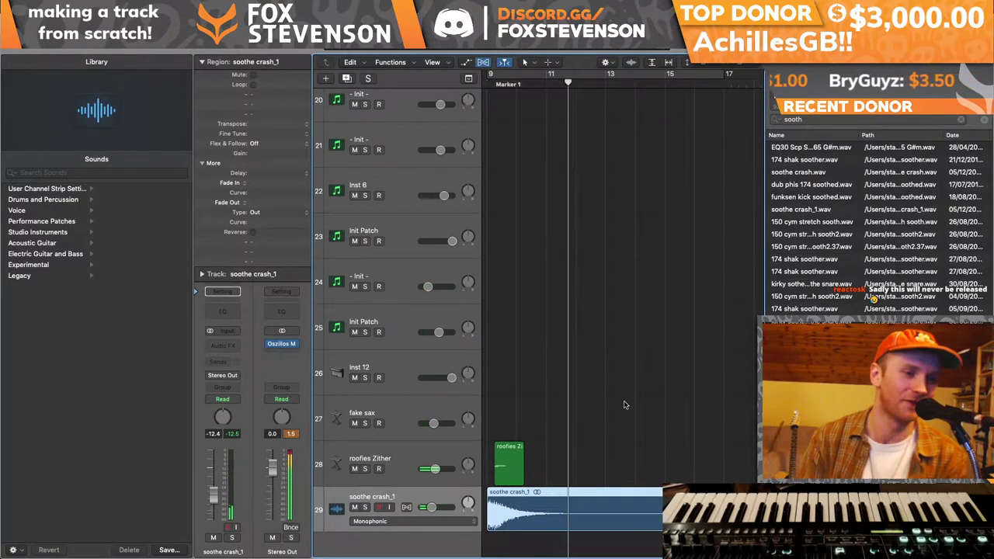
- Combine the nine snare regions on Audio 10 into one region and copy it to bar 15
scroll(624, 404, "up", 10)
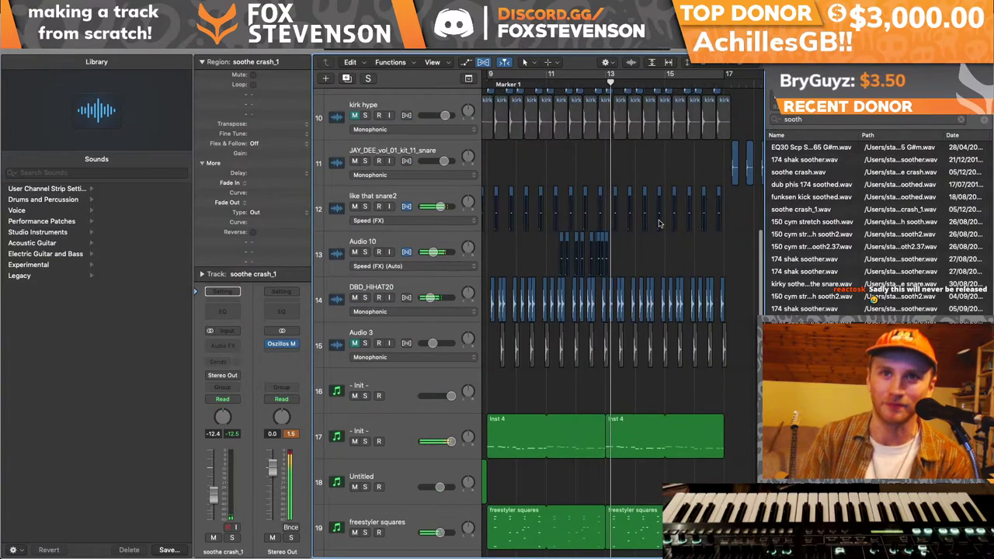
left_click_drag(553, 231, 618, 247)
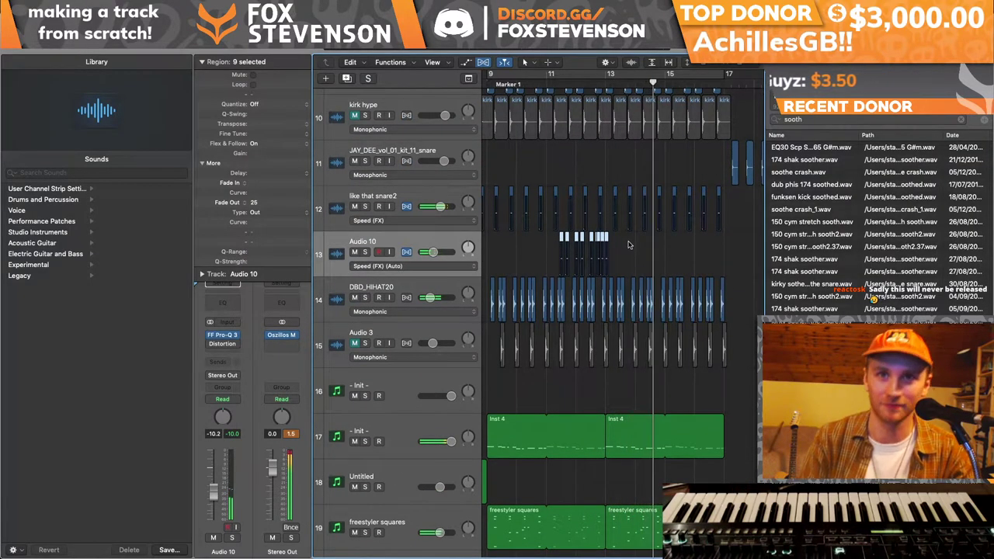
key("super+j")
left_click_drag(576, 254, 698, 254)
- Turn on the cycle range for bars 9 to 17 and select instrument tracks 17, 19 and 23 to 28 with their regions
left_click(631, 73)
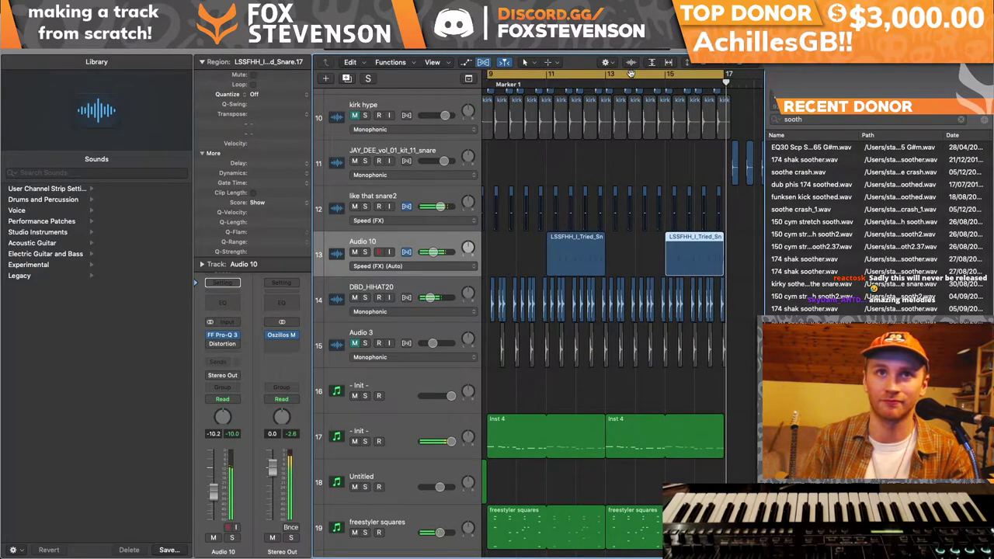
scroll(637, 119, "down", 6)
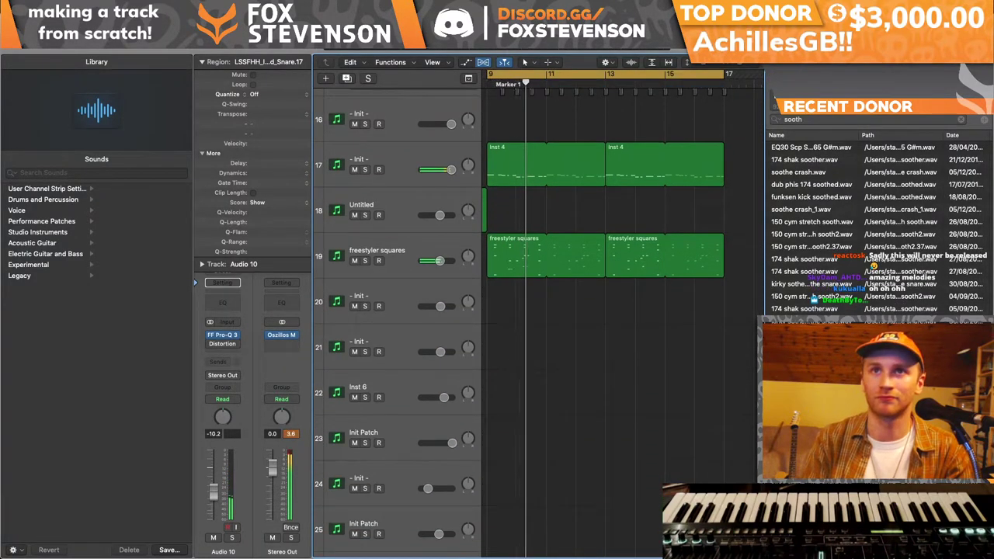
key("super+Up")
key("super+Left")
key("super+Left")
key("super+Left")
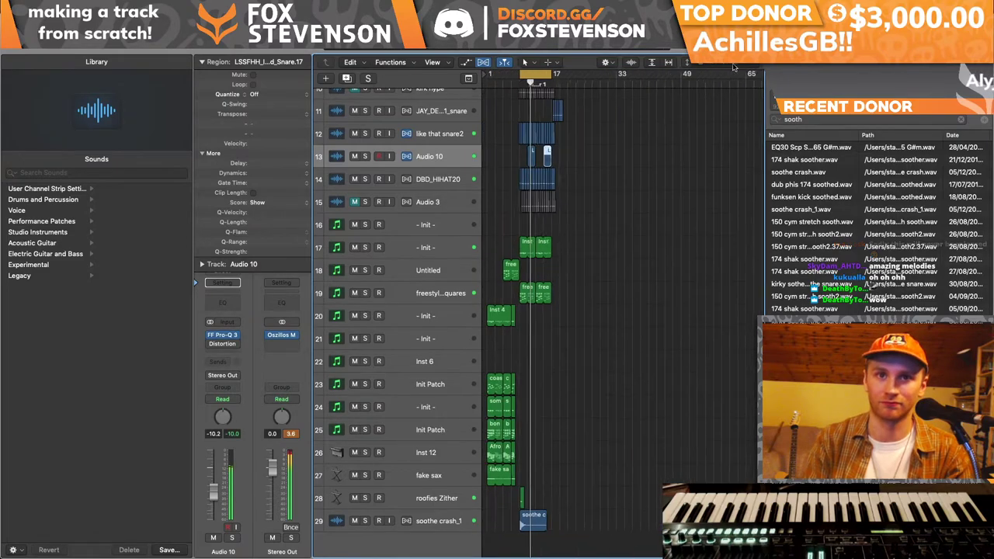
left_click_drag(588, 492, 473, 251)
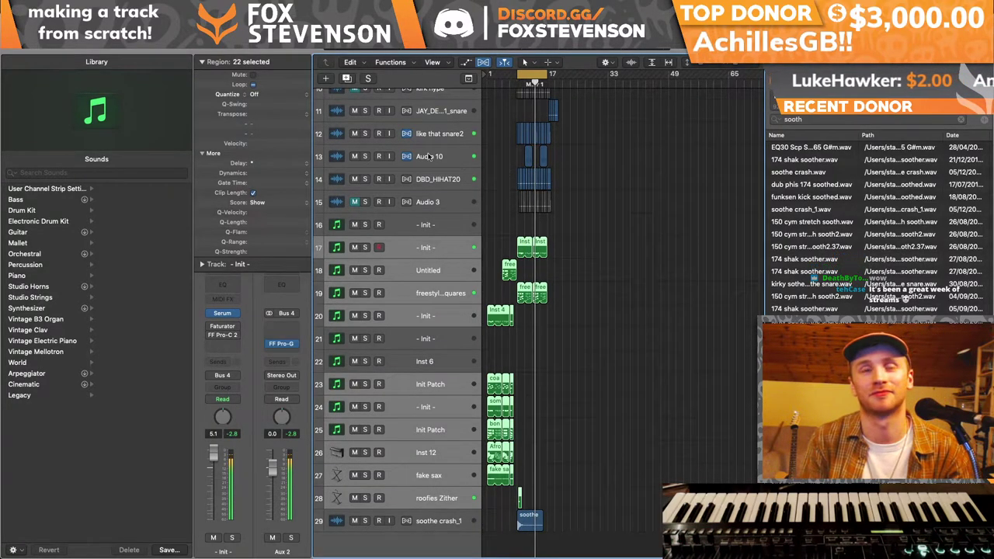
- Open Oszillos Mega Scope on the Stereo Out channel and insert FF Pro-MB in the slot below it
left_click(427, 129)
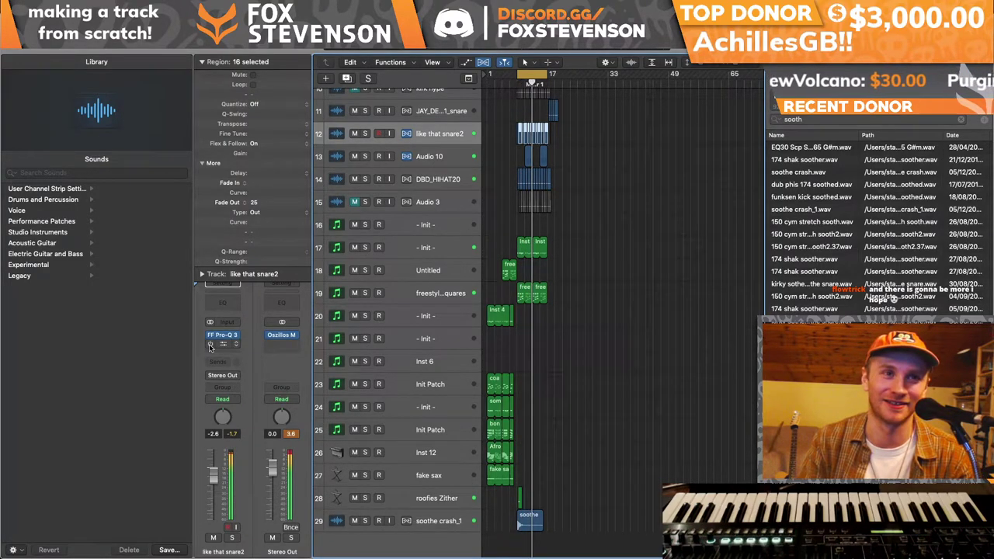
left_click(287, 335)
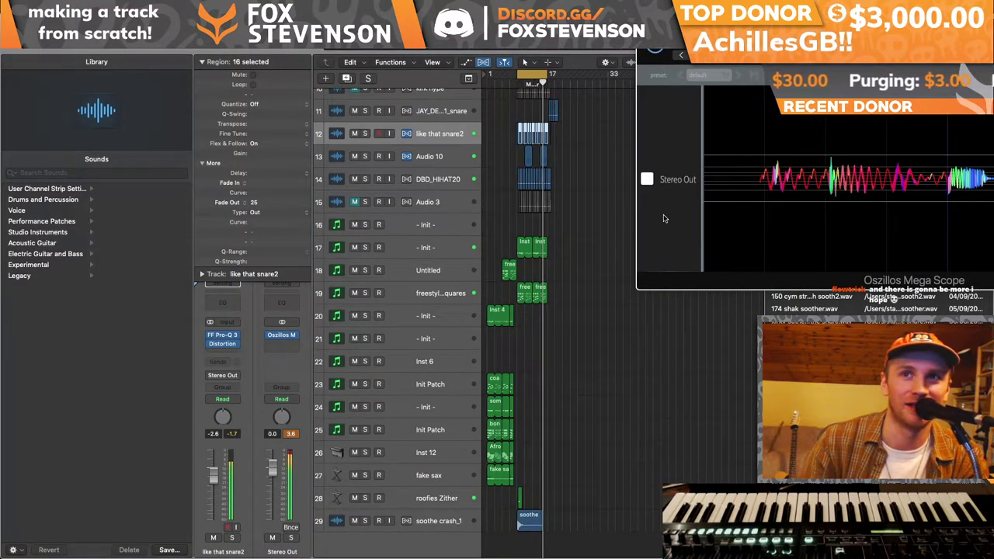
left_click(289, 344)
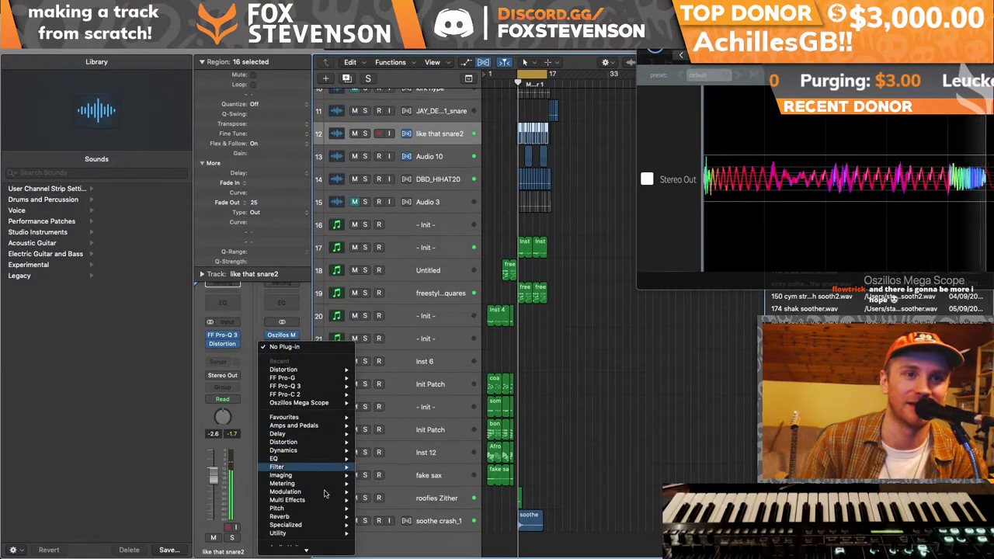
mouse_move(310, 541)
mouse_move(388, 376)
mouse_move(497, 418)
left_click(567, 418)
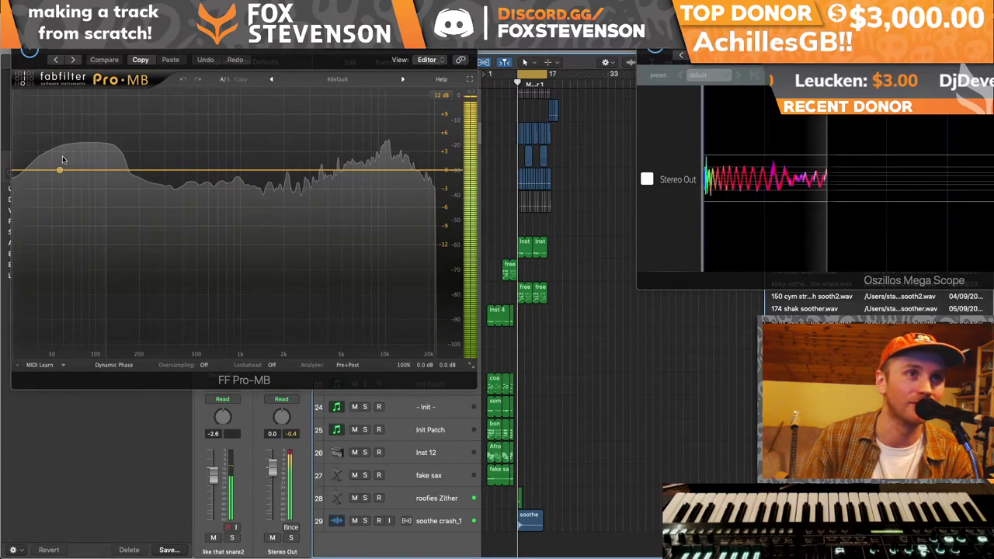
- Create a low-frequency band in Pro-MB, raise its output and lower its high crossover to about 190 Hz
left_click_drag(112, 159, 83, 167)
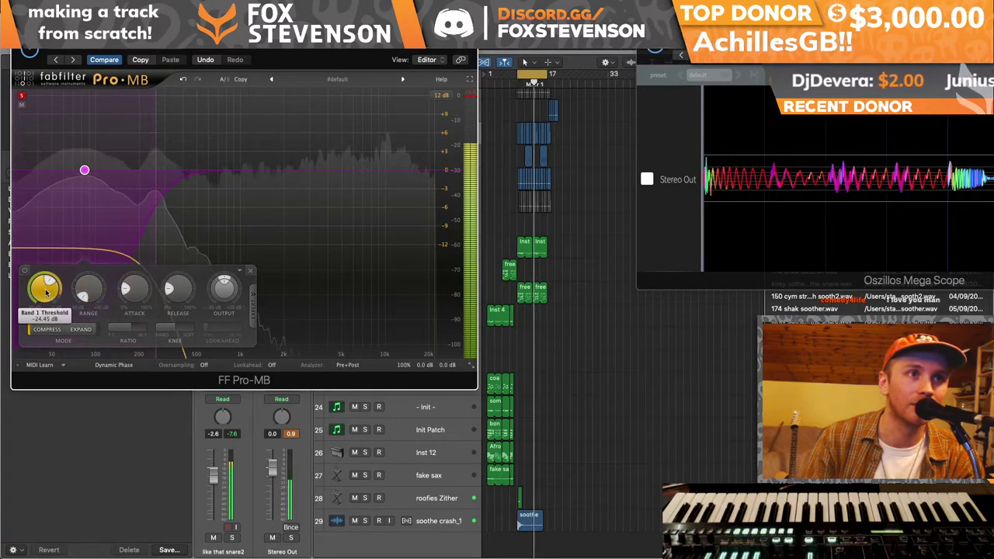
left_click_drag(224, 289, 227, 244)
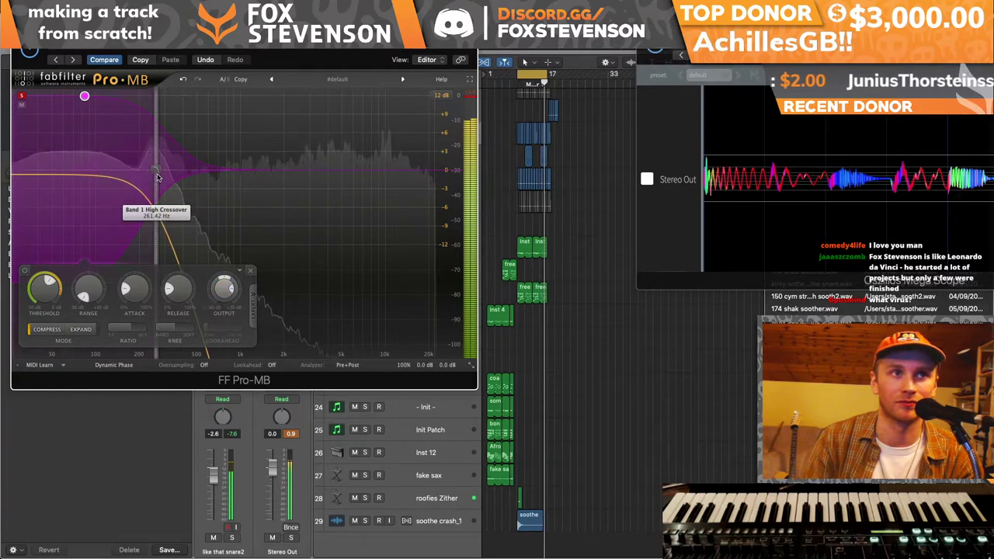
left_click_drag(157, 150, 136, 150)
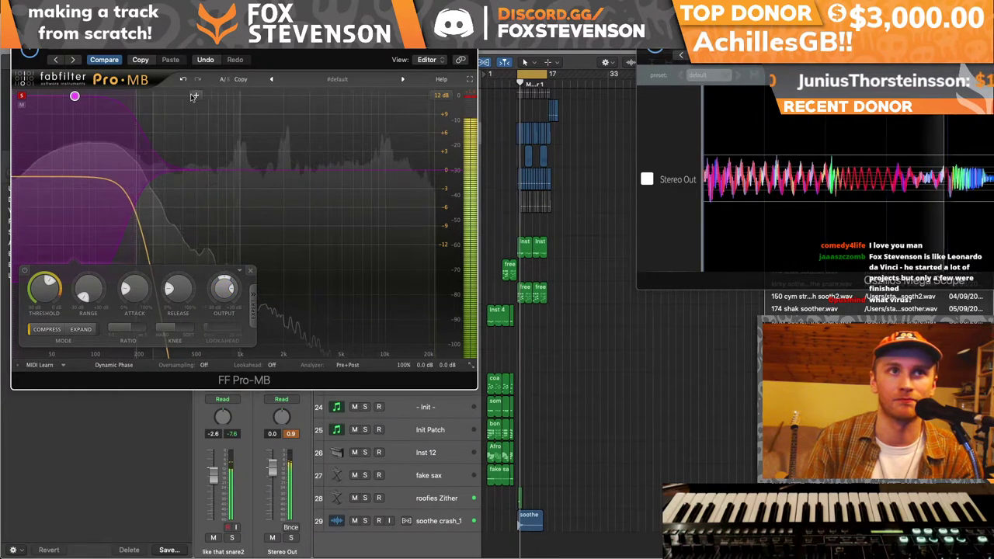
- Create a Pro-MB mid band up to about 2.4 kHz, solo it, deepen its compression range and raise its output to about 7.5 dB
left_click(186, 112)
left_click_drag(223, 206, 264, 183)
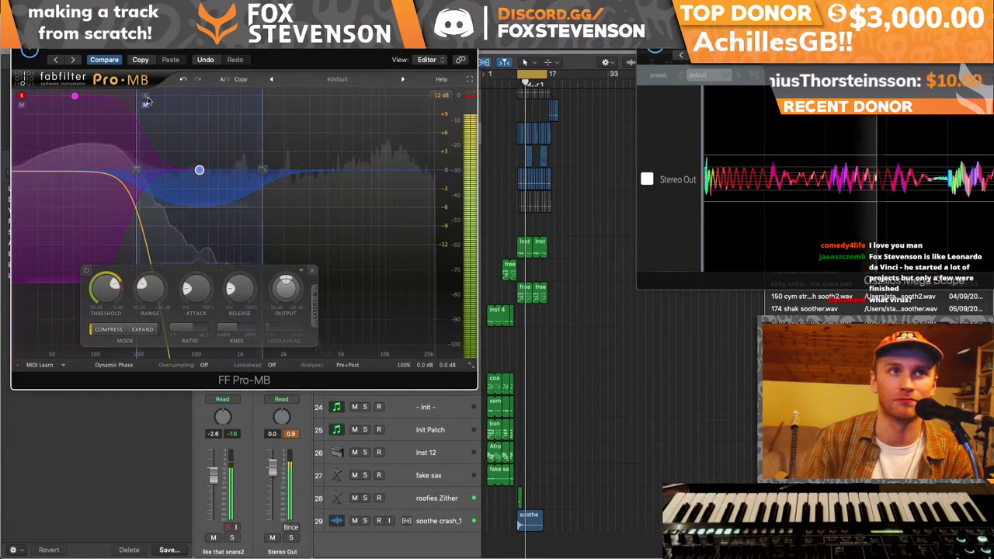
left_click(24, 196)
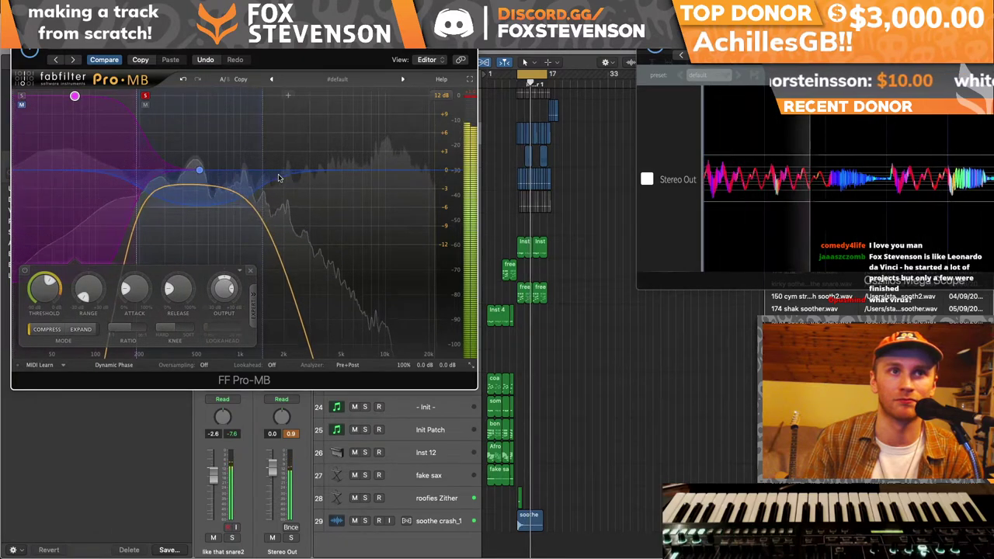
left_click_drag(263, 172, 293, 172)
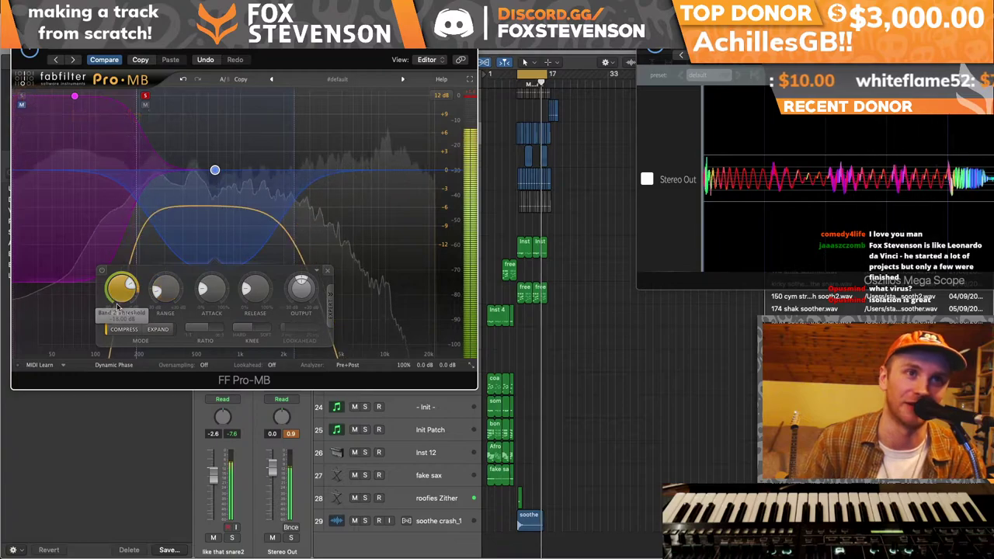
mouse_move(212, 292)
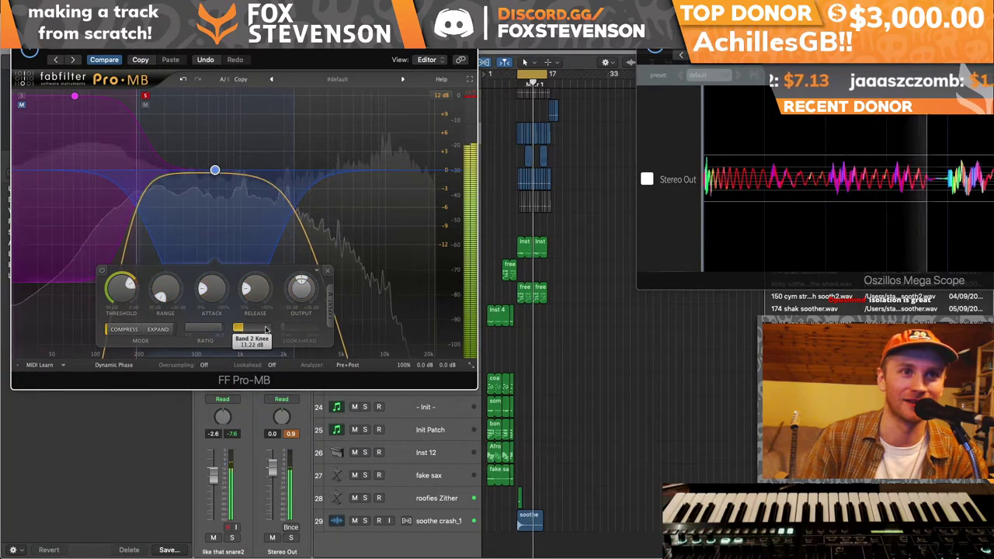
left_click_drag(301, 289, 303, 258)
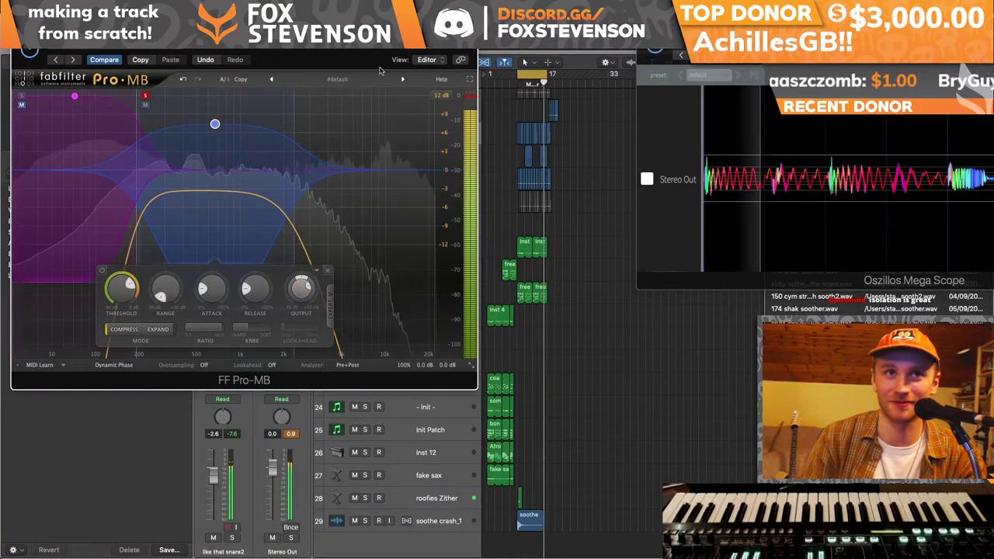
- Add a high band above the mid band in Pro-MB, deepen its range and raise its output to about 10 dB
left_click(343, 98)
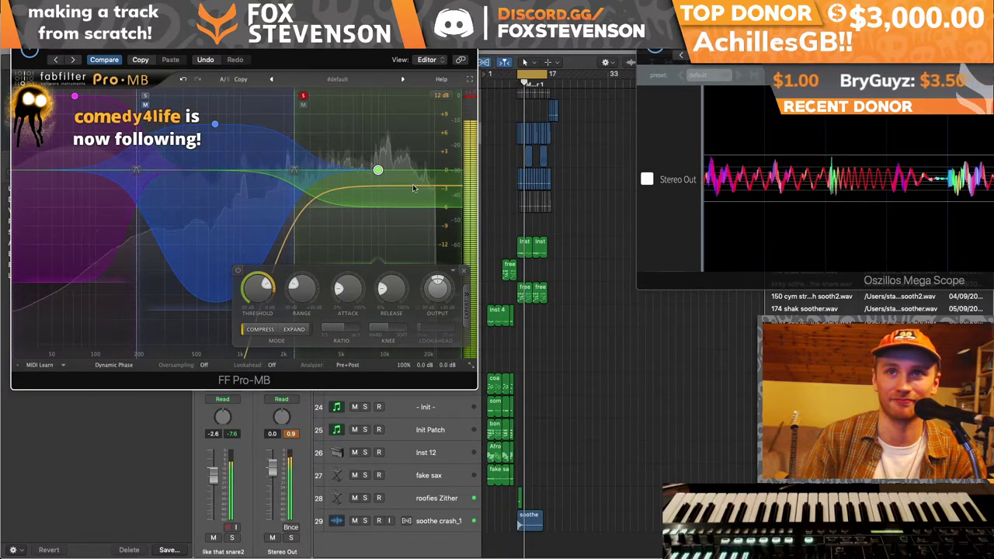
left_click_drag(302, 286, 303, 296)
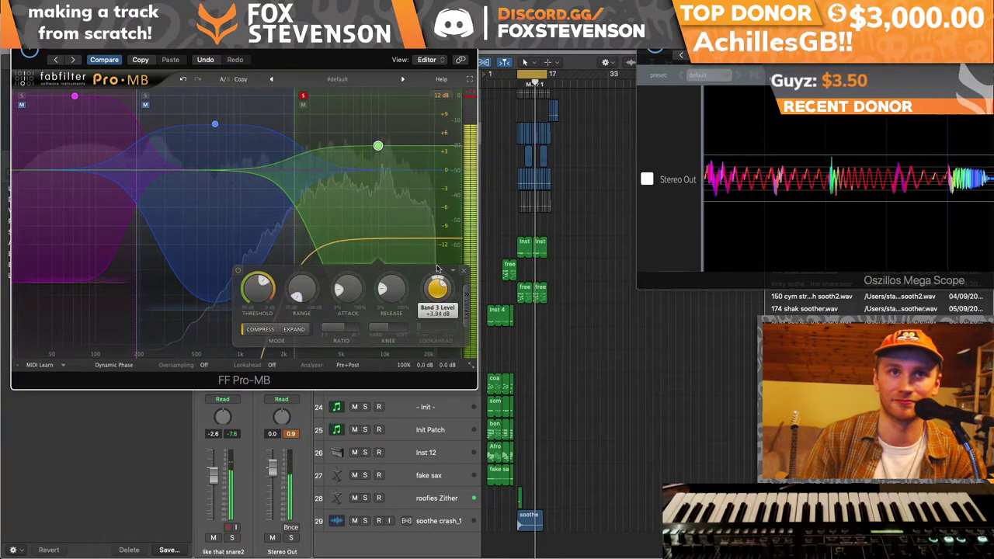
left_click_drag(438, 288, 437, 248)
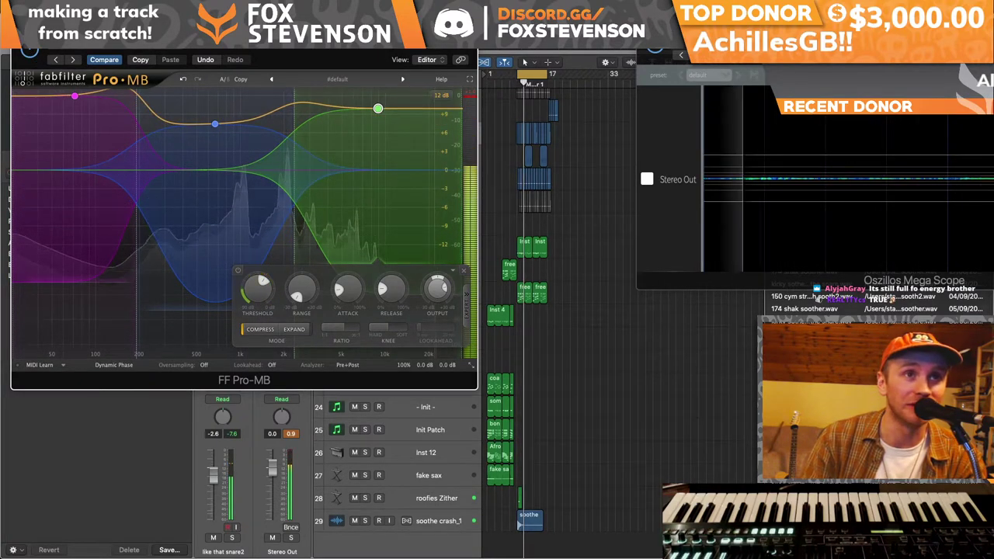
- Solo the Hotpants track, adjust the narrow cut in its second Pro-Q 2, and stop playback and unsolo the track
key("v")
scroll(419, 217, "up", 6)
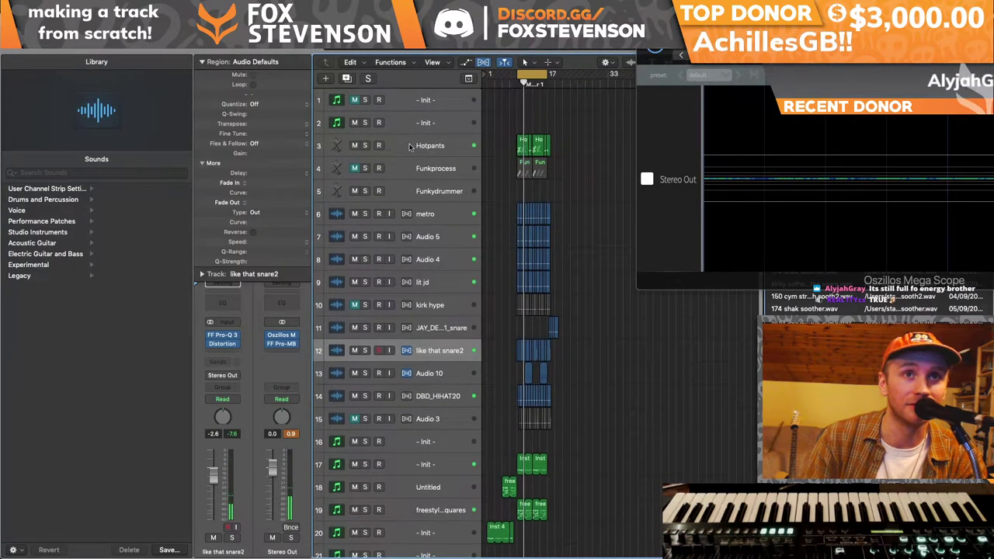
left_click(373, 147)
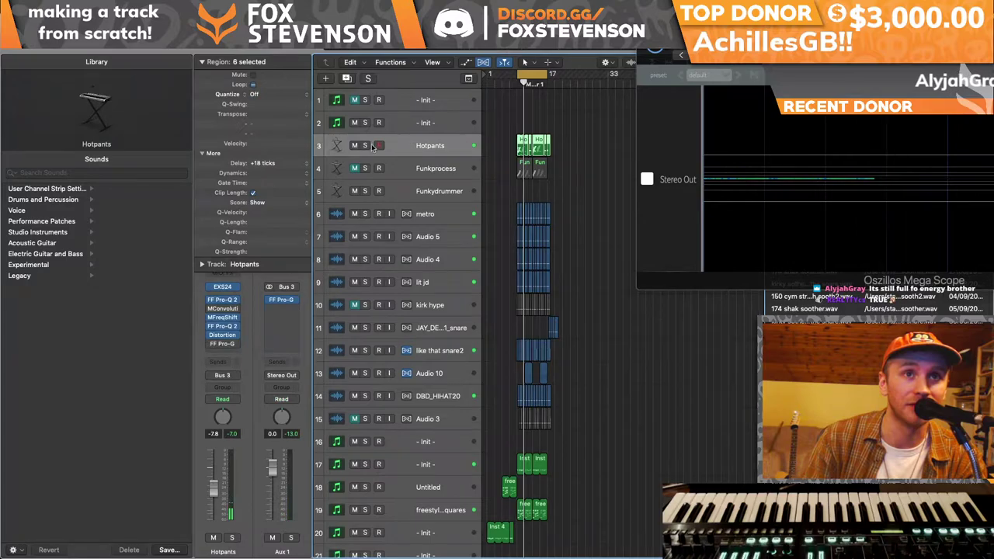
left_click(225, 329)
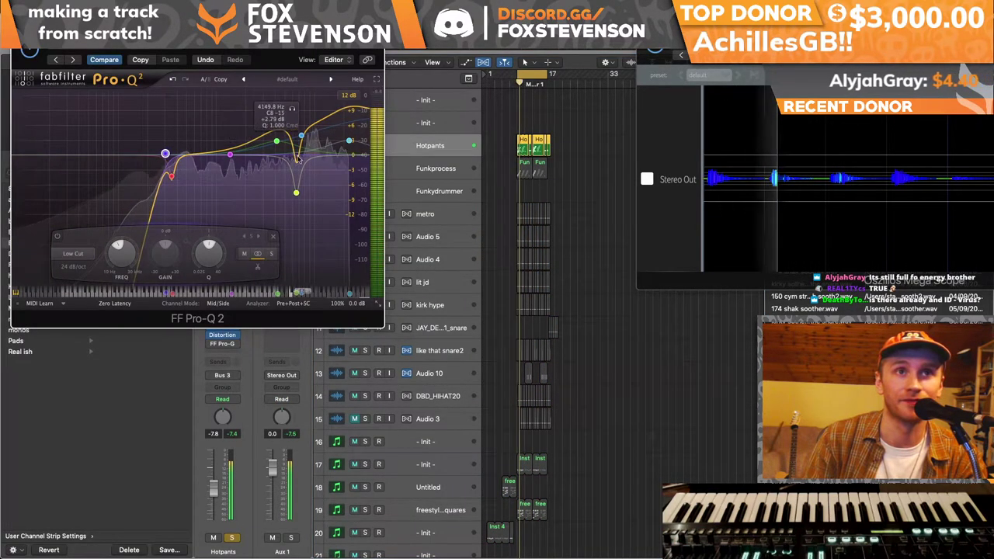
left_click_drag(302, 192, 313, 206)
key("v")
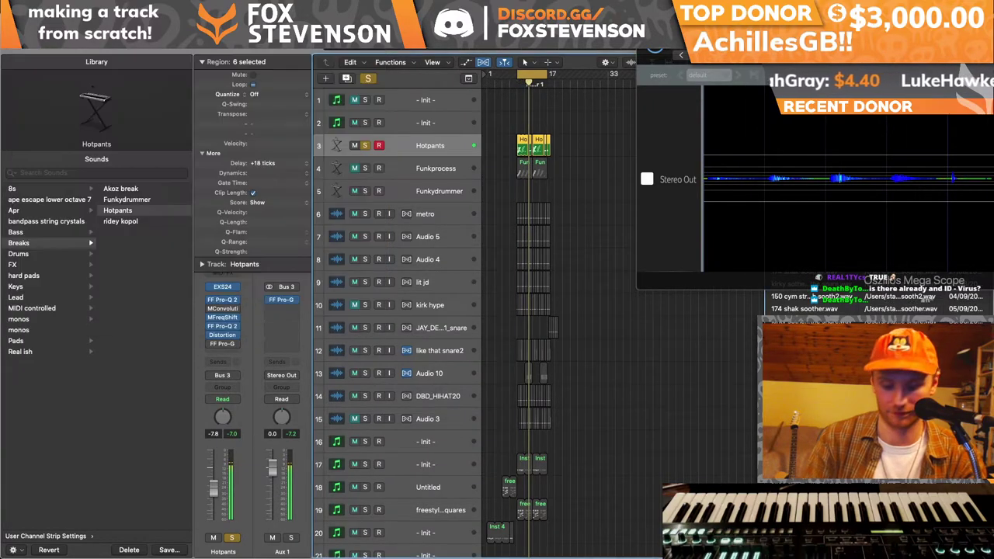
key("space")
key("s")
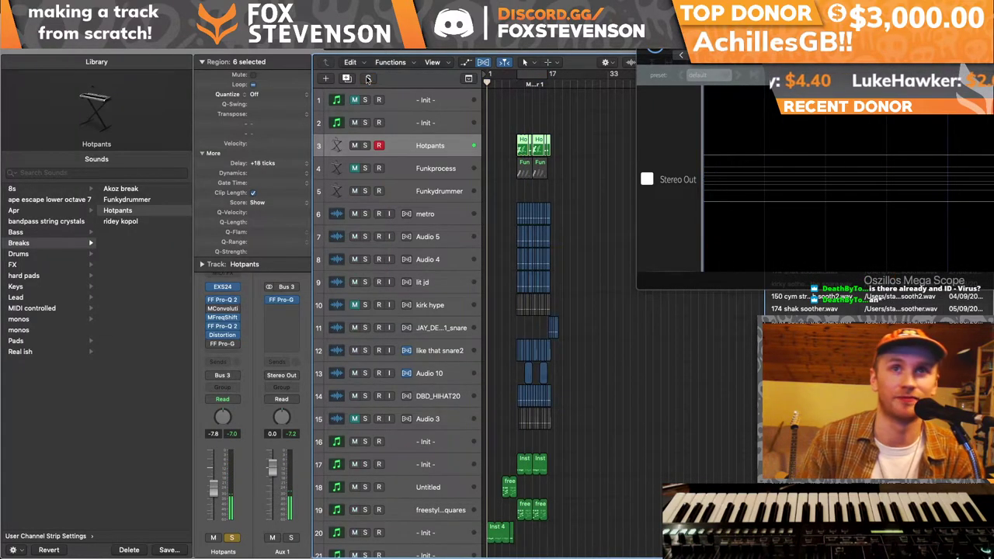
- Play the intro from bar 1 with instrument track 20 selected, and close the Oszillos Mega Scope window
scroll(429, 295, "down", 6)
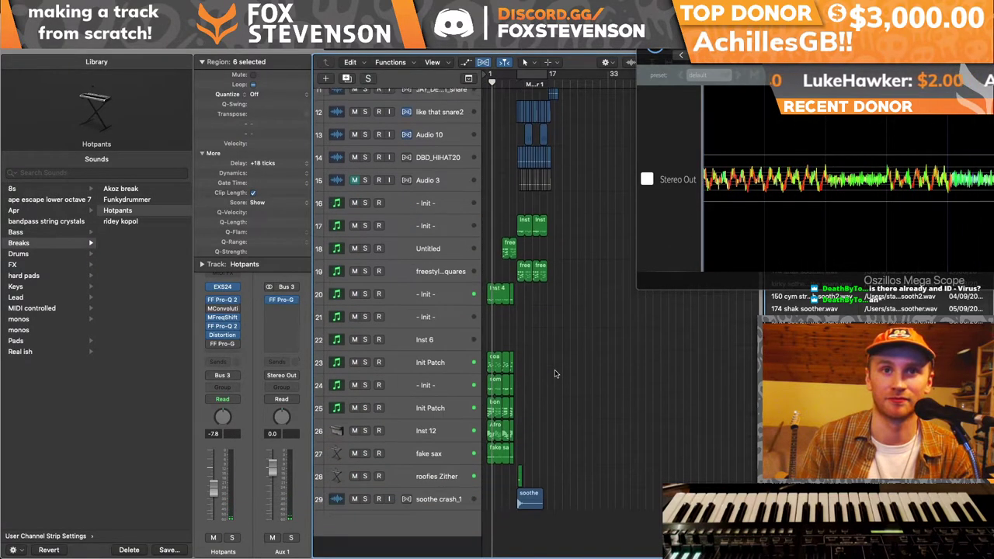
left_click(429, 296)
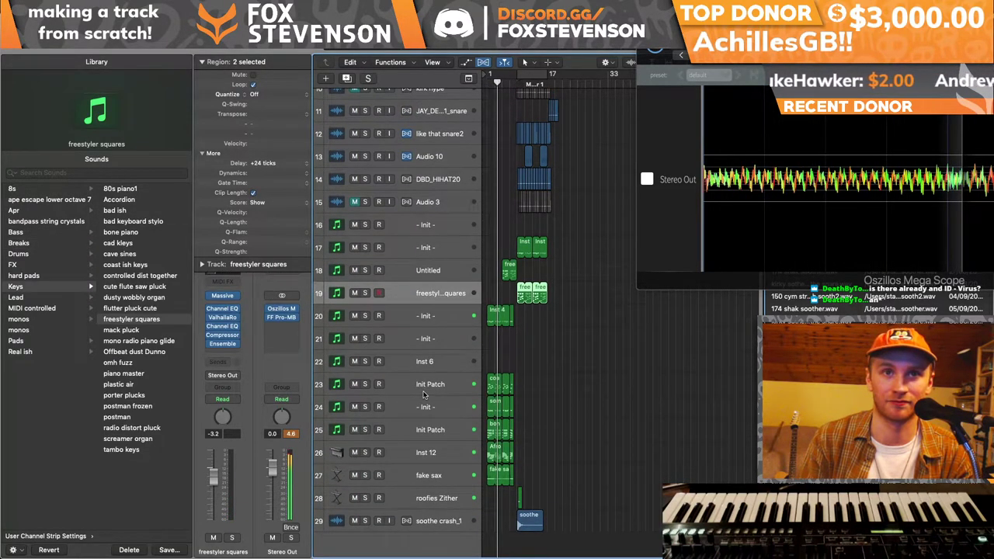
key("Down")
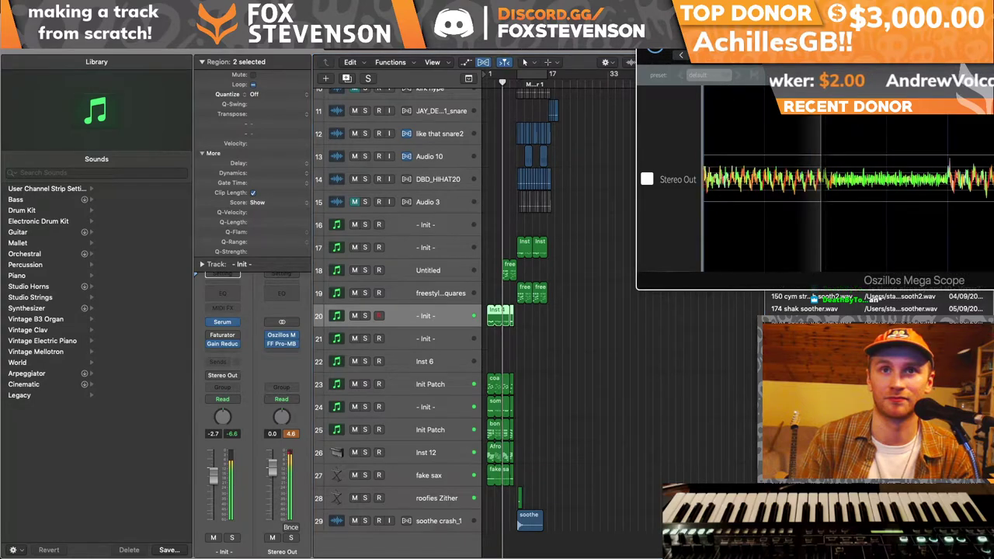
key("super+w")
left_click_drag(738, 65, 752, 66)
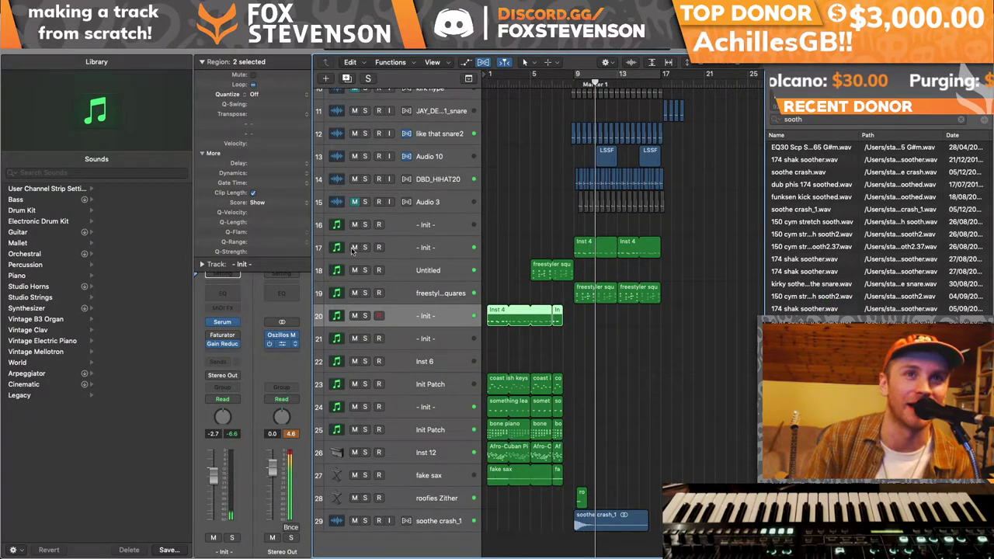
- Set the Pro-MB high band's output to about 7.5 dB and loop bars 9 to 17 to hear the drop
key("v")
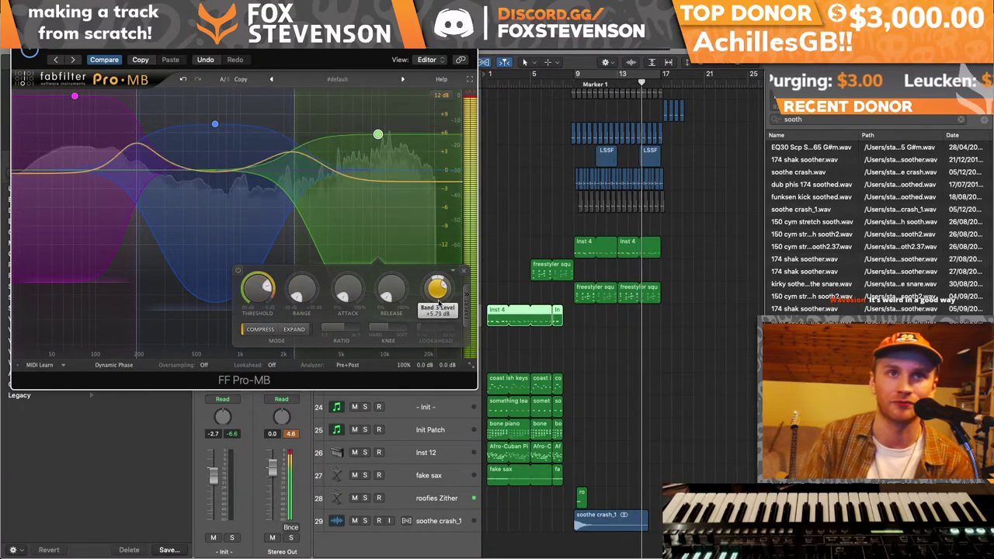
left_click(563, 79)
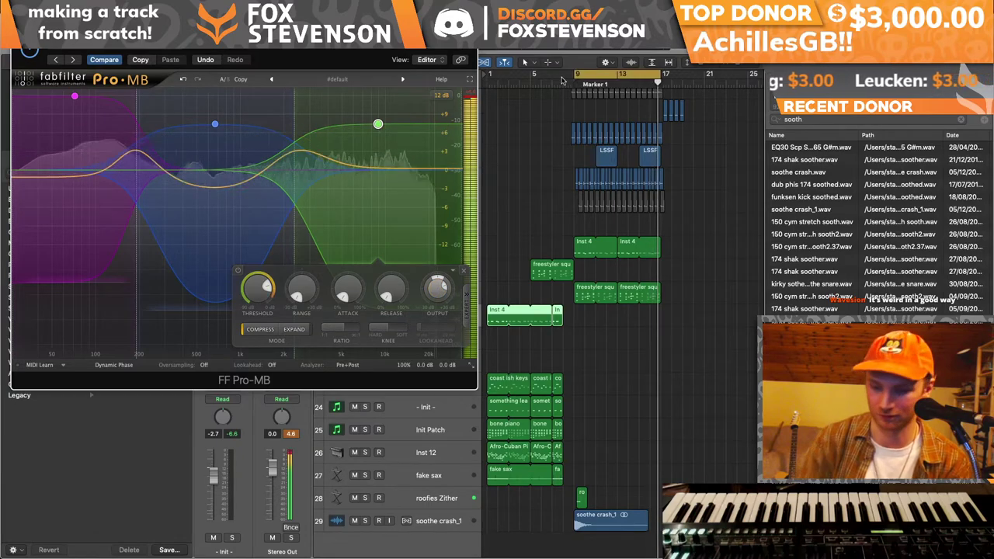
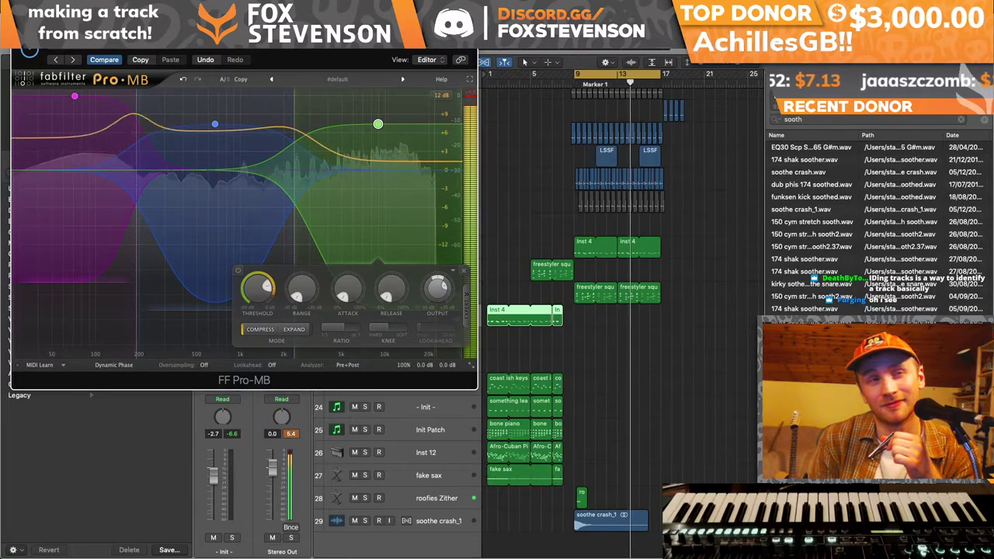
key("super+w")
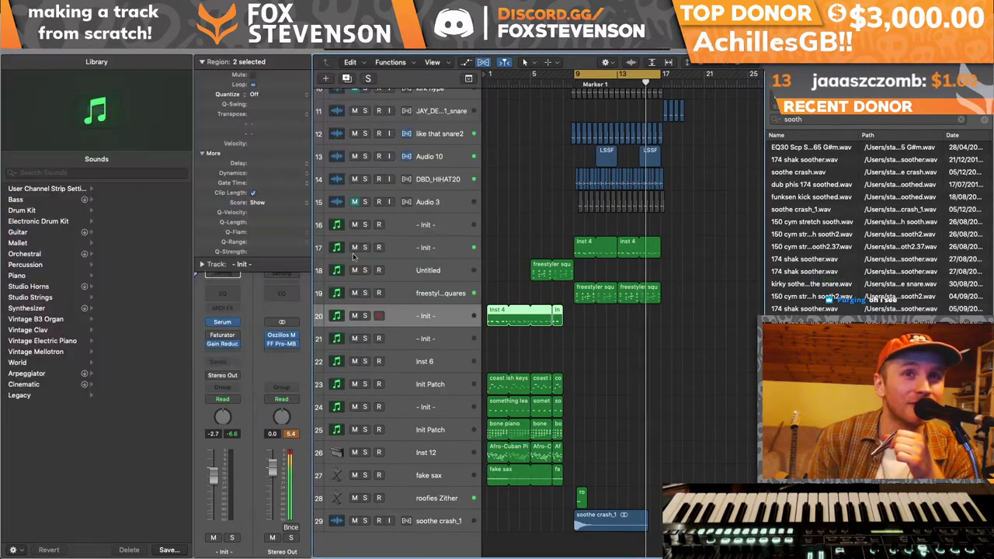
- Duplicate instrument track 17, move its two Inst 4 regions to the new track 18, and hide the Library
left_click(425, 245)
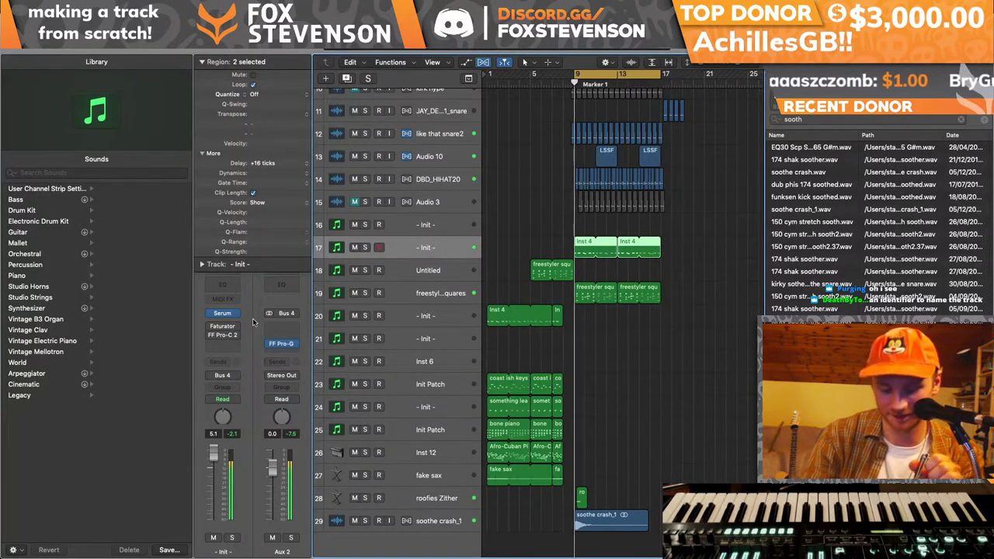
key("super+d")
left_click_drag(614, 249, 614, 272)
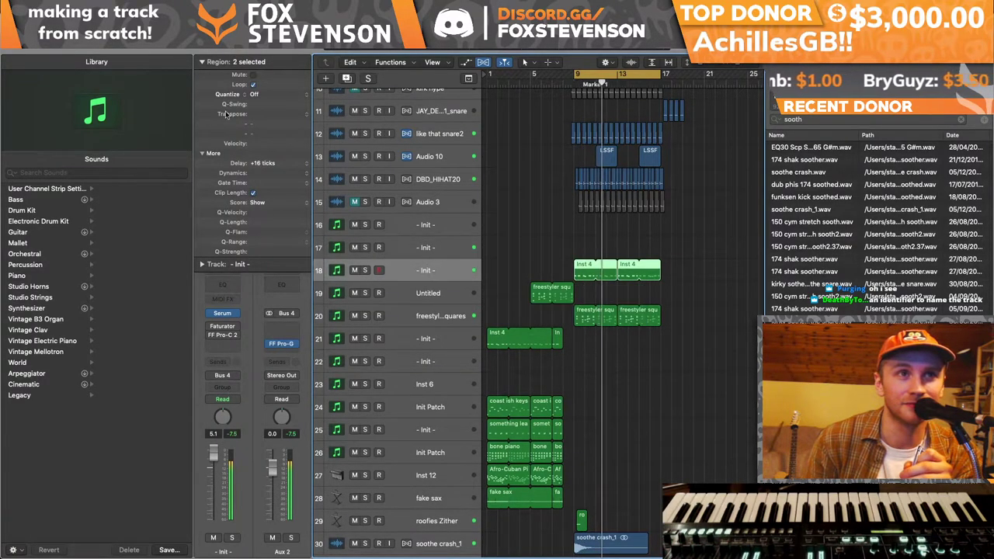
left_click(203, 61)
key("y")
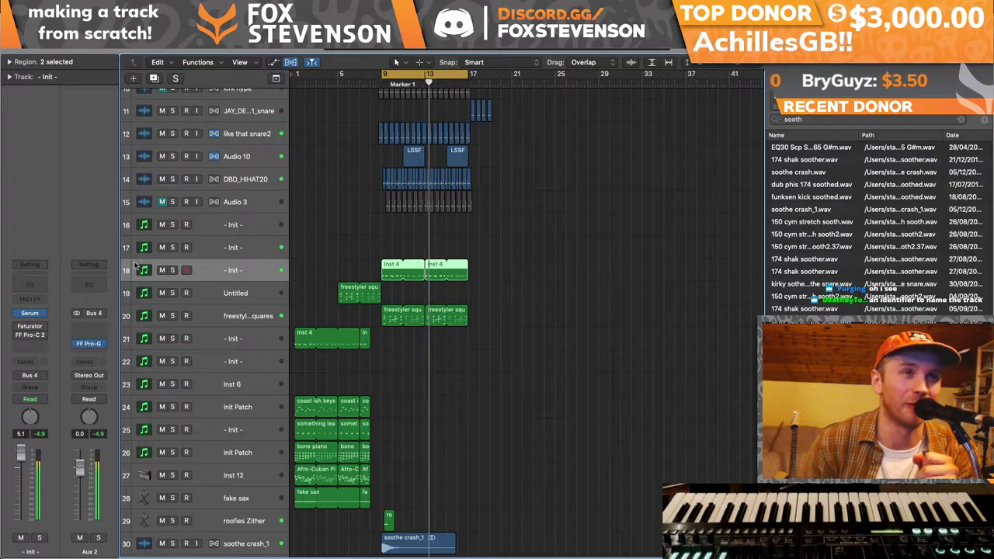
- Load the "bruises ish" bass channel strip setting on track 18, lower its volume to -4.6 dB and record-enable it
left_click(28, 265)
mouse_move(93, 420)
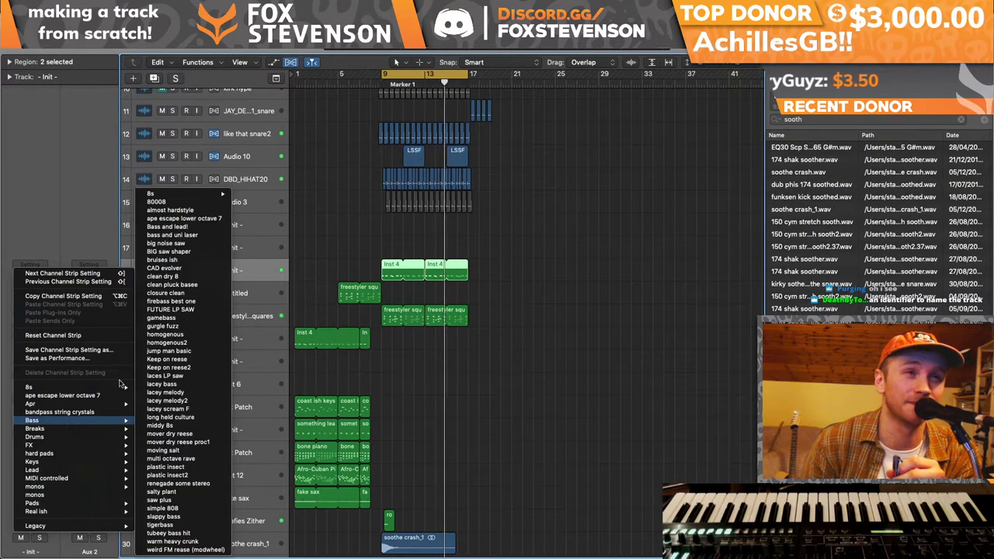
left_click(185, 268)
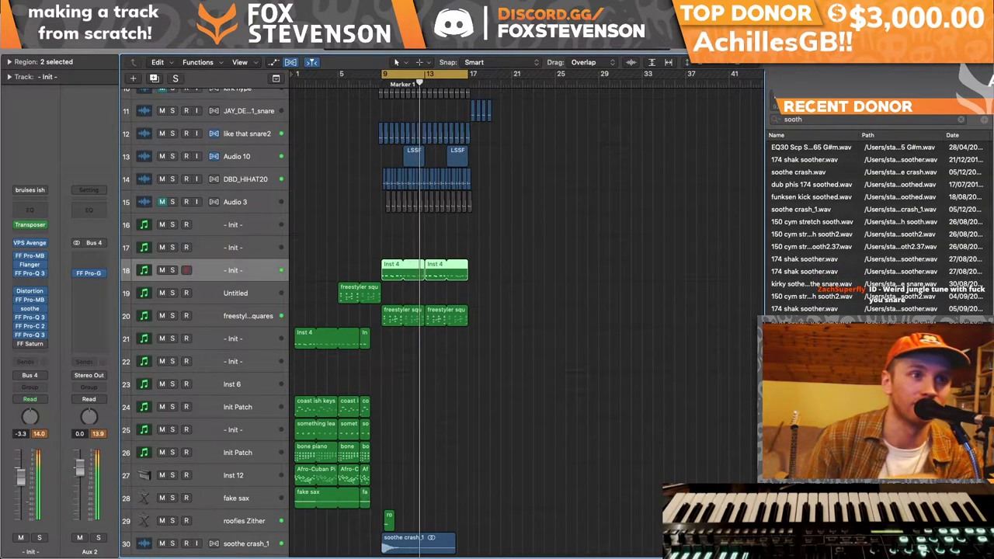
key("r")
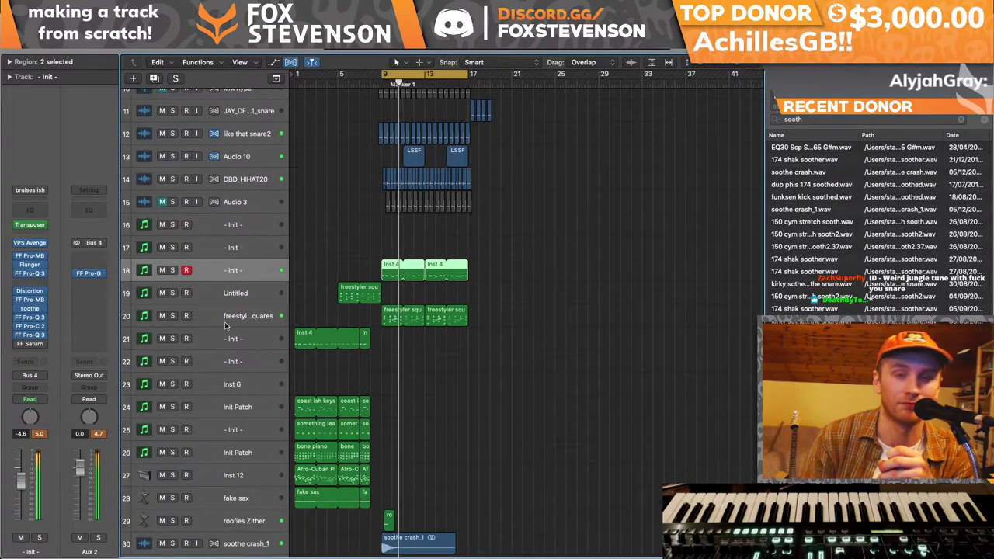
- Add a 24 dB/oct high cut in the last Pro-Q 3 on track 18 and sweep it down into the low mids
left_click(41, 336)
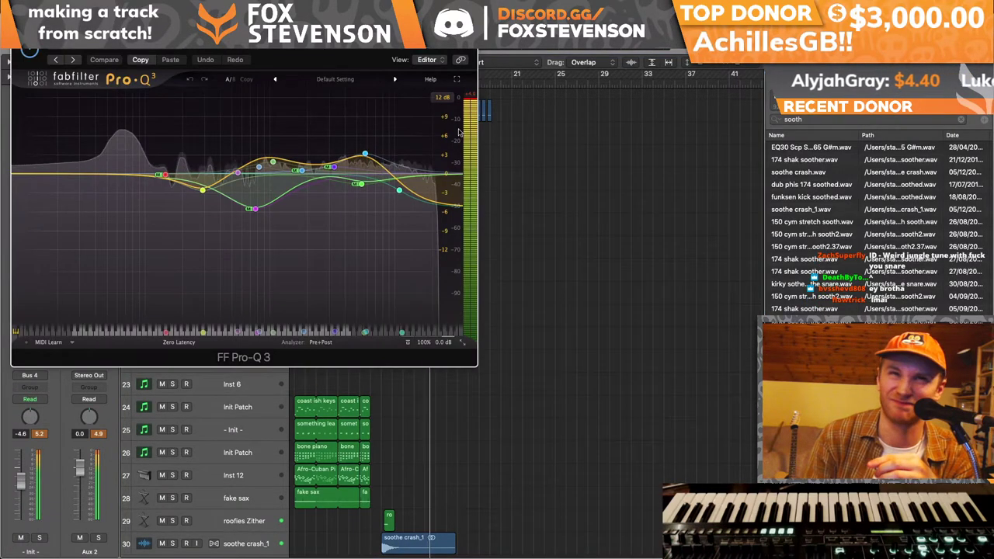
left_click_drag(447, 206, 250, 199)
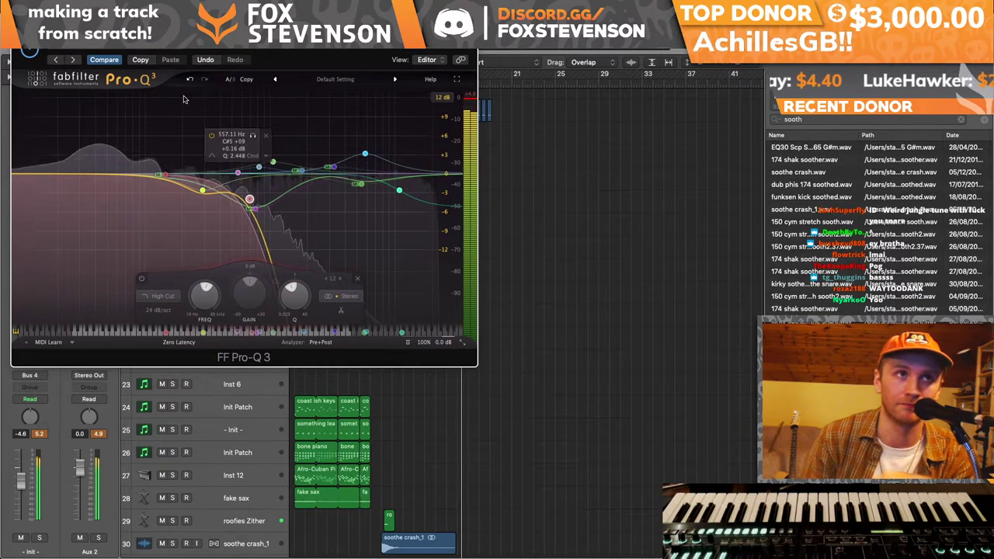
scroll(249, 199, "up", 4)
key("super+w")
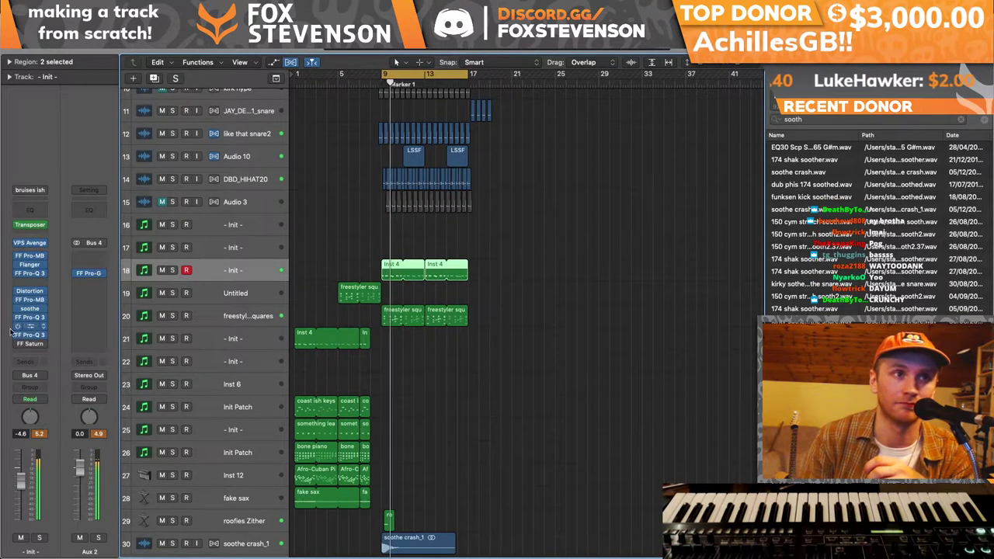
- Inspect the notes of track 18's first Inst 4 region in the Piano Roll and close the editor
left_click(395, 266)
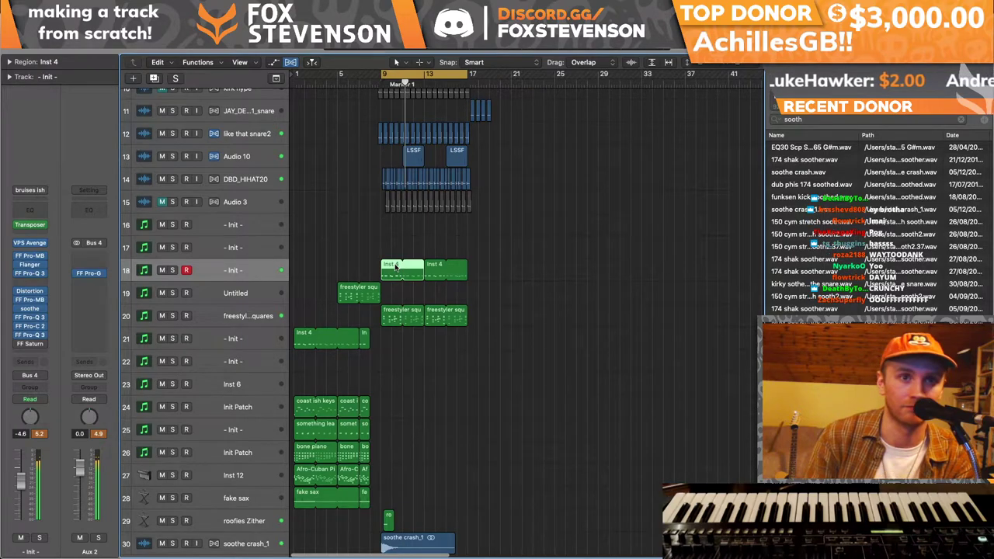
key("e")
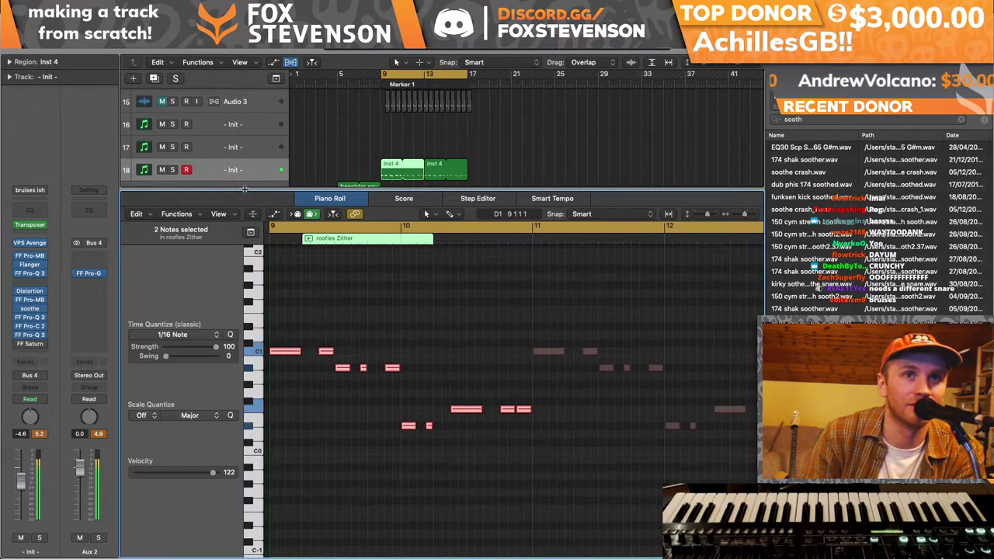
key("p")
scroll(477, 355, "up", 3)
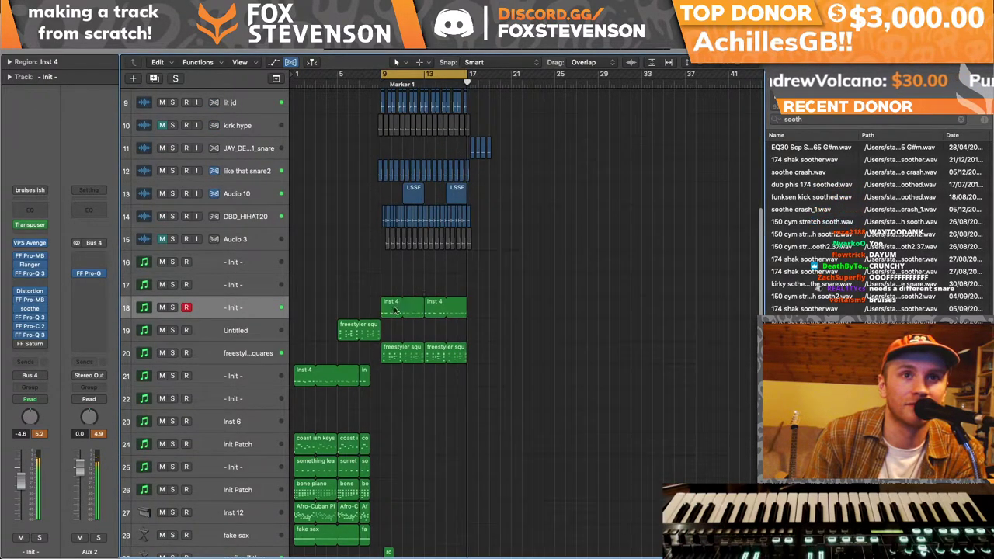
- Move both Inst 4 regions from track 18 back to track 17
left_click_drag(347, 311, 431, 287)
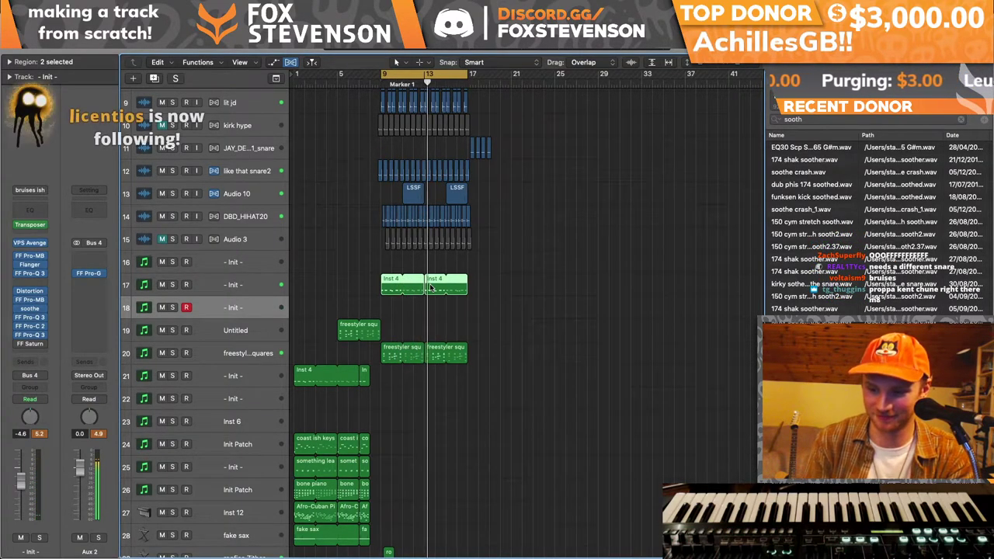
key("x")
key("x")
key("super+Right")
key("super+Right")
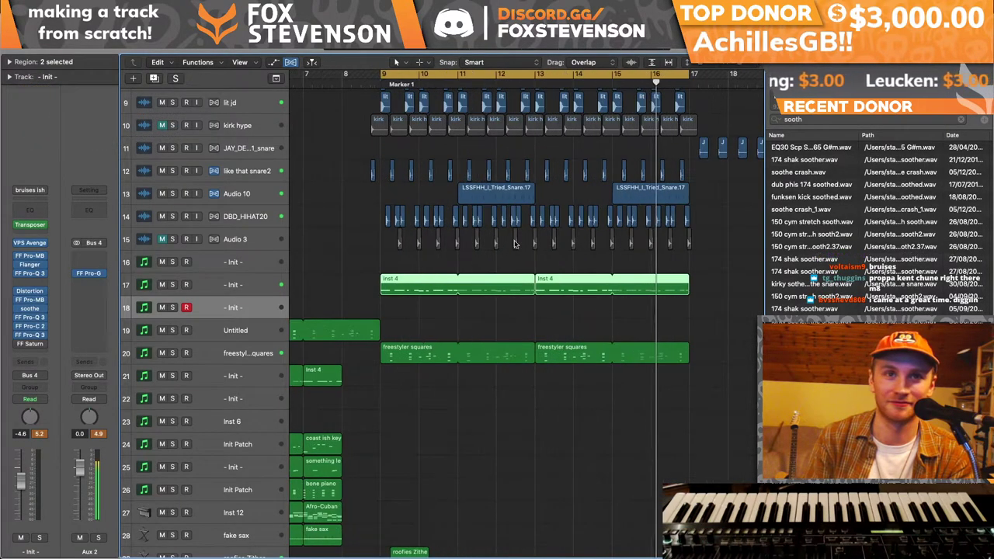
- Play back the drop with the Inst 4 bass regions on track 17
scroll(460, 256, "down", 3)
scroll(460, 257, "up", 4)
scroll(460, 256, "up", 4)
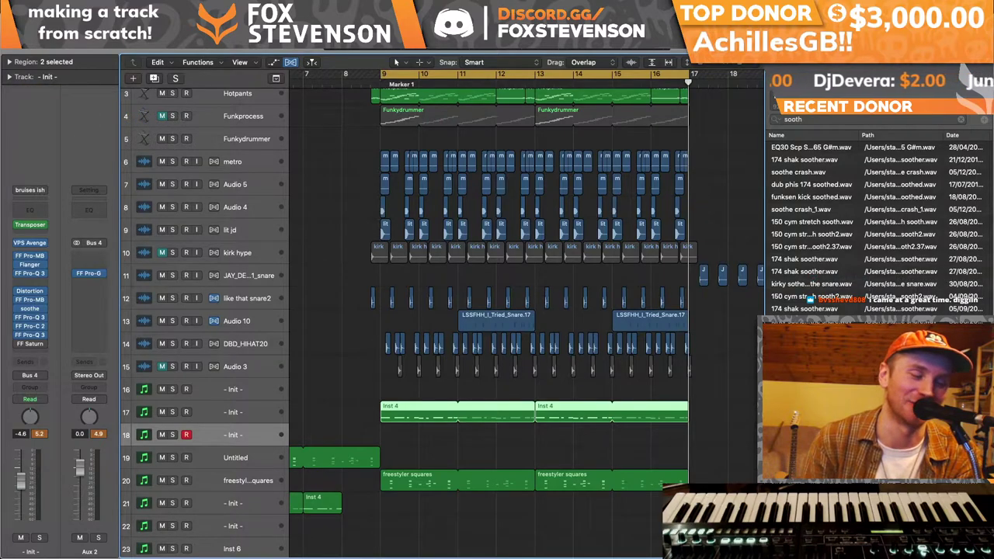
key("space")
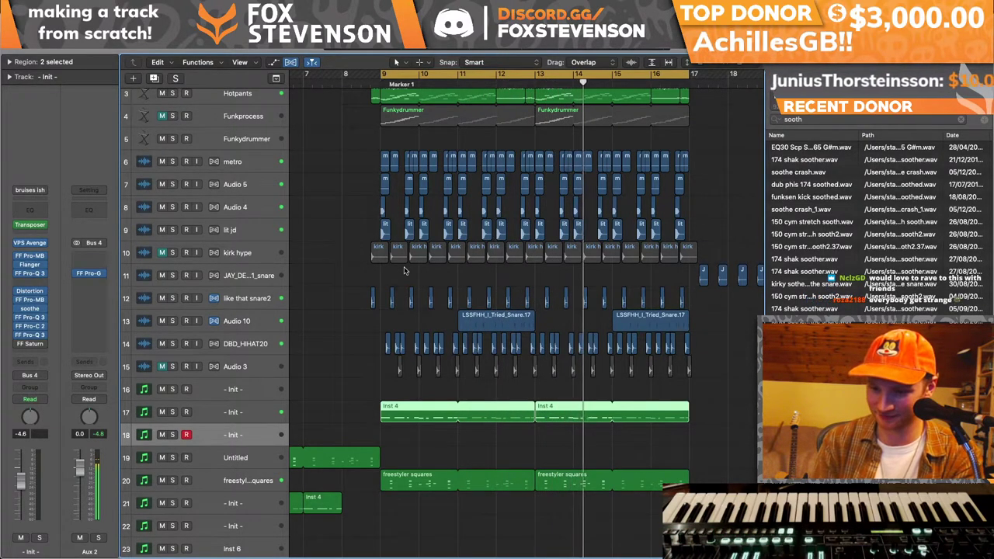
- Duplicate the Inst 12 piano track with its E-Piano setup as a new track directly below it
scroll(344, 400, "down", 5)
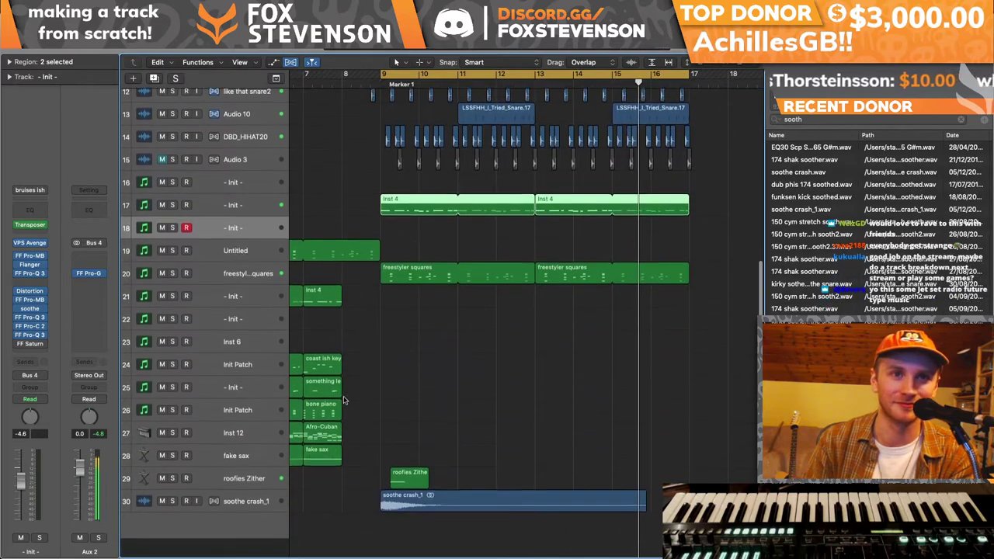
scroll(484, 422, "left", 8)
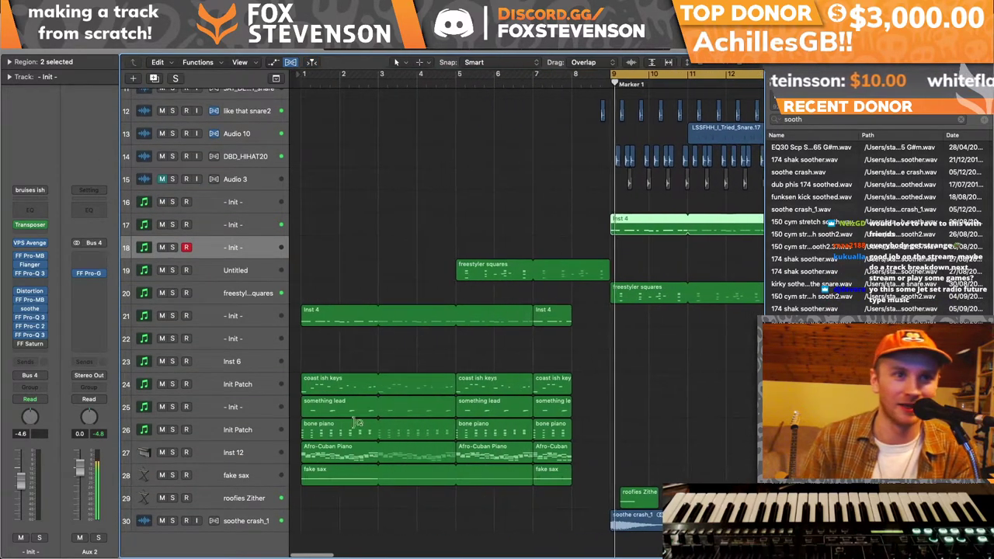
left_click(242, 450)
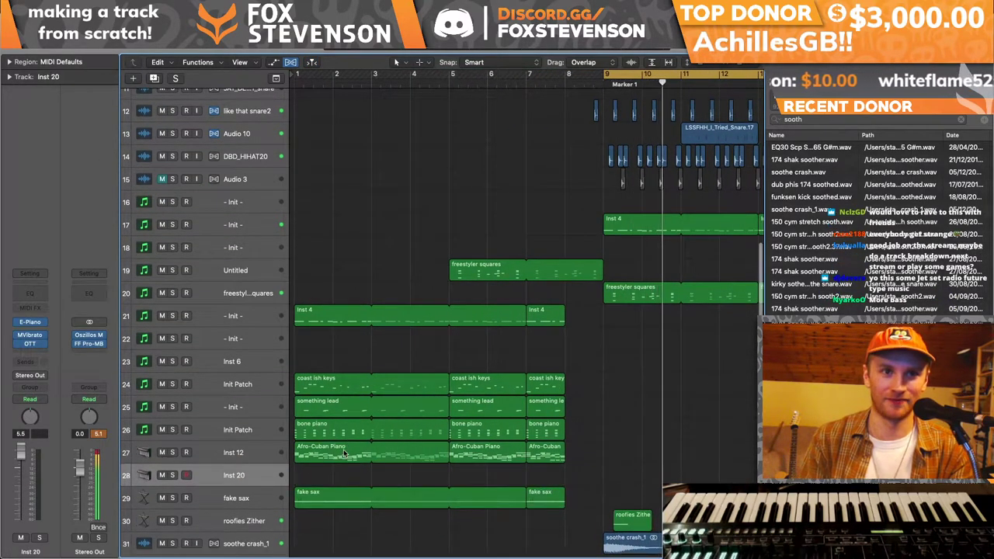
key("super+d")
- Place a copy of the Afro-Cuban Piano part on track 28 across bars 9 to 16 and lower that track's volume to 3.4 dB
left_click_drag(517, 456, 578, 473)
left_click_drag(505, 471, 665, 481)
key("space")
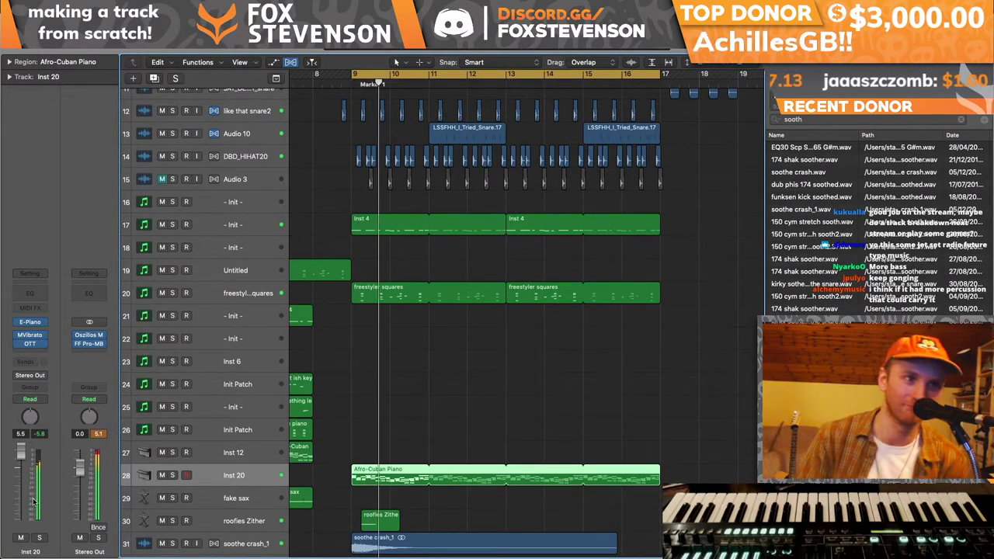
left_click_drag(22, 461, 23, 464)
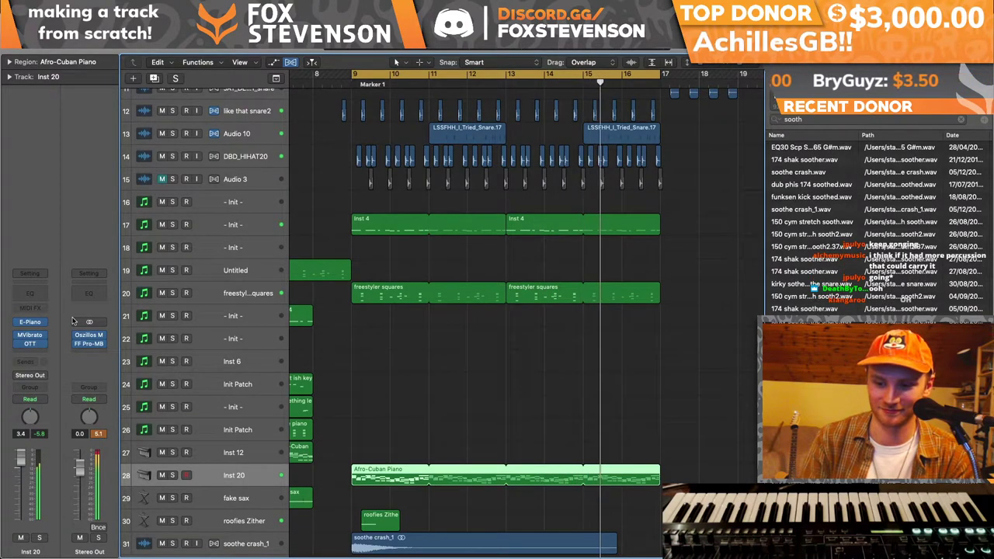
- Copy the bone piano part on track 26 across bars 9 to 16 and move the cycle start to bar 8
left_click_drag(341, 423, 752, 427)
left_click_drag(482, 68, 444, 65)
- Mute piano tracks 26 to 28, the freestyler squares track 20 and the roofies Zither track, and move the cycle start to bar 9
left_click(162, 431)
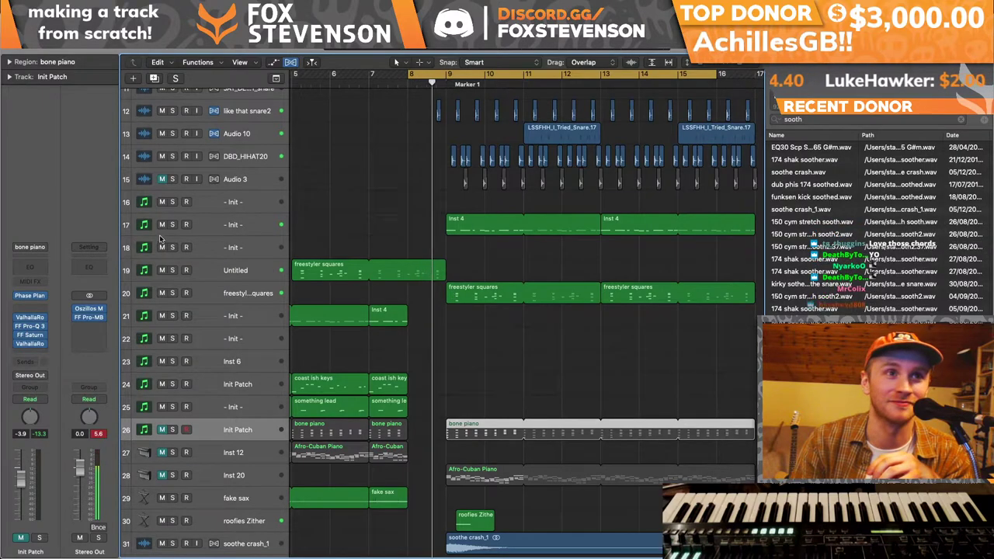
left_click(161, 293)
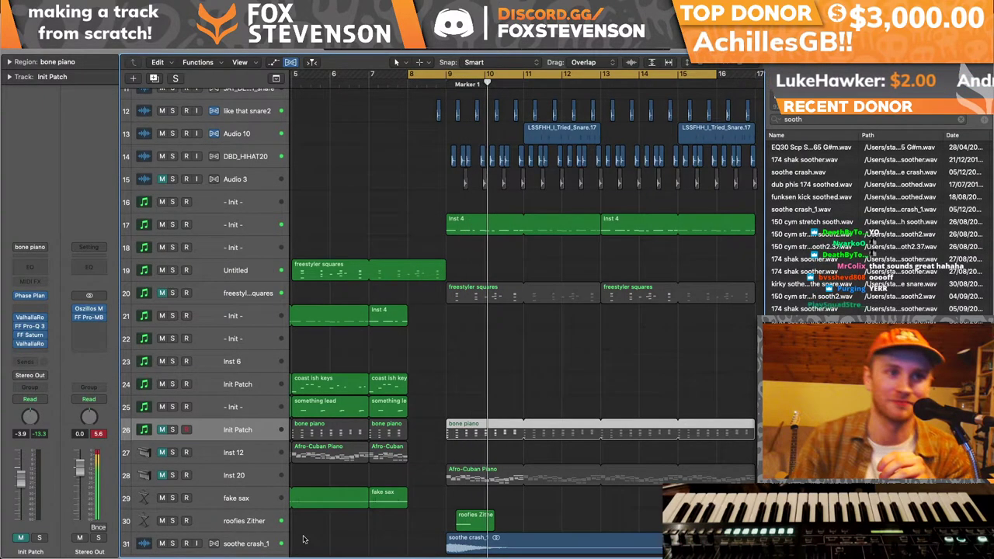
left_click(162, 520)
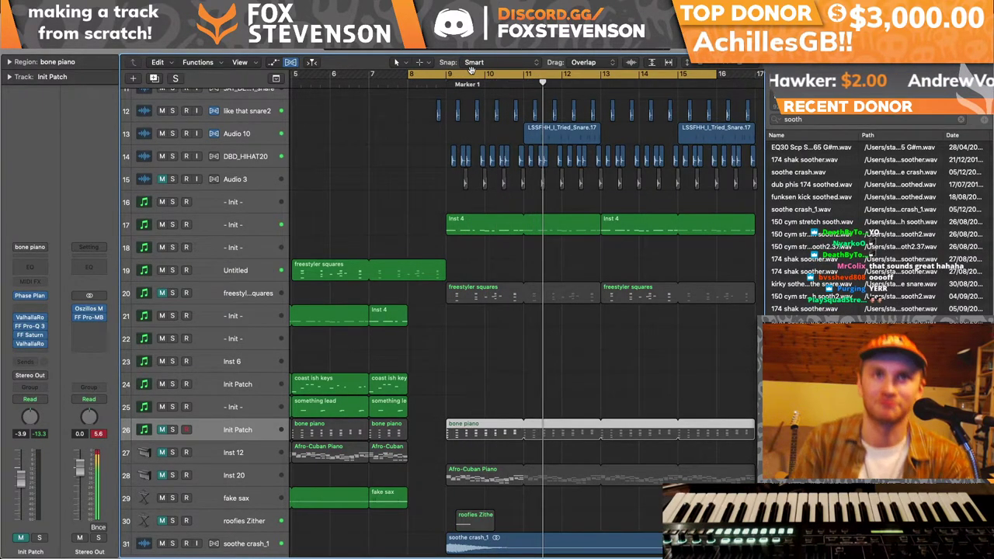
left_click_drag(471, 70, 513, 72)
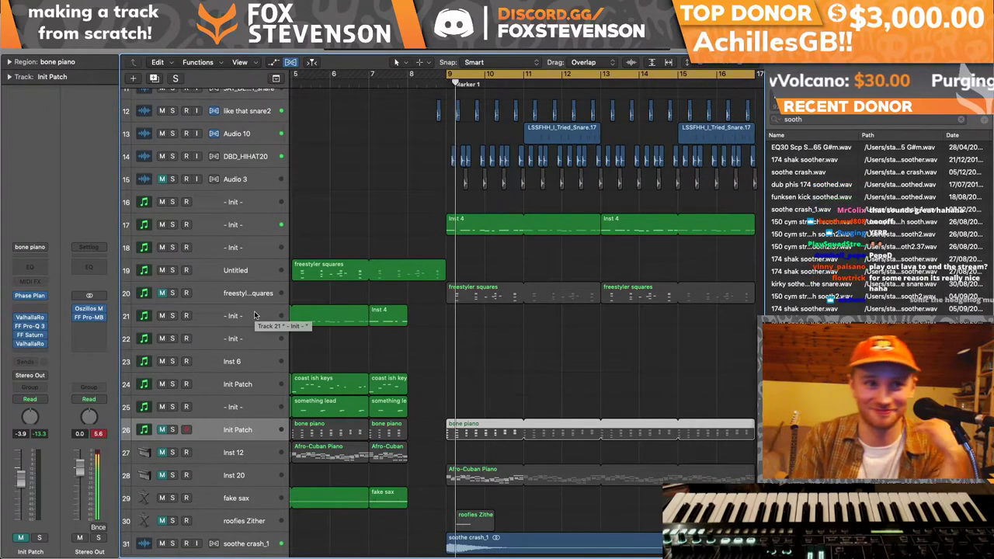
- Insert Soundtheory's Gullfoss after FF Pro-MB on the Stereo Out channel
left_click(89, 326)
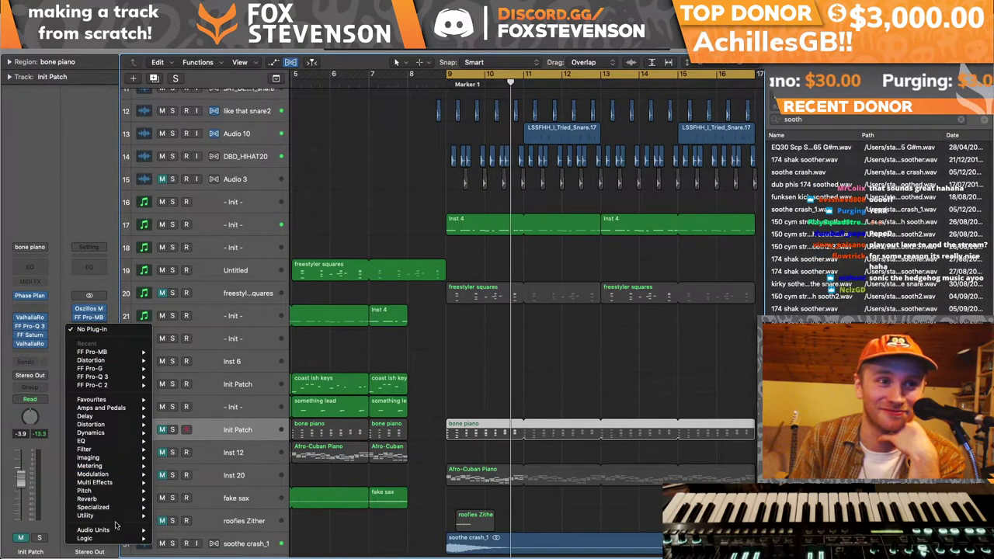
mouse_move(116, 530)
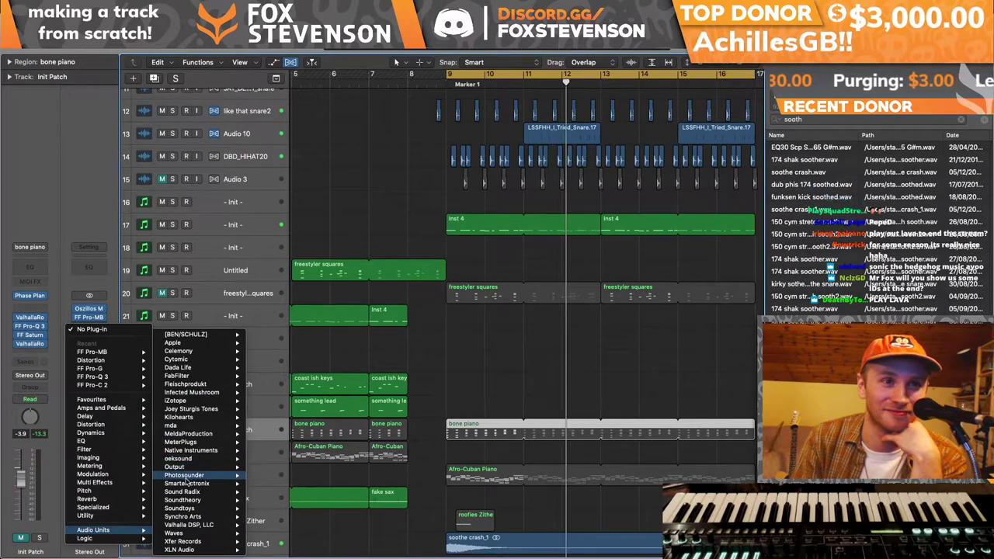
mouse_move(212, 501)
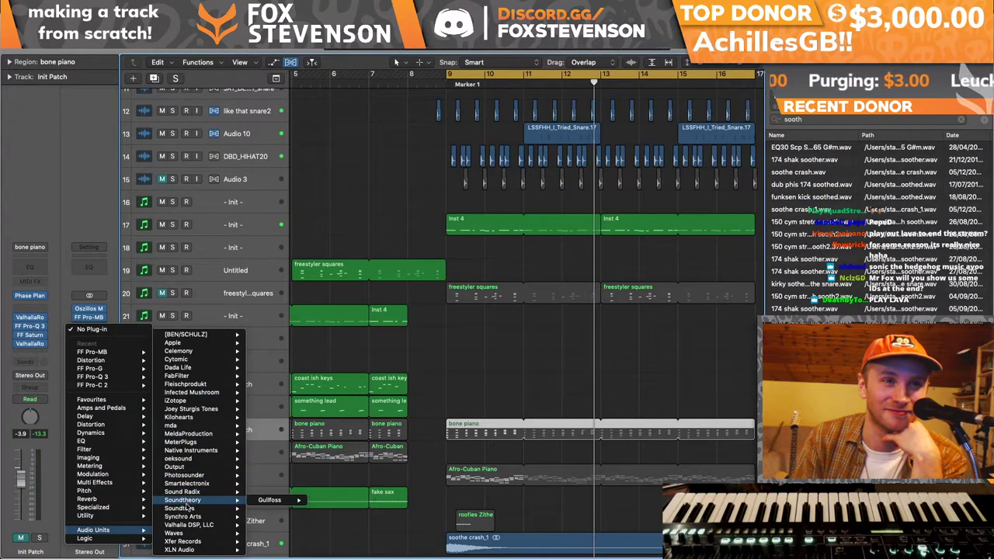
left_click(267, 499)
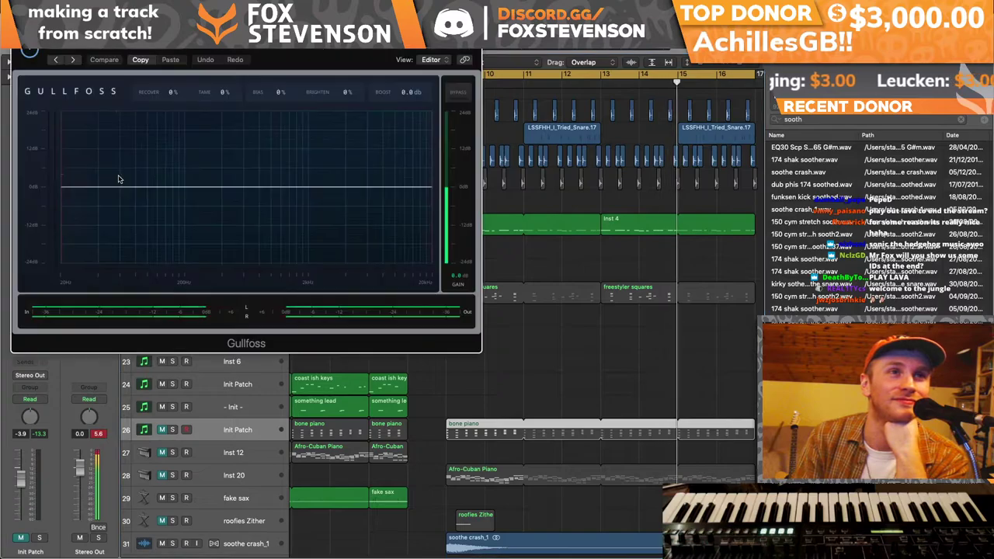
- Set Gullfoss to Recover 48% and Tame 23%, and exclude the frequencies below about 300 Hz from its processing
left_click_drag(166, 96, 170, 90)
left_click_drag(105, 187, 173, 186)
left_click_drag(184, 93, 184, 70)
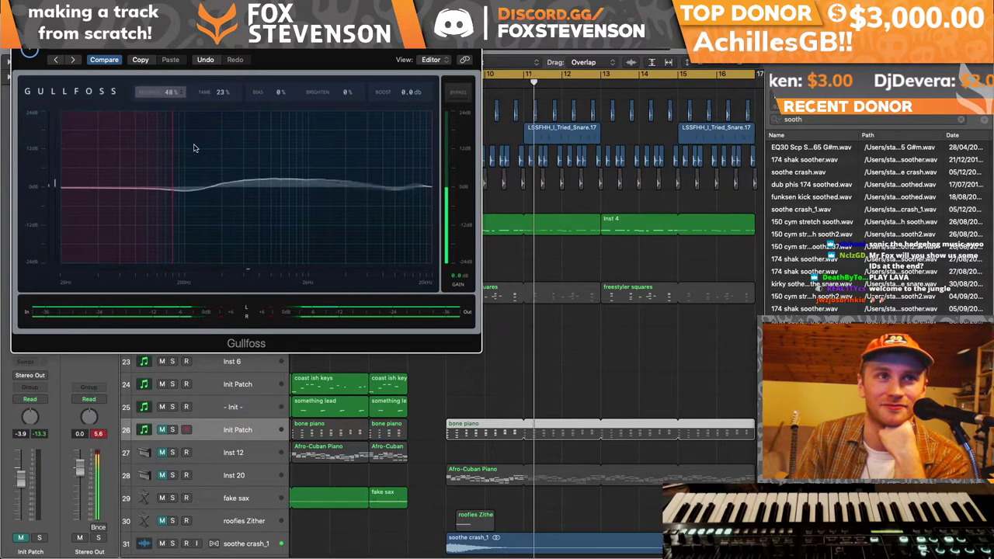
left_click_drag(173, 186, 209, 187)
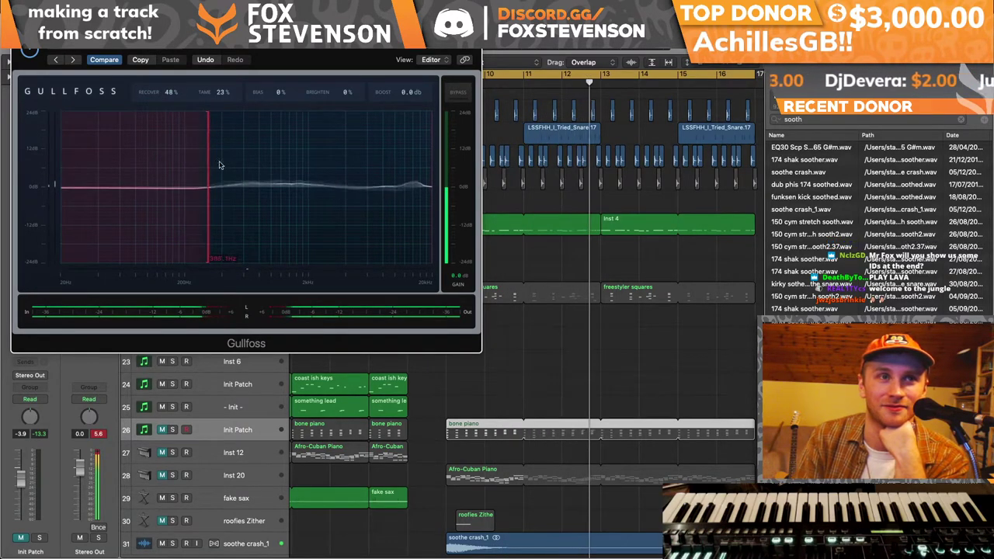
key("super+w")
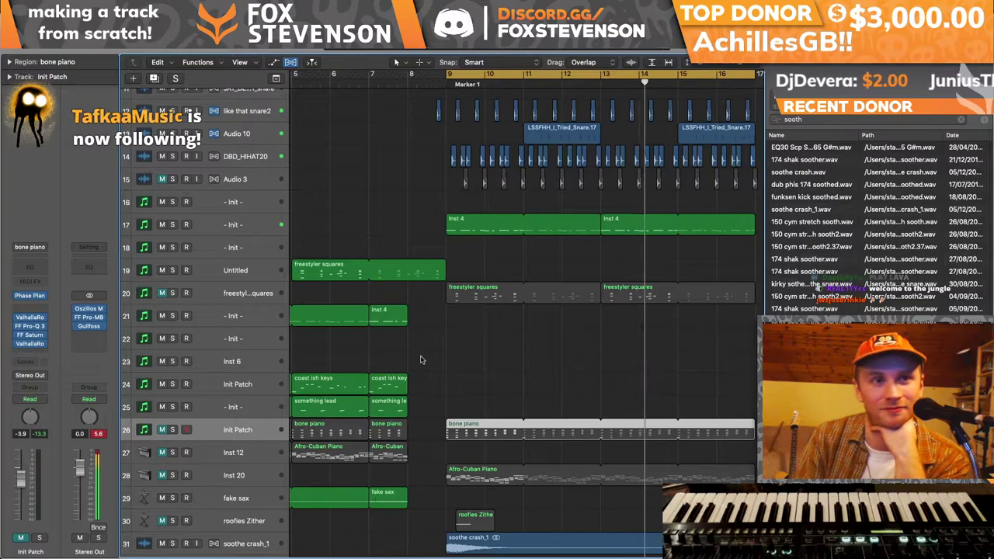
- Insert the iZotope Ozone 8 Maximizer in its Dual Mono version after Gullfoss on the Stereo Out channel
left_click(88, 335)
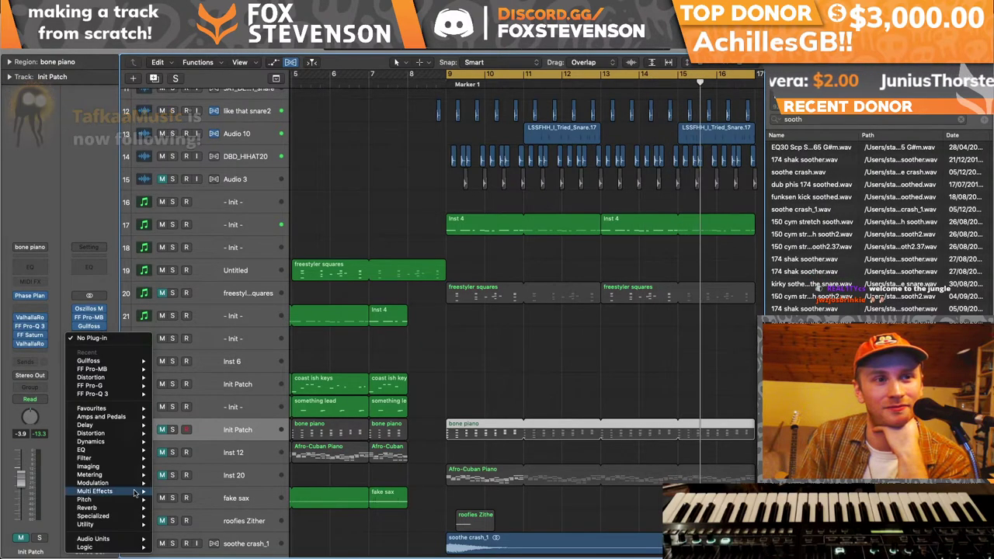
mouse_move(116, 539)
mouse_move(210, 342)
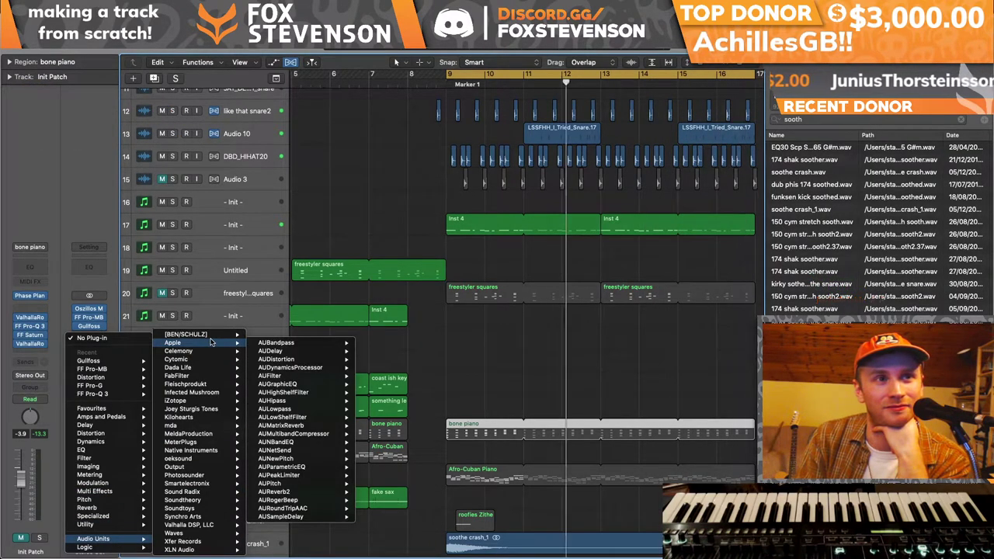
mouse_move(210, 433)
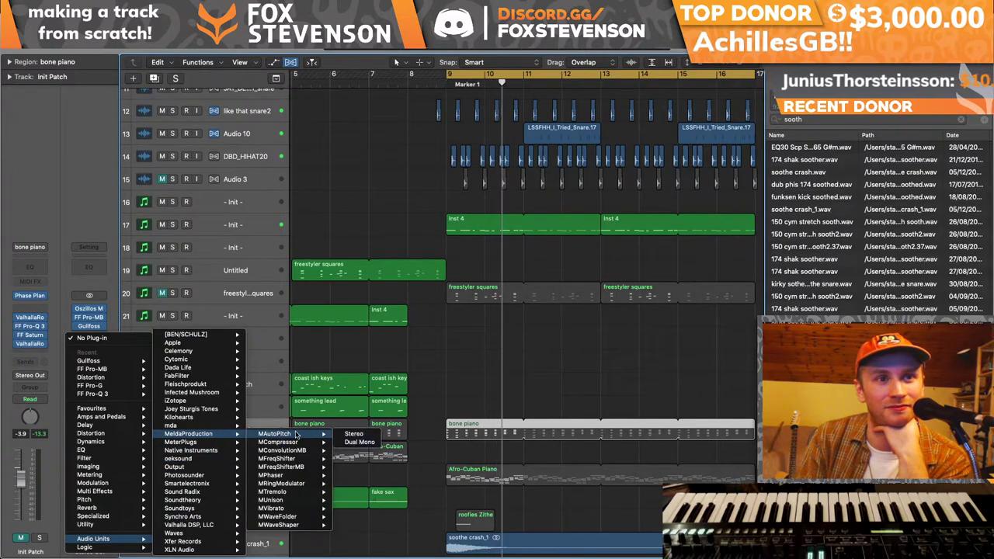
mouse_move(220, 454)
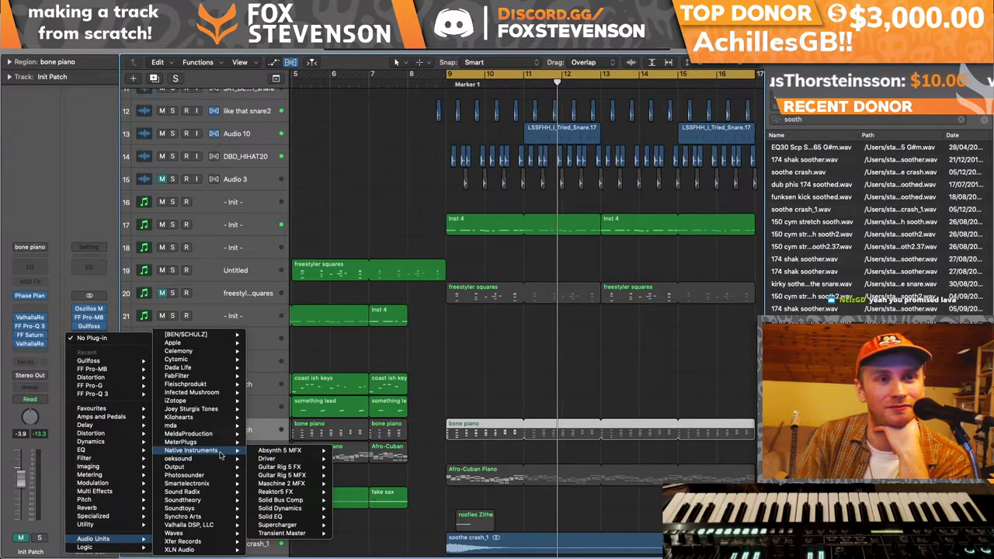
mouse_move(204, 504)
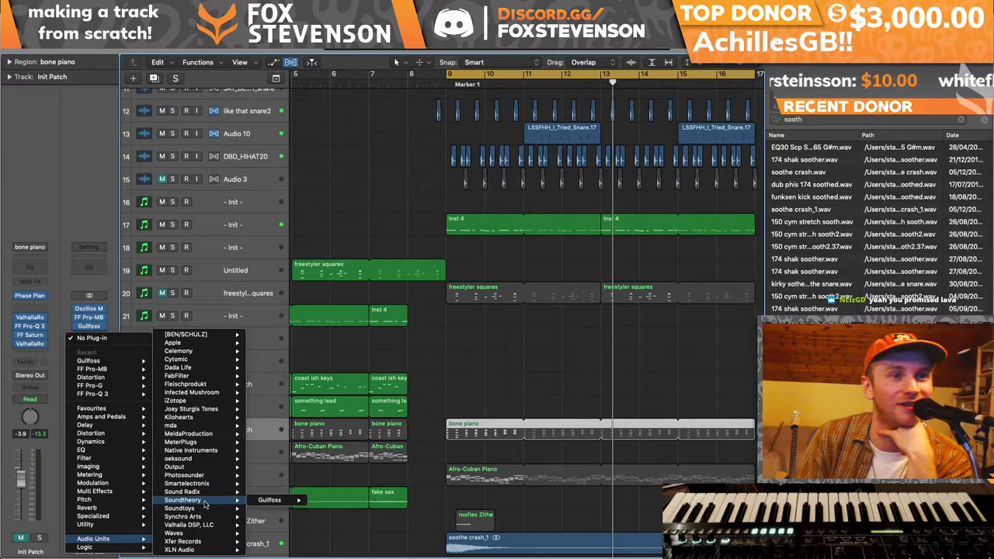
mouse_move(176, 400)
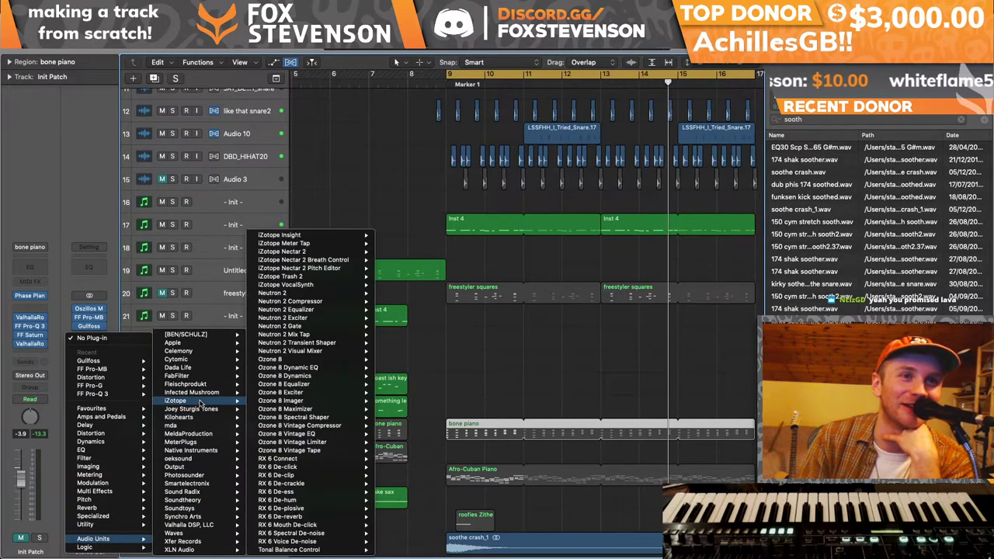
mouse_move(365, 409)
left_click(399, 416)
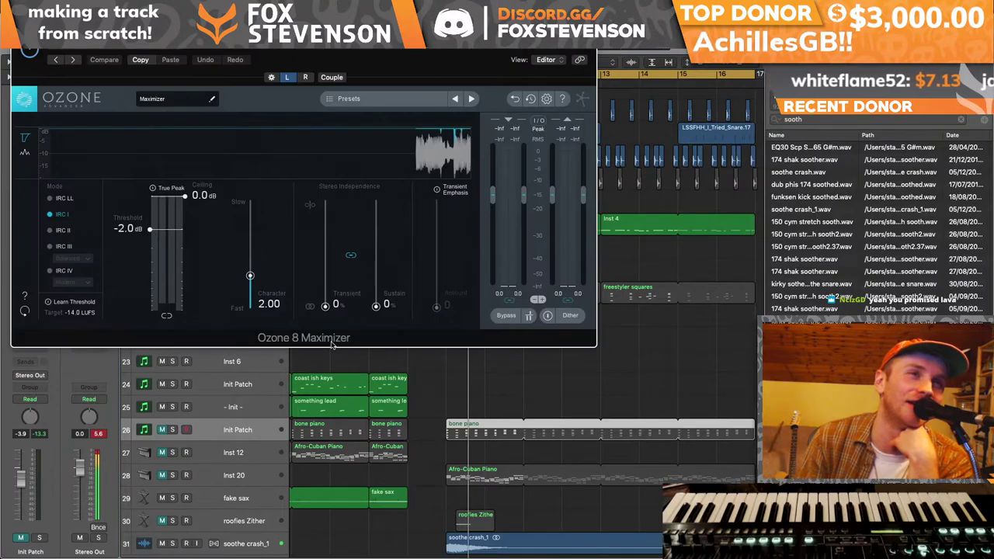
key("super+w")
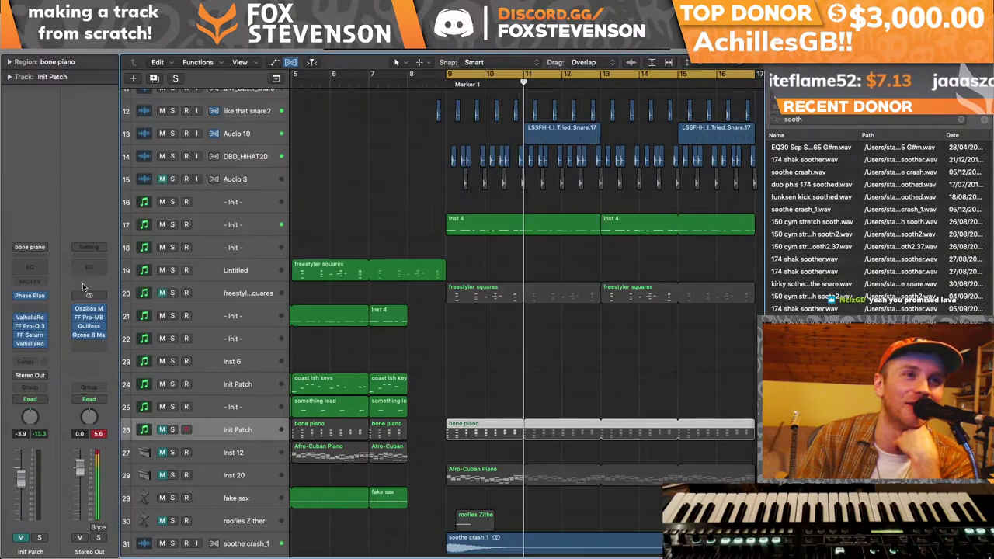
- Load the Stereo version of Ozone 8 Maximizer after Gullfoss on Stereo Out, using IRC IV Modern mode and a -3.7 dB threshold
left_click(96, 335)
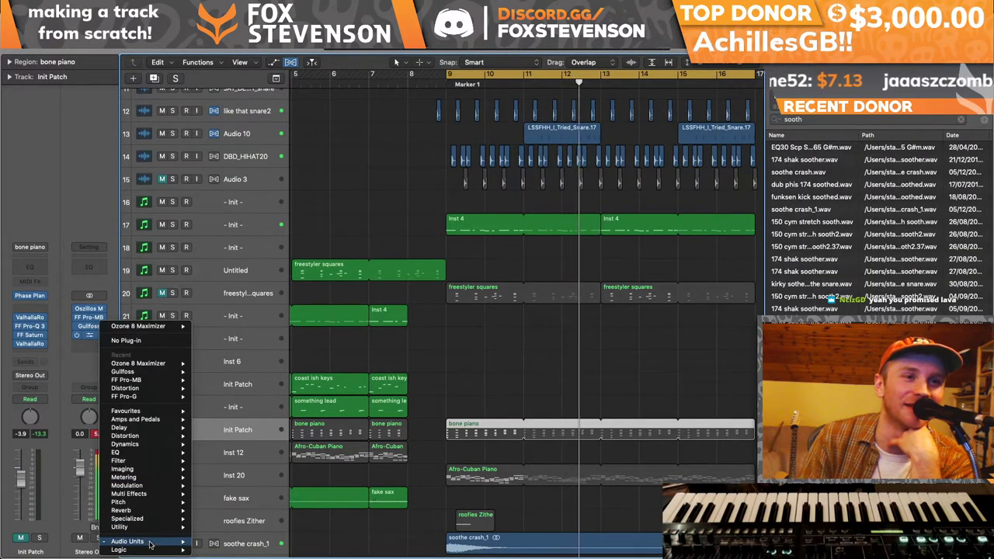
mouse_move(148, 542)
mouse_move(272, 405)
mouse_move(327, 412)
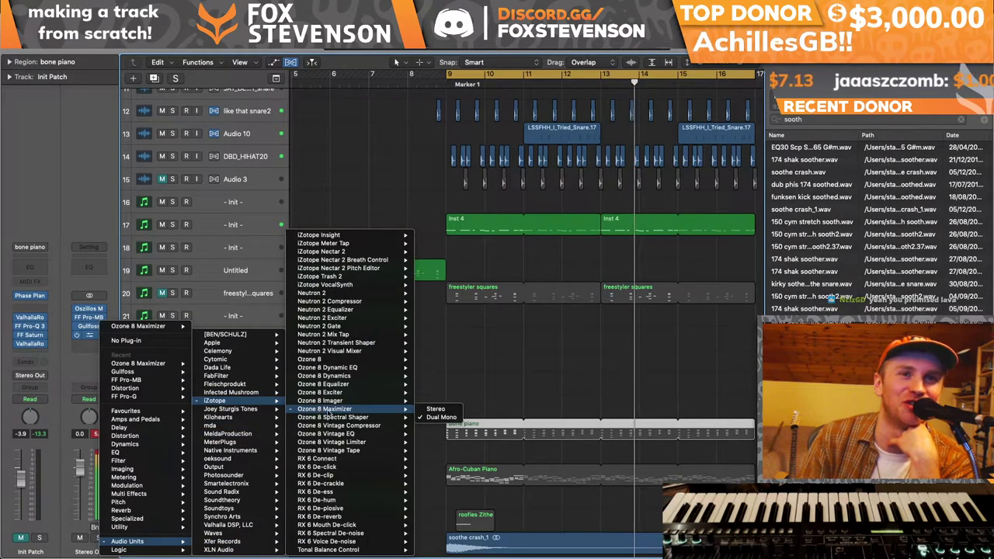
left_click(457, 411)
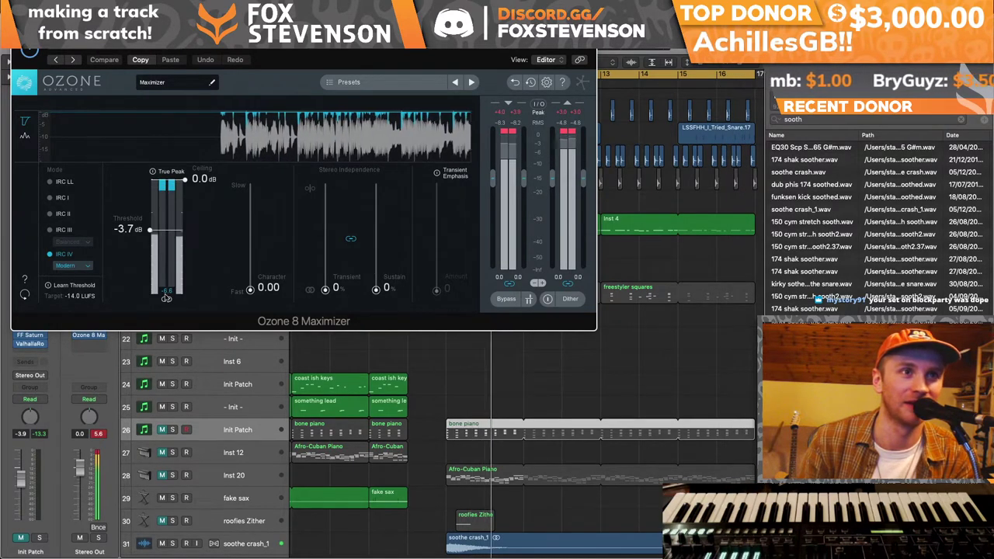
key("super+w")
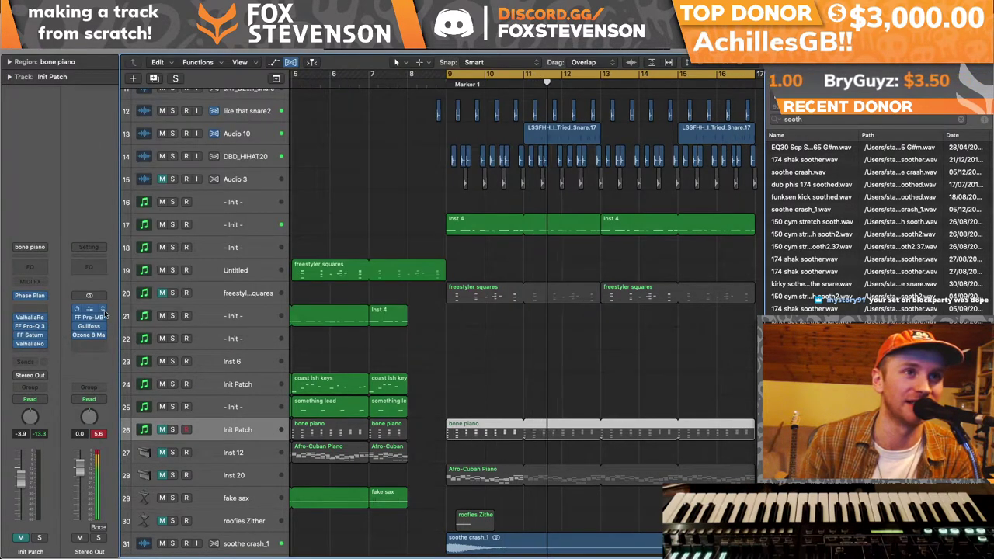
- Move Oszillos Mega Scope to the end of the Stereo Out chain, then open it and position its window away from the channel strips
left_click_drag(91, 327, 92, 347)
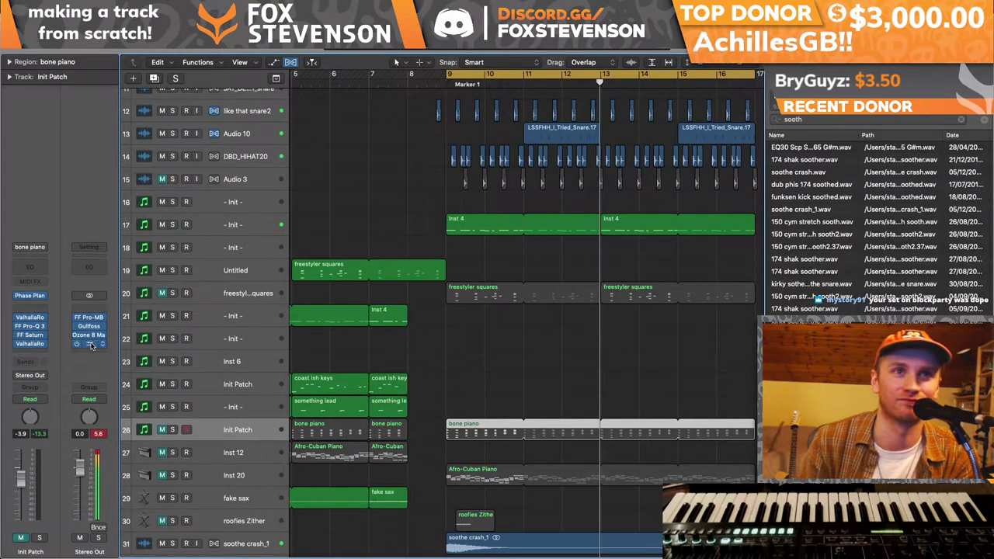
left_click(91, 346)
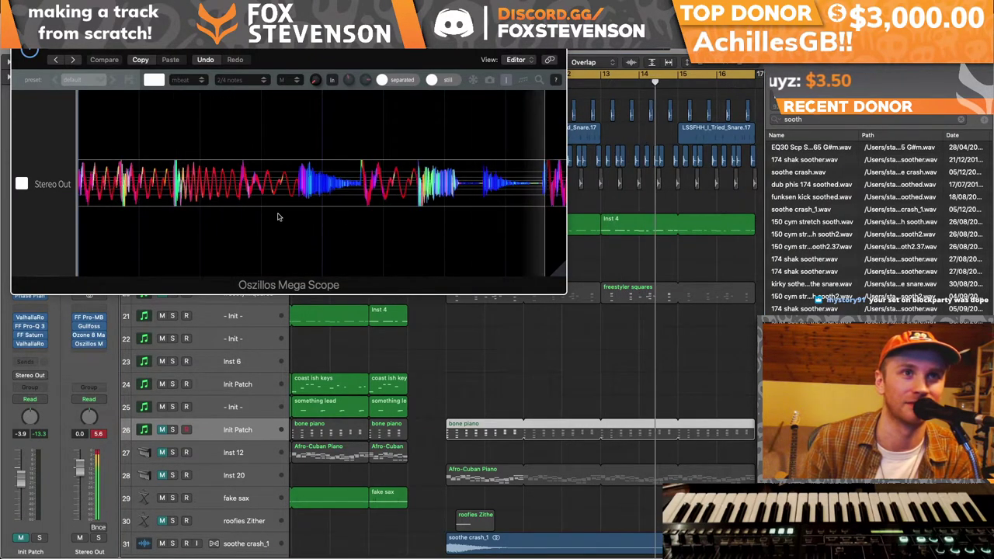
left_click_drag(279, 49, 652, 44)
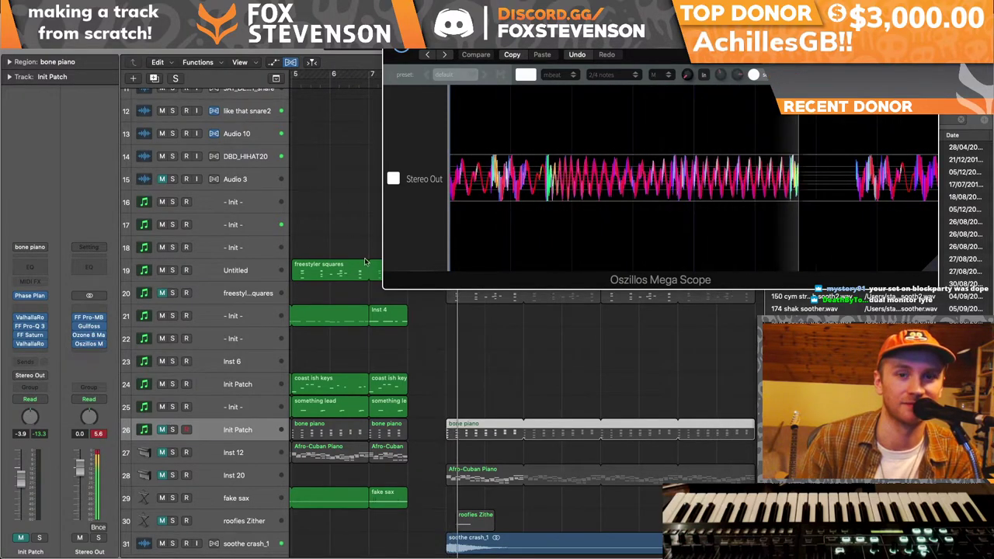
- Play the song from the beginning and unmute the bone piano track 26 and the Inst 12 track 27
left_click(399, 360)
key("Return")
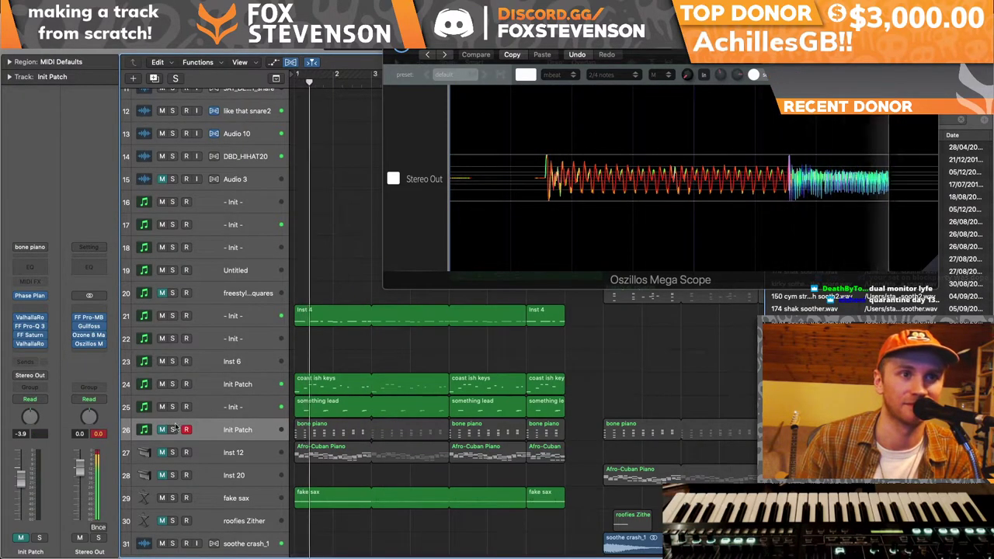
left_click_drag(162, 429, 161, 452)
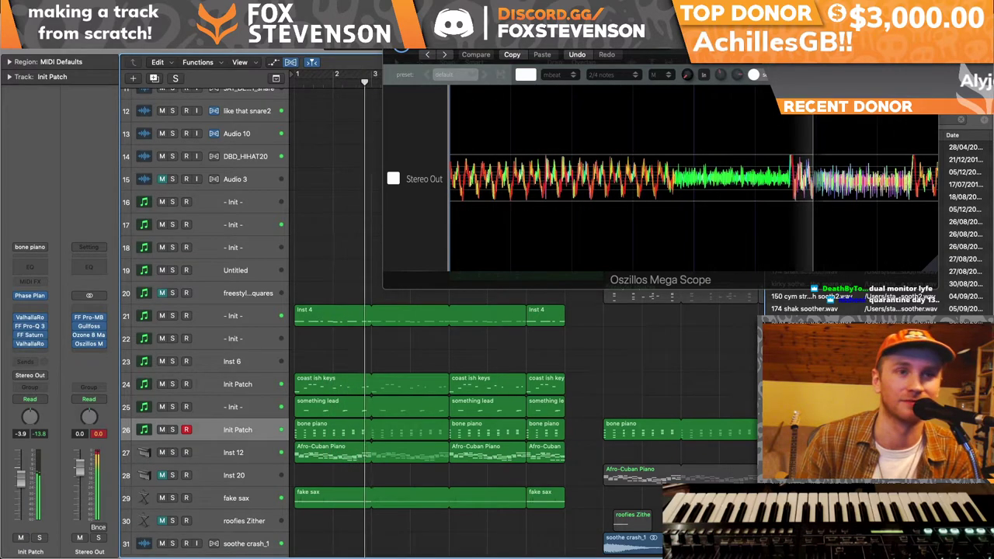
- Move the Afro-Cuban Piano region on track 28 to bar 17, and unmute the freestyler squares track 20
key("v")
scroll(445, 236, "right", 7)
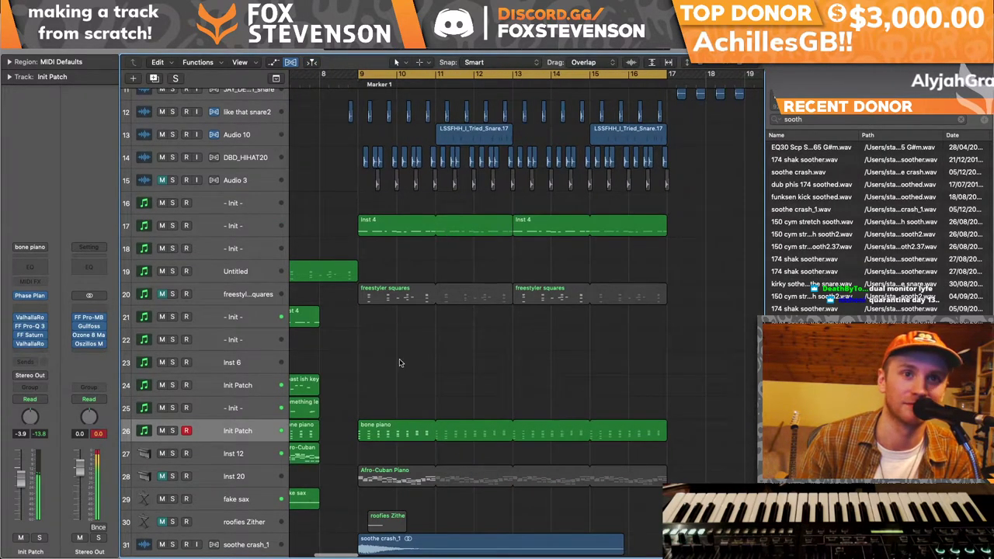
left_click_drag(386, 474, 698, 477)
left_click(374, 296)
key("x")
key("x")
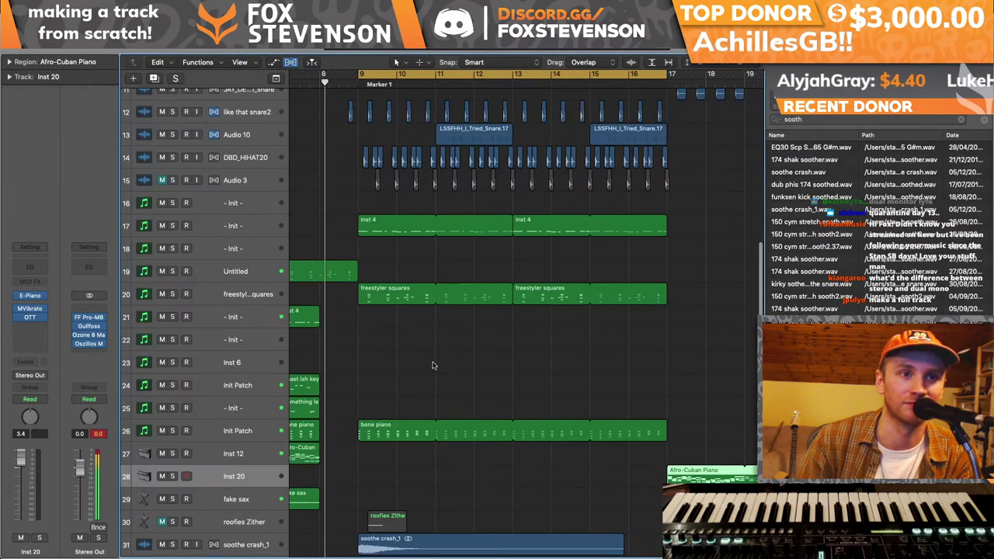
- Unmute the roofies Zither track 30 and mute the bone piano region that starts at bar 9
left_click(376, 410)
left_click(384, 427)
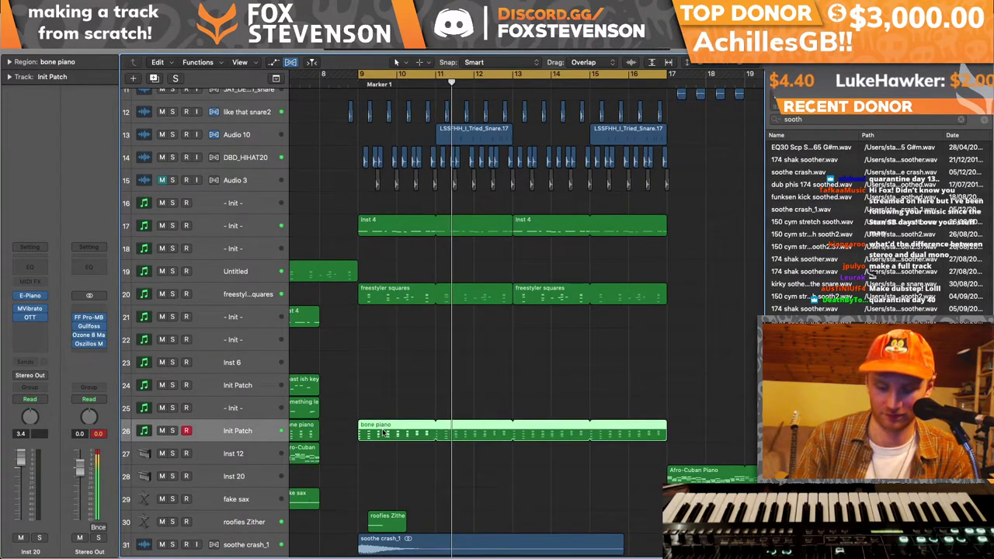
key("super+Left")
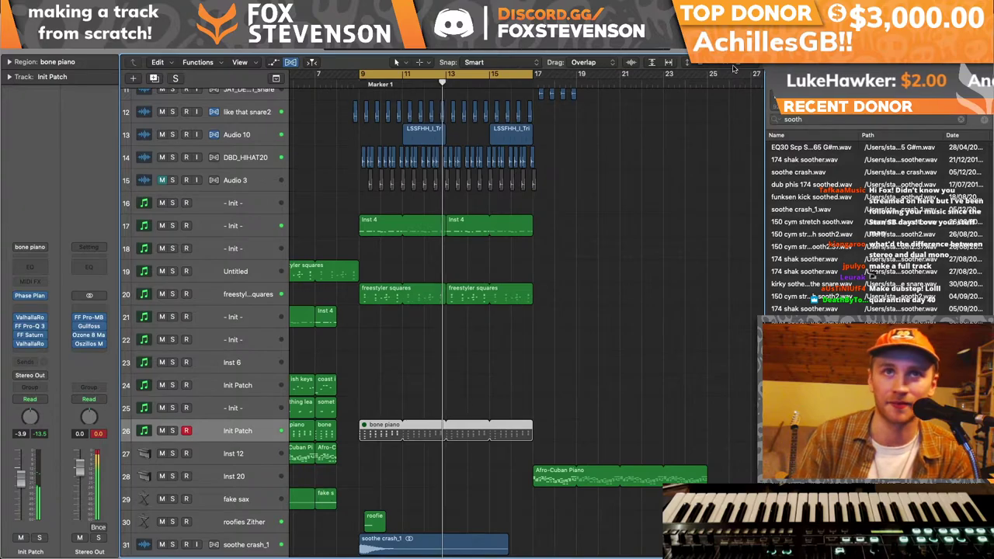
- Repeat the section from bar 9 to bar 17 directly after itself, and move the Afro-Cuban Piano region back to bar 17
key("ctrl+alt+super+t")
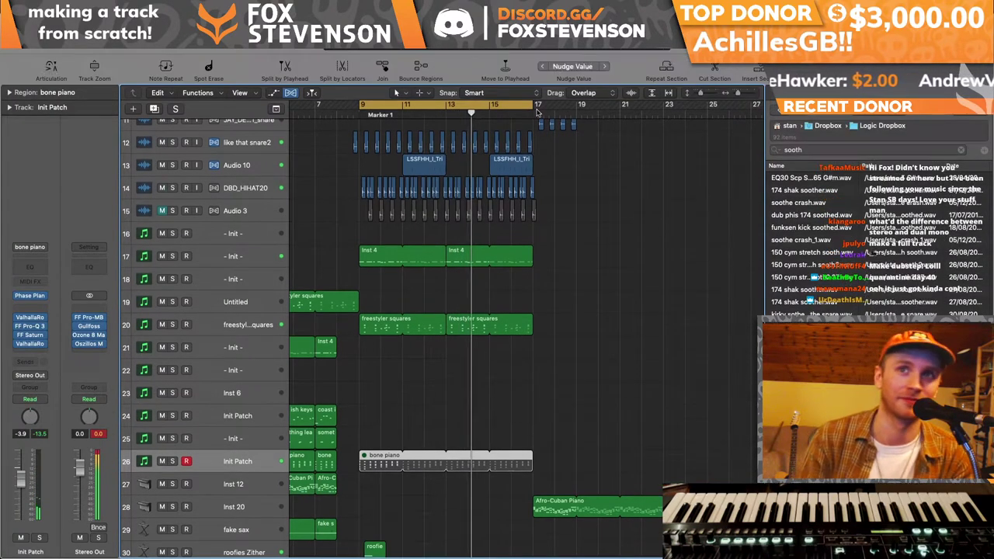
left_click(667, 72)
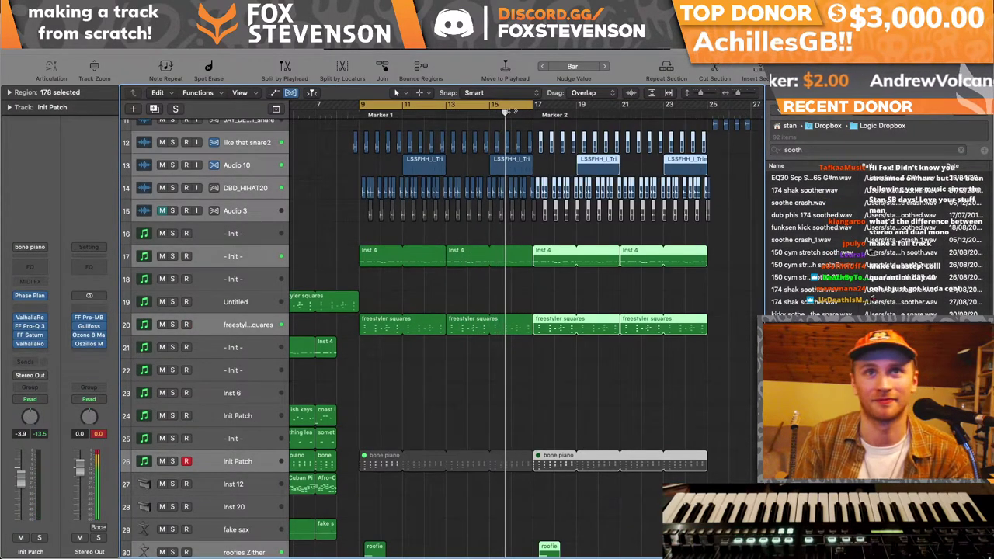
scroll(513, 271, "down", 2)
scroll(513, 272, "right", 2)
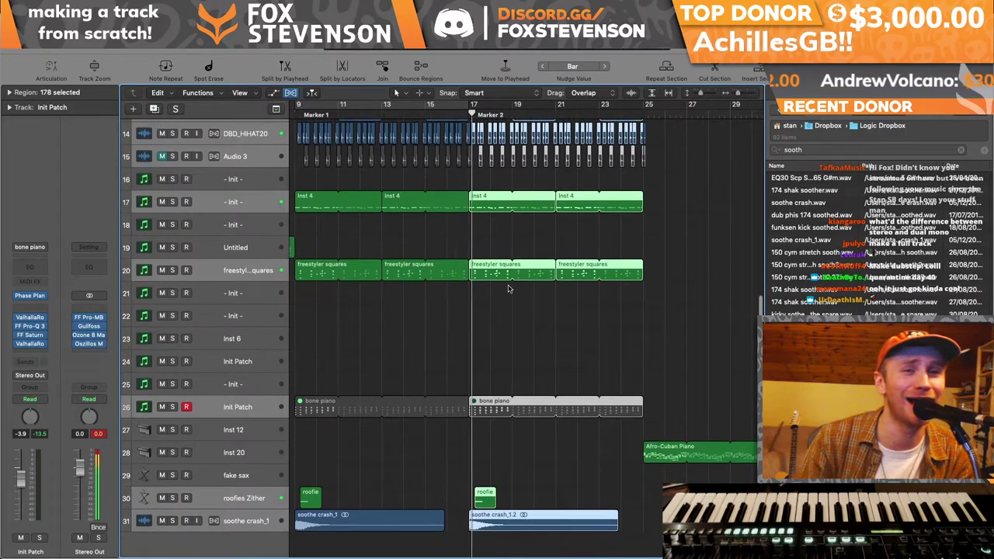
scroll(577, 379, "right", 3)
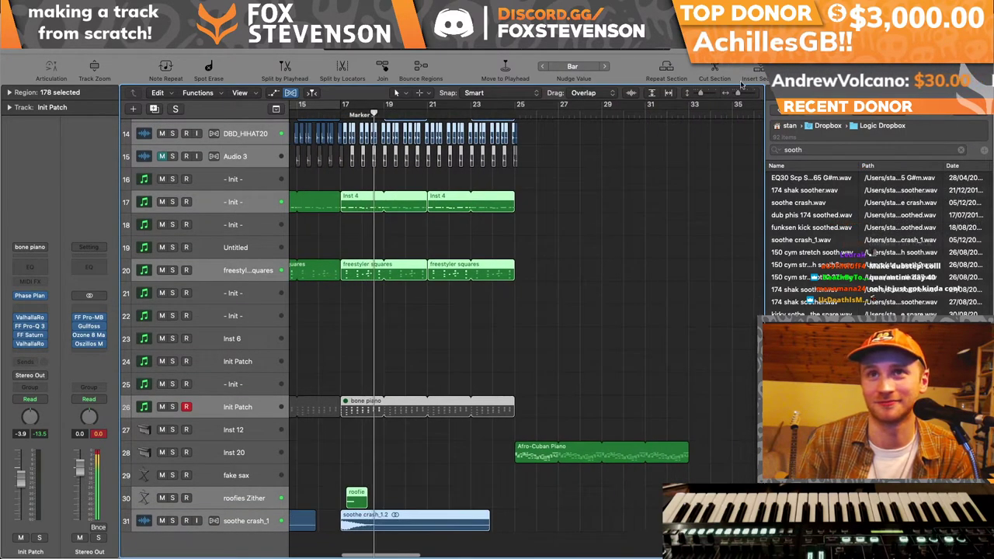
scroll(524, 433, "down", 3)
left_click_drag(501, 457, 403, 457)
- Unmute the copied bone piano region at bar 17 and extend the cycle range to about bar 24
left_click(412, 417)
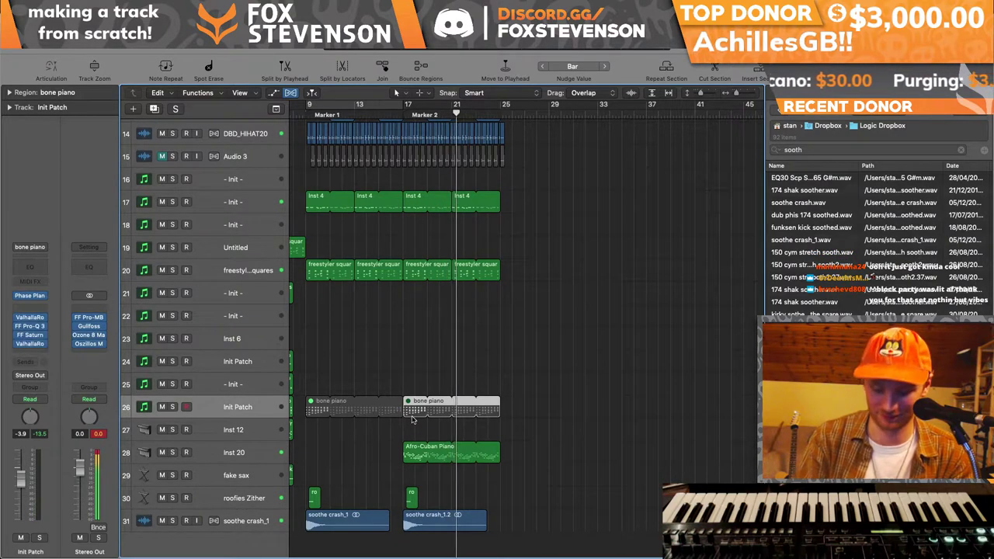
key("m")
left_click_drag(446, 106, 486, 112)
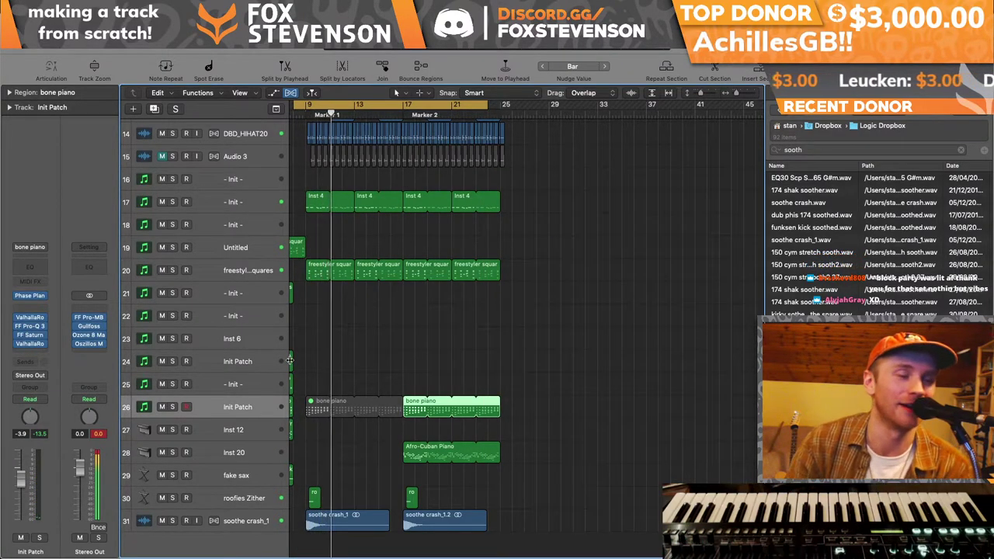
- Open Oszillos Mega Scope from the Stereo Out channel and route the Inst 20 track's output to Bus 4 (Aux 2)
left_click(89, 344)
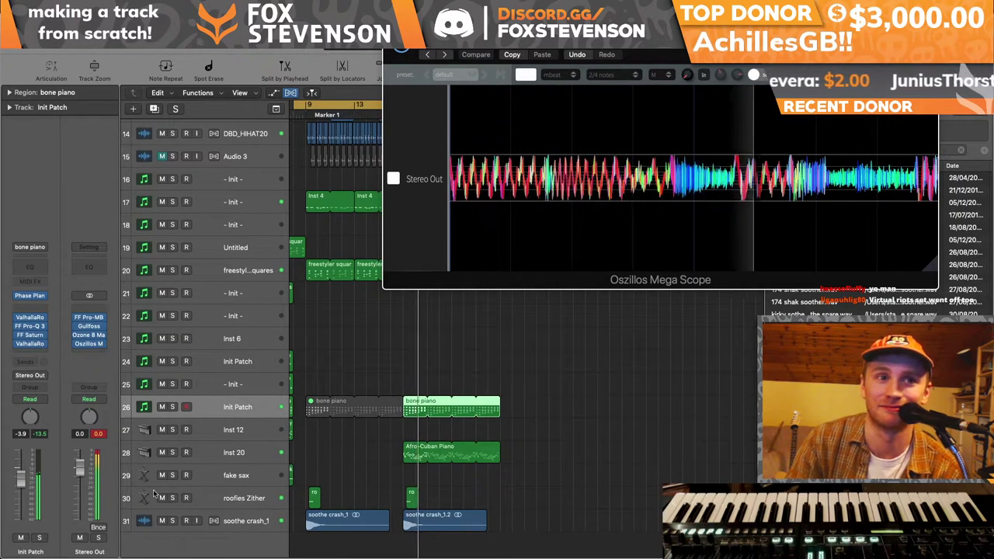
left_click(452, 453)
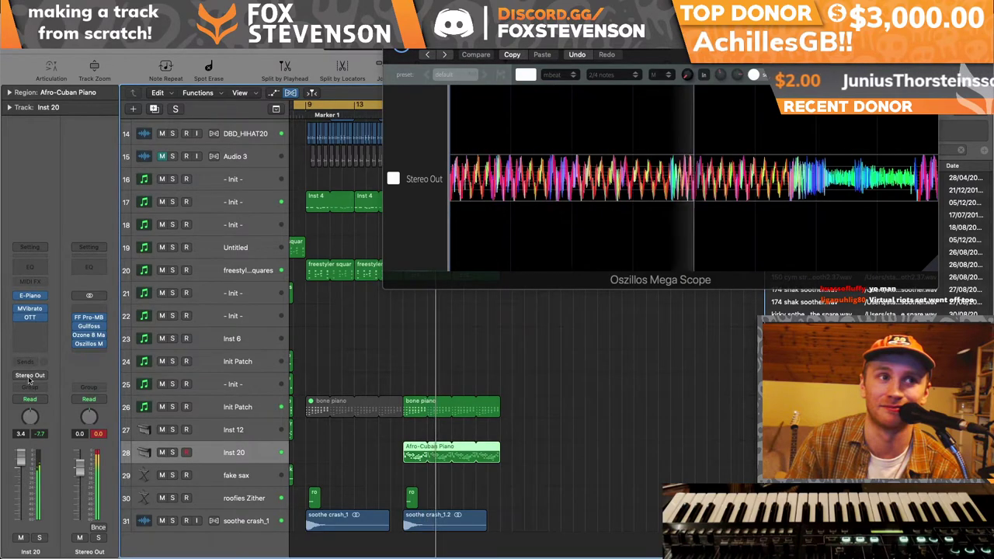
left_click(29, 375)
mouse_move(31, 421)
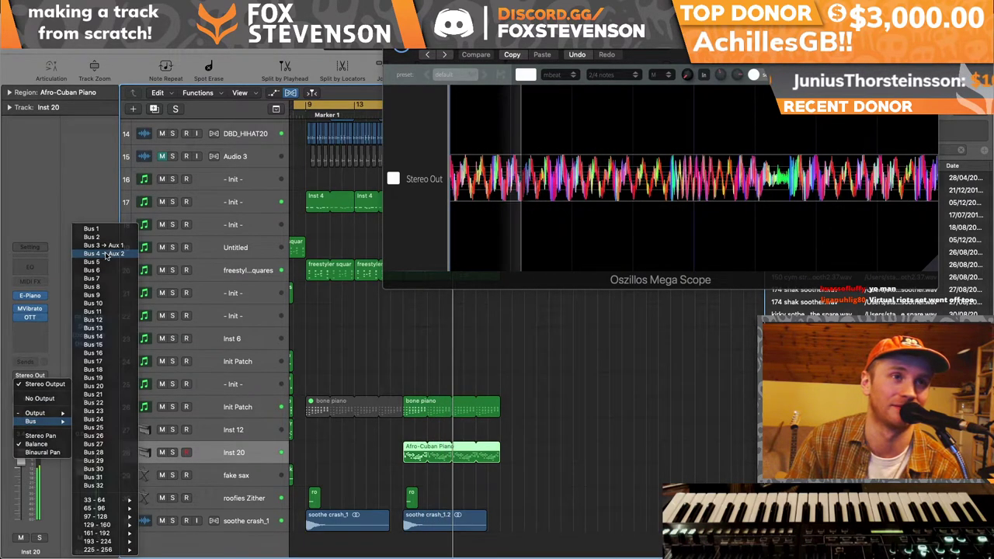
left_click(97, 253)
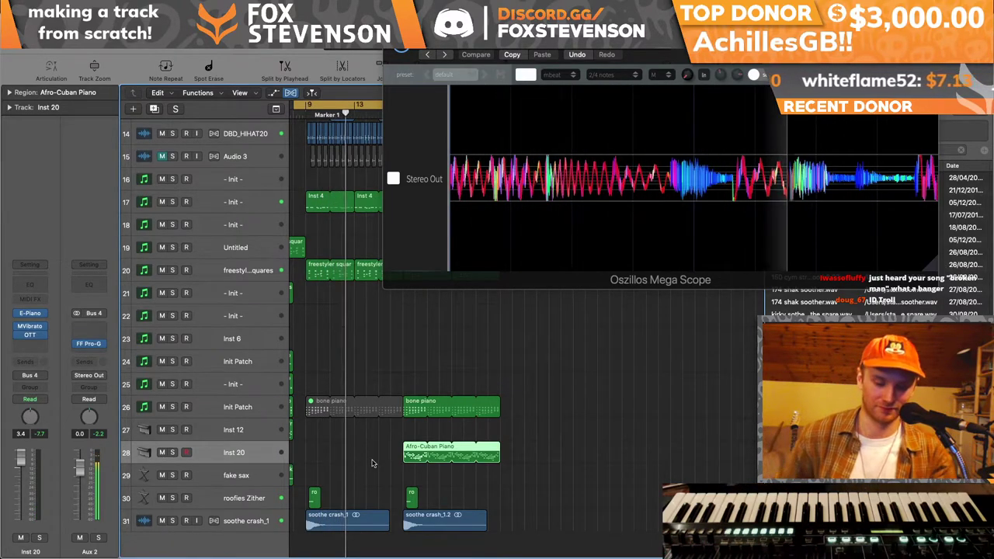
key("space")
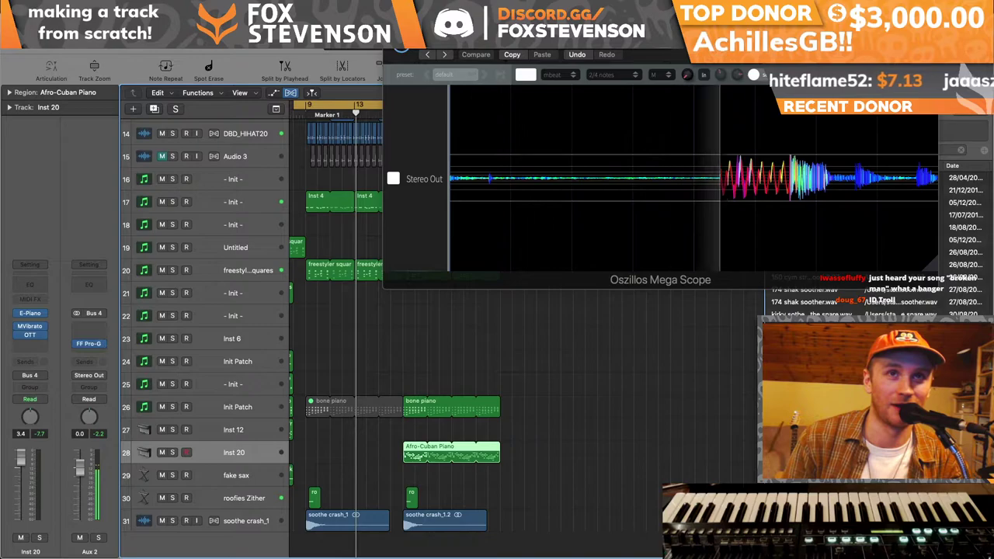
- Close the Oszillos Mega Scope window and play the song from the beginning
left_click(399, 62)
key("Return")
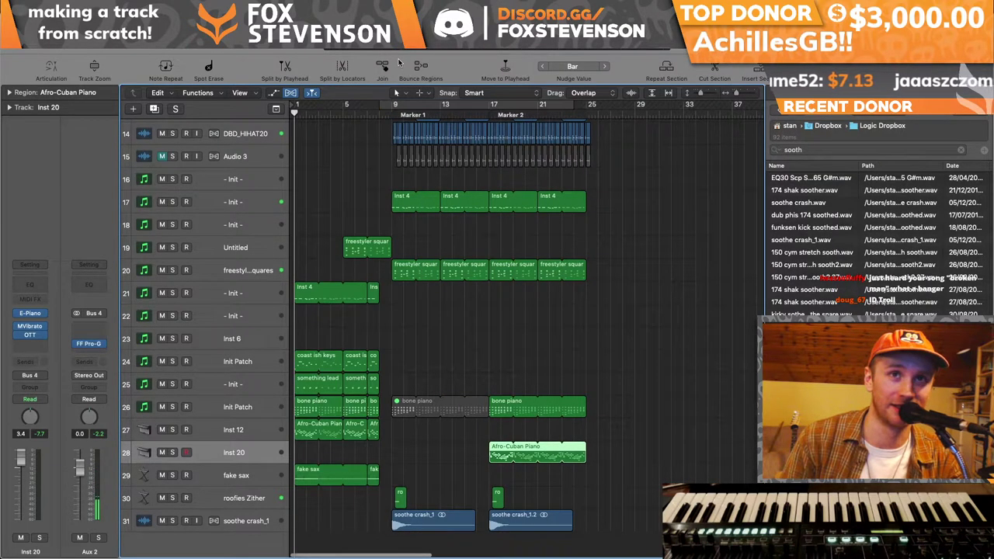
key("space")
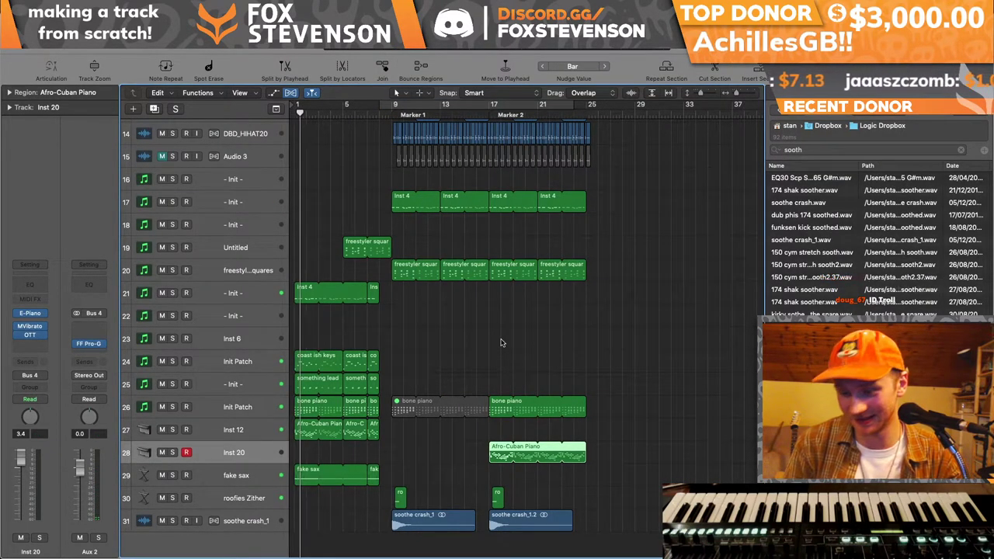
left_click_drag(594, 503, 295, 191)
left_click(286, 40)
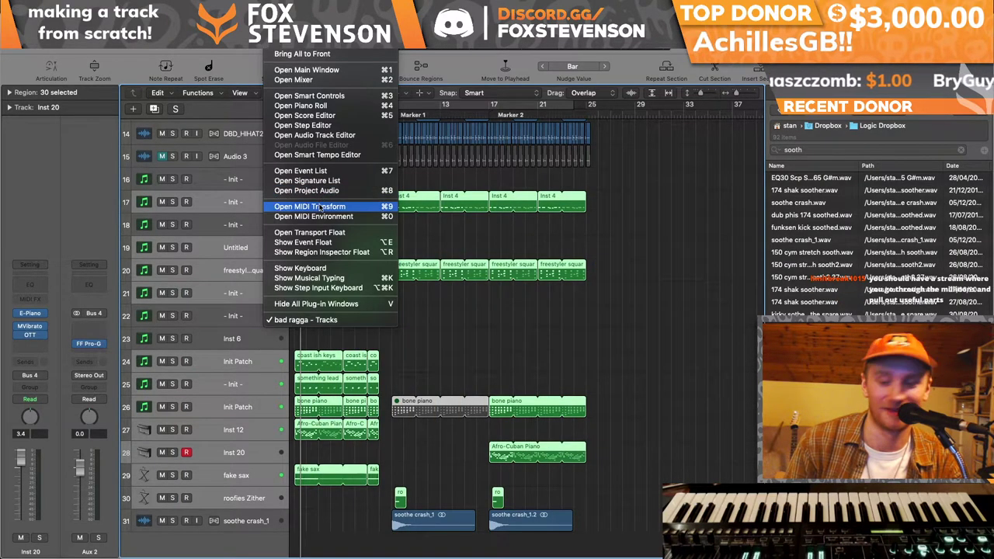
left_click(339, 331)
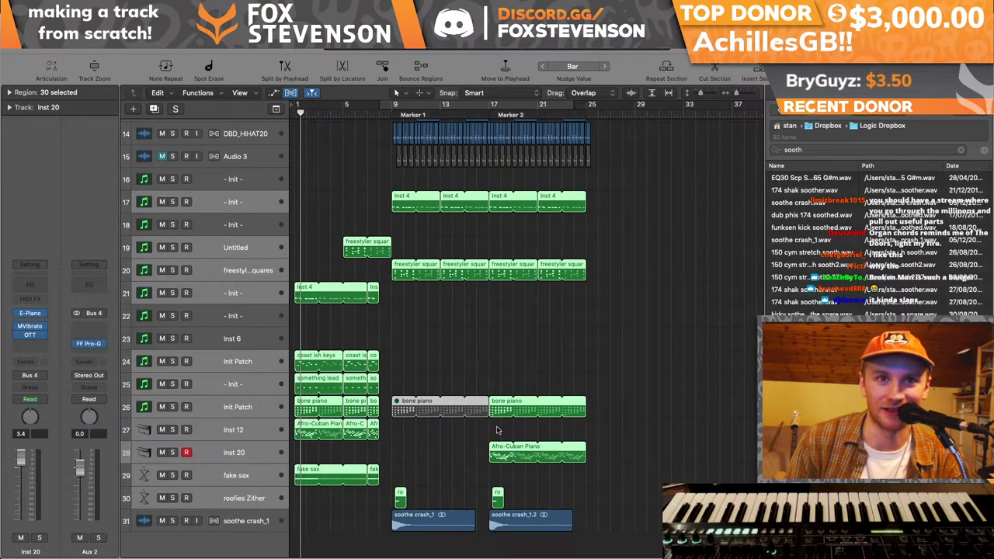
left_click(613, 367)
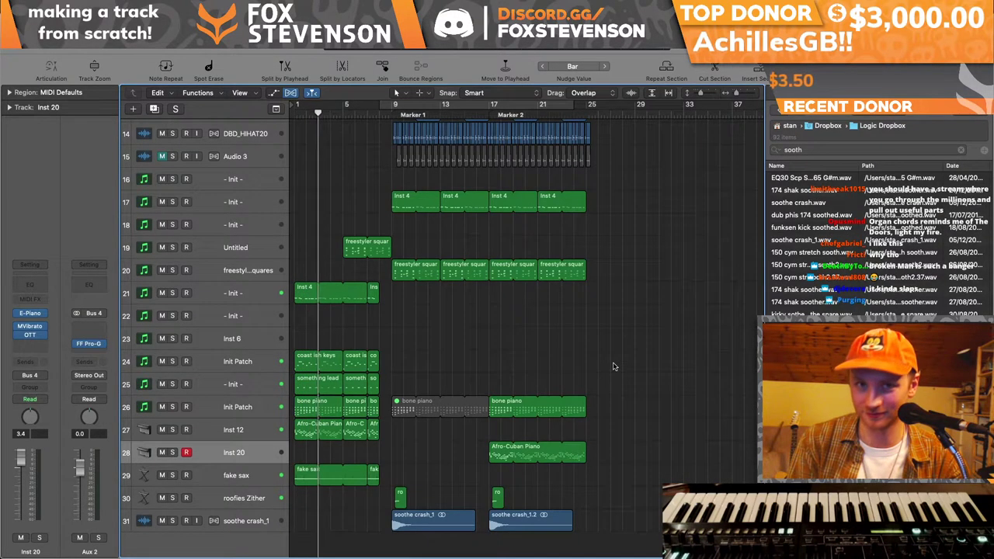
- Look over the arrangement during playback and search the Logic Dropbox folder for "boom" samples
scroll(613, 367, "up", 5)
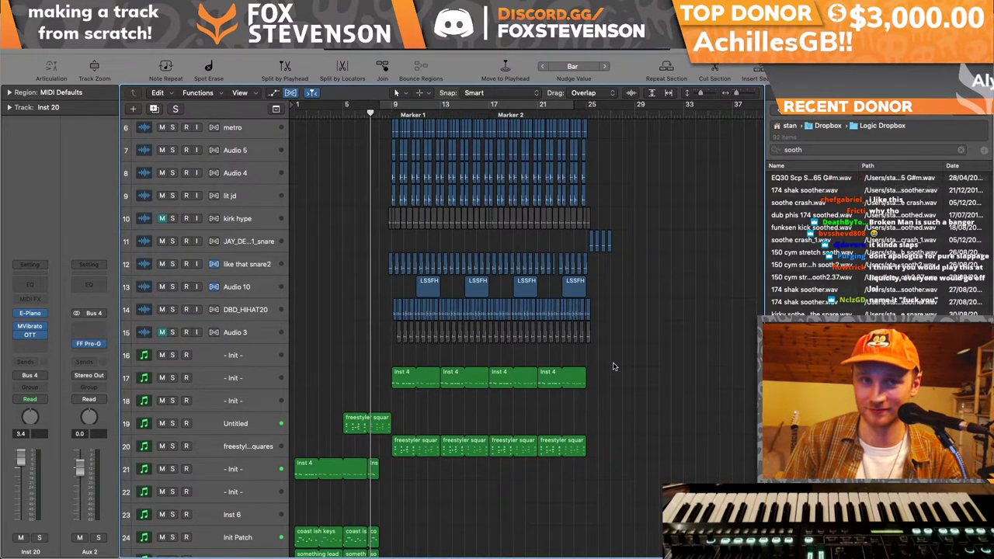
scroll(491, 352, "down", 3)
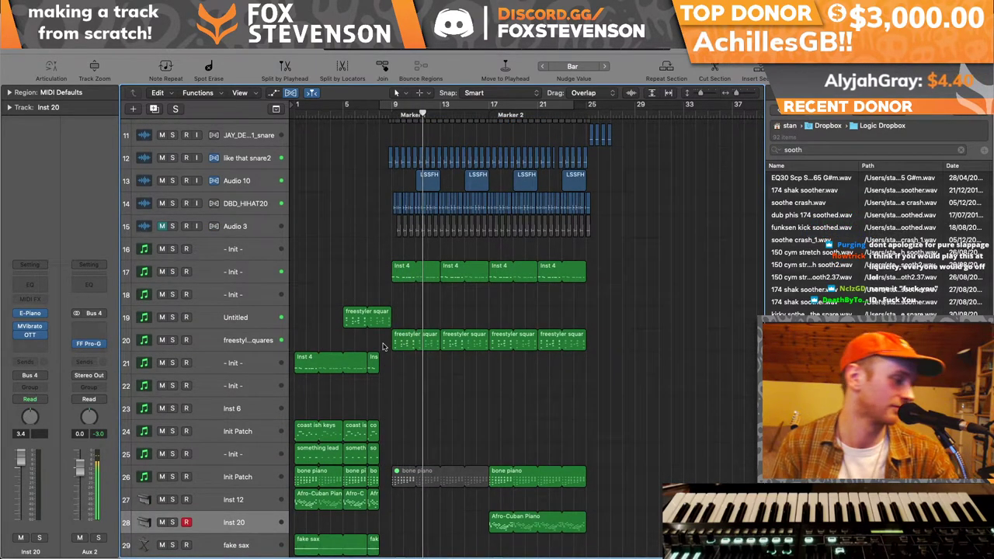
scroll(377, 282, "down", 3)
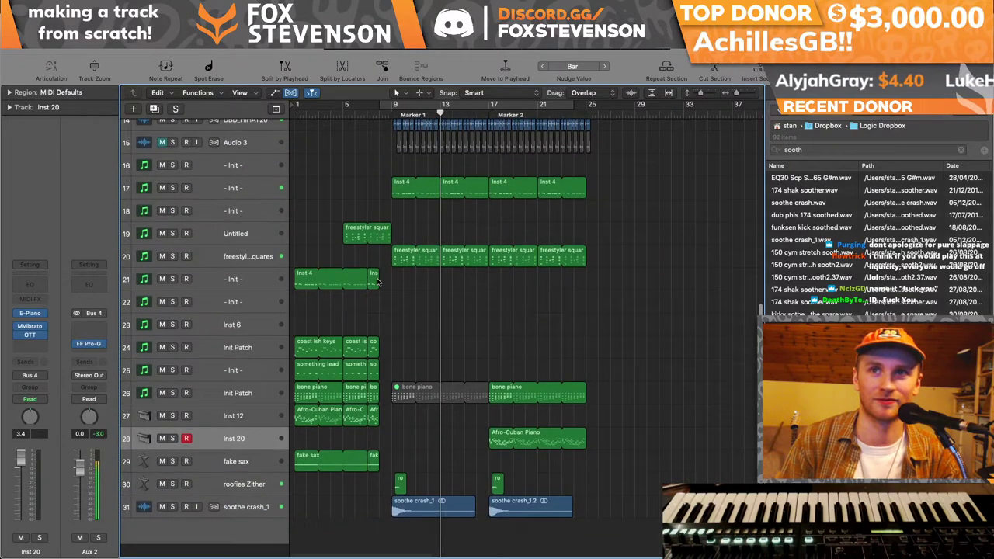
left_click(823, 149)
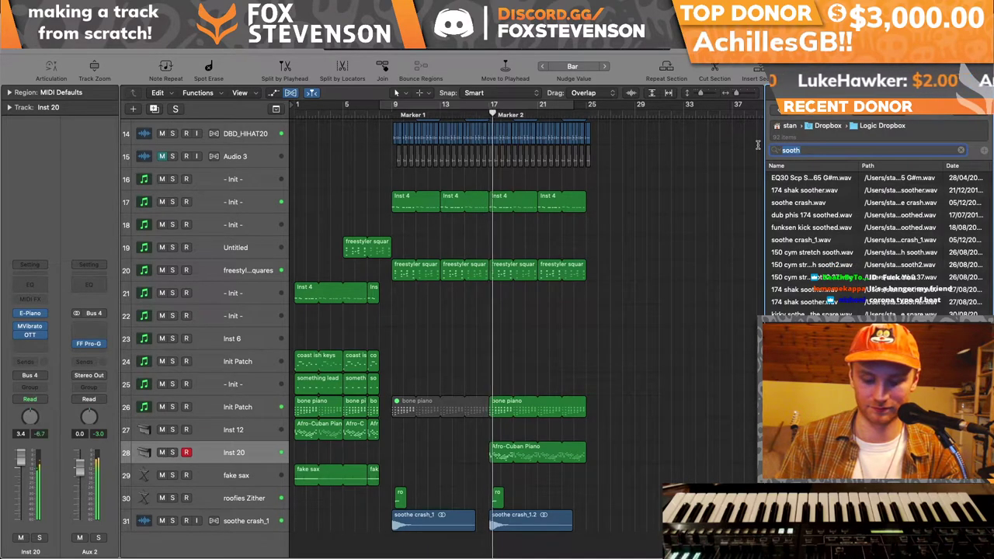
type("boom")
key("Return")
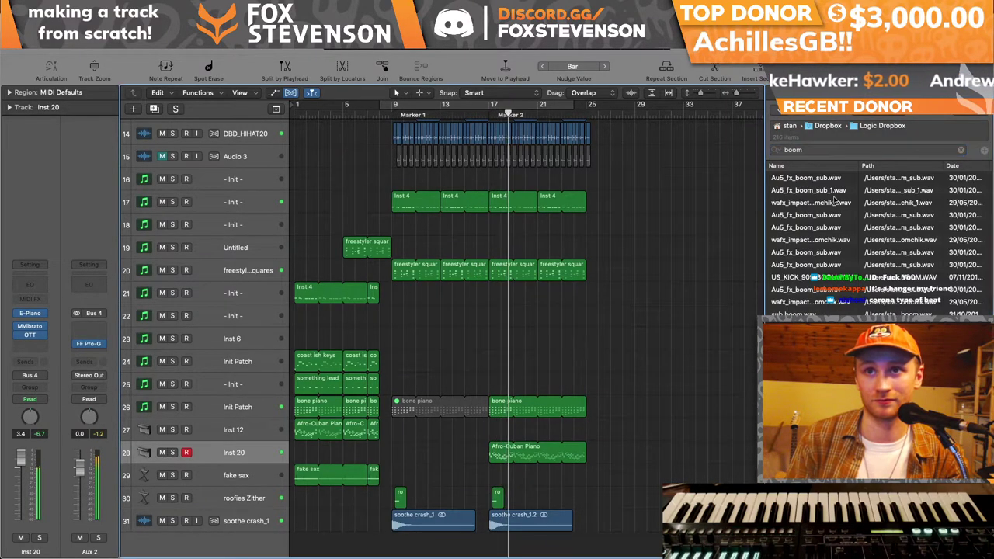
- Search the Logic Dropbox folder for "riser" and place riser.wav at bar 5 on a new track below soothe crash_1
left_click(813, 149)
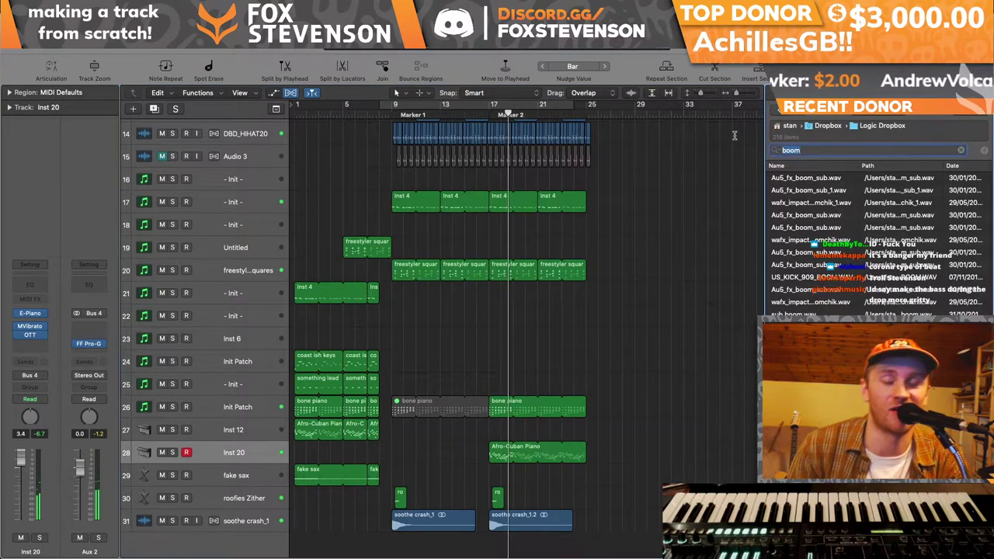
type("r")
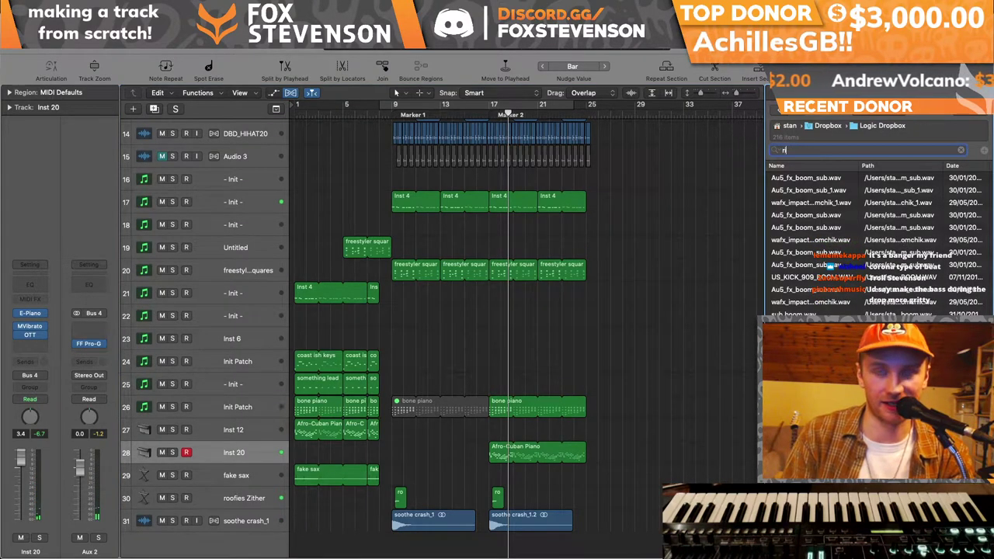
type("isse")
type("er")
key("Return")
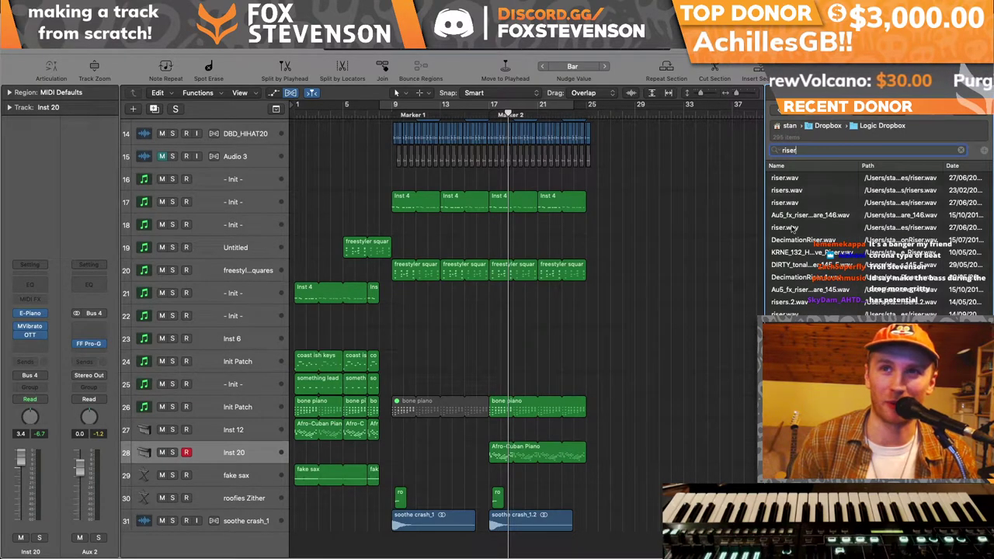
left_click_drag(794, 227, 368, 548)
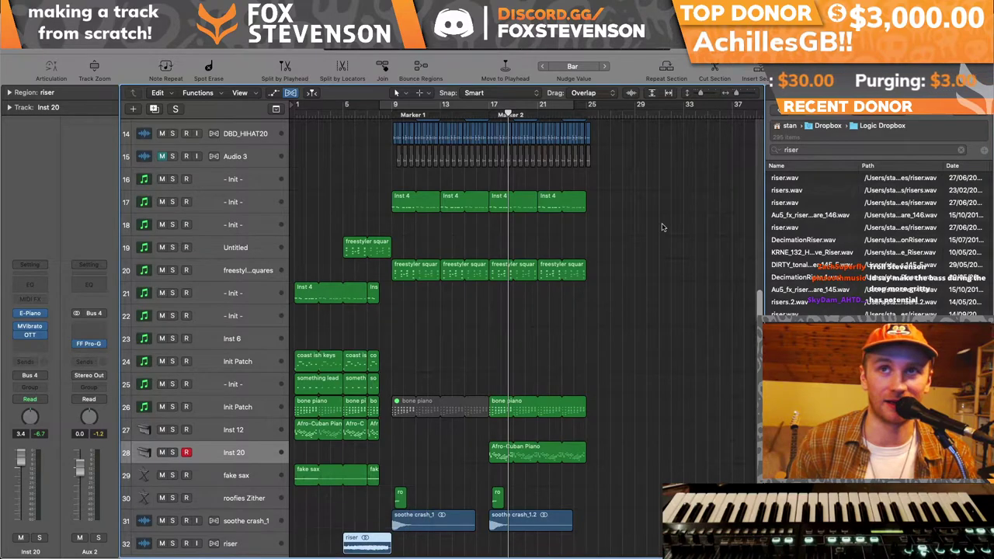
- Normalize the riser's audio file and trim the end of the riser region to just before bar 9
key("super+Right")
key("super+Right")
key("super+Right")
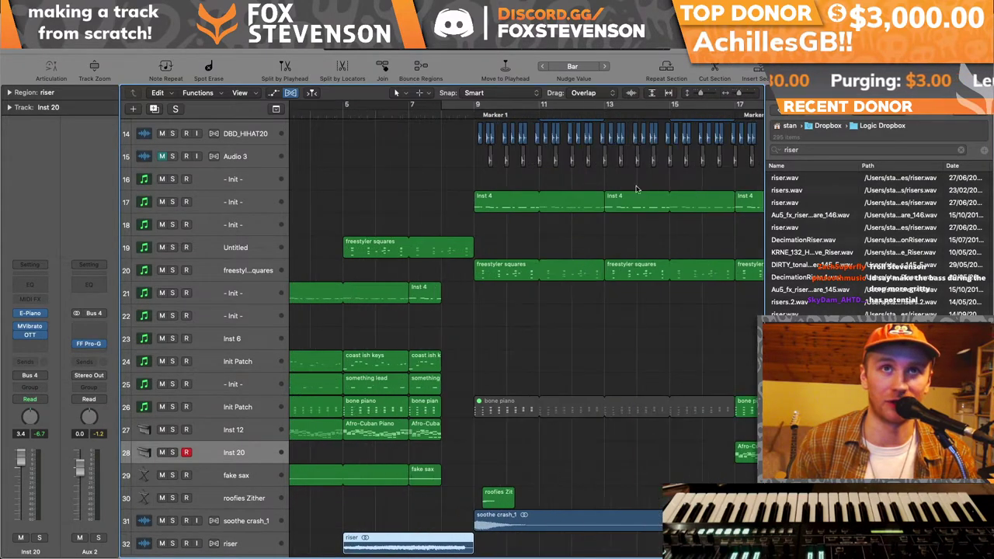
double_click(383, 548)
left_click(226, 236)
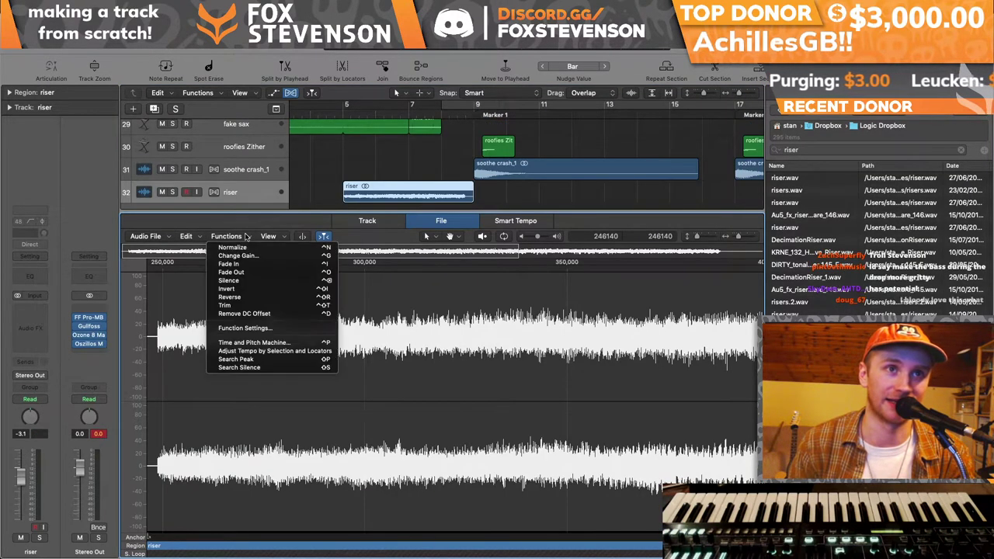
left_click(245, 247)
key("e")
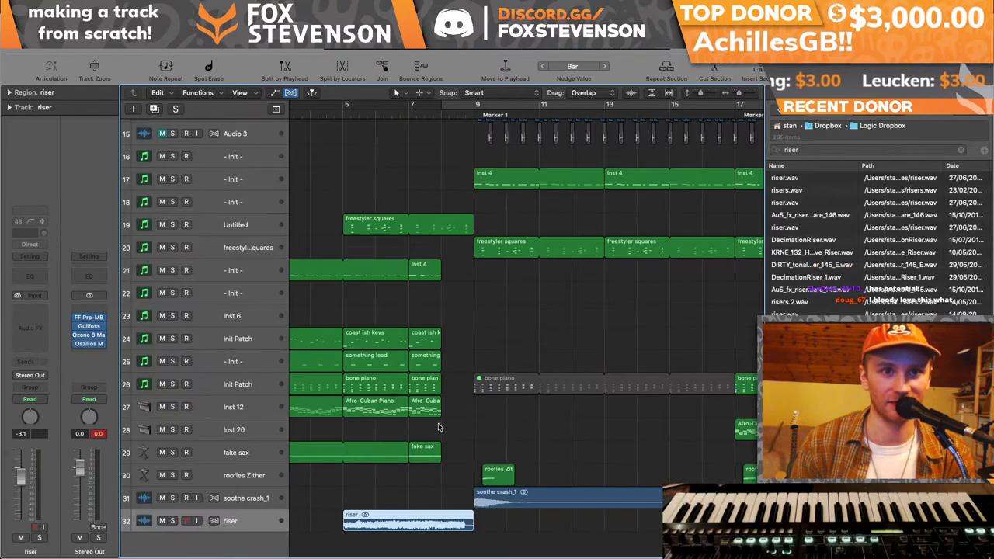
left_click_drag(469, 531, 460, 524)
left_click(476, 525)
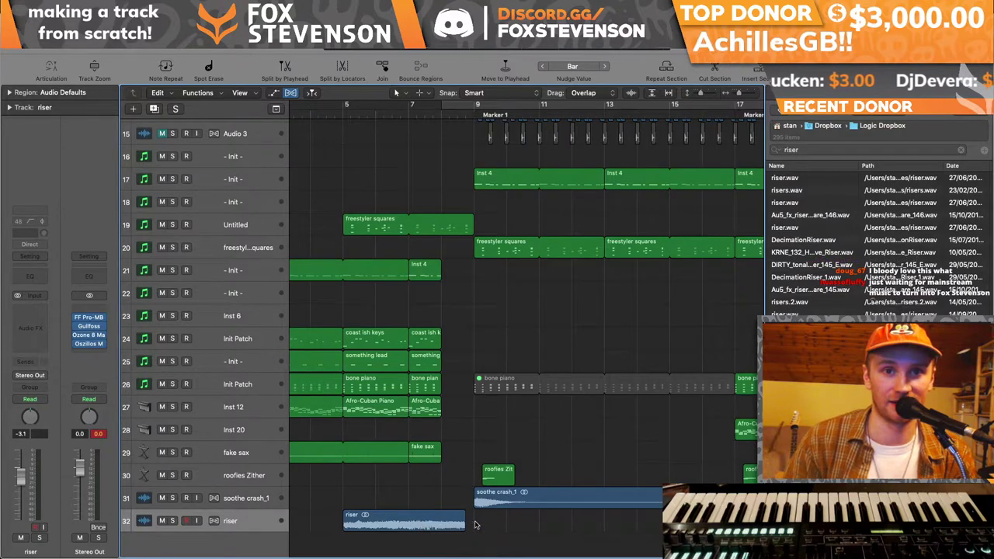
- Set the riser region's fade-in to 5210 so it swells up to the drop
left_click(394, 517)
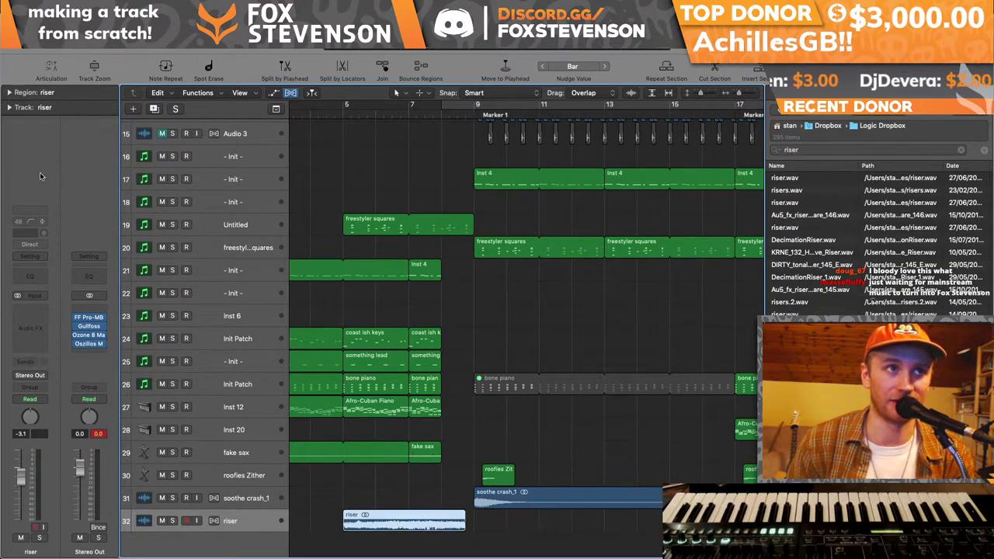
left_click(8, 91)
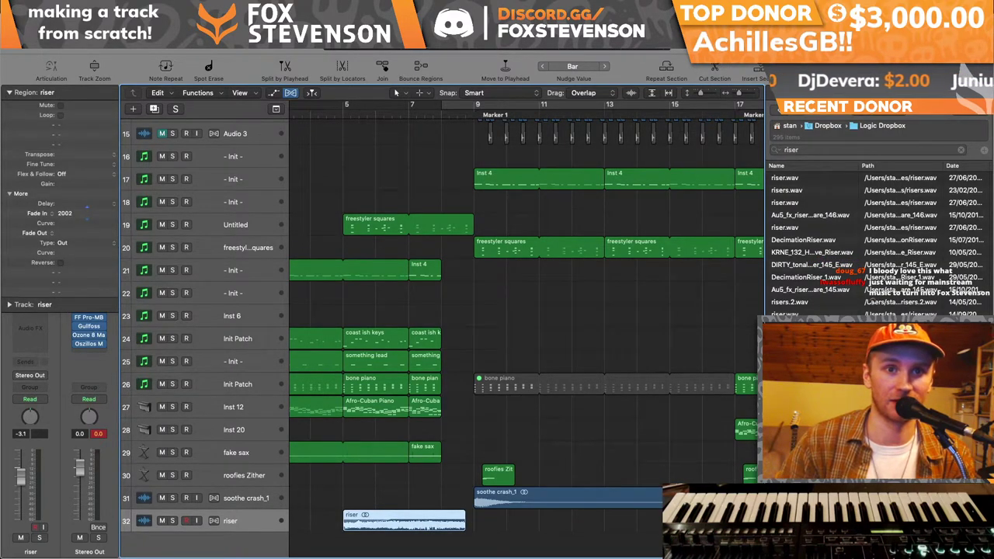
- Search the Logic Dropbox folder for "impact", then place TEAS01-Impact006 on a new track below riser, reversed and trimmed to just before bar 9
double_click(860, 150)
type("imp")
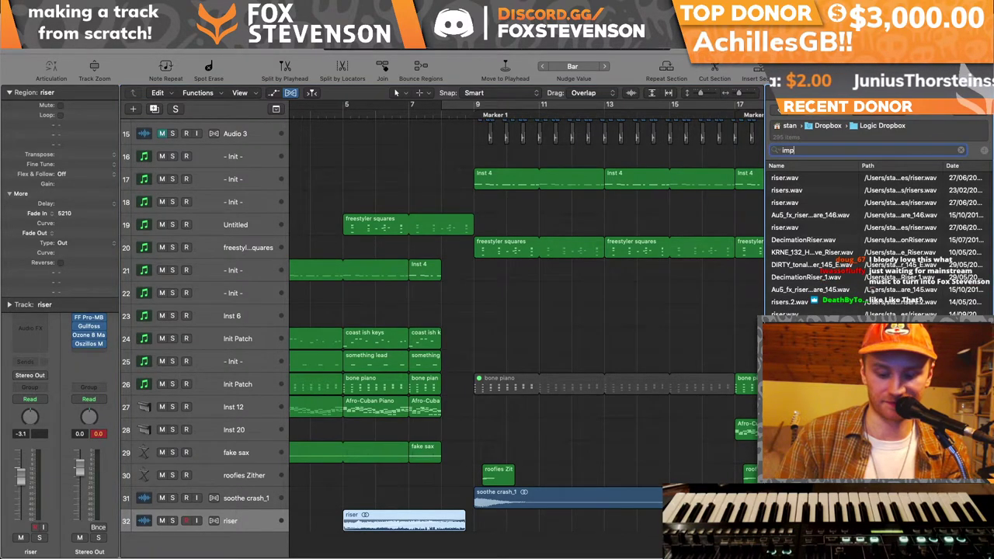
type("act")
left_click_drag(821, 307, 413, 546)
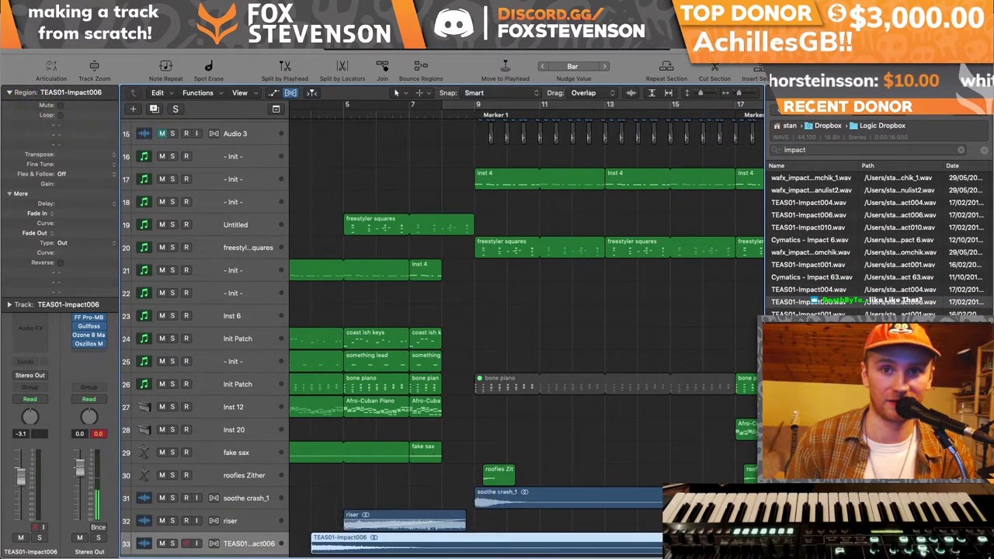
left_click_drag(662, 547, 466, 548)
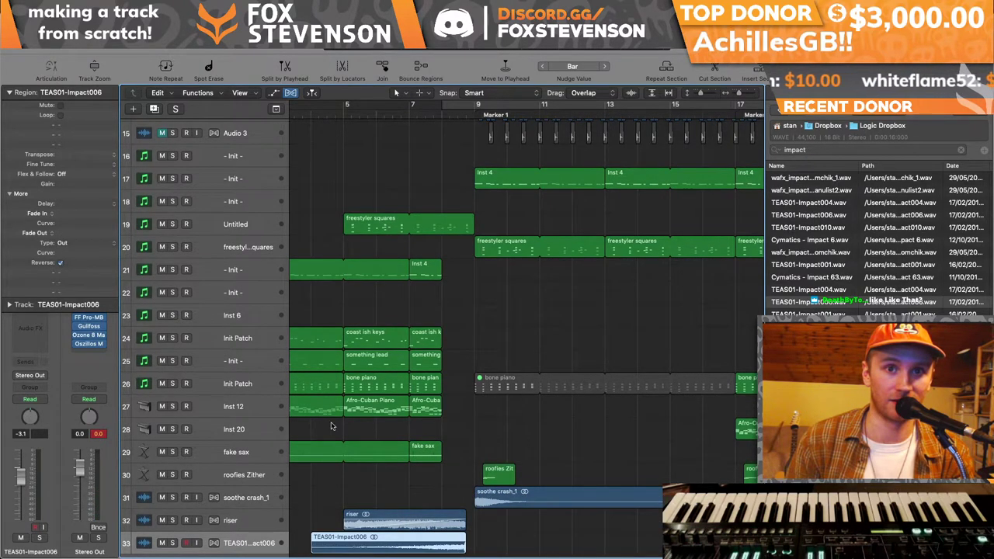
- Shorten the soothe crash_1 regions to a brief hit with a fade-in of 134, and play the song from the beginning
left_click_drag(662, 497, 478, 498)
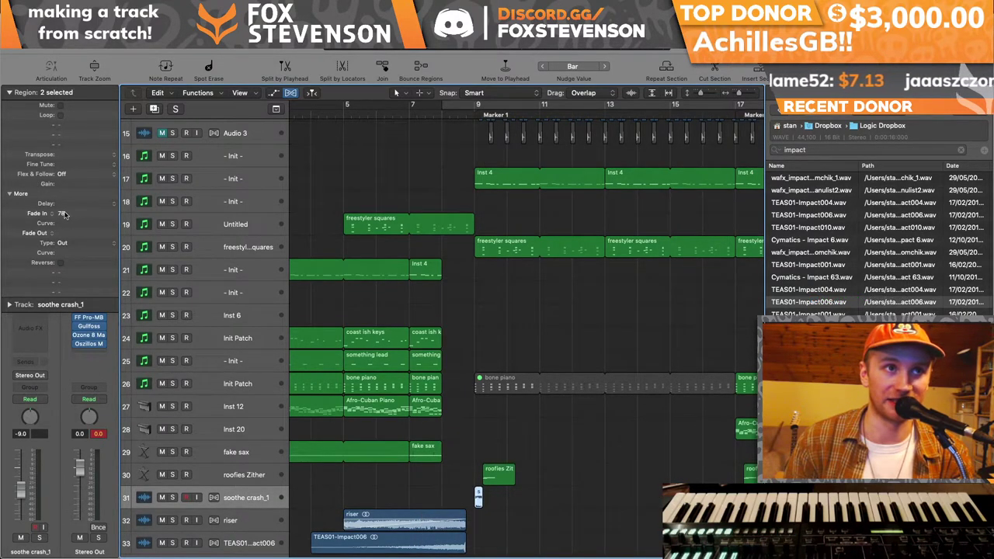
key("Return")
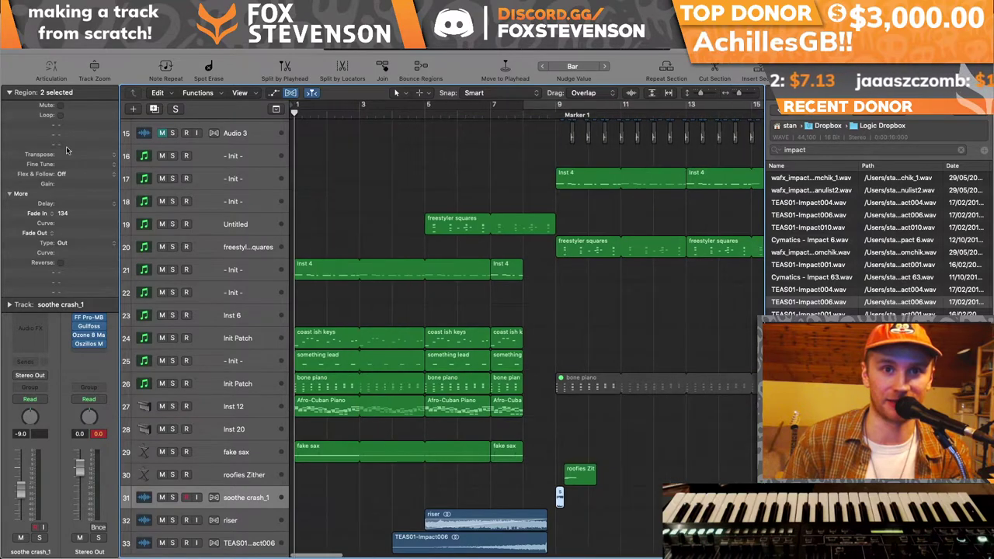
left_click(240, 536)
left_click(233, 520)
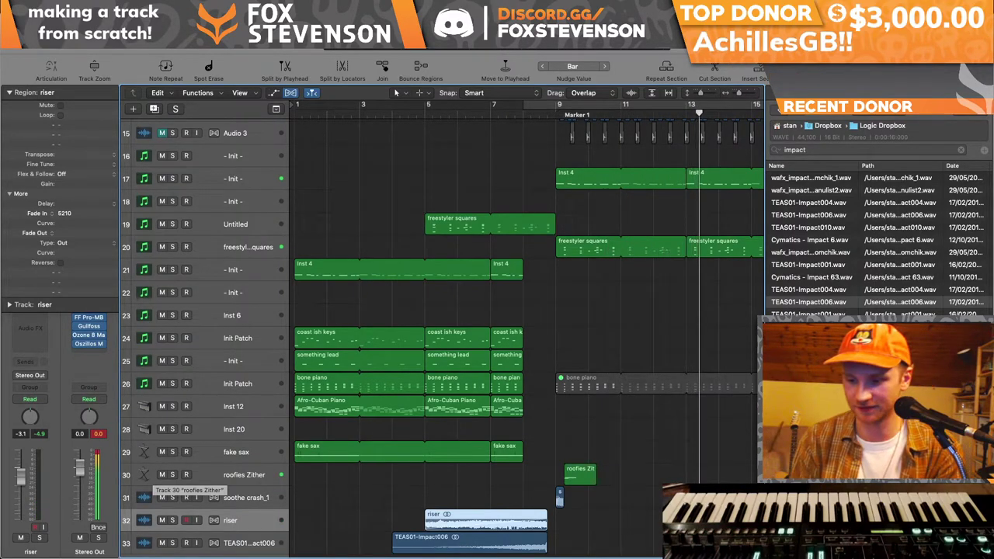
- Select all regions on the like that snare2 track and trim their ends slightly shorter during playback
scroll(581, 306, "up", 4)
scroll(579, 309, "left", 3)
scroll(466, 307, "up", 4)
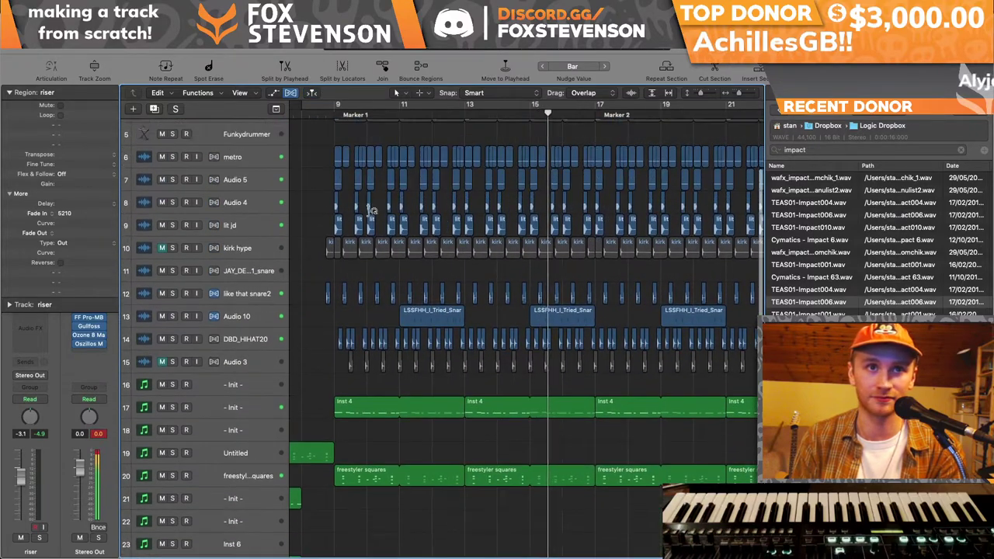
left_click(259, 301)
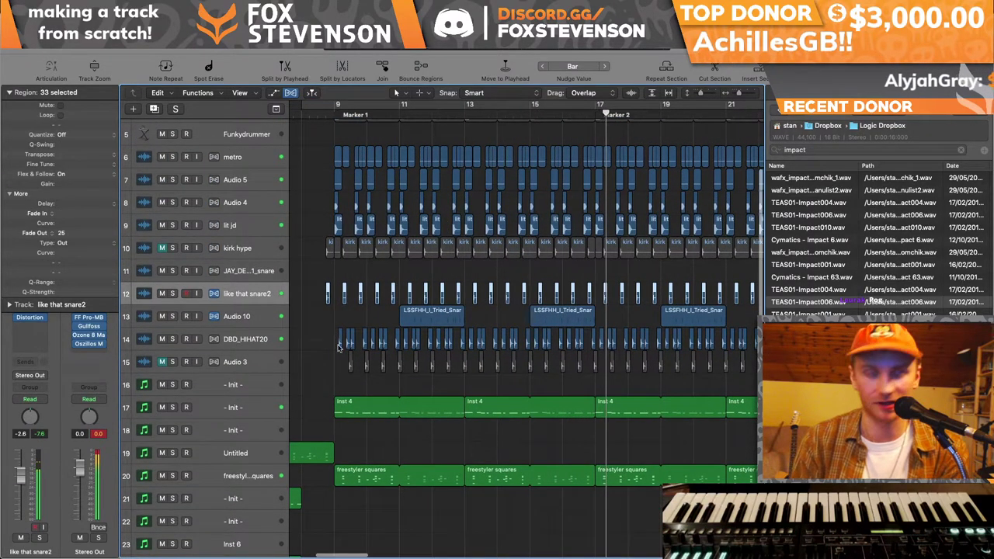
scroll(558, 290, "up", 10)
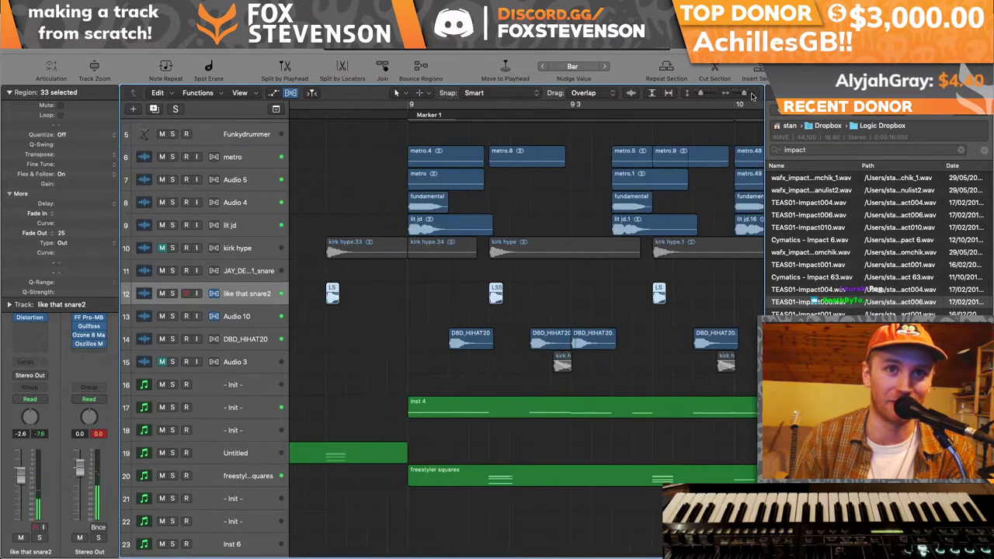
scroll(557, 290, "right", 3)
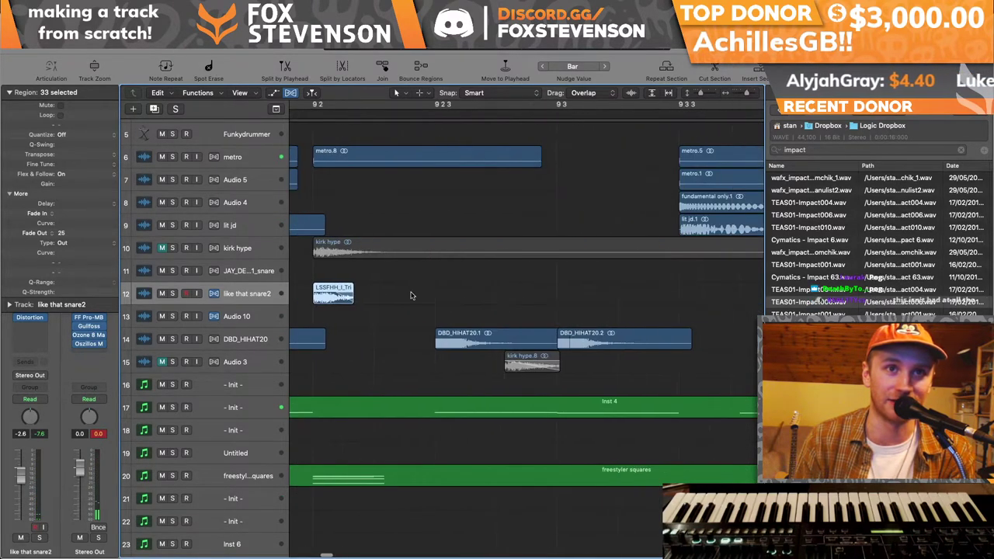
left_click_drag(352, 286, 342, 284)
key("space")
key("x")
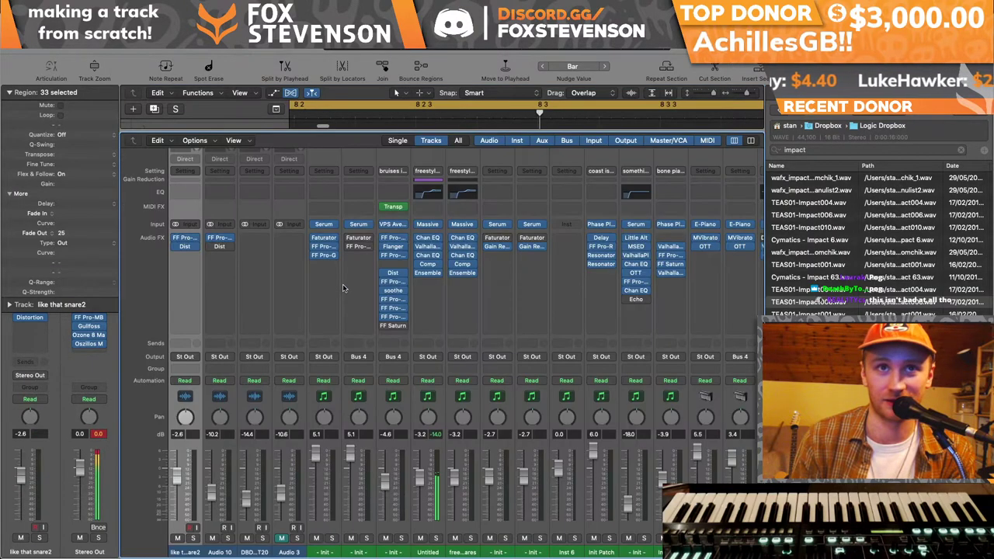
key("x")
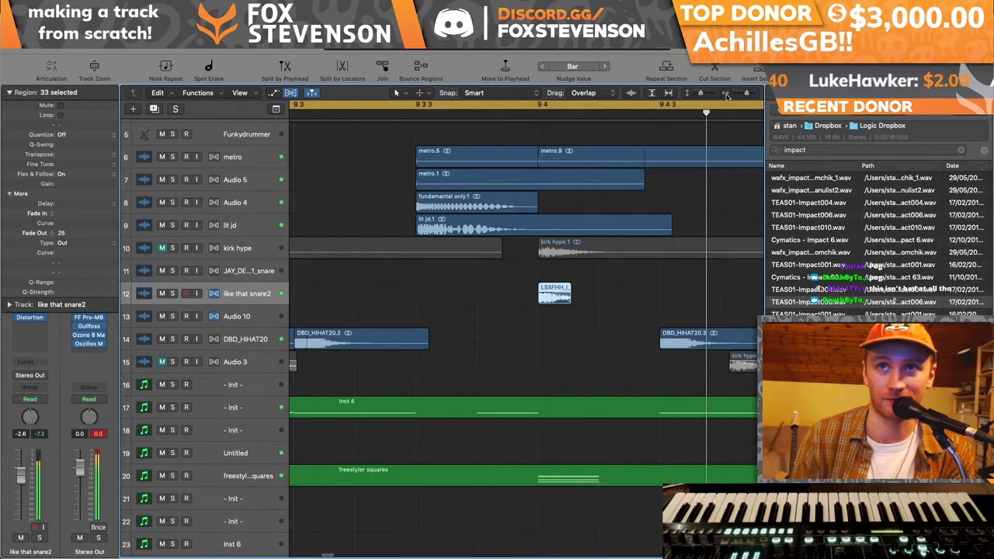
- Mute the roofies Zither track
left_click_drag(746, 94, 738, 94)
scroll(589, 195, "down", 5)
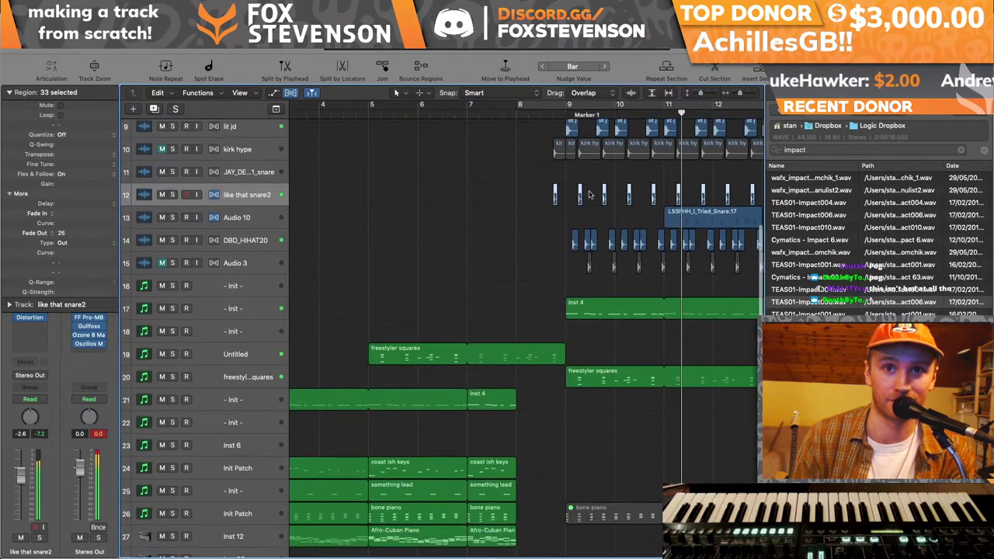
left_click(162, 453)
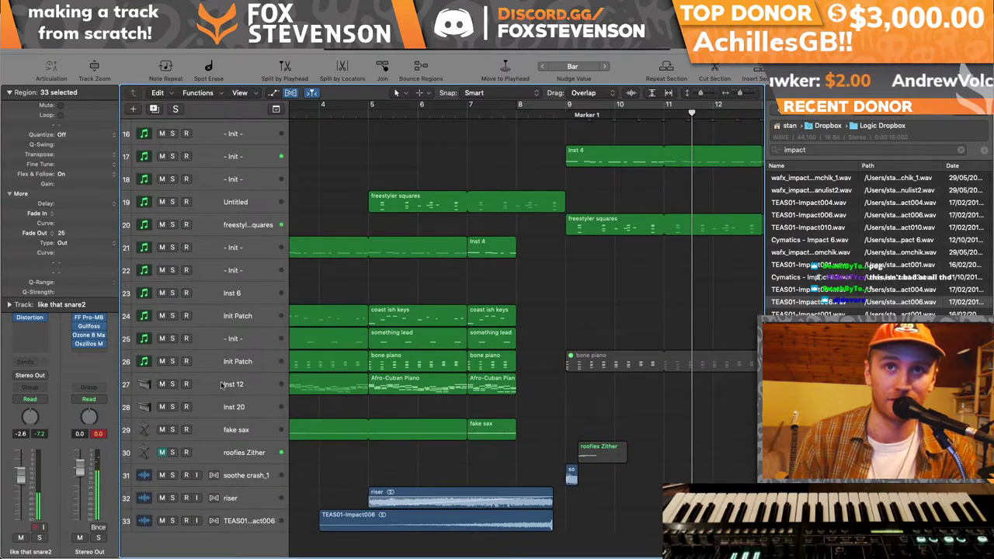
scroll(318, 300, "up", 3)
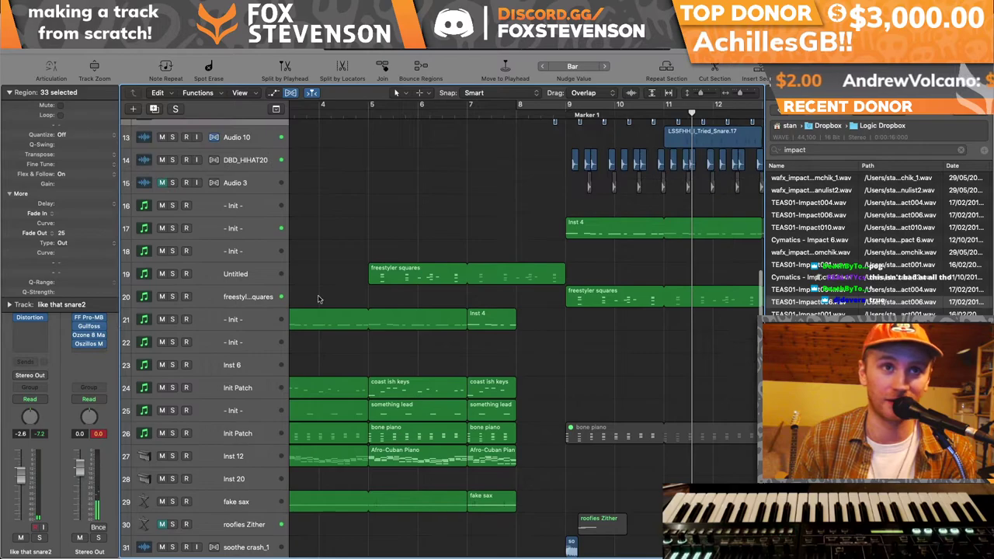
left_click(164, 292)
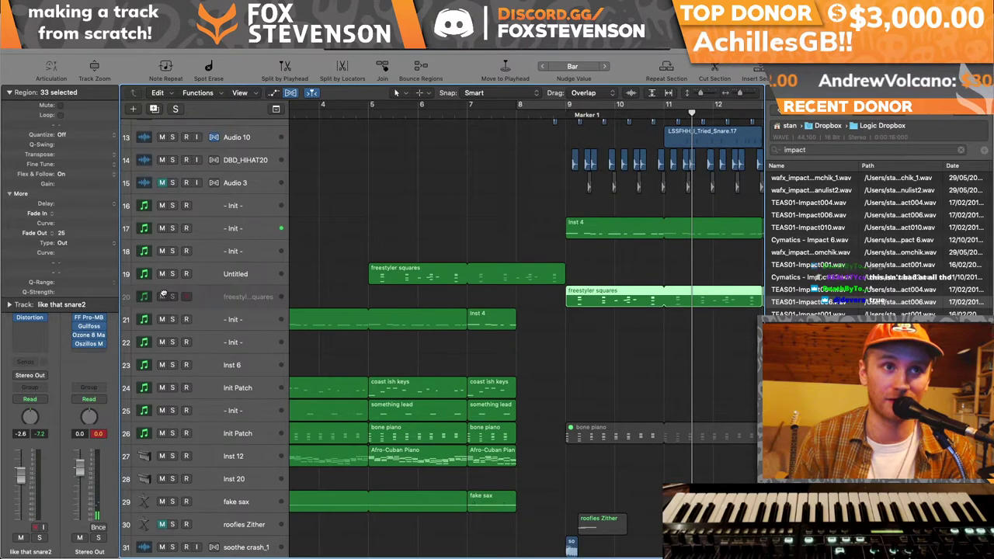
- Duplicate track 17 and put a copy of its Inst 4 region at bar 9 on the new track 18
left_click(249, 230)
key("super+d")
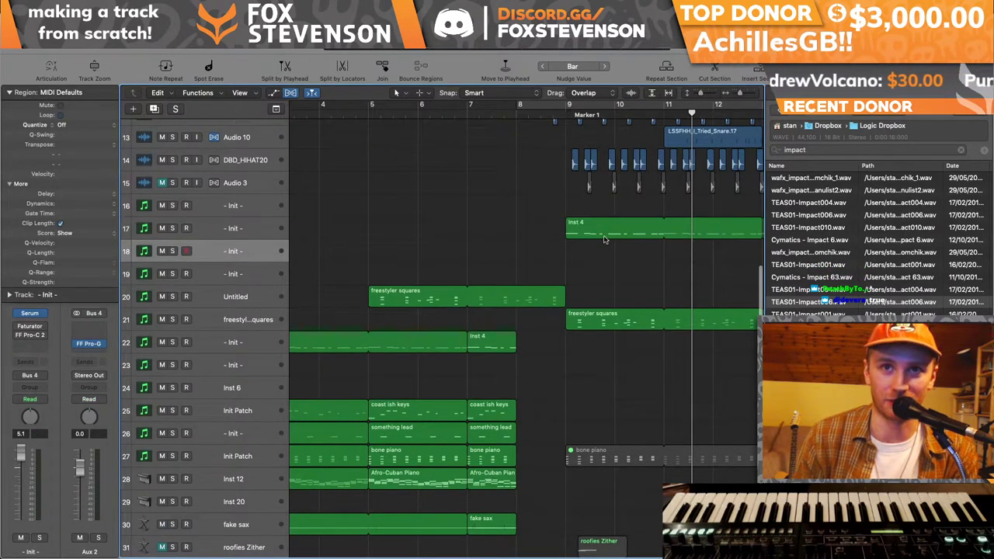
left_click_drag(604, 239, 604, 253)
double_click(604, 253)
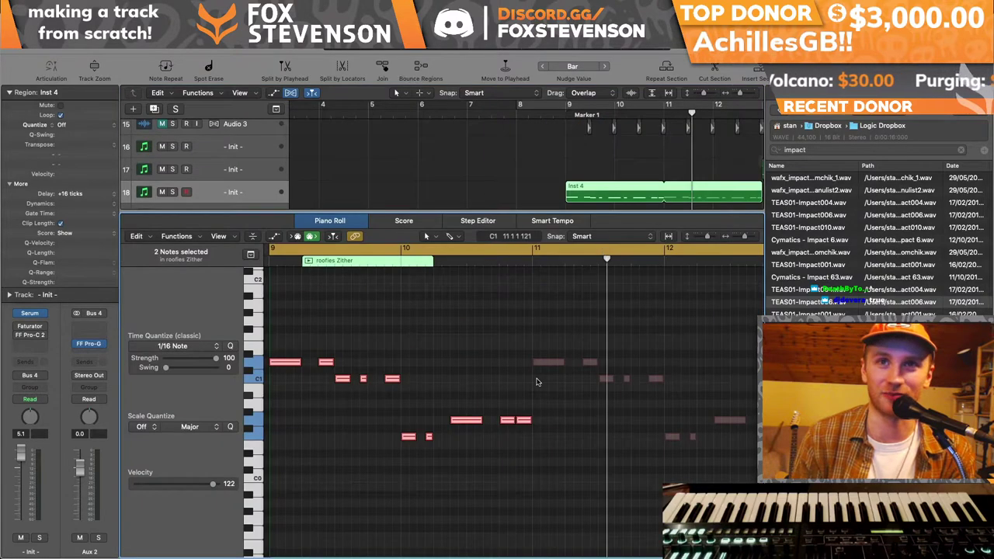
left_click_drag(616, 197, 616, 175)
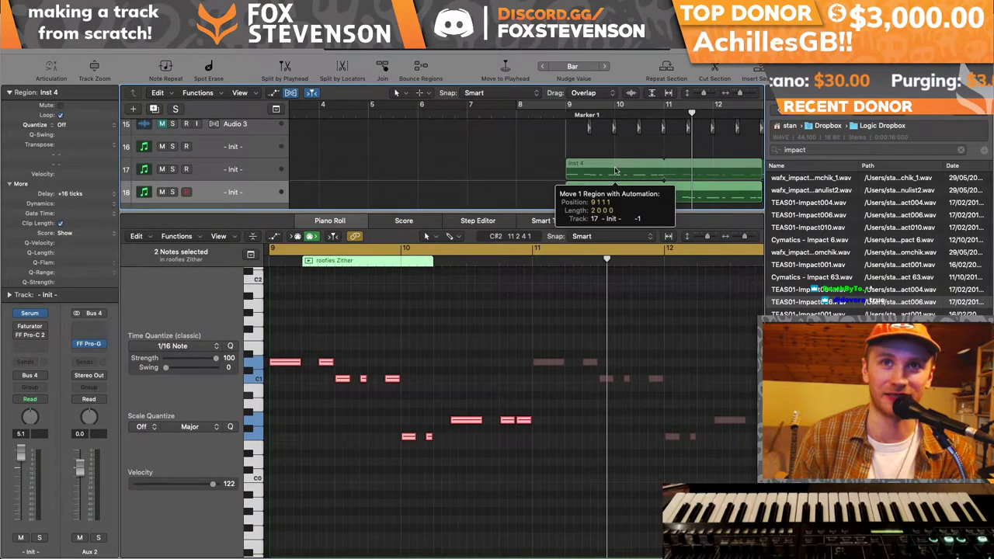
- Mute the original track 17 and solo the duplicated track 18
left_click(163, 169)
left_click_drag(588, 172, 588, 193)
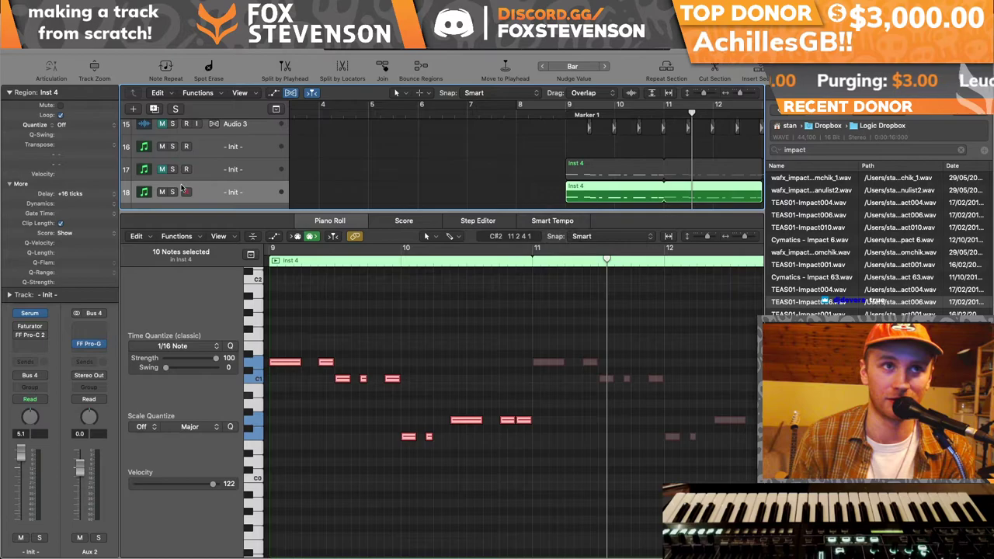
key("ctrl+s")
- Replace the short notes after the first one in bar 9 of track 18's Inst 4 region with one long D0 note
left_click(337, 352)
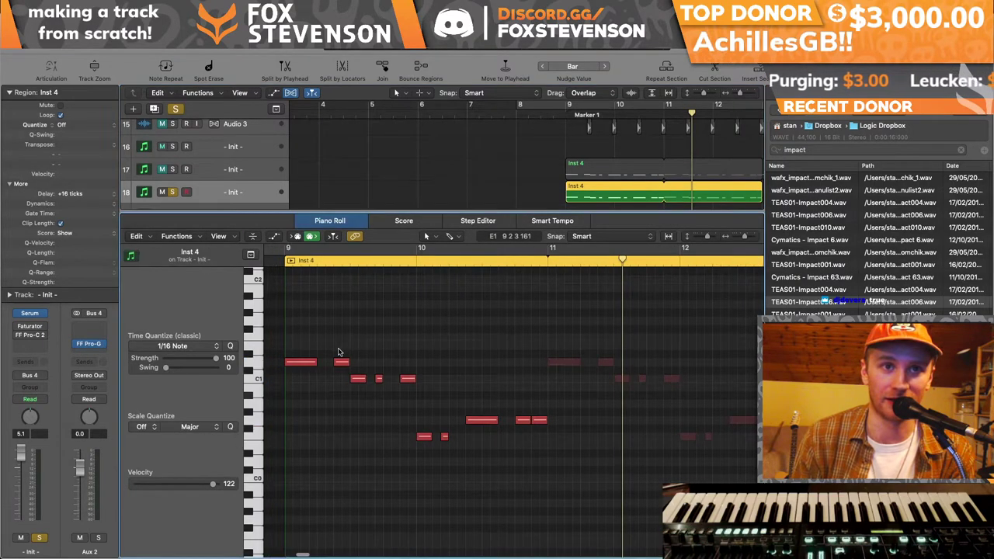
left_click_drag(341, 363, 415, 461)
left_click_drag(417, 405, 339, 379)
- Raise the second note of bar 10 by a semitone and delete the last two short notes before bar 11
left_click_drag(445, 438, 444, 431)
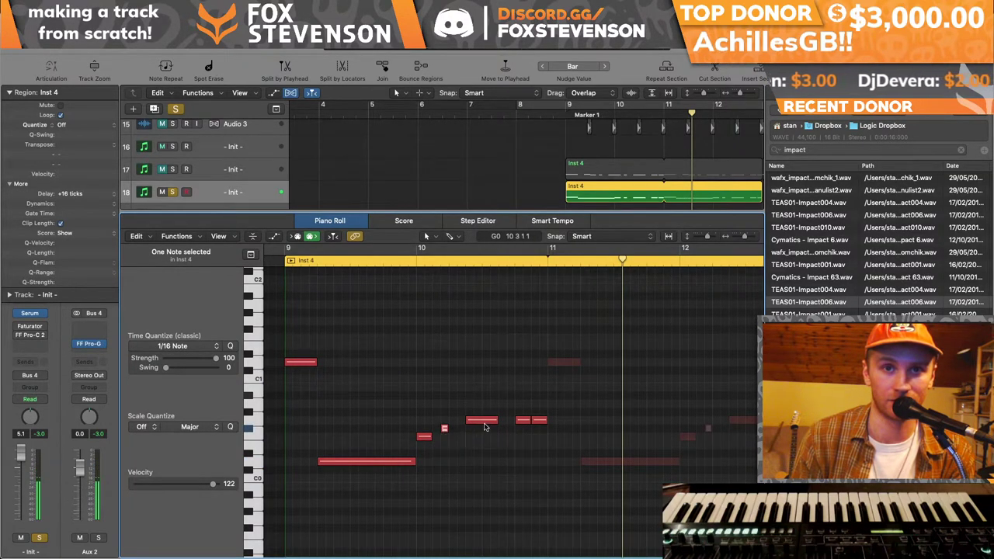
left_click(525, 443)
left_click(523, 420)
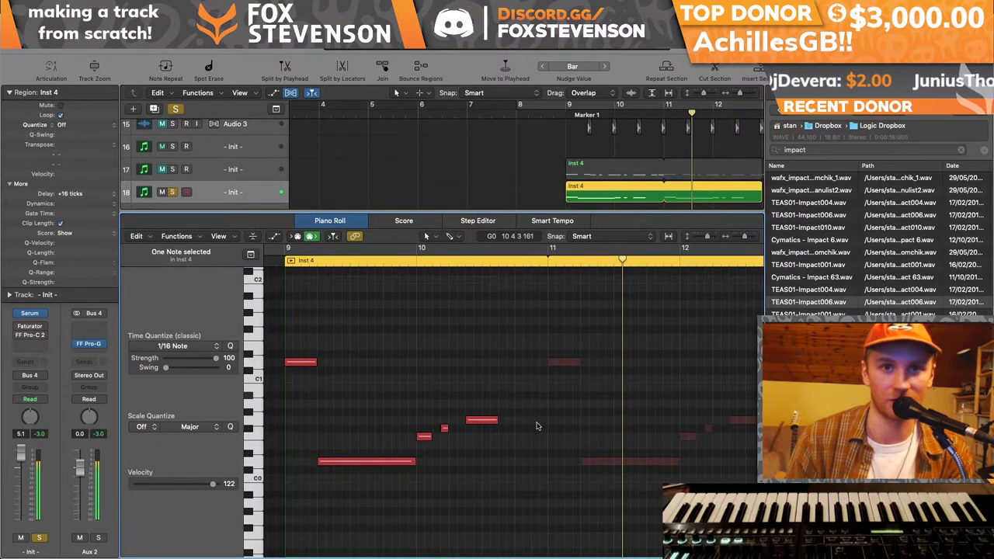
- Close the note editor, play the song from the beginning and unsolo track 18
key("x")
key("x")
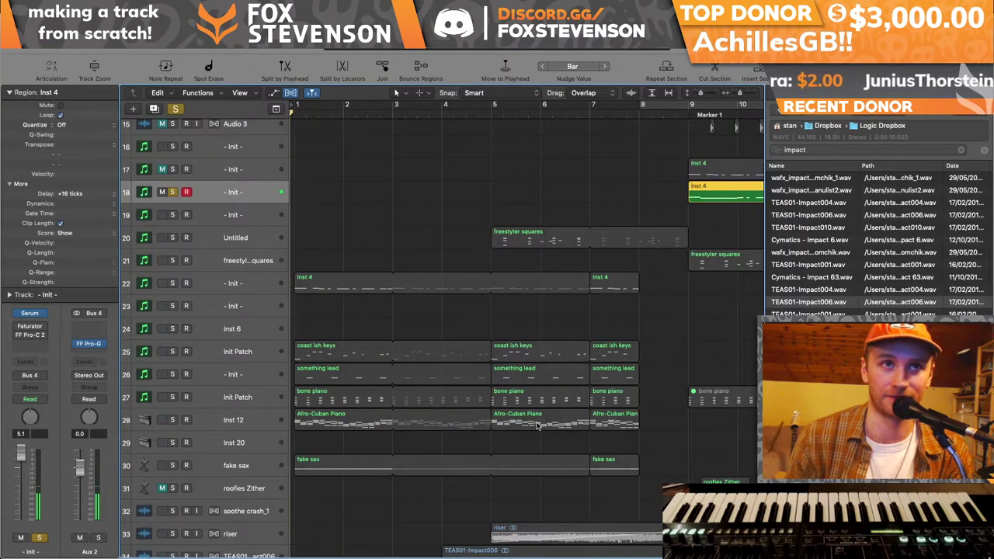
left_click(435, 333)
- Mute the short Hotpants region just before bar 9
scroll(433, 332, "up", 2)
scroll(432, 332, "right", 2)
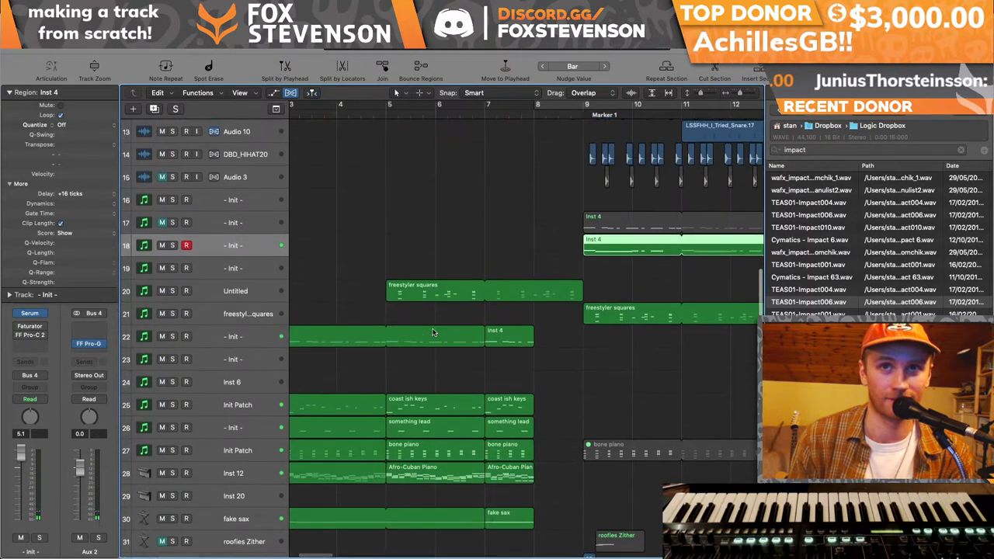
scroll(433, 332, "up", 3)
scroll(433, 333, "right", 2)
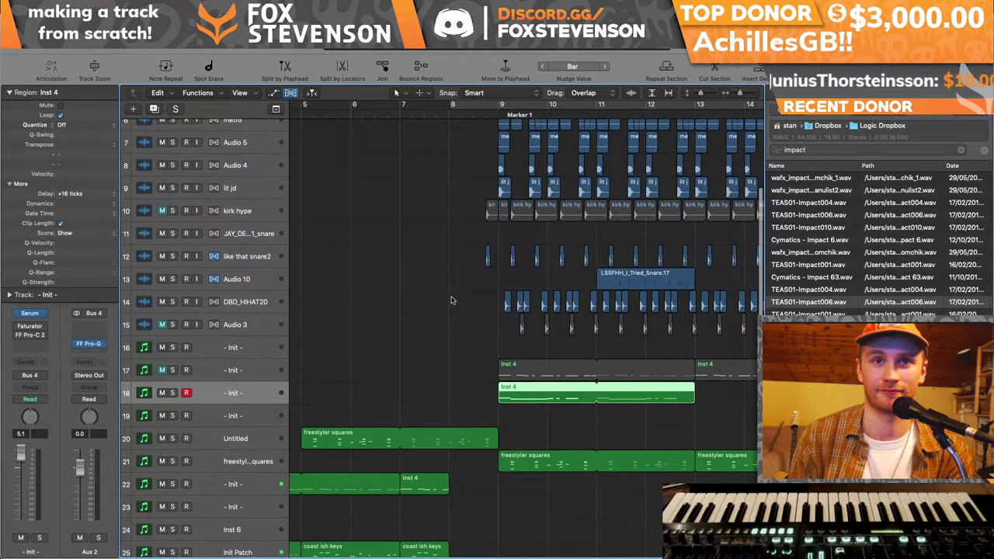
scroll(450, 301, "down", 3)
scroll(458, 300, "up", 5)
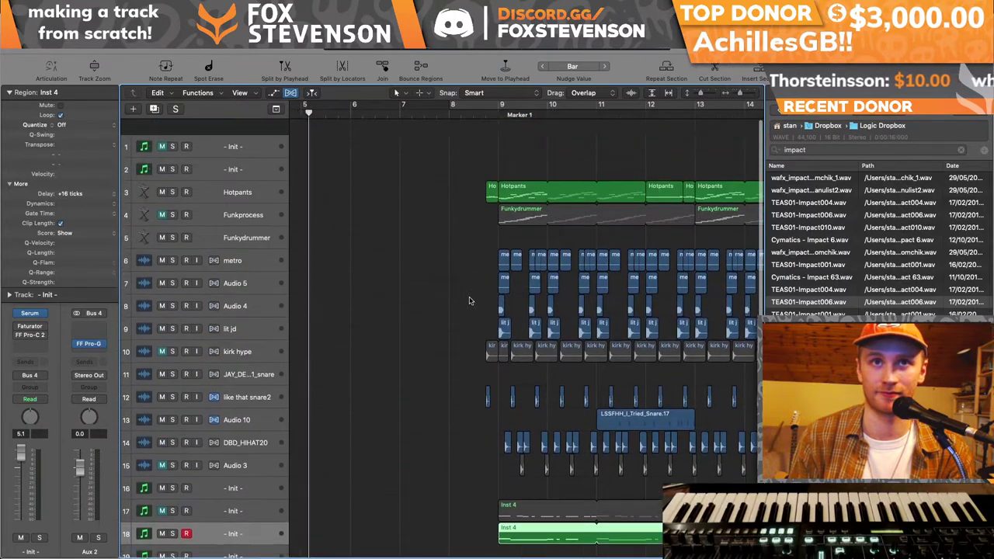
scroll(469, 301, "down", 1)
left_click(489, 175)
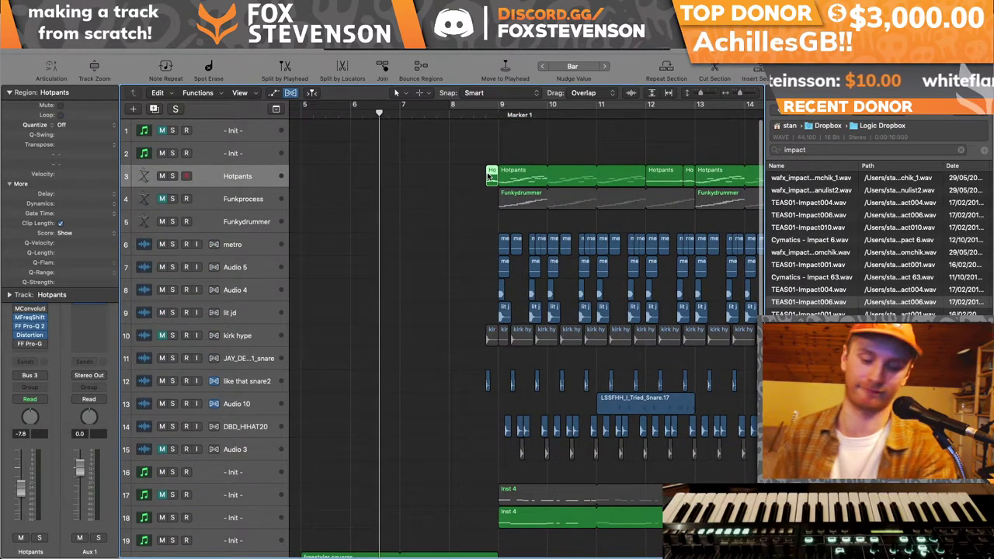
key("ctrl+m")
- Loop playback over bars 9 to 13 to hear the drop with the edited bass line
scroll(519, 208, "down", 5)
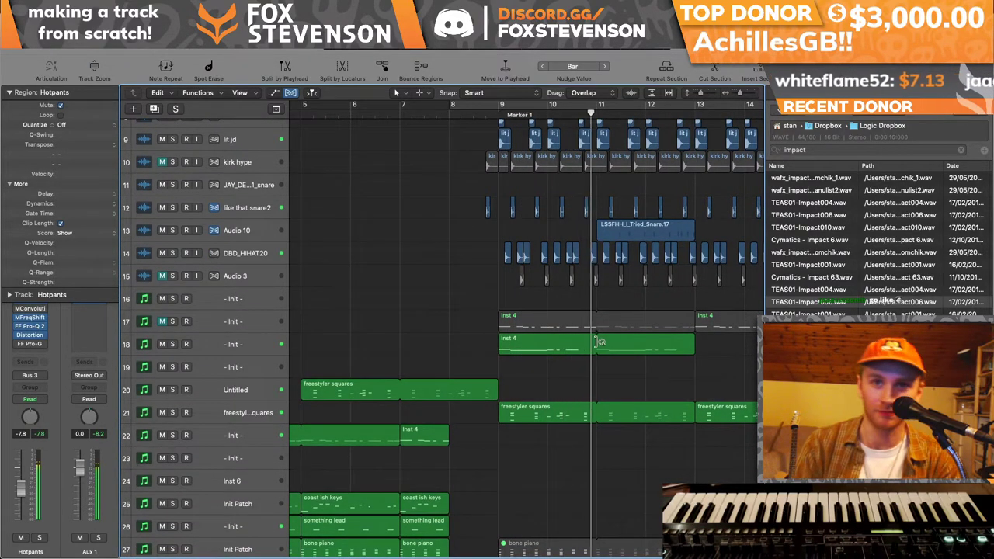
left_click(495, 108)
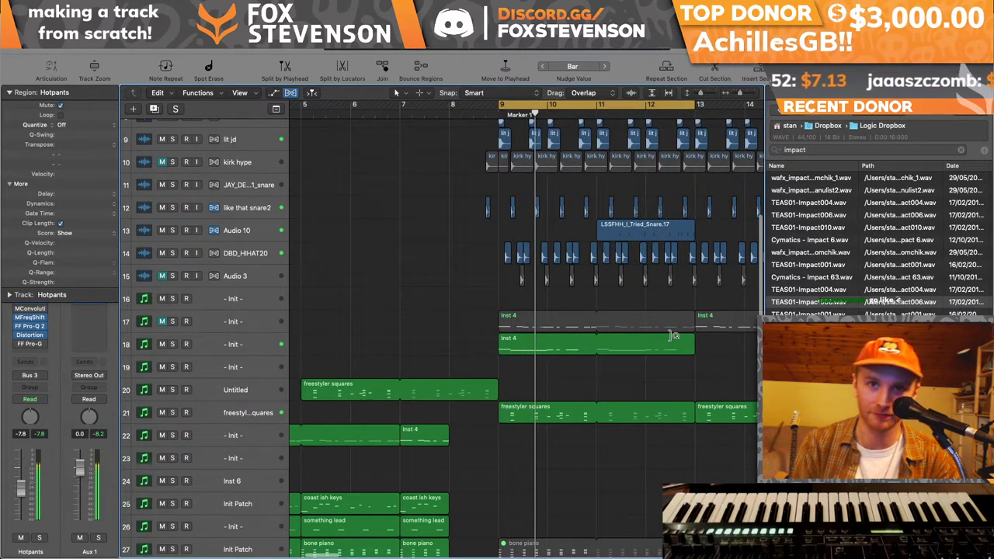
scroll(673, 336, "down", 1)
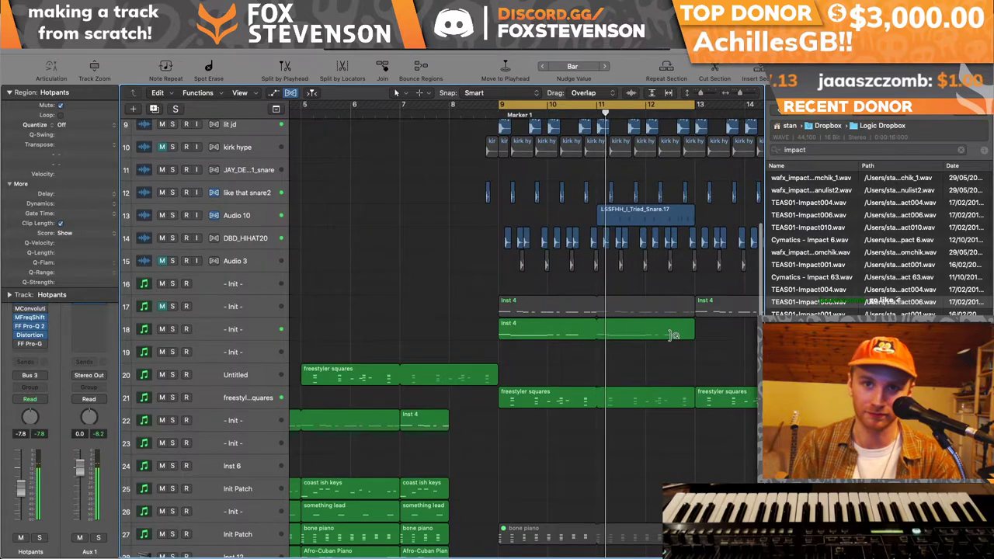
scroll(673, 335, "down", 4)
- Mute the freestyl...squares track and switch back to the original Inst 4 part by muting track 18 and unmuting track 17
left_click(162, 299)
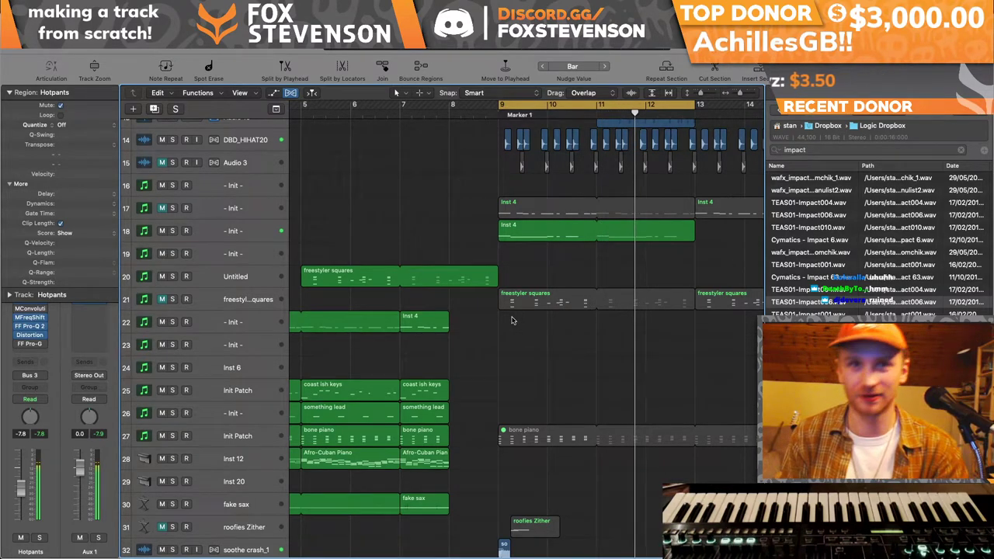
left_click(163, 231)
left_click(163, 207)
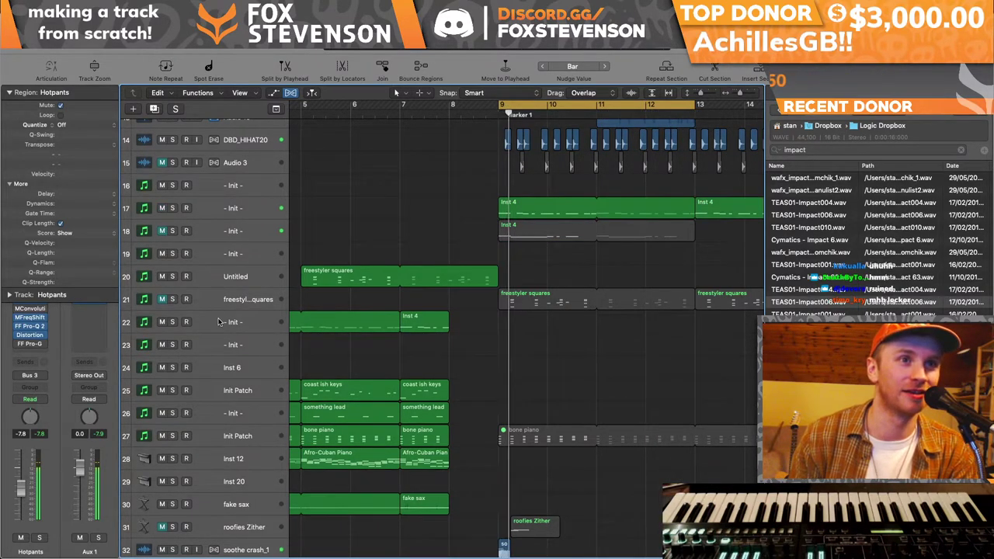
- Unmute the freestyl...squares track, and open the recent project "dubstep strewam no lim"
left_click(162, 299)
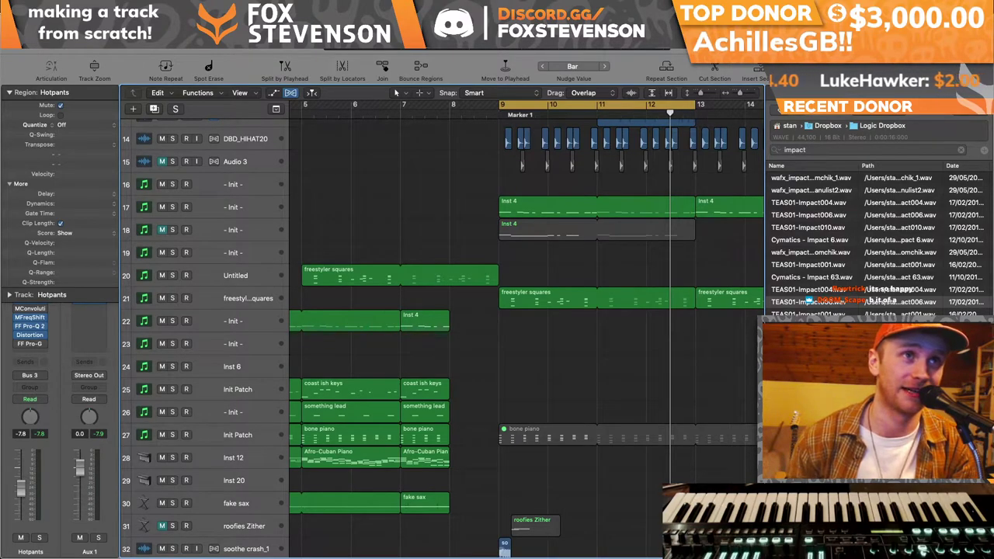
key("super+Tab")
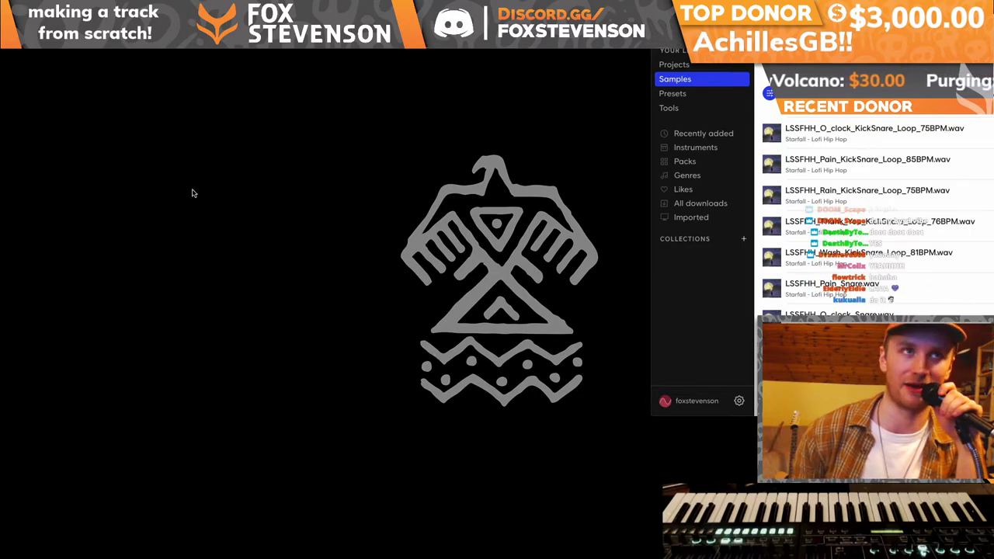
left_click(85, 42)
mouse_move(131, 52)
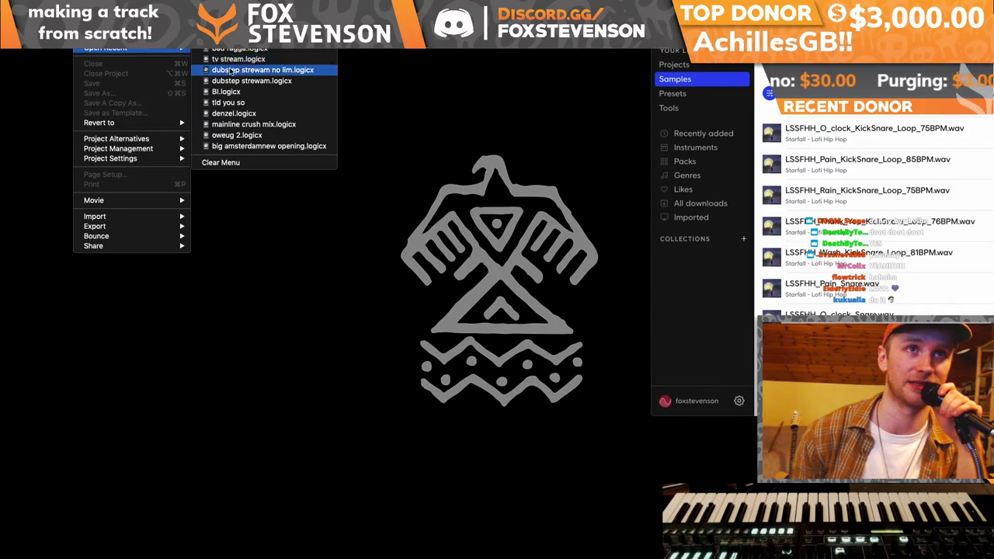
left_click(229, 72)
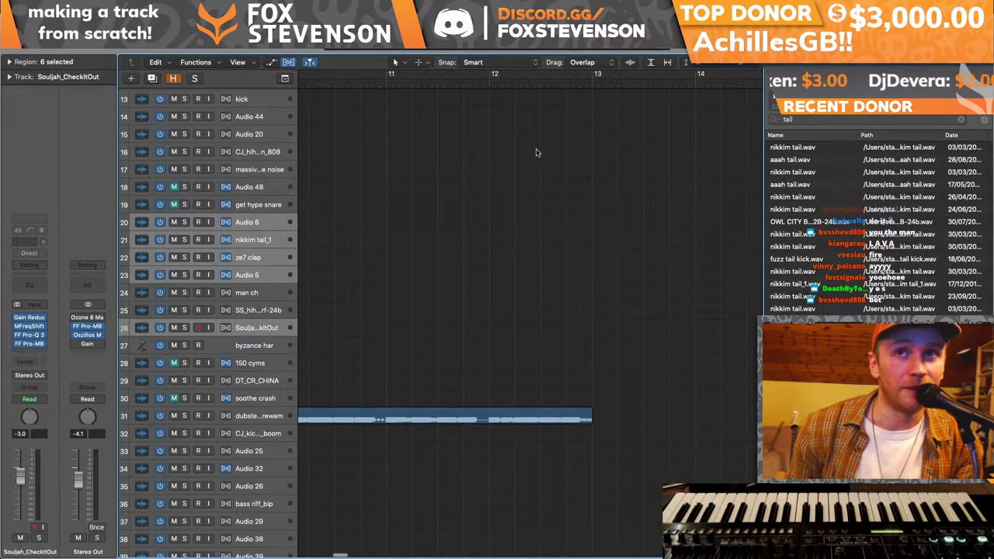
- Play the drop from bar 17 and look over its tracks
scroll(458, 121, "down", 2)
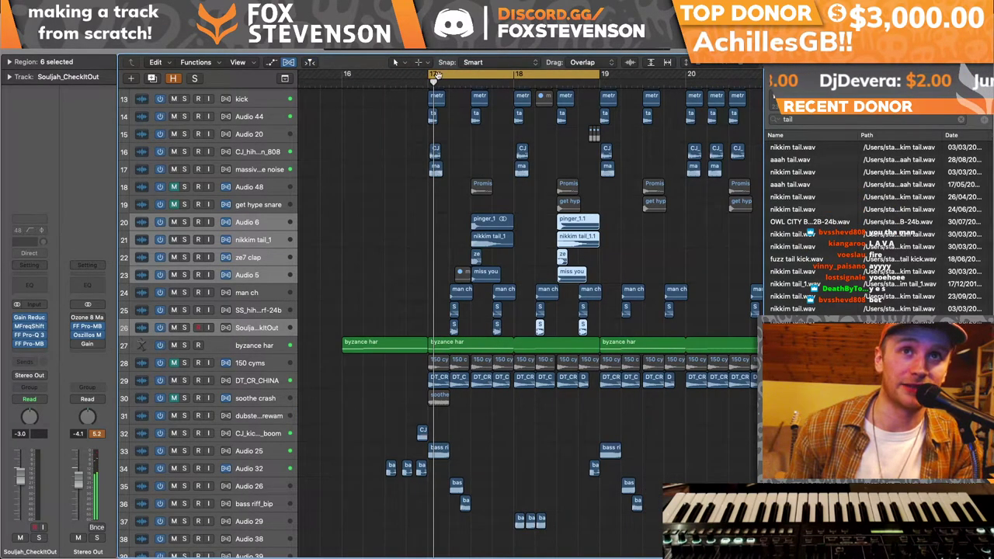
key("space")
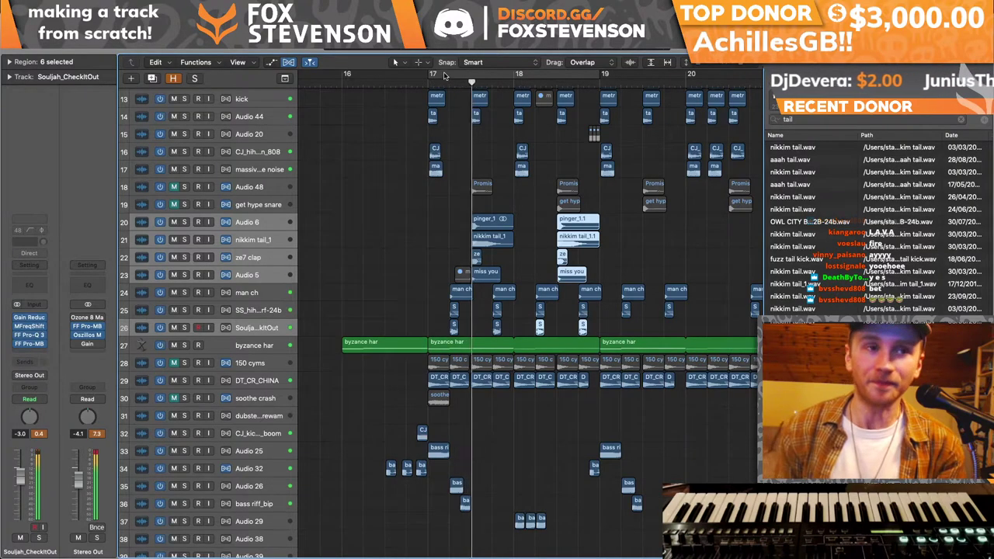
scroll(472, 253, "down", 1)
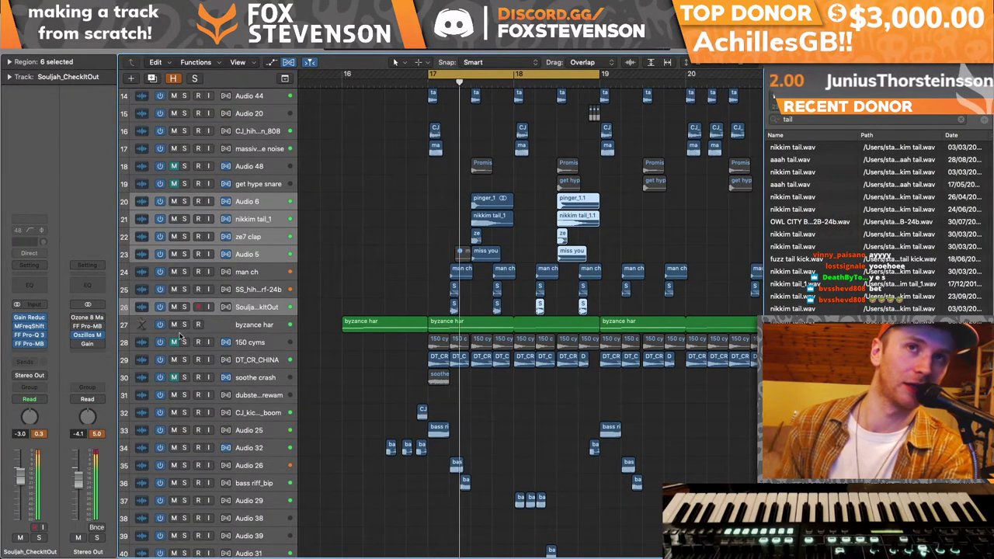
- Open the recent project "dubstep strewam" and close the current project
left_click(97, 8)
mouse_move(106, 48)
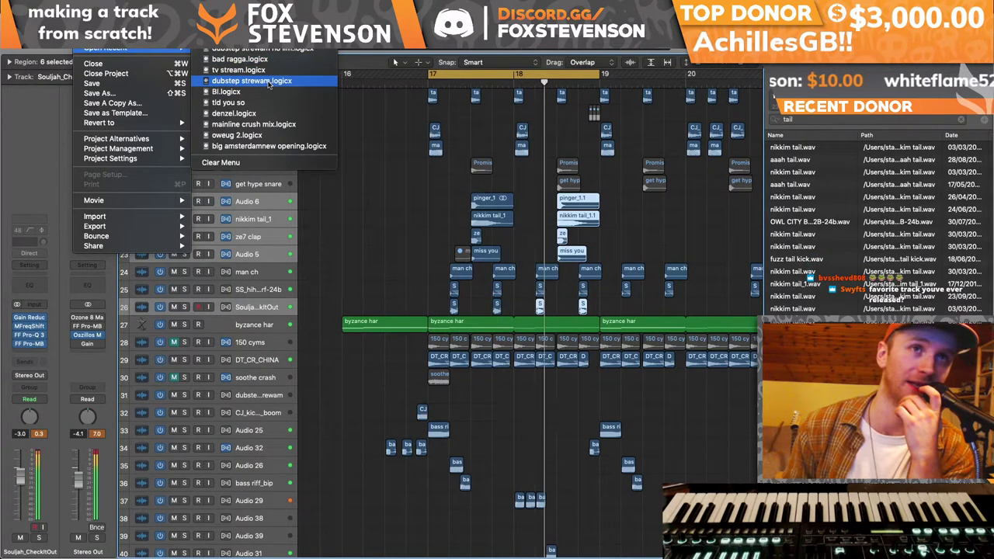
left_click(521, 284)
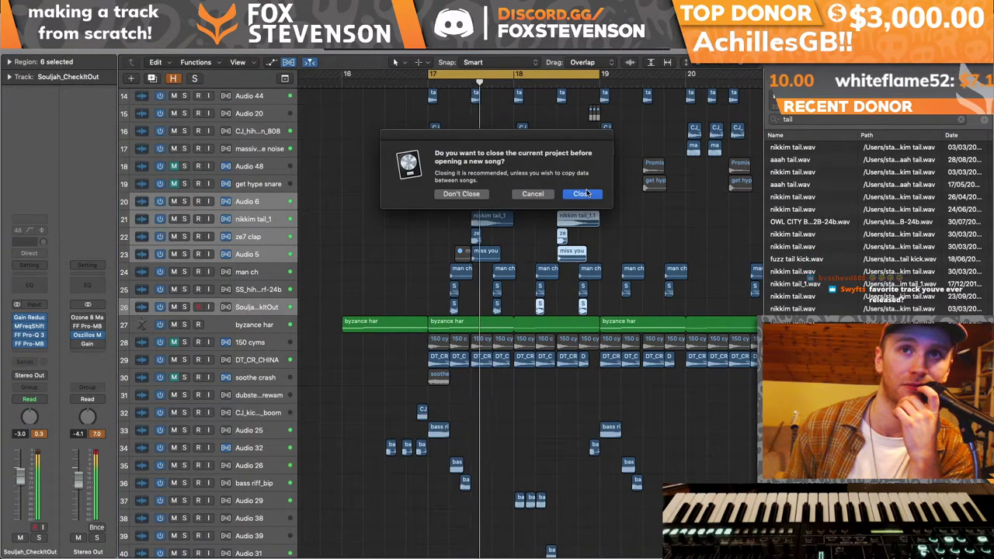
left_click(584, 195)
left_click(585, 194)
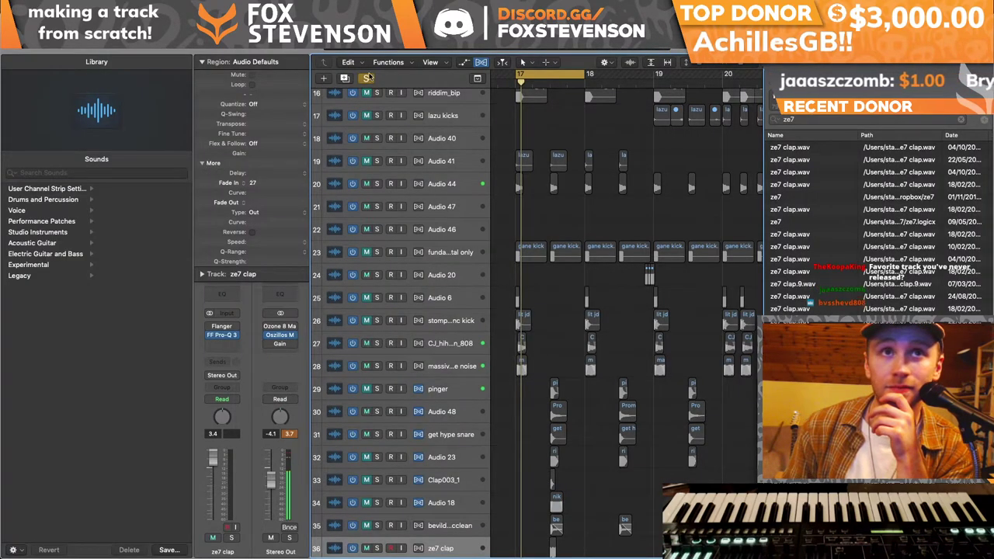
- Audition the ze7 clap track in the bar 17 loop by muting and unmuting it, and lower its volume to -10.8 dB
key("space")
scroll(595, 216, "down", 5)
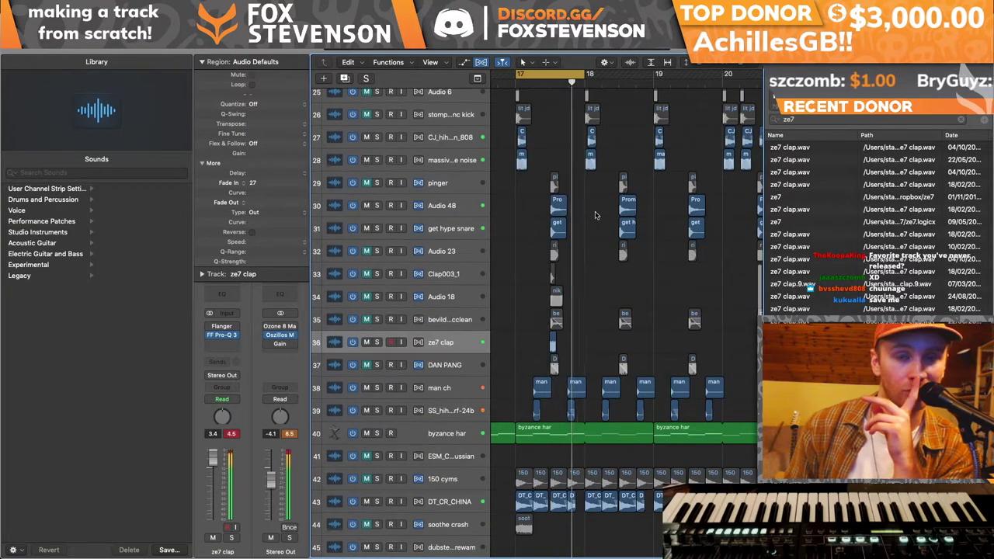
scroll(435, 295, "down", 1)
left_click(367, 313)
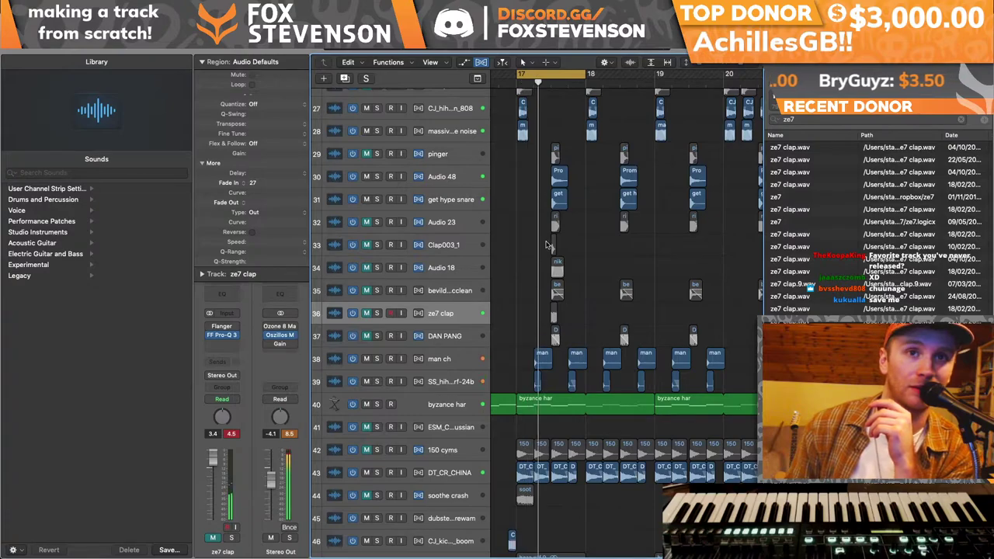
left_click(366, 313)
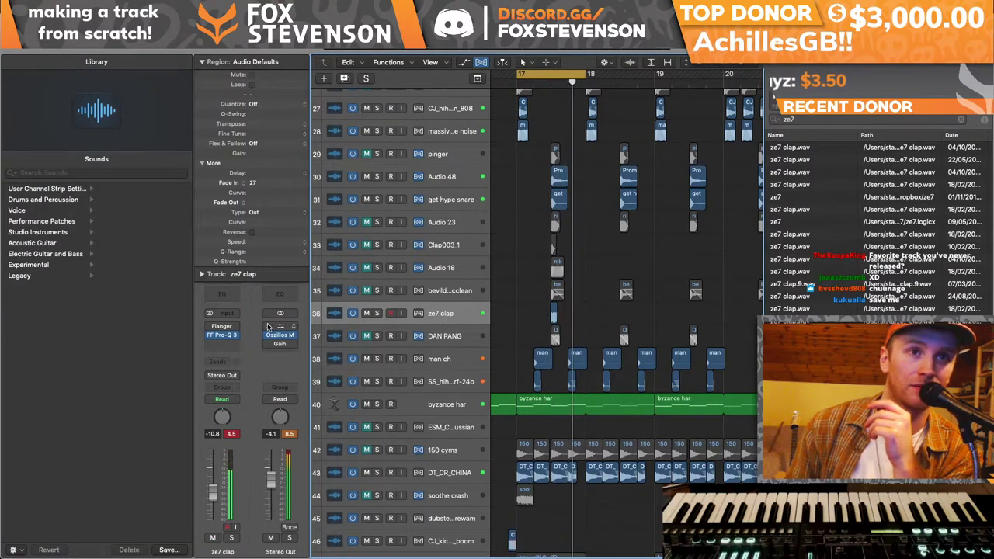
- Set the cycle range to bars 17 to 21 and look through the project's track list
left_click(556, 74)
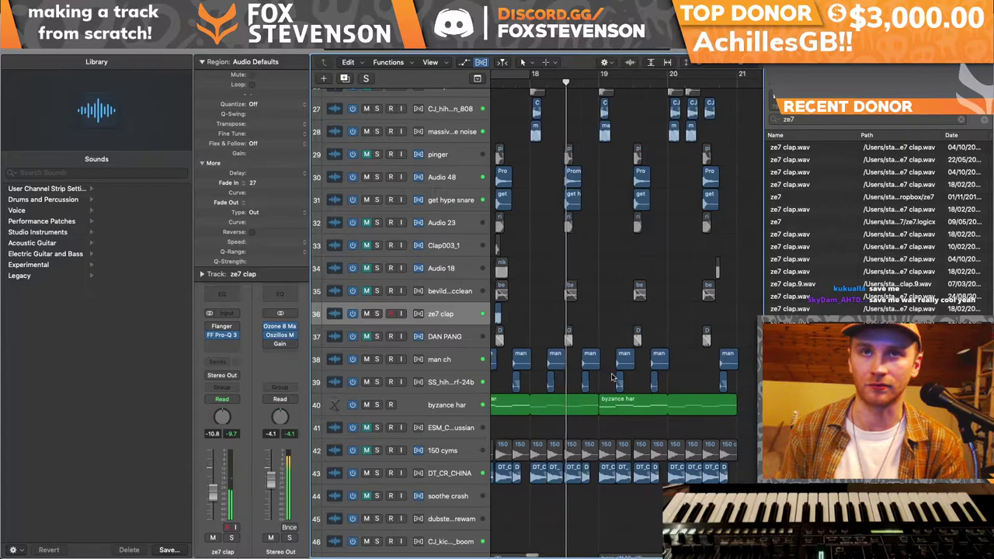
key("super+Left")
key("super+Left")
left_click_drag(543, 74, 660, 74)
scroll(394, 304, "down", 10)
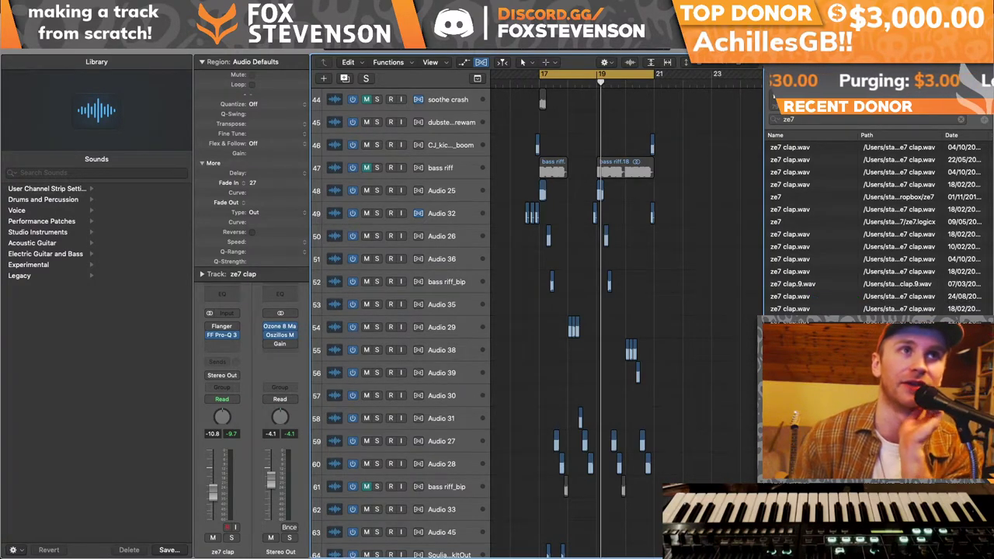
left_click(87, 5)
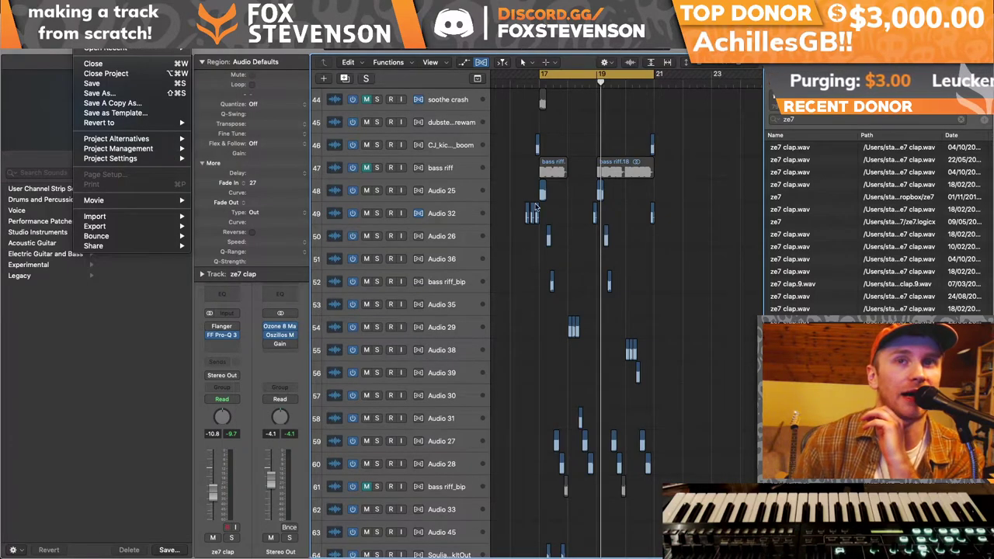
left_click(534, 208)
scroll(535, 208, "up", 20)
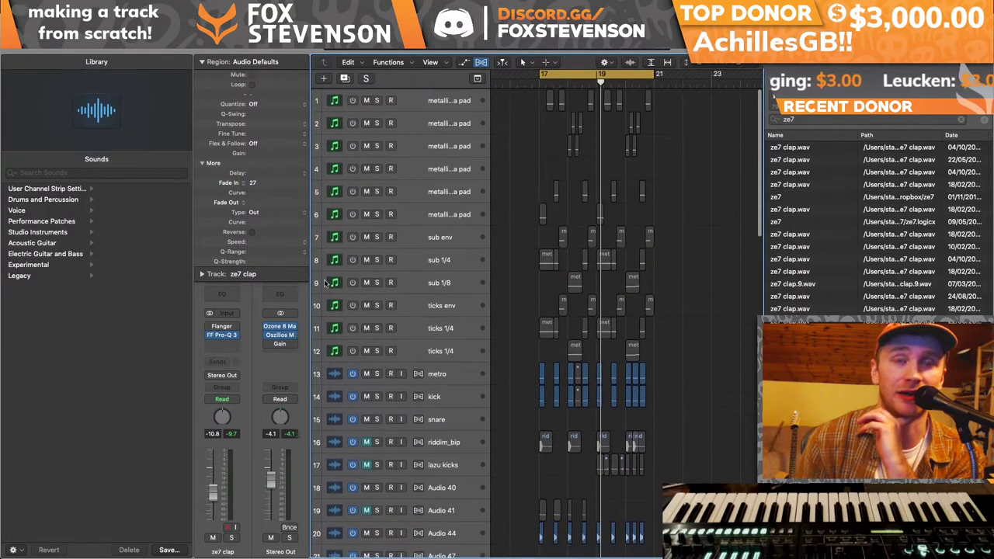
- Open the recent project "tv stream", saving the changes made to dubstep strewam
left_click(87, 5)
mouse_move(108, 48)
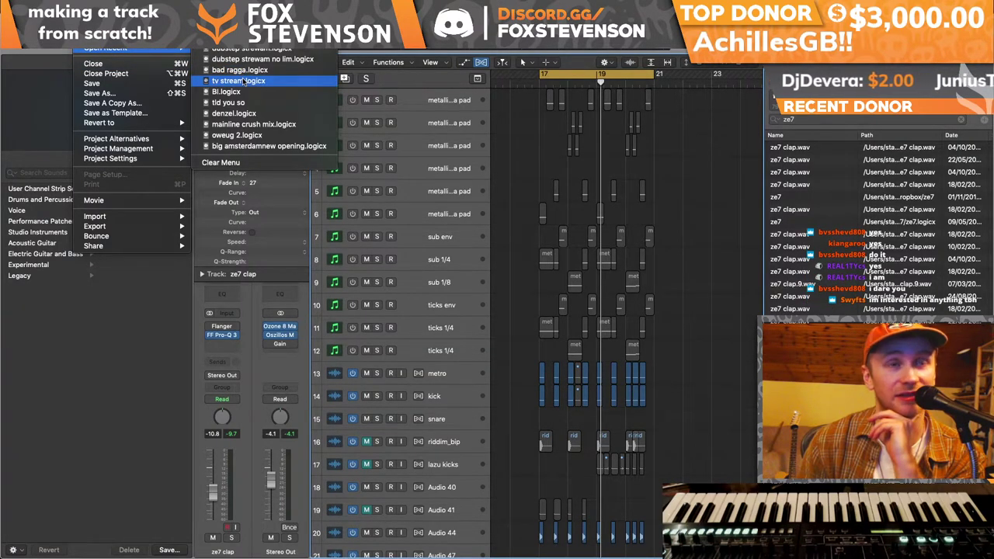
left_click(241, 73)
left_click(576, 194)
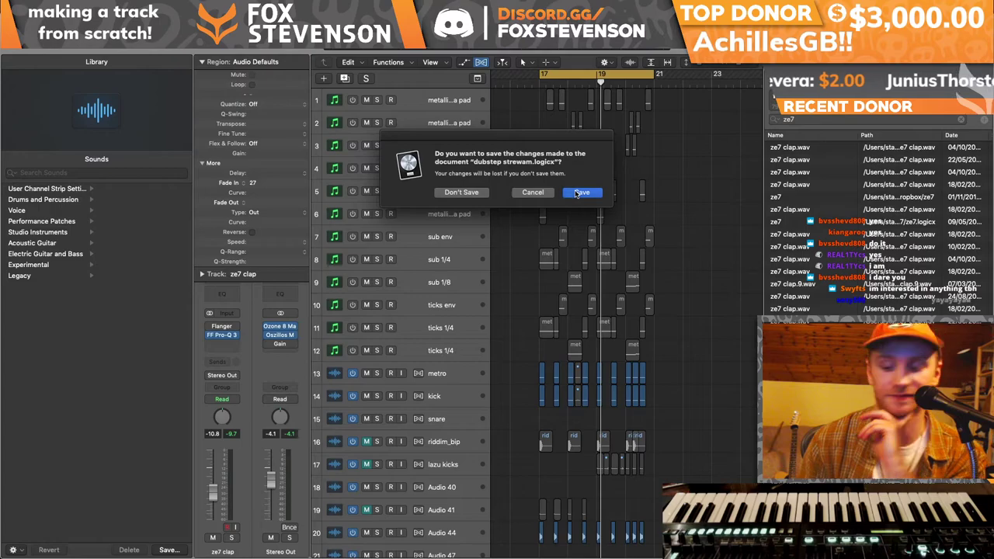
left_click(576, 194)
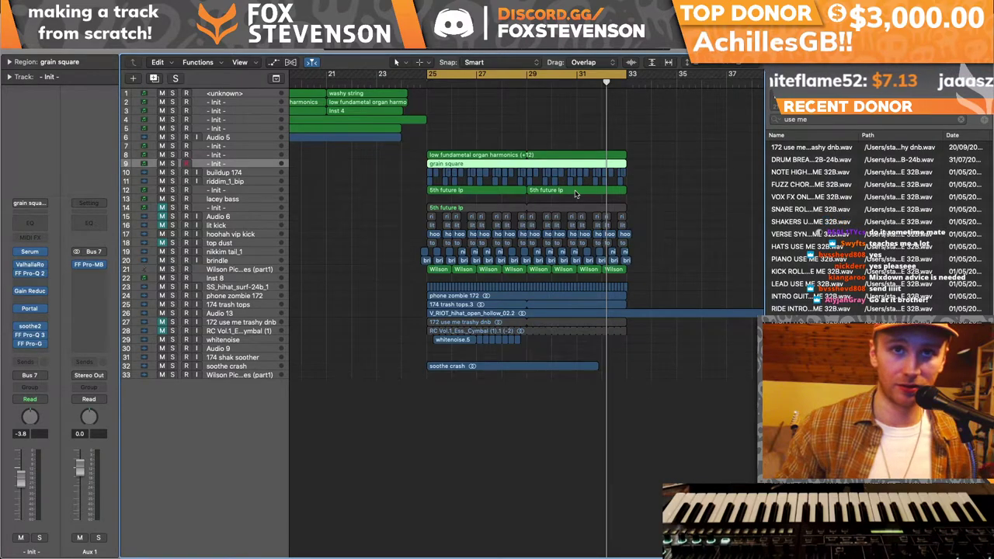
- Play the section at bar 25, replay the arrangement from bar 9 without looping, and select the soothe crash track
key("space")
left_click(505, 74)
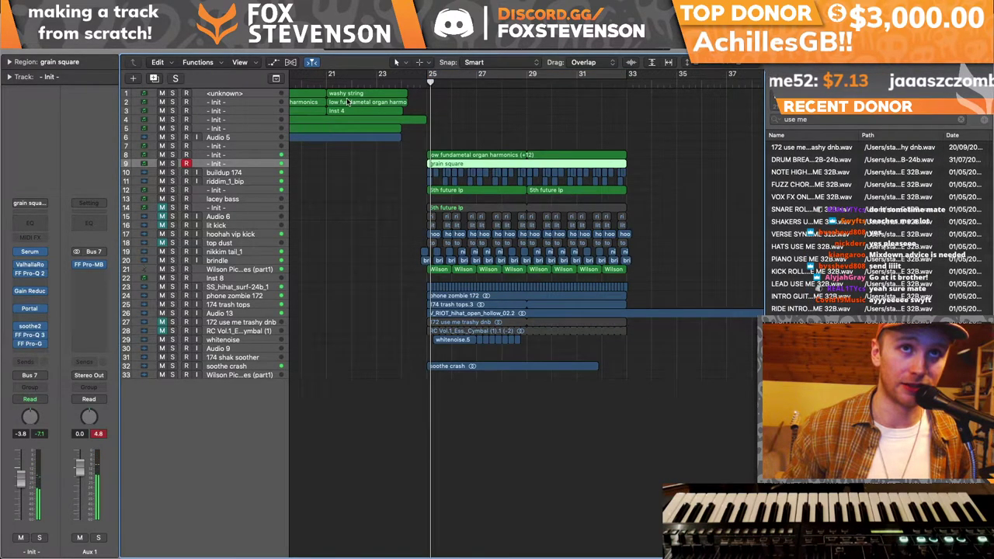
scroll(348, 103, "left", 8)
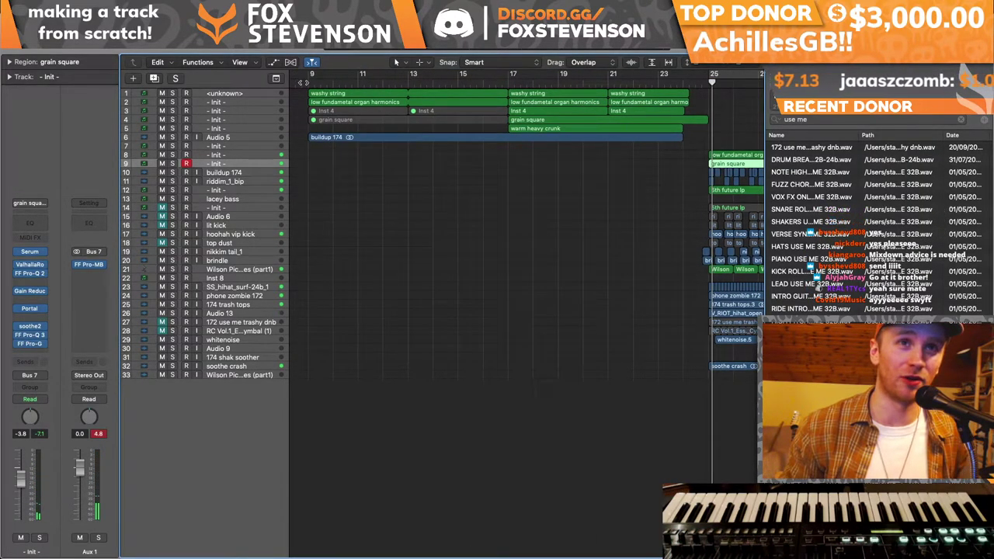
left_click(311, 74)
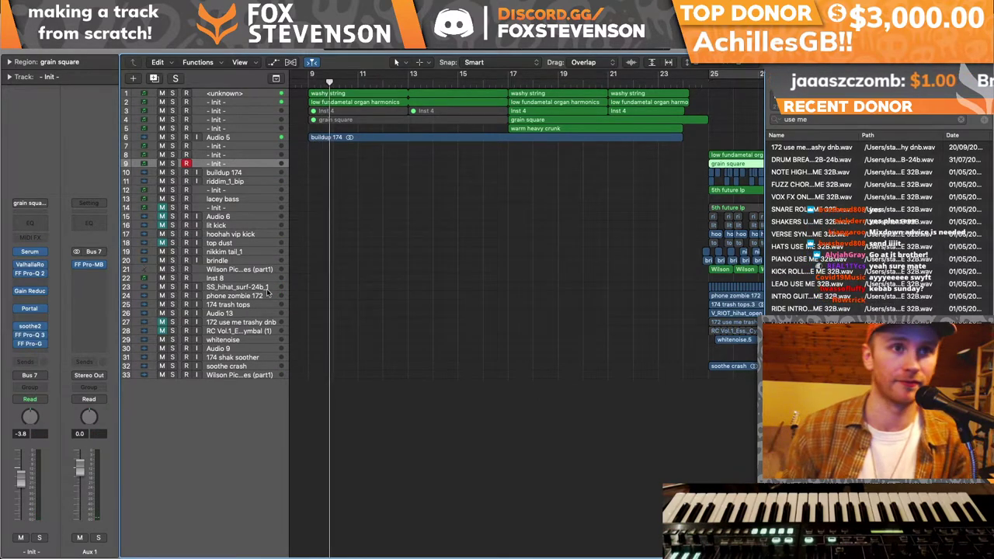
left_click(226, 366)
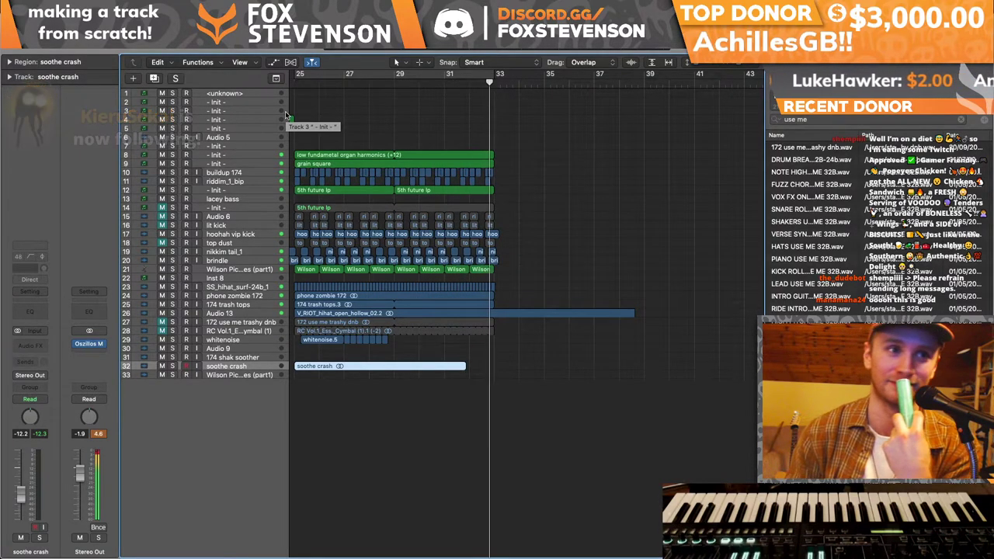
left_click(90, 16)
mouse_move(105, 48)
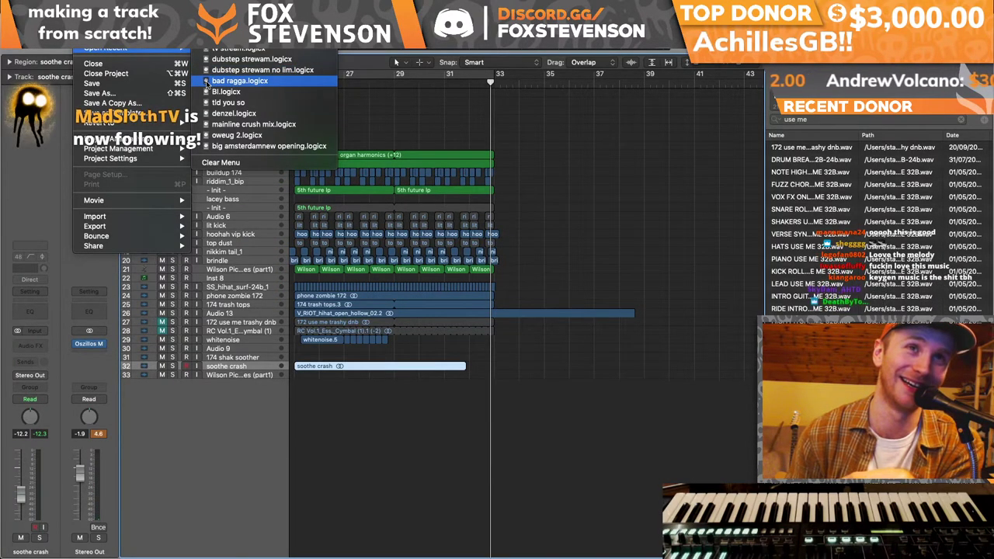
left_click(241, 59)
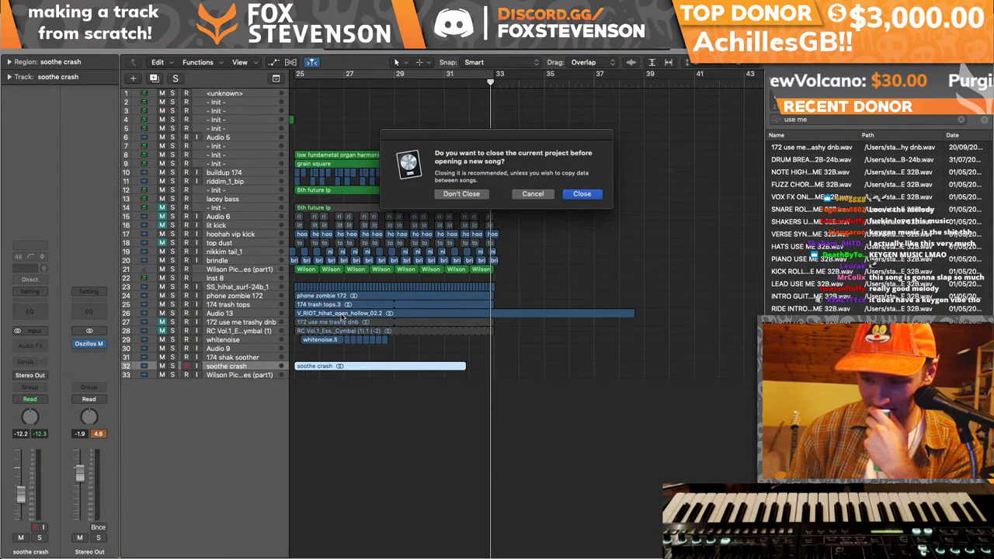
key("Escape")
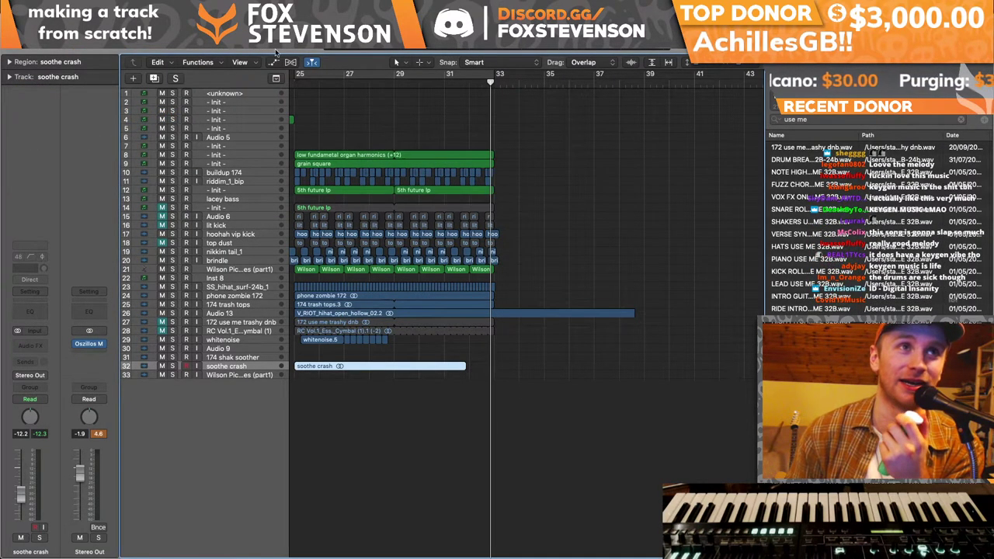
- Open brindle.logicx from the brindle folder in Logic Dropbox, closing the current project
left_click(89, 35)
left_click(97, 37)
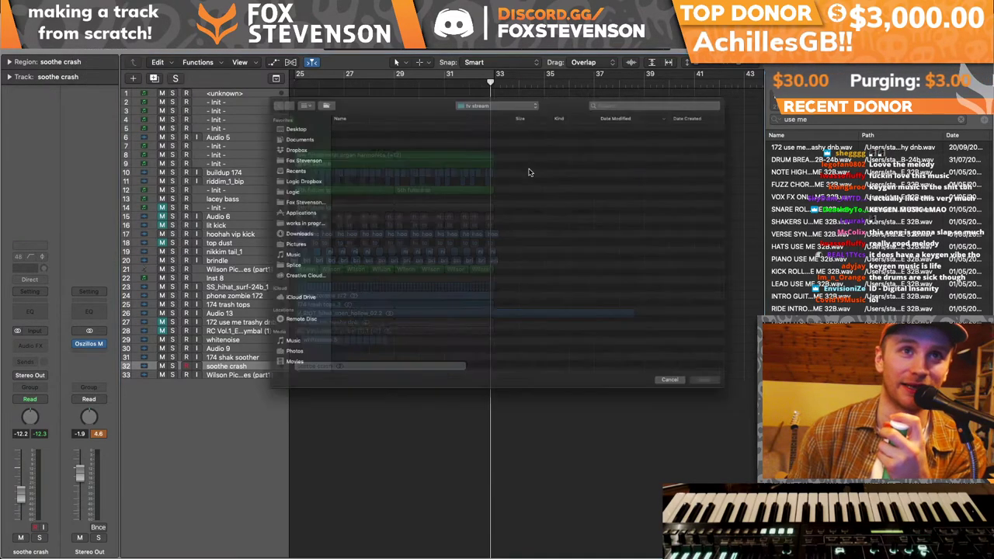
left_click(247, 165)
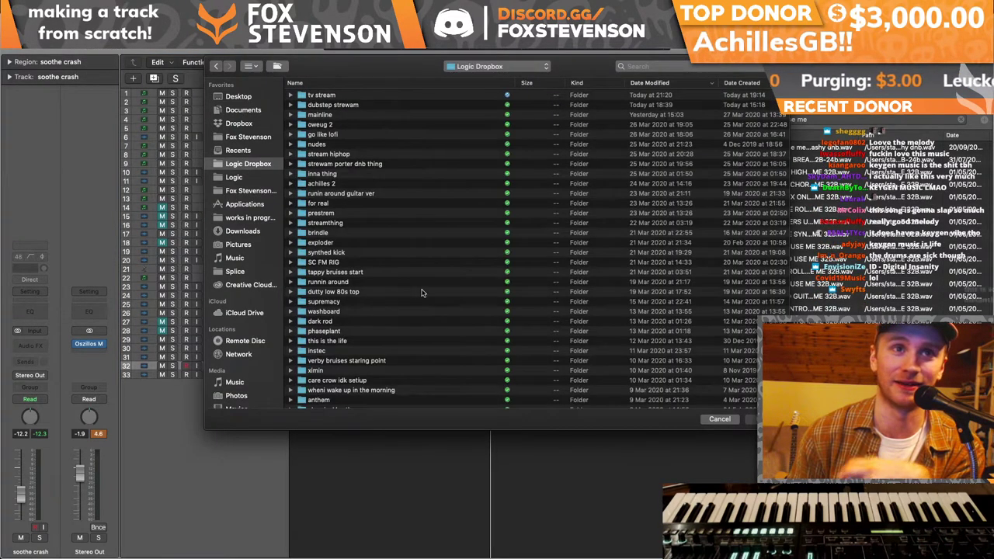
scroll(342, 344, "down", 5)
scroll(340, 343, "up", 5)
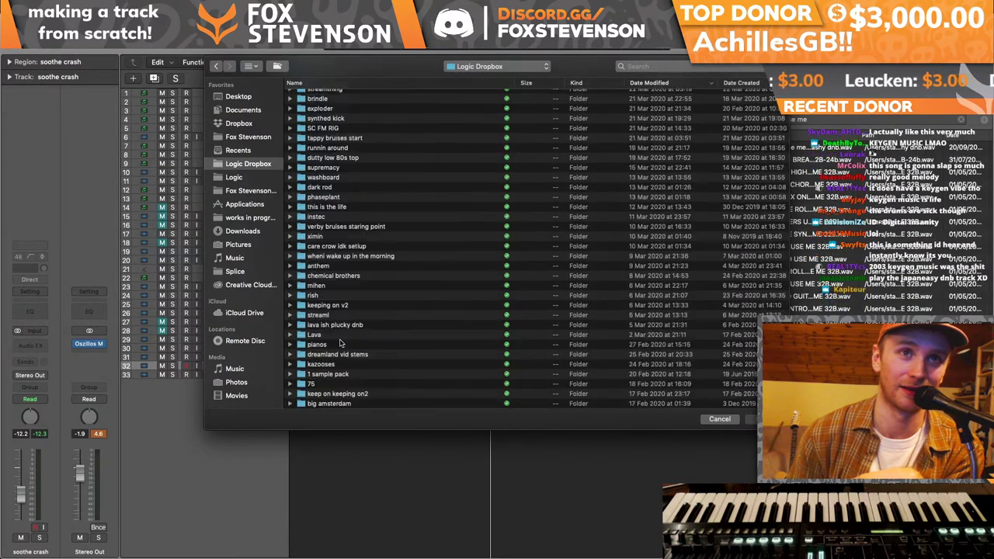
double_click(320, 232)
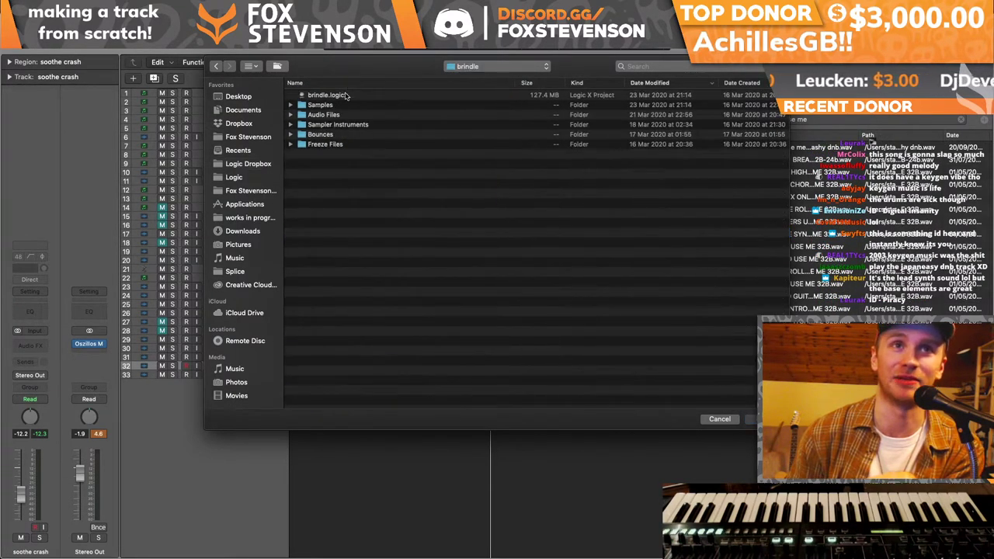
key("Down")
key("Return")
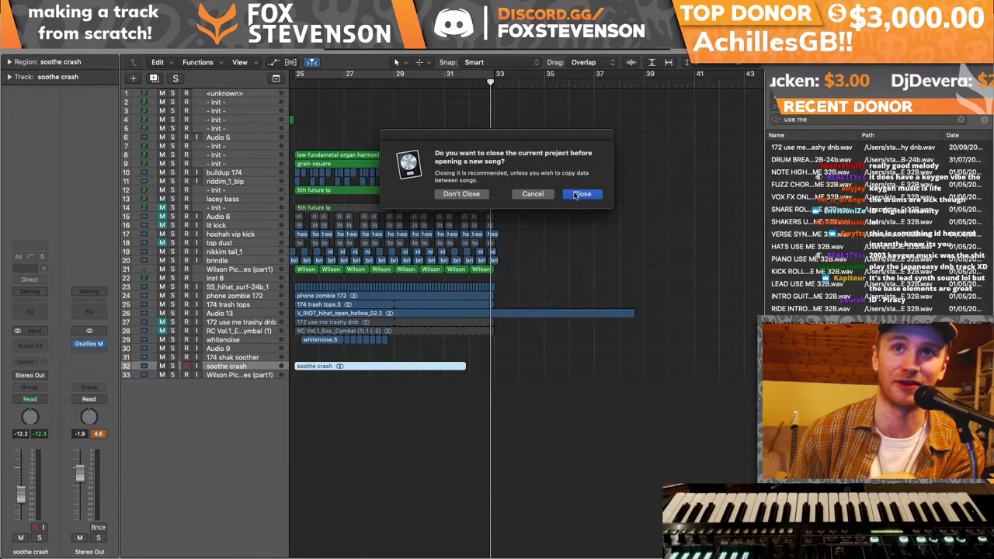
left_click(582, 194)
left_click(581, 193)
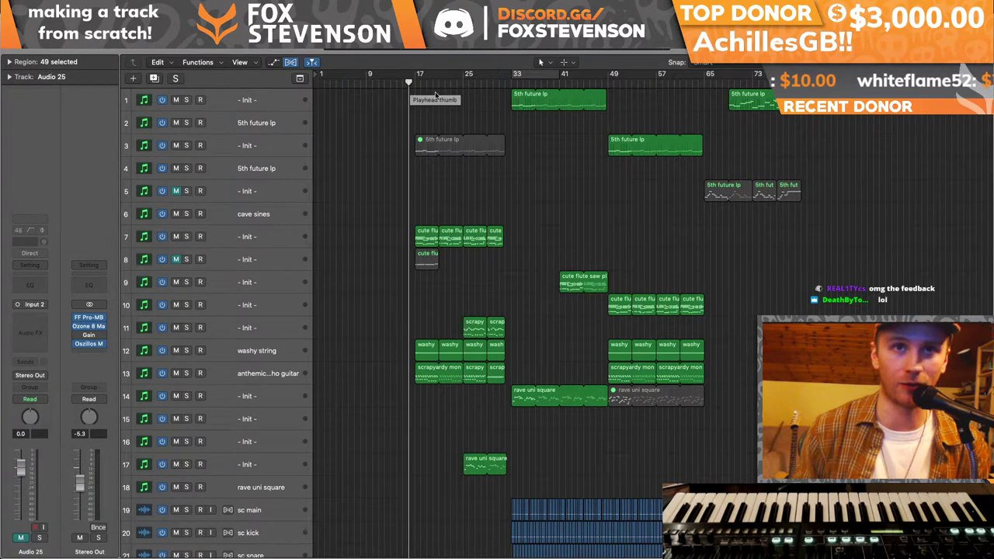
- Play the song from just before bar 25 and open the Oszillos Mega Scope on the Stereo Out channel
left_click(463, 83)
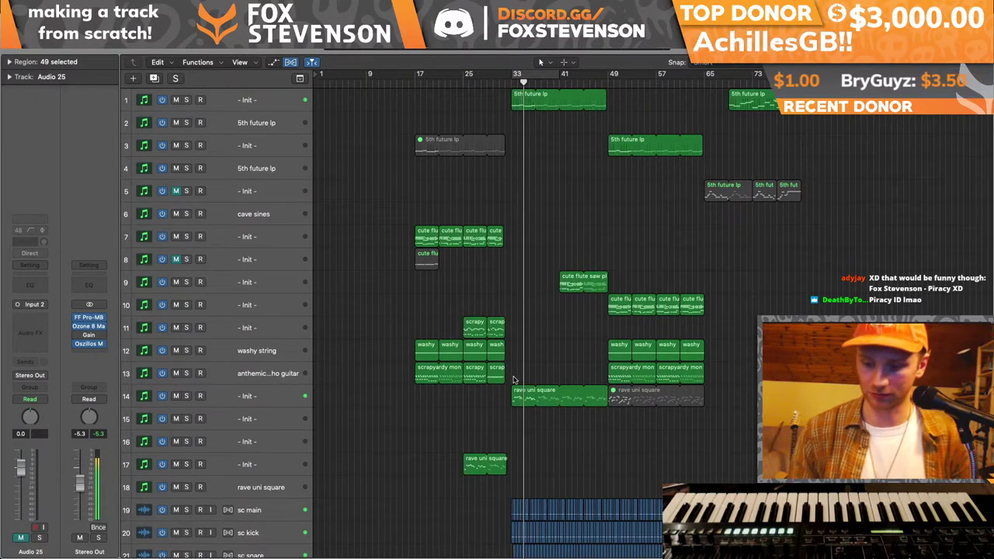
left_click(90, 347)
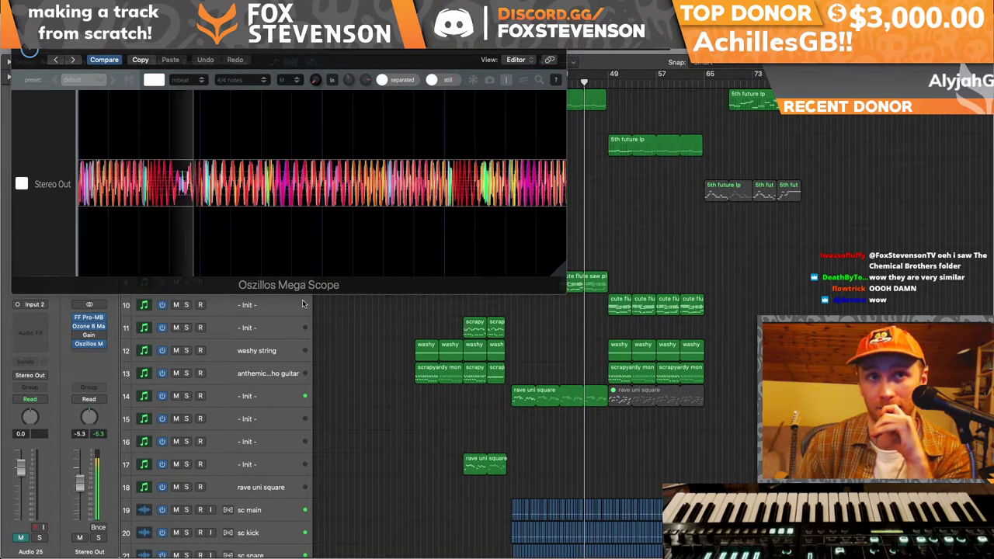
- Move the Oszillos Mega Scope aside, hide it, and examine the drum tracks up close around bar 44
left_click_drag(103, 37, 589, 48)
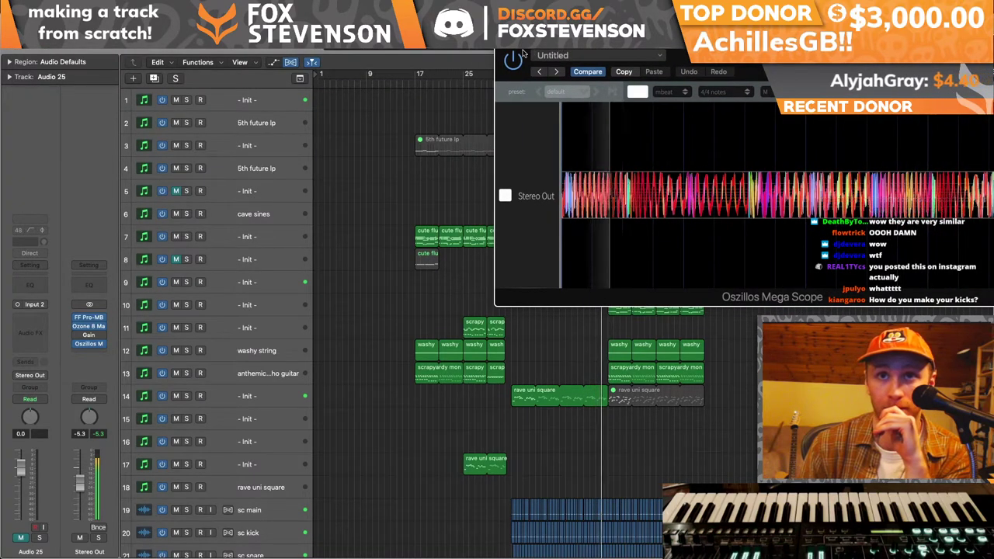
key("v")
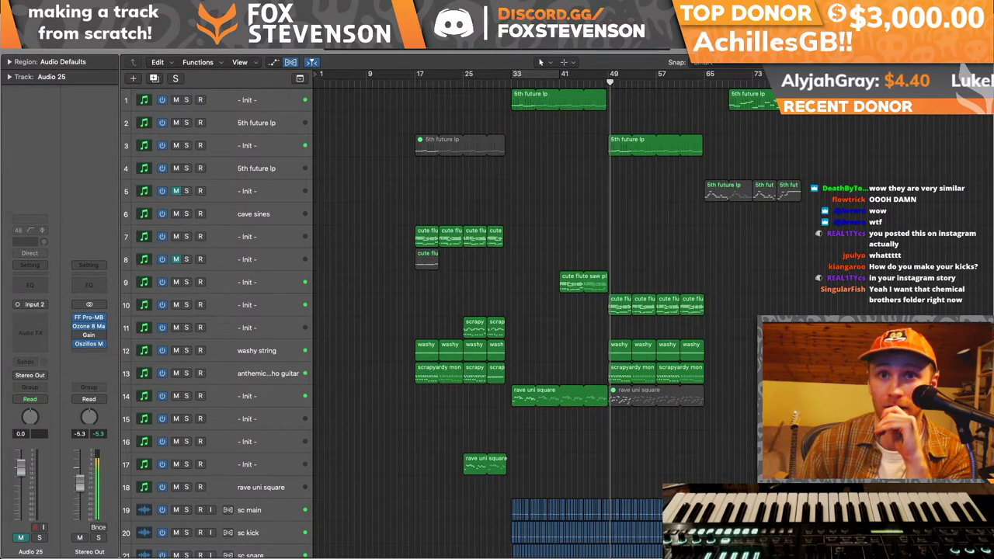
scroll(600, 287, "up", 5)
scroll(599, 288, "down", 8)
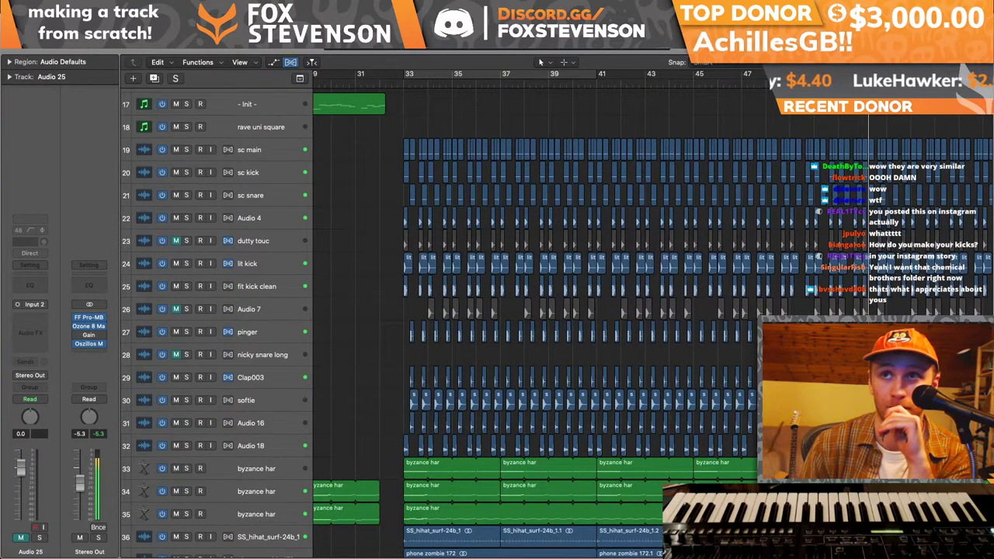
scroll(536, 288, "up", 6)
scroll(884, 148, "left", 10)
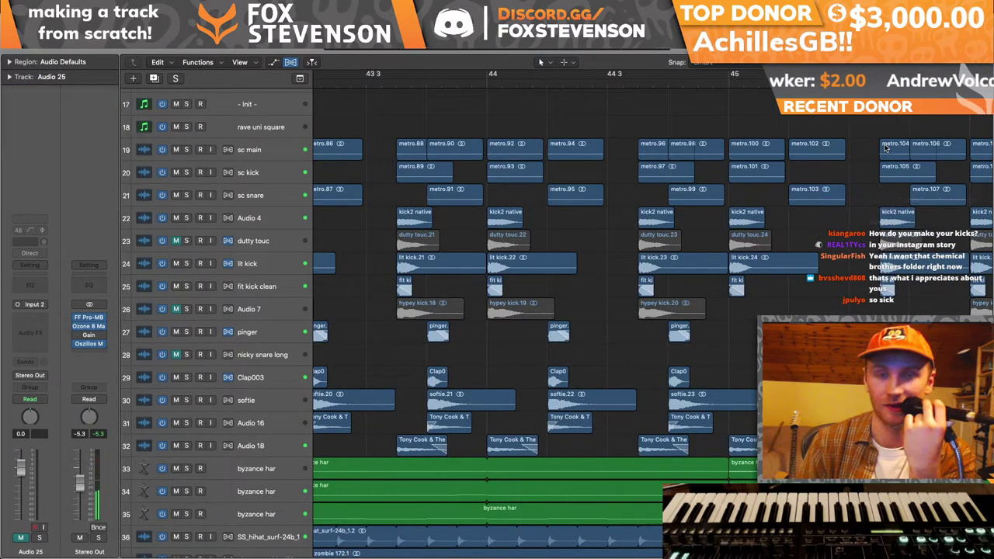
- Start opening another project and look through the Logic Dropbox folder's project list
left_click(87, 40)
mouse_move(124, 49)
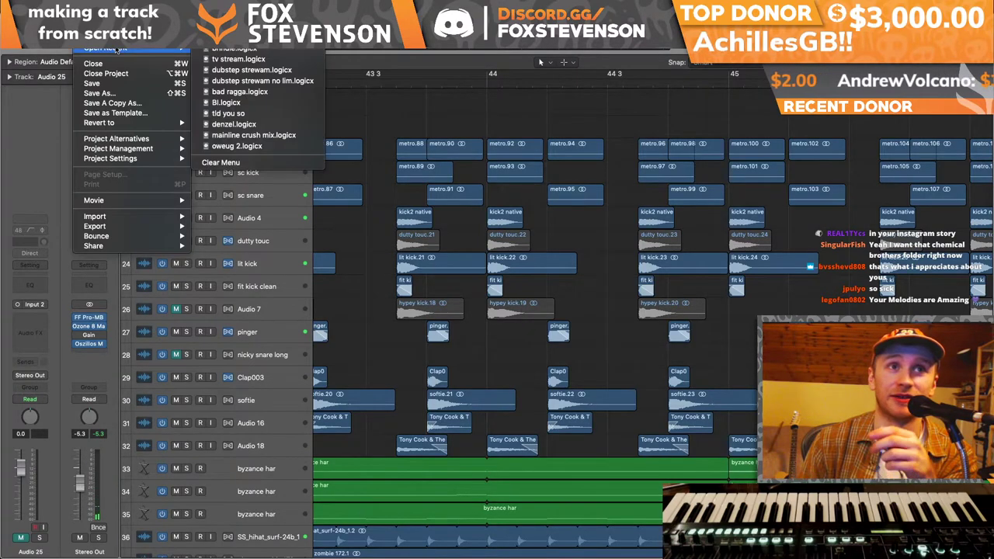
left_click(271, 115)
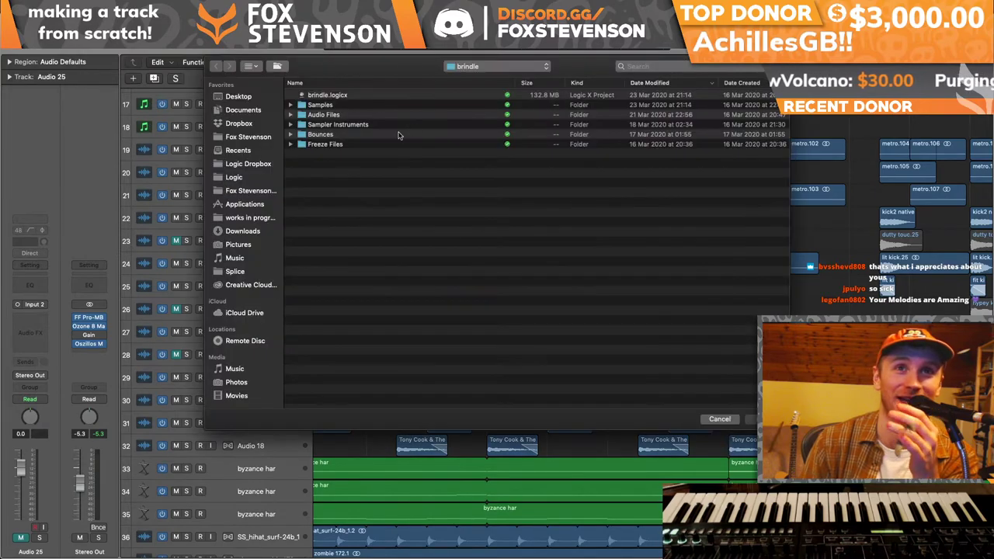
left_click(499, 67)
left_click(480, 77)
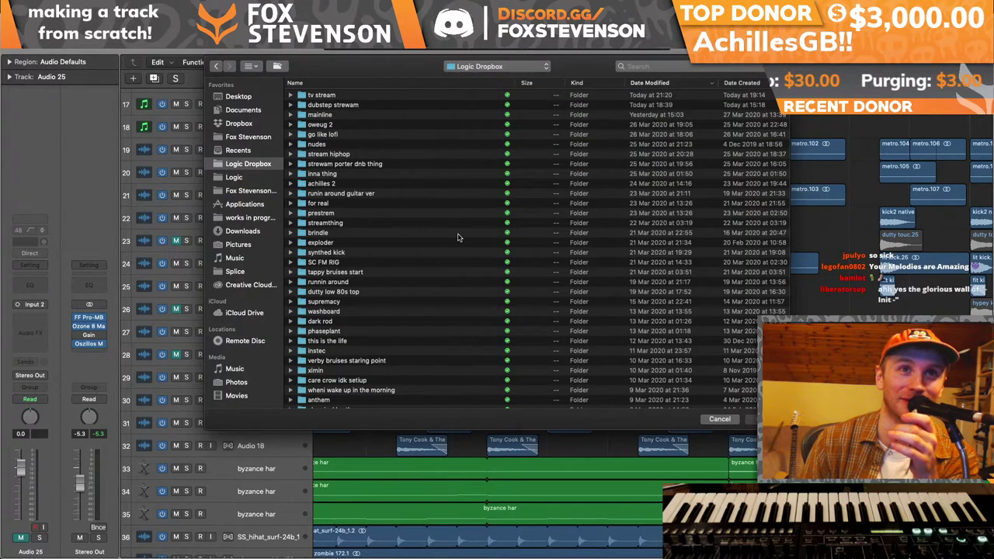
scroll(458, 238, "down", 4)
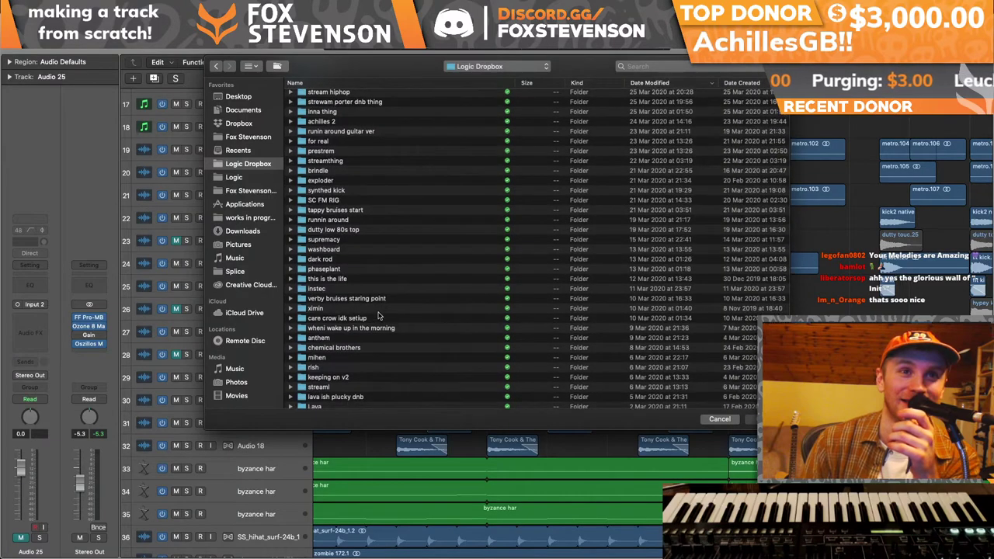
scroll(380, 315, "down", 6)
scroll(371, 320, "down", 9)
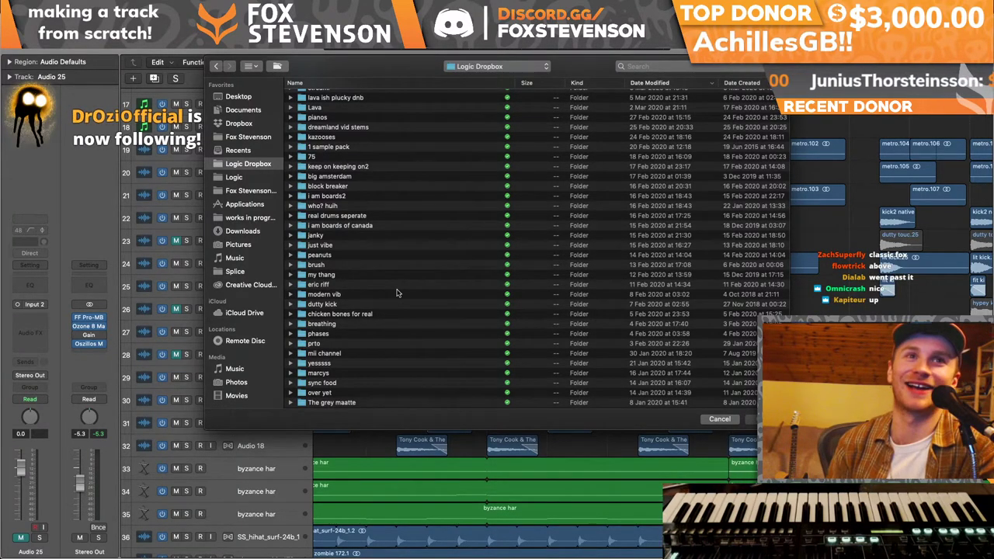
scroll(388, 222, "up", 10)
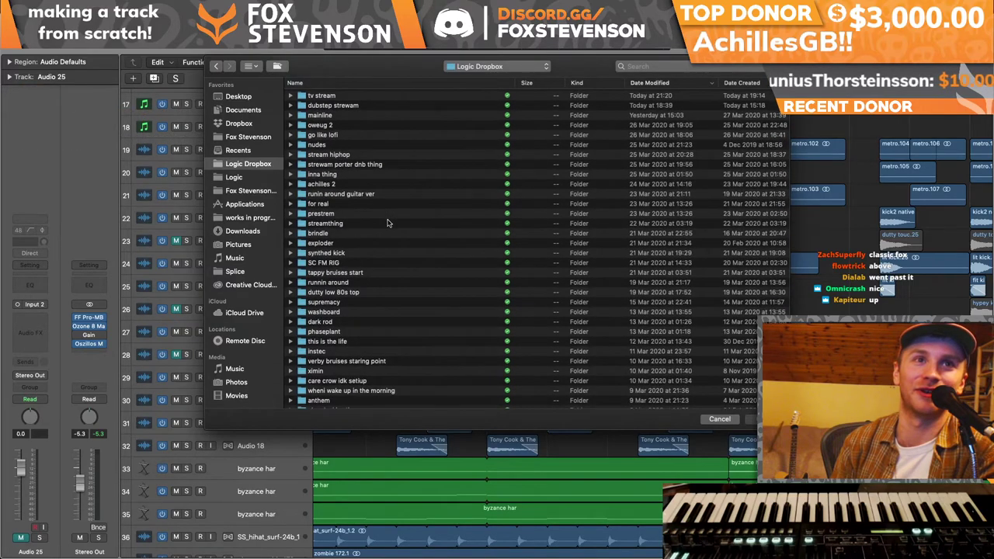
scroll(389, 223, "up", 2)
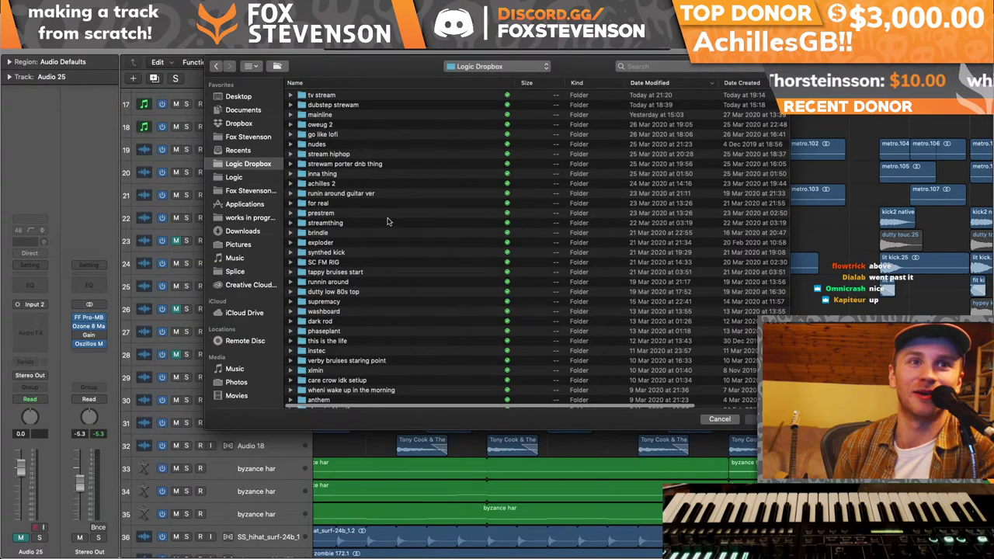
- Sort the project folders by name and open chemical brothers.logicx from the chemical brothers folder, closing the current project
left_click(388, 83)
scroll(389, 212, "down", 20)
scroll(389, 213, "down", 8)
scroll(384, 213, "up", 1)
double_click(359, 167)
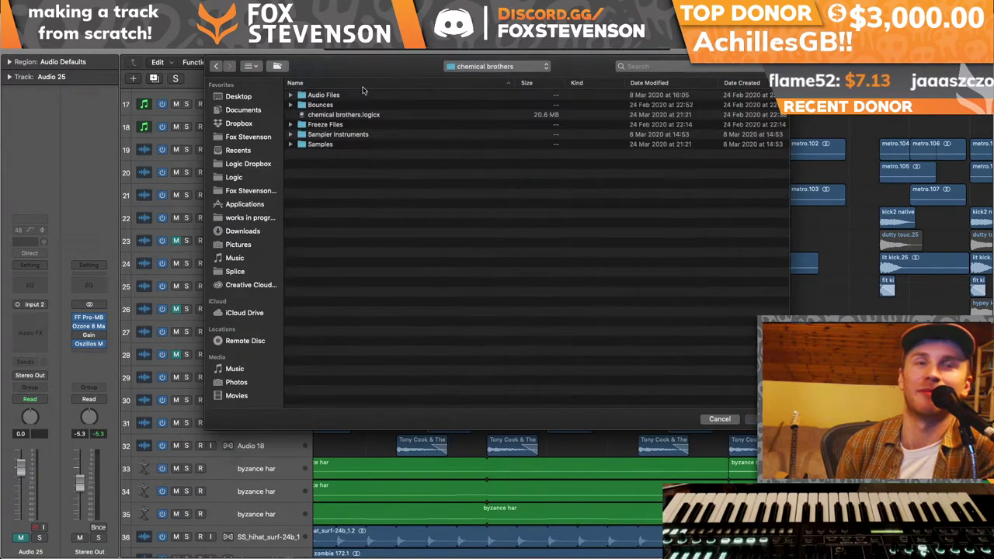
left_click(358, 115)
double_click(357, 116)
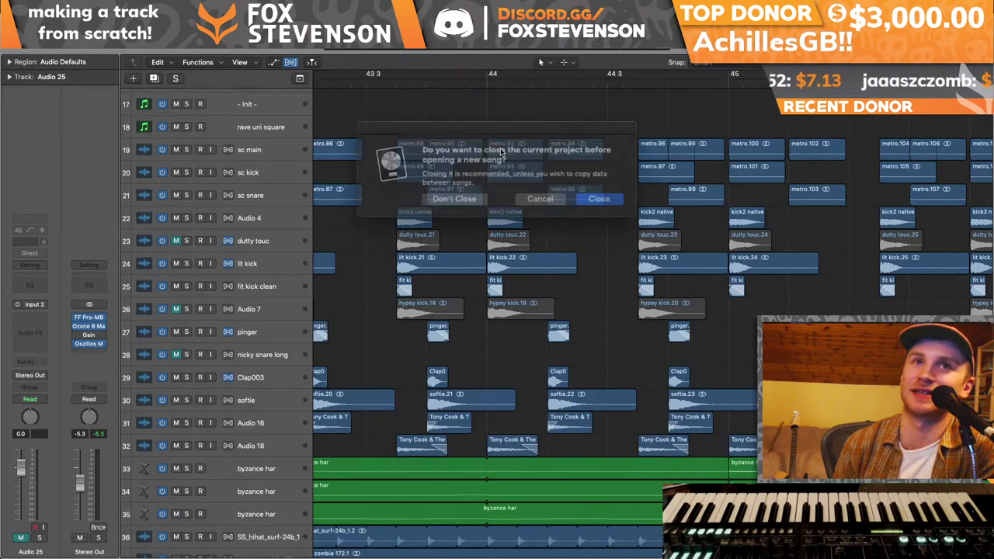
left_click(571, 196)
left_click(568, 198)
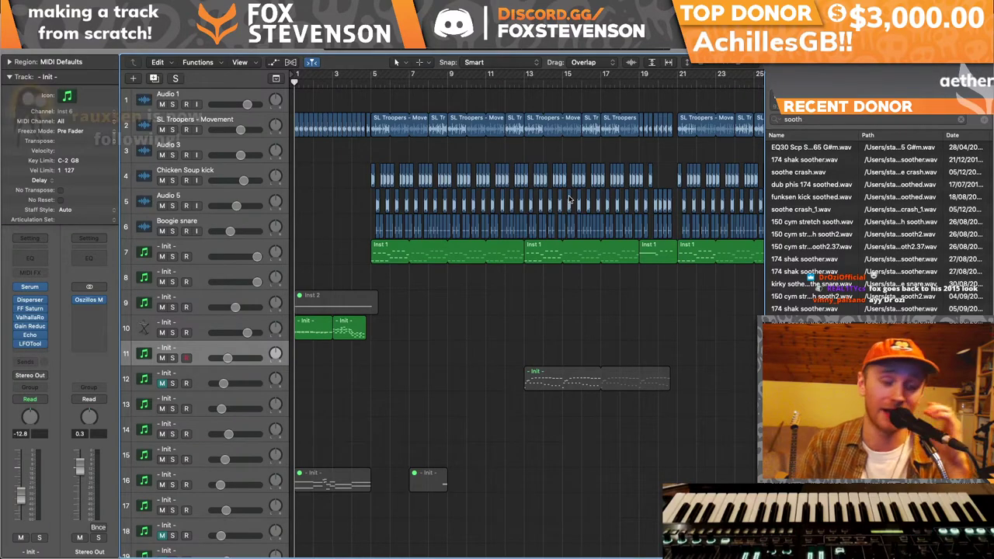
- Play the song from the start and turn on cycling over bars 29 to 37
key("space")
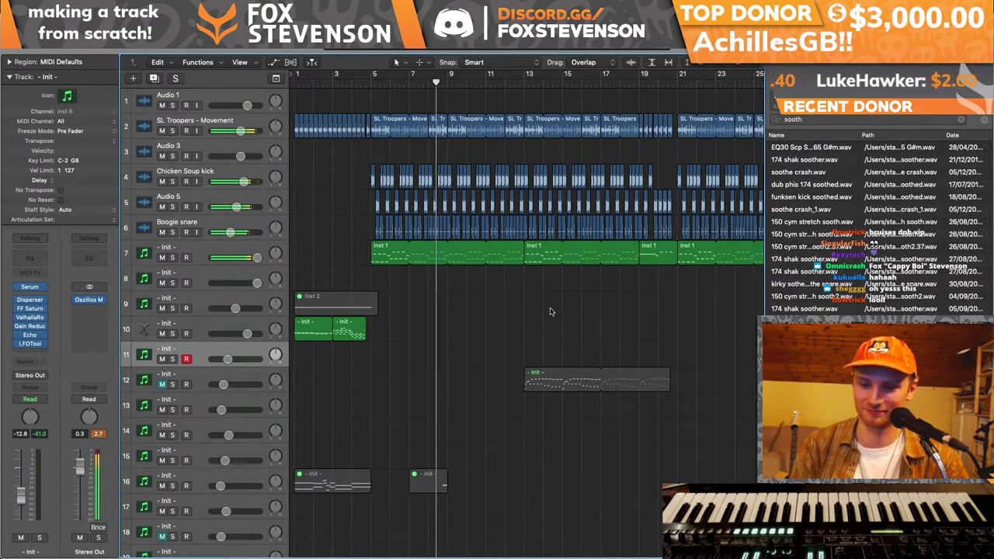
scroll(550, 311, "right", 10)
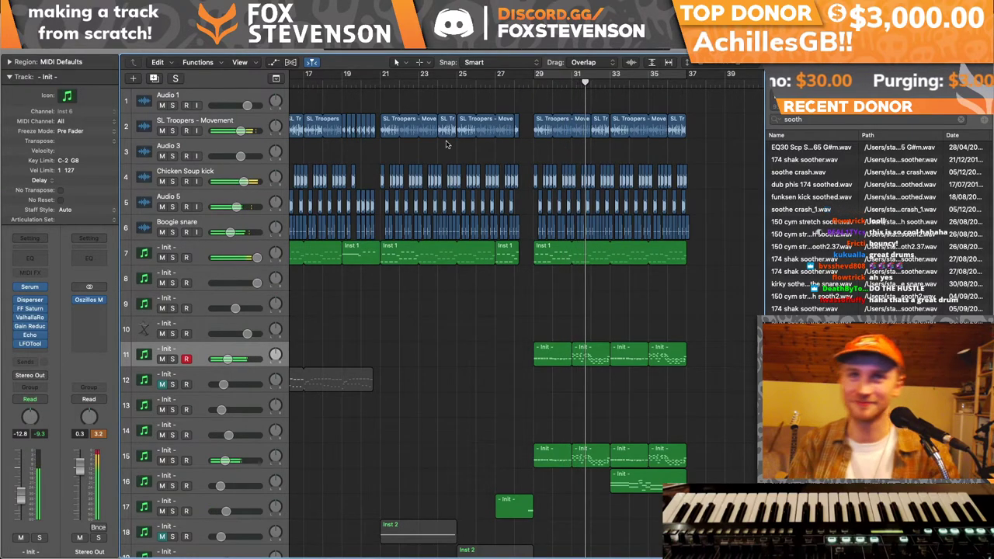
key("c")
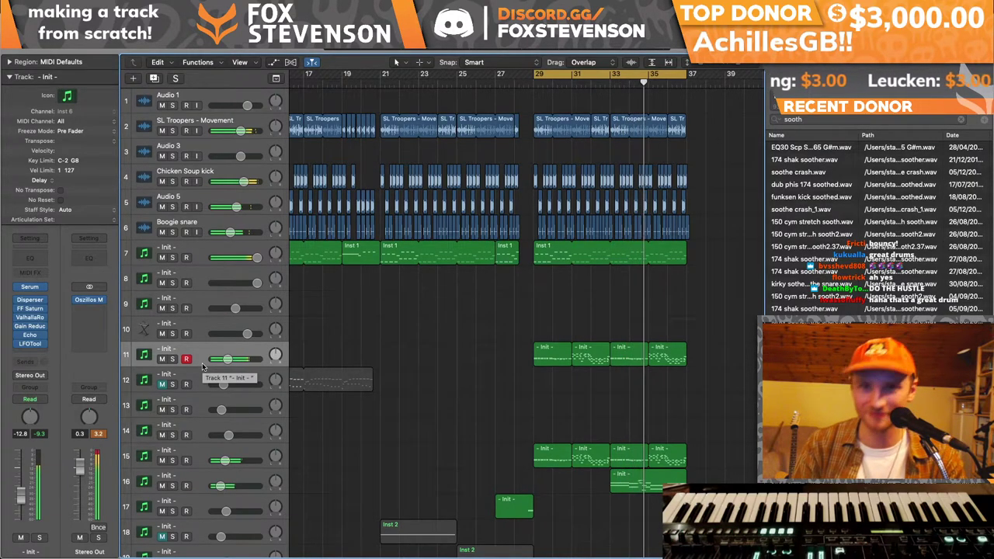
- Solo tracks 11 and 15 and move track 15 directly beneath track 11
key("s")
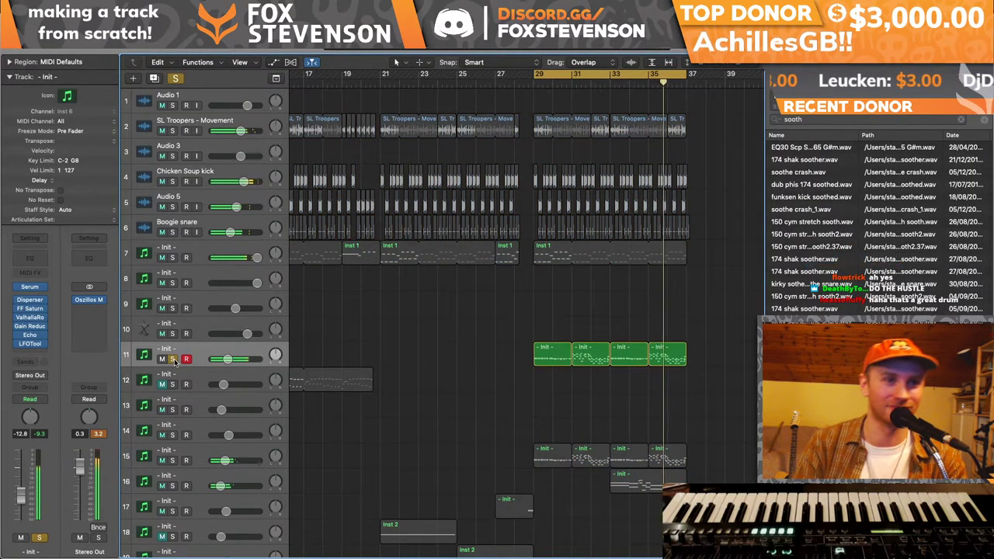
left_click(172, 460)
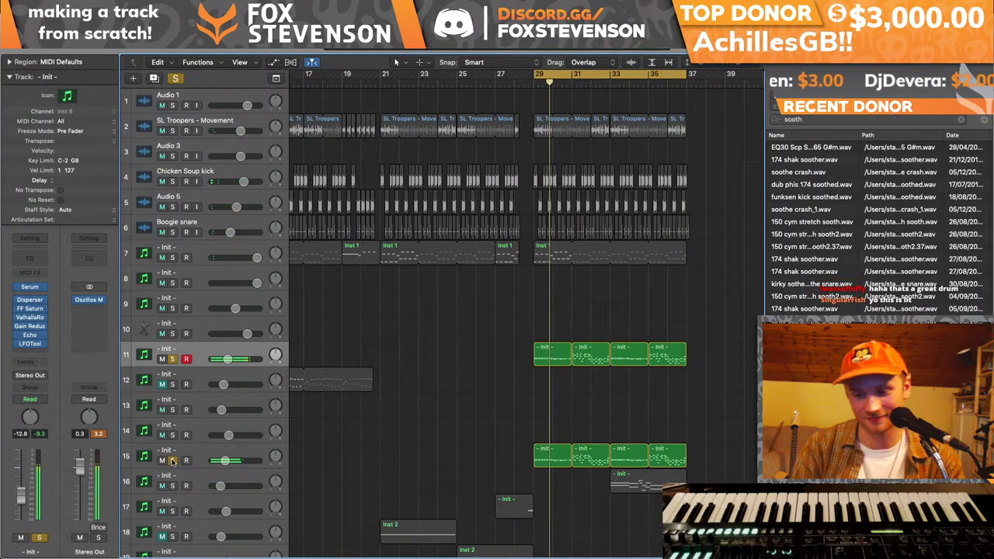
left_click_drag(149, 458, 144, 374)
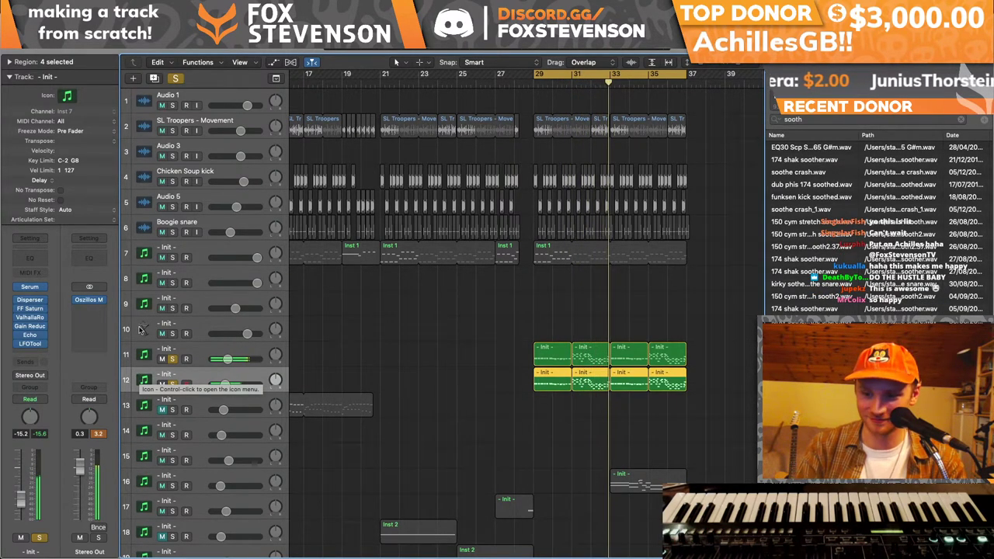
- Turn off the solos and view the full mix in the Oszillos Mega Scope on Stereo Out, closing it again
left_click(172, 359)
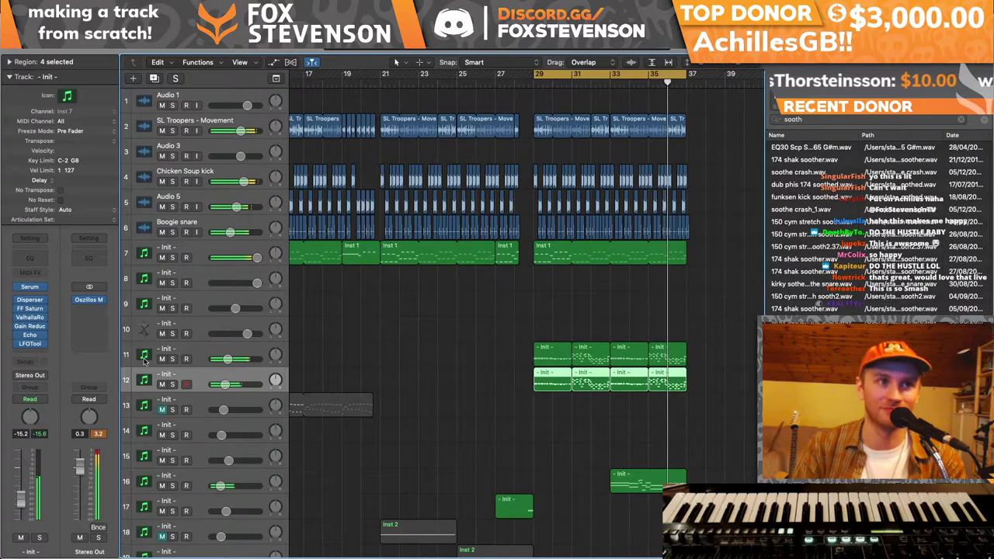
left_click(90, 301)
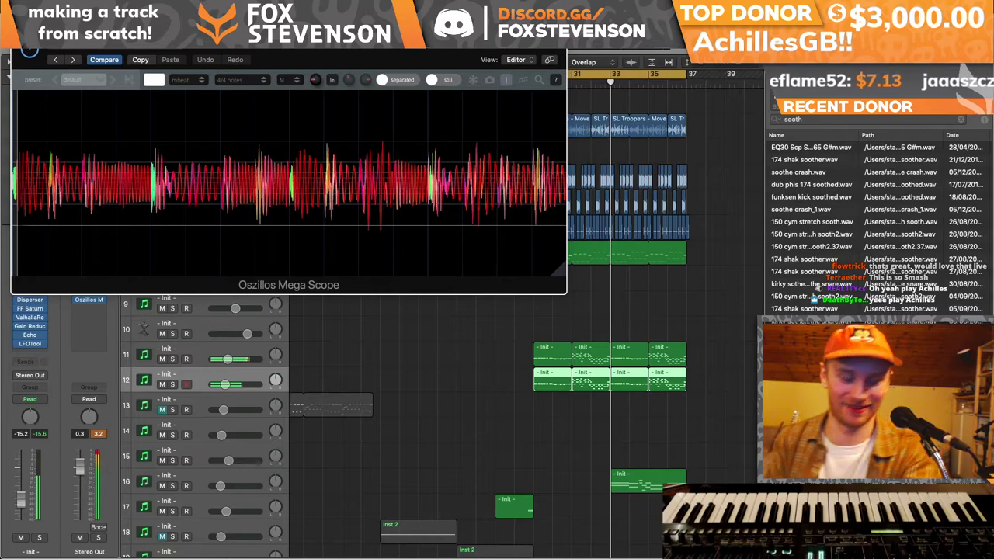
key("super+w")
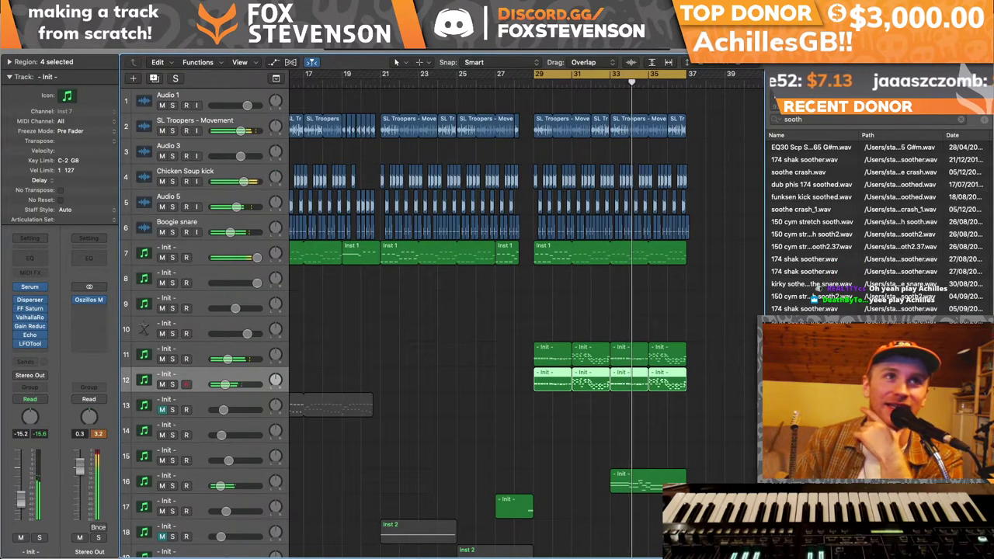
- Sort Logic Dropbox by date modified and check the achilles 2 and prestrem folders for the requested project
key("super+o")
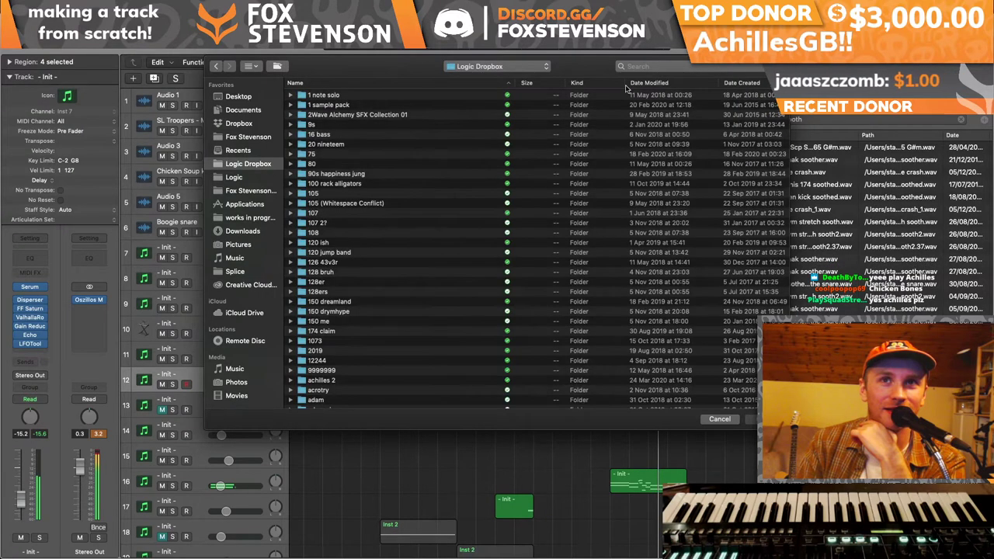
left_click(651, 82)
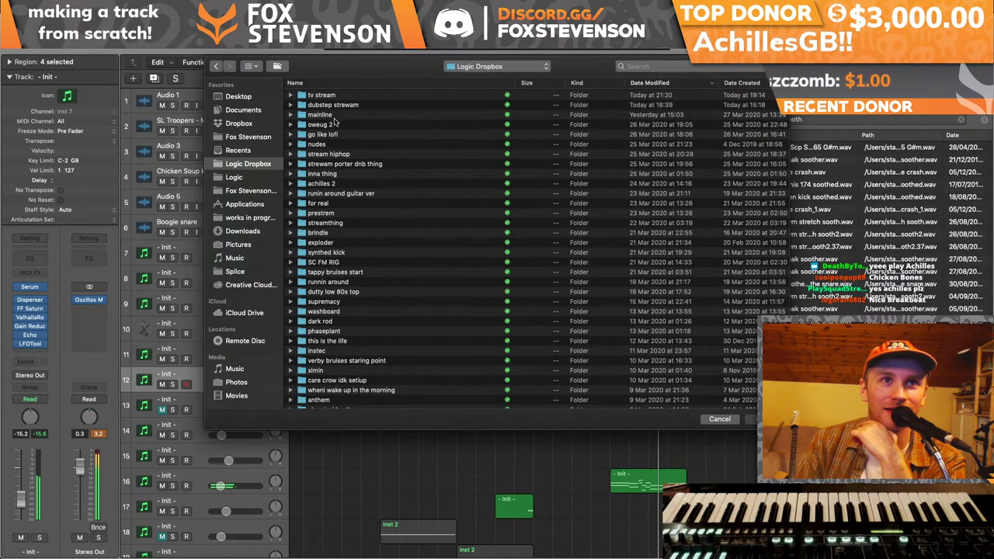
left_click(346, 164)
double_click(341, 185)
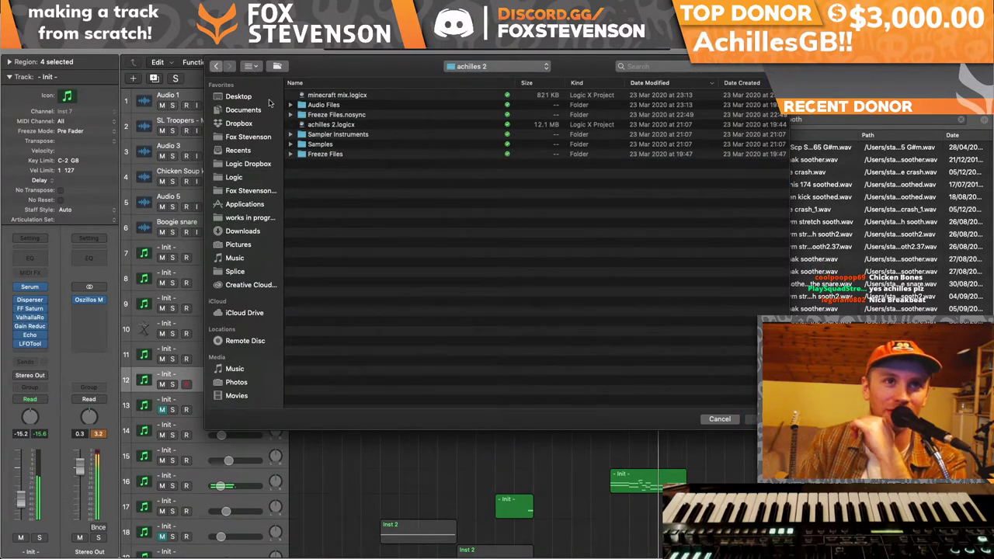
left_click(249, 164)
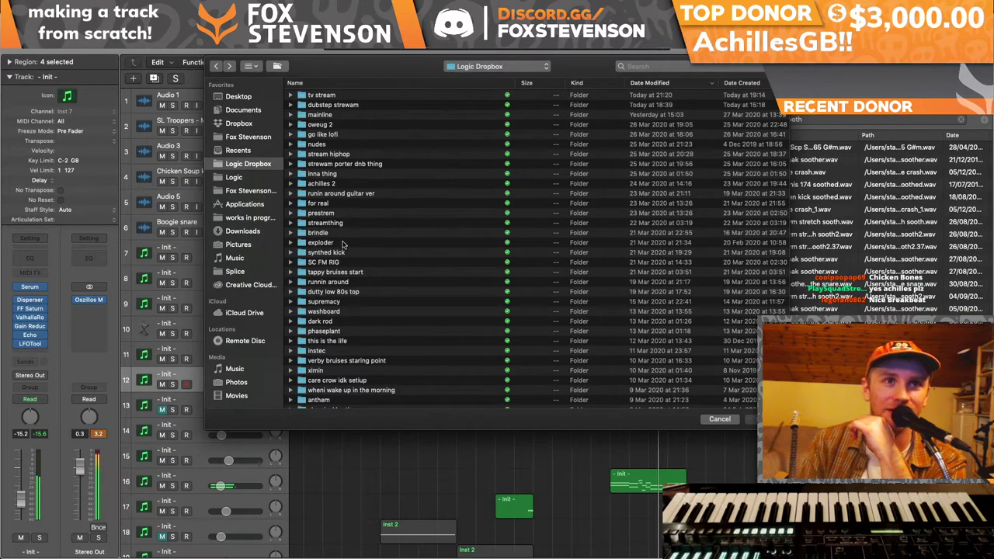
double_click(338, 212)
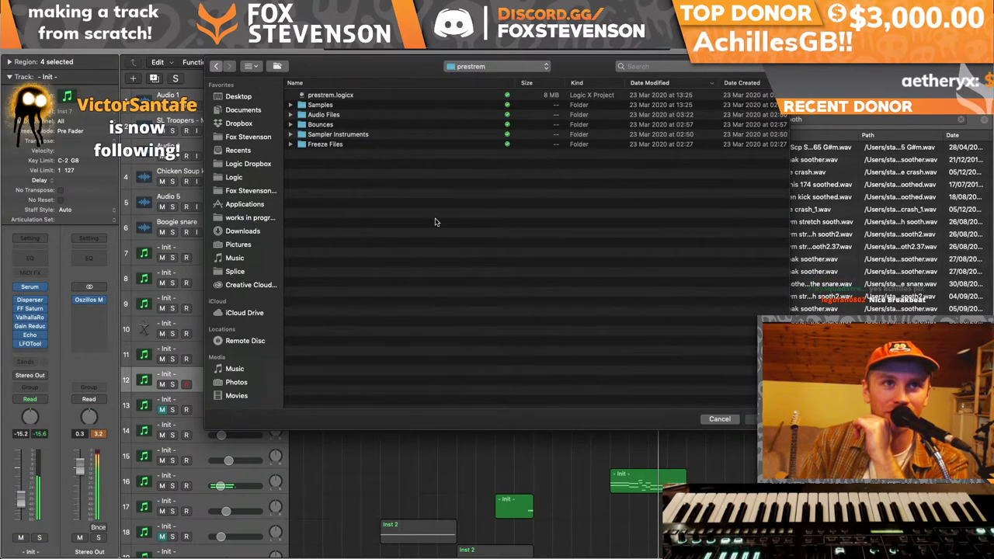
left_click(249, 164)
- Open achilles.logicx from the stream 23rd march folder in Logic, closing the current project
left_click(234, 177)
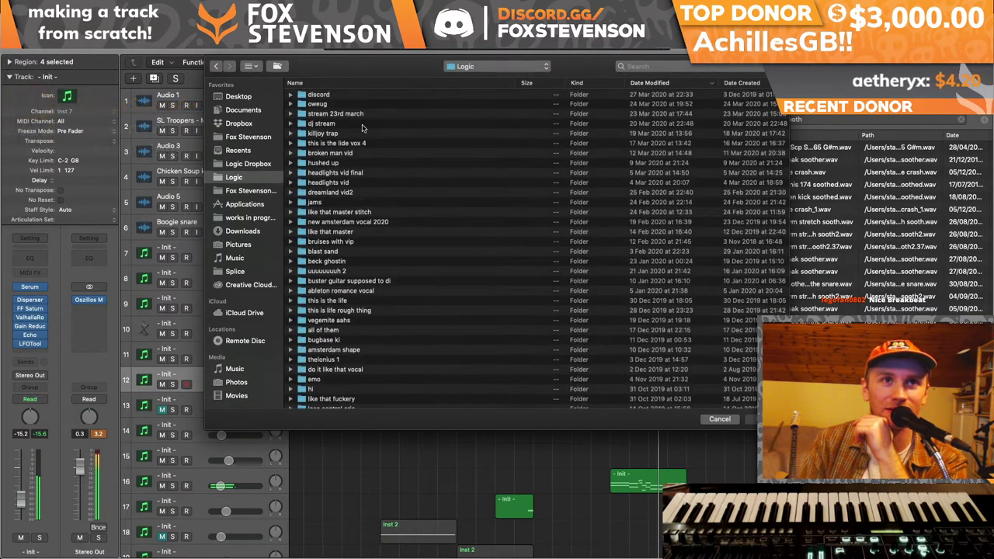
double_click(347, 115)
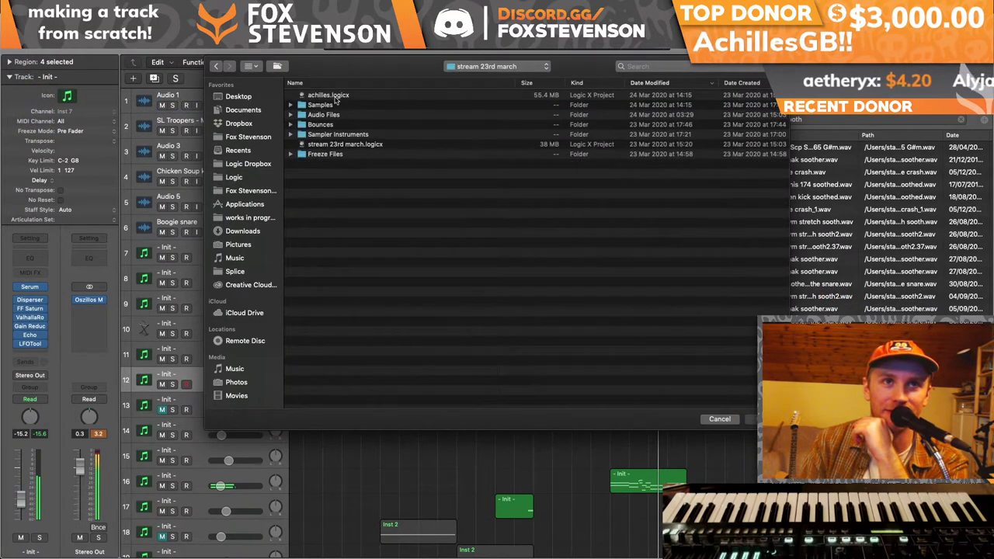
double_click(334, 95)
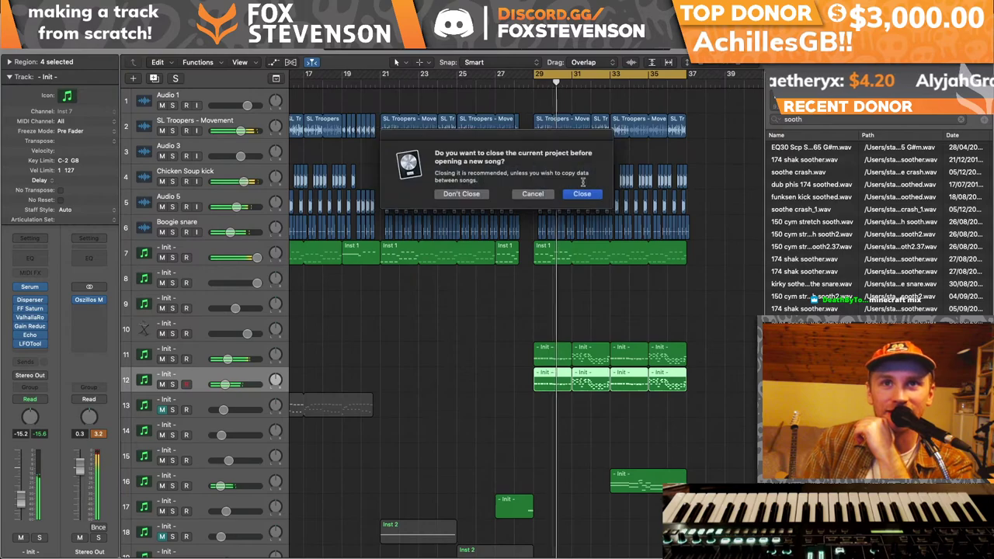
left_click(583, 196)
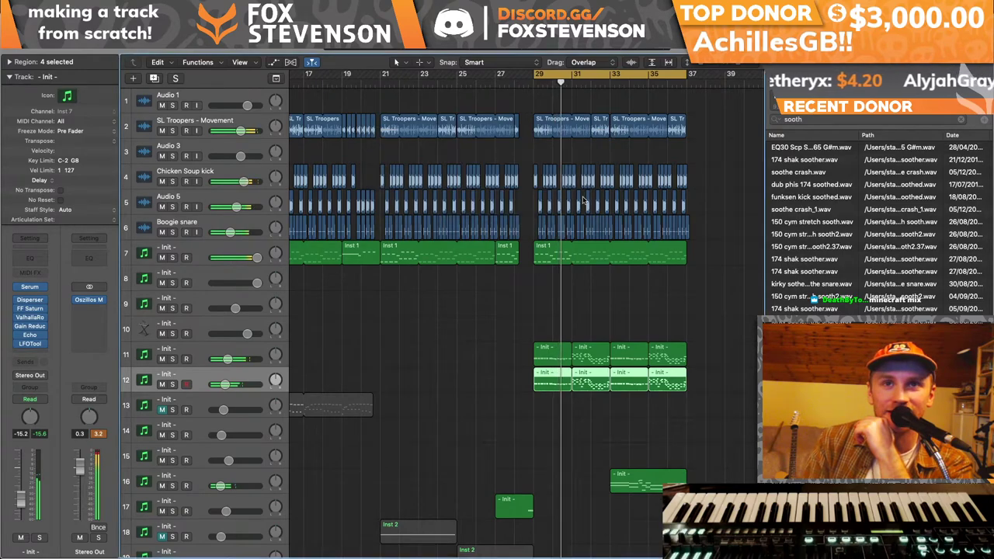
left_click(583, 196)
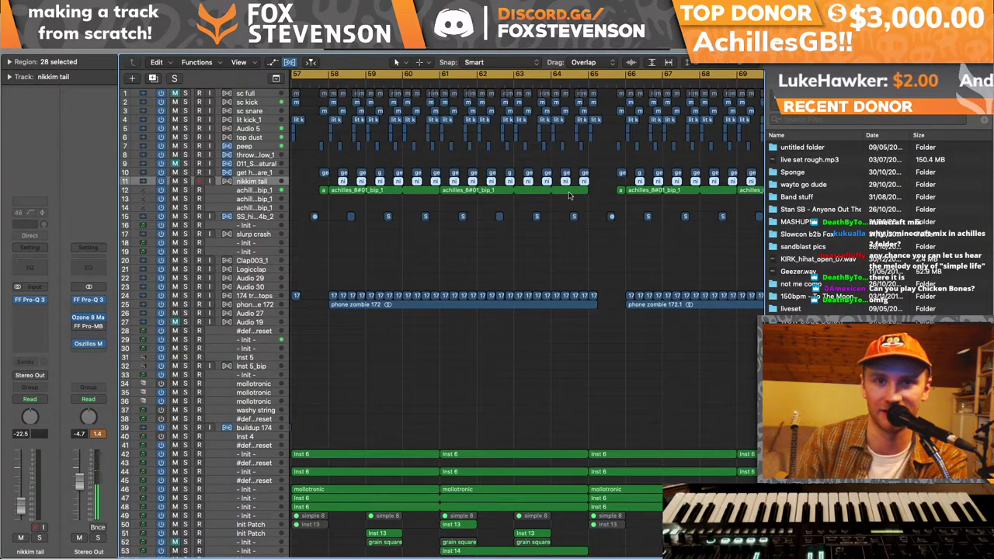
- Deselect the nikkim tail regions and play the song from bar 57
left_click(568, 277)
key("space")
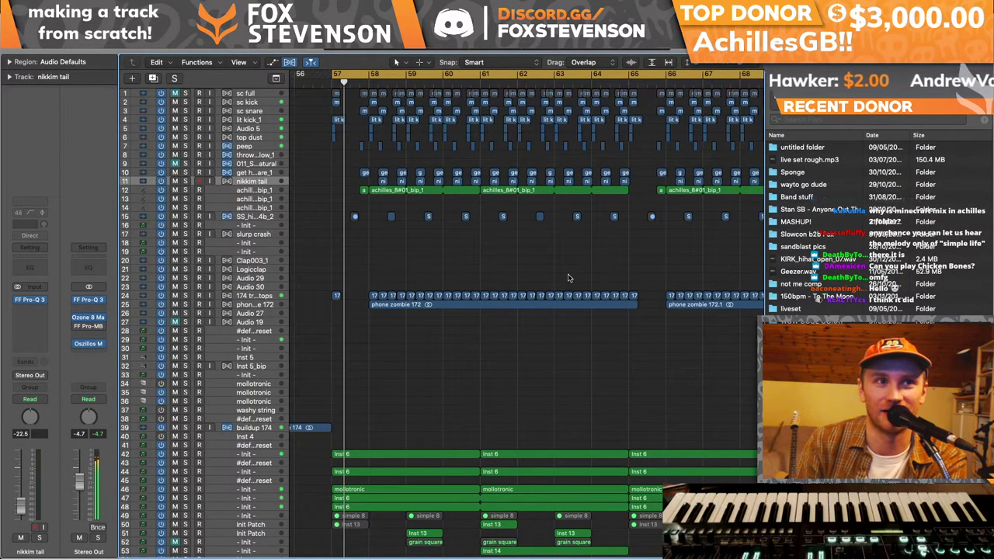
scroll(538, 275, "left", 2)
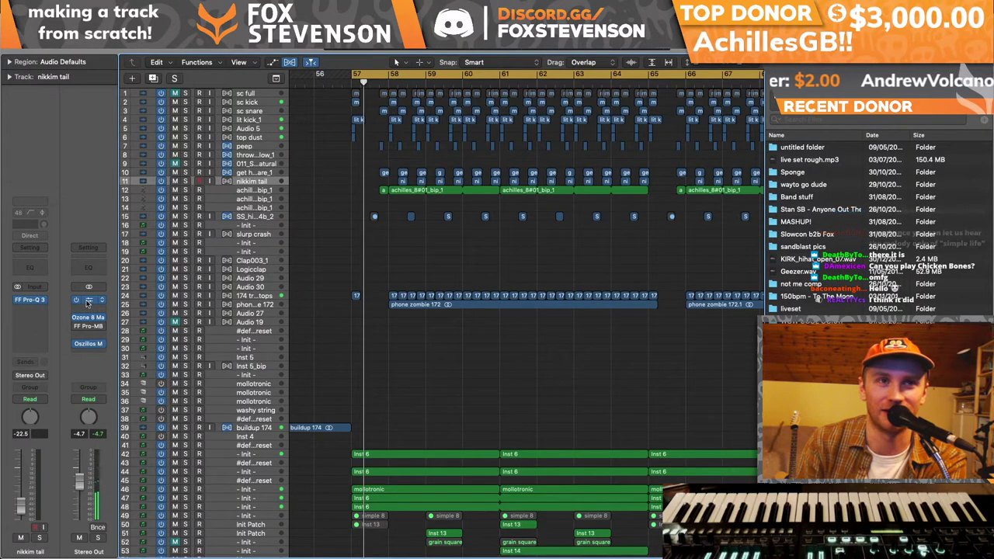
- Check the Pro-Q 3 on Stereo Out, then inspect the channel strips of the Inst 6 tracks 47 and 48
key("v")
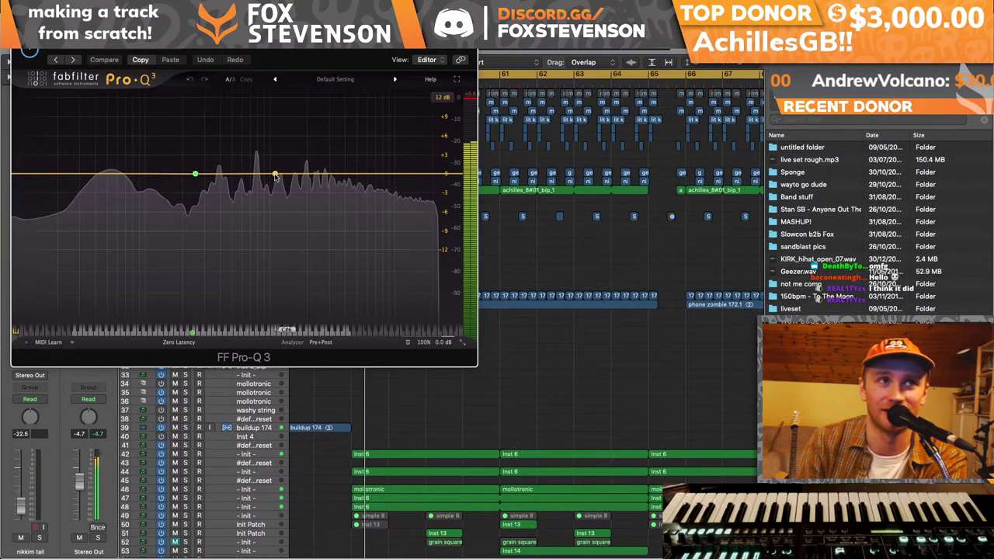
key("v")
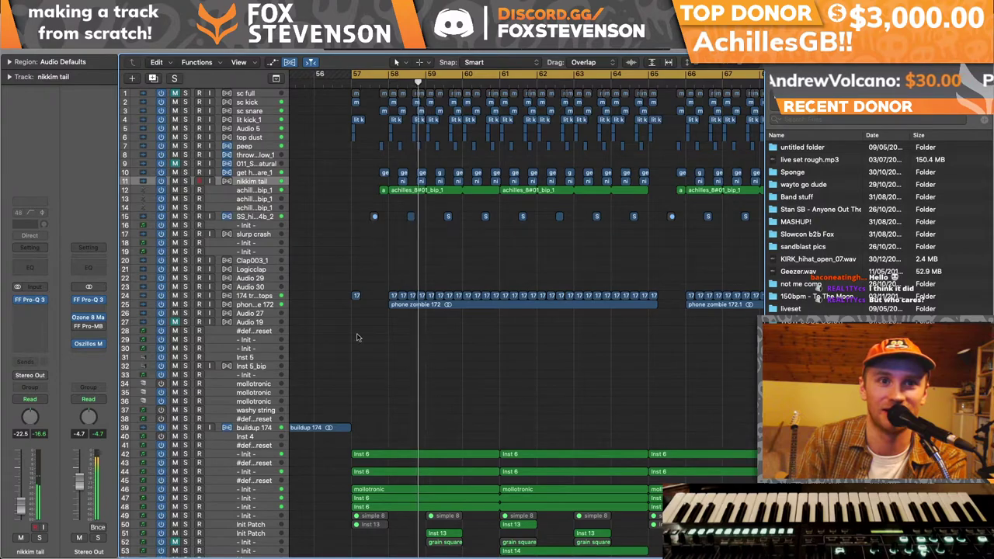
left_click(257, 498)
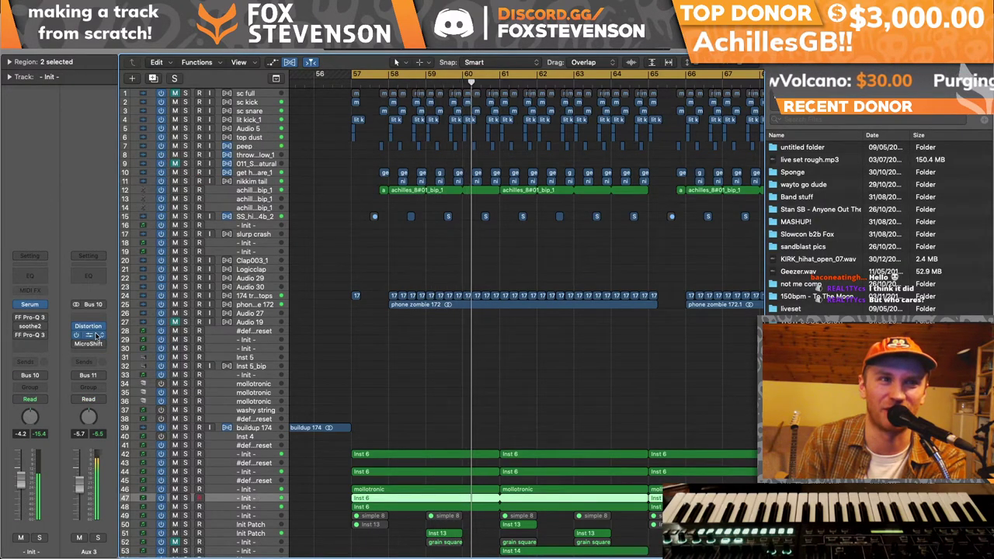
scroll(334, 349, "down", 3)
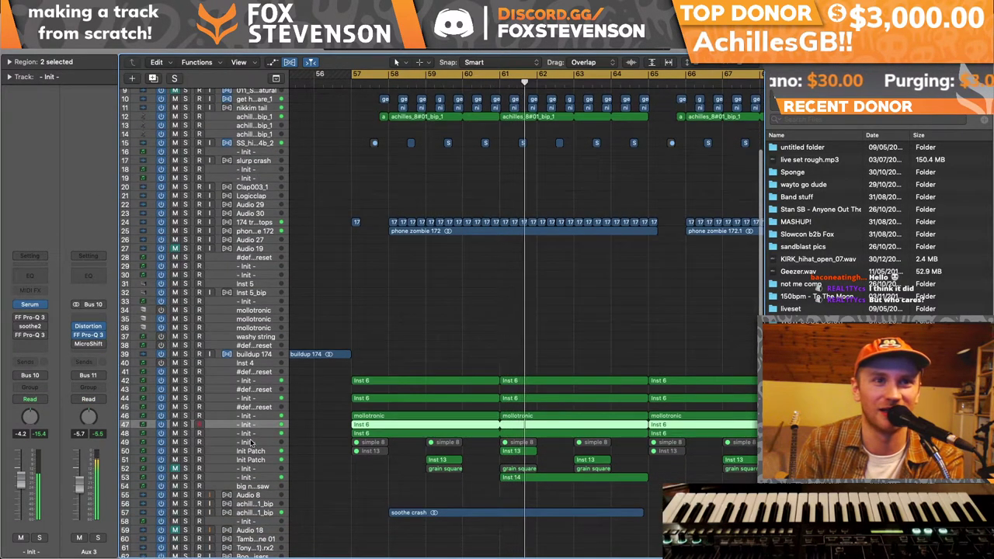
left_click(247, 435)
mouse_move(29, 319)
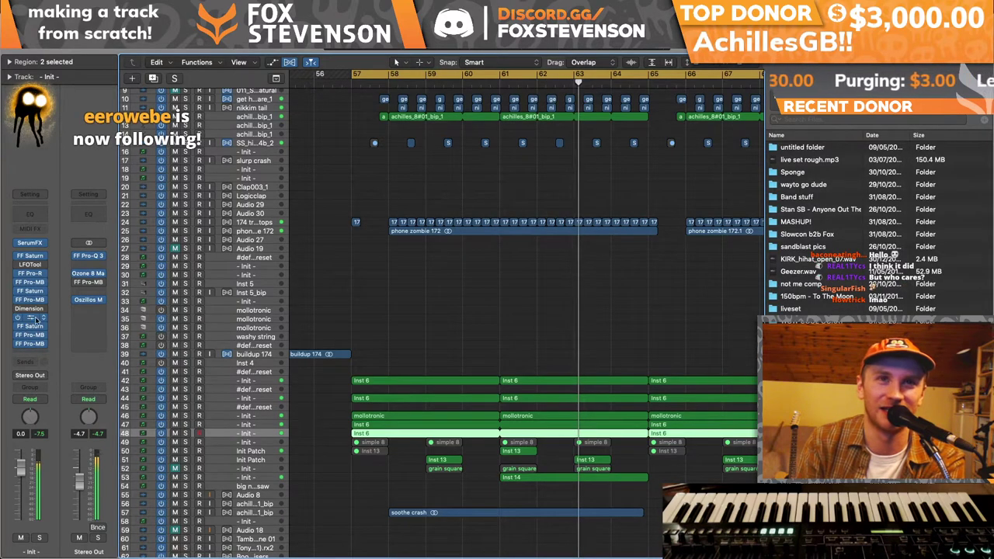
- Add a bell cut of about 6 dB to the mids in track 48's Pro-Q 3 and close the plug-in
left_click(88, 255)
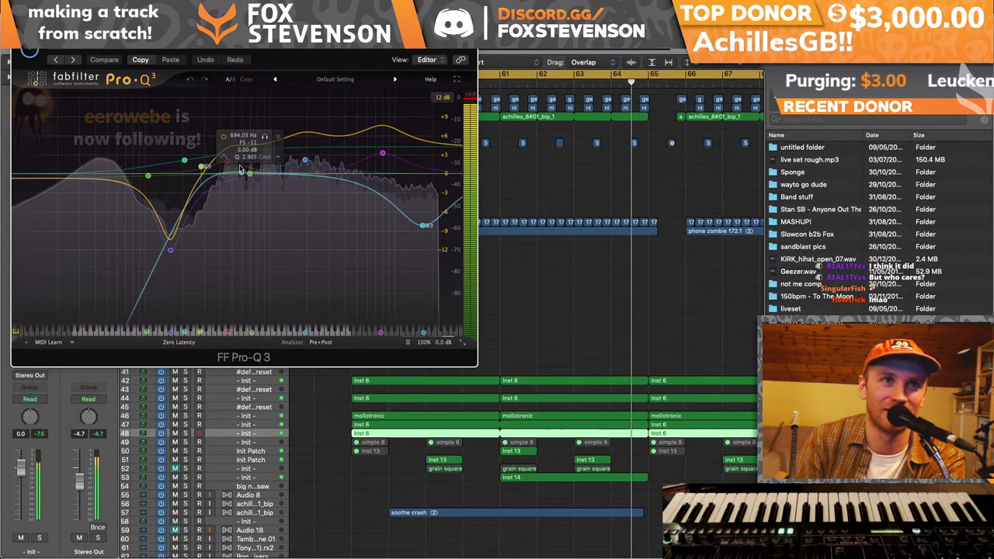
left_click(239, 178)
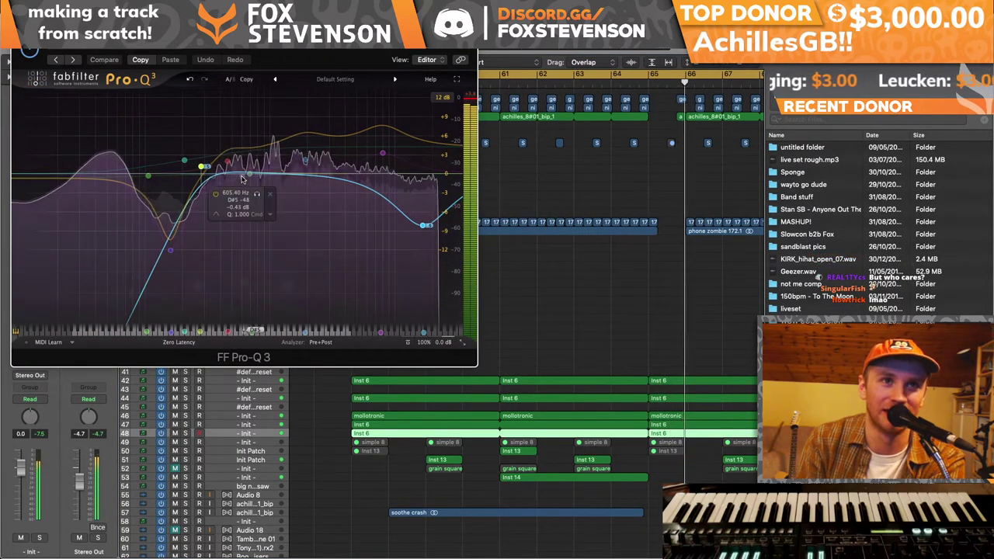
left_click_drag(243, 176, 272, 212)
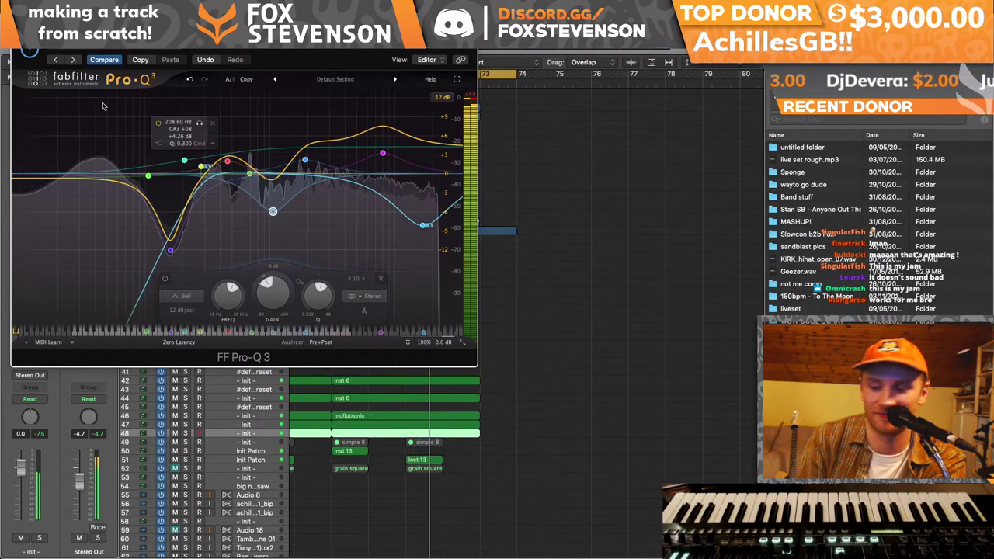
key("super+w")
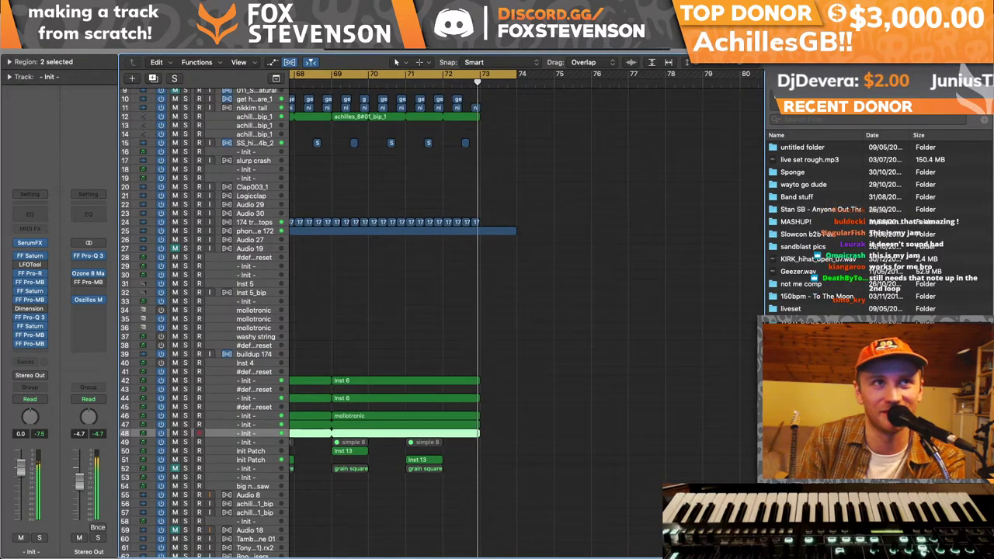
- Open BI.logicx from the recent projects, closing the current project
left_click(89, 8)
mouse_move(103, 51)
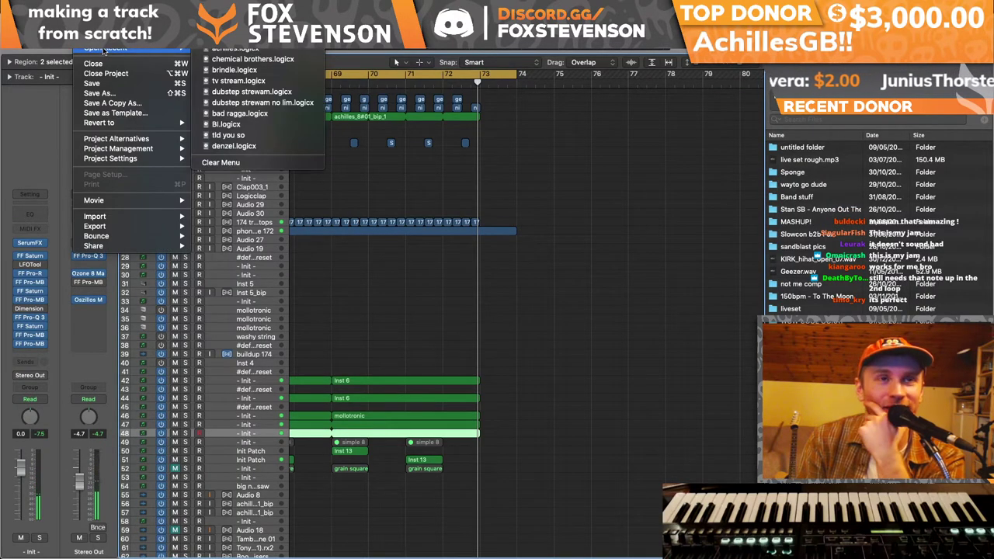
left_click(227, 124)
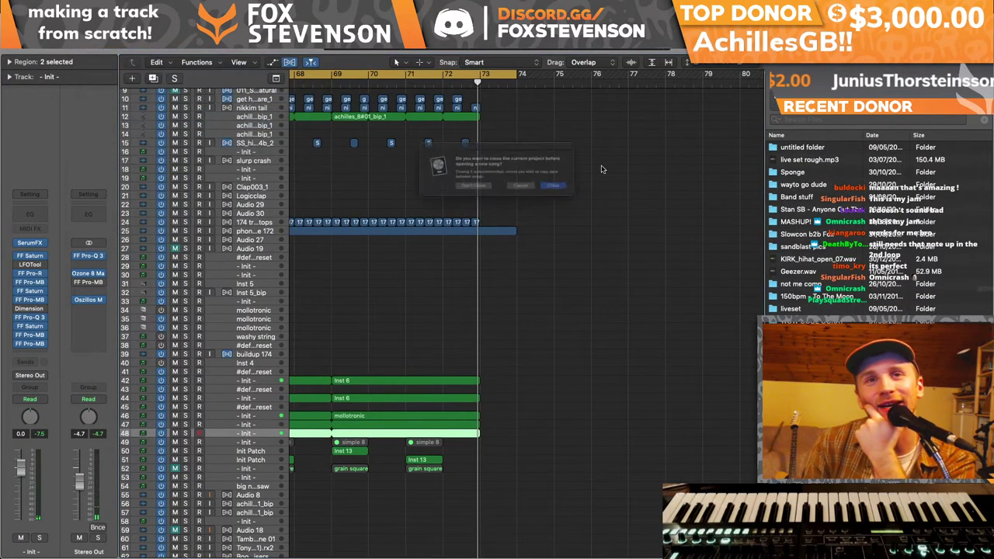
left_click(573, 200)
left_click(576, 195)
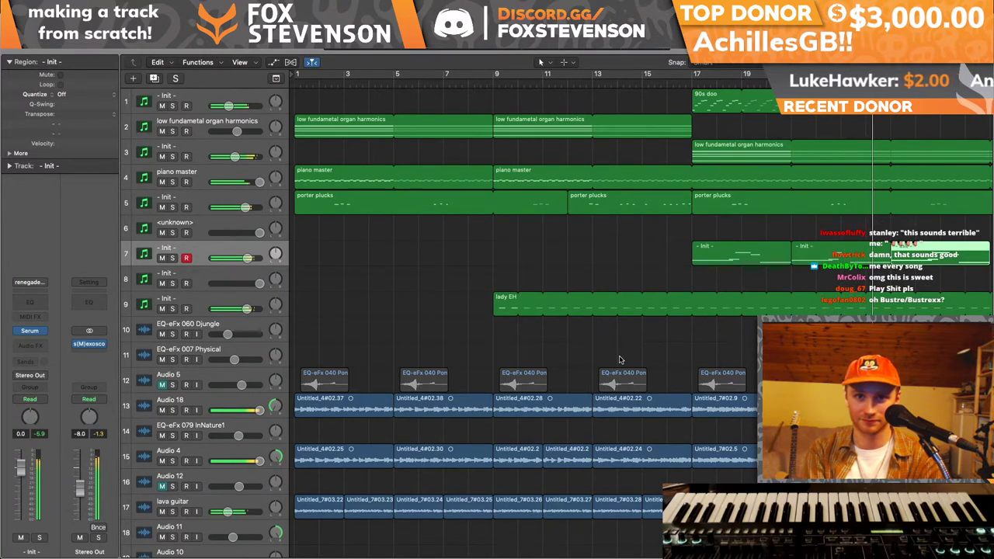
- Follow the BI song's playback to the end of the arrangement and deselect the region on track 7
scroll(528, 233, "right", 5)
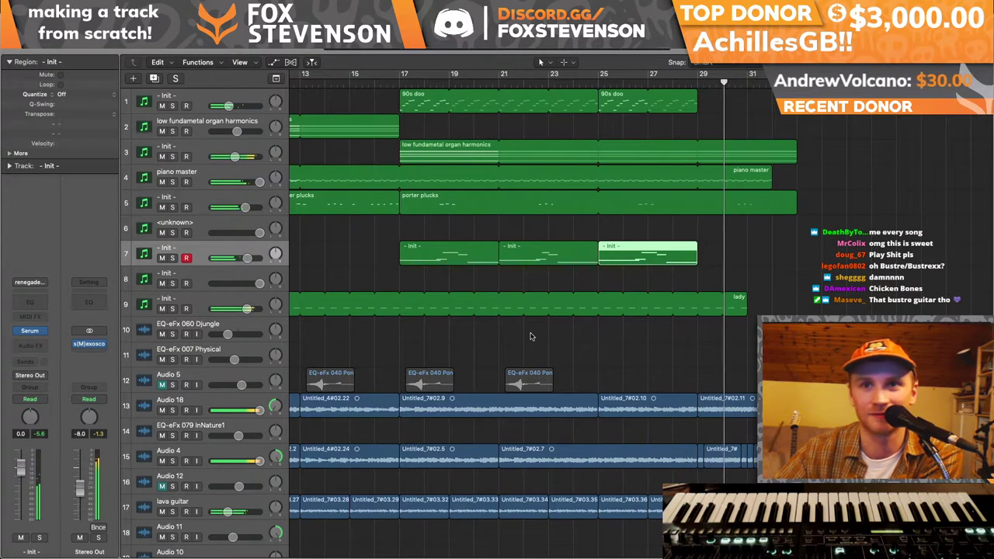
scroll(633, 387, "right", 3)
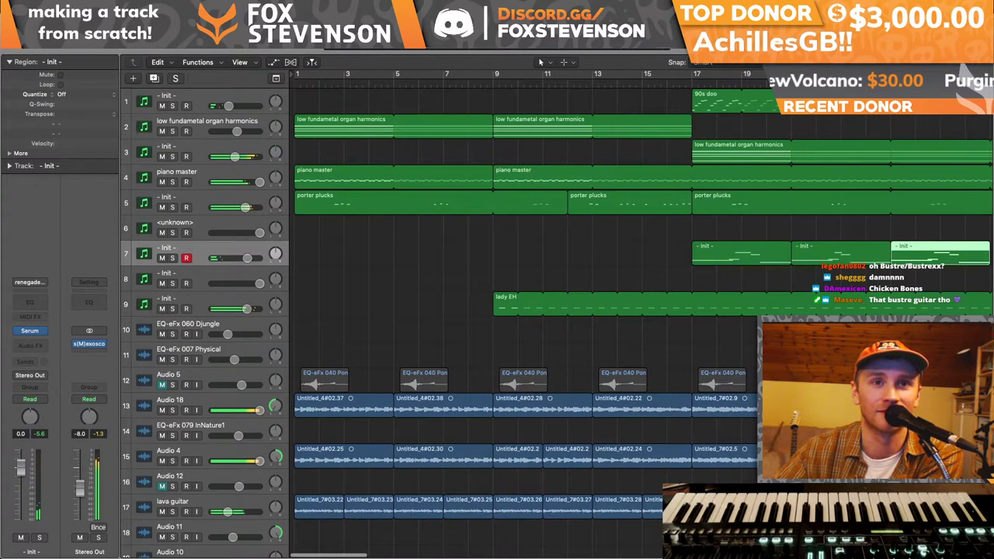
scroll(526, 331, "right", 10)
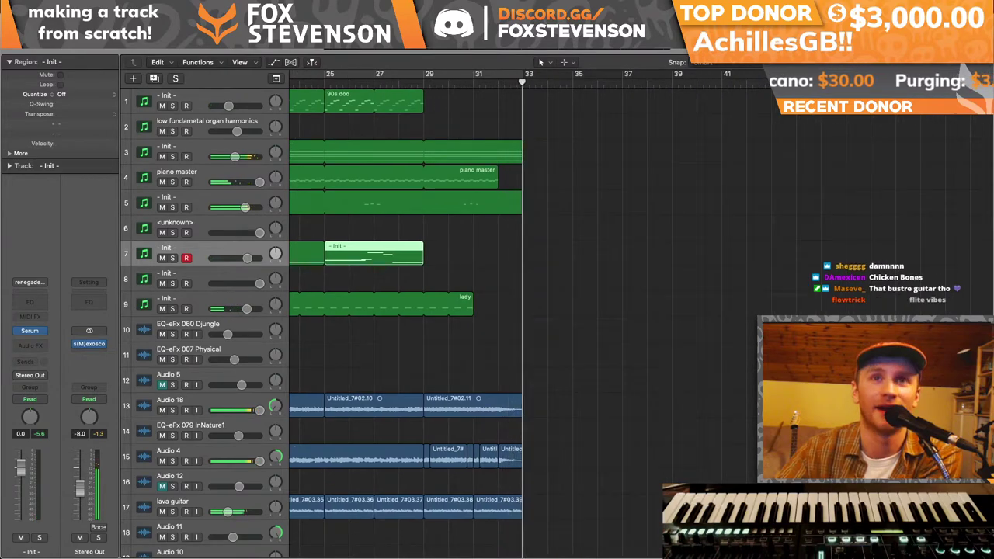
left_click(682, 292)
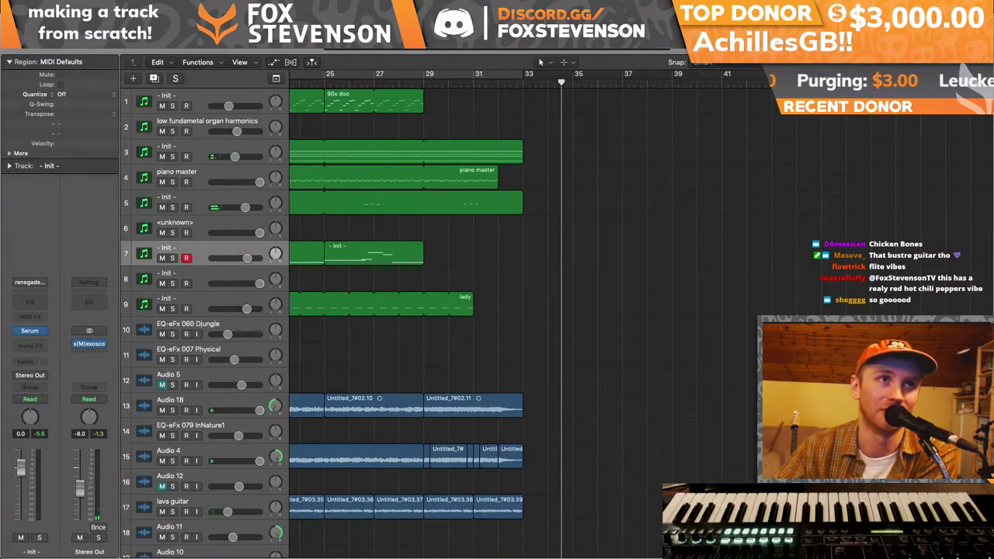
left_click(97, 39)
mouse_move(107, 48)
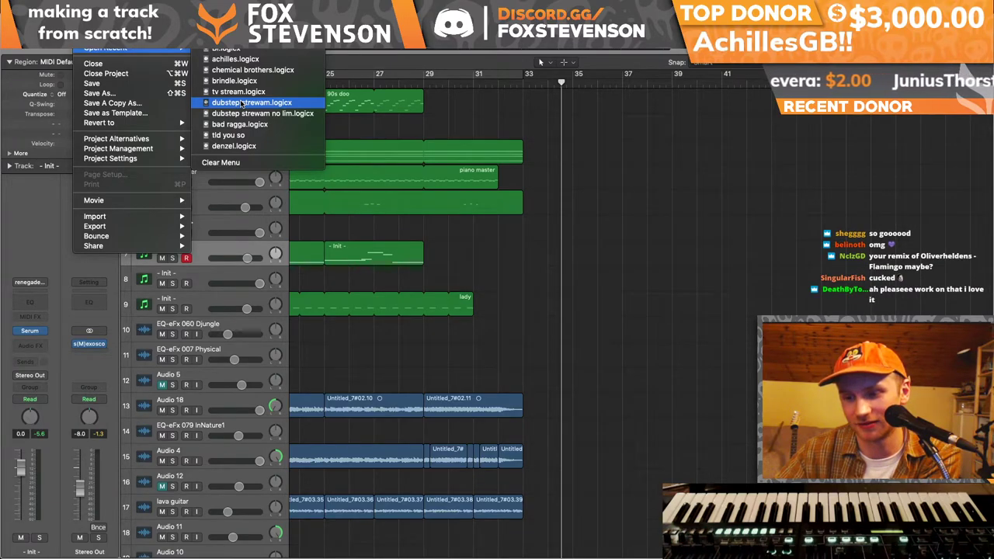
left_click(319, 234)
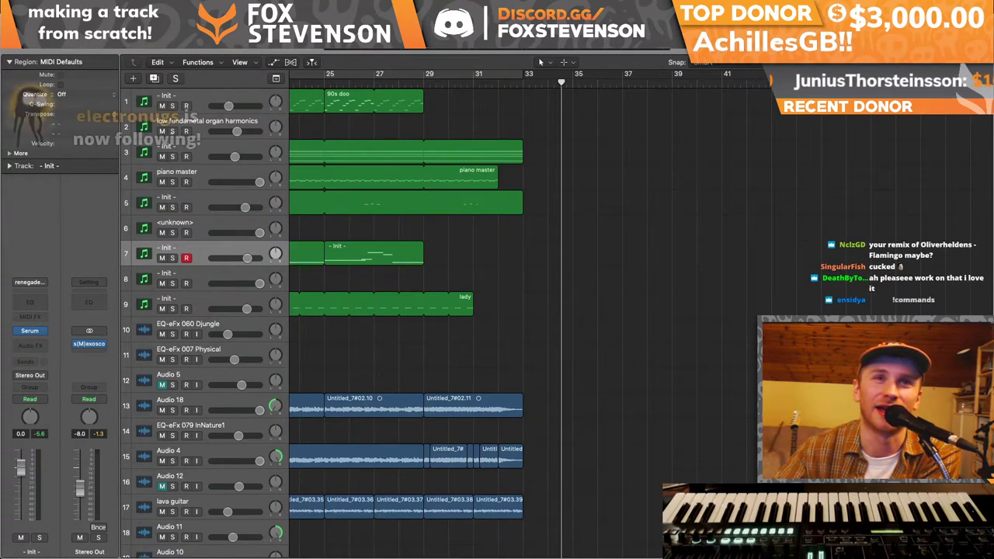
key("ctrl+Right")
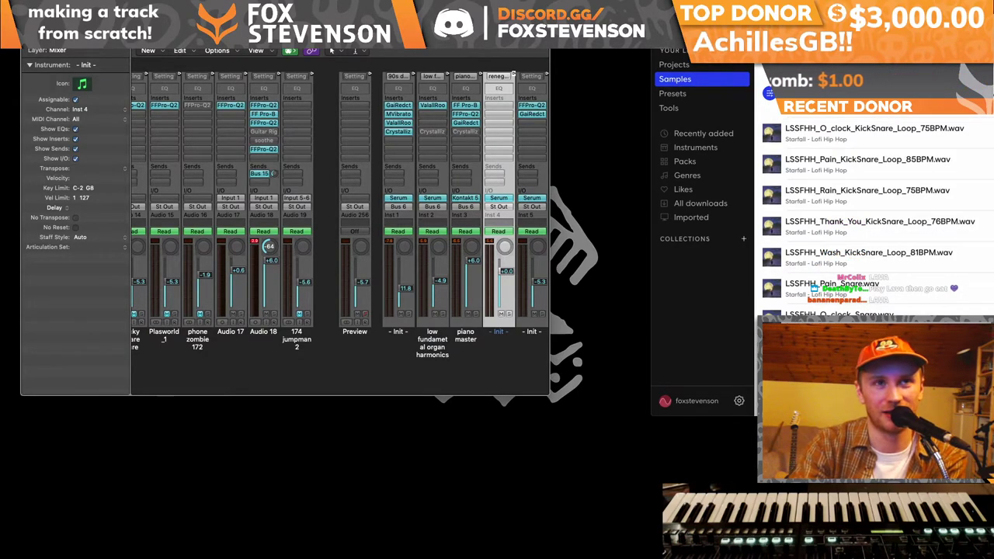
key("super+grave")
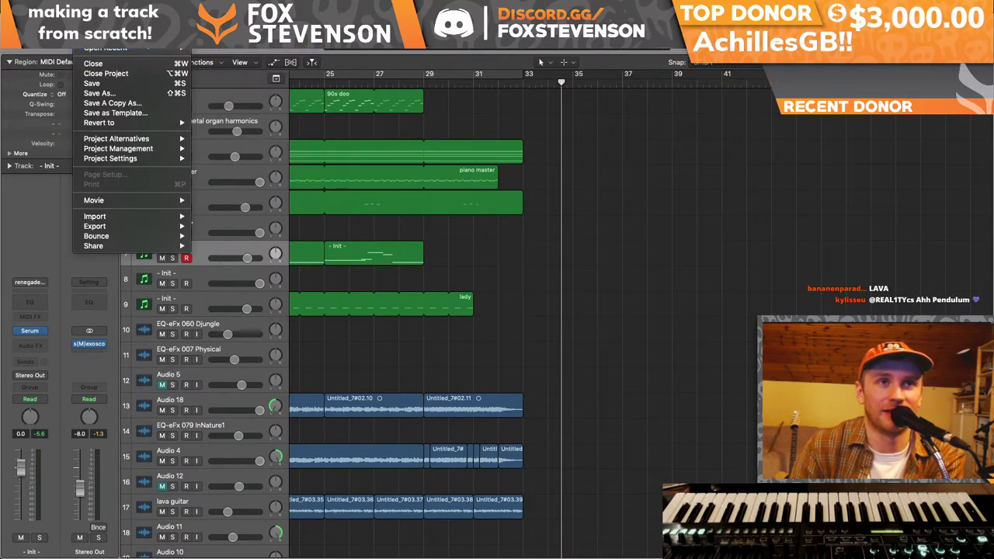
key("Escape")
- Open oweug 2.logicx from the oweug 2 folder in Logic Dropbox, closing BI.logicx and saving its changes
key("super+o")
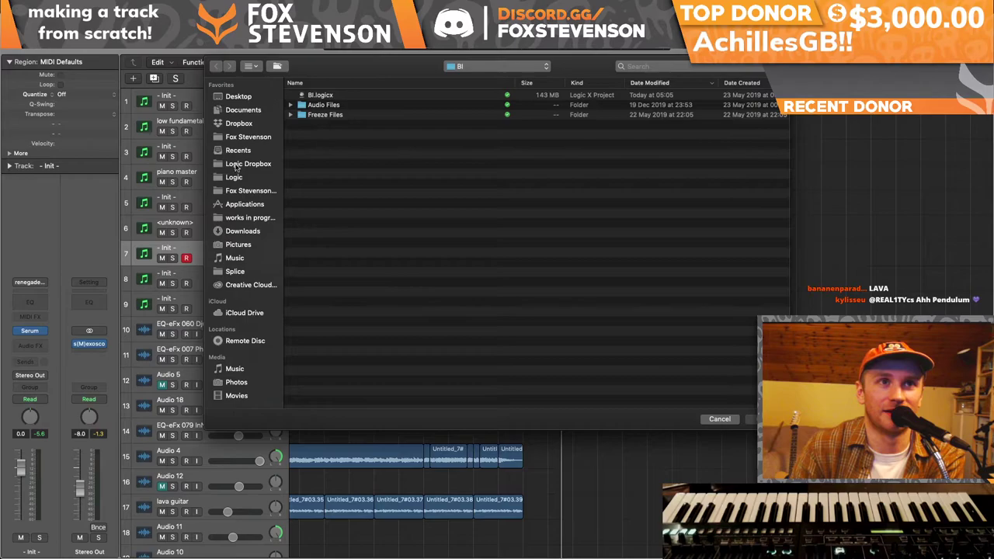
left_click(243, 164)
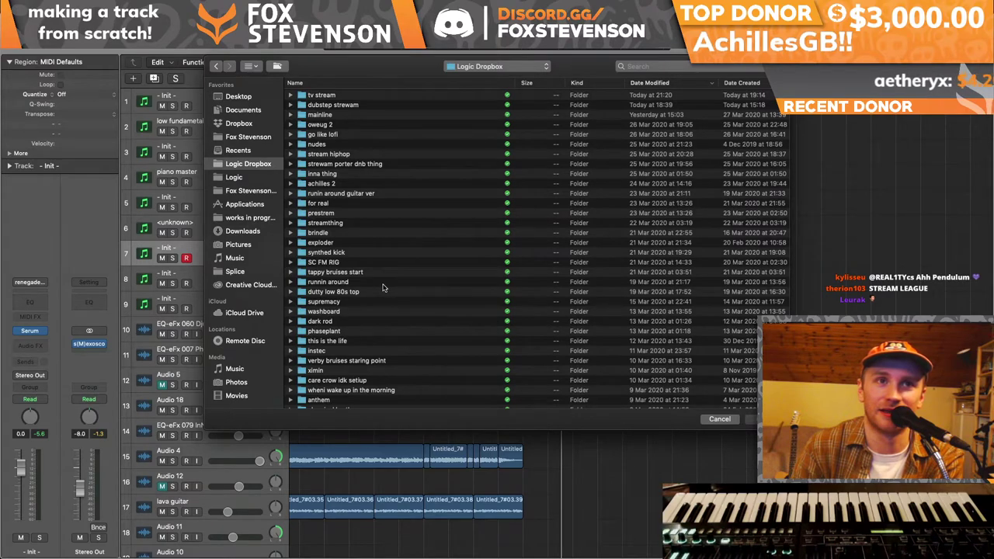
double_click(352, 129)
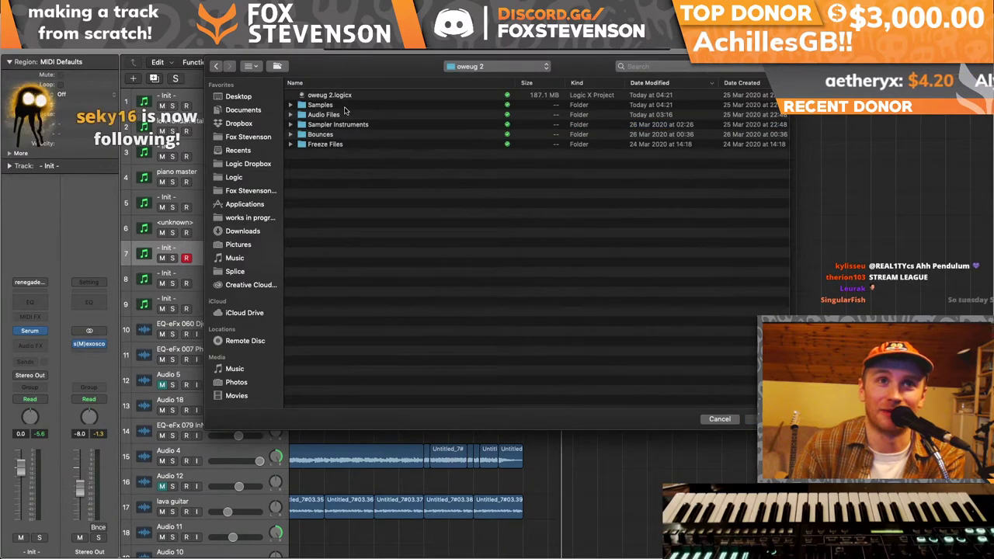
key("Down")
key("Return")
left_click(579, 195)
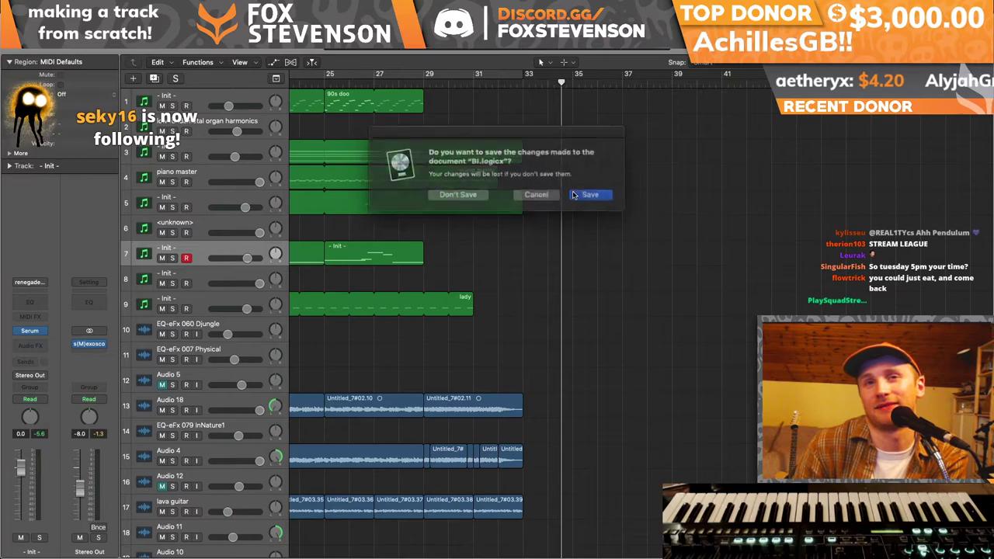
left_click(573, 195)
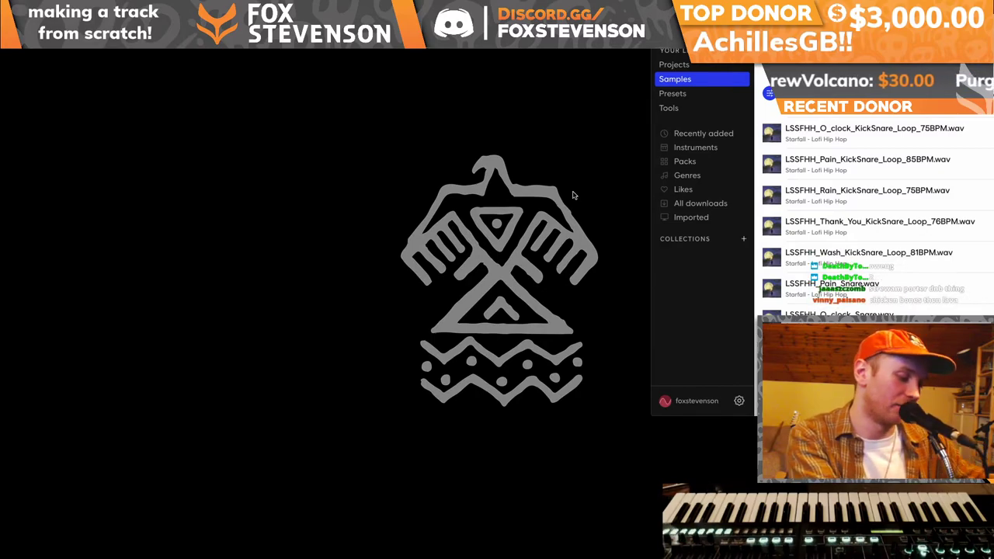
- Play oweug 2 from bar 5, and set a cycle range over about bars 17 to 33 with its locators swapped
key("super+Tab")
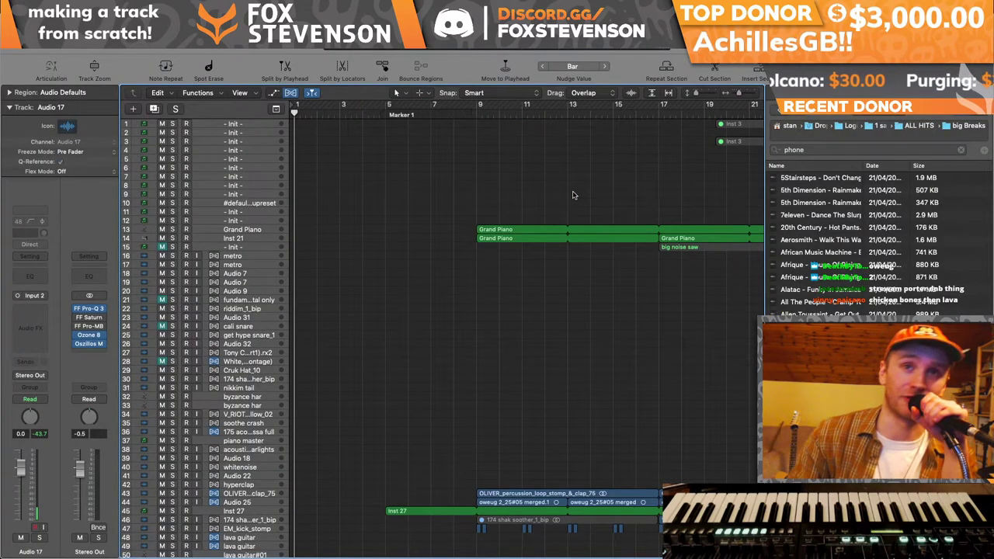
key("super+Left")
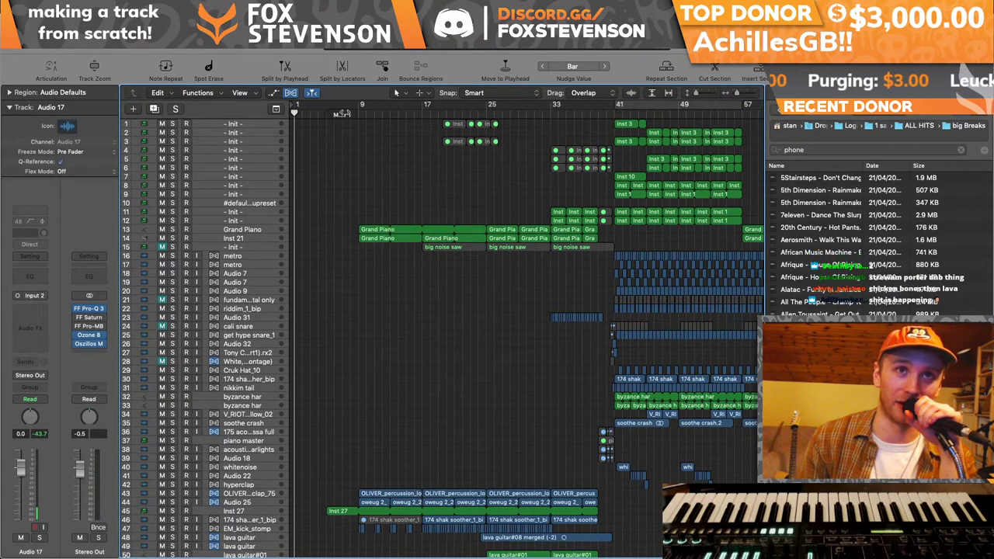
double_click(328, 114)
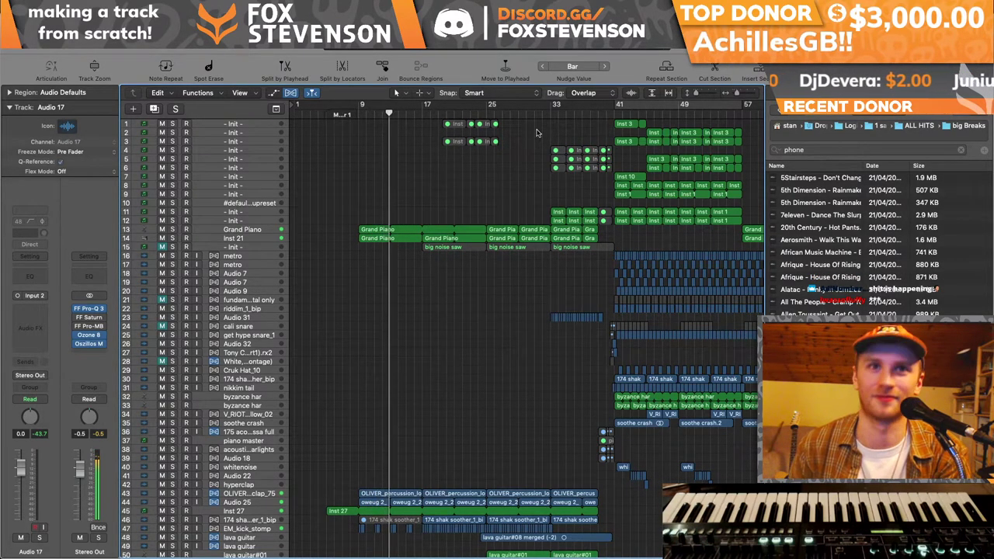
left_click_drag(546, 108, 426, 108)
right_click(440, 108)
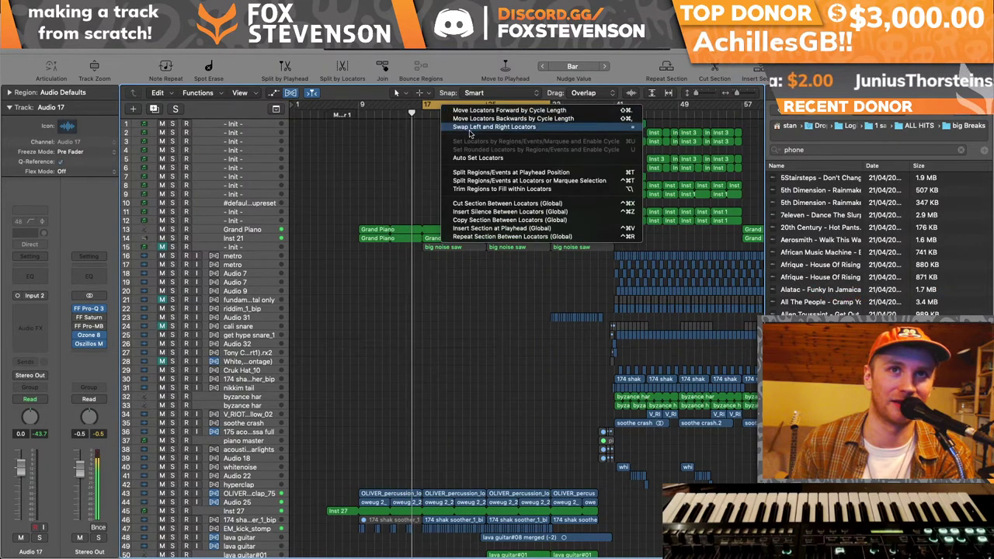
left_click(469, 127)
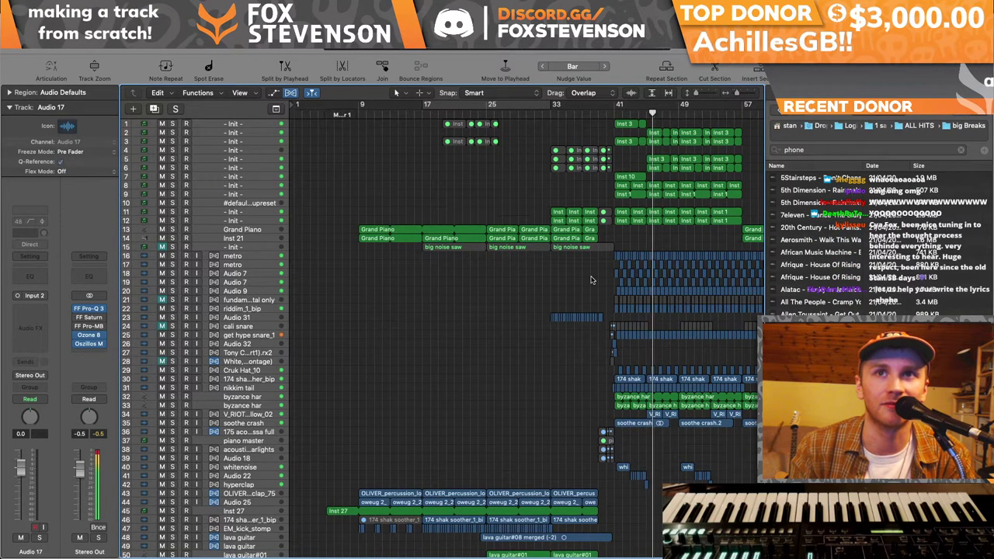
- Move the three Inst 3 regions starting at bar 45 from track 2 to track 1, and cycle about bars 41 to 56
left_click(656, 133)
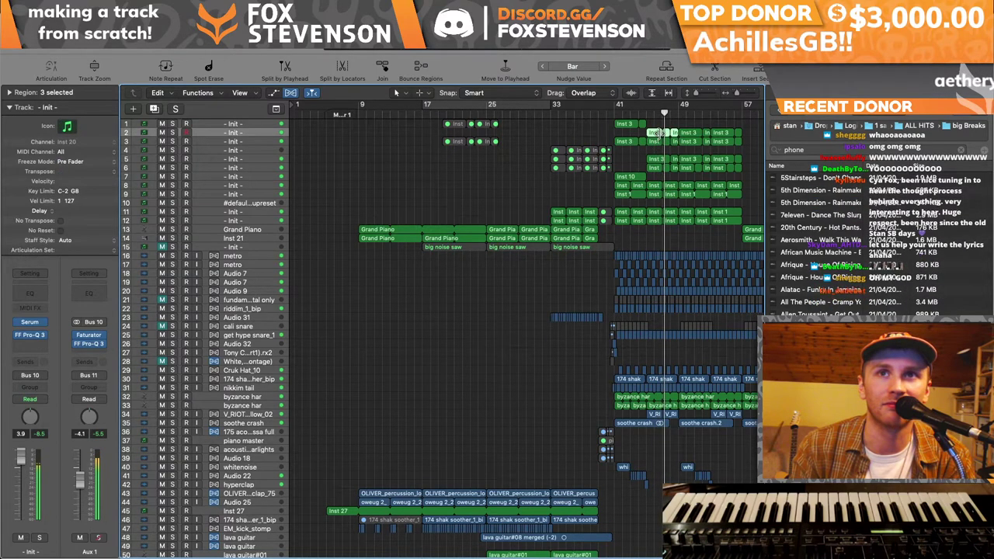
left_click_drag(657, 133, 653, 125)
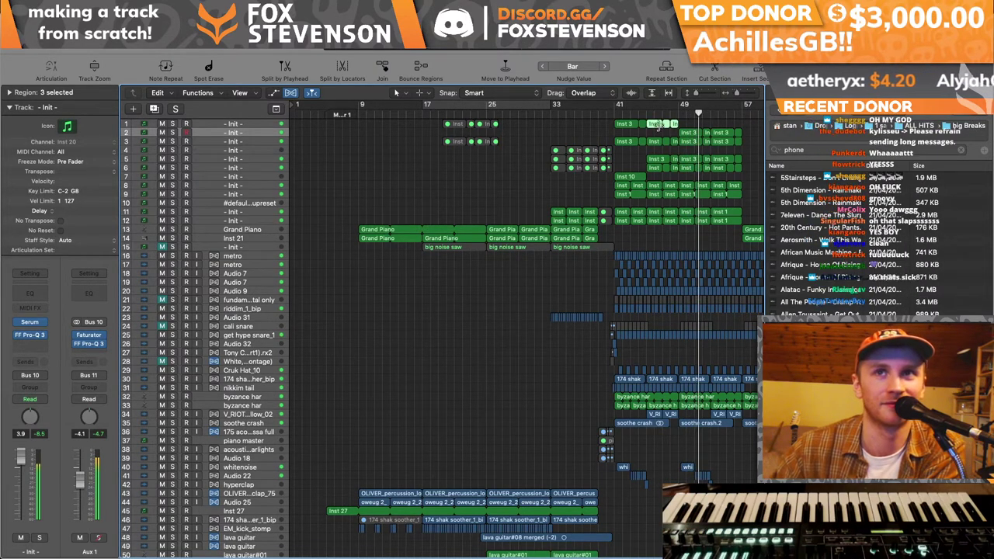
left_click_drag(619, 110, 738, 110)
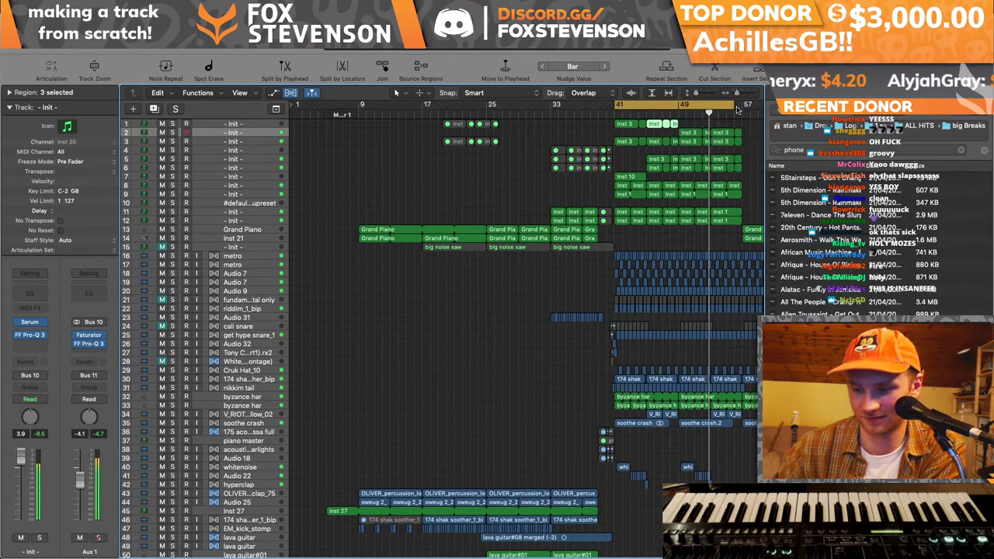
- Browse the Logic Dropbox folder for another project to open, and leave the file dialog without opening one
left_click(93, 40)
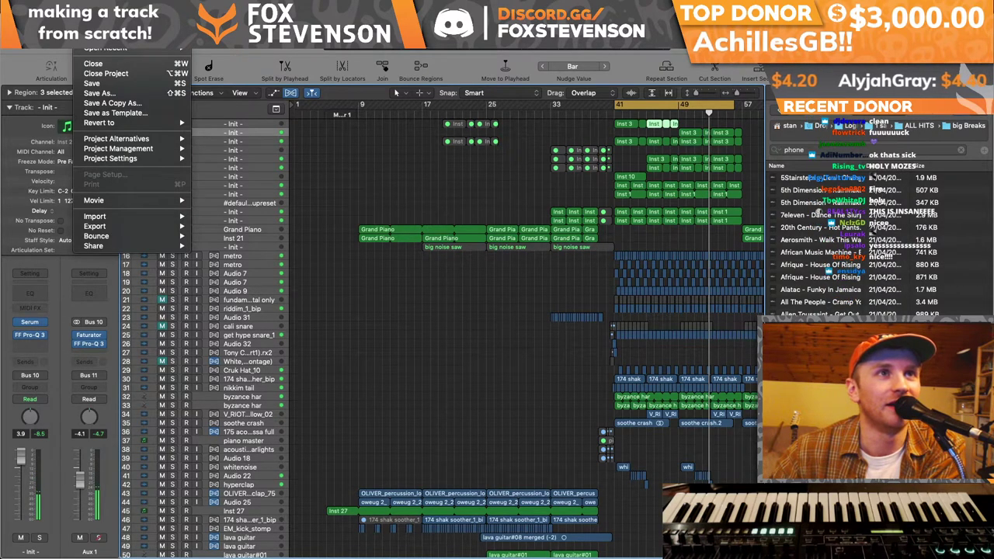
mouse_move(99, 48)
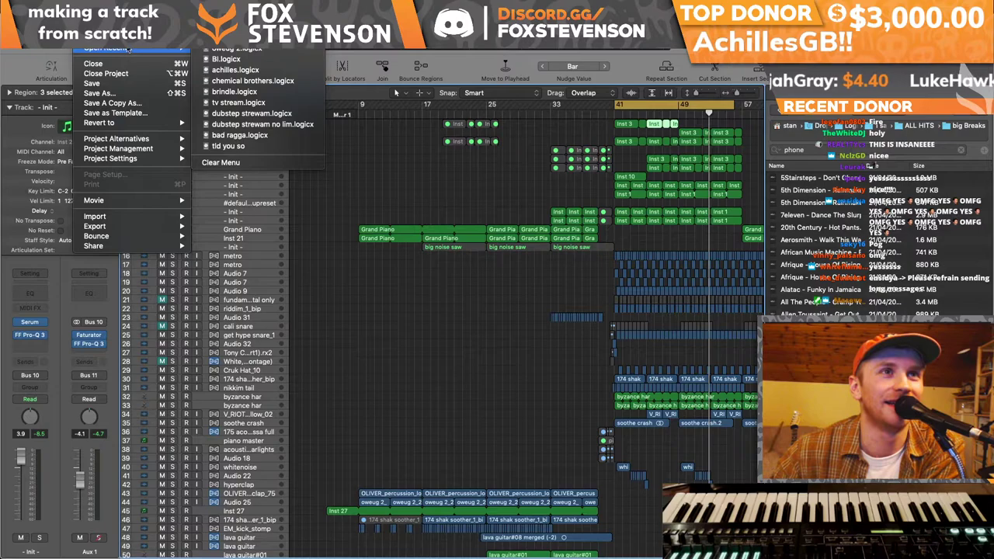
left_click(109, 38)
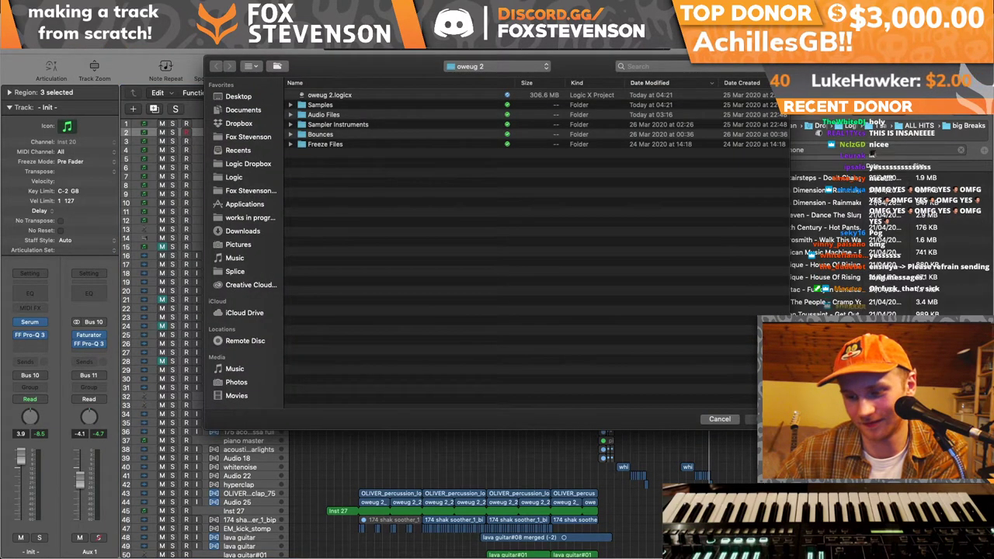
left_click(455, 66)
left_click(474, 79)
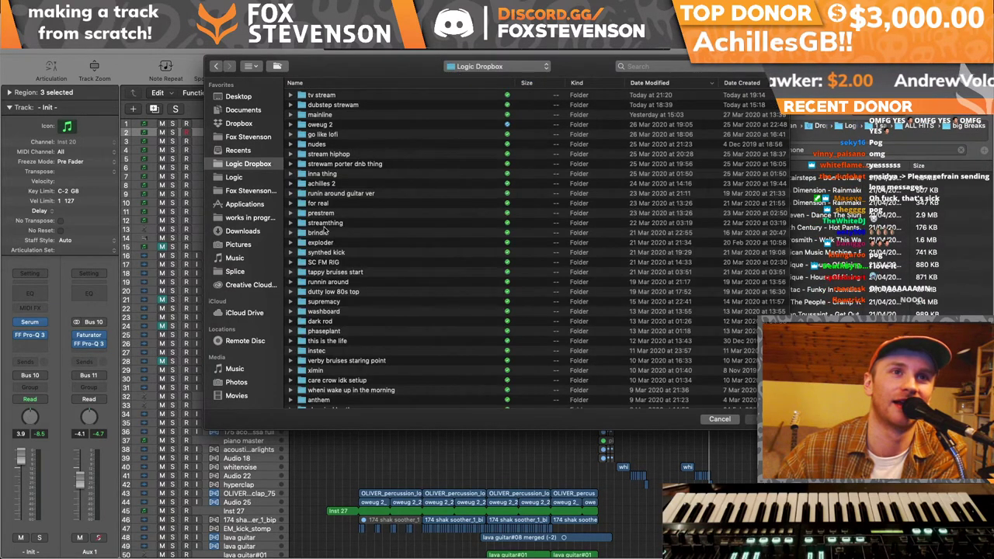
scroll(360, 273, "down", 2)
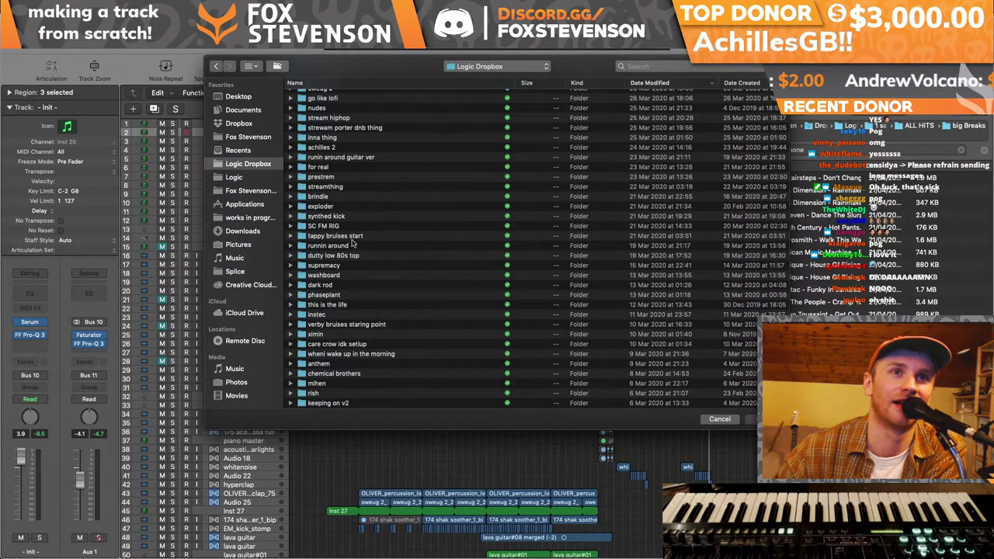
scroll(353, 242, "up", 2)
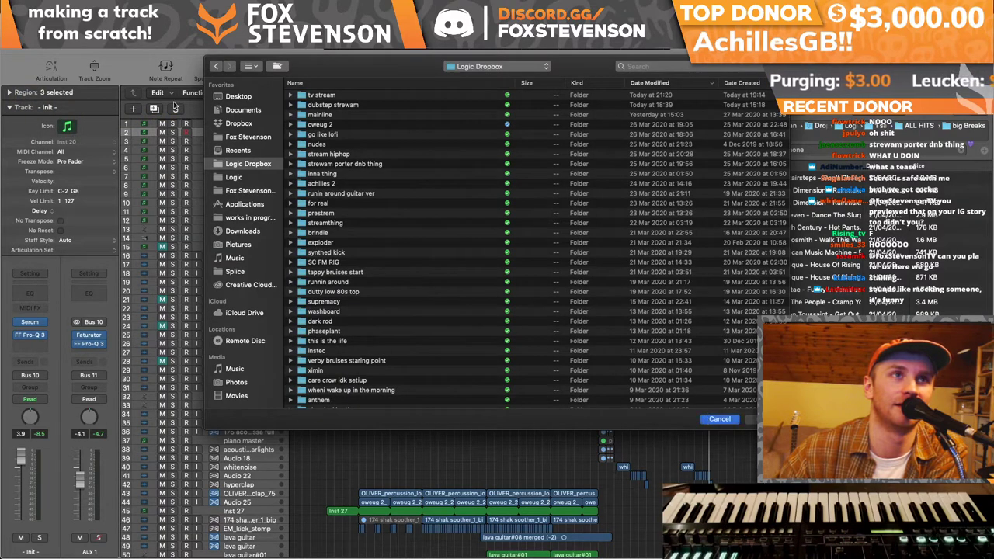
key("Escape")
- Close the oweug 2 project and save its changes
left_click(87, 8)
left_click(106, 73)
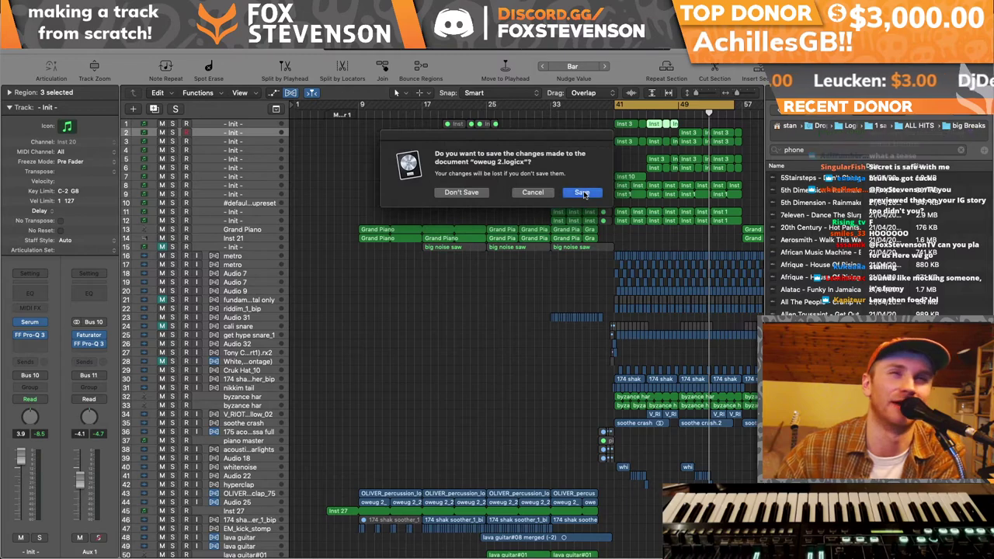
left_click(581, 192)
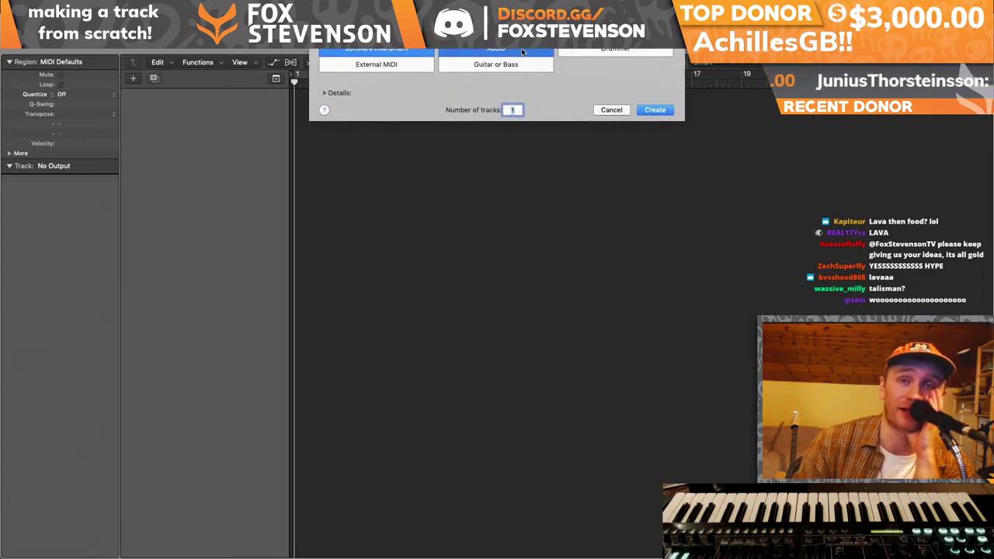
- Create one audio track in the empty project, import Lava prefinal at bar 1 and play it, skipping to about bar 41
left_click(655, 109)
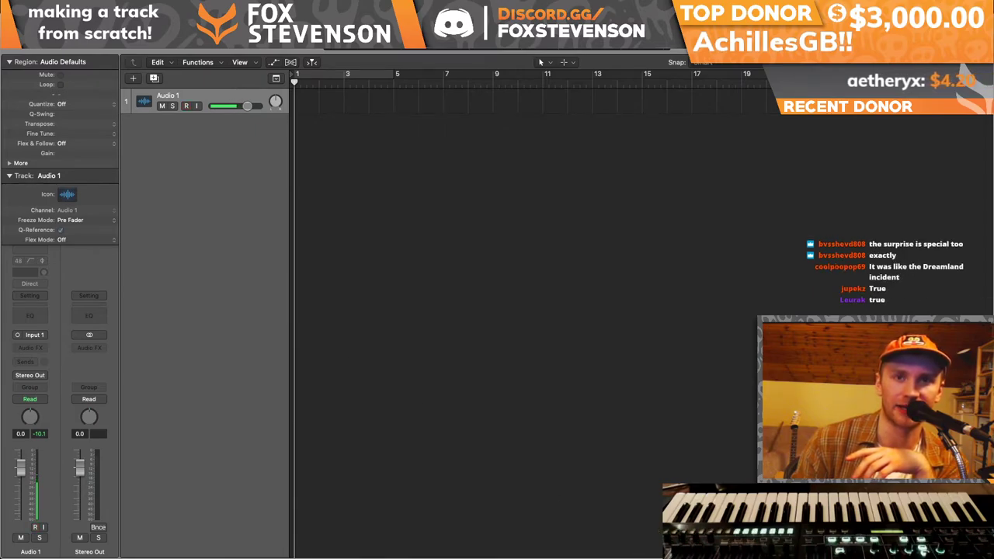
left_click_drag(528, 437, 328, 284)
key("z")
key("space")
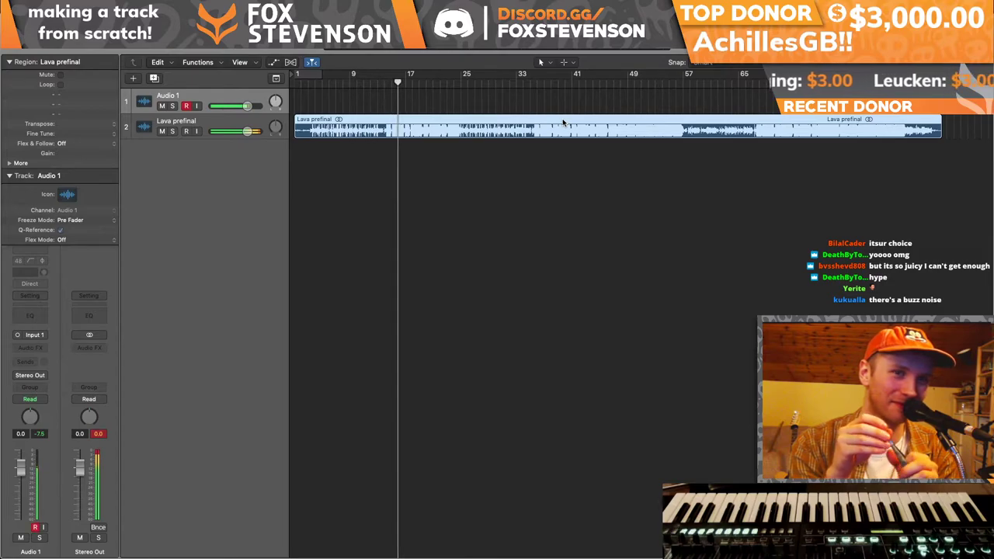
left_click(575, 83)
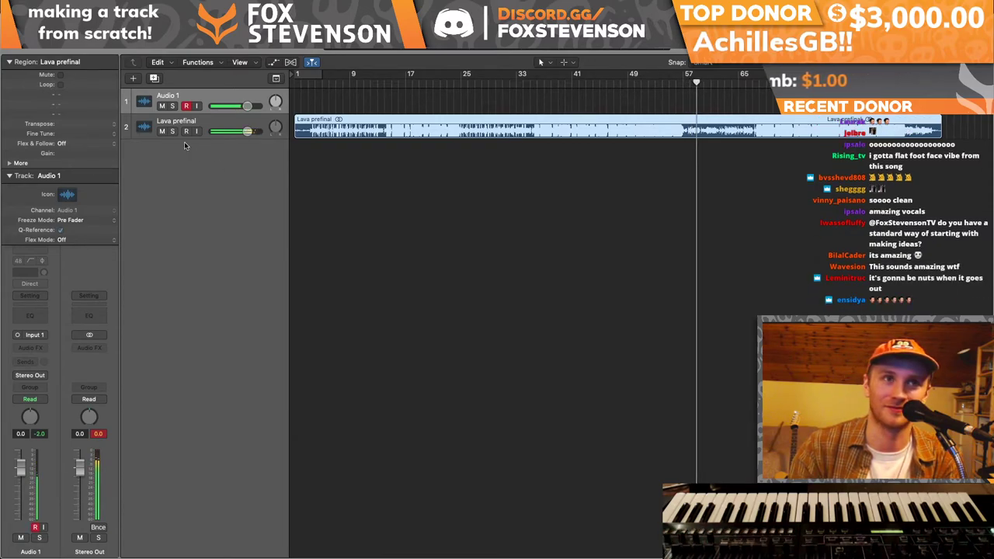
- Mute the Lava prefinal track and delete its region, and close the untitled project without saving it
left_click(143, 126)
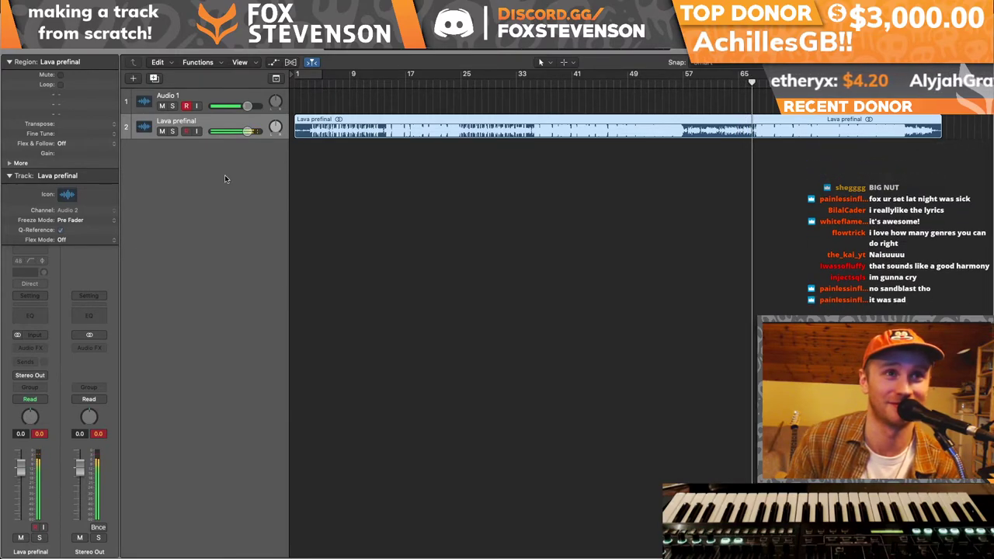
left_click(162, 130)
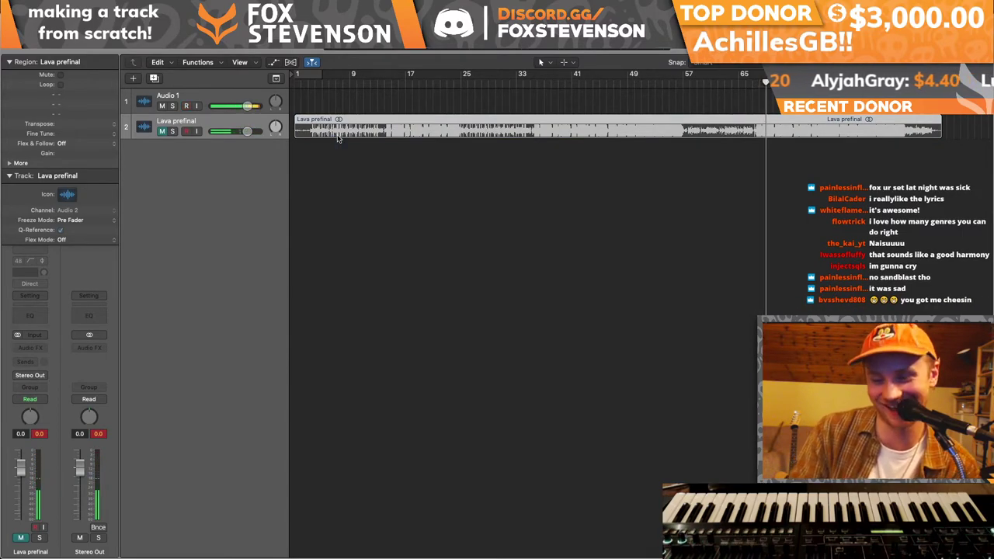
key("Delete")
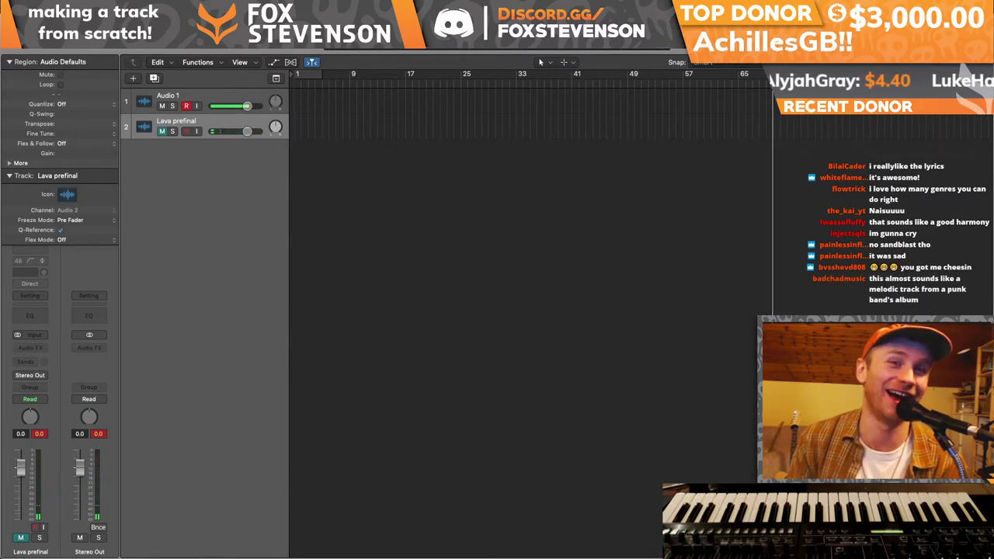
key("super+w")
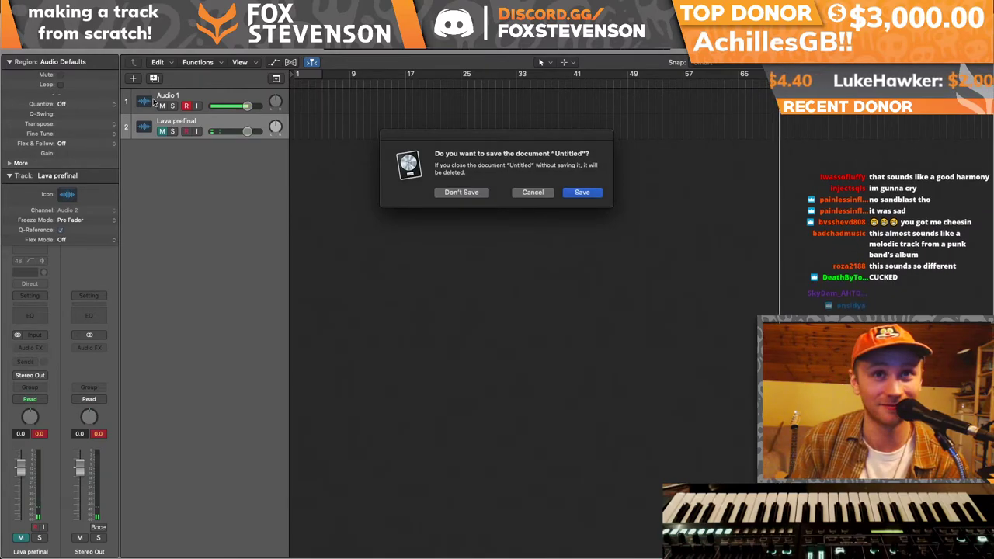
left_click(461, 193)
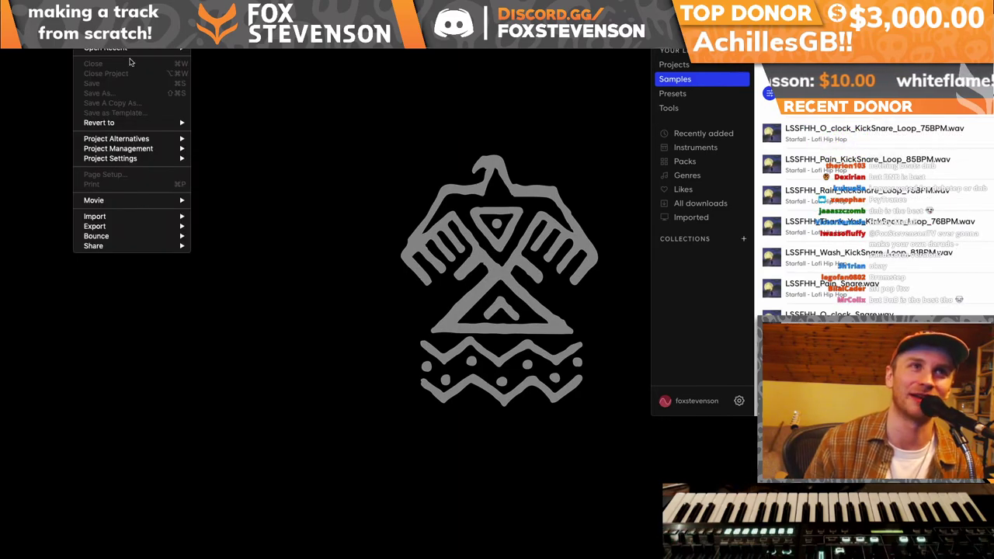
- Open the strewam porter dnb thing project from its folder in Logic Dropbox
mouse_move(129, 54)
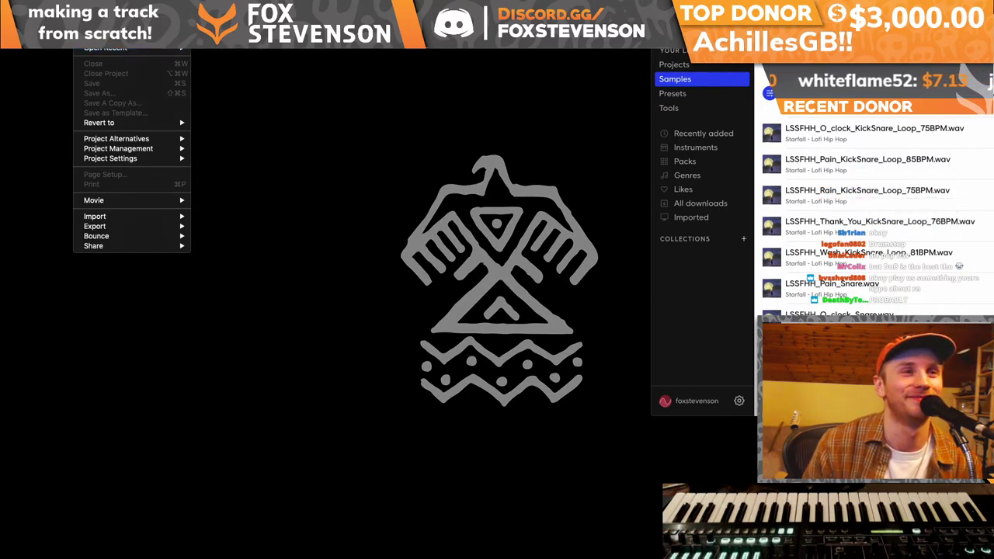
left_click(117, 37)
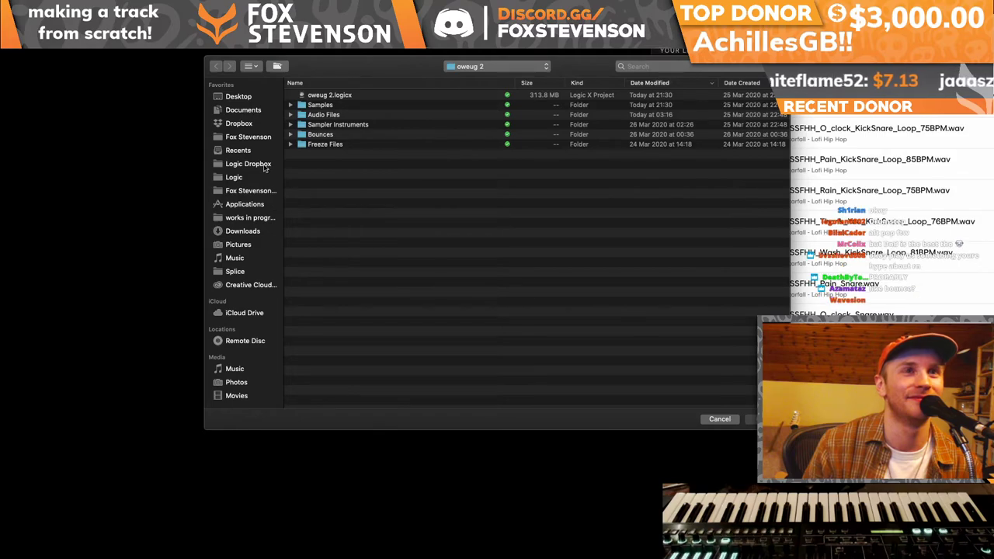
left_click(265, 166)
double_click(362, 164)
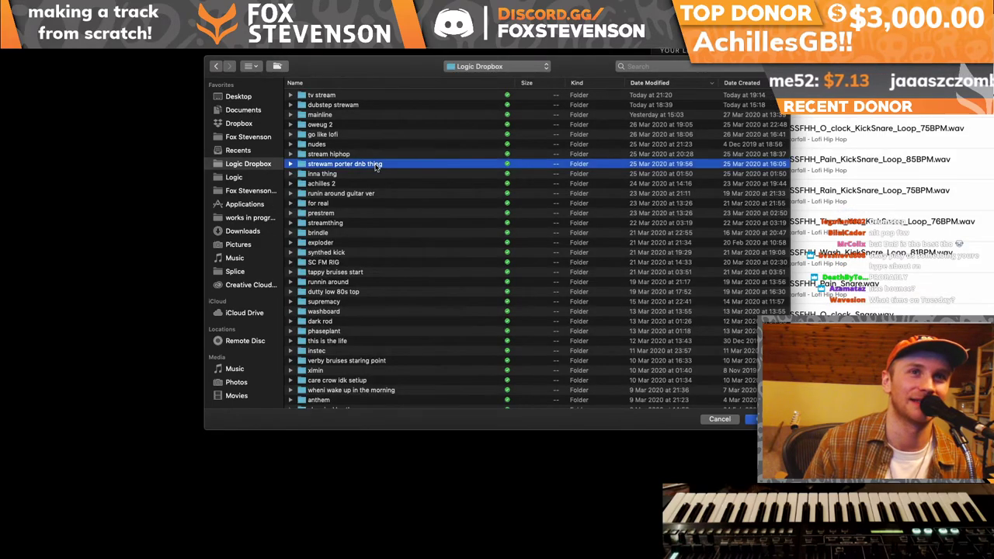
double_click(365, 96)
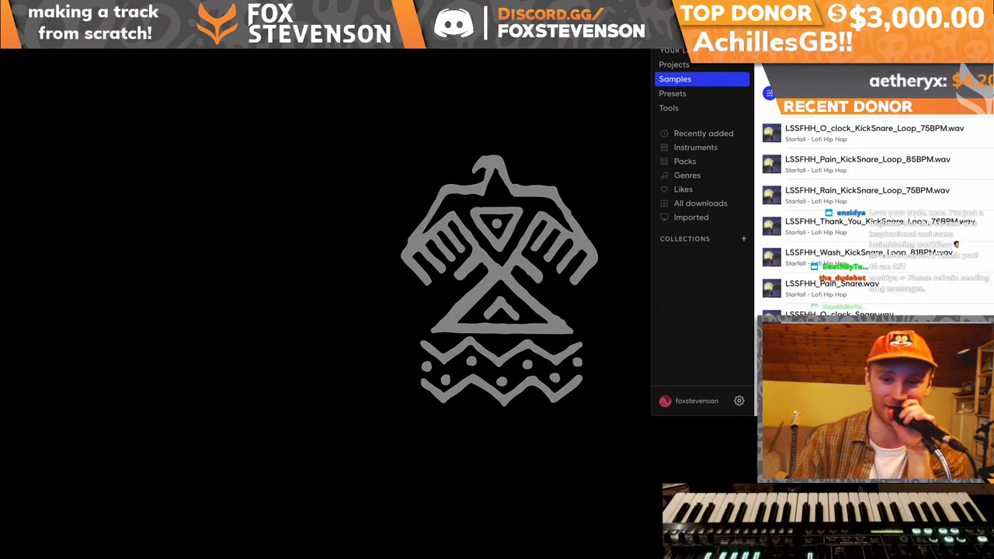
key("super+Tab")
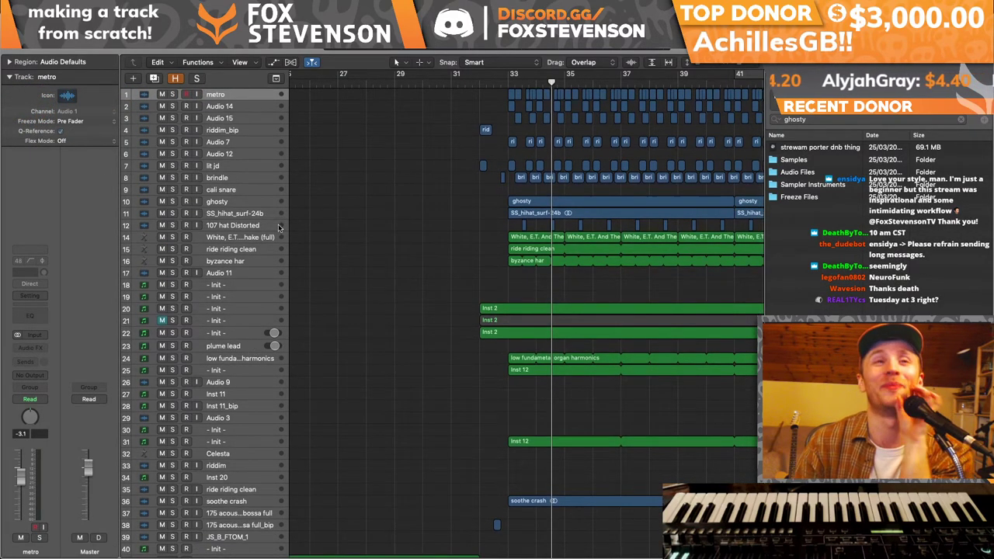
- Open the EXS24 sampler on track 14, White, E.T., and bring up its instrument editor
left_click(216, 241)
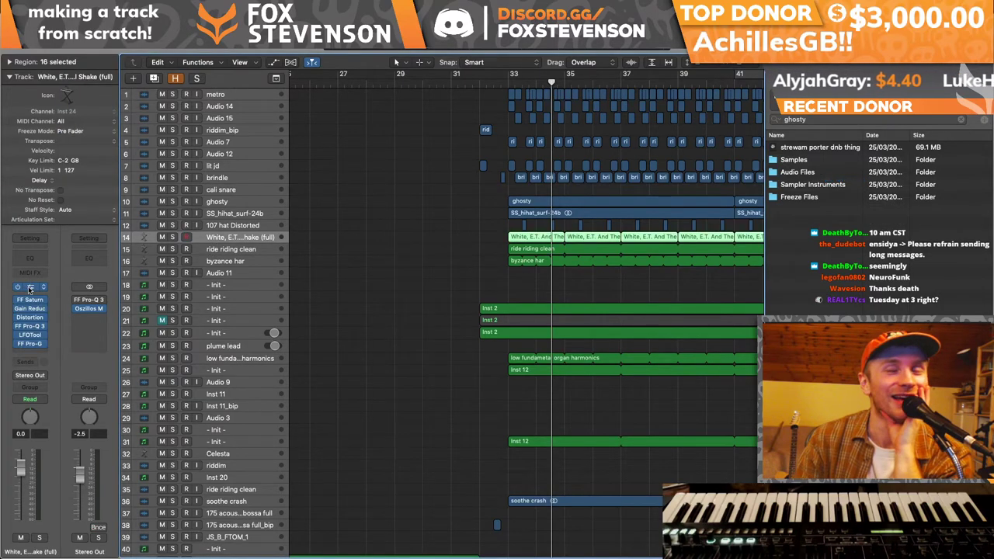
left_click(29, 289)
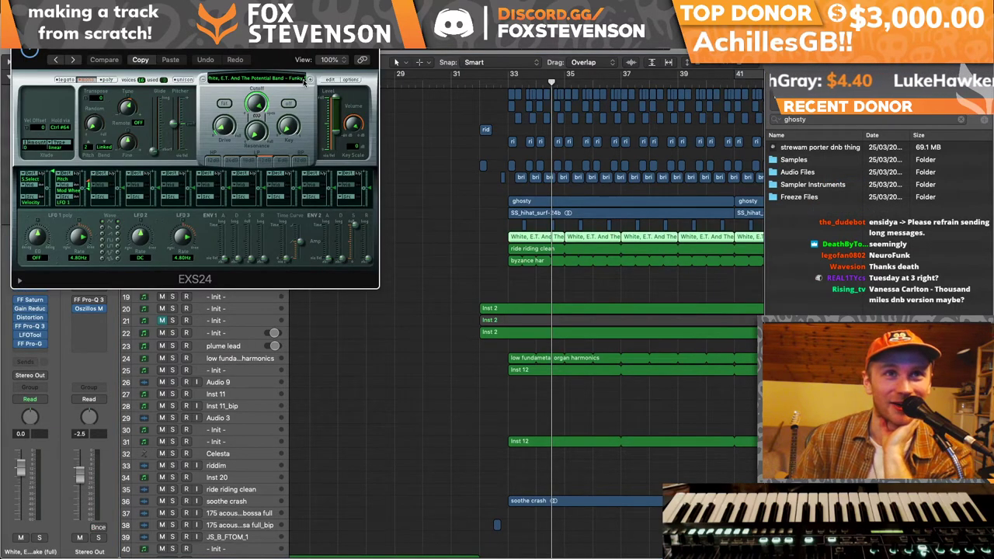
left_click(304, 80)
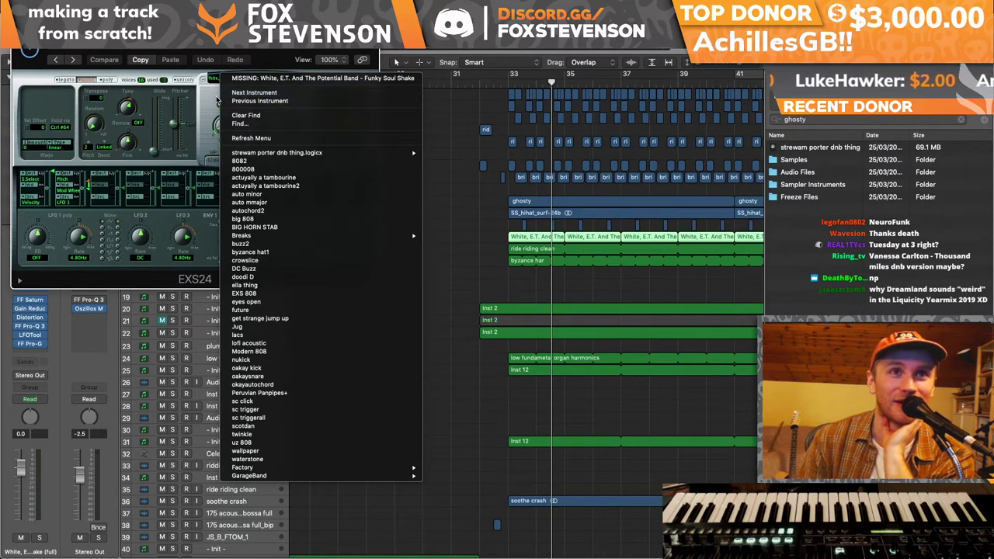
left_click(203, 81)
left_click(199, 83)
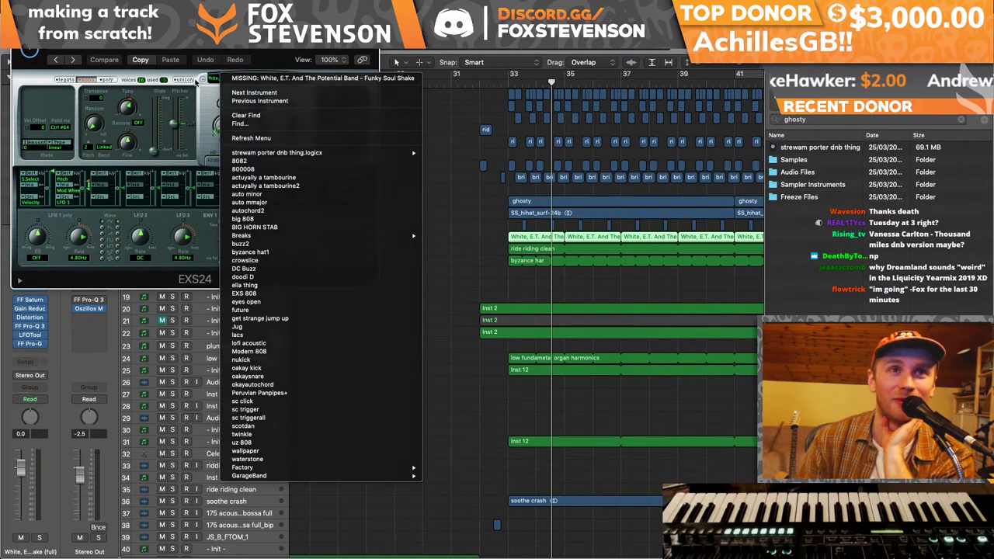
left_click(198, 80)
left_click(332, 80)
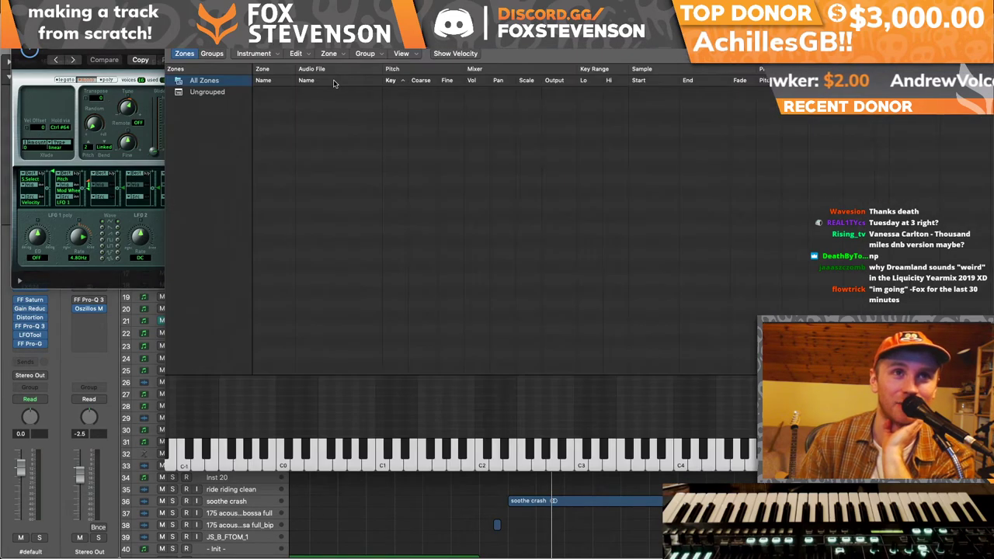
- Load White, E.T. And The Potential Band - Funky Soul Shake (full).exs into the sampler, and close the editor and plug-in windows
left_click(262, 53)
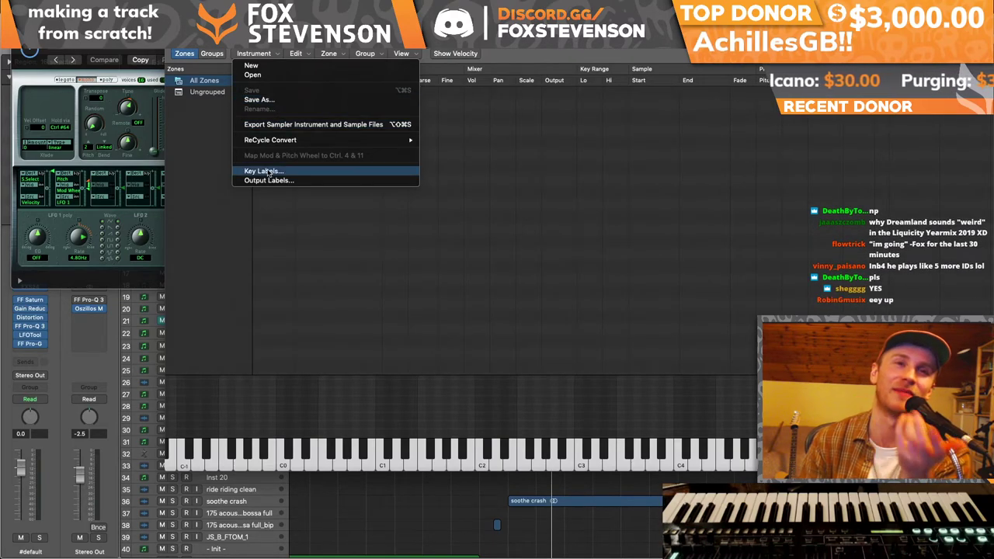
left_click(273, 76)
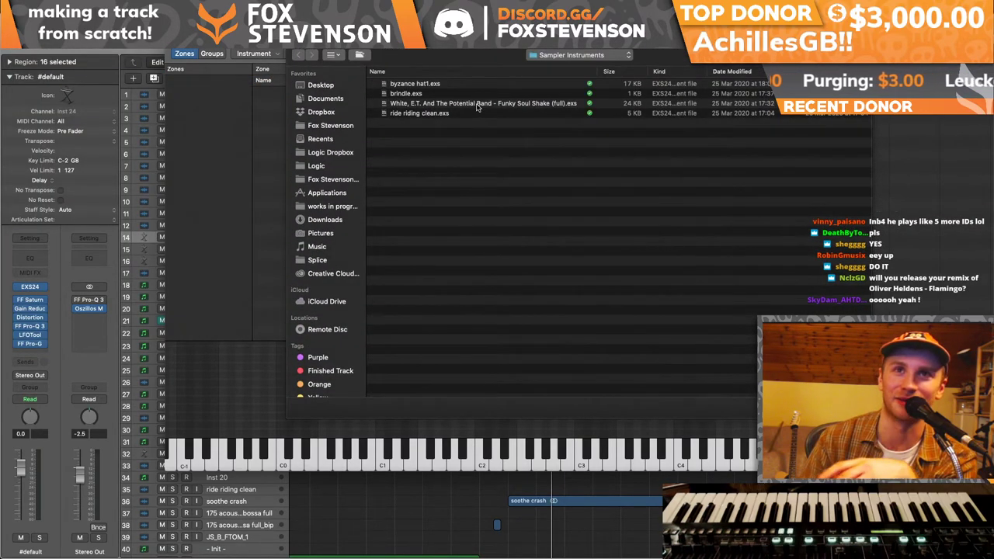
left_click(478, 106)
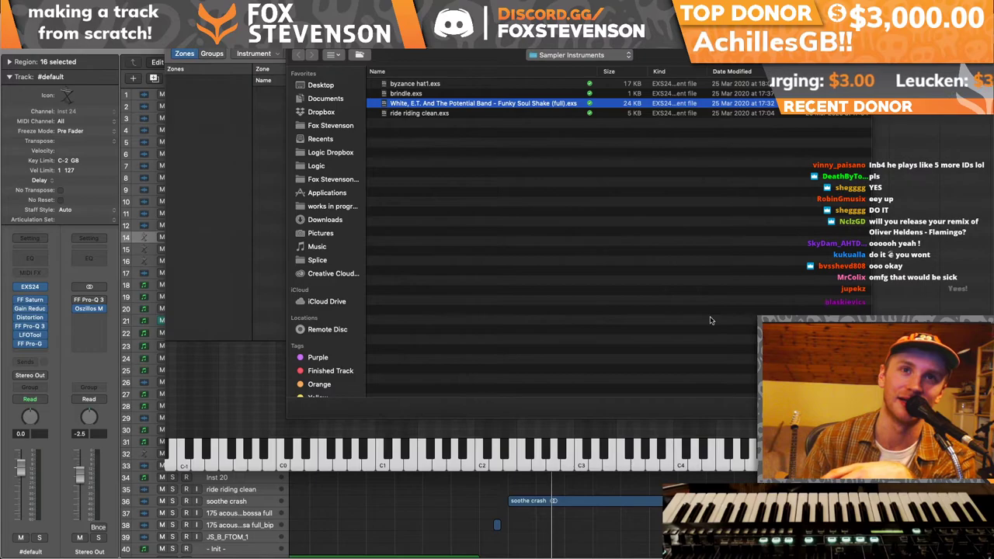
key("Return")
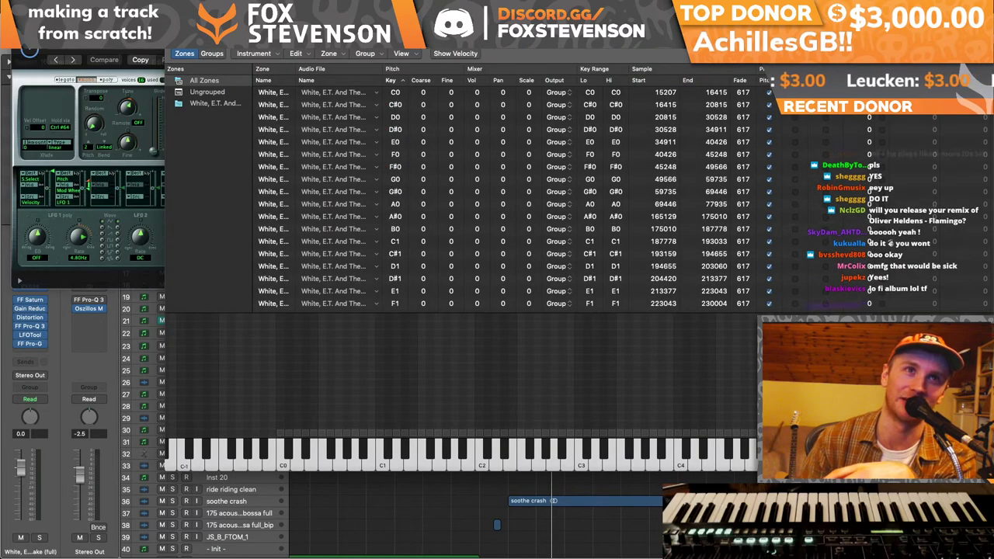
key("super+w")
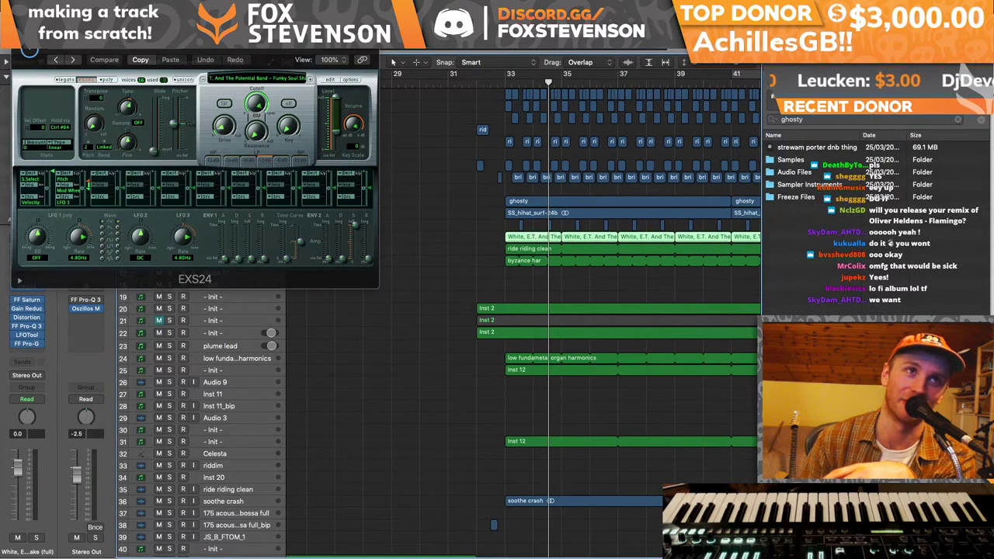
key("super+w")
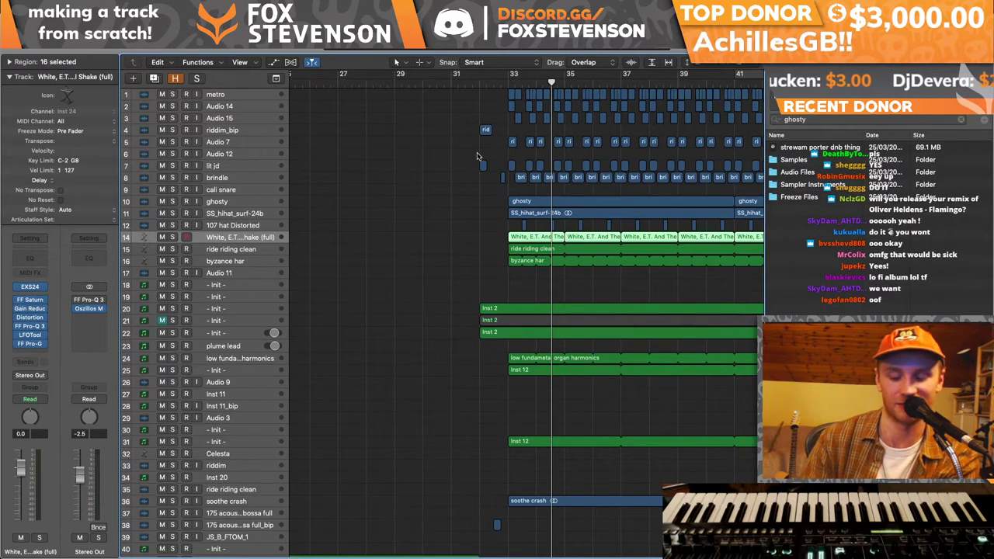
- Set a cycle range over about bars 33 to 41, solo the White, E.T. track 14 and start playback
key("Return")
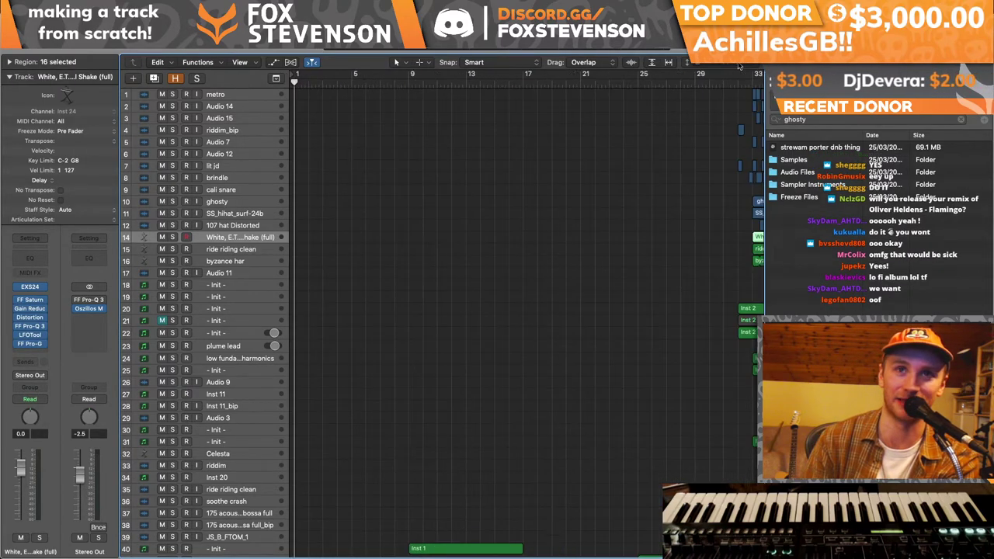
key("z")
left_click_drag(463, 79, 509, 78)
left_click(176, 239)
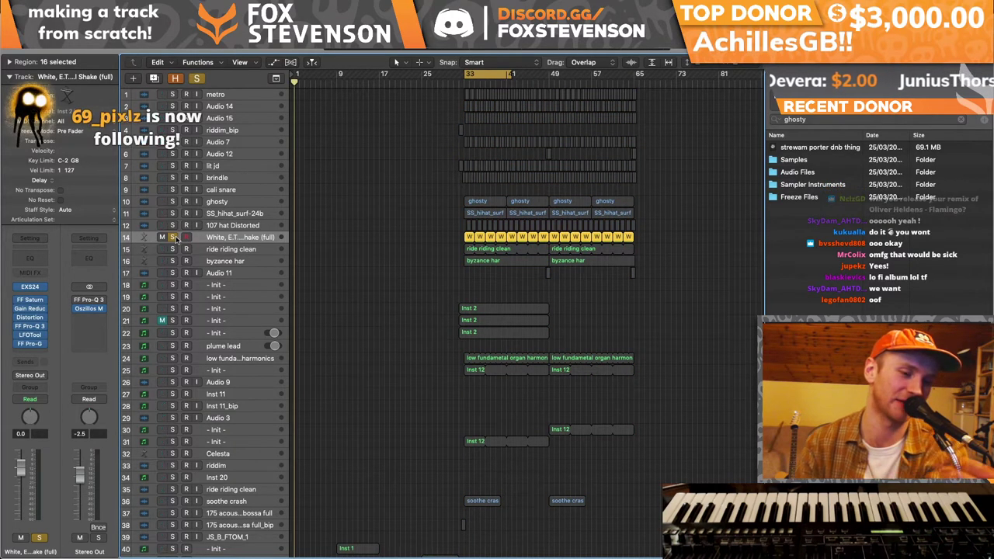
key("c")
key("space")
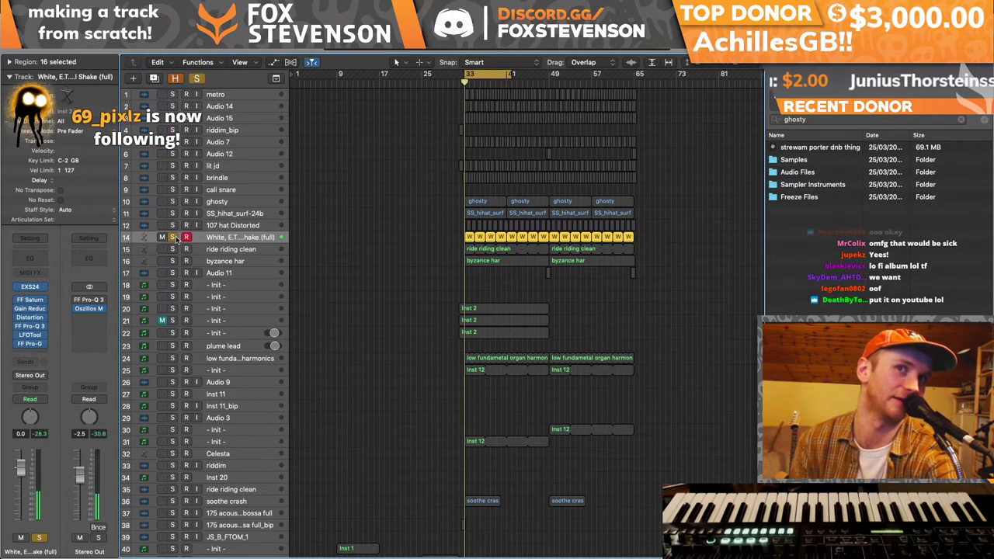
- Unsolo the White, E.T. track and play the full arrangement from about bar 9
key("x")
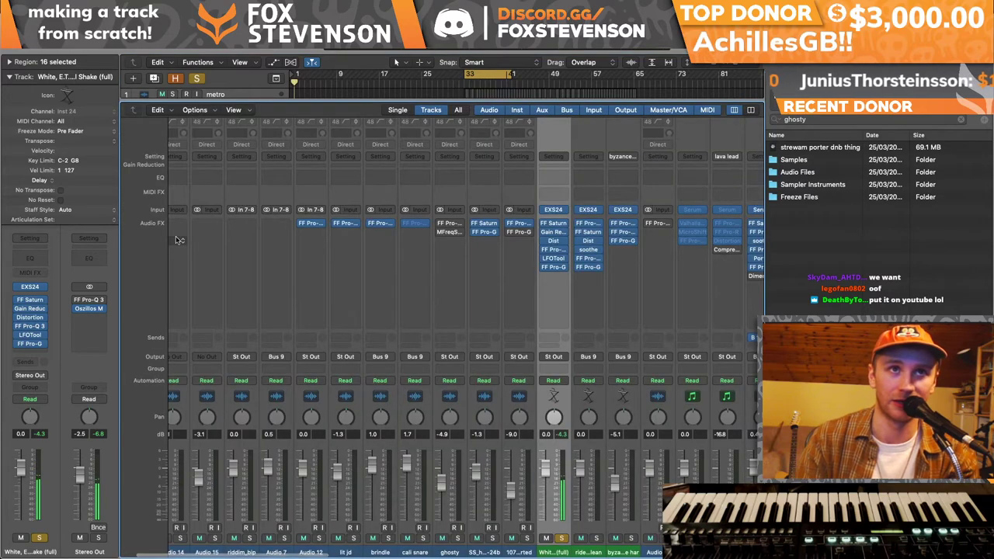
key("x")
key("Return")
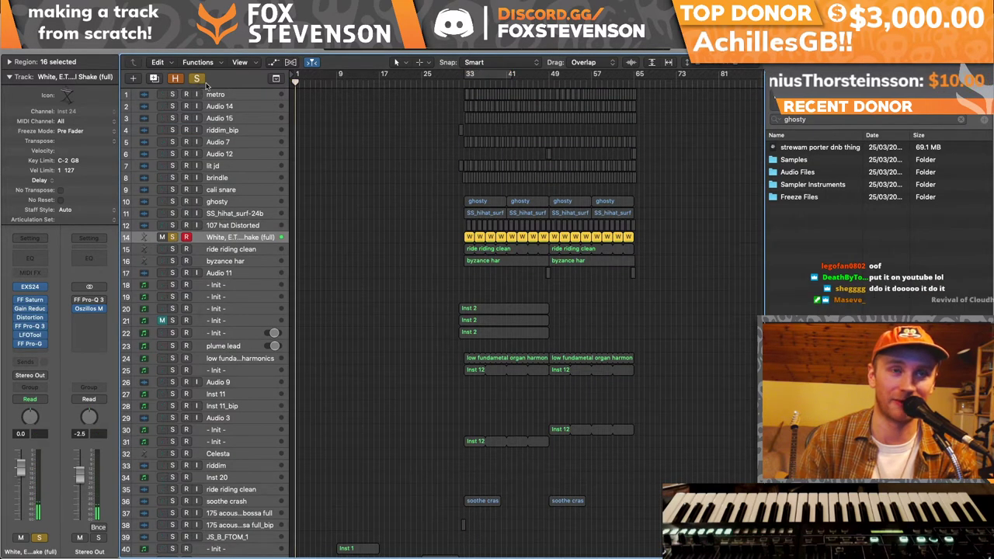
key("s")
scroll(242, 233, "down", 10)
double_click(338, 80)
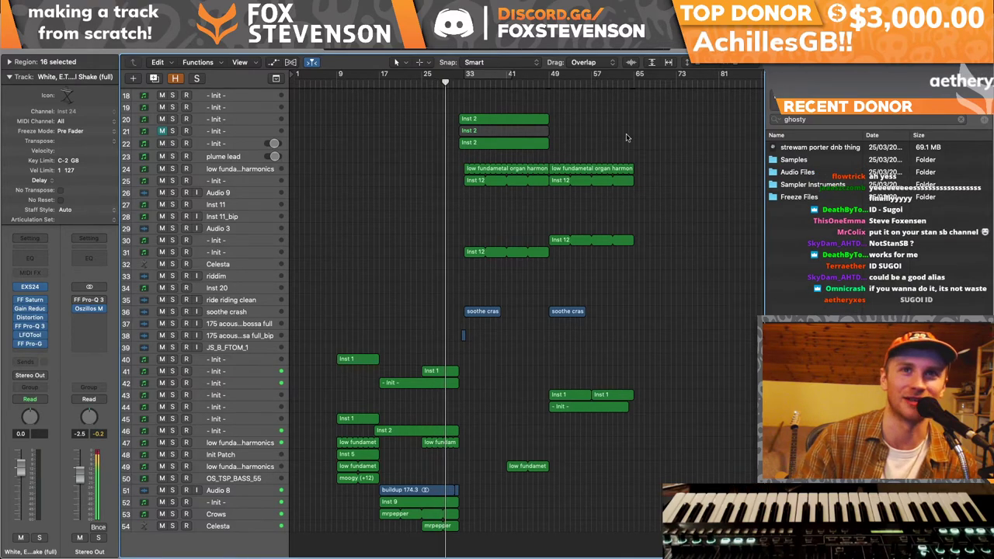
- Lower the Stereo Out level to -4.1 dB while the song plays
key("z")
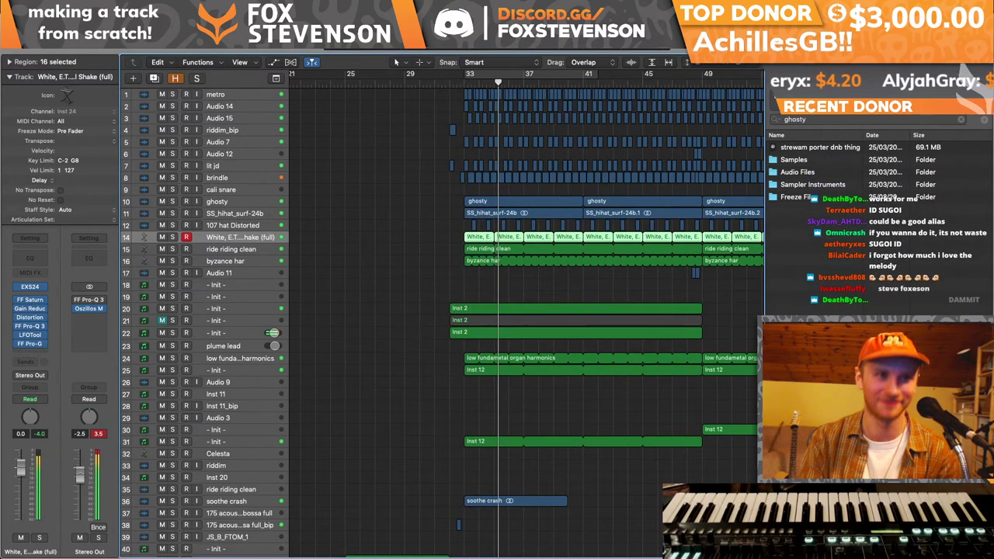
left_click_drag(79, 474, 80, 483)
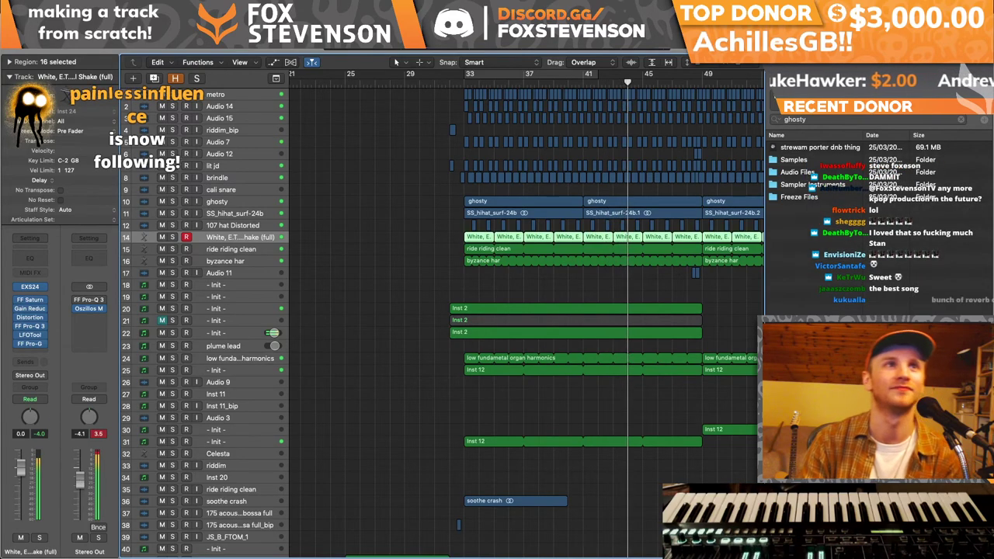
- Open the prto.logicx project from the prto folder in Logic Dropbox
left_click(87, 6)
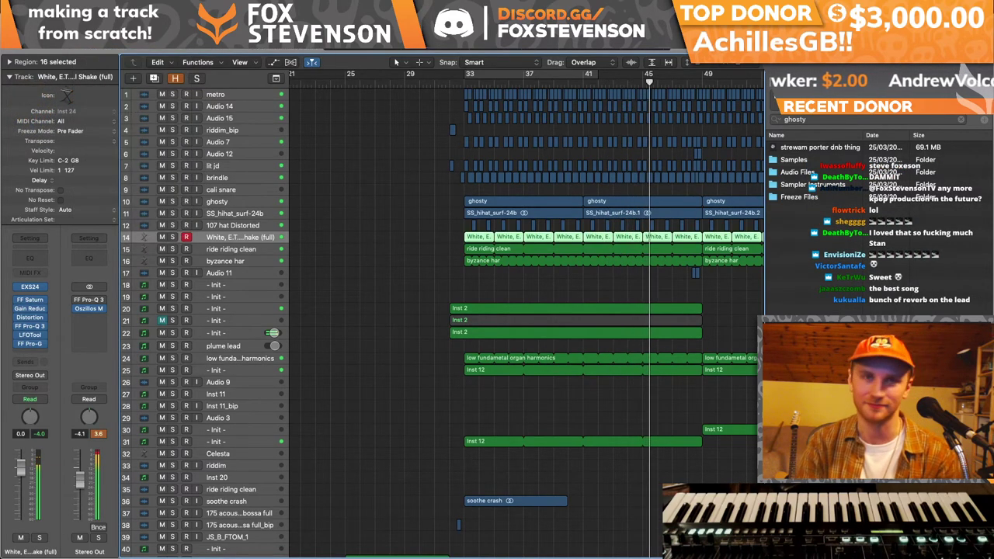
left_click(261, 165)
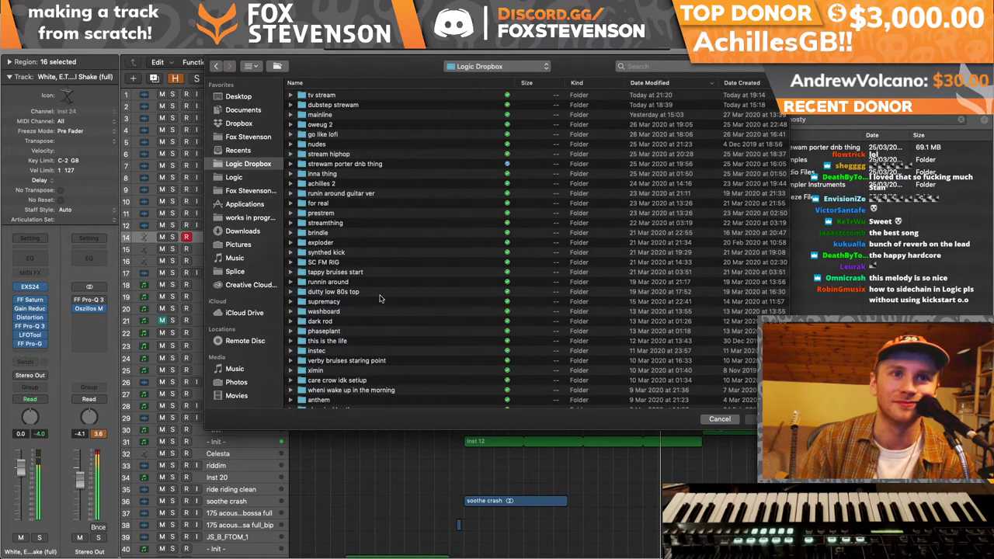
scroll(379, 298, "down", 5)
scroll(379, 298, "down", 5)
scroll(379, 298, "down", 4)
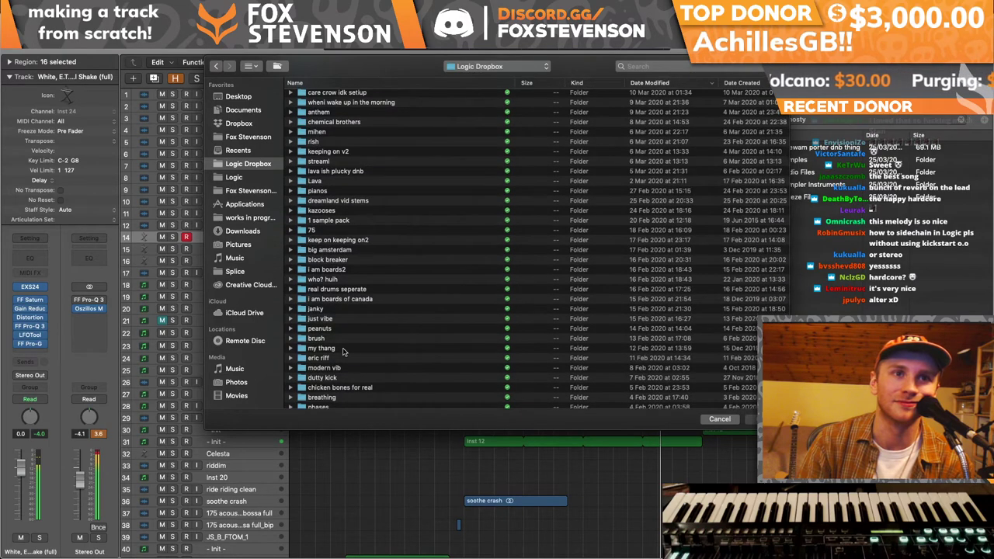
scroll(344, 350, "down", 3)
left_click(342, 347)
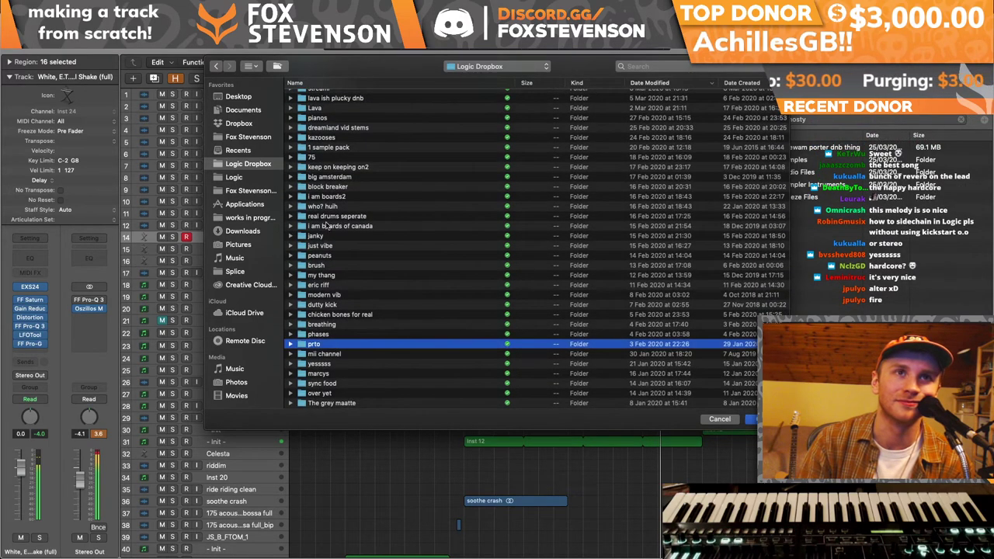
key("Return")
left_click(329, 97)
key("Return")
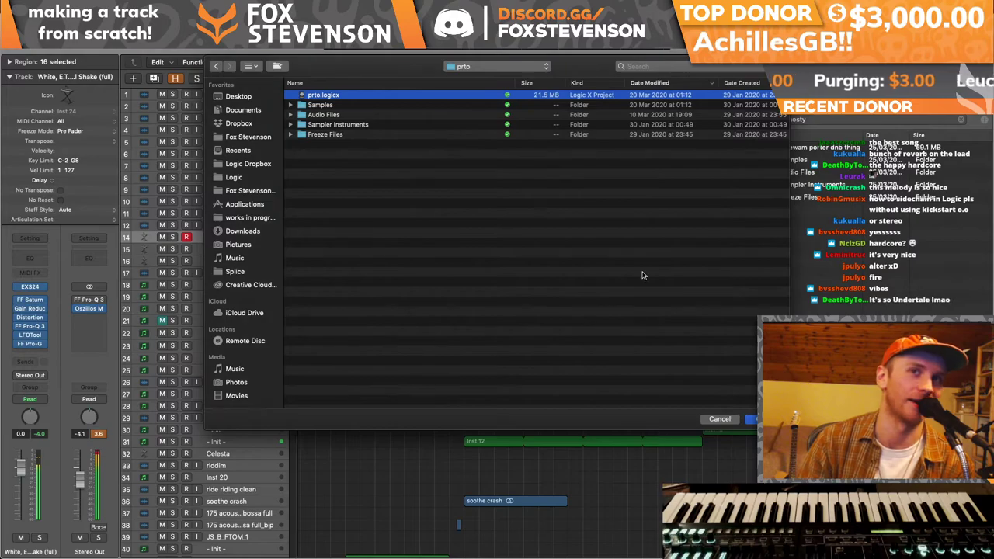
left_click(584, 194)
left_click(586, 198)
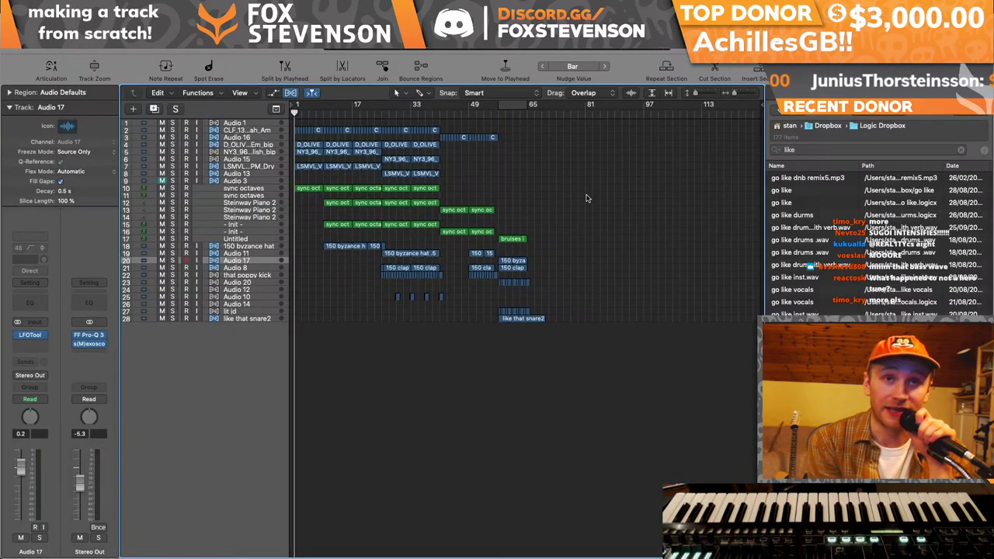
- Play the song from the beginning with the Stereo Out level raised to -0.8 dB, and stop playback after listening
key("n")
key("space")
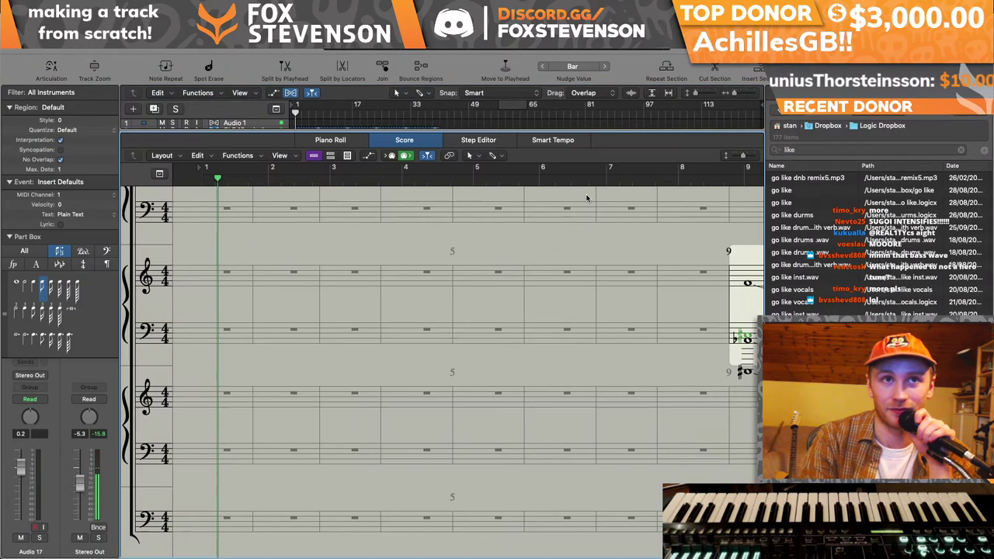
key("n")
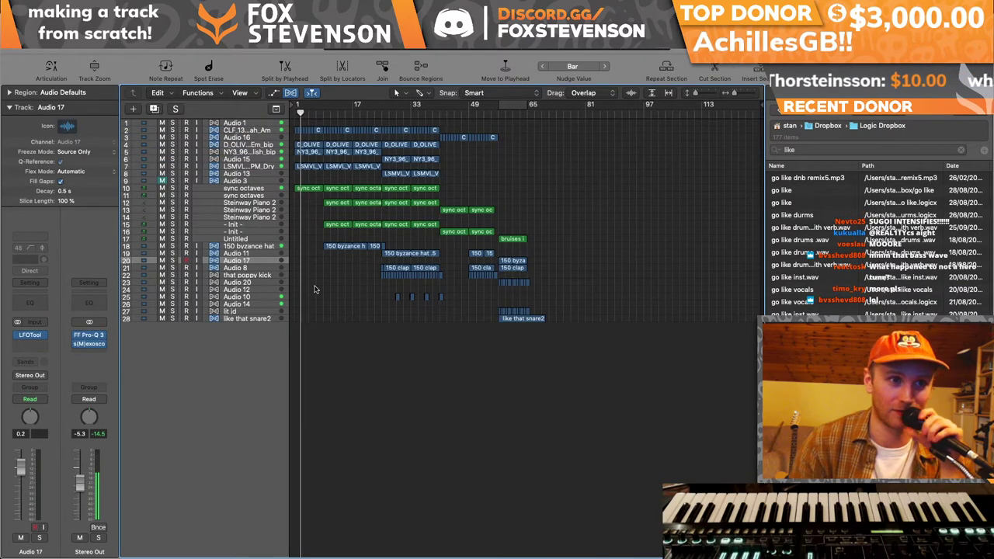
left_click_drag(79, 469, 79, 464)
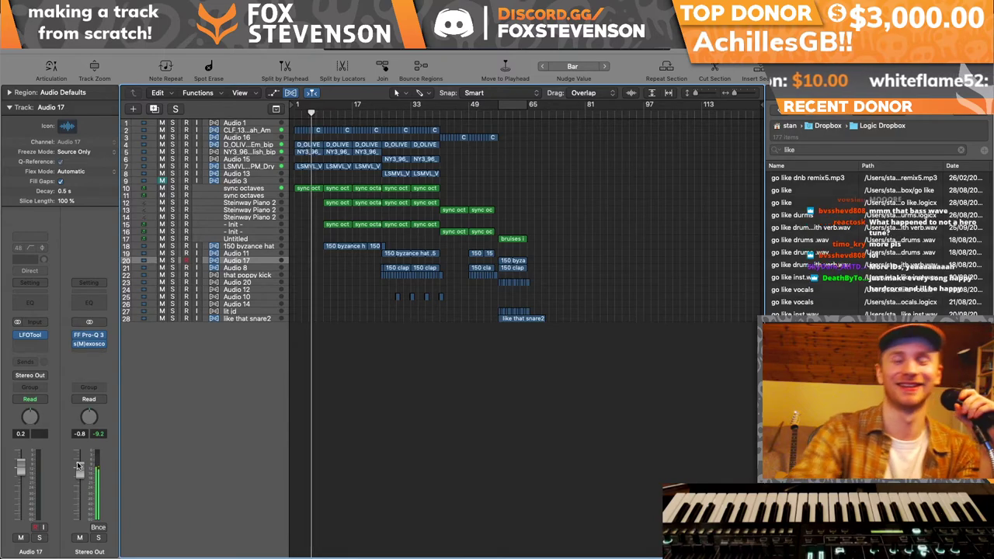
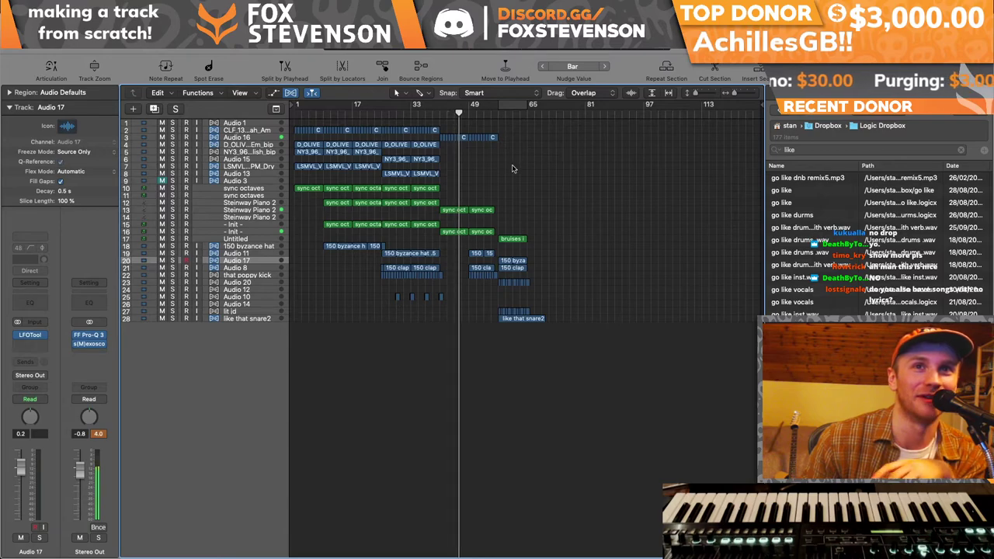
left_click_drag(614, 215, 561, 294)
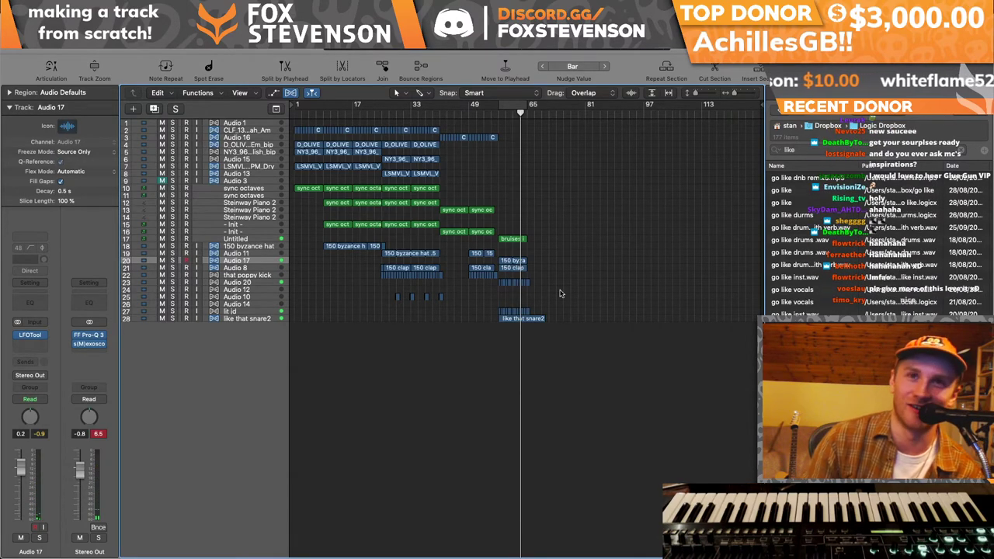
key("space")
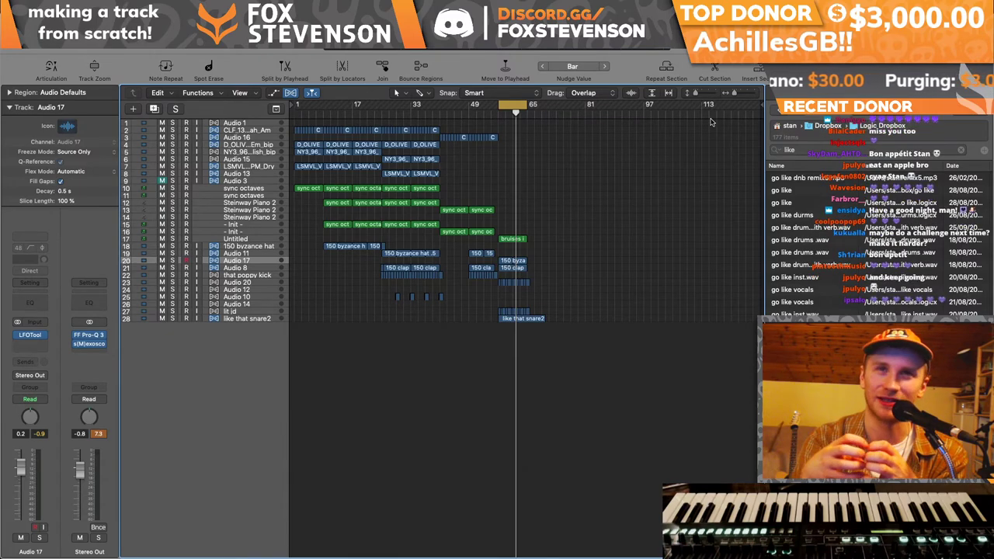
- Look through the project folders in Logic Dropbox, including lava ish plucky dnb, for another song to play
left_click(87, 10)
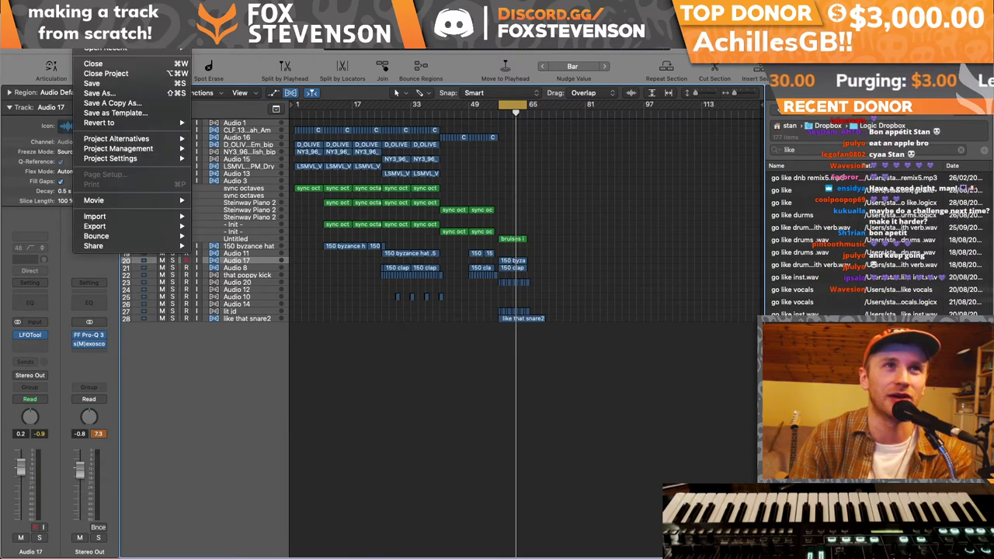
mouse_move(164, 52)
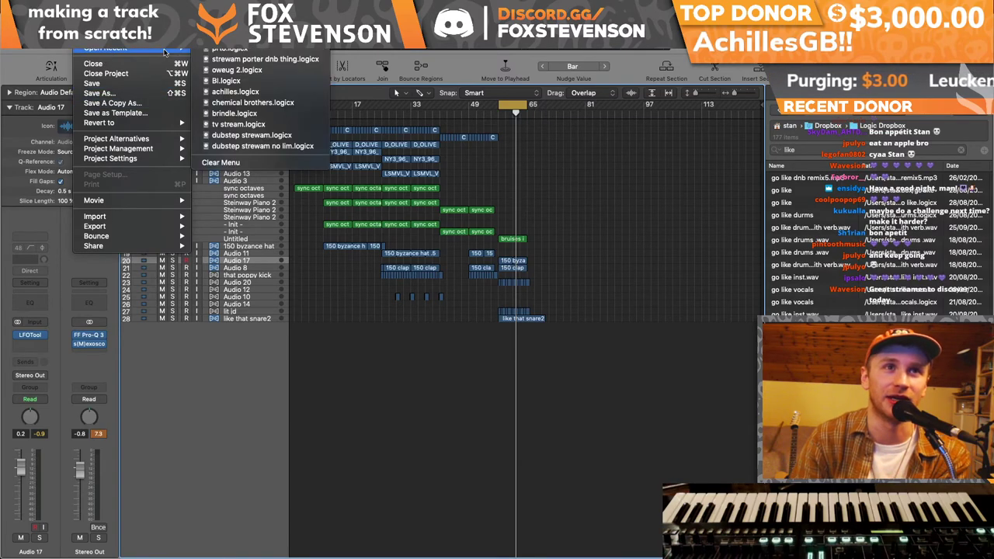
left_click(101, 38)
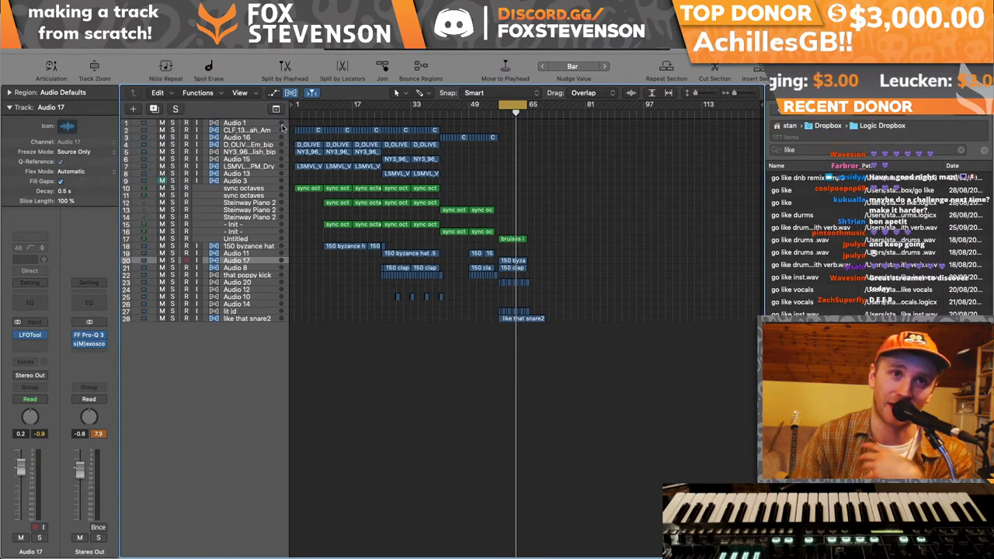
left_click(248, 164)
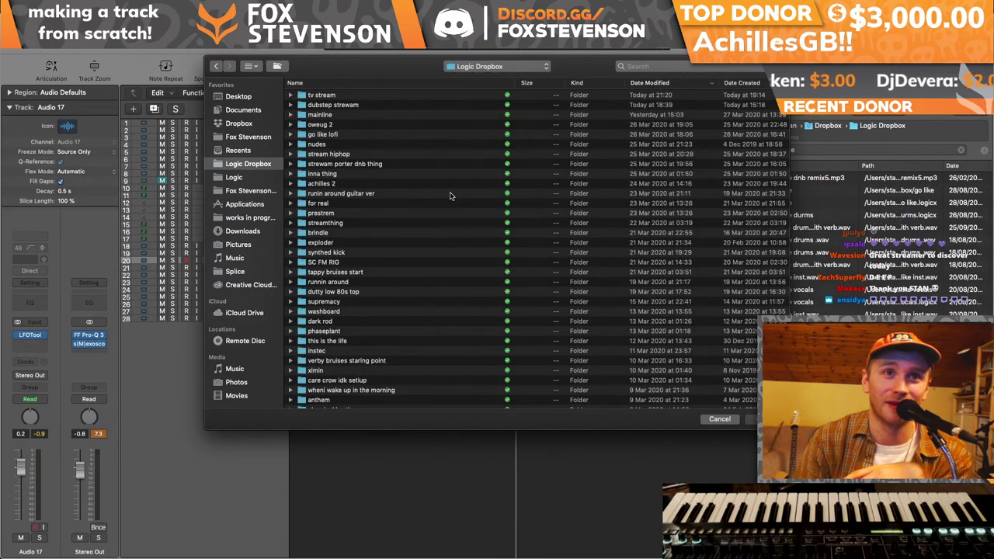
scroll(450, 196, "down", 10)
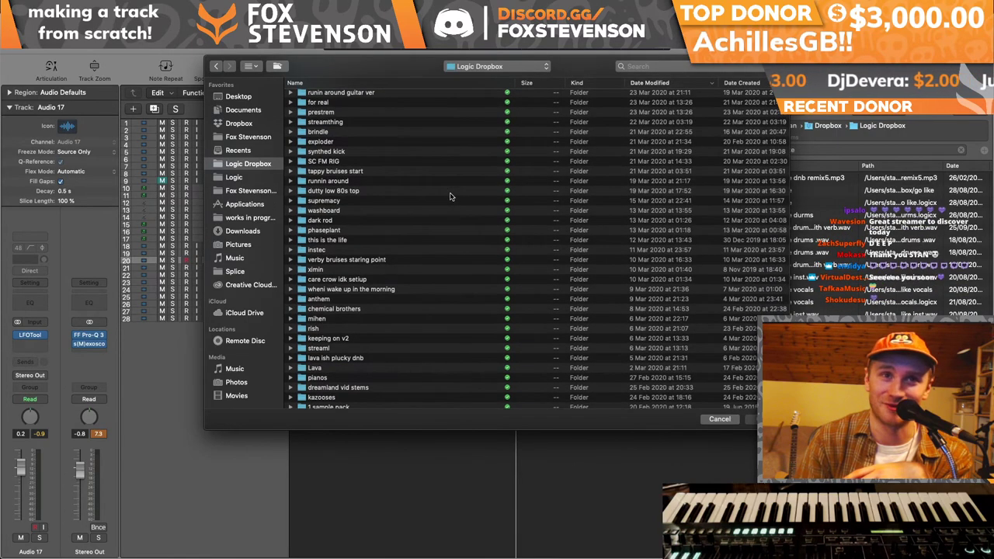
scroll(451, 198, "down", 8)
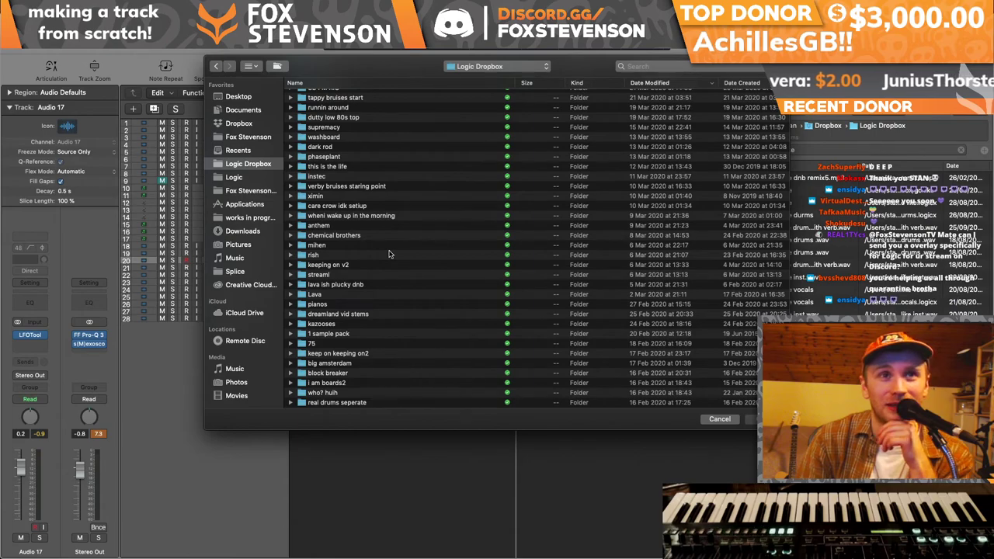
scroll(389, 254, "down", 3)
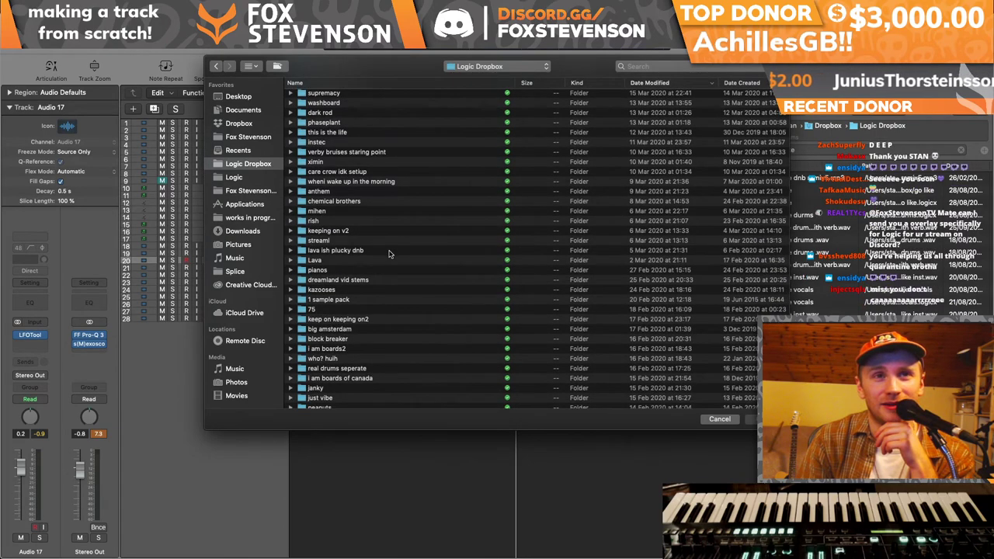
left_click(389, 251)
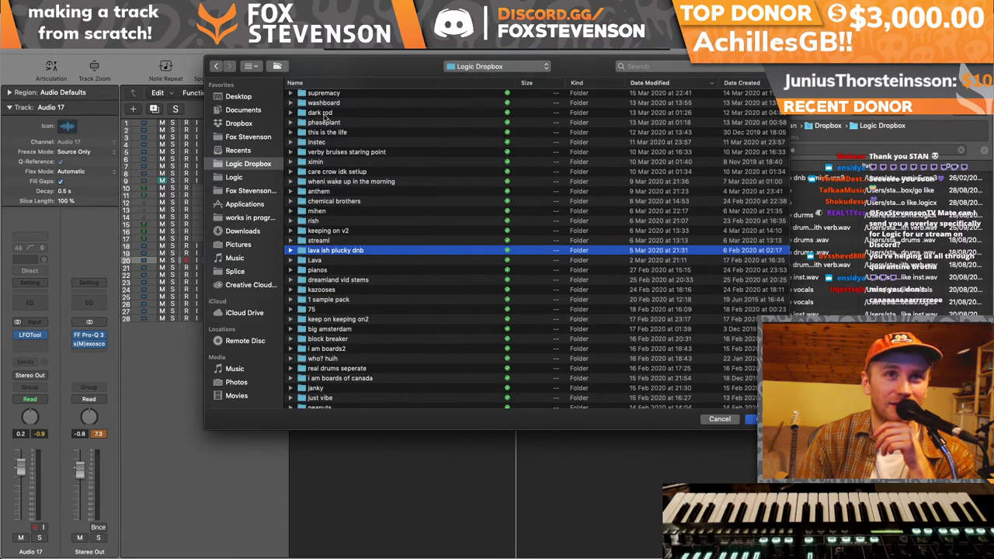
key("Return")
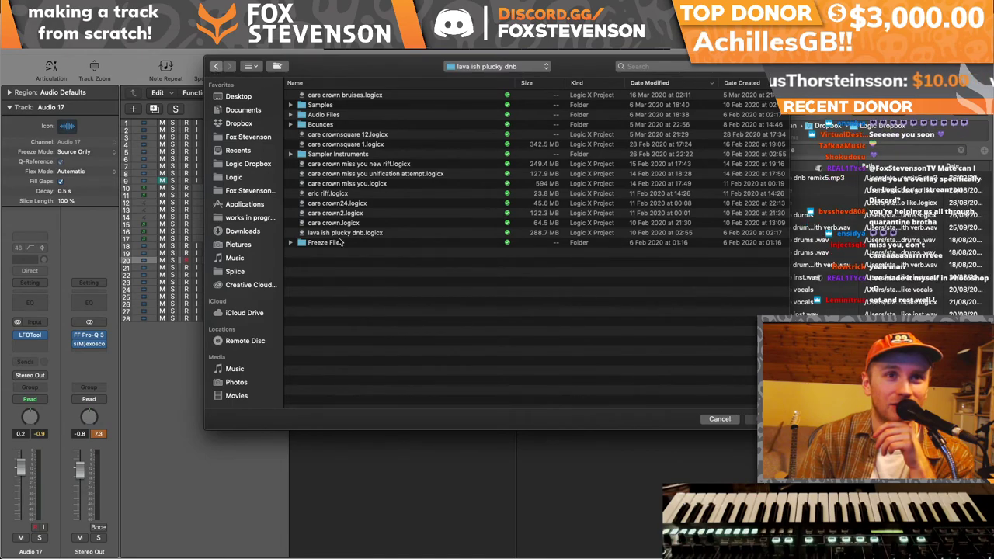
key("super+Up")
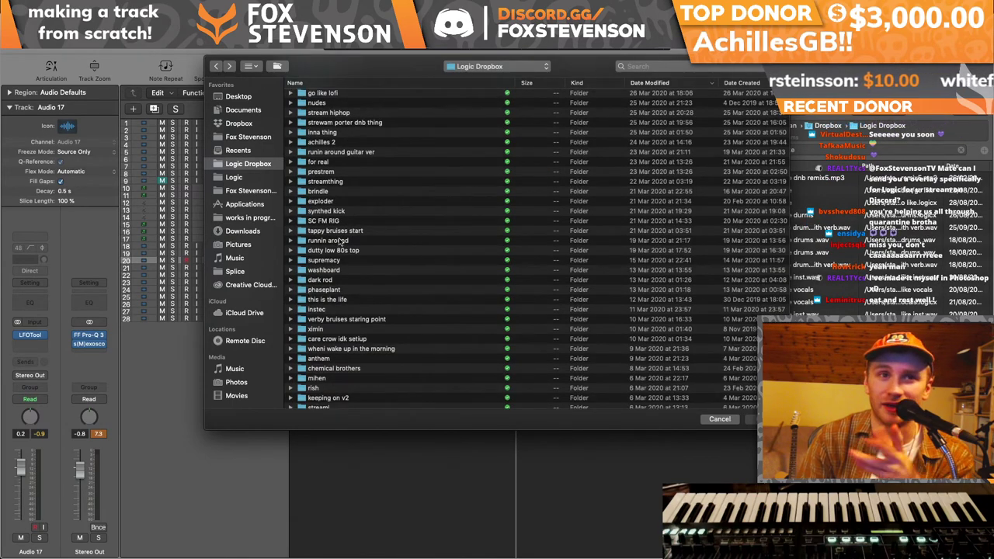
scroll(351, 365, "down", 5)
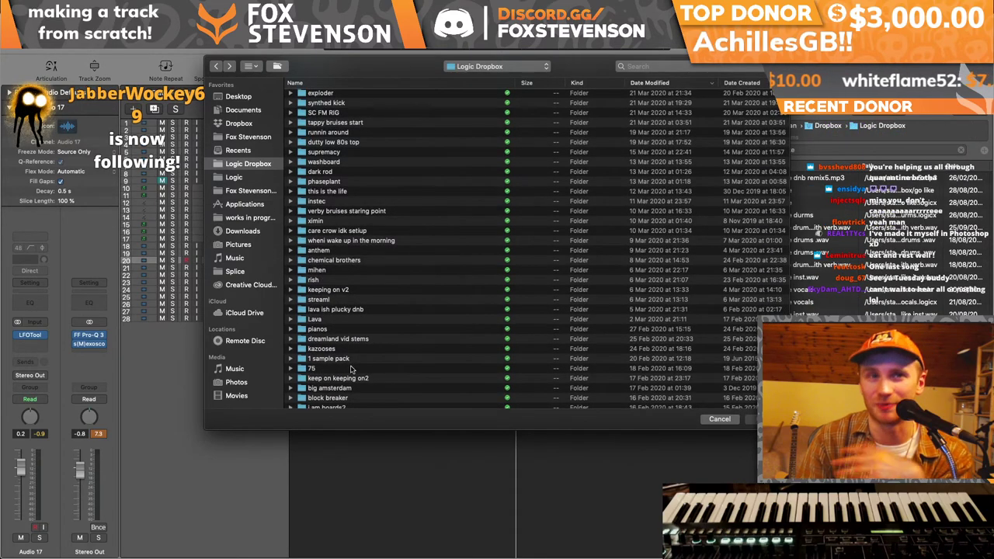
scroll(351, 370, "down", 2)
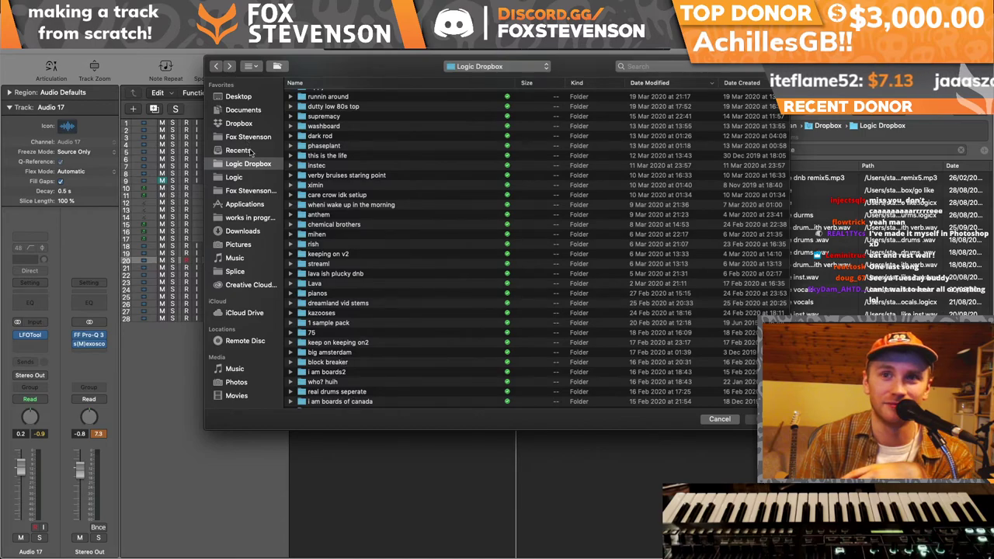
left_click(719, 420)
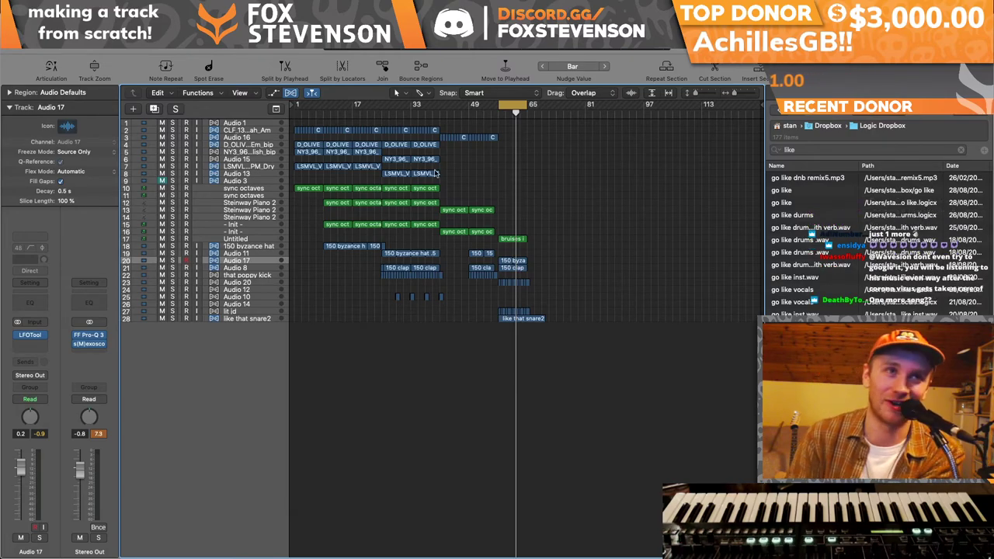
- Open the spaceship.logicx project from the spaceship folder in Logic Dropbox, discarding the changes to prto.logicx
left_click(89, 7)
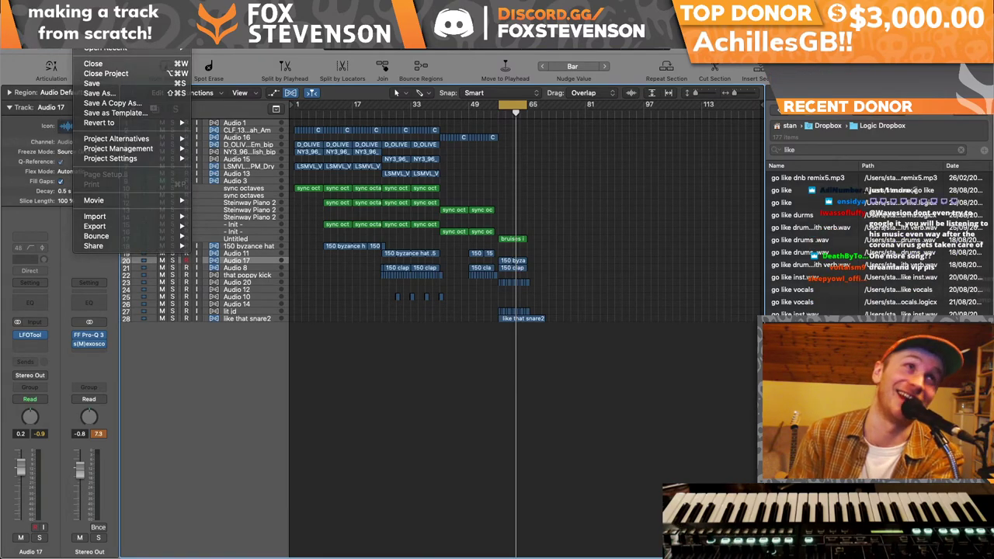
left_click(99, 93)
left_click(497, 66)
left_click(478, 74)
scroll(388, 275, "down", 20)
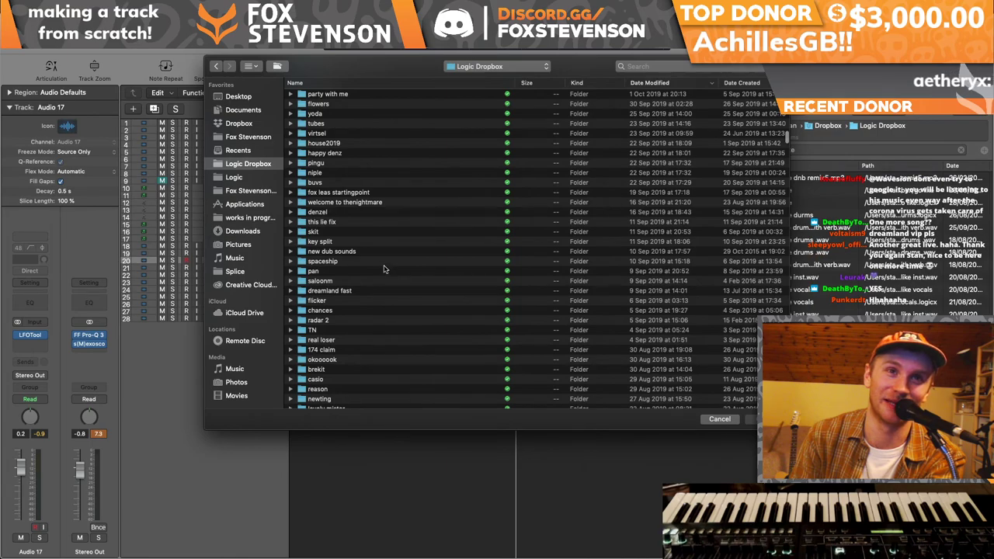
left_click(384, 264)
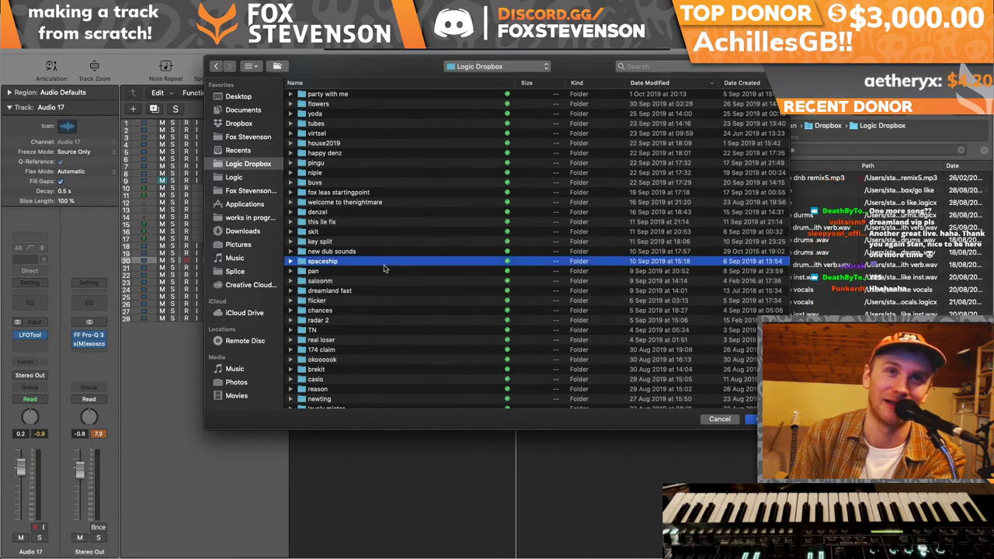
double_click(384, 264)
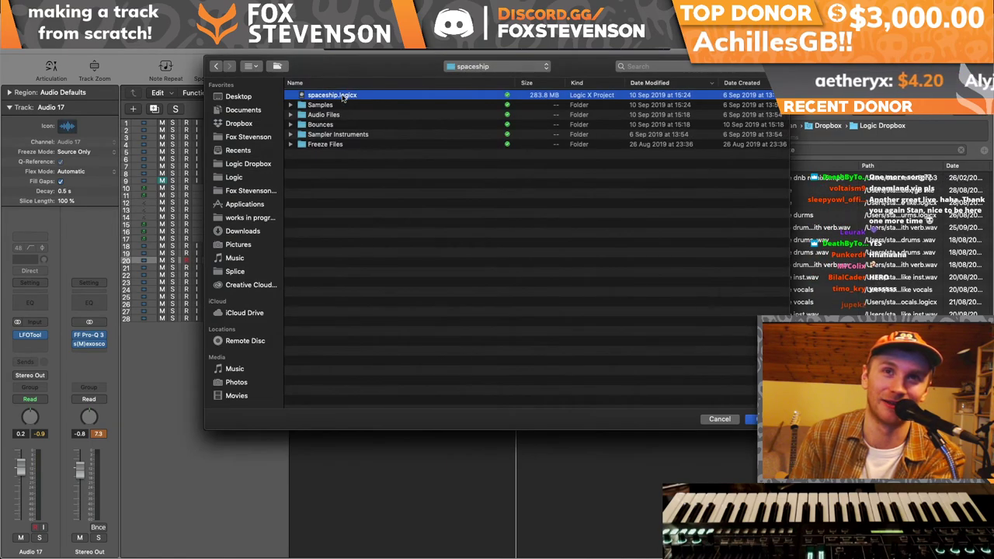
key("Return")
left_click(583, 194)
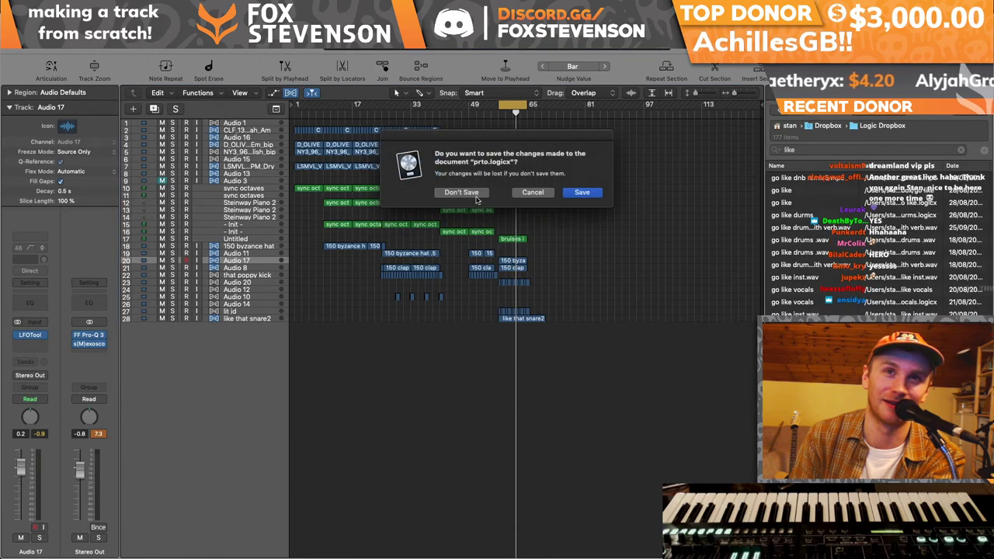
left_click(462, 193)
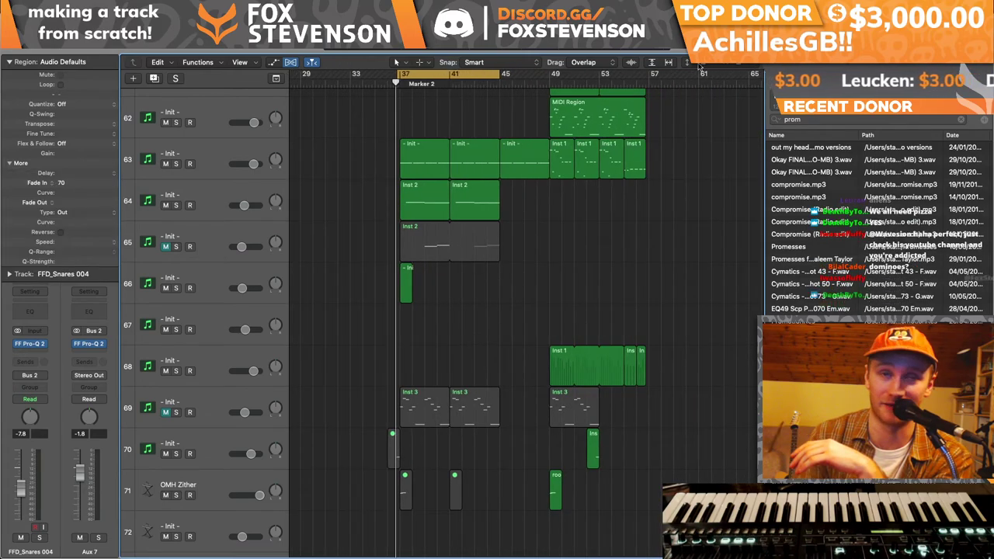
- Play the song from the buildup shortly before Marker 2, around bar 33
scroll(582, 288, "down", 10)
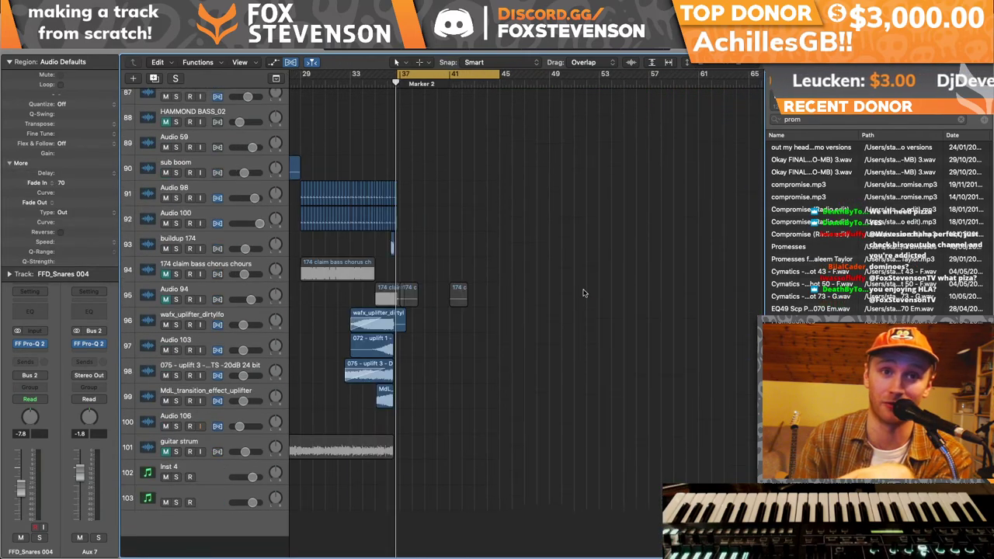
scroll(450, 277, "left", 5)
scroll(451, 277, "up", 10)
scroll(449, 278, "down", 15)
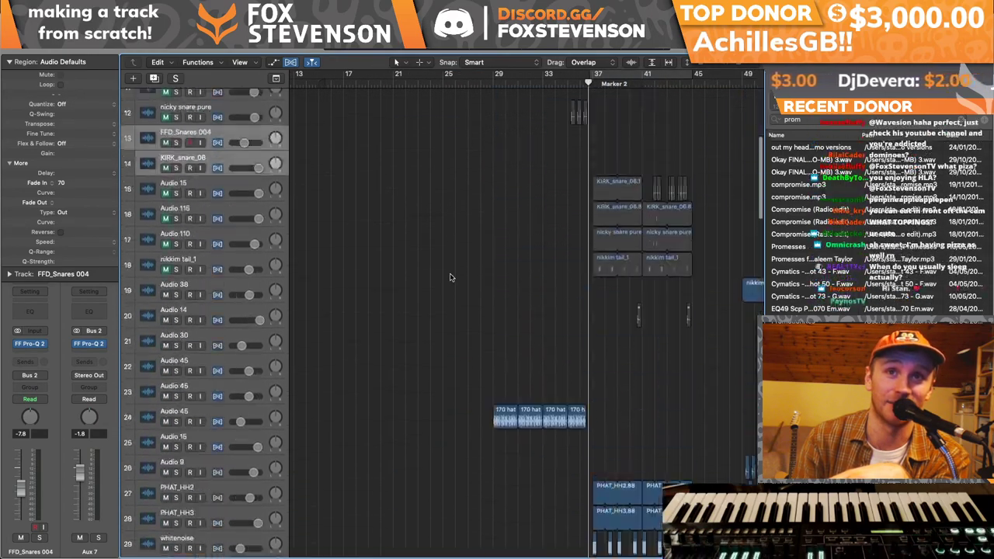
left_click(542, 85)
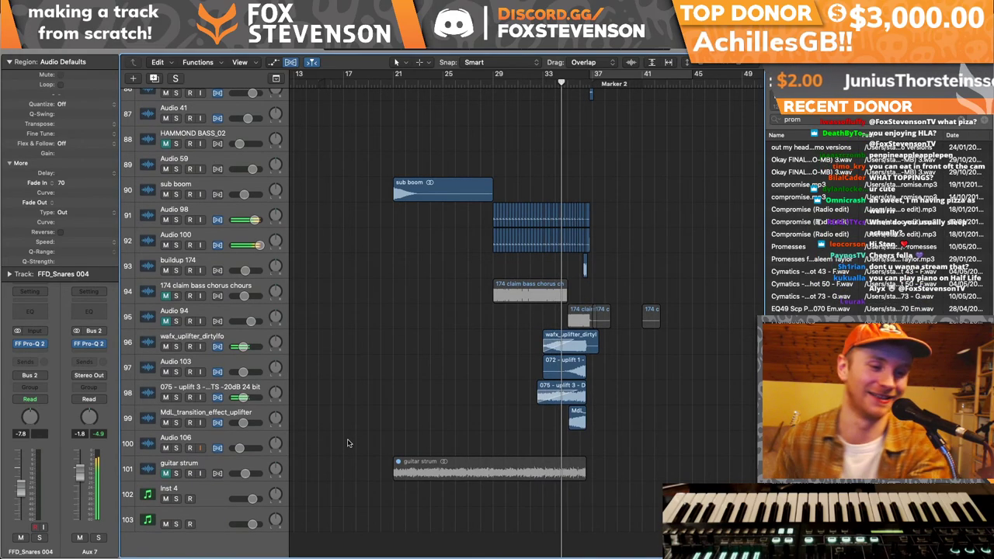
- Examine the drum, synth and audio tracks while the section at Marker 2, bars 37 to 45, plays
scroll(630, 284, "up", 15)
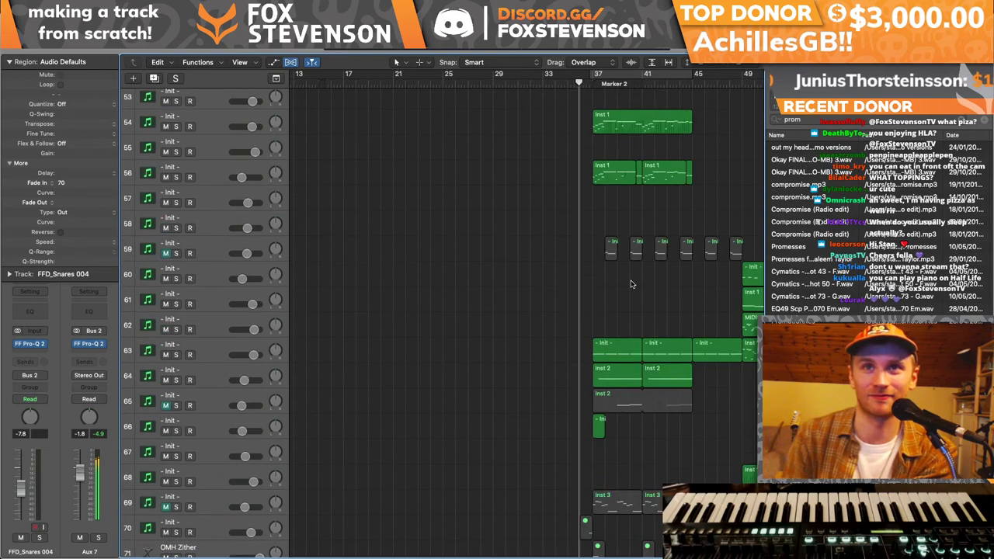
scroll(630, 284, "up", 20)
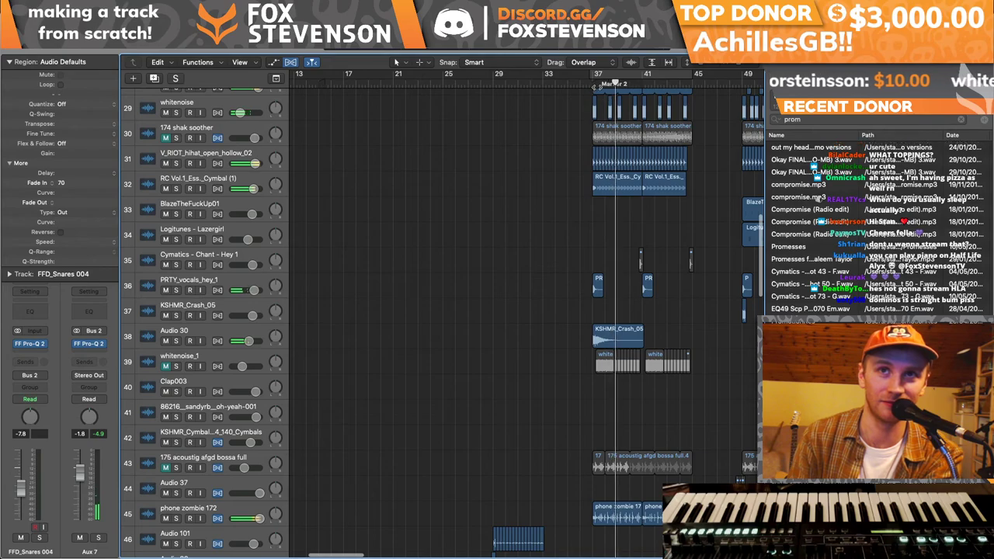
scroll(631, 285, "down", 5)
scroll(630, 284, "down", 18)
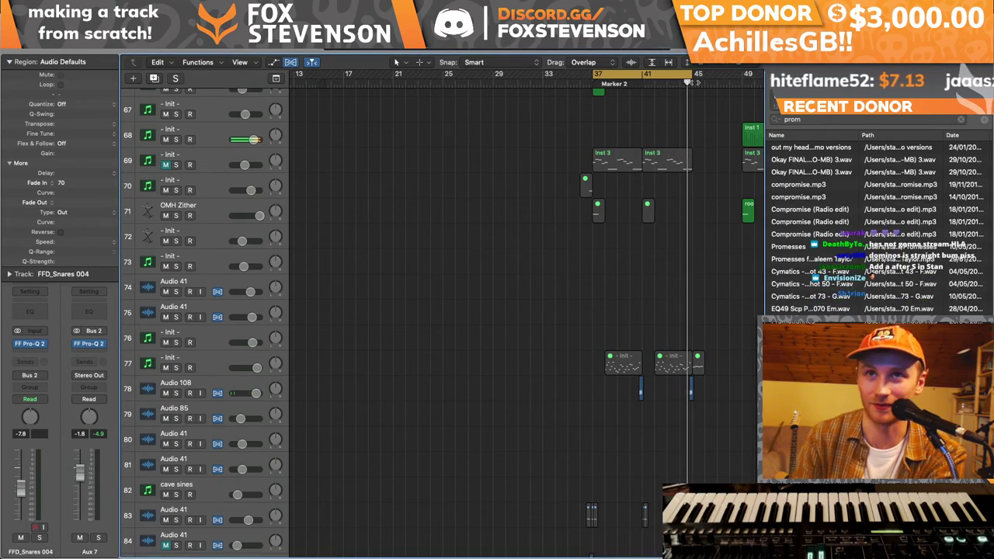
scroll(631, 311, "up", 20)
scroll(528, 311, "up", 4)
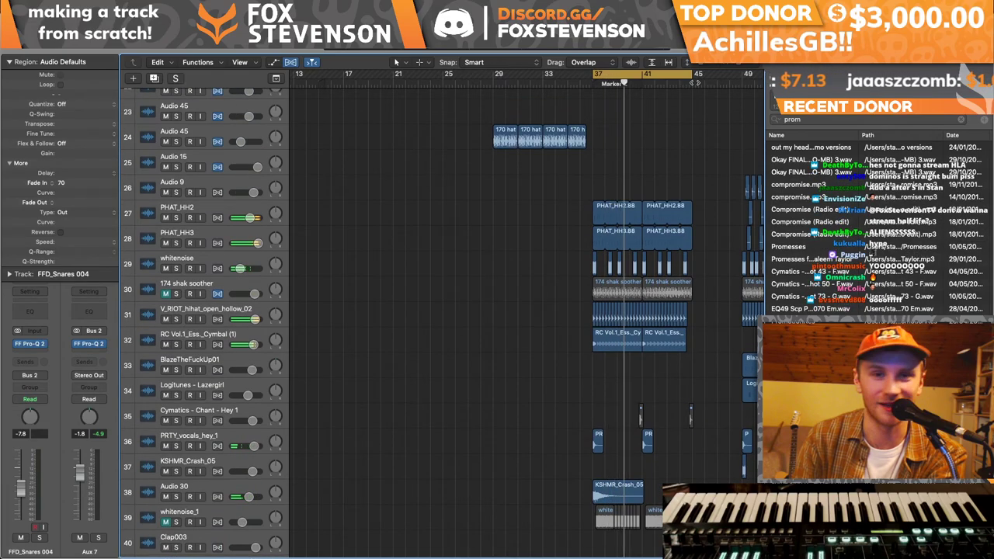
scroll(518, 174, "down", 20)
scroll(517, 174, "up", 20)
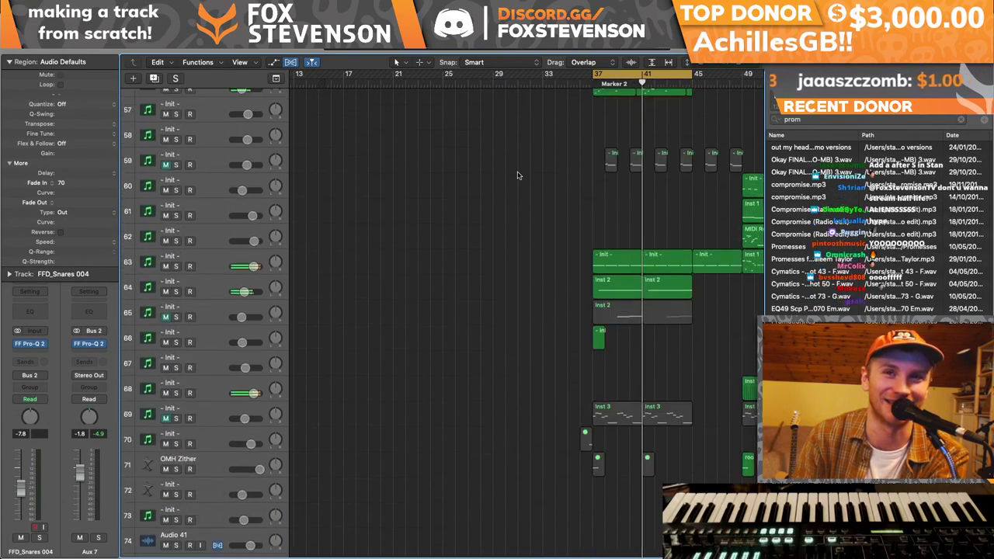
scroll(518, 174, "down", 8)
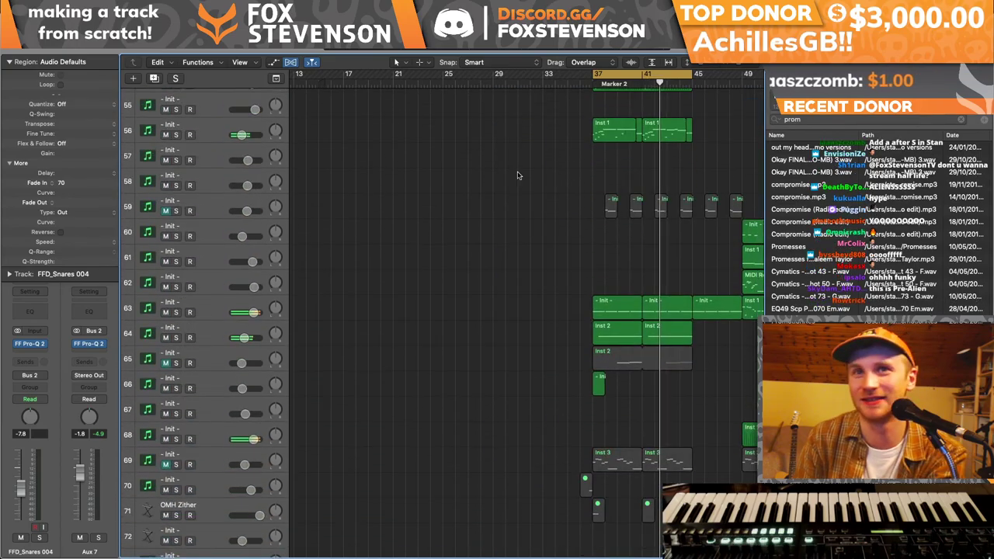
scroll(518, 174, "up", 4)
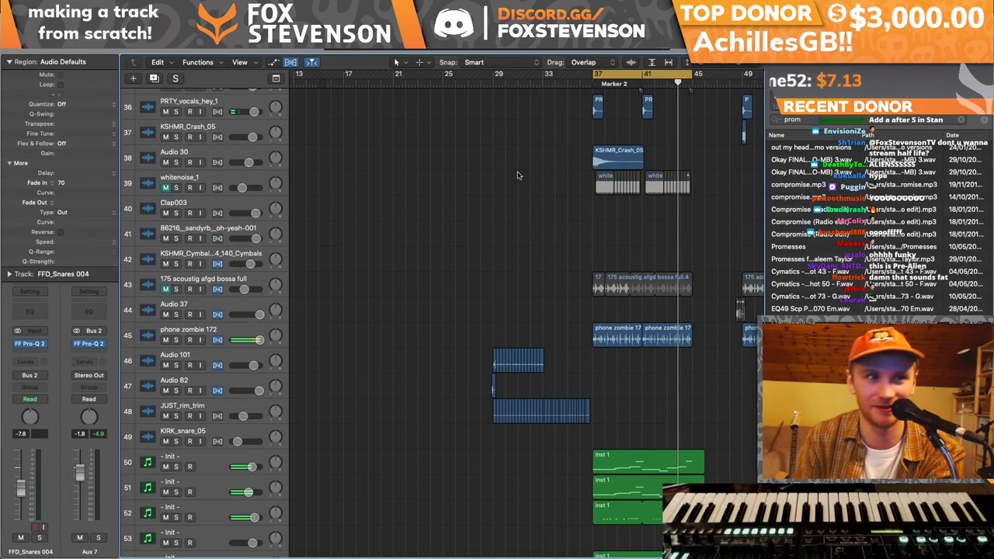
scroll(133, 545, "down", 20)
- Select the last track, 103, and check the Stereo Out waveform in the s(M)exoscope plug-in before closing its window
left_click(136, 518)
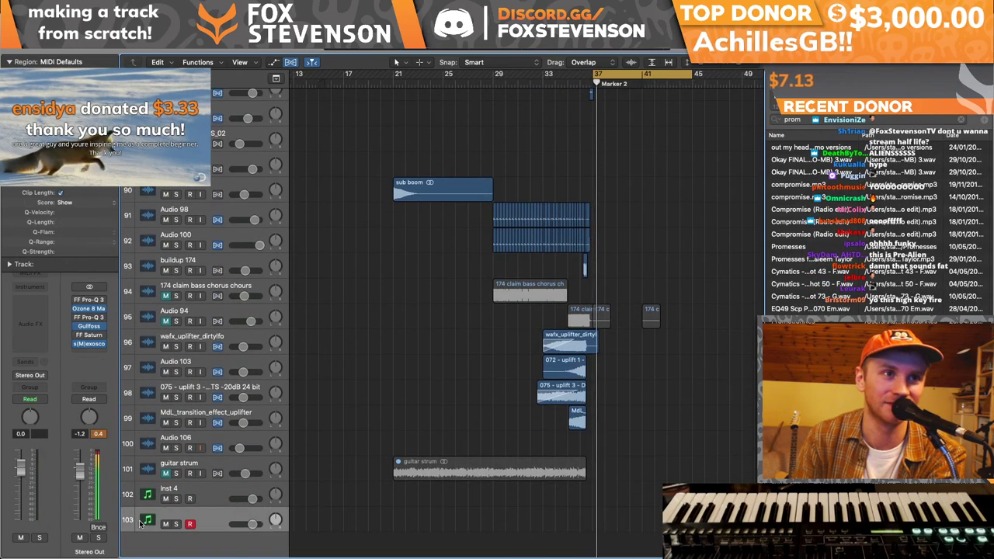
left_click(87, 344)
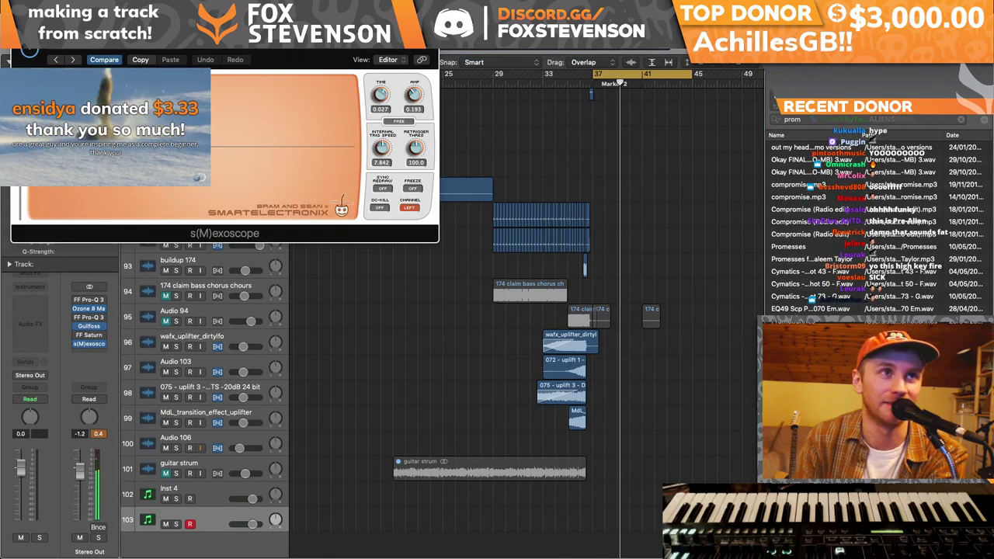
key("super+w")
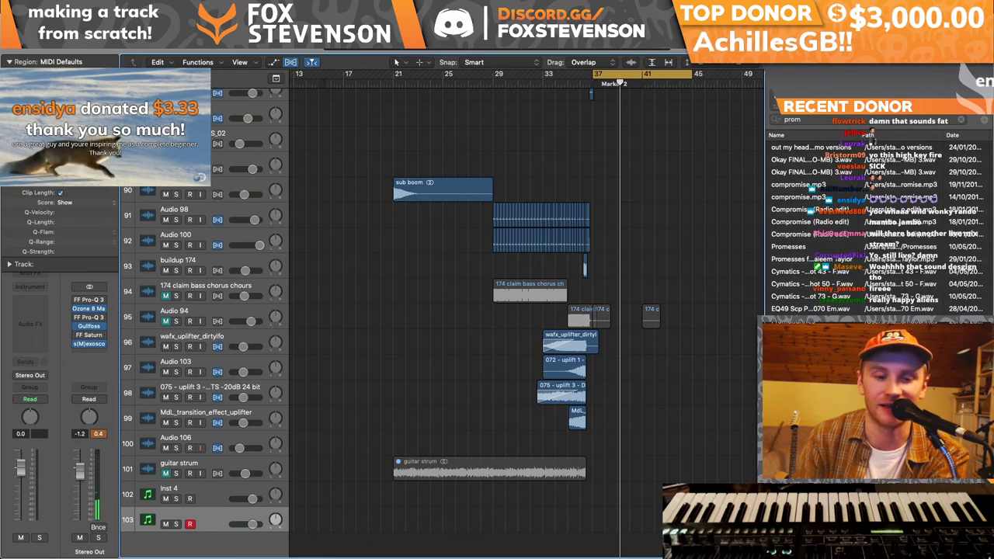